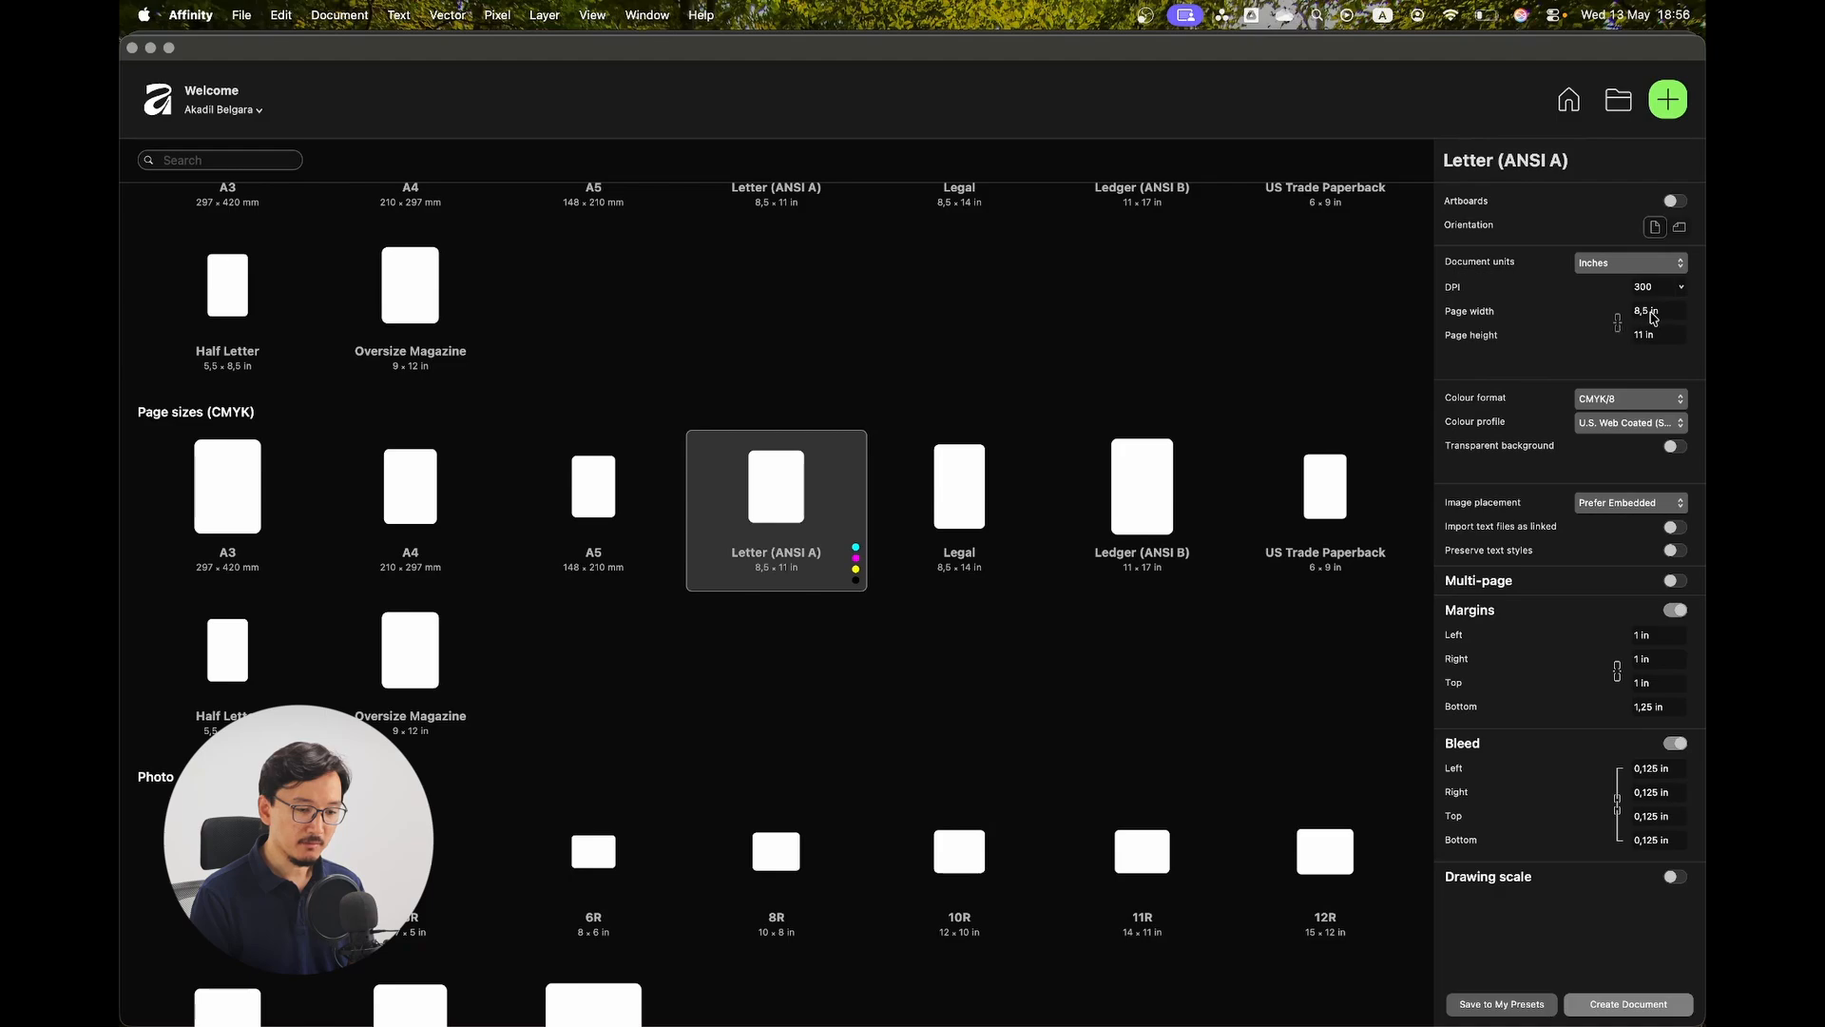
# Set the new document's page width to 7 in and page height to 10 in.
pyautogui.write('7')
pyautogui.press('Tab')
pyautogui.write('1')
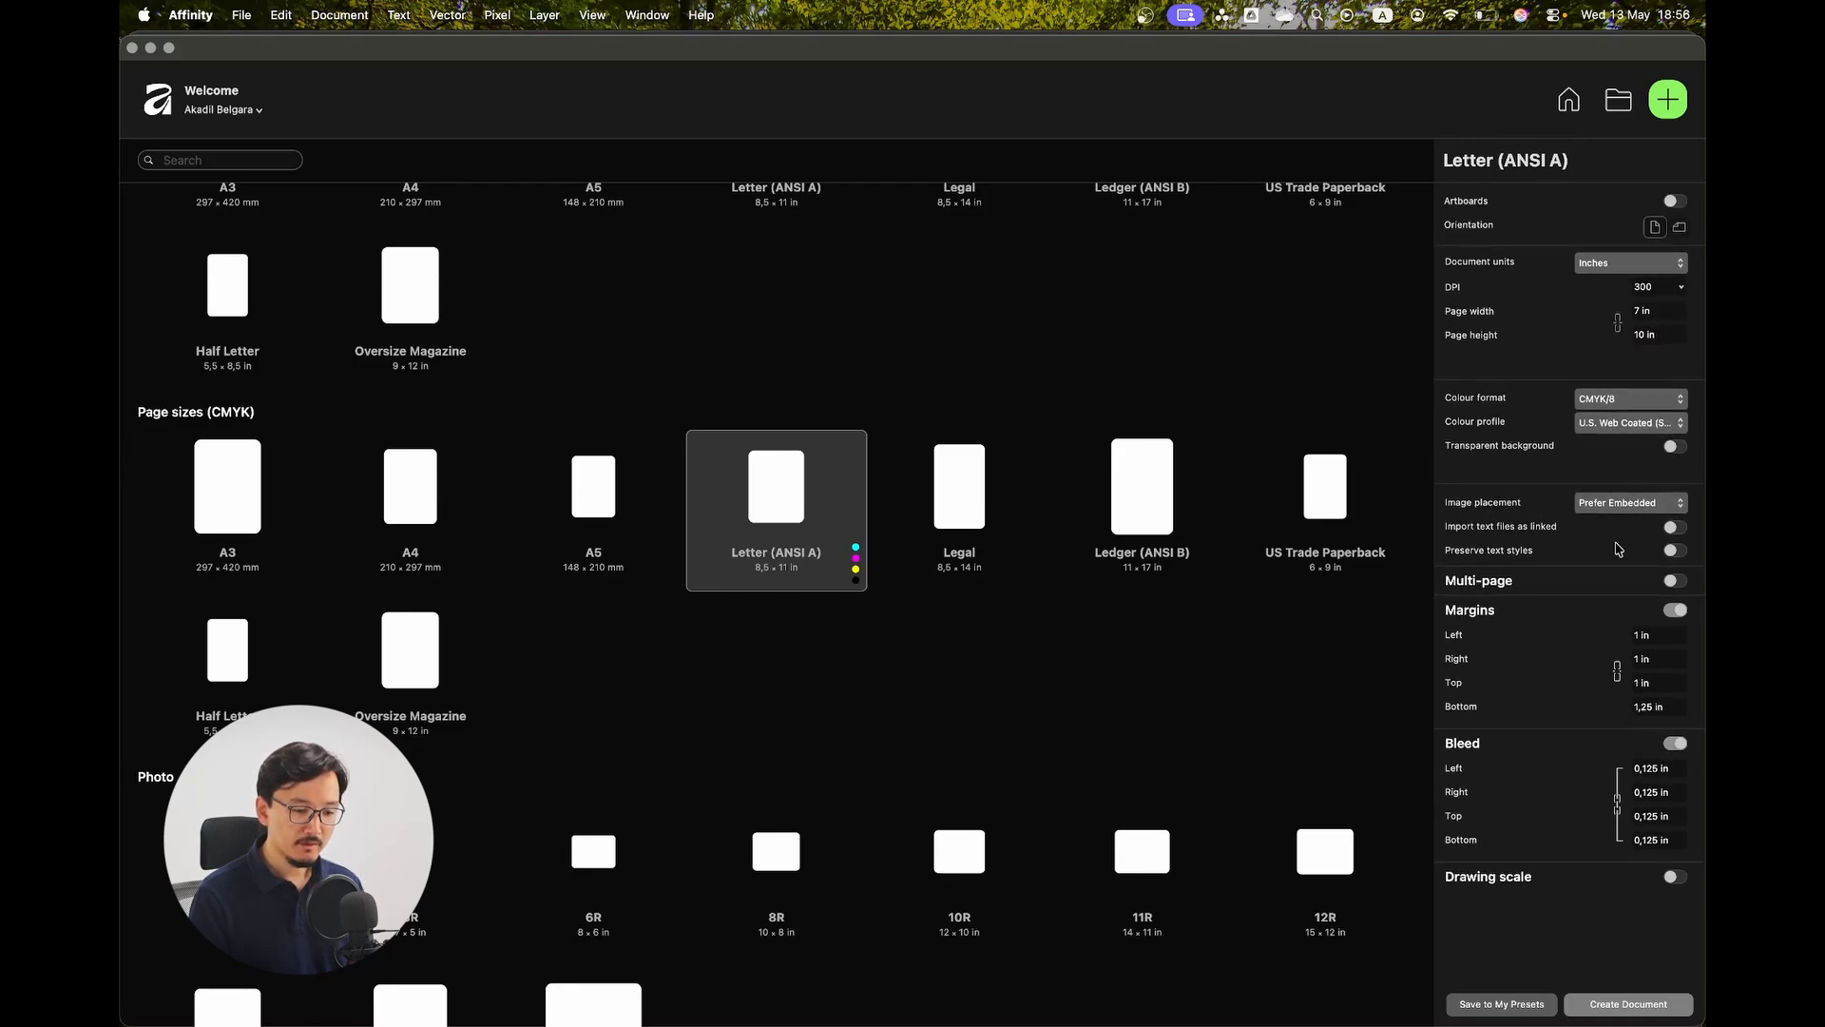
# Make the document multi-page and set its number of pages to 3.
pyautogui.click(1674, 581)
pyautogui.scroll(-1, 1606, 590)
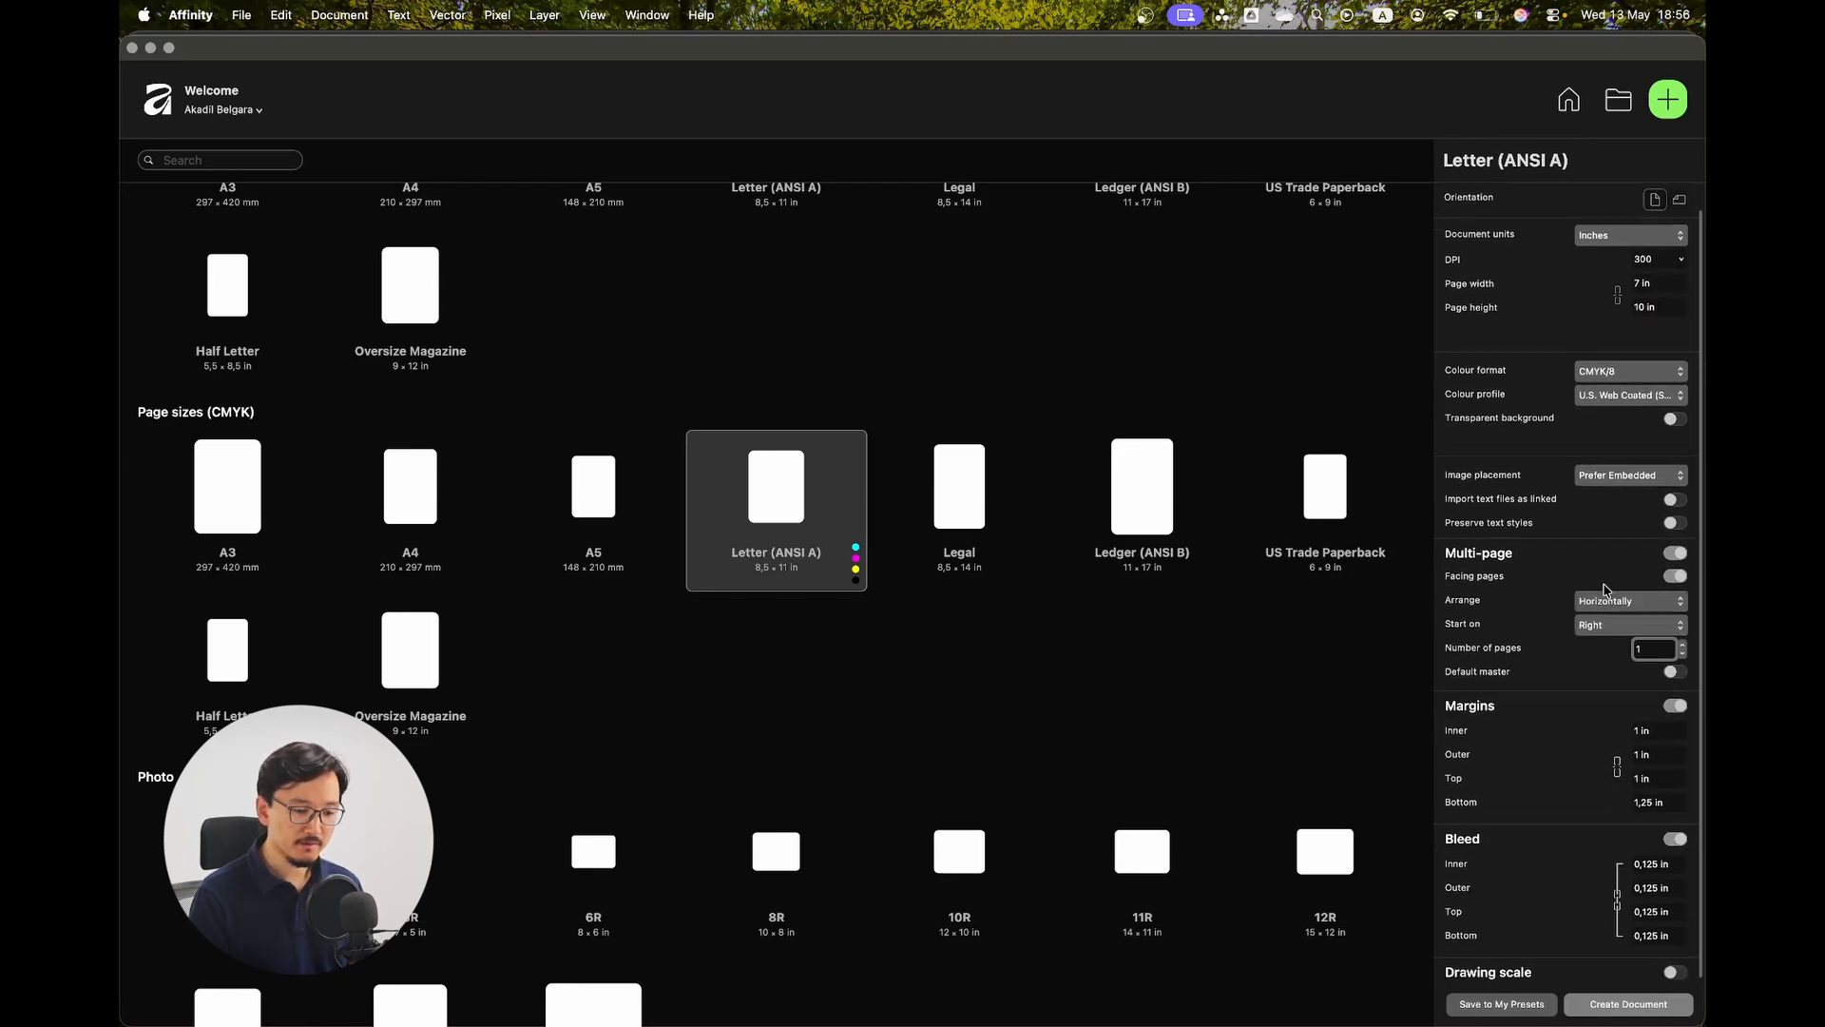
pyautogui.click(1683, 644)
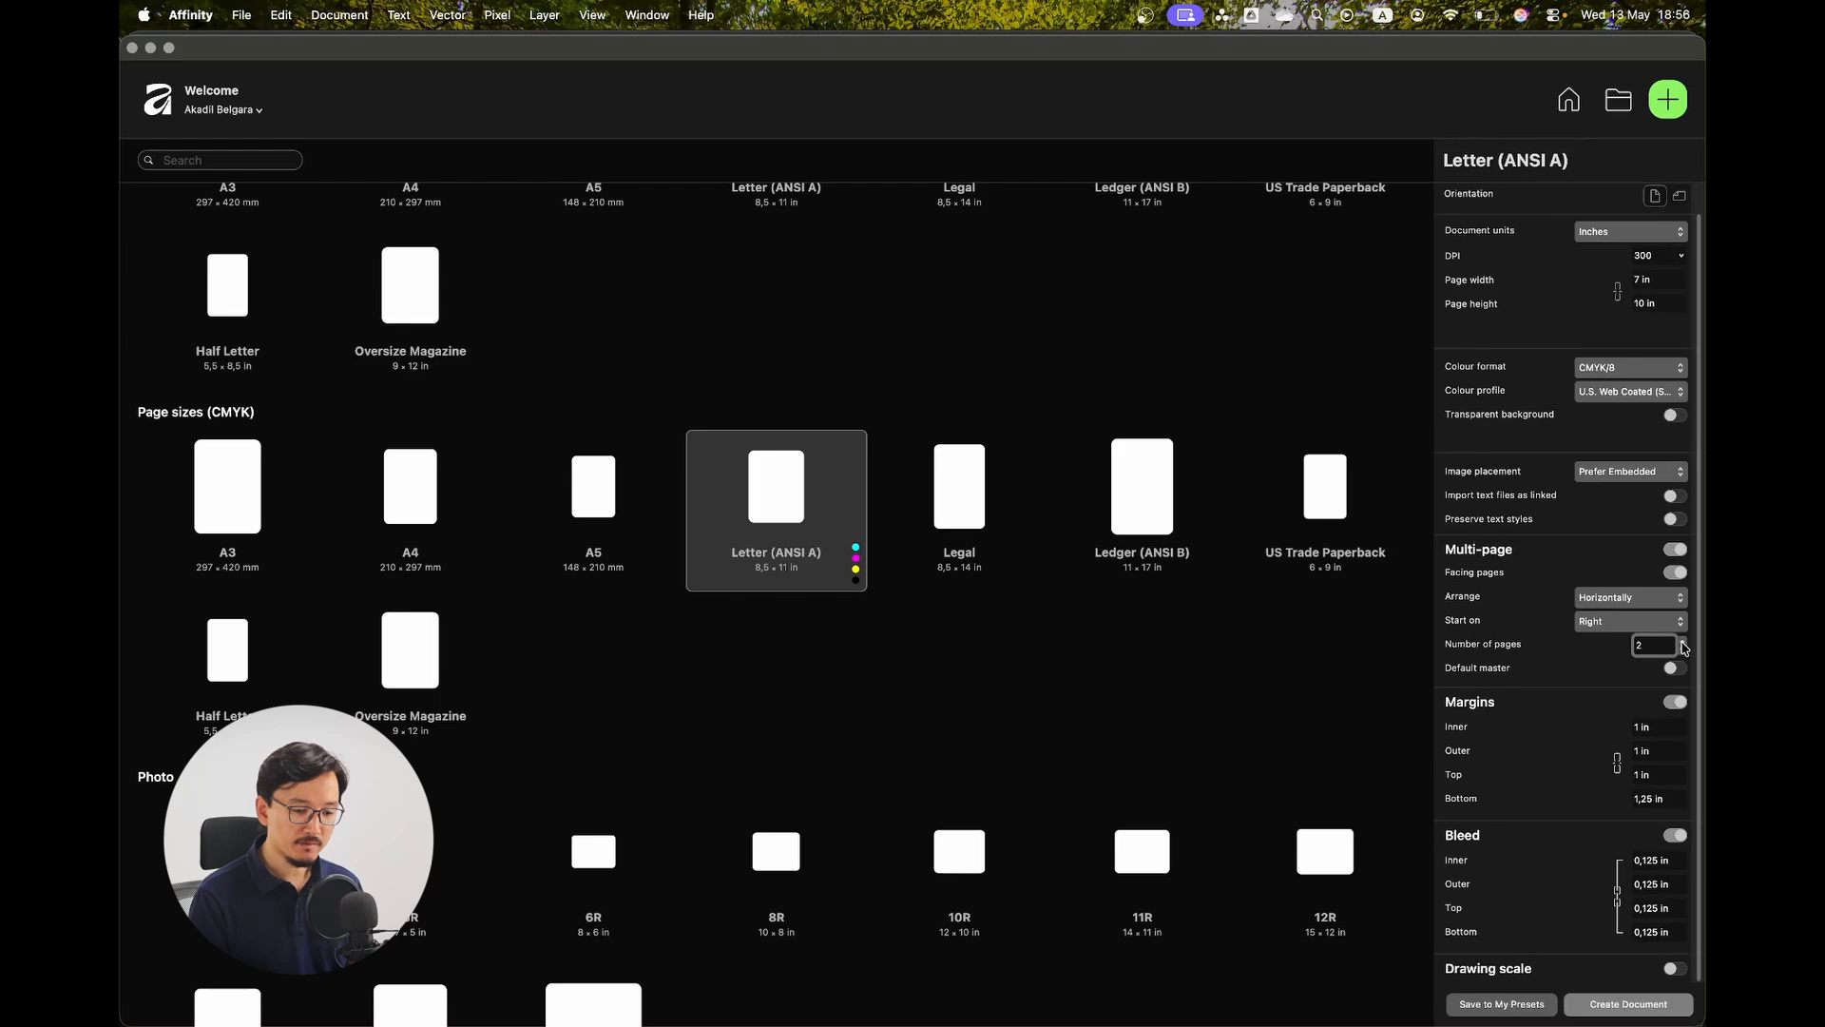
pyautogui.click(1683, 642)
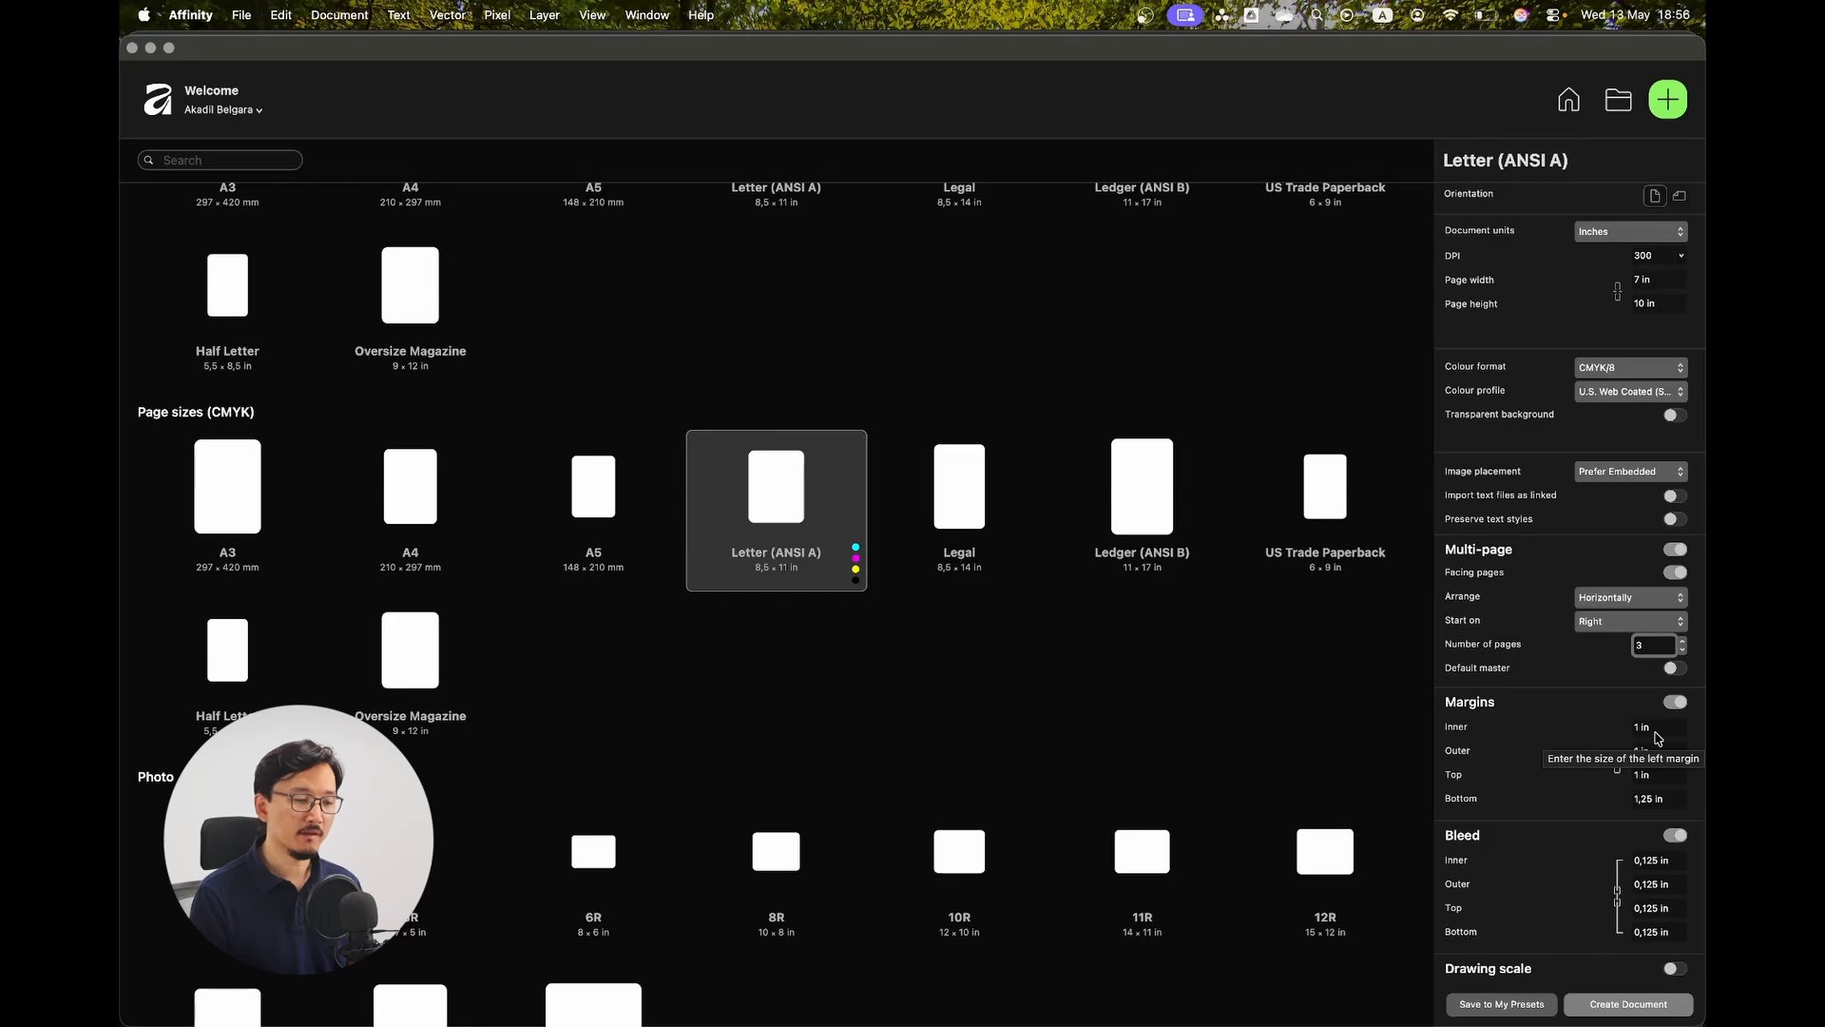
# Switch to Safari, search for "amazon kdp trim size" and open the Margins section of KDP's Set Trim Size, Bleed, and Margins page.
pyautogui.hotkey('ctrl', 'Right')
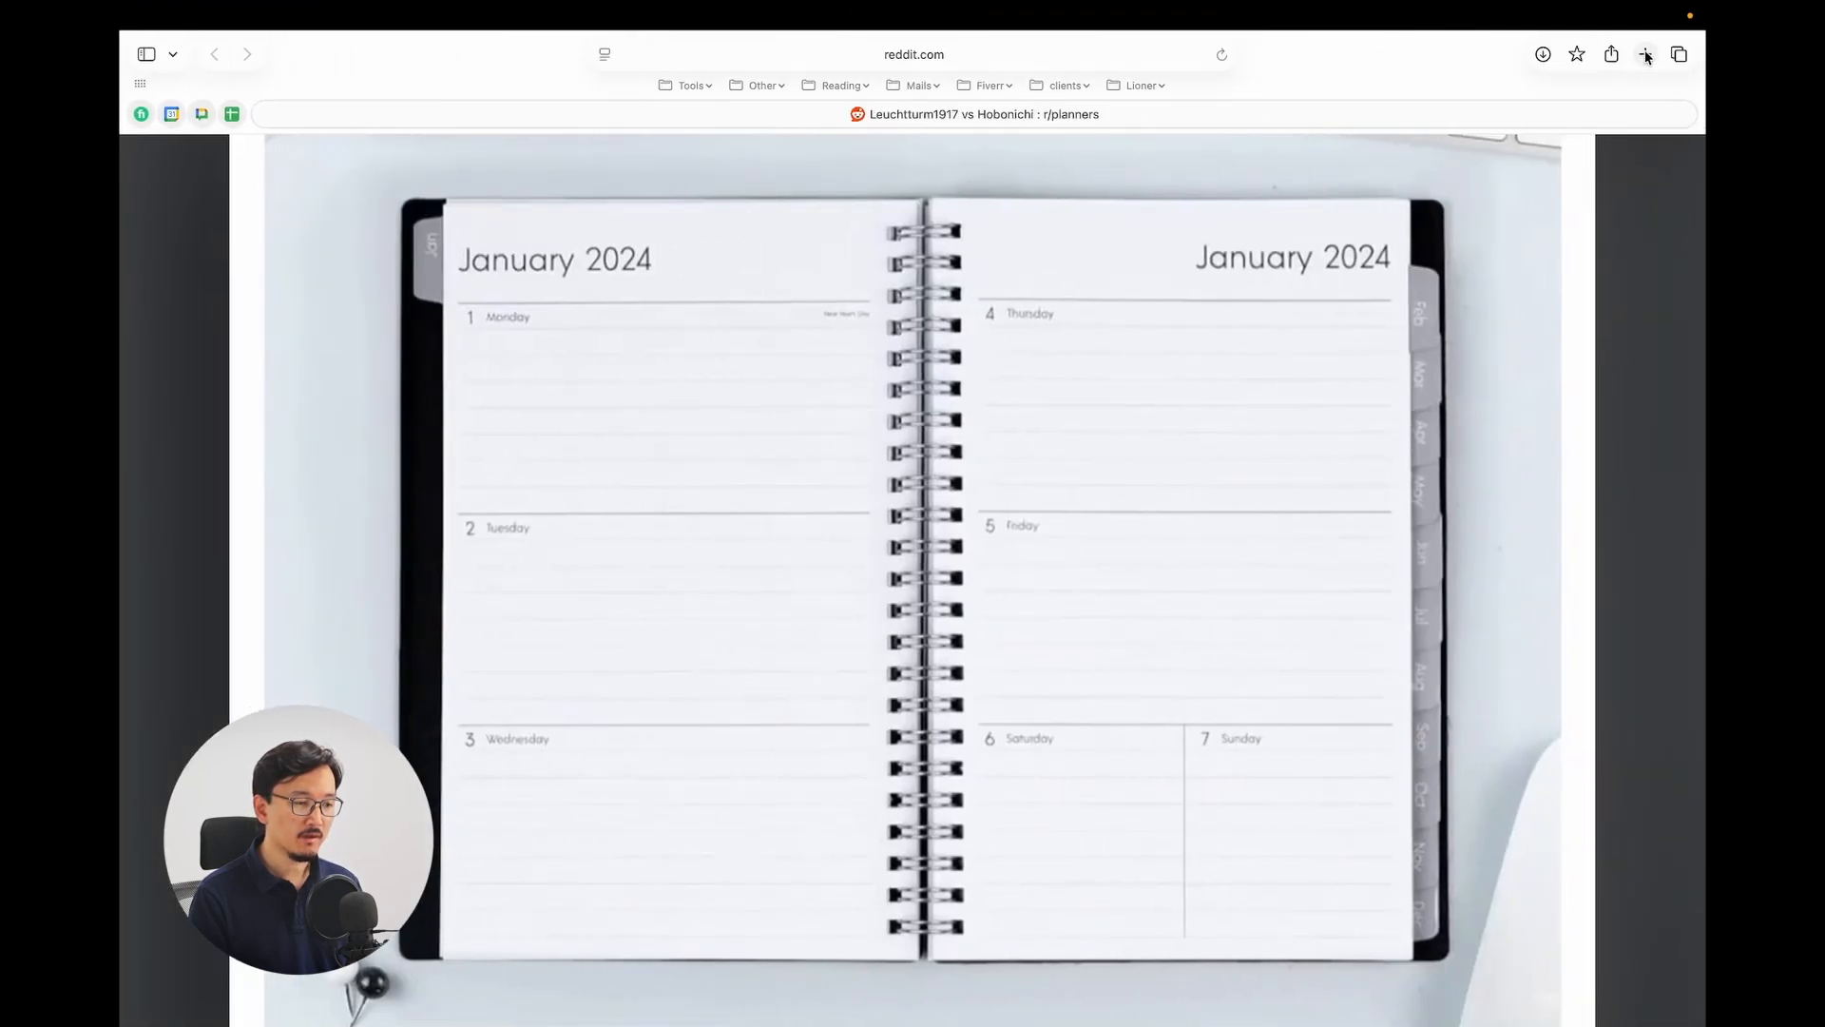
pyautogui.click(1648, 57)
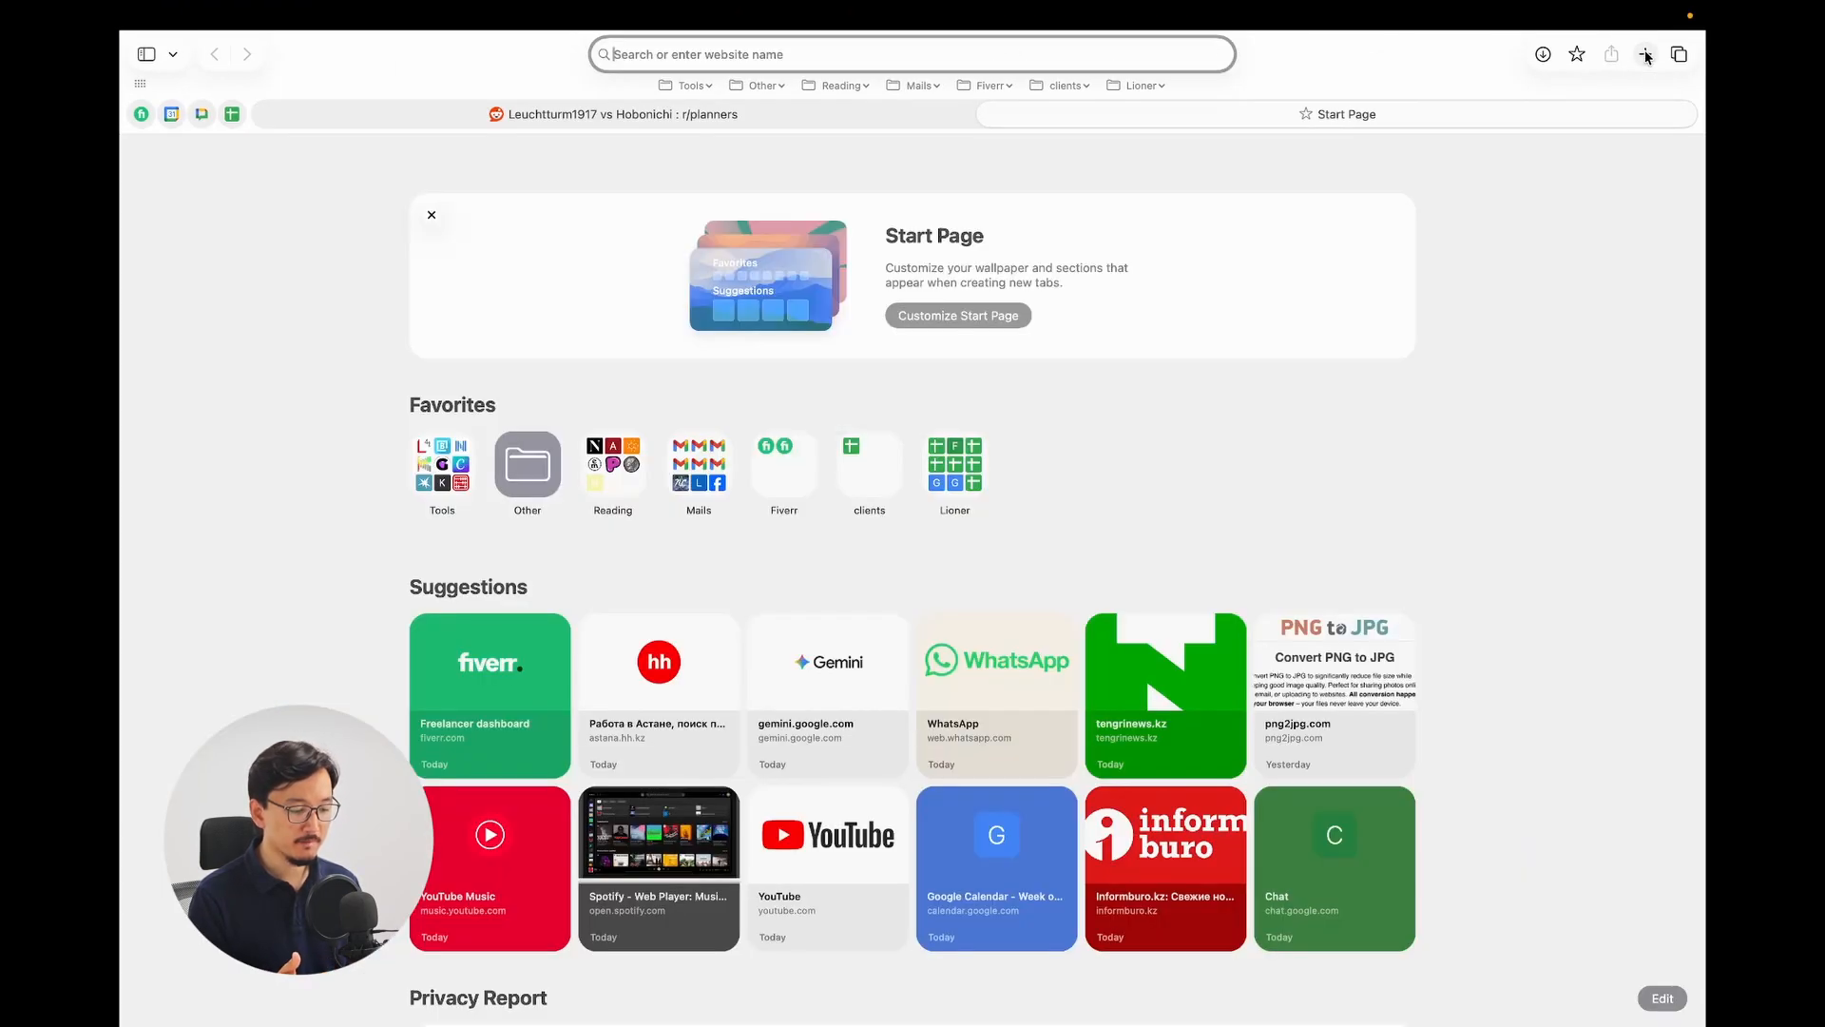
pyautogui.write('amazon k')
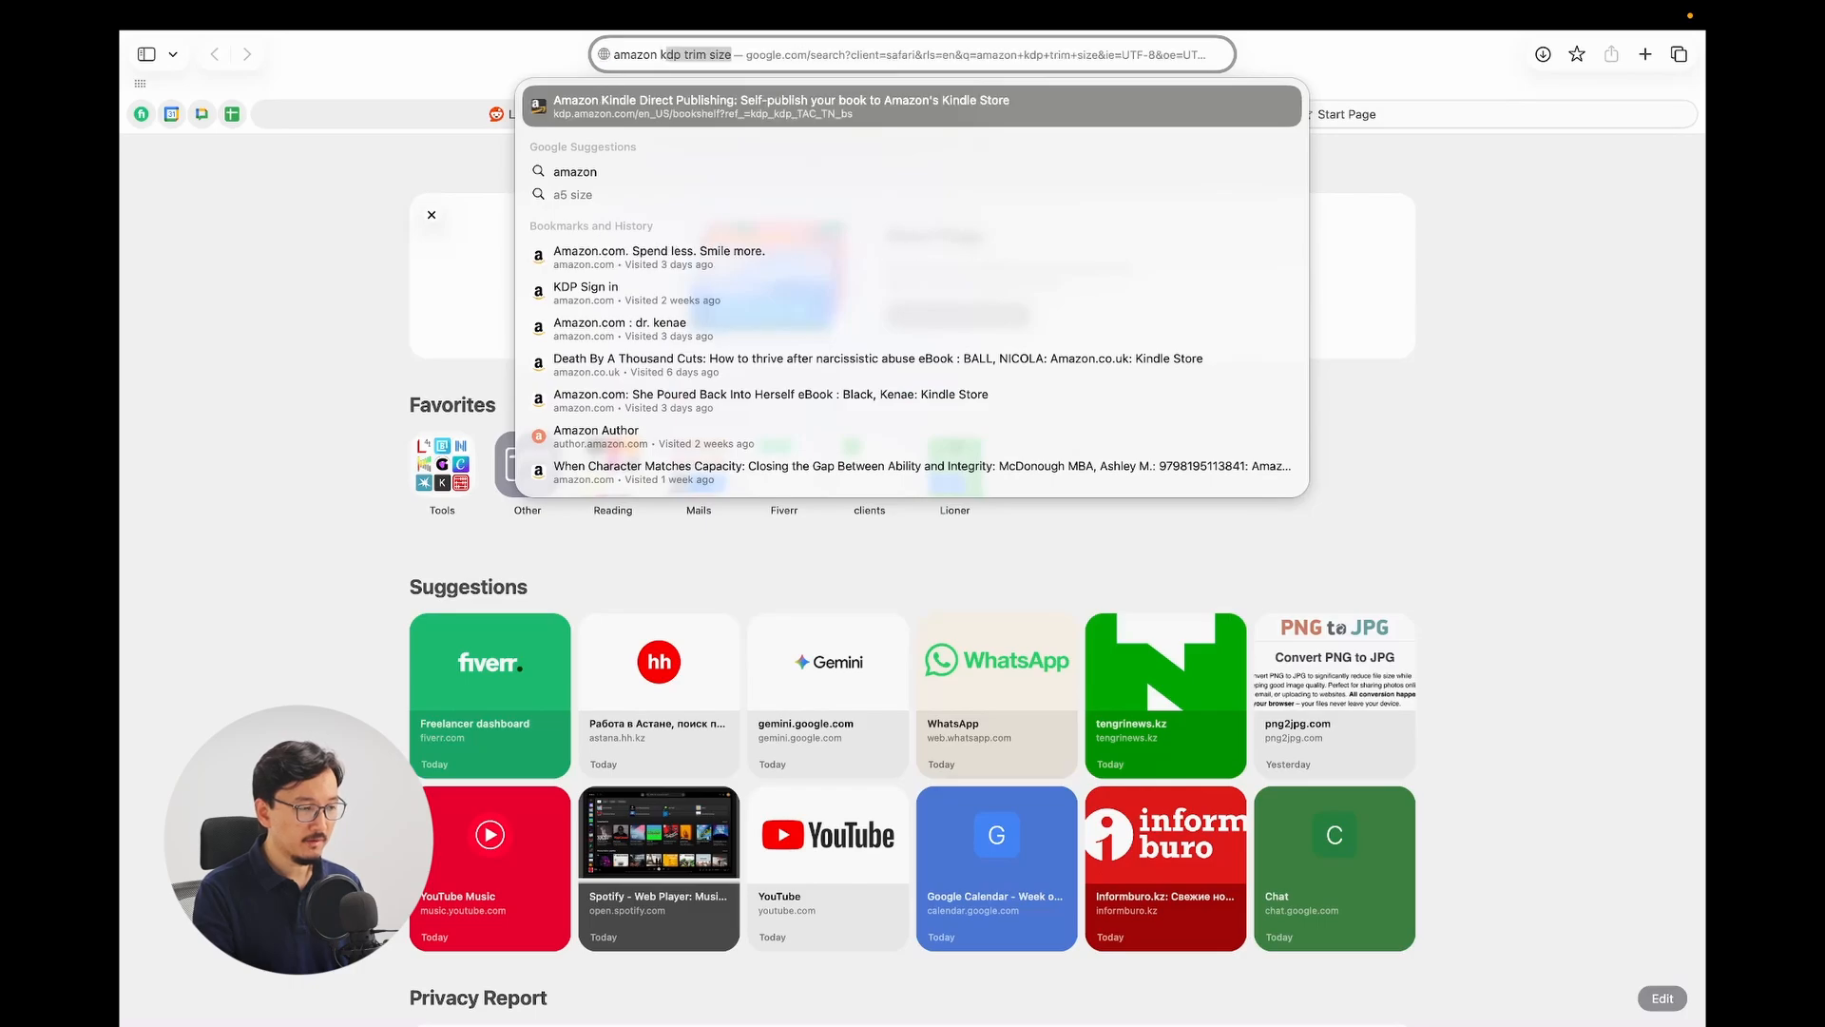
pyautogui.write('dp trim s')
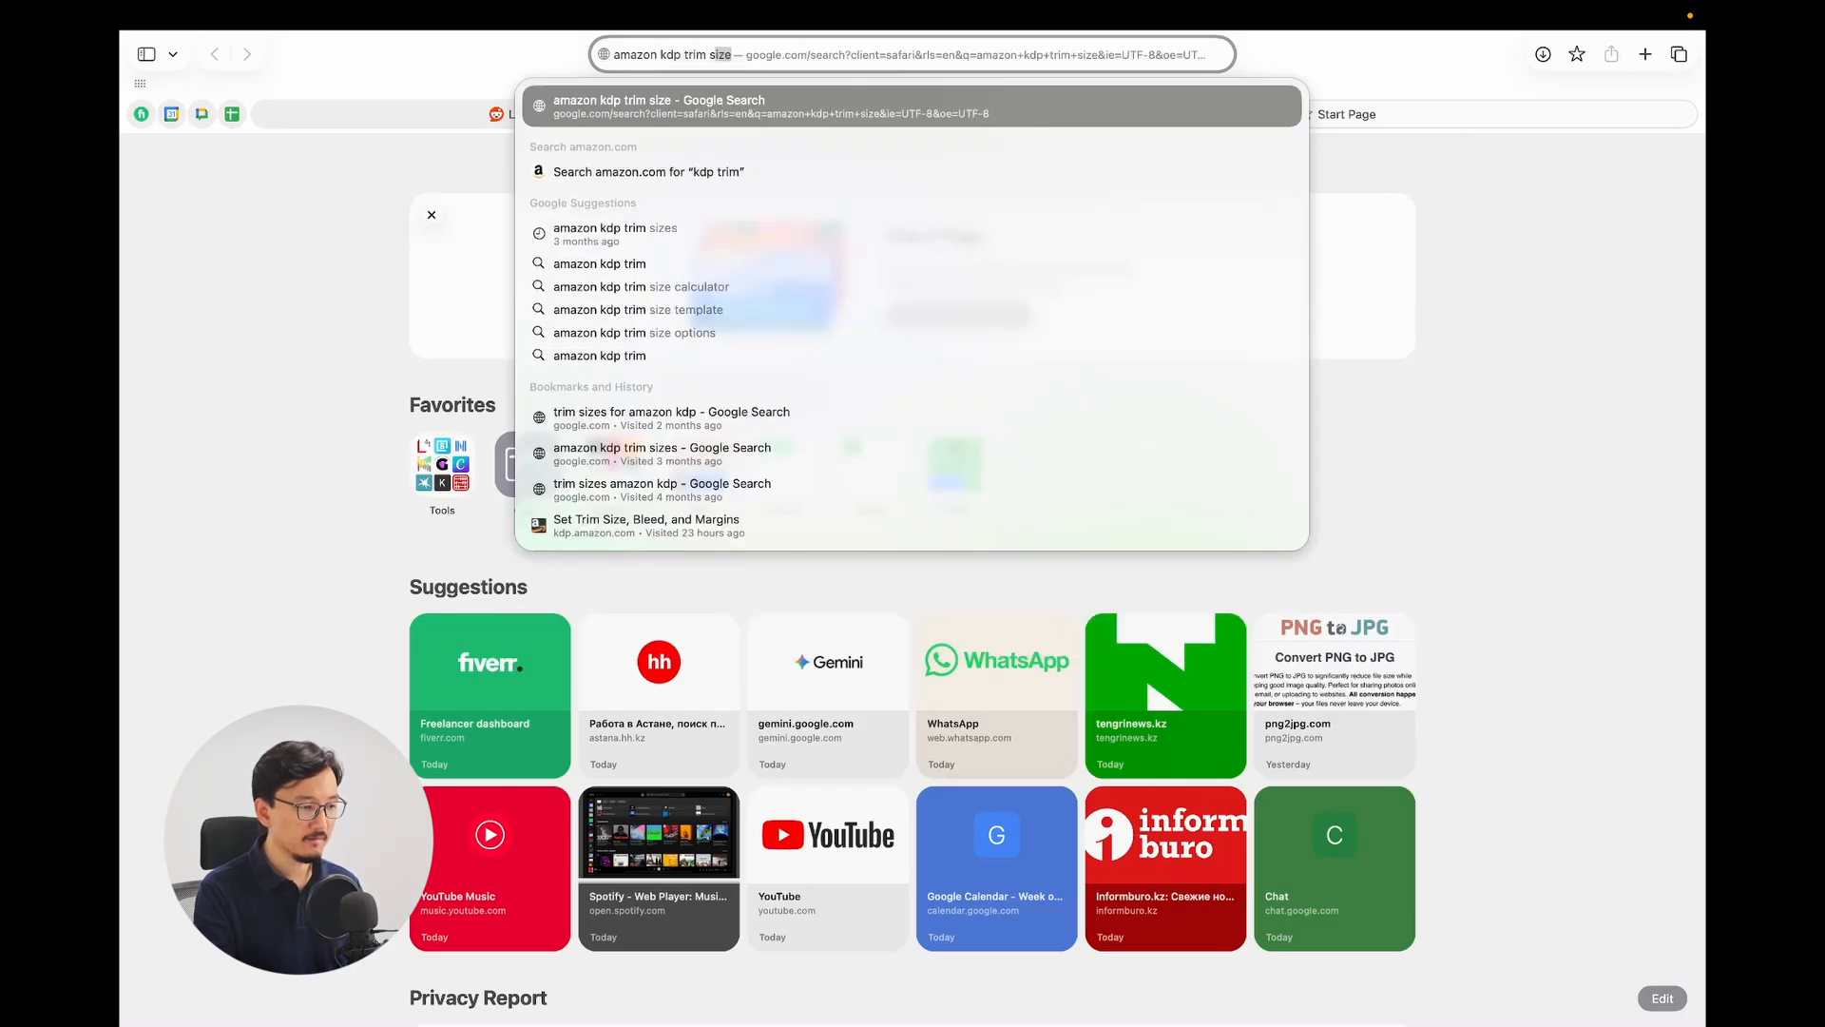
pyautogui.write('ize')
pyautogui.press('Return')
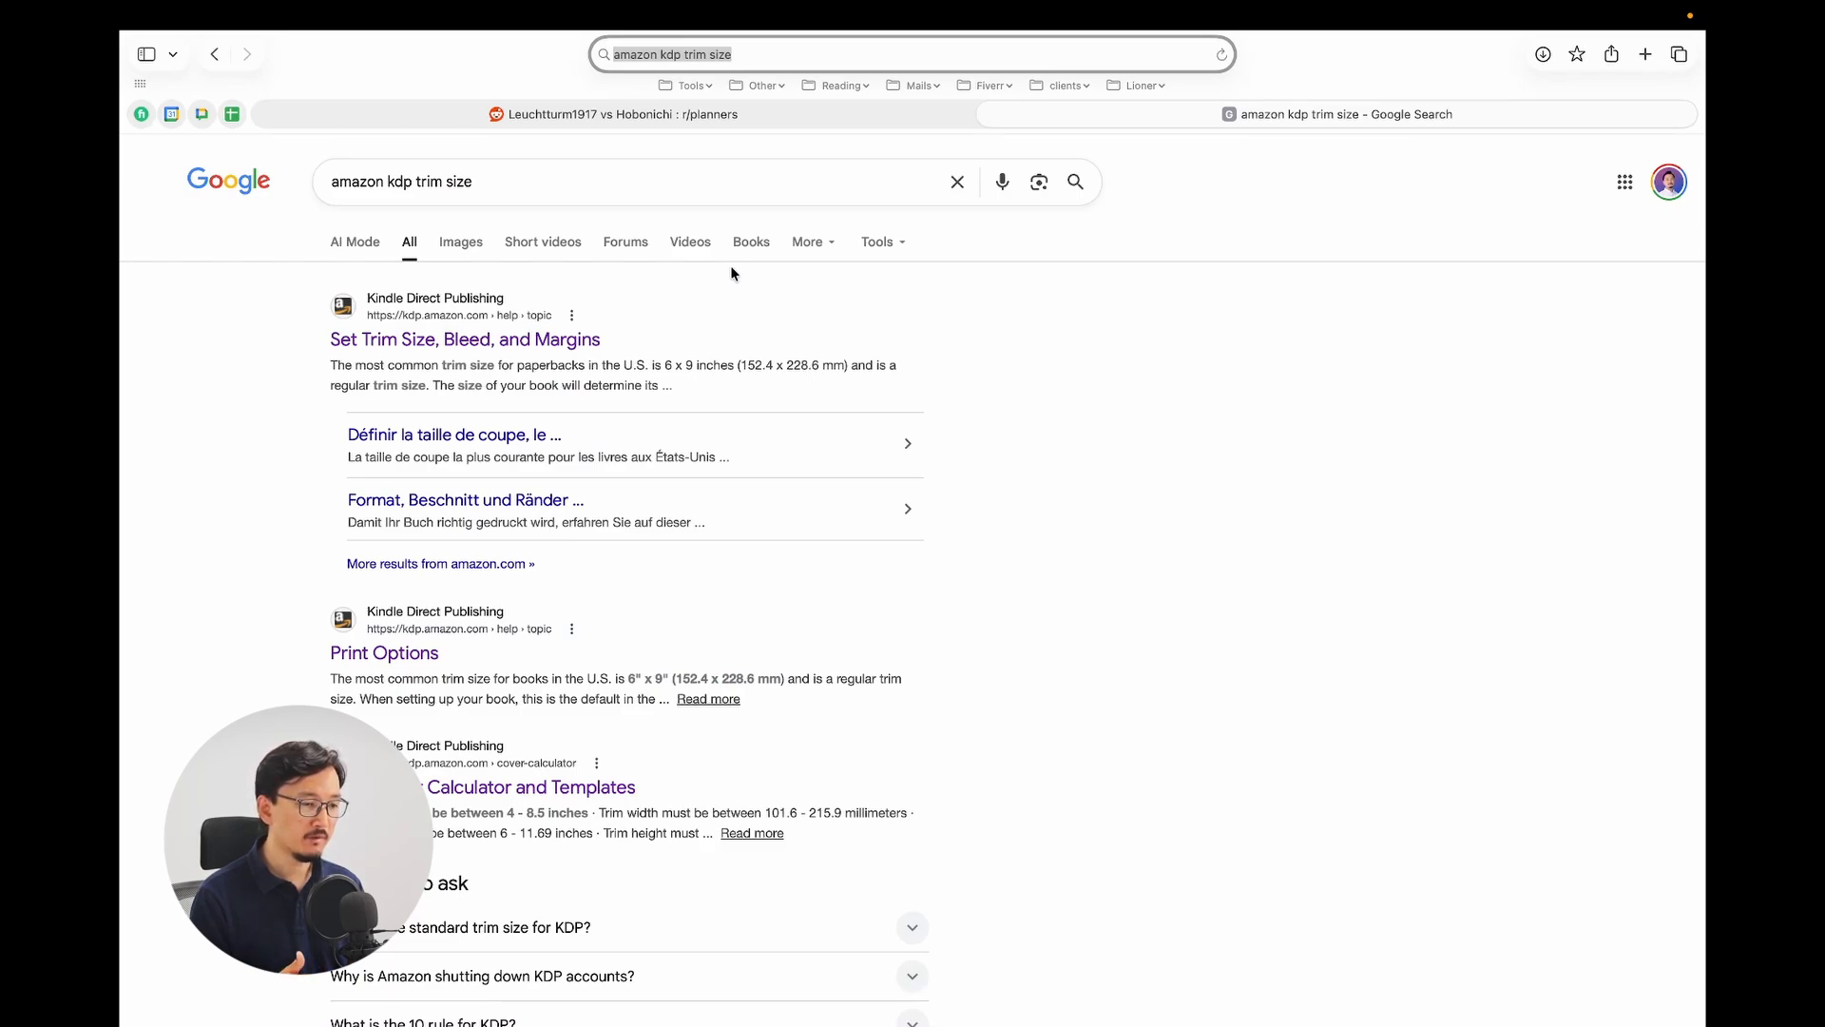
pyautogui.click(534, 342)
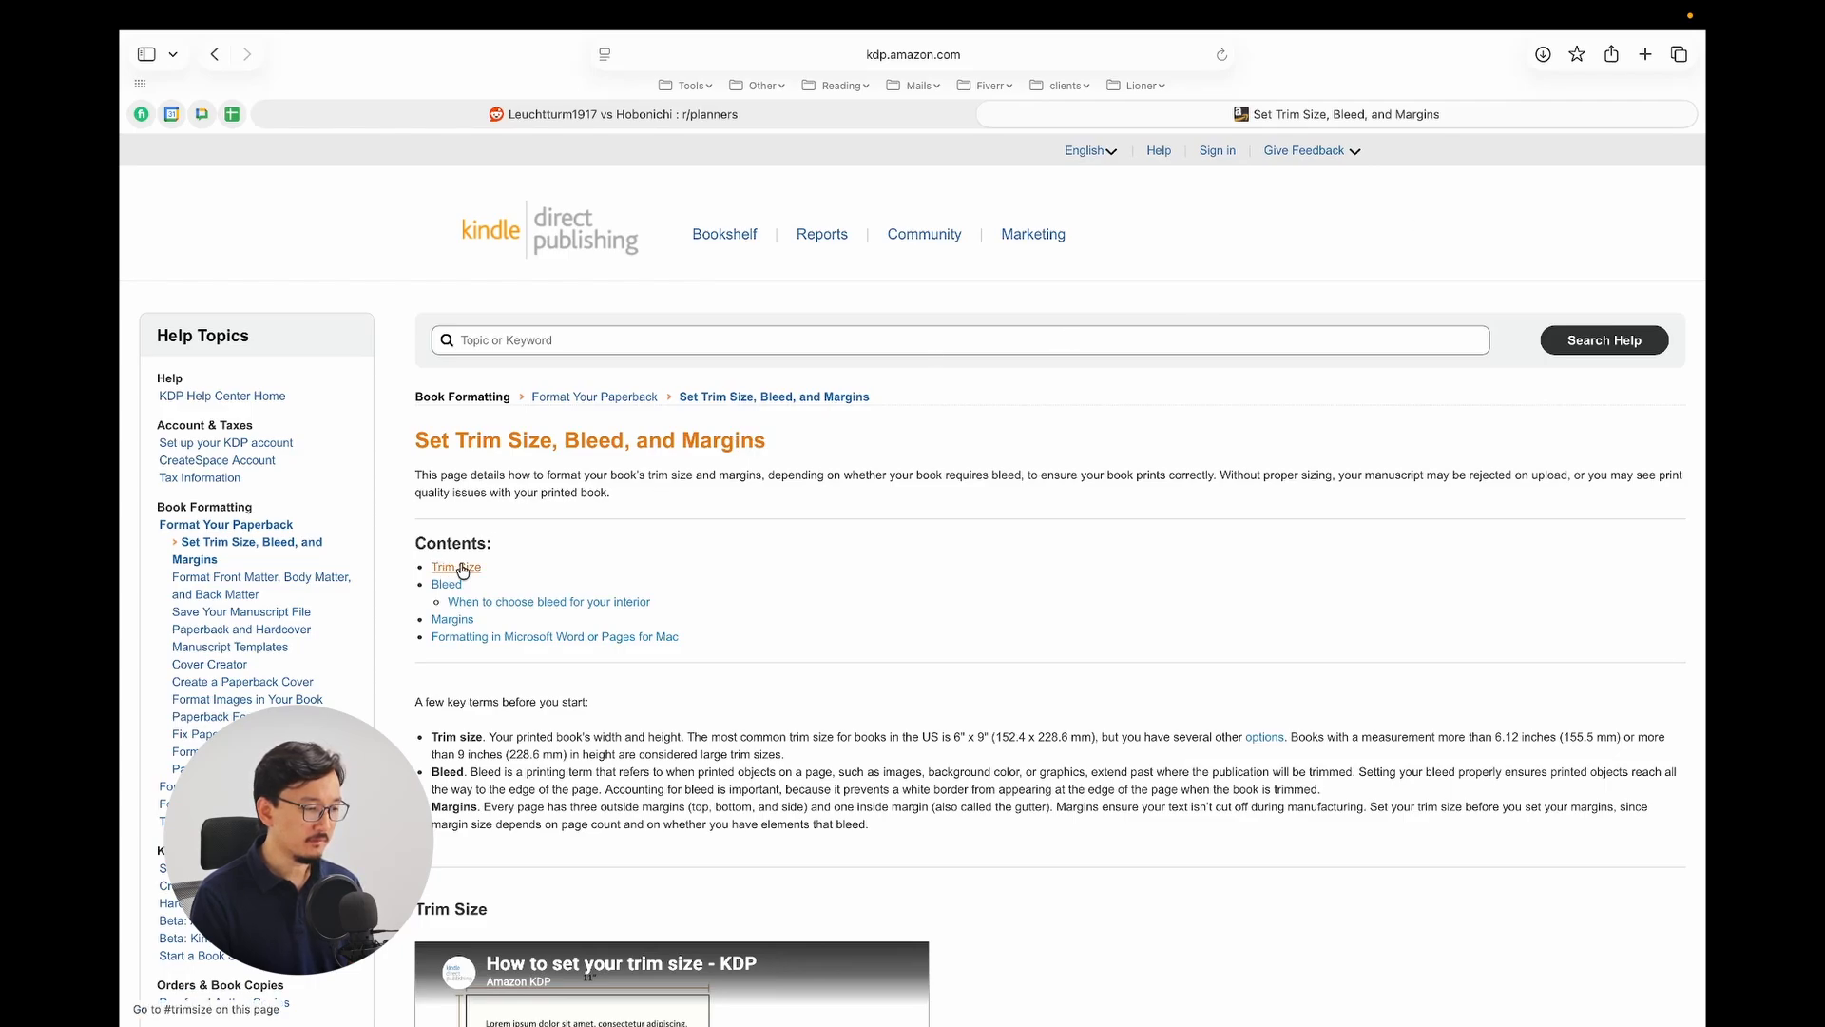
pyautogui.click(454, 626)
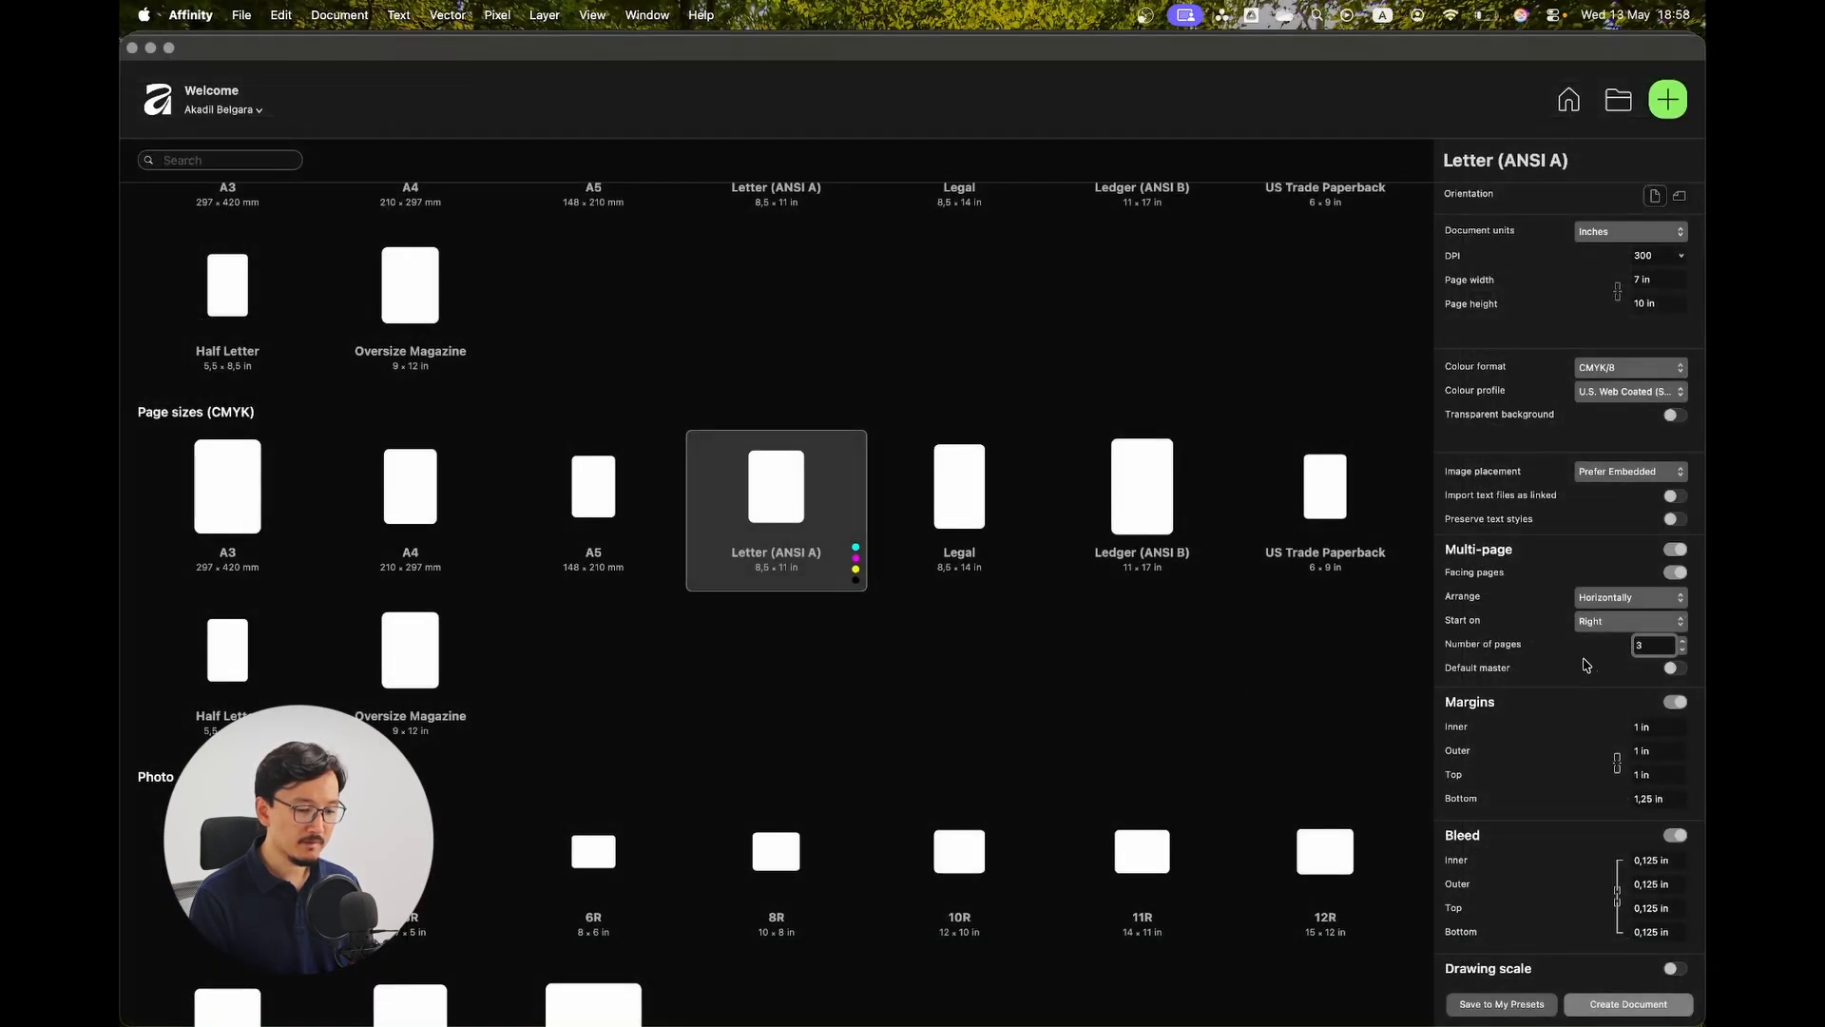
# Back in Affinity, set the inner margin to 0,5 in and the outer, top and bottom margins to 0,3 in, checking the KDP margin requirements.
pyautogui.click(1655, 731)
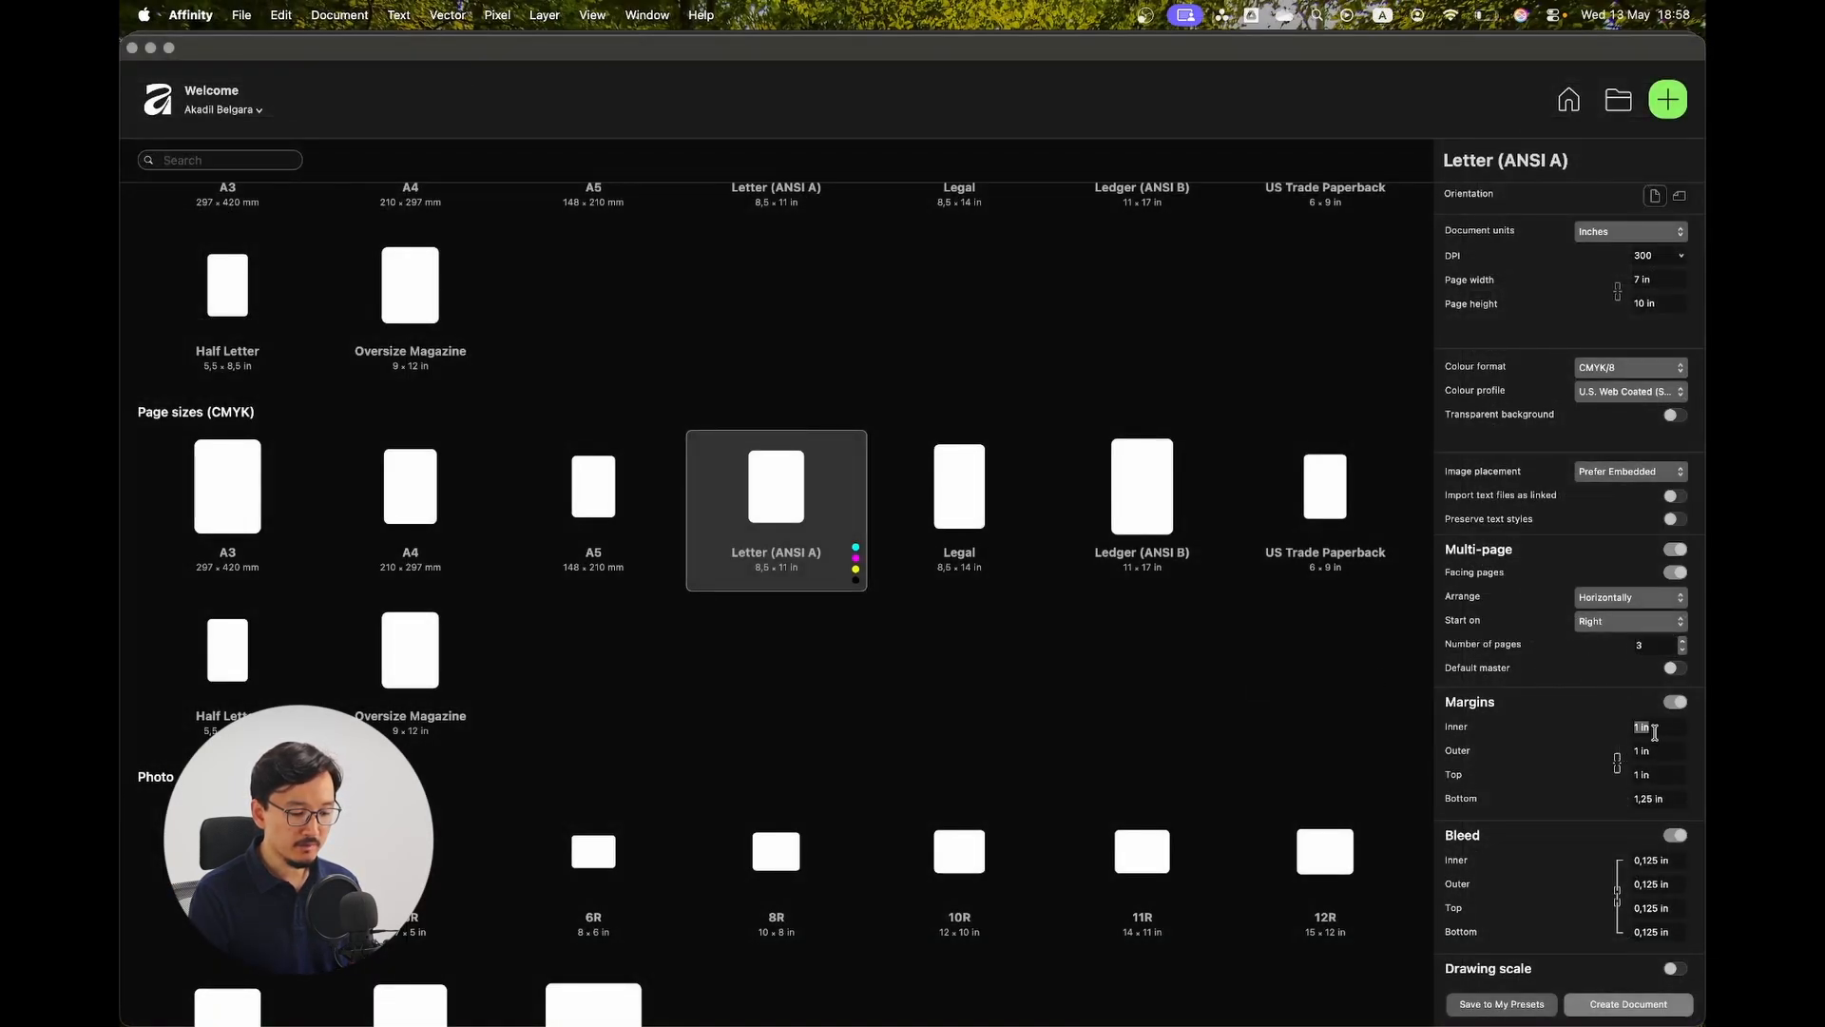
pyautogui.press('BackSpace')
pyautogui.press('Tab')
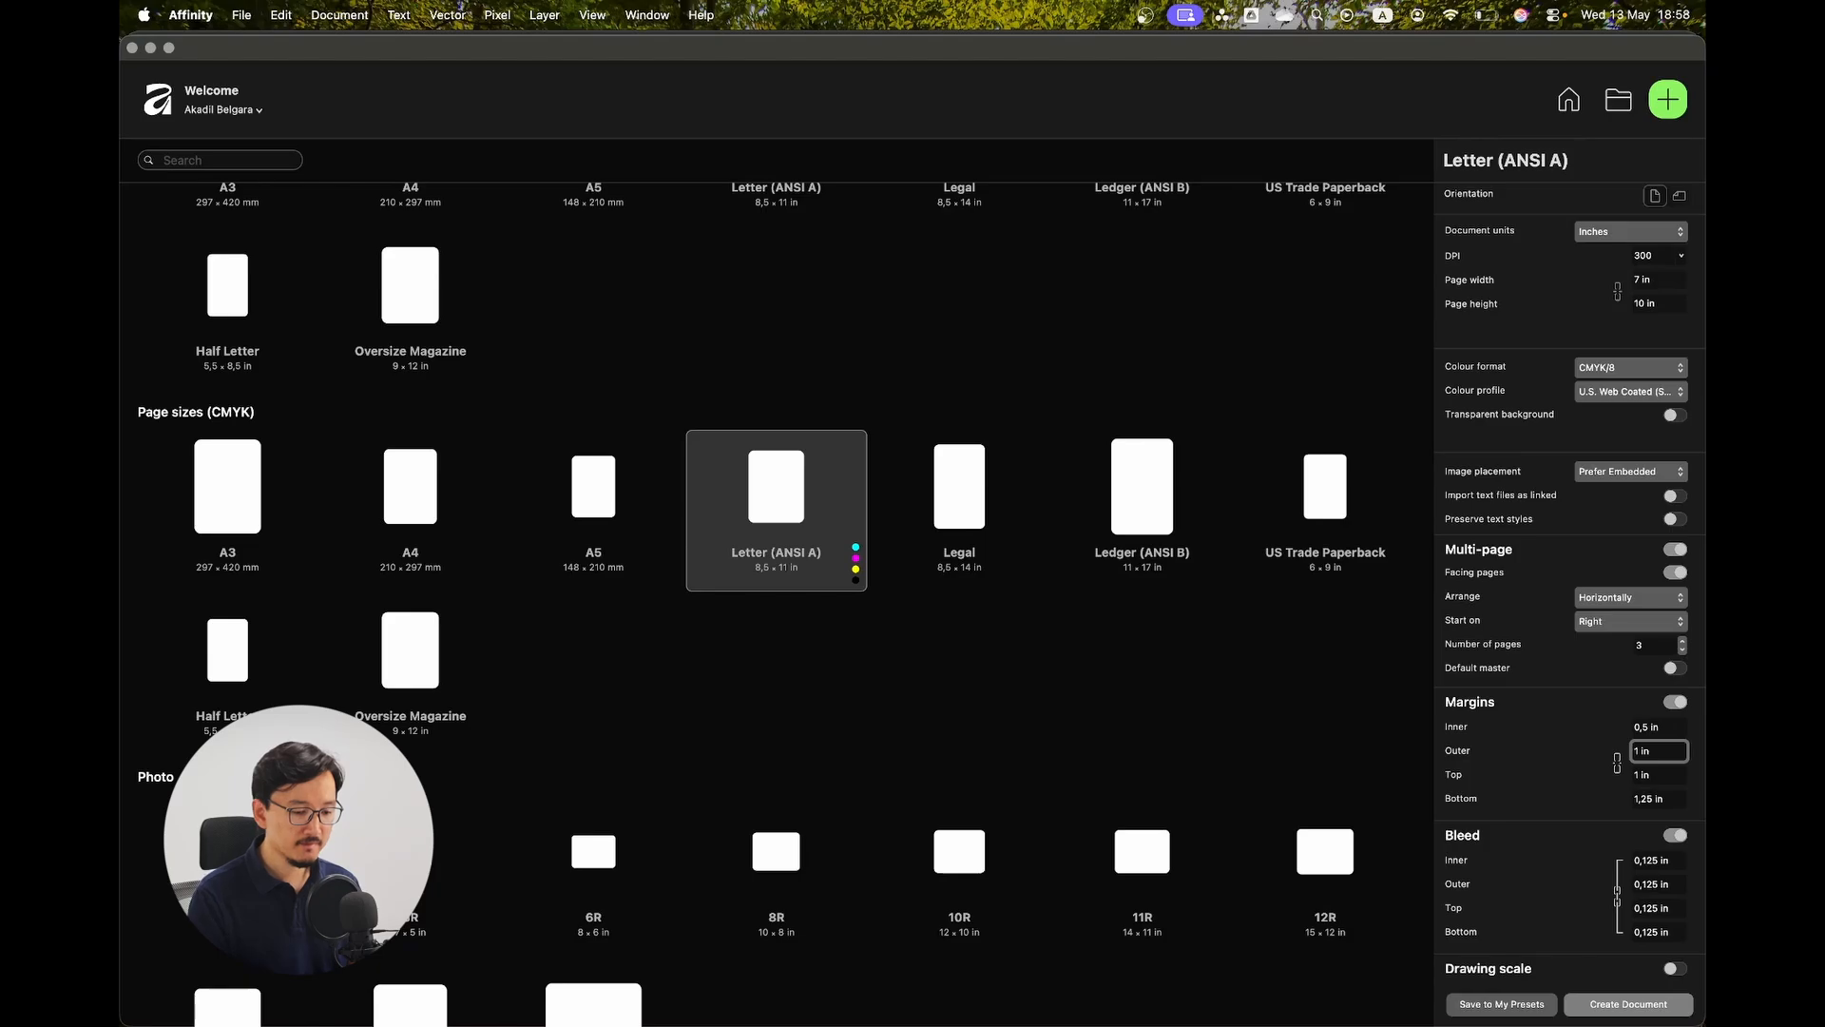
pyautogui.hotkey('ctrl', 'Right')
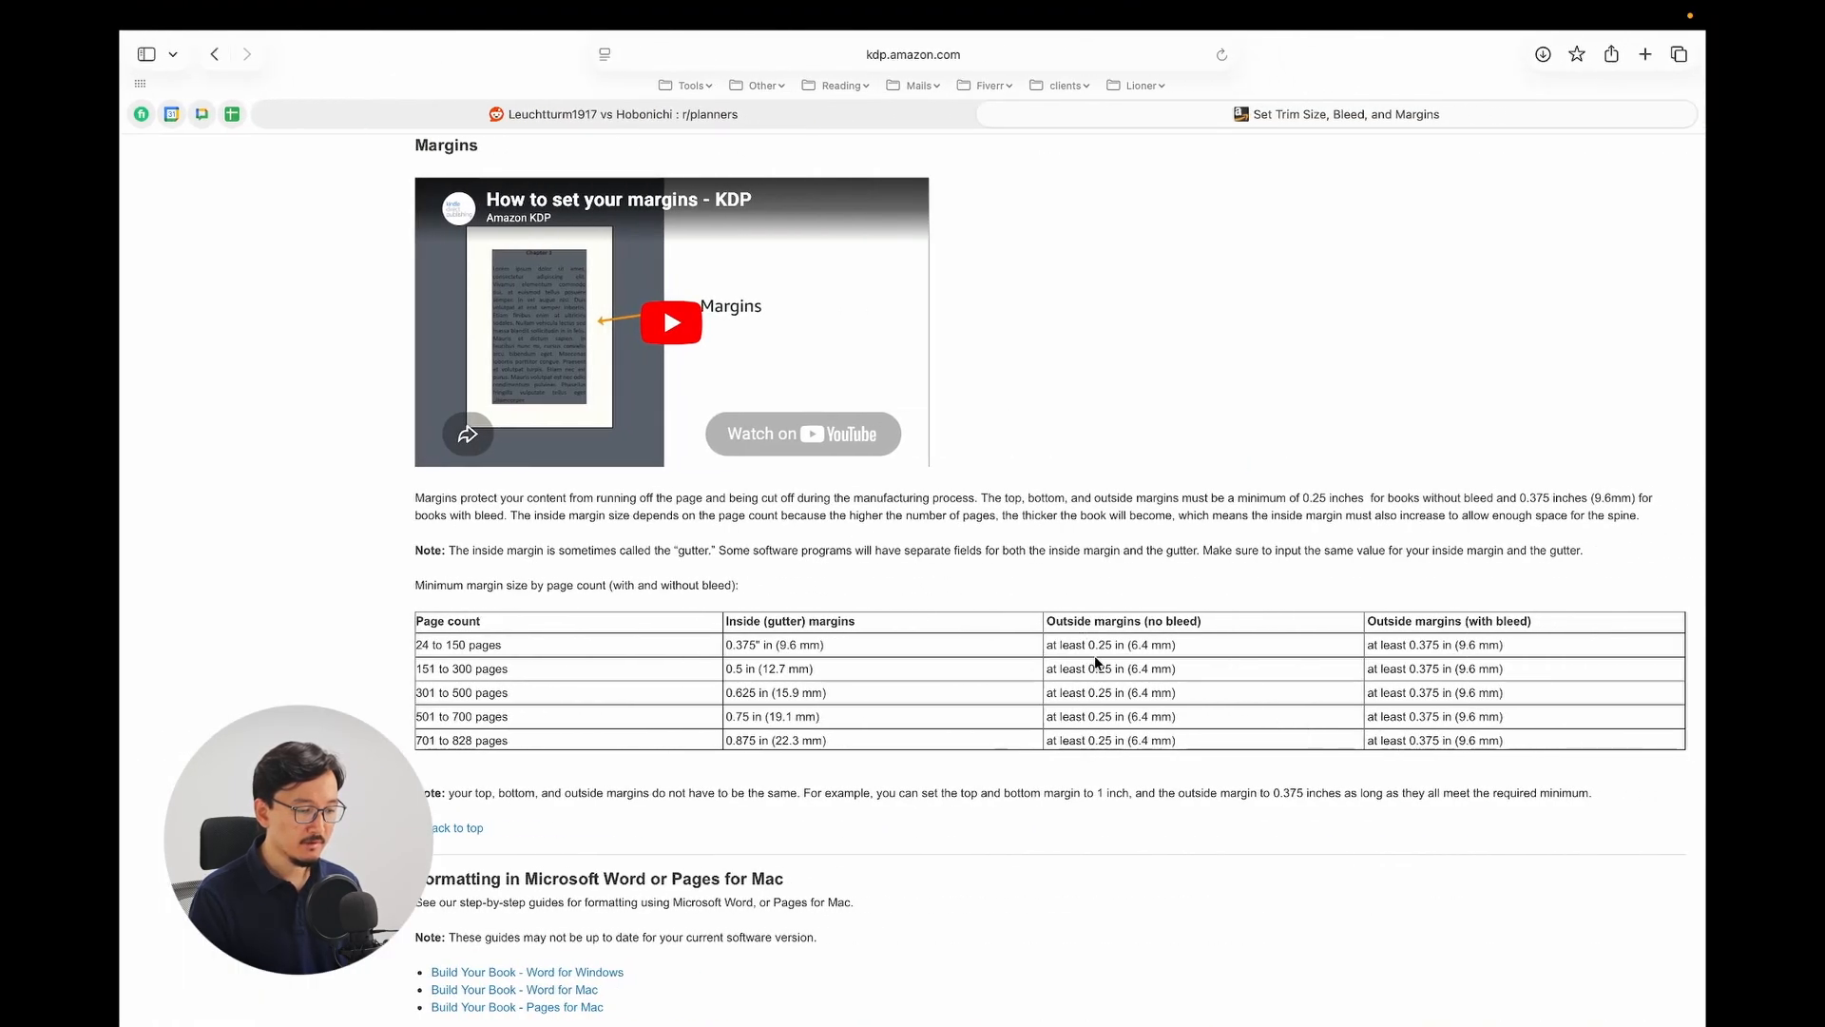
pyautogui.hotkey('ctrl', 'Left')
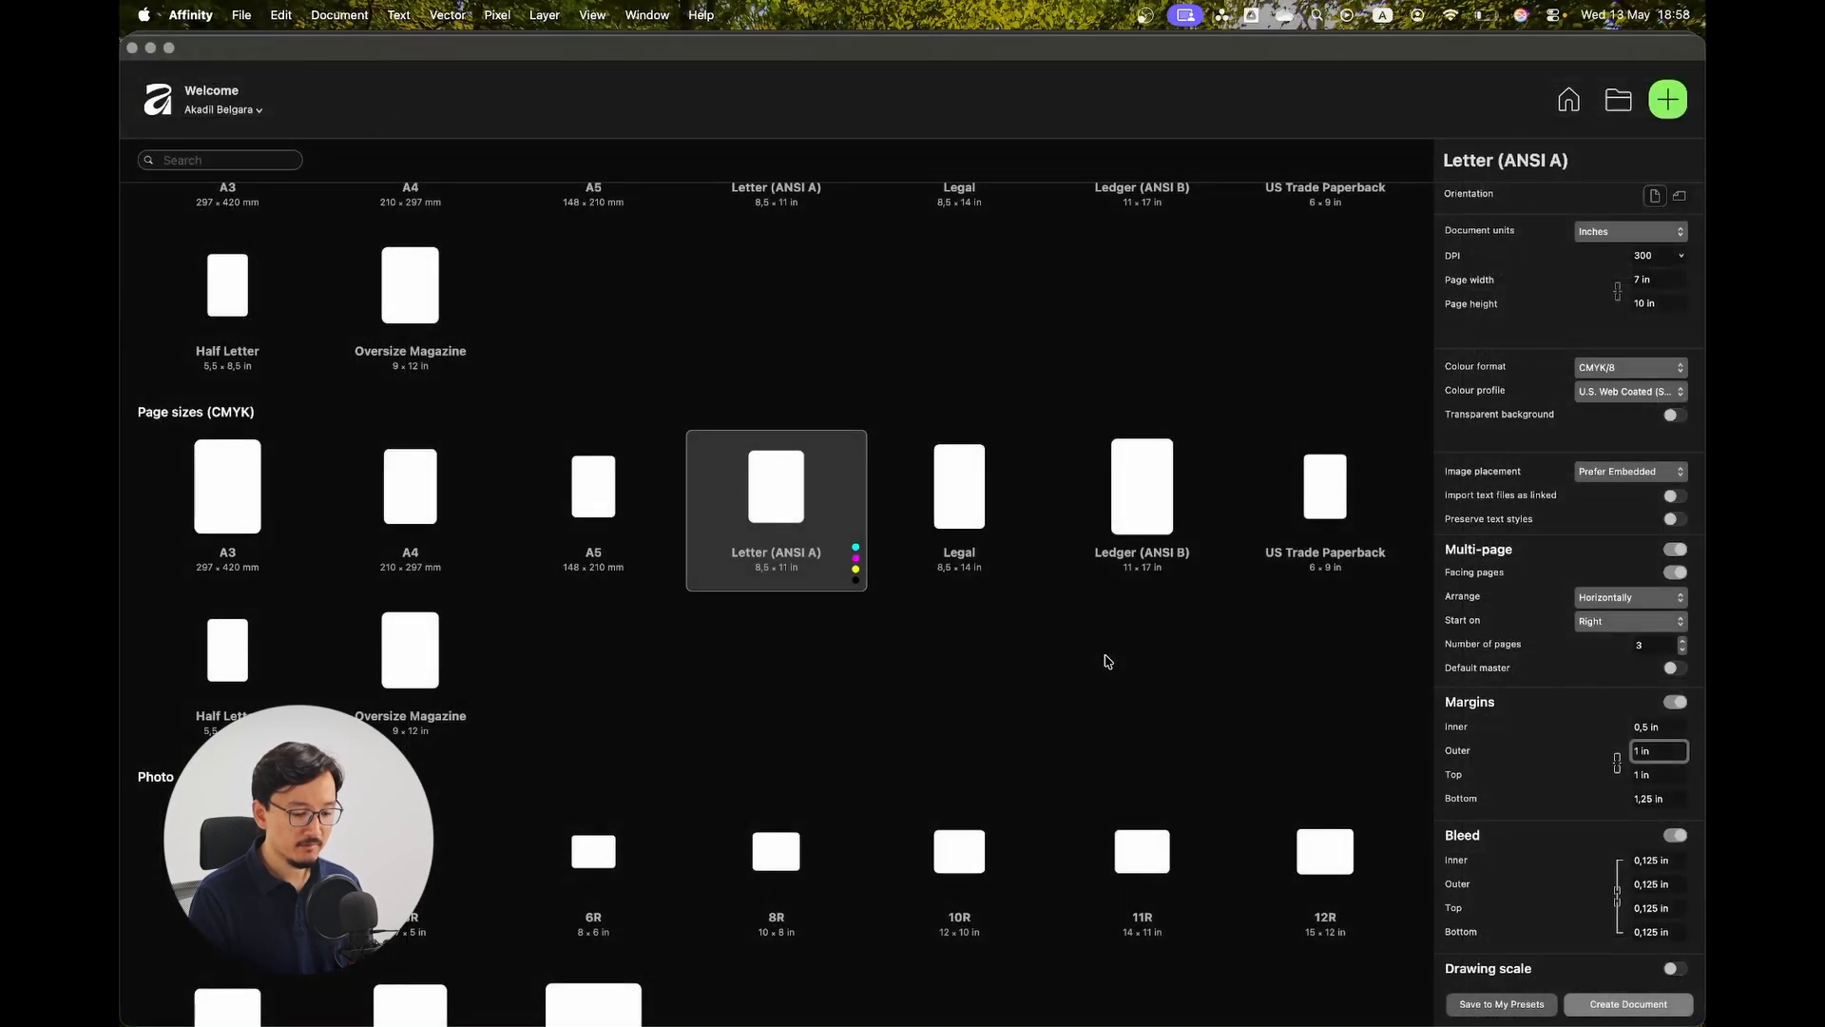
pyautogui.write('0,3')
pyautogui.press('Tab')
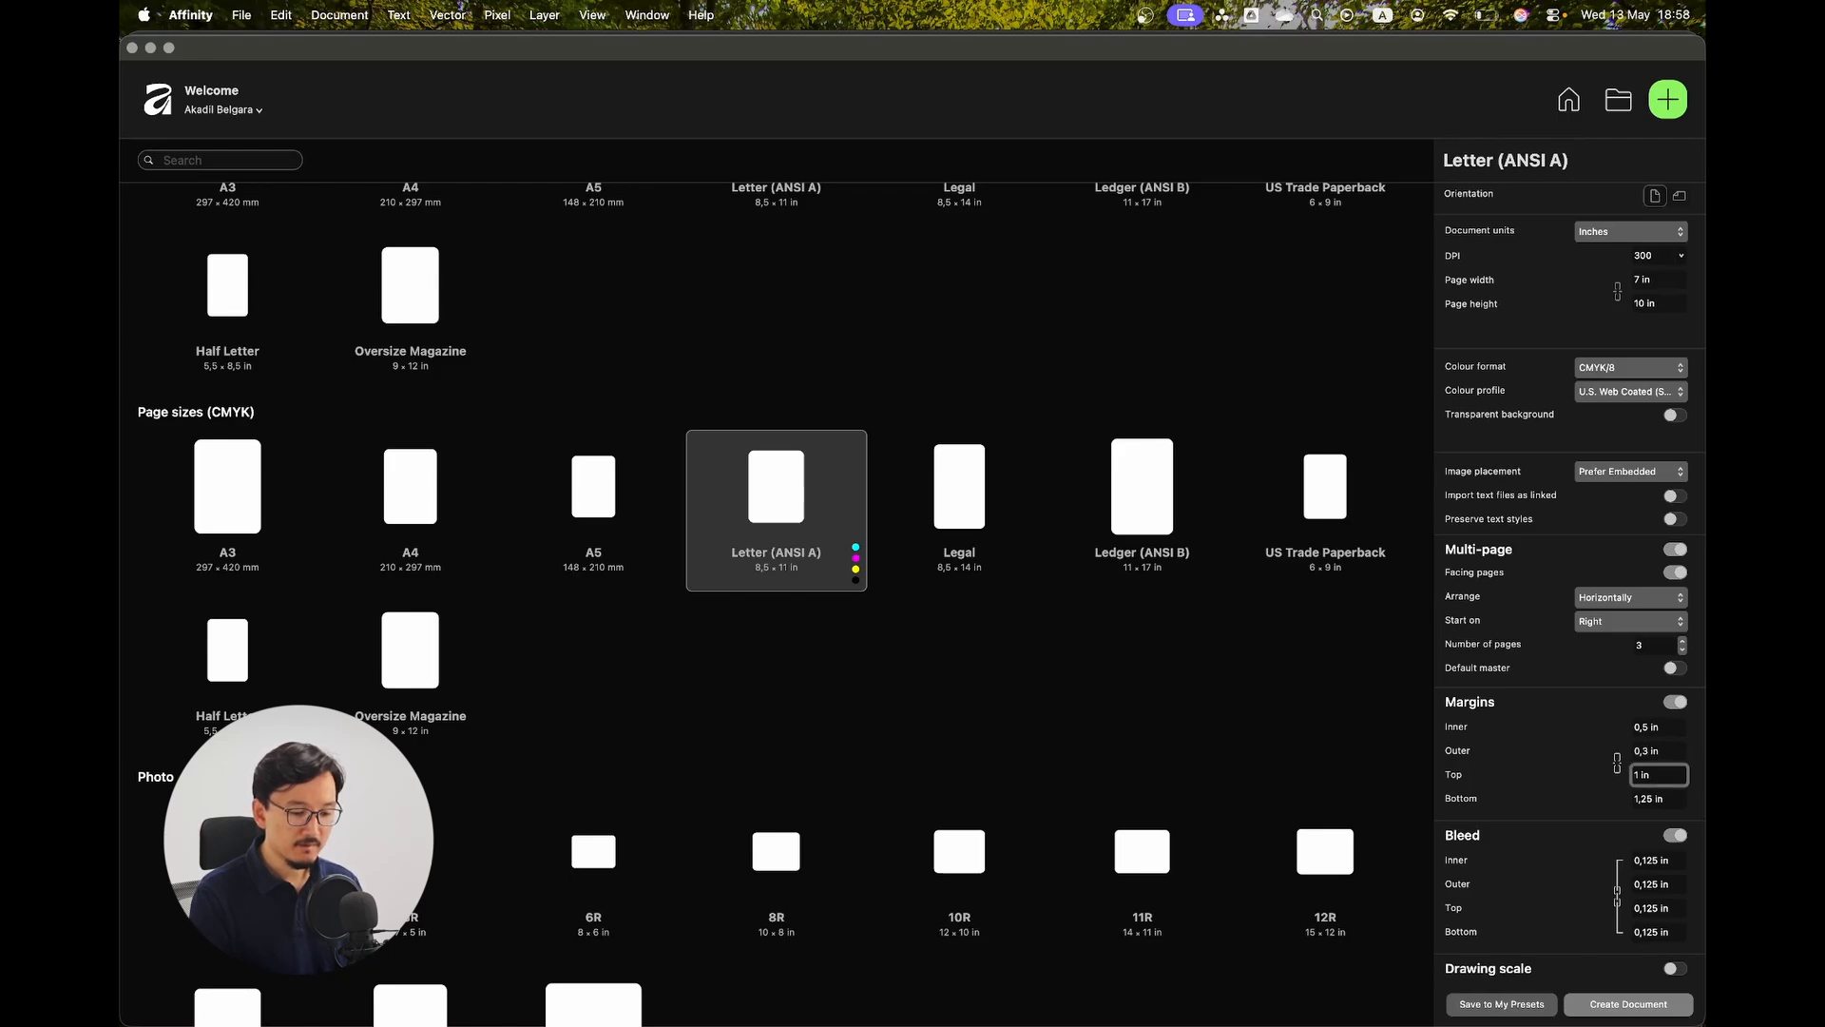
pyautogui.write('0,3')
pyautogui.press('Tab')
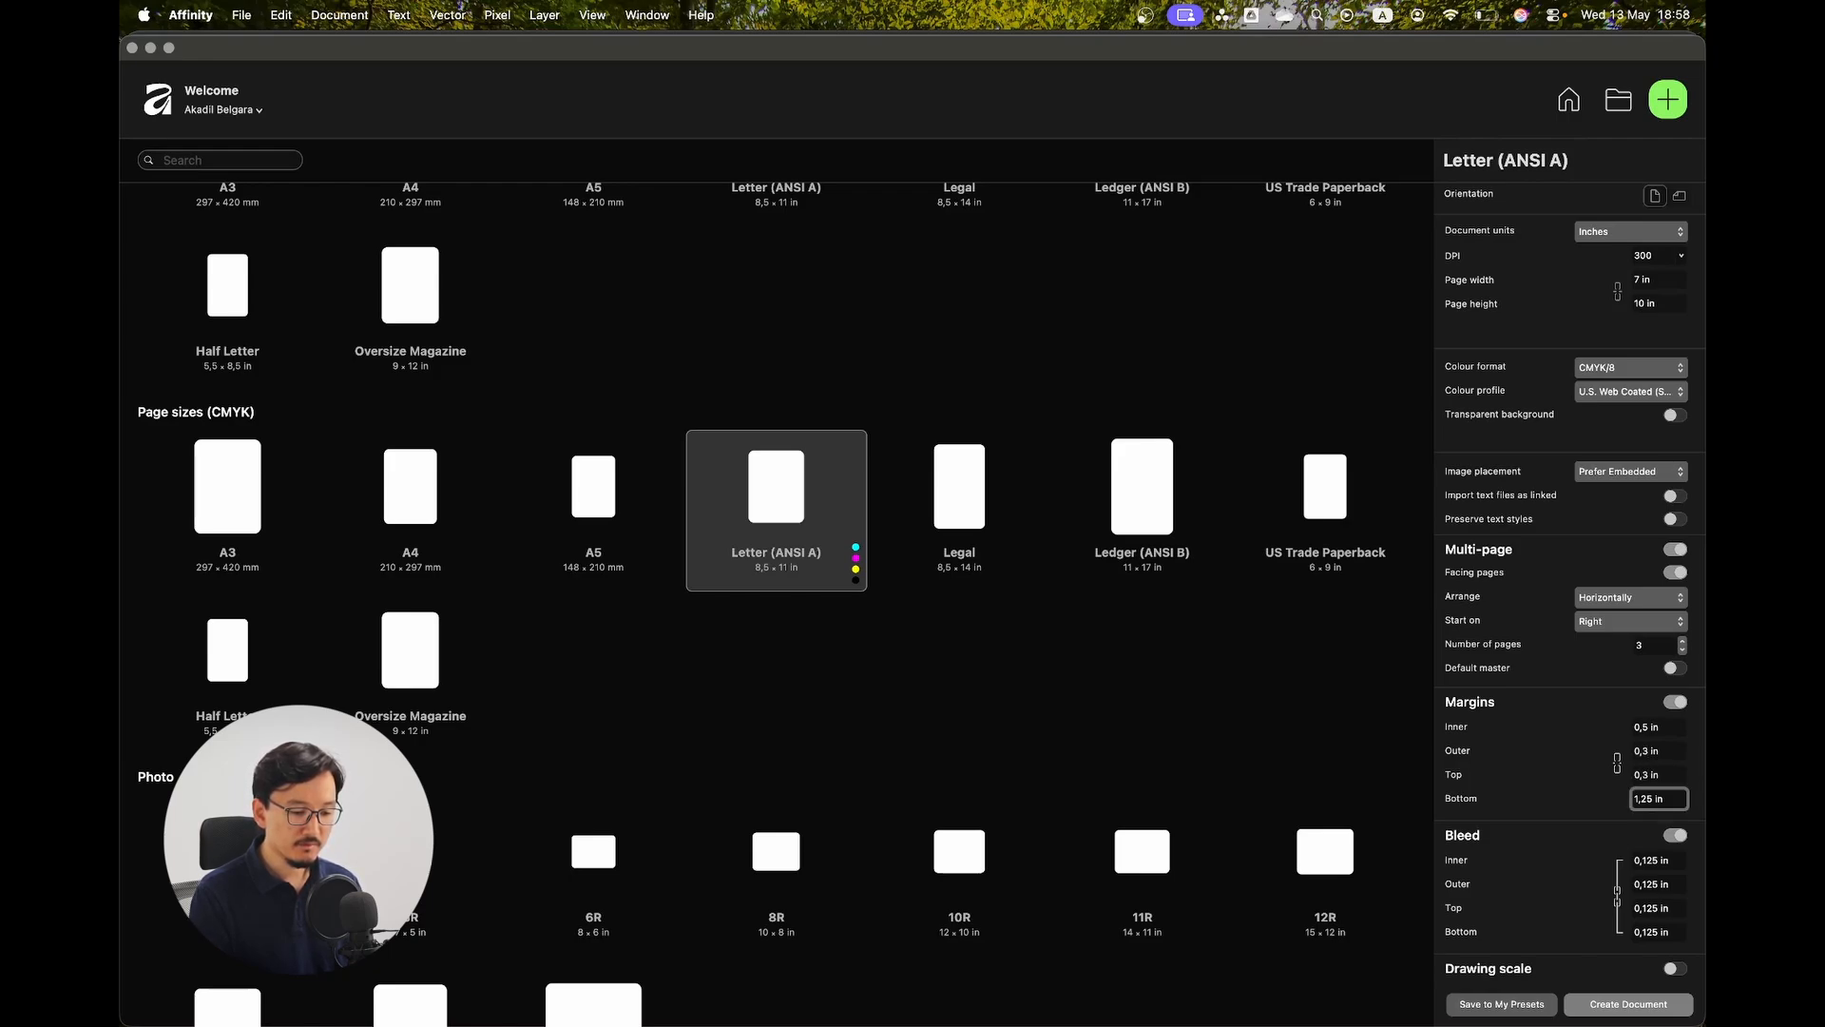
pyautogui.write('0,3')
pyautogui.press('Tab')
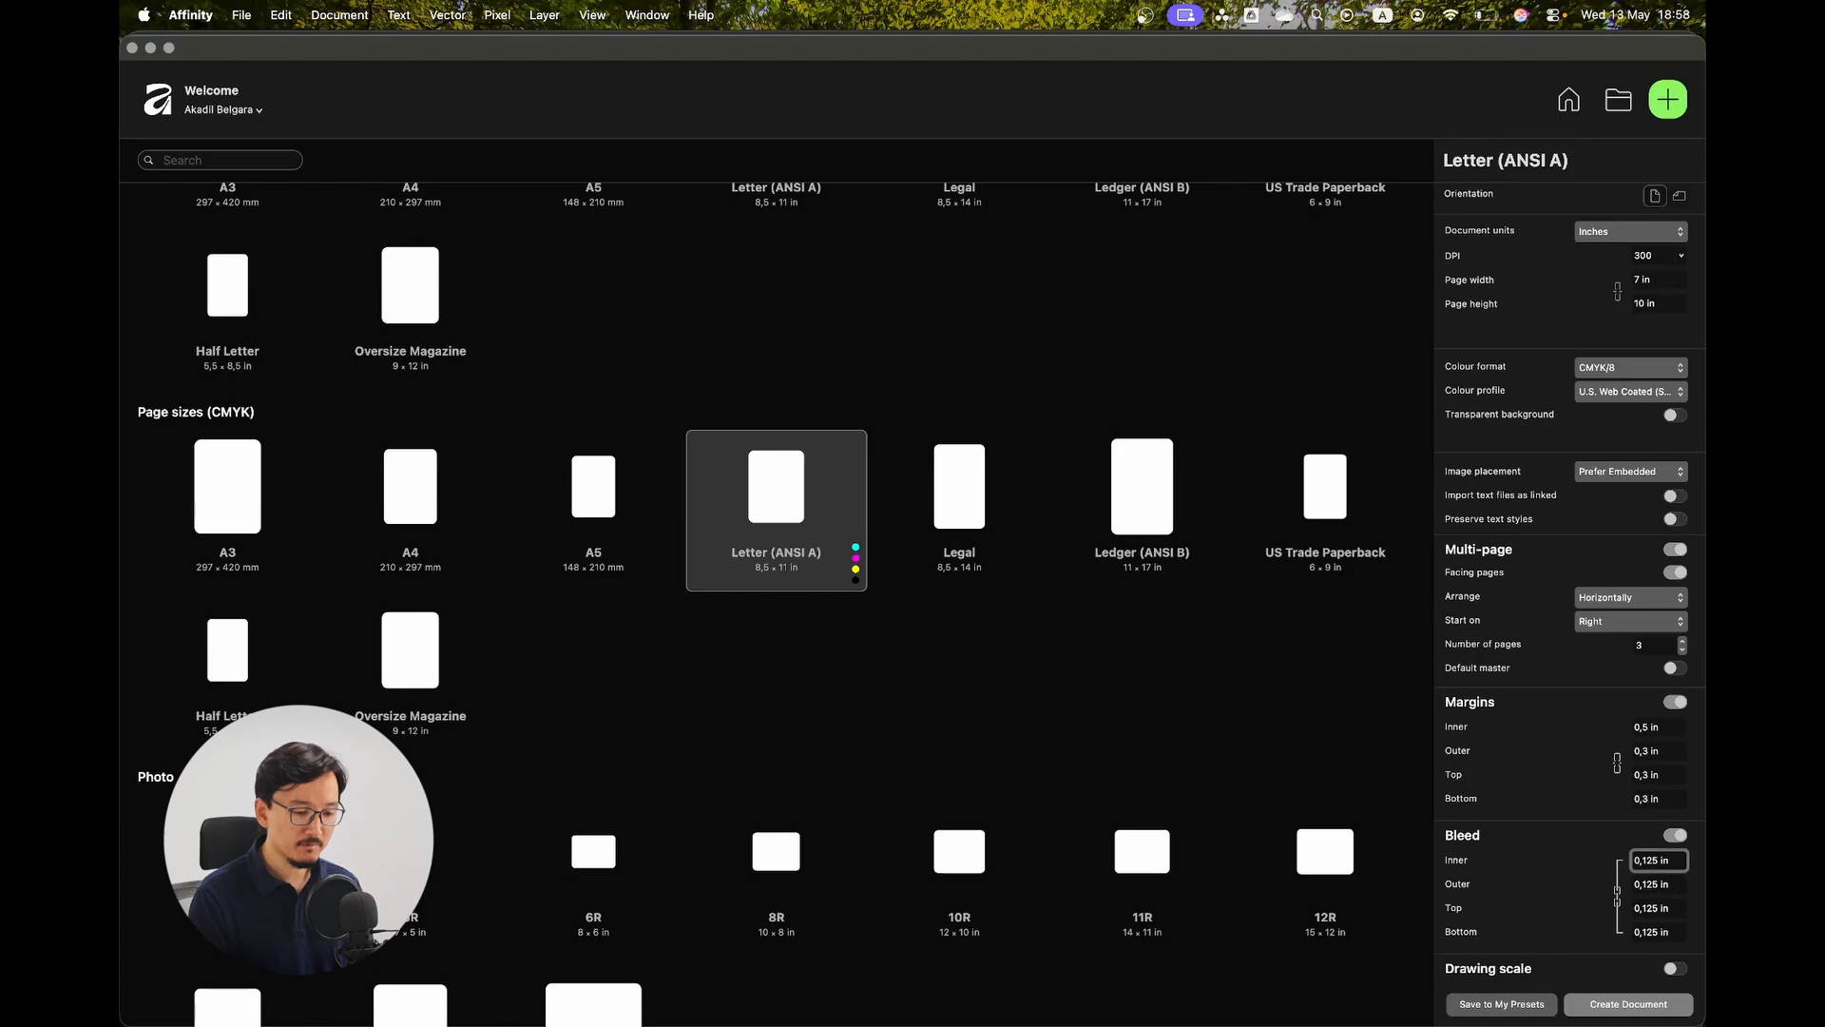
# Turn off bleed and create the document.
pyautogui.scroll(-1, 1586, 781)
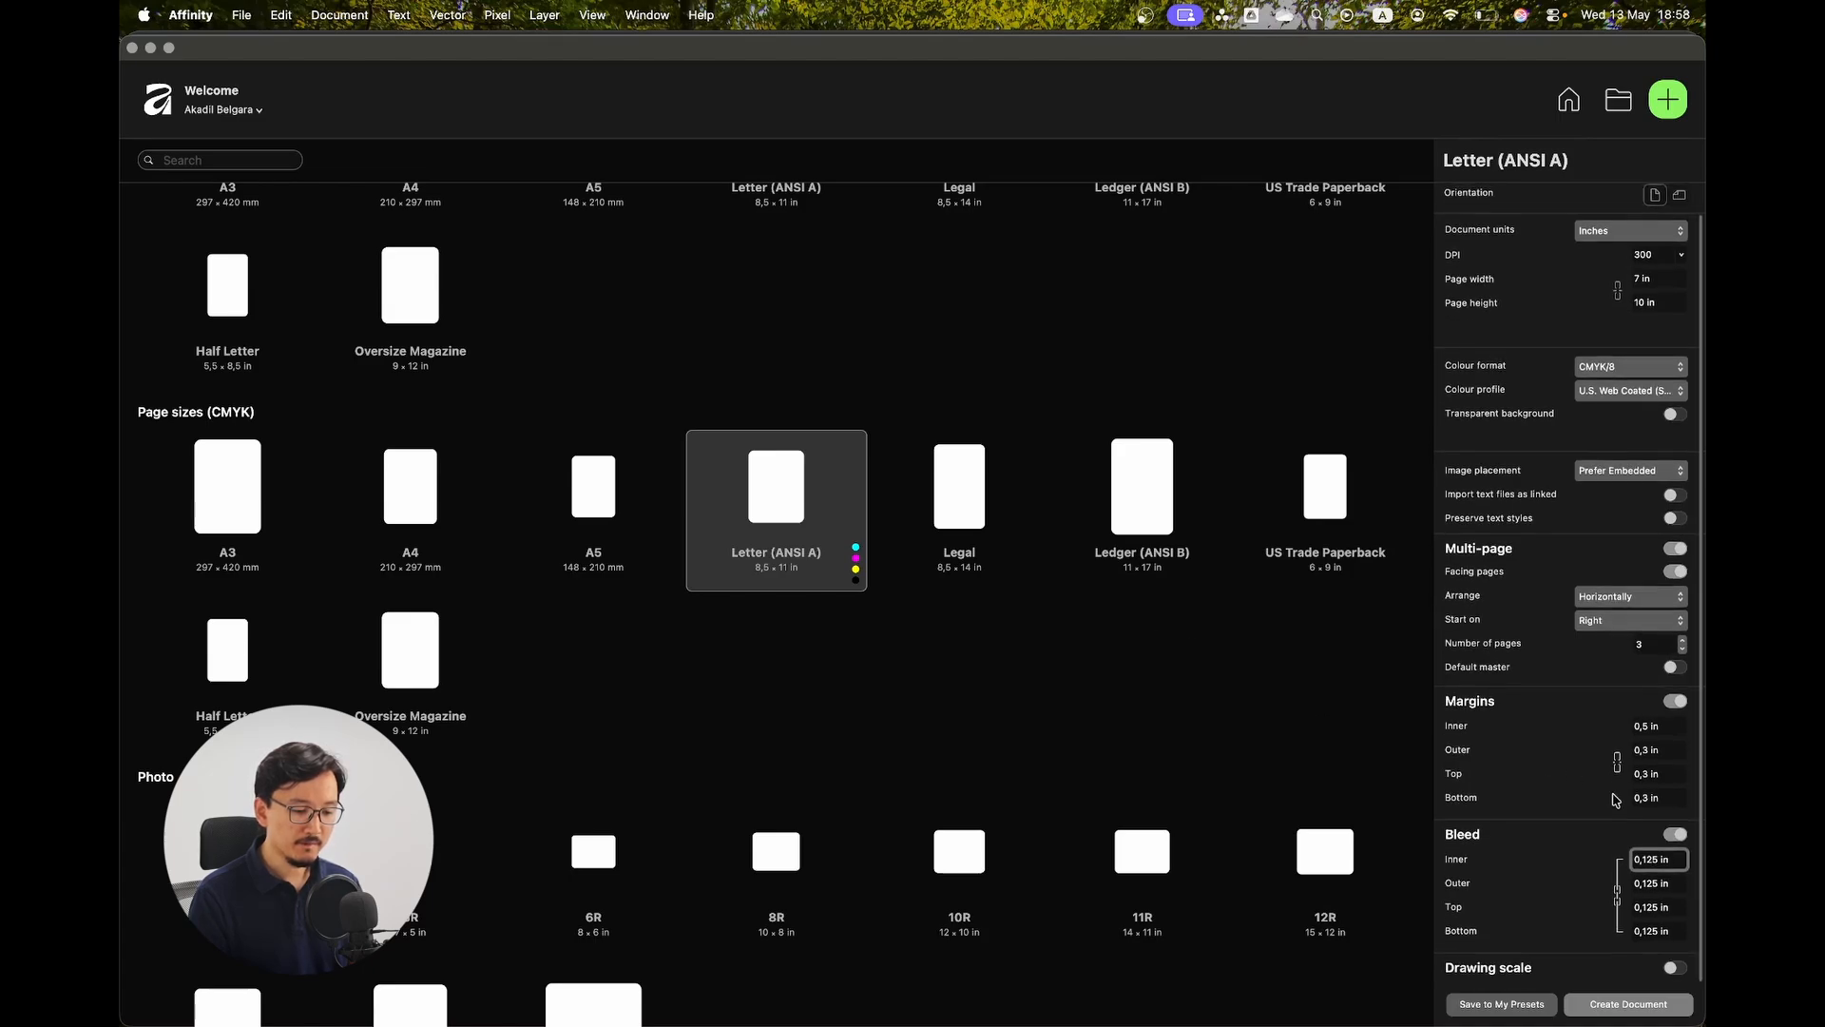
pyautogui.click(1671, 836)
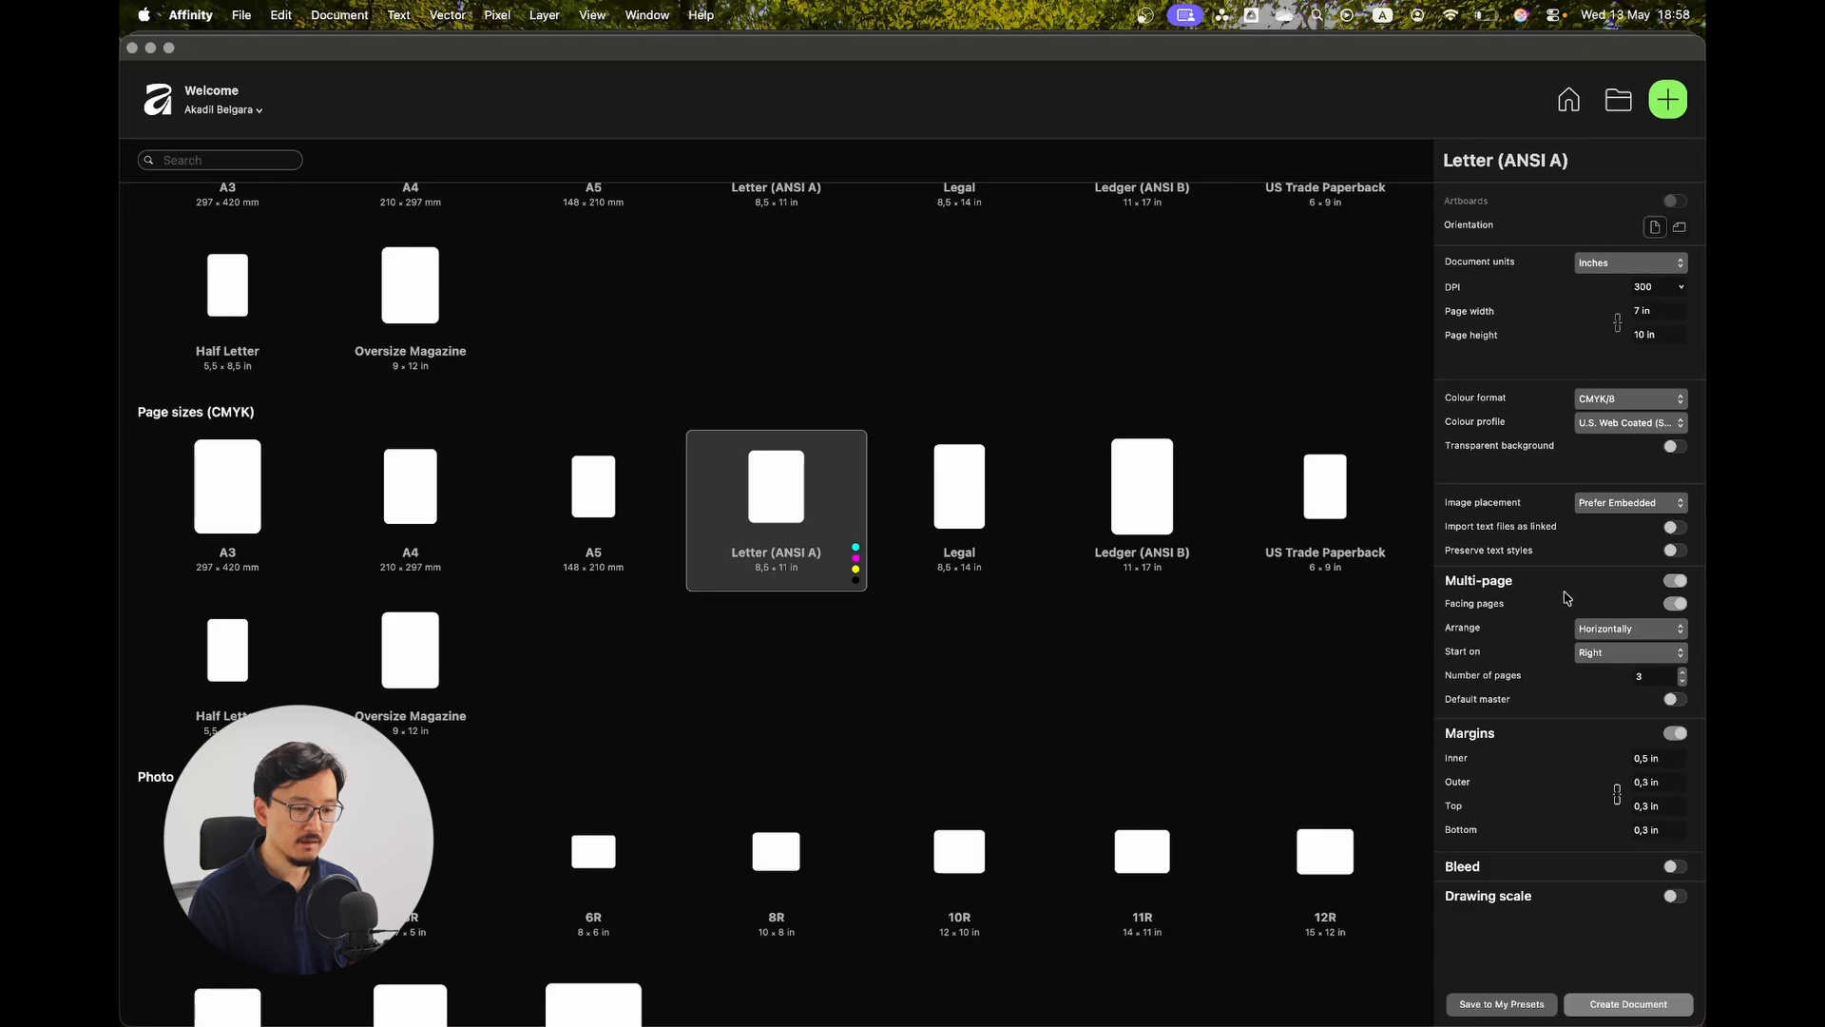
pyautogui.click(1592, 1004)
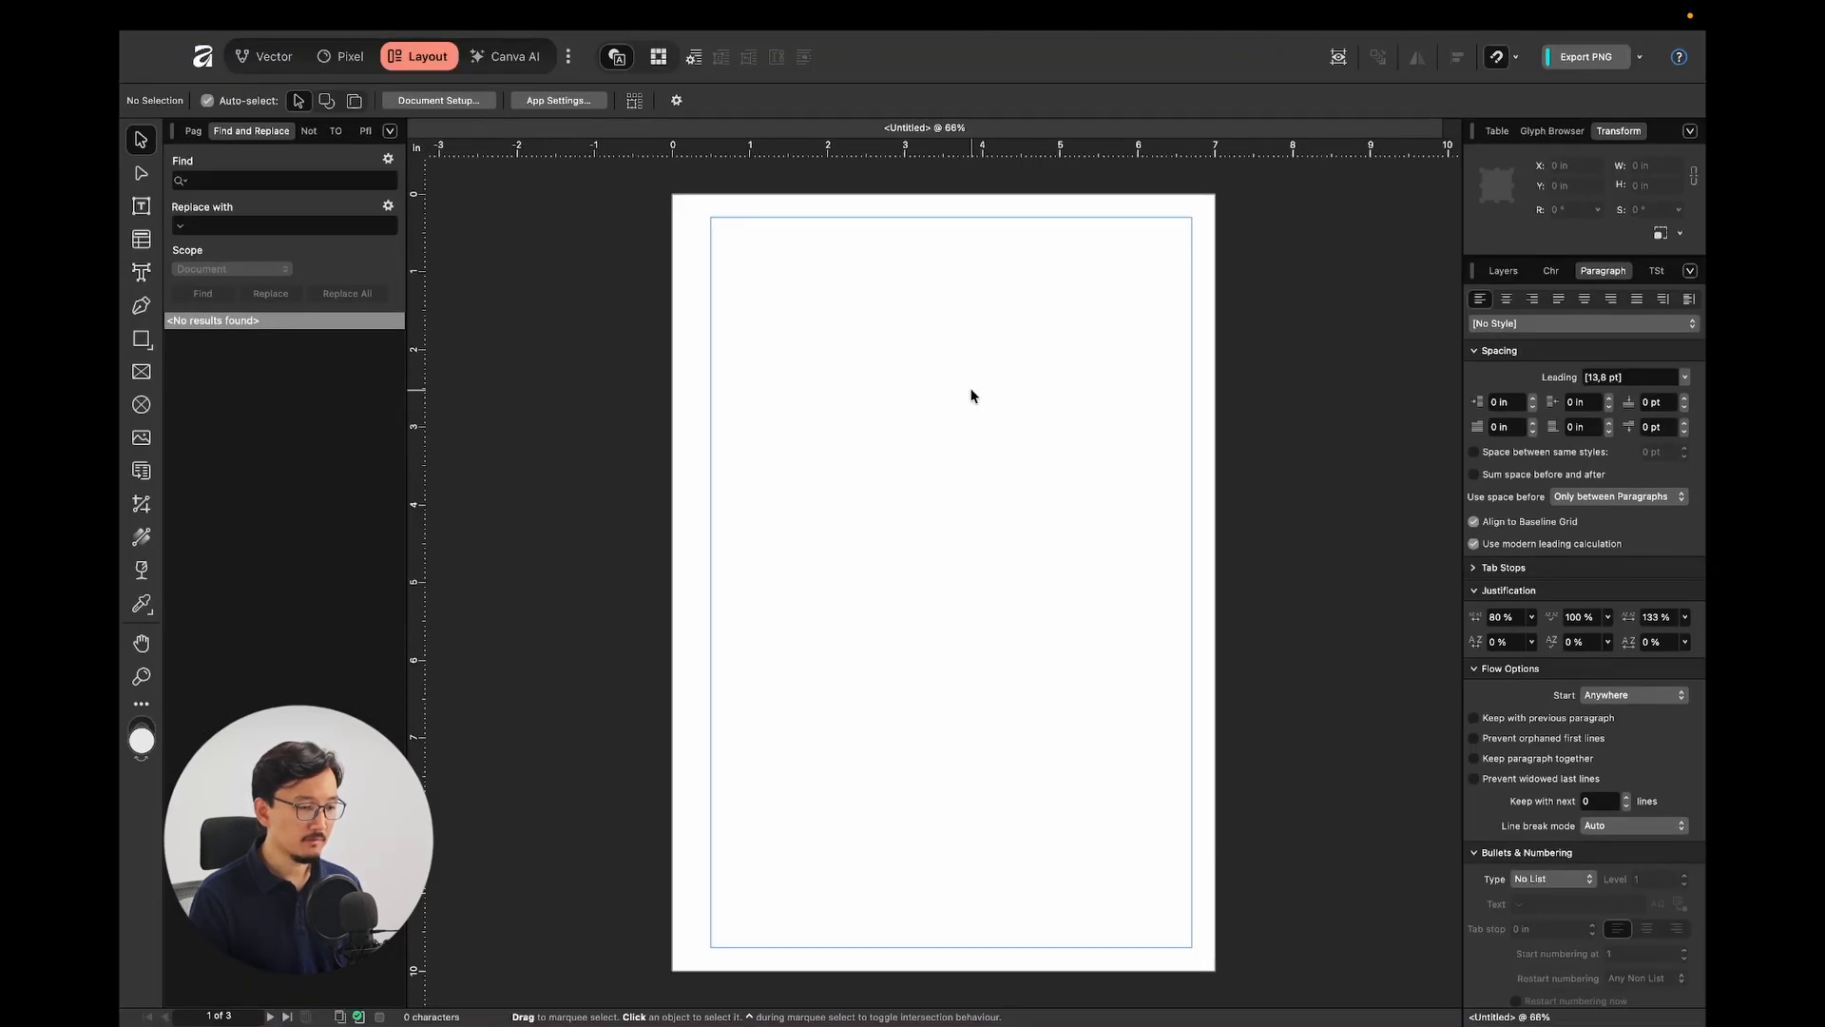
# Add a facing-pages master named "weekly planner" and open it for editing.
pyautogui.scroll(-8, 970, 396)
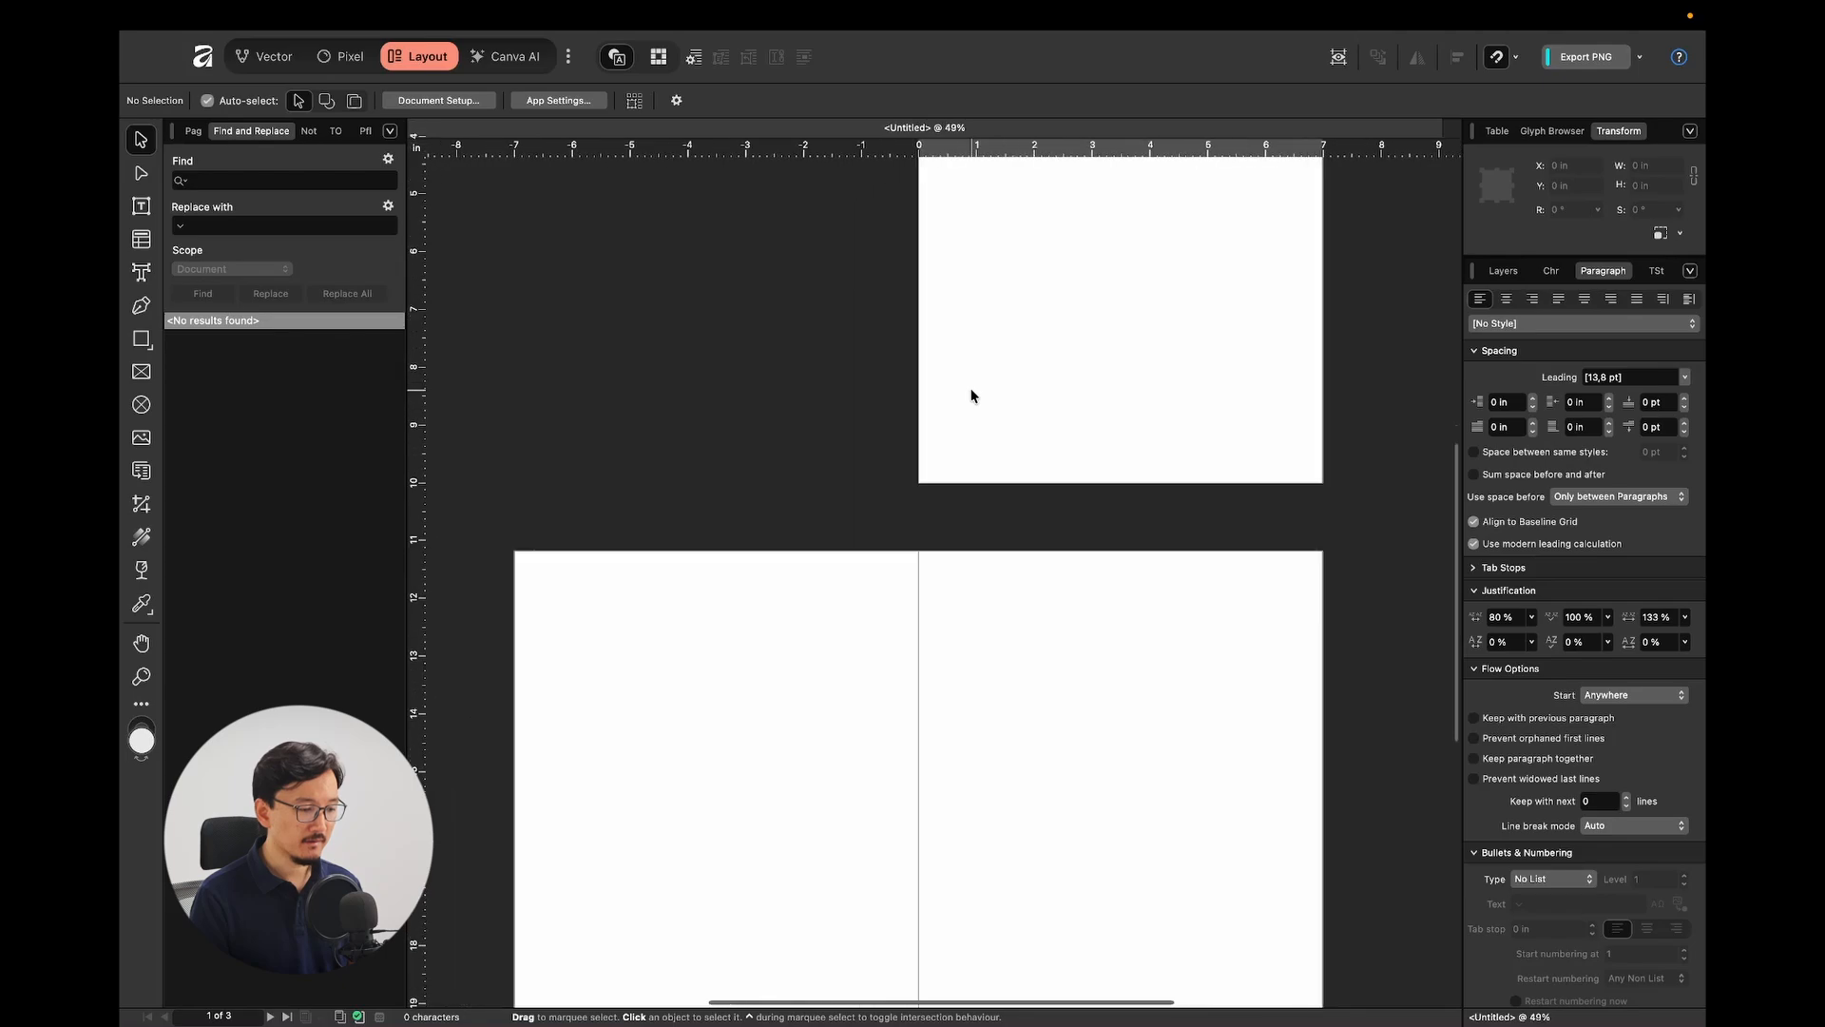
pyautogui.hscroll(1, 953, 414)
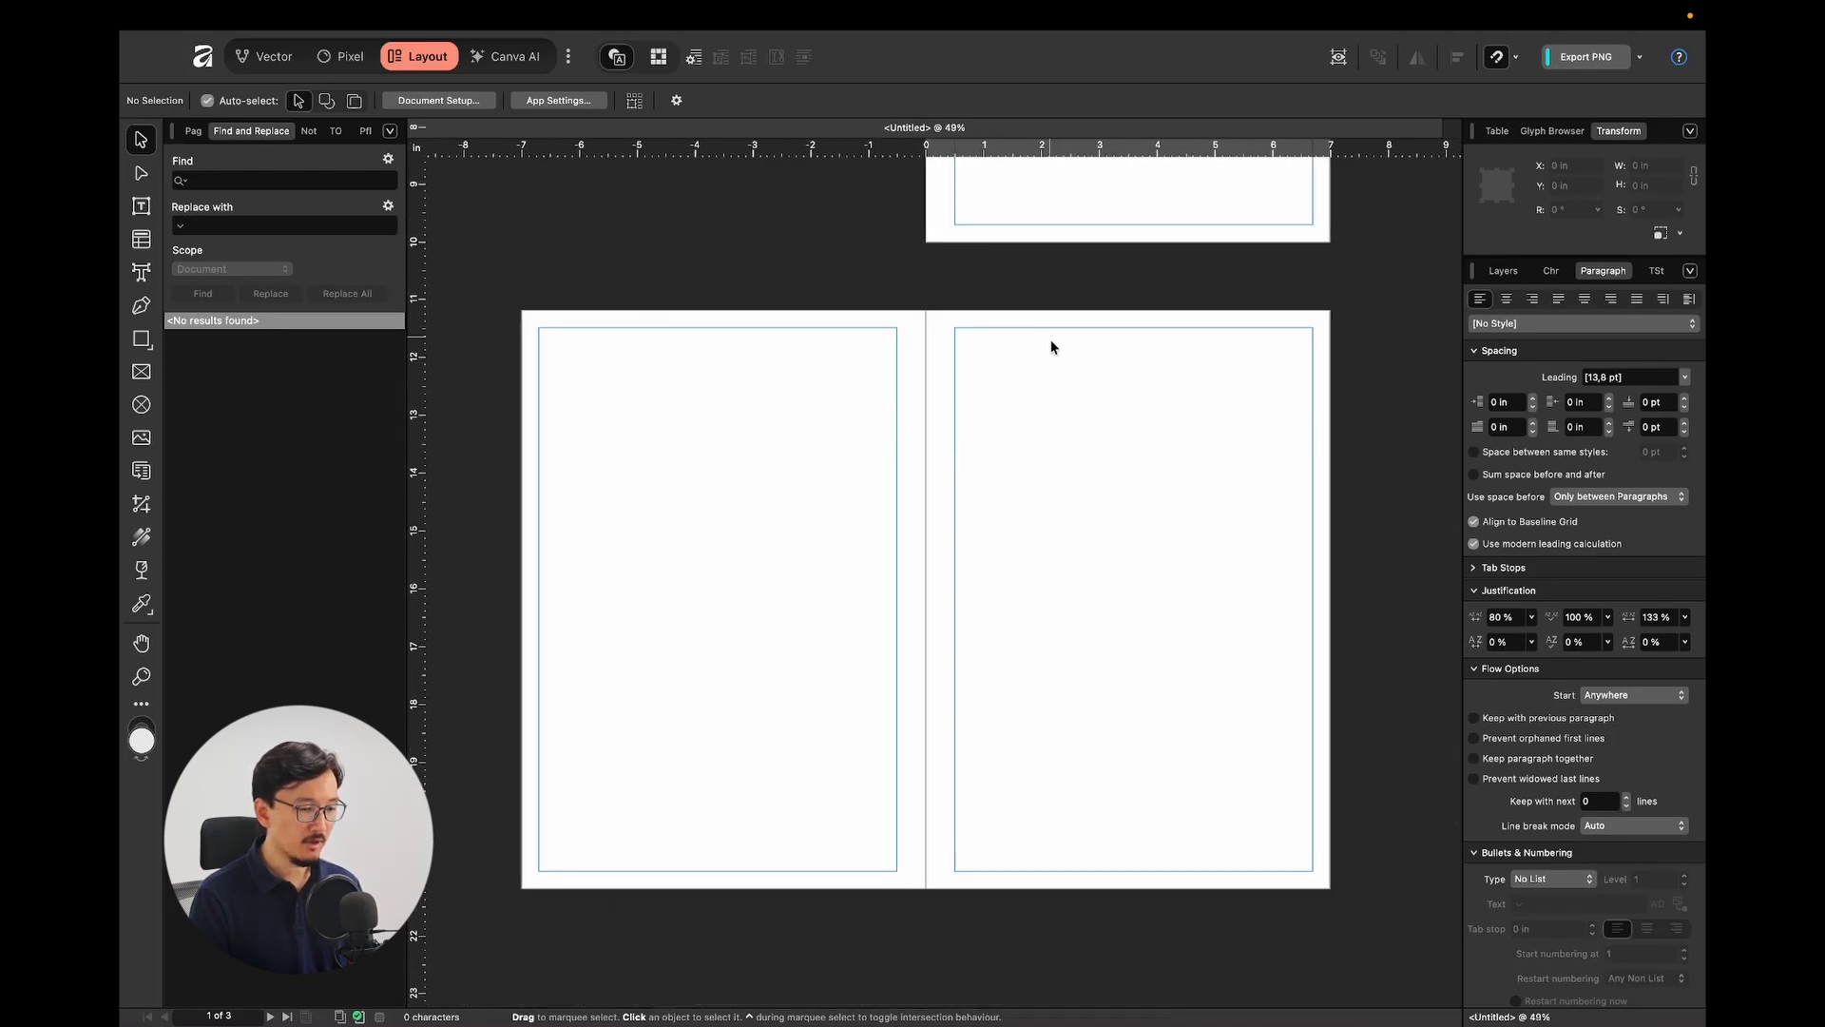
pyautogui.click(190, 132)
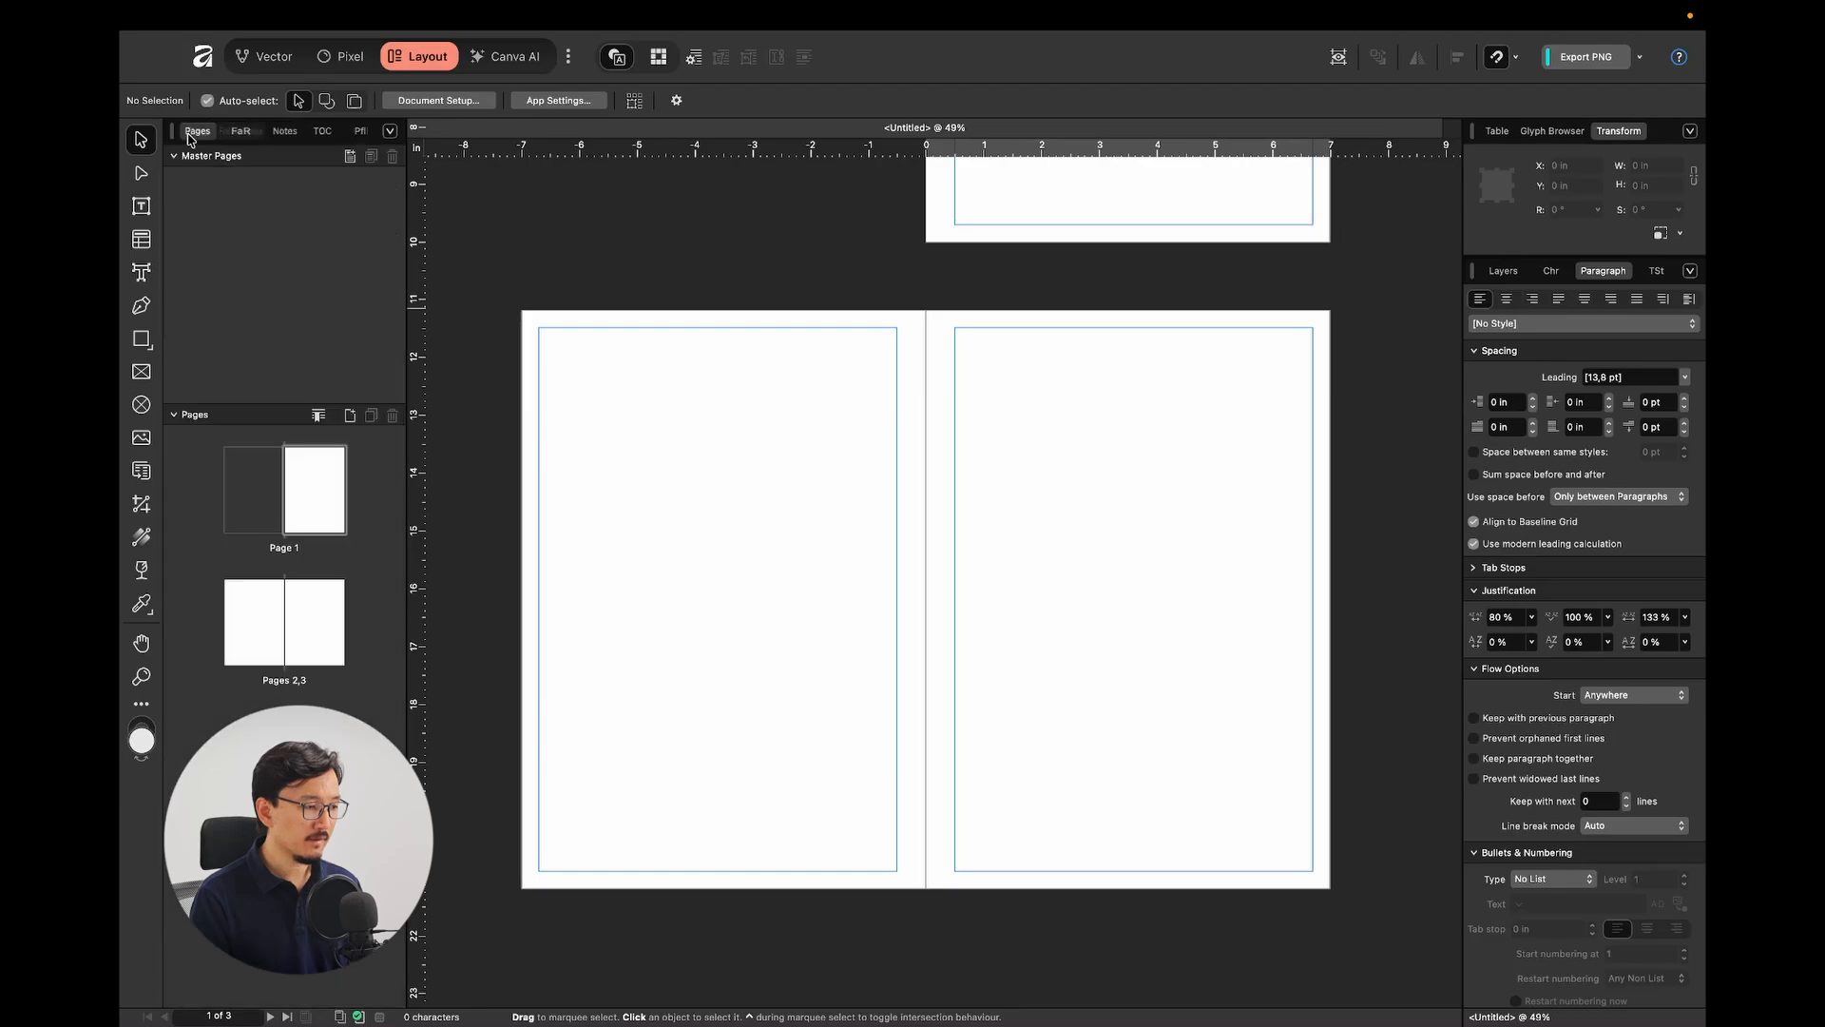
pyautogui.click(351, 157)
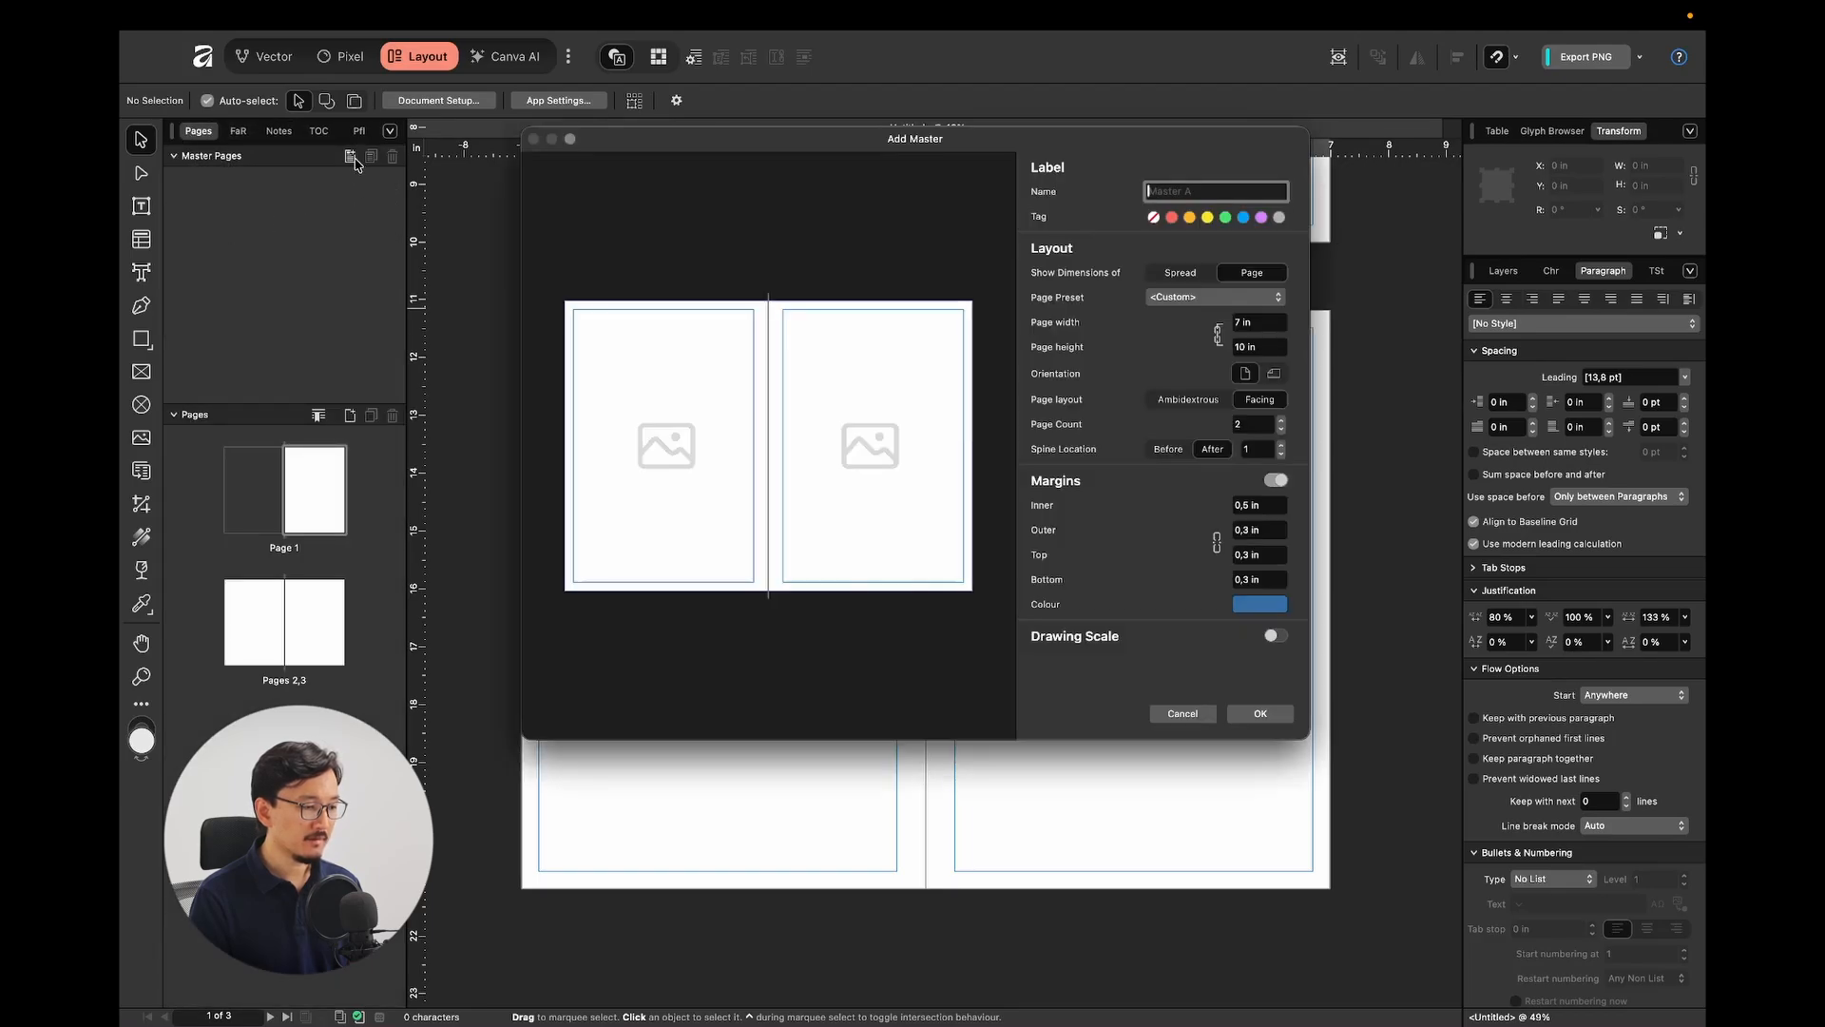
pyautogui.write('weekly planner')
pyautogui.press('Return')
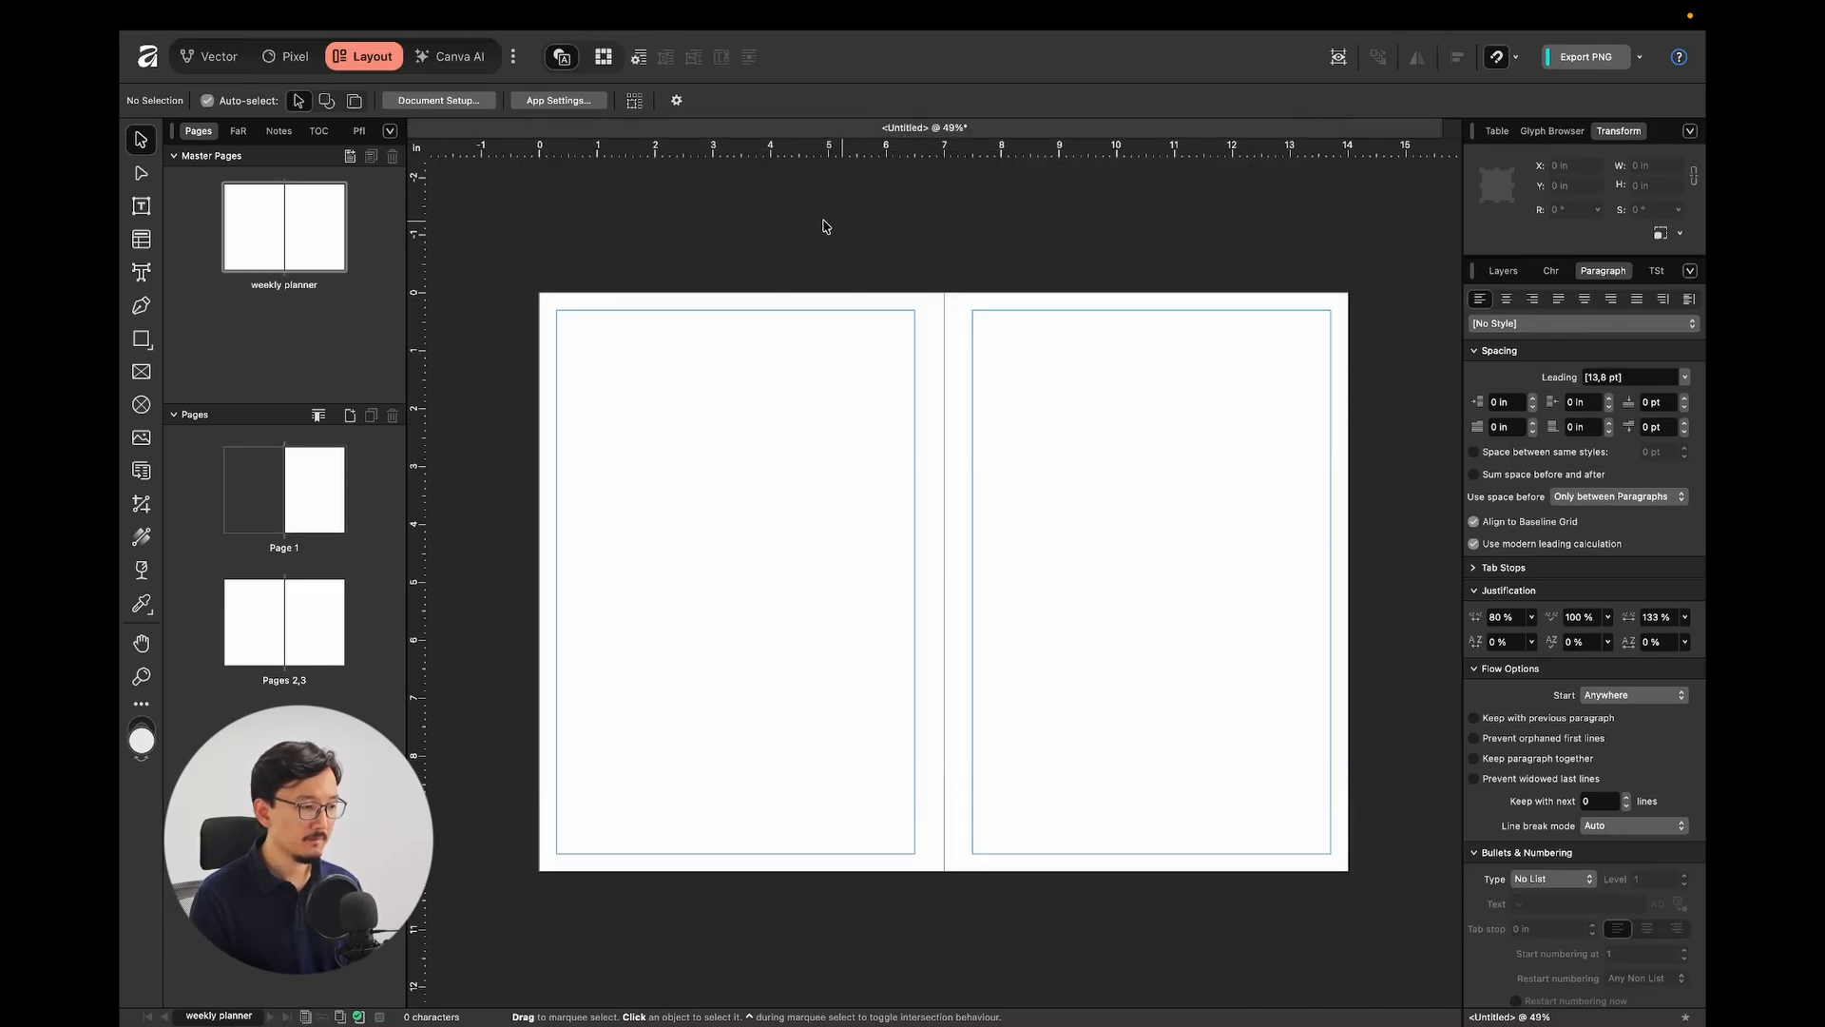
pyautogui.doubleClick(293, 236)
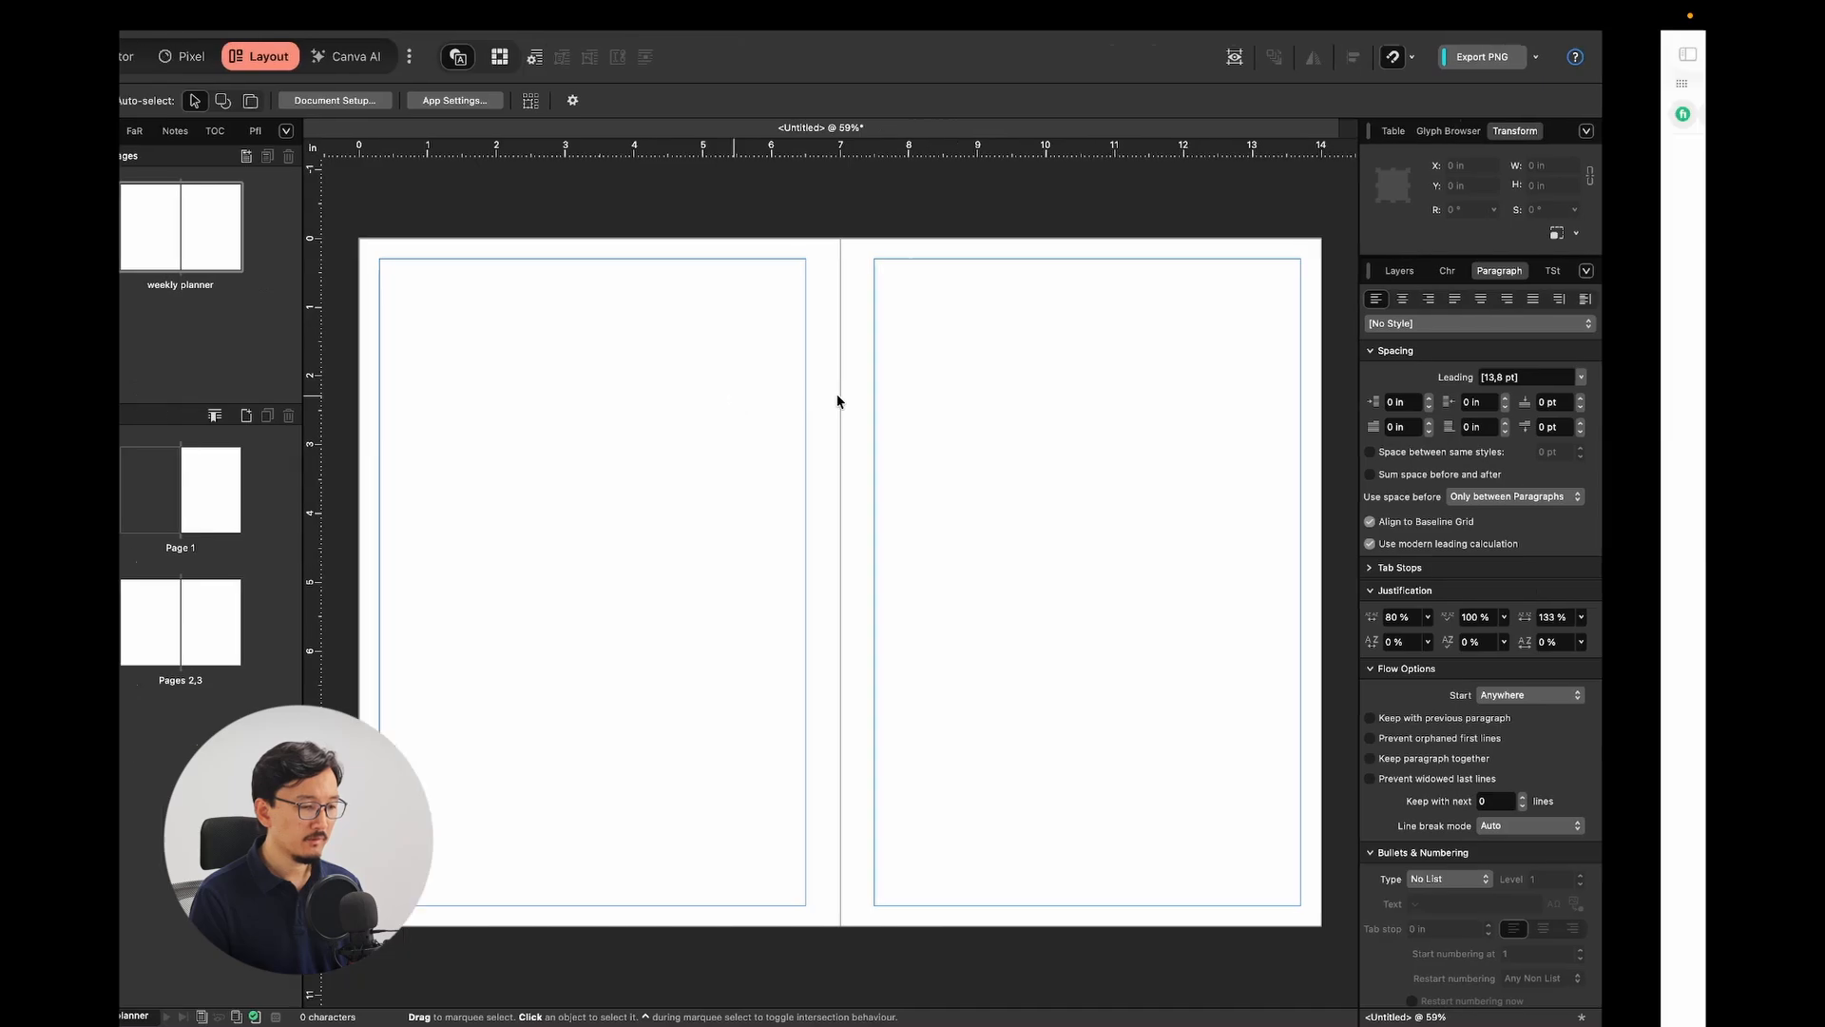
# Switch to the Reddit planner photo in Safari and compare its weekly spread layout with the empty master pages in Affinity.
pyautogui.press('super+Tab')
pyautogui.click(772, 111)
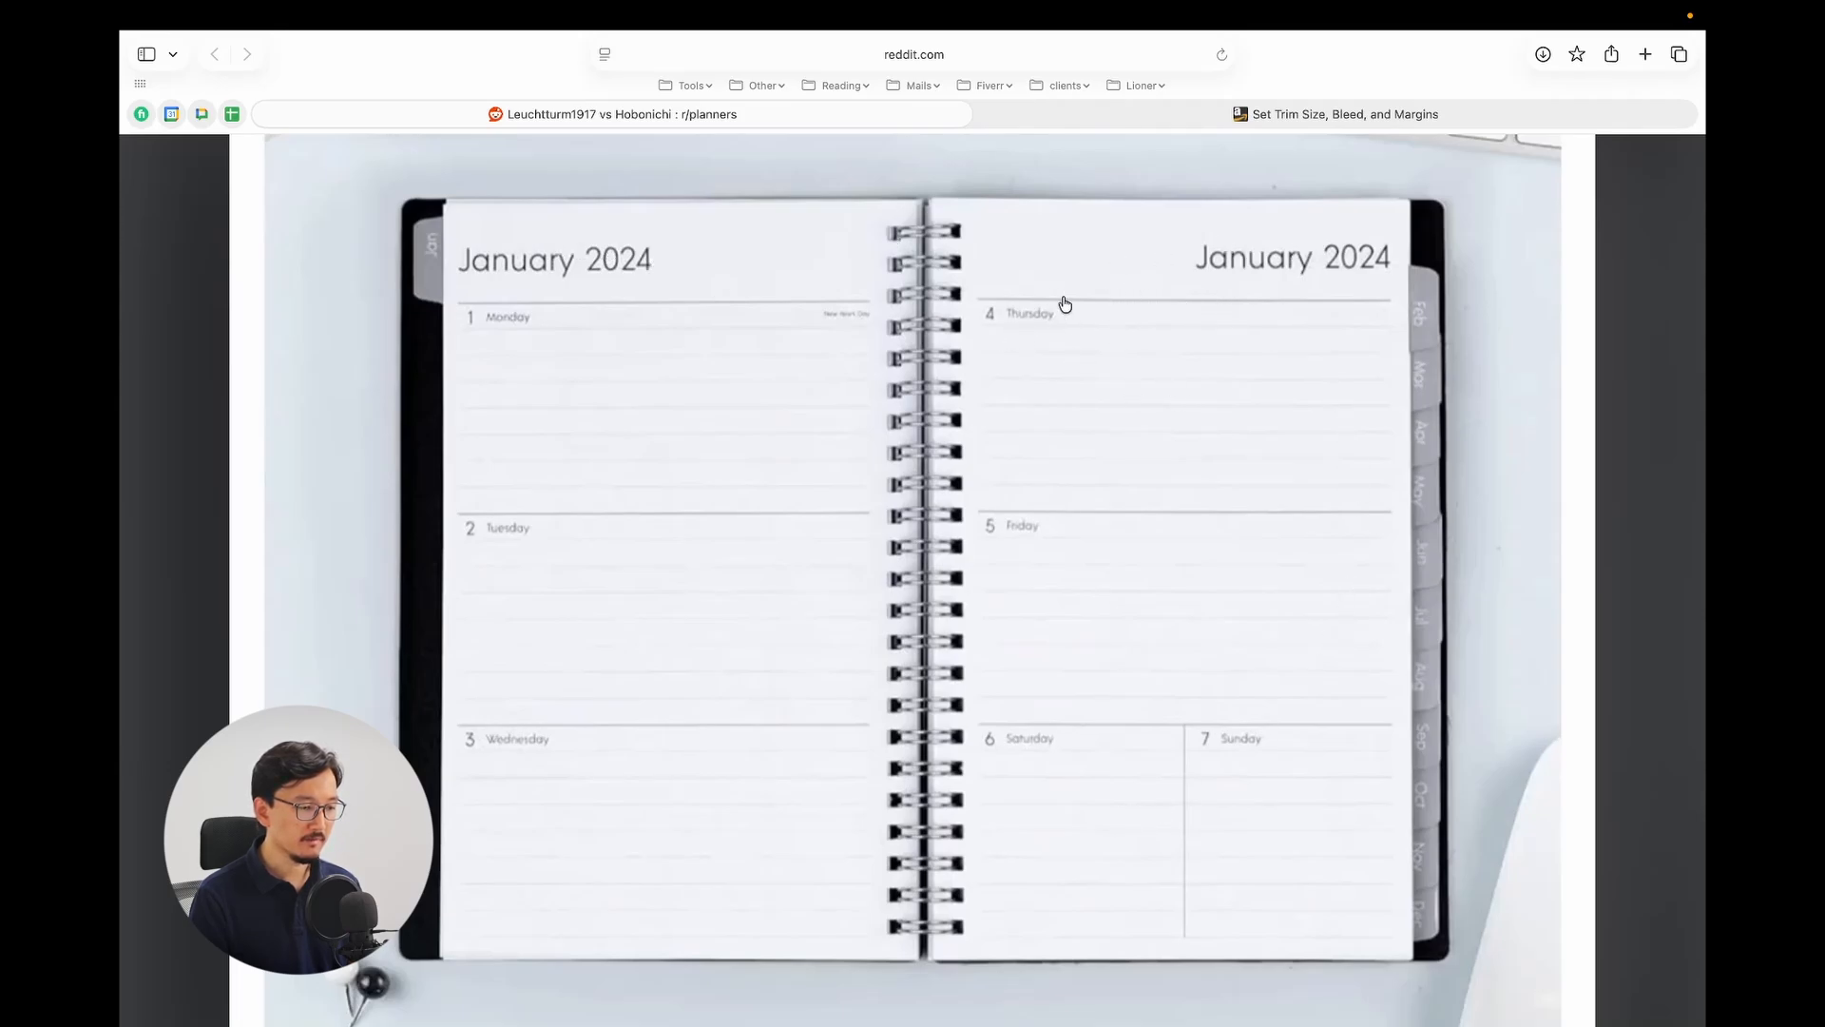
pyautogui.hotkey('ctrl', 'Left')
pyautogui.scroll(3, 481, 424)
pyautogui.hscroll(-1, 481, 424)
pyautogui.scroll(-3, 635, 399)
pyautogui.scroll(3, 635, 400)
pyautogui.hotkey('ctrl', 'Right')
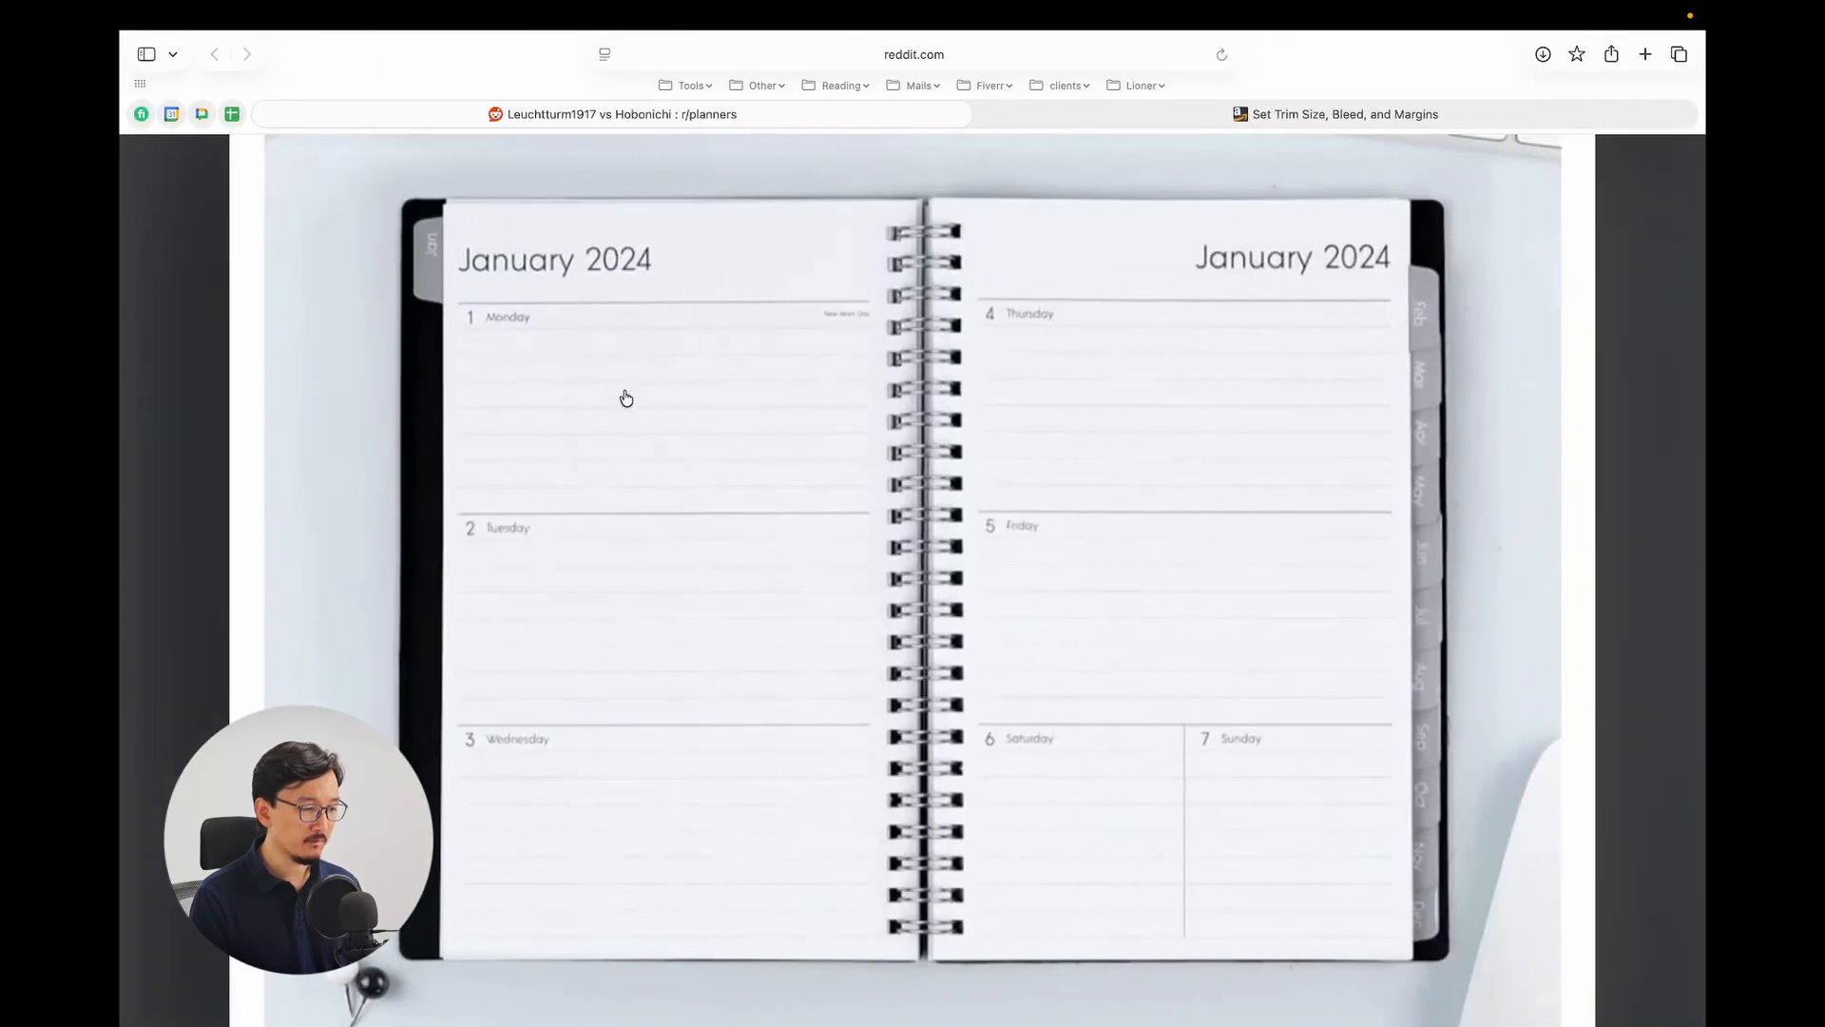
pyautogui.hotkey('ctrl', 'Left')
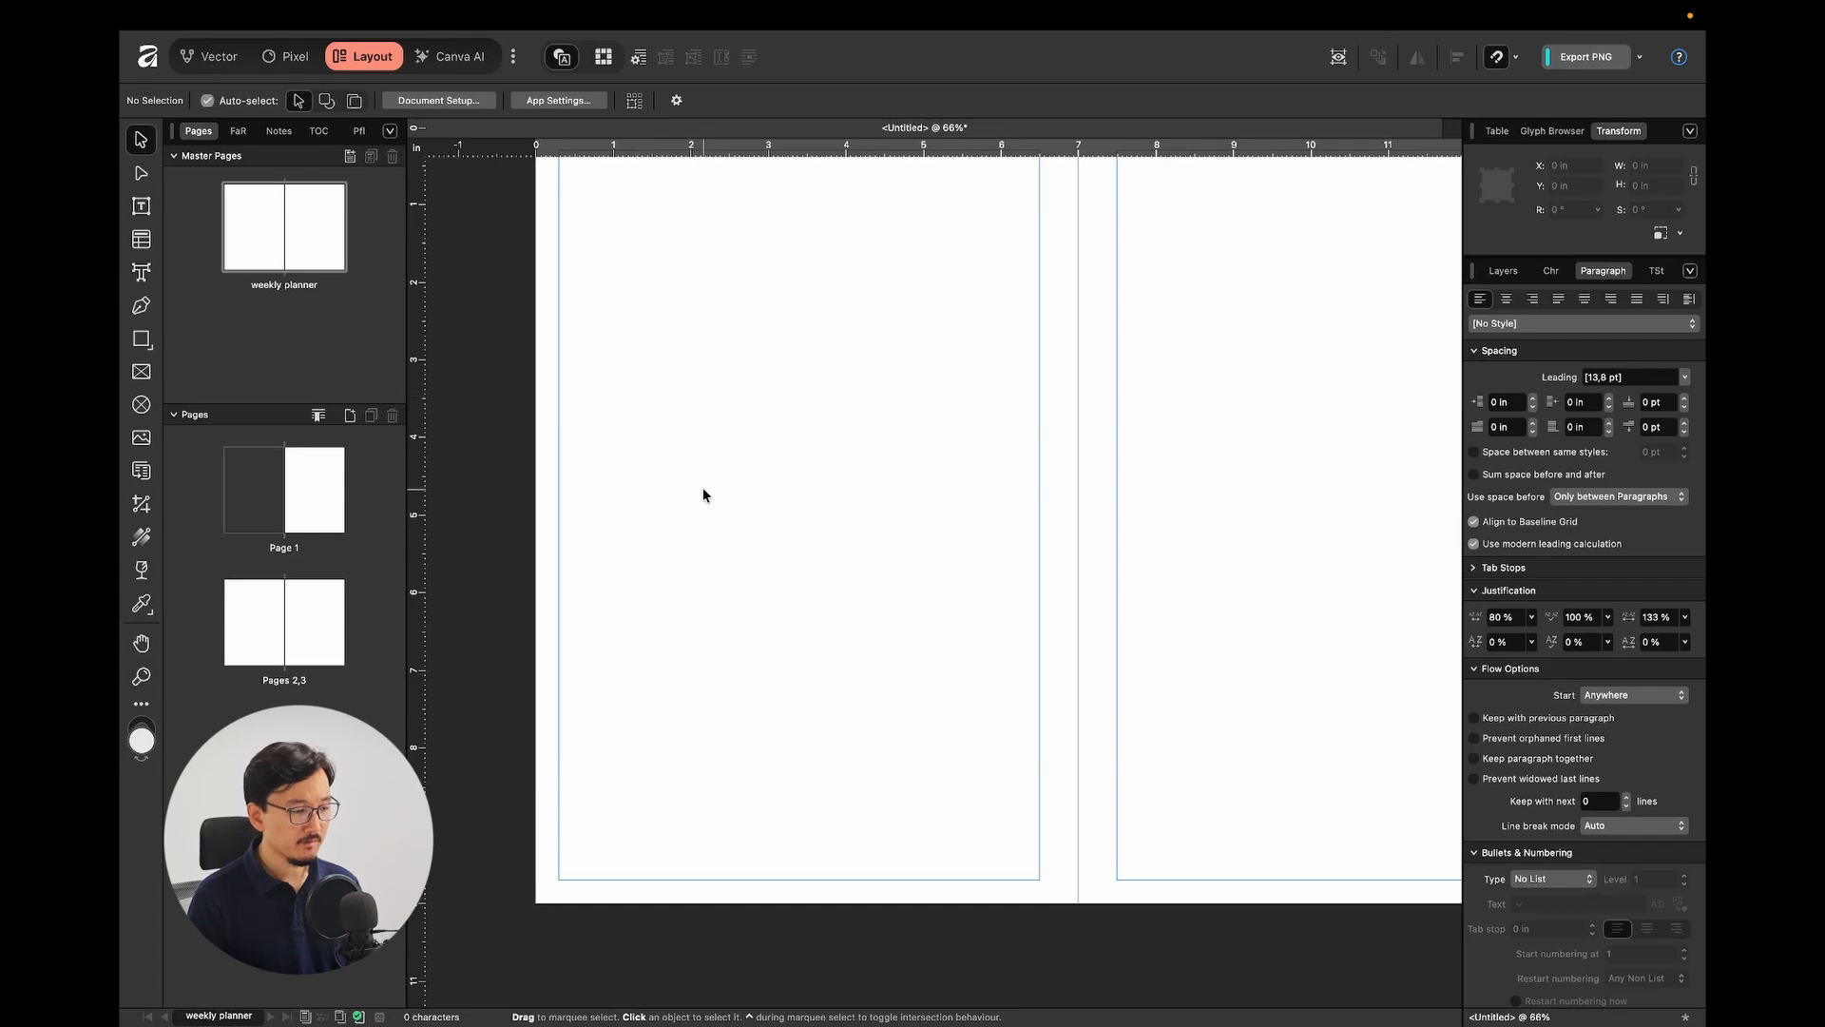
# Draw a one-column, 11-row table about 1,88 × 1,96 in near the upper inside of the left master page's outer margin.
pyautogui.click(142, 240)
pyautogui.press('t')
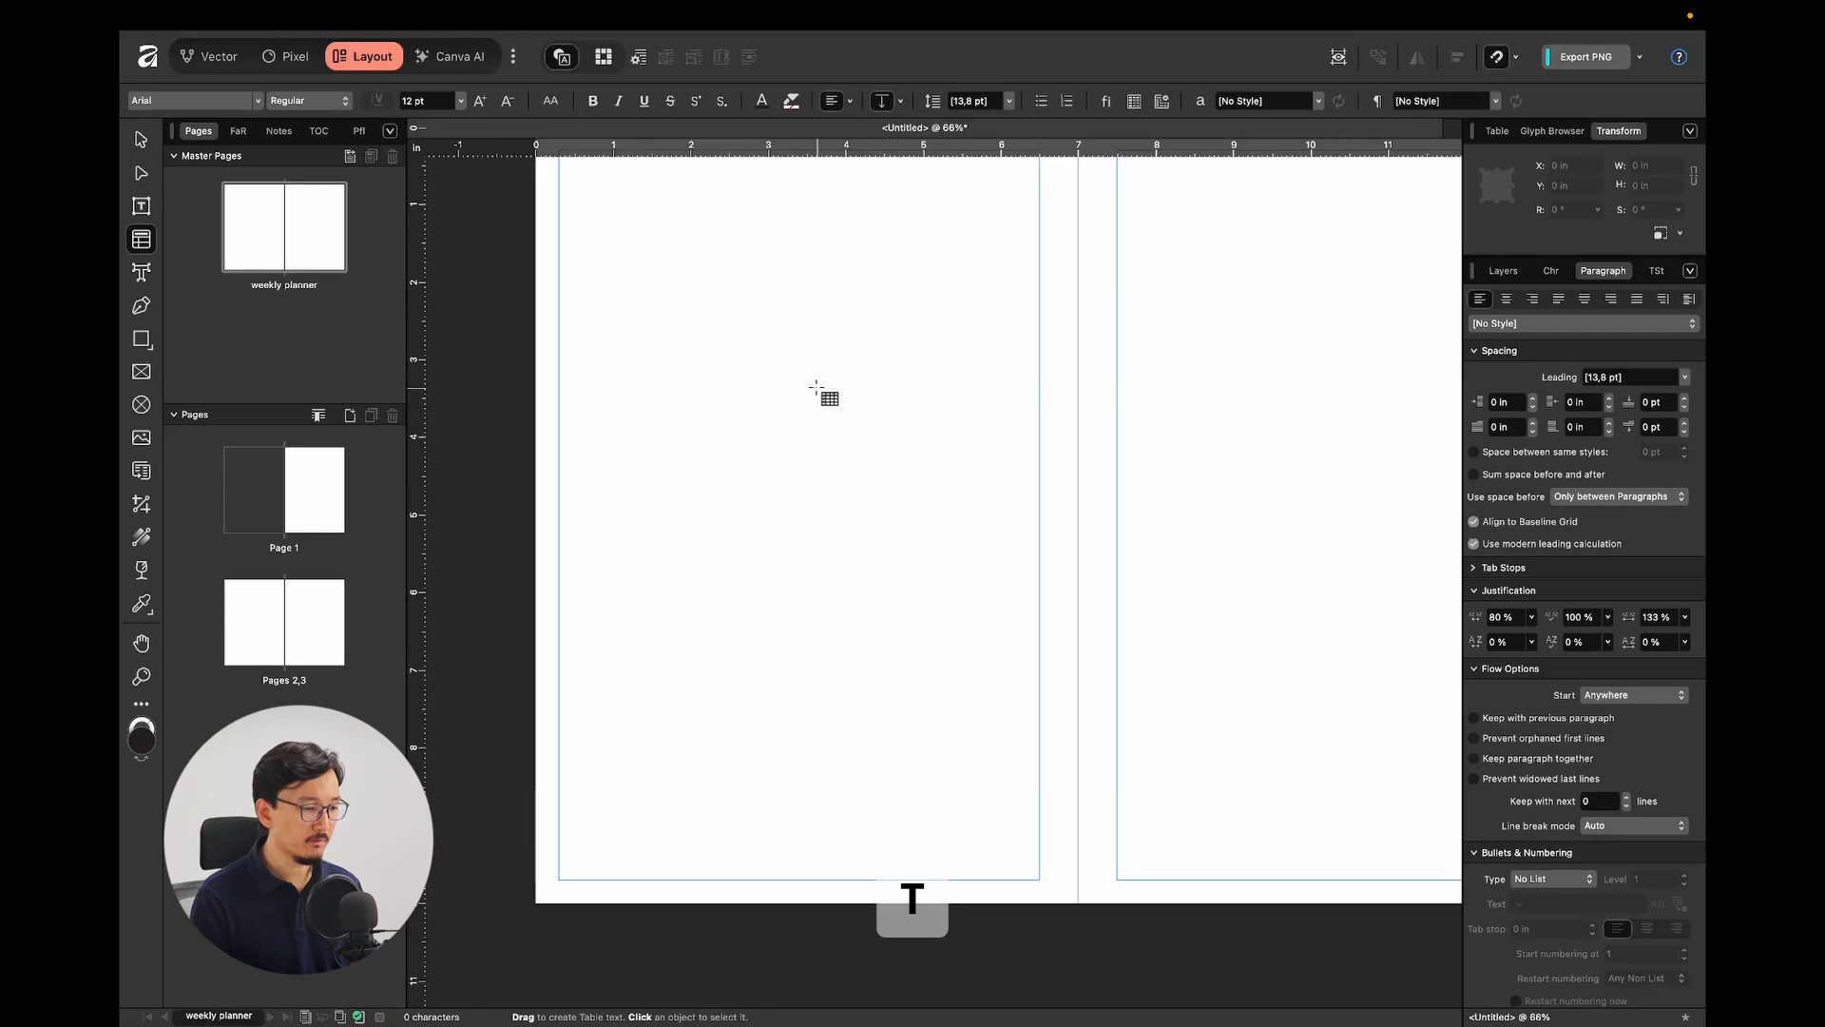
pyautogui.moveTo(567, 247); pyautogui.dragTo(703, 329)
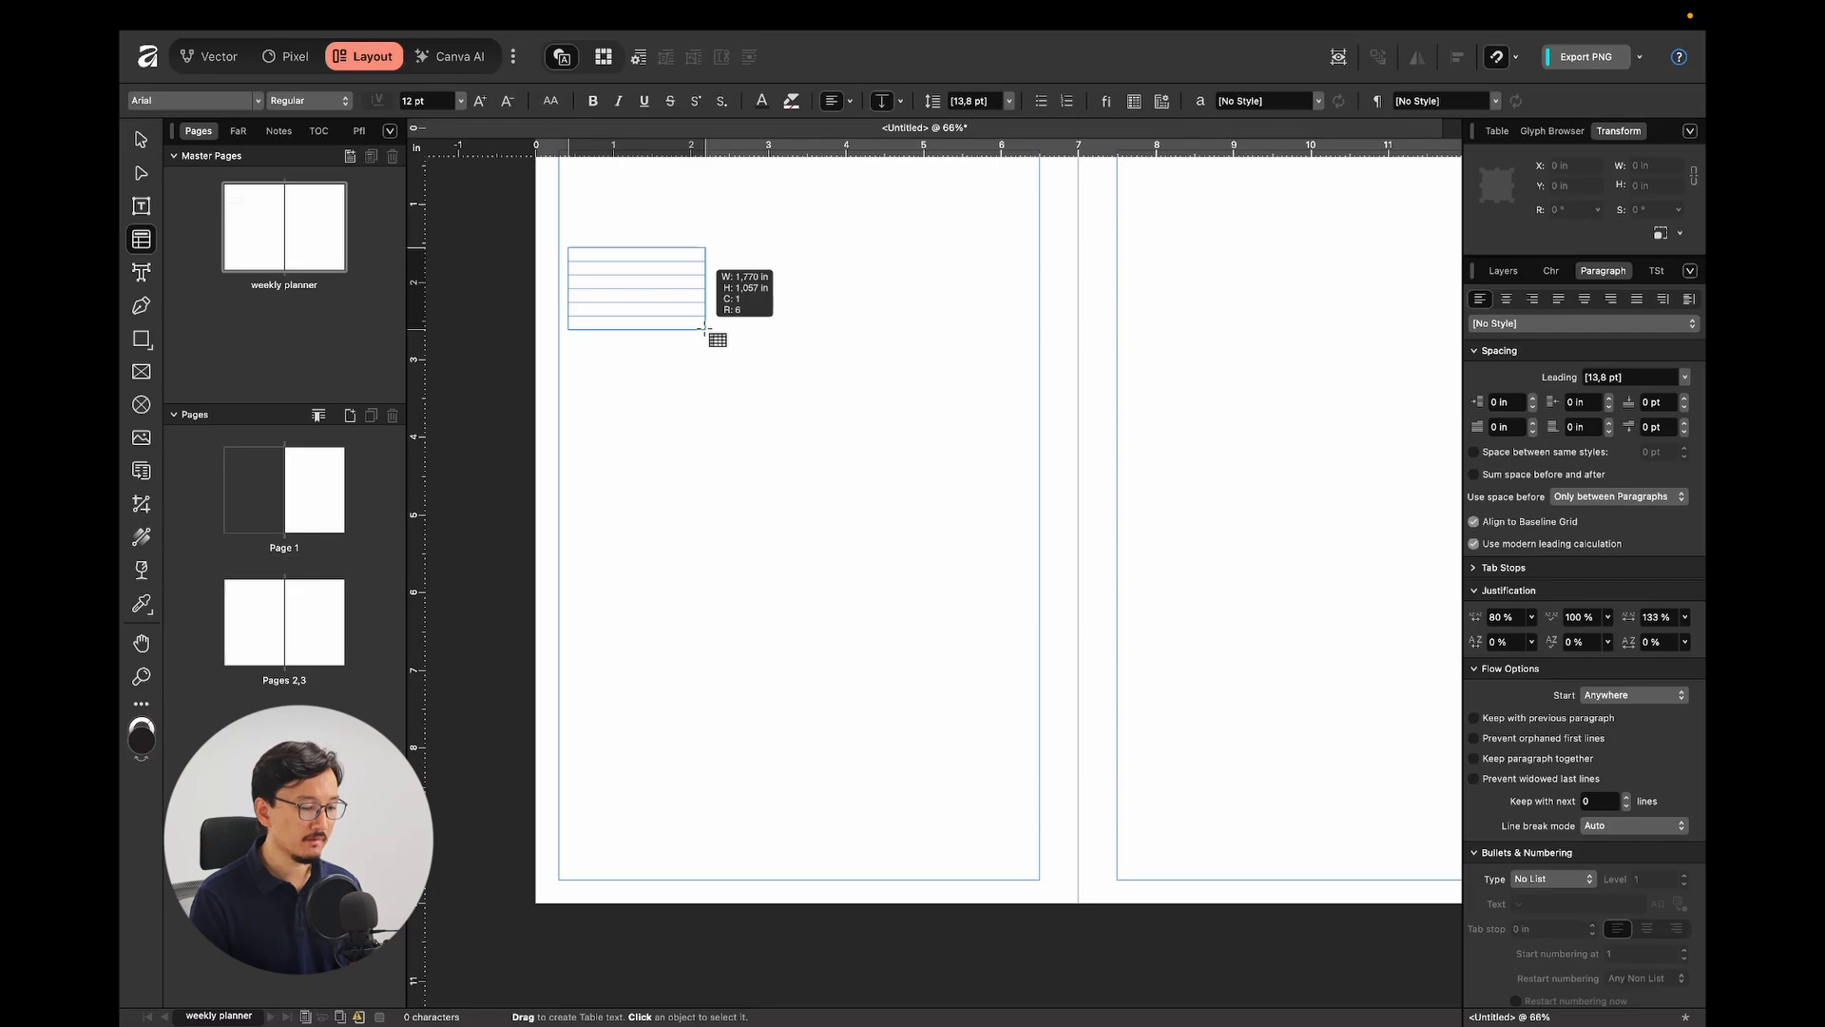
pyautogui.moveTo(704, 329); pyautogui.dragTo(715, 399)
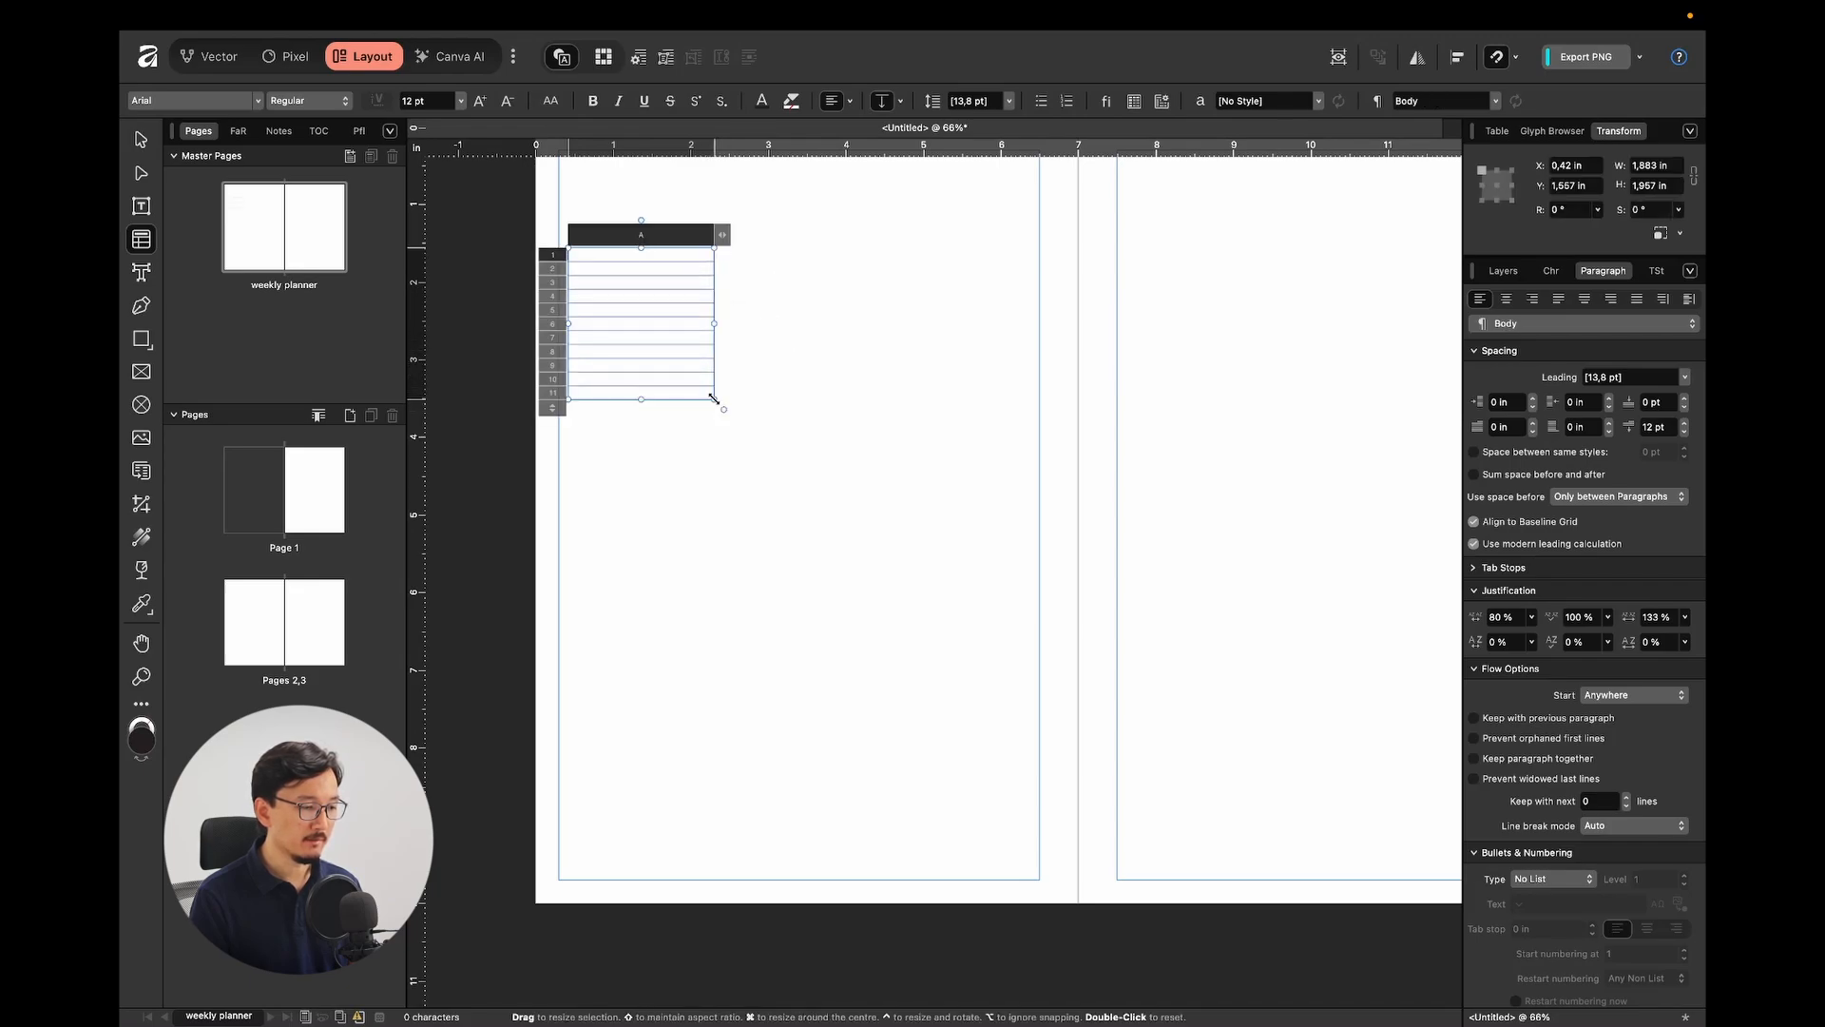
pyautogui.click(1040, 302)
# Enlarge the table to about twice its width and height, keeping its upper-left corner in place, and deselect it.
pyautogui.press('v')
pyautogui.click(665, 274)
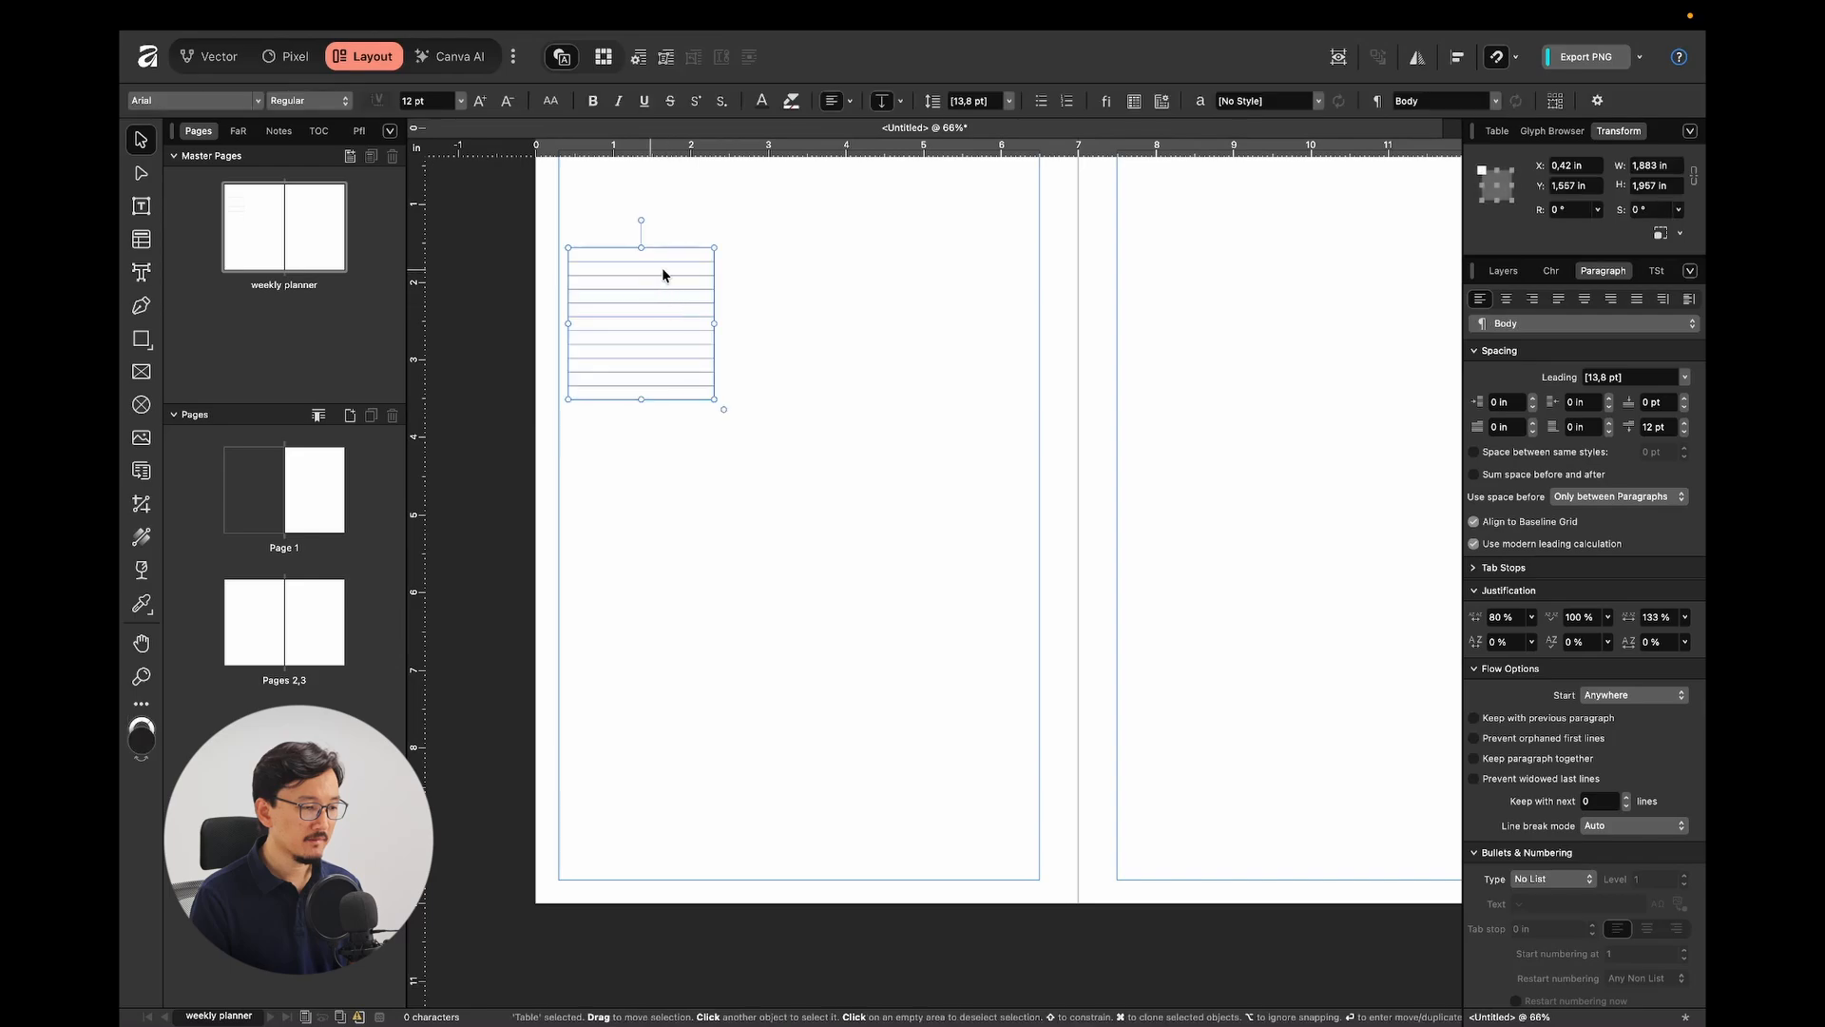
pyautogui.moveTo(714, 397); pyautogui.dragTo(865, 540)
pyautogui.click(935, 358)
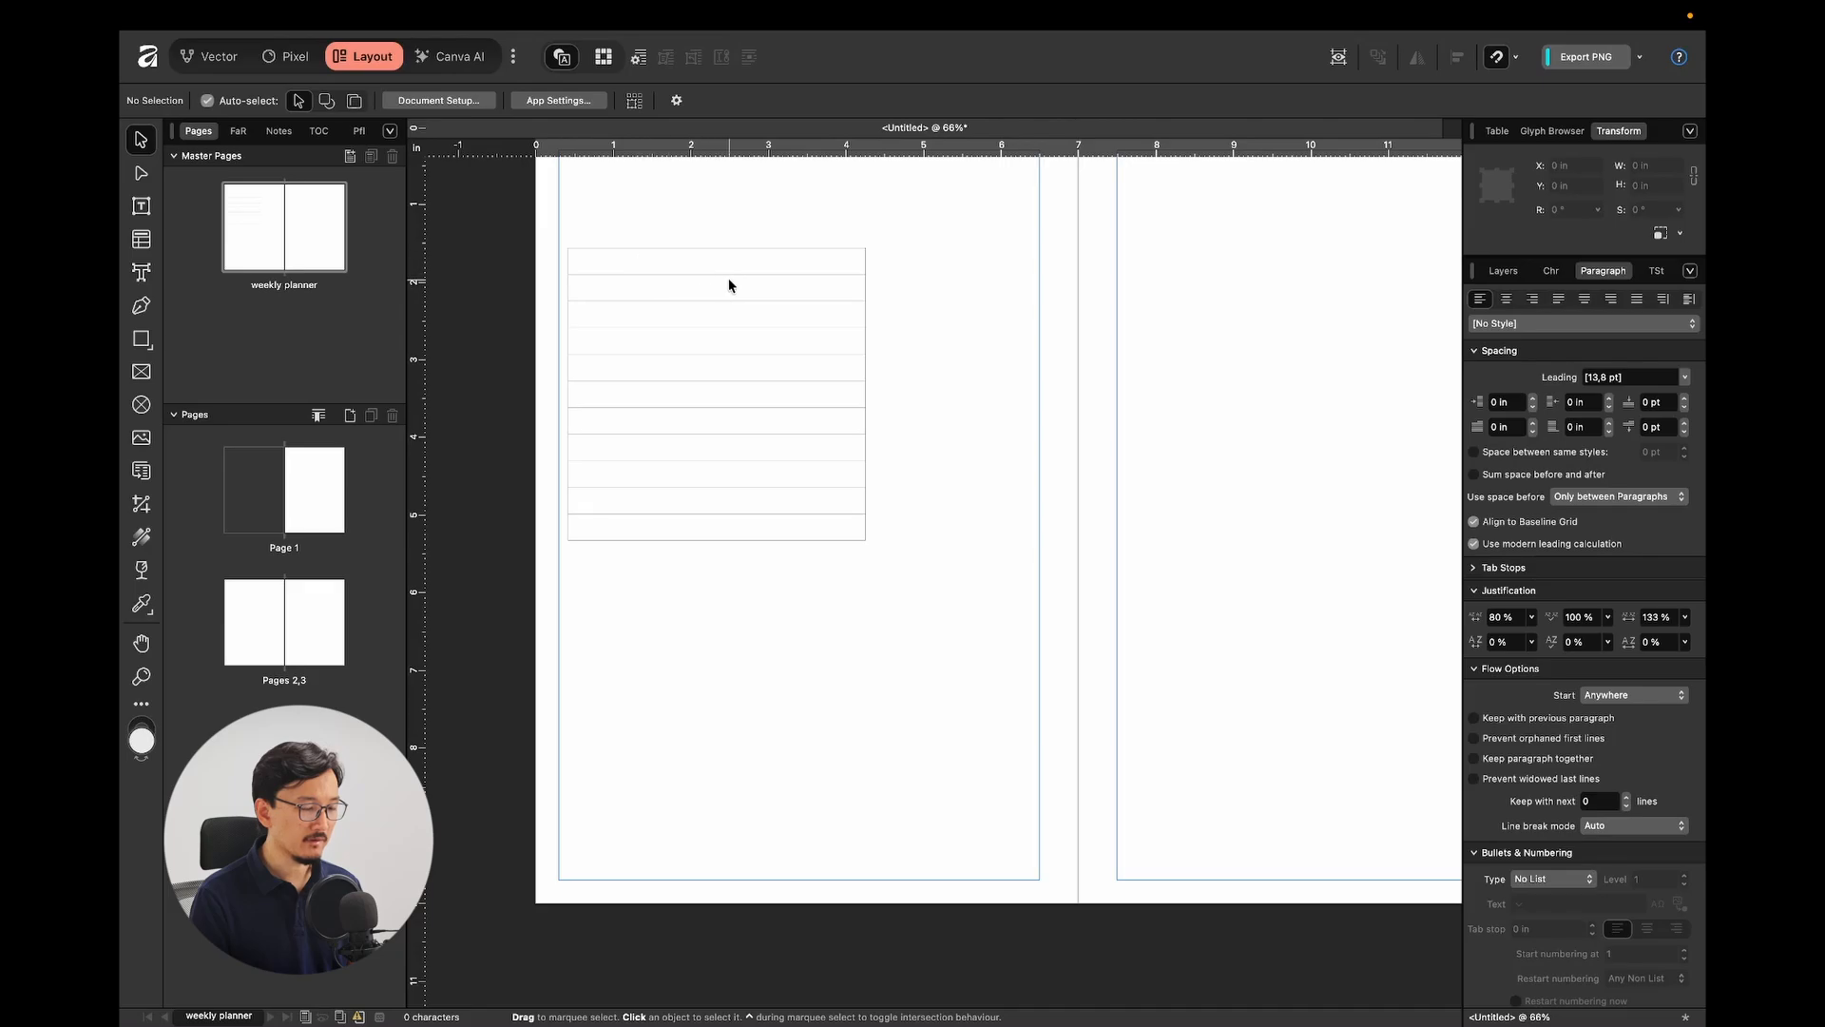
# Switch to the Reddit planner photo in Safari, examine its ruled day blocks, and return to the master page in Affinity.
pyautogui.hotkey('ctrl', 'Right')
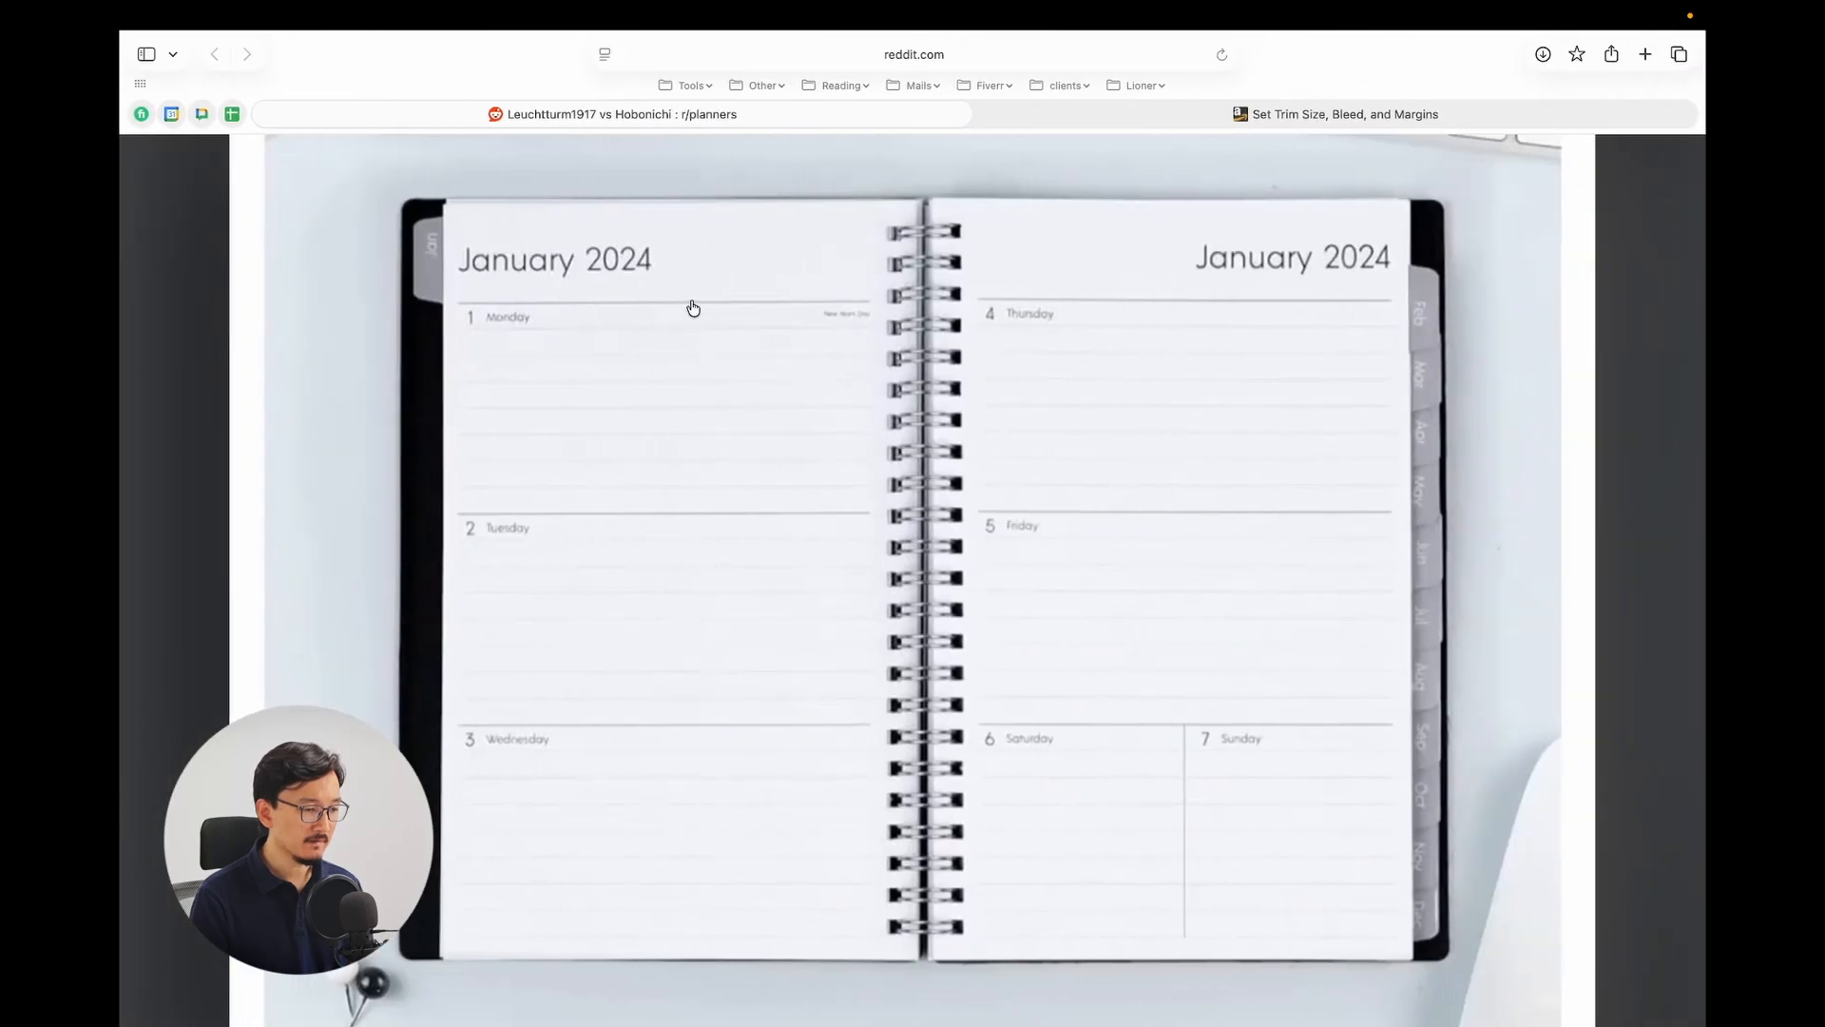
pyautogui.hotkey('ctrl', 'Left')
pyautogui.hotkey('ctrl', 'Right')
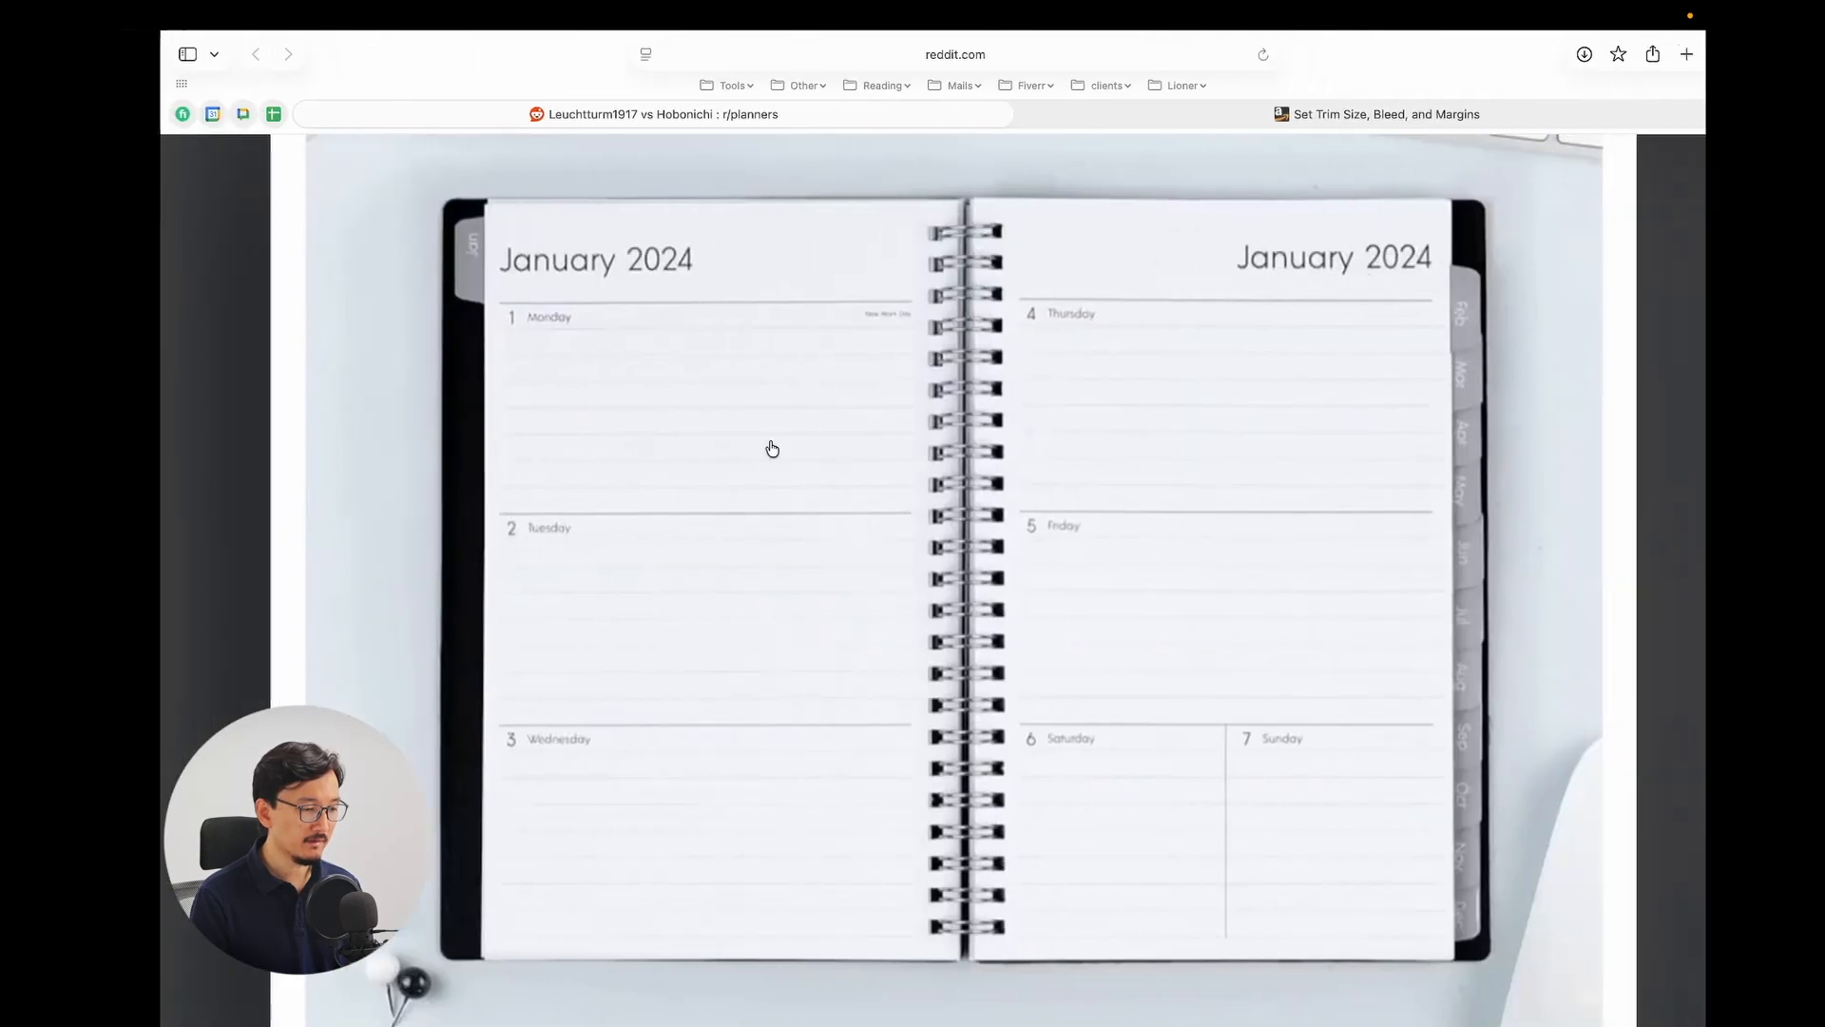
pyautogui.hotkey('ctrl', 'Left')
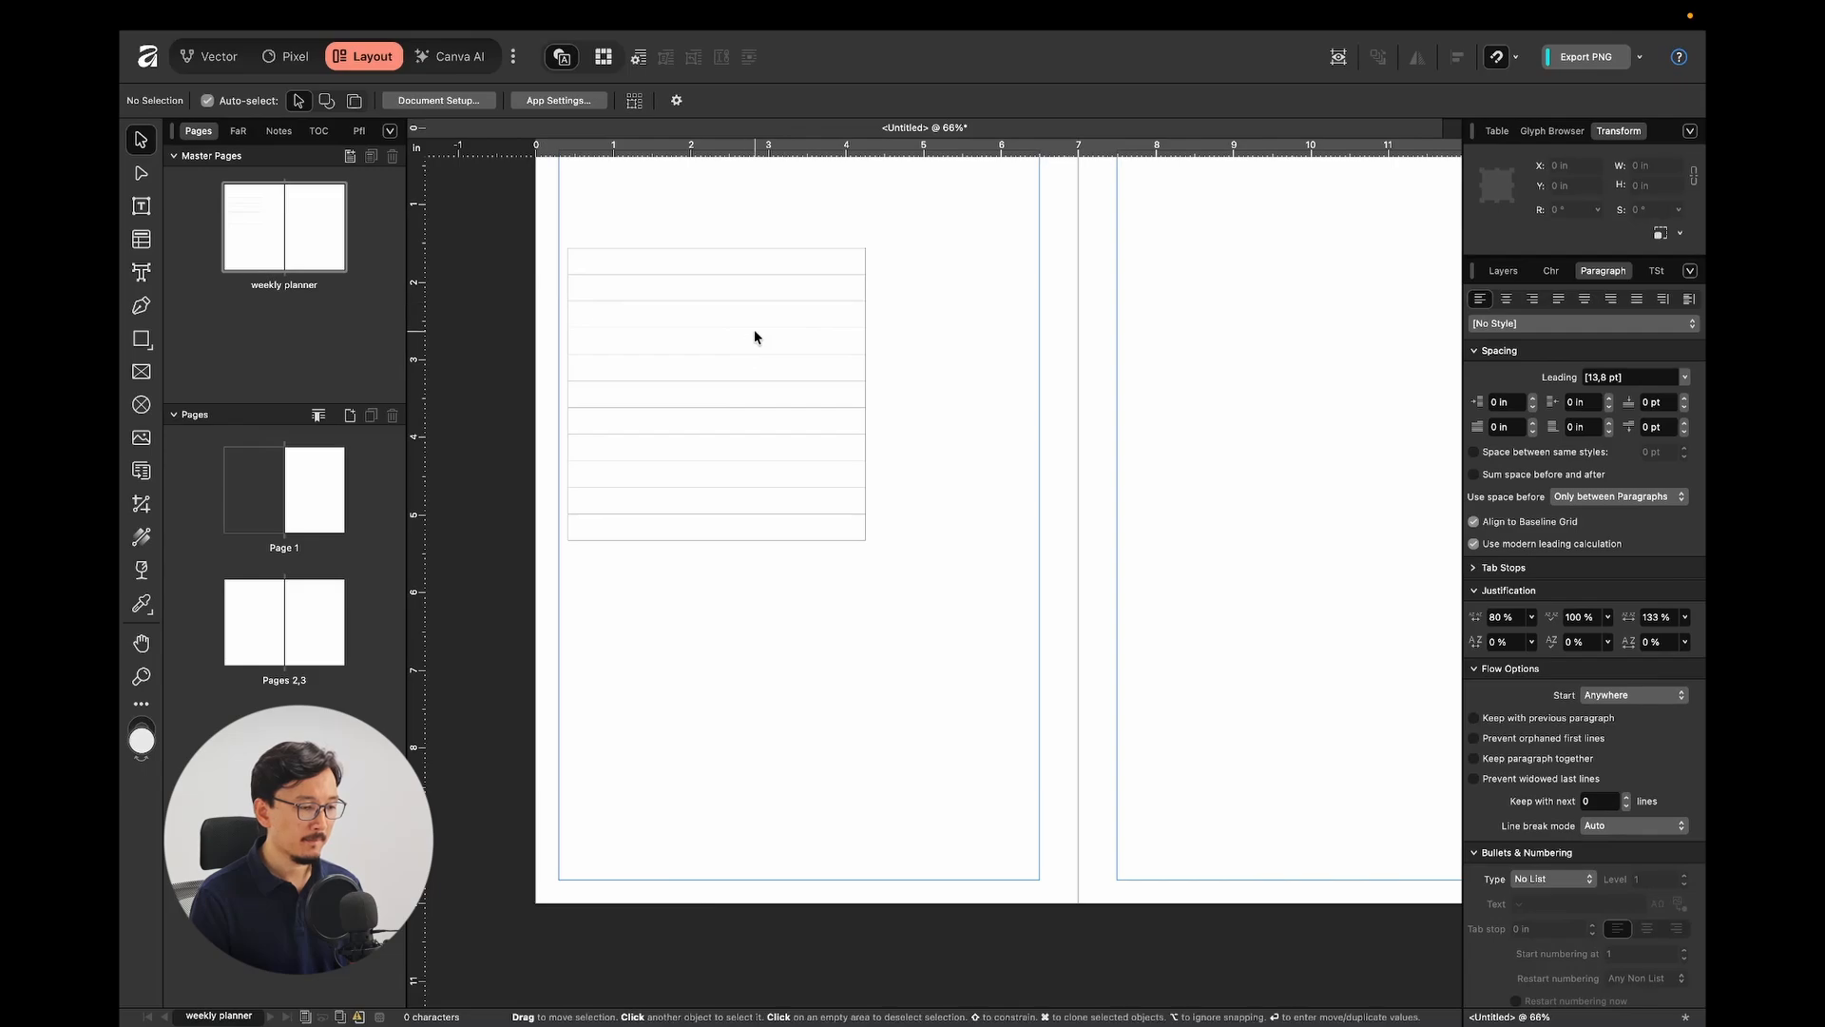
pyautogui.click(755, 336)
pyautogui.doubleClick(790, 254)
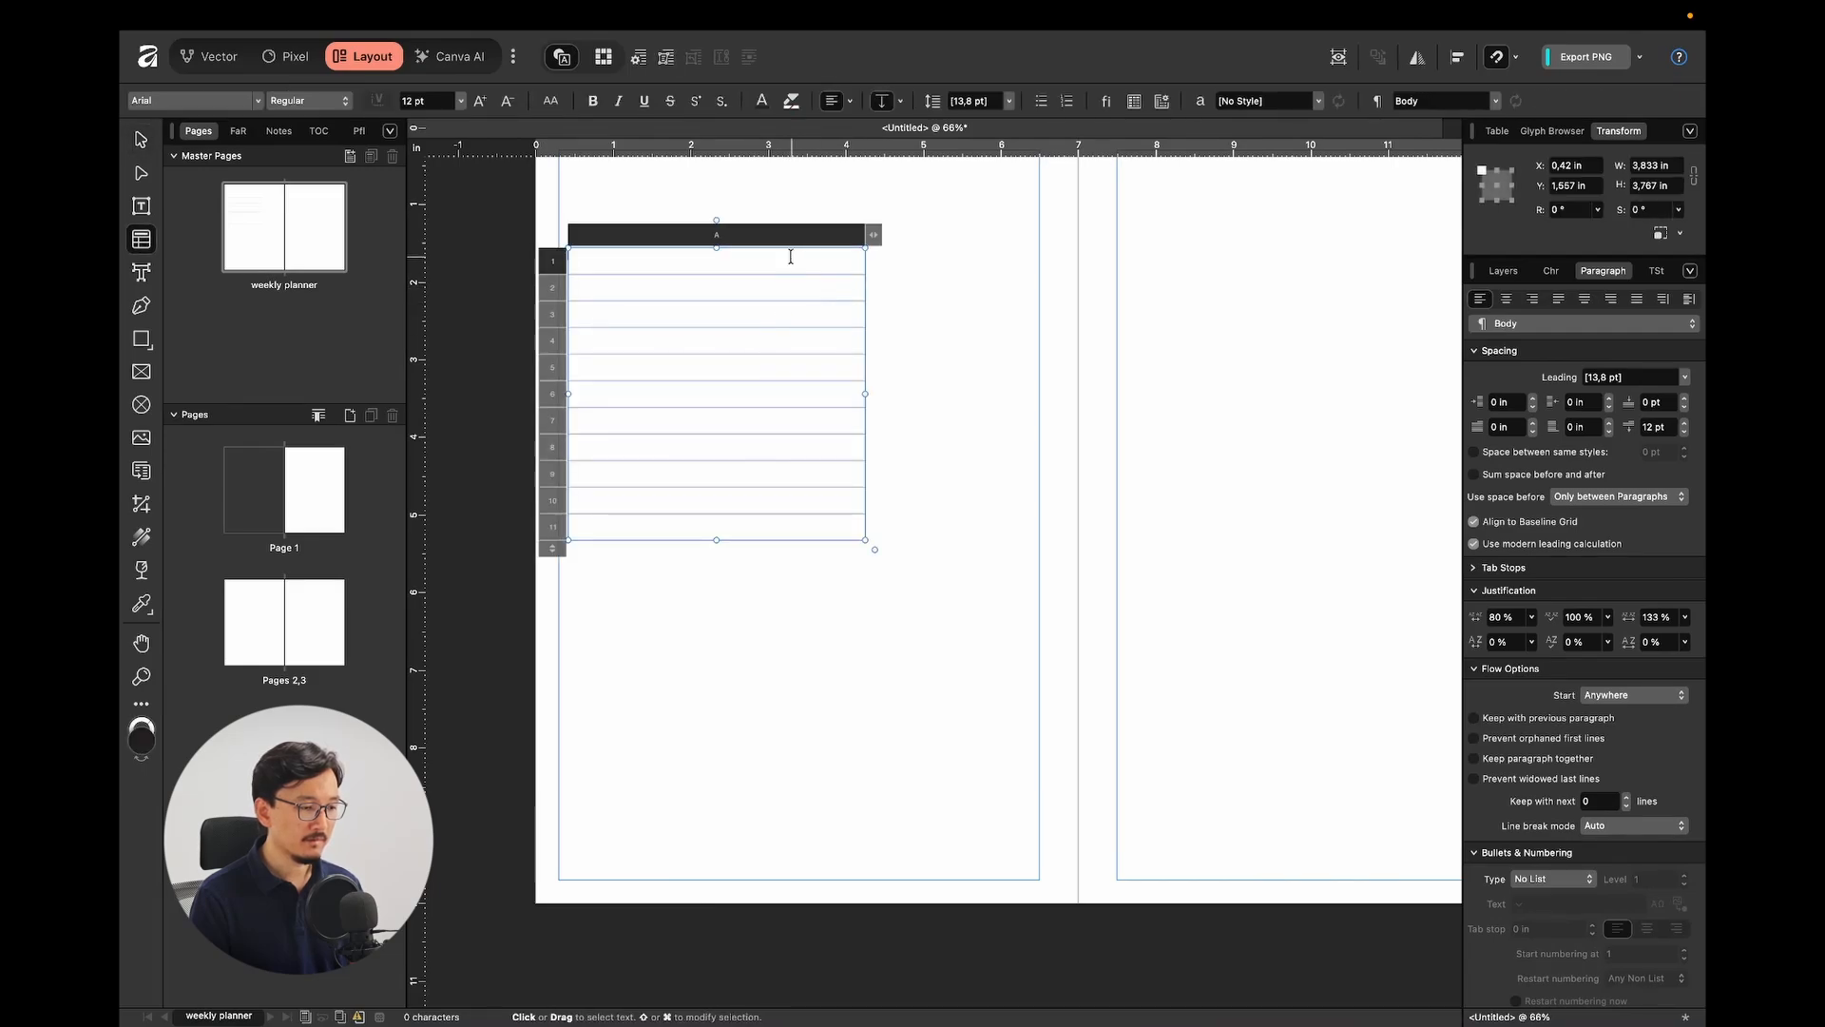
pyautogui.click(823, 241)
pyautogui.click(973, 277)
pyautogui.click(856, 287)
pyautogui.click(1084, 294)
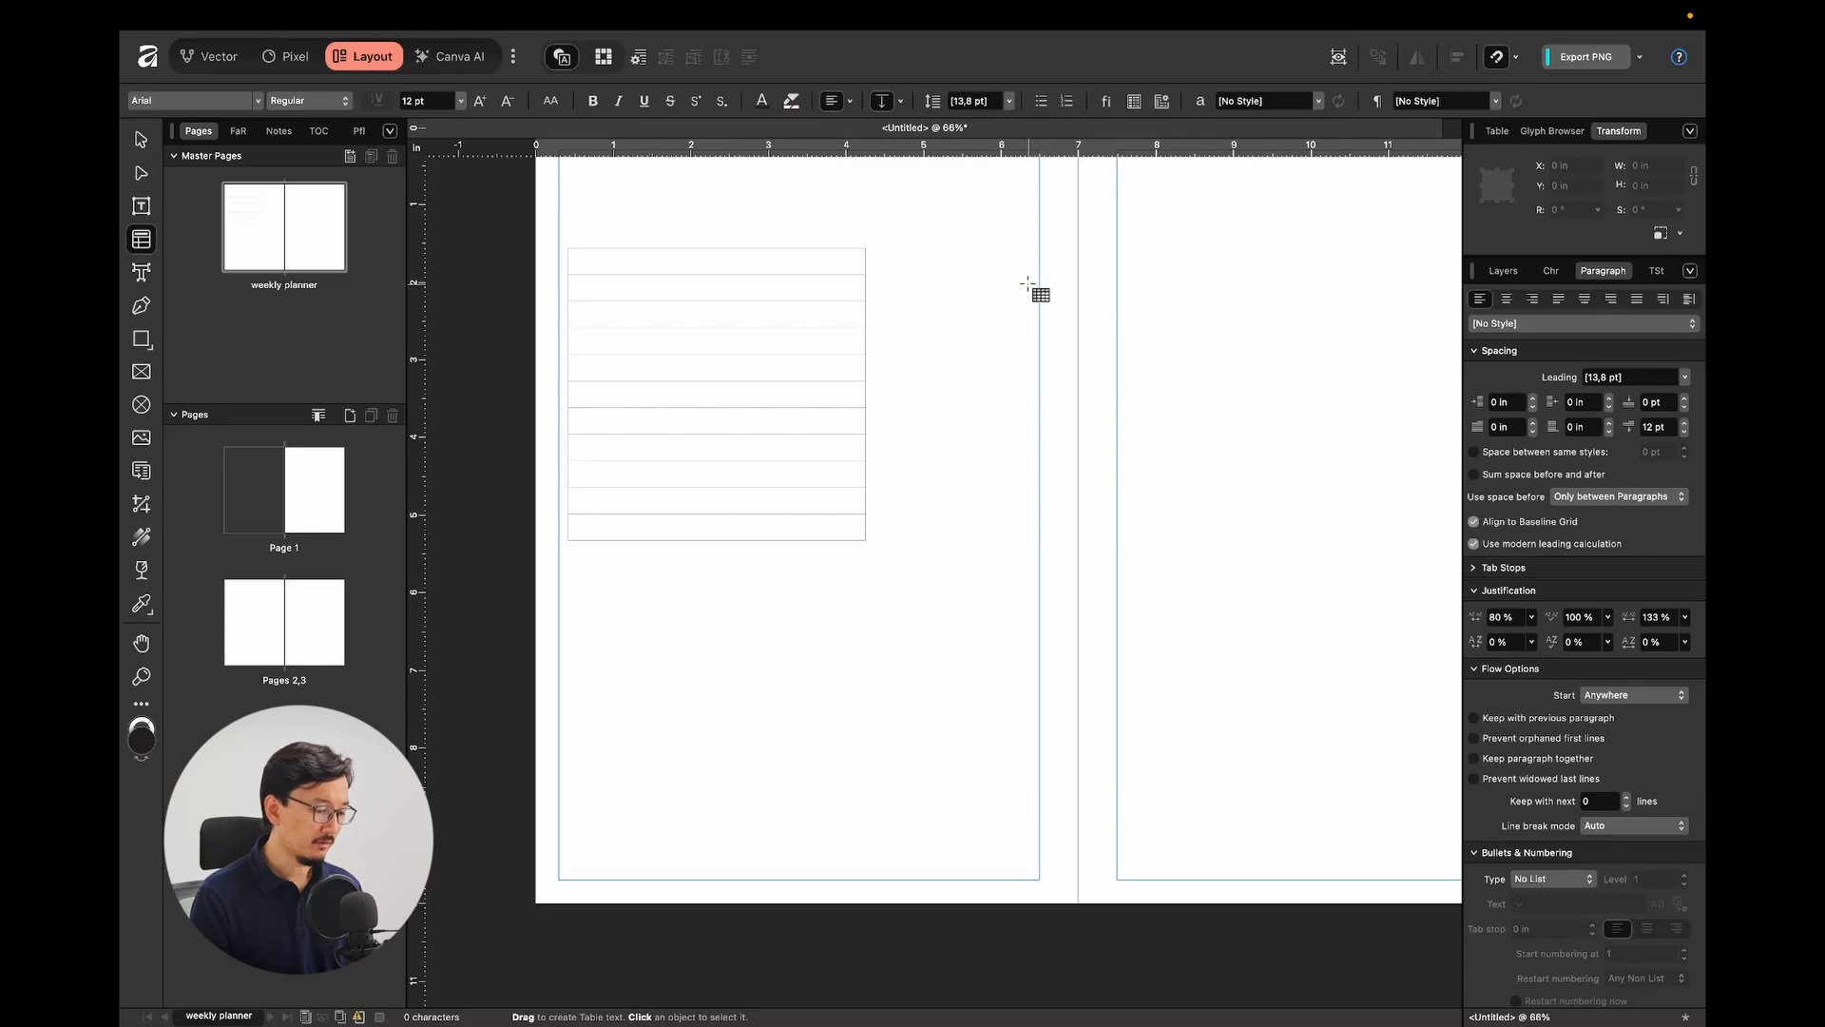
# Move the table inward and down on the left master page, to about X 1,23 in and Y 2,14 in.
pyautogui.press('v')
pyautogui.click(839, 313)
pyautogui.moveTo(774, 329); pyautogui.dragTo(805, 381)
# Open the table for cell editing and select all cells in its single column.
pyautogui.doubleClick(819, 314)
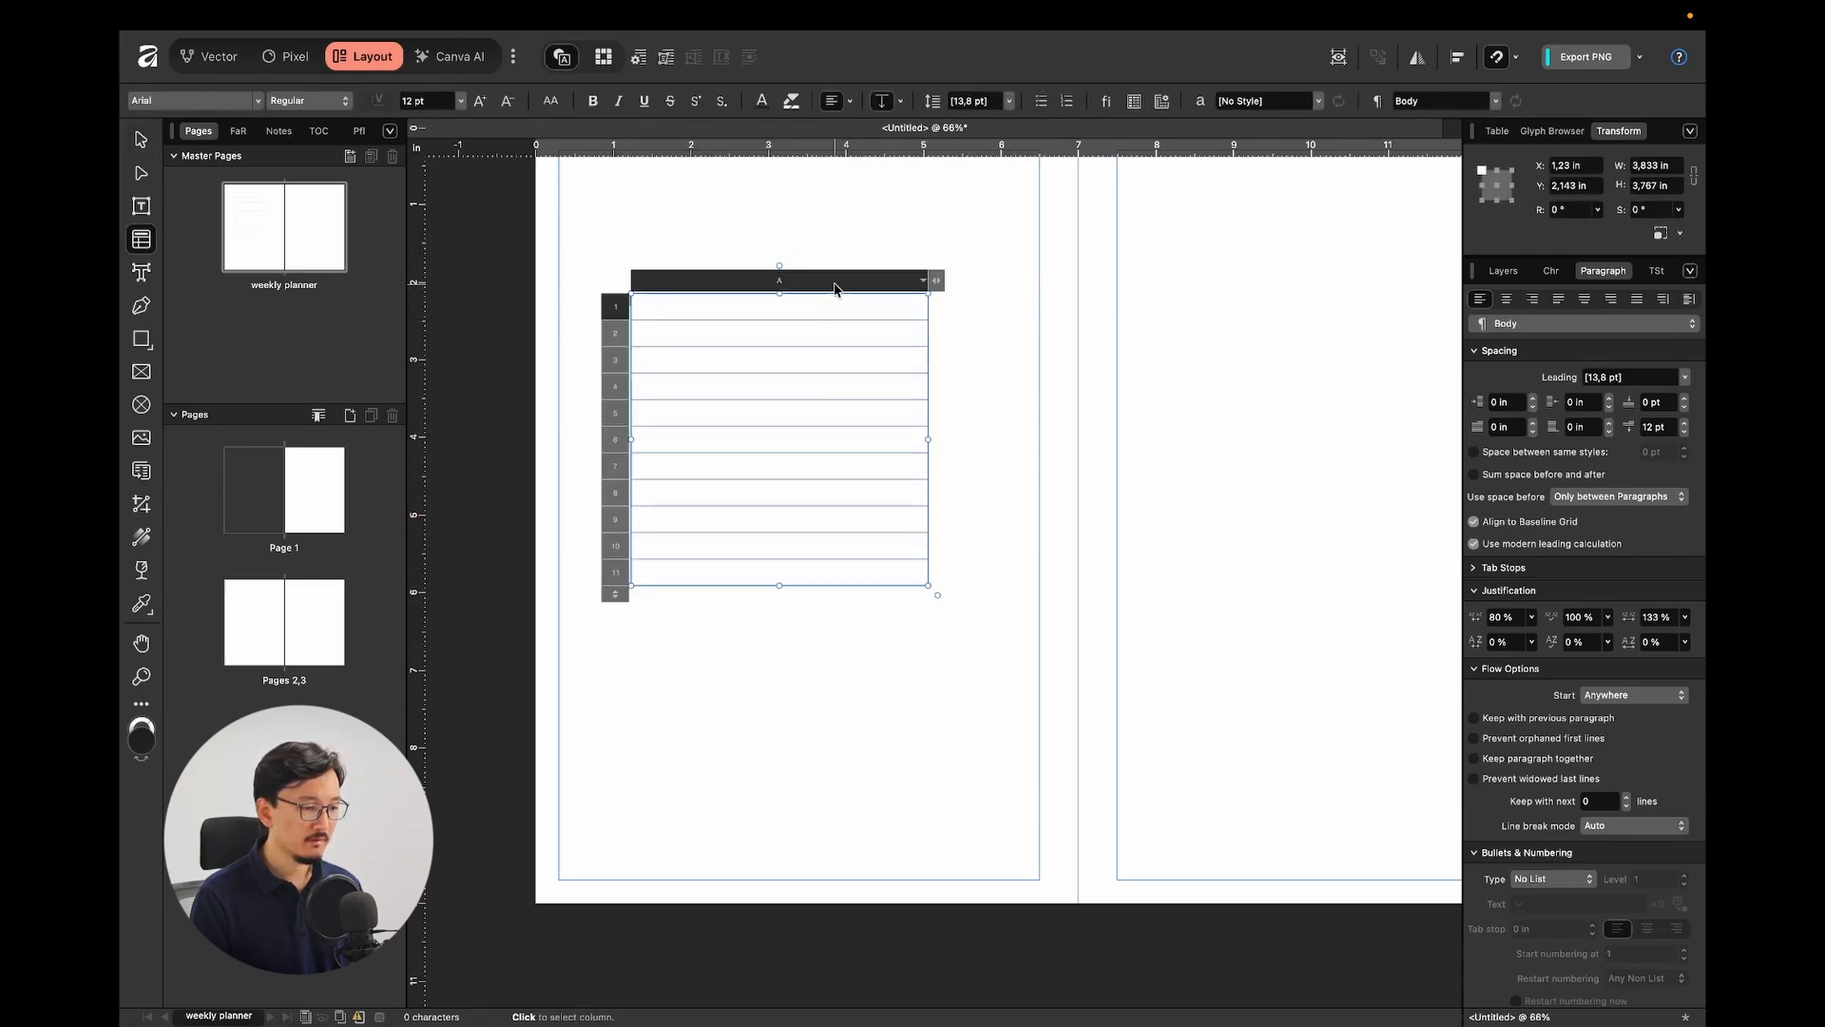
pyautogui.click(835, 283)
pyautogui.click(717, 384)
pyautogui.click(724, 281)
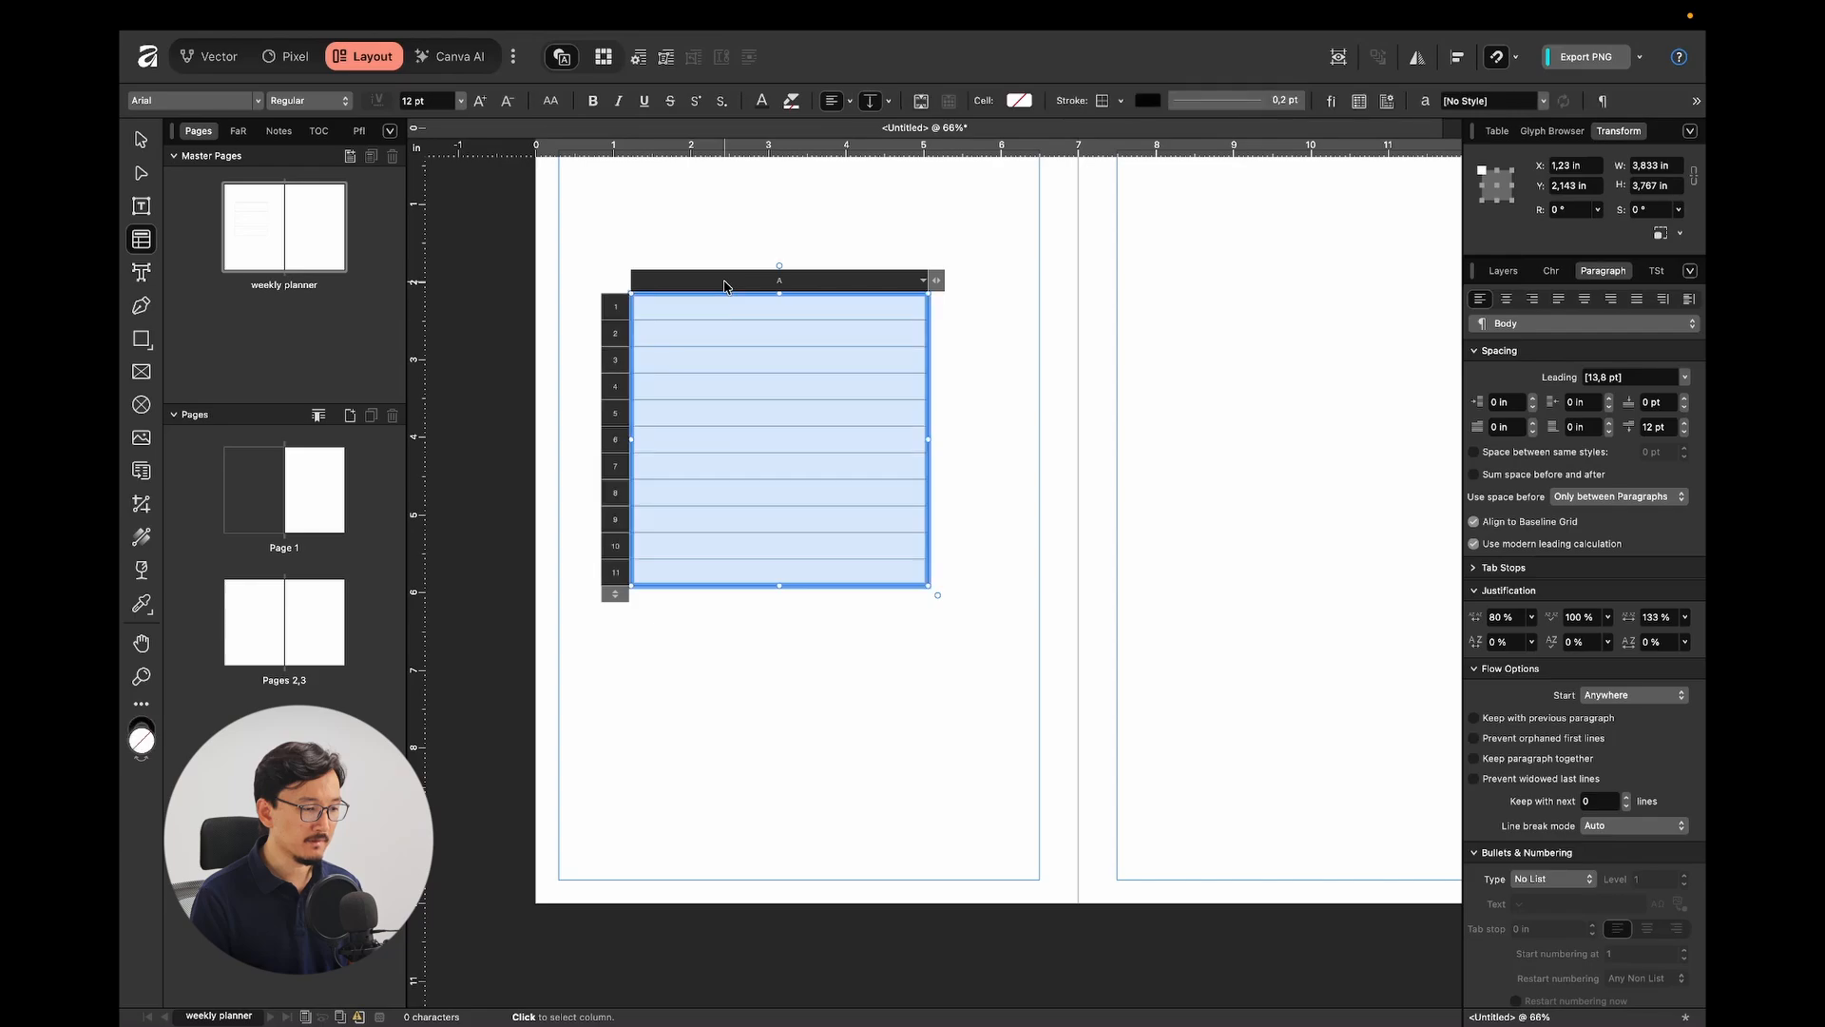
pyautogui.click(822, 365)
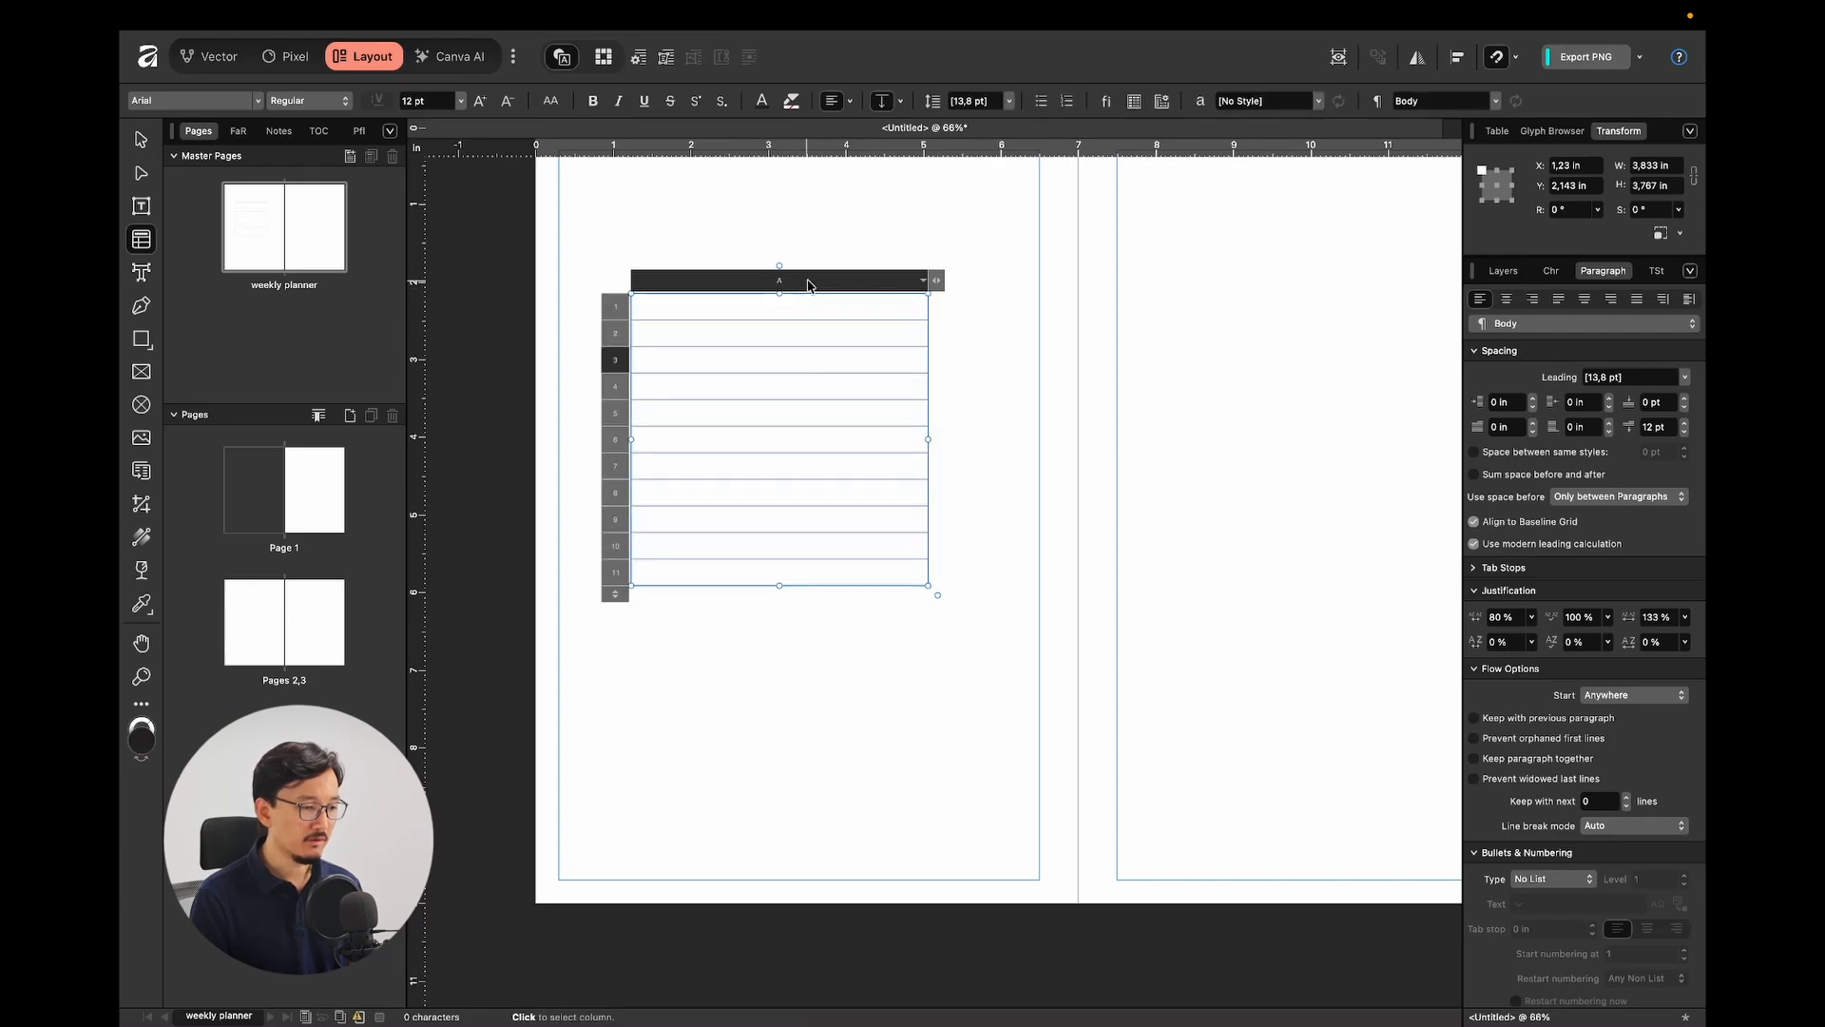
pyautogui.click(810, 283)
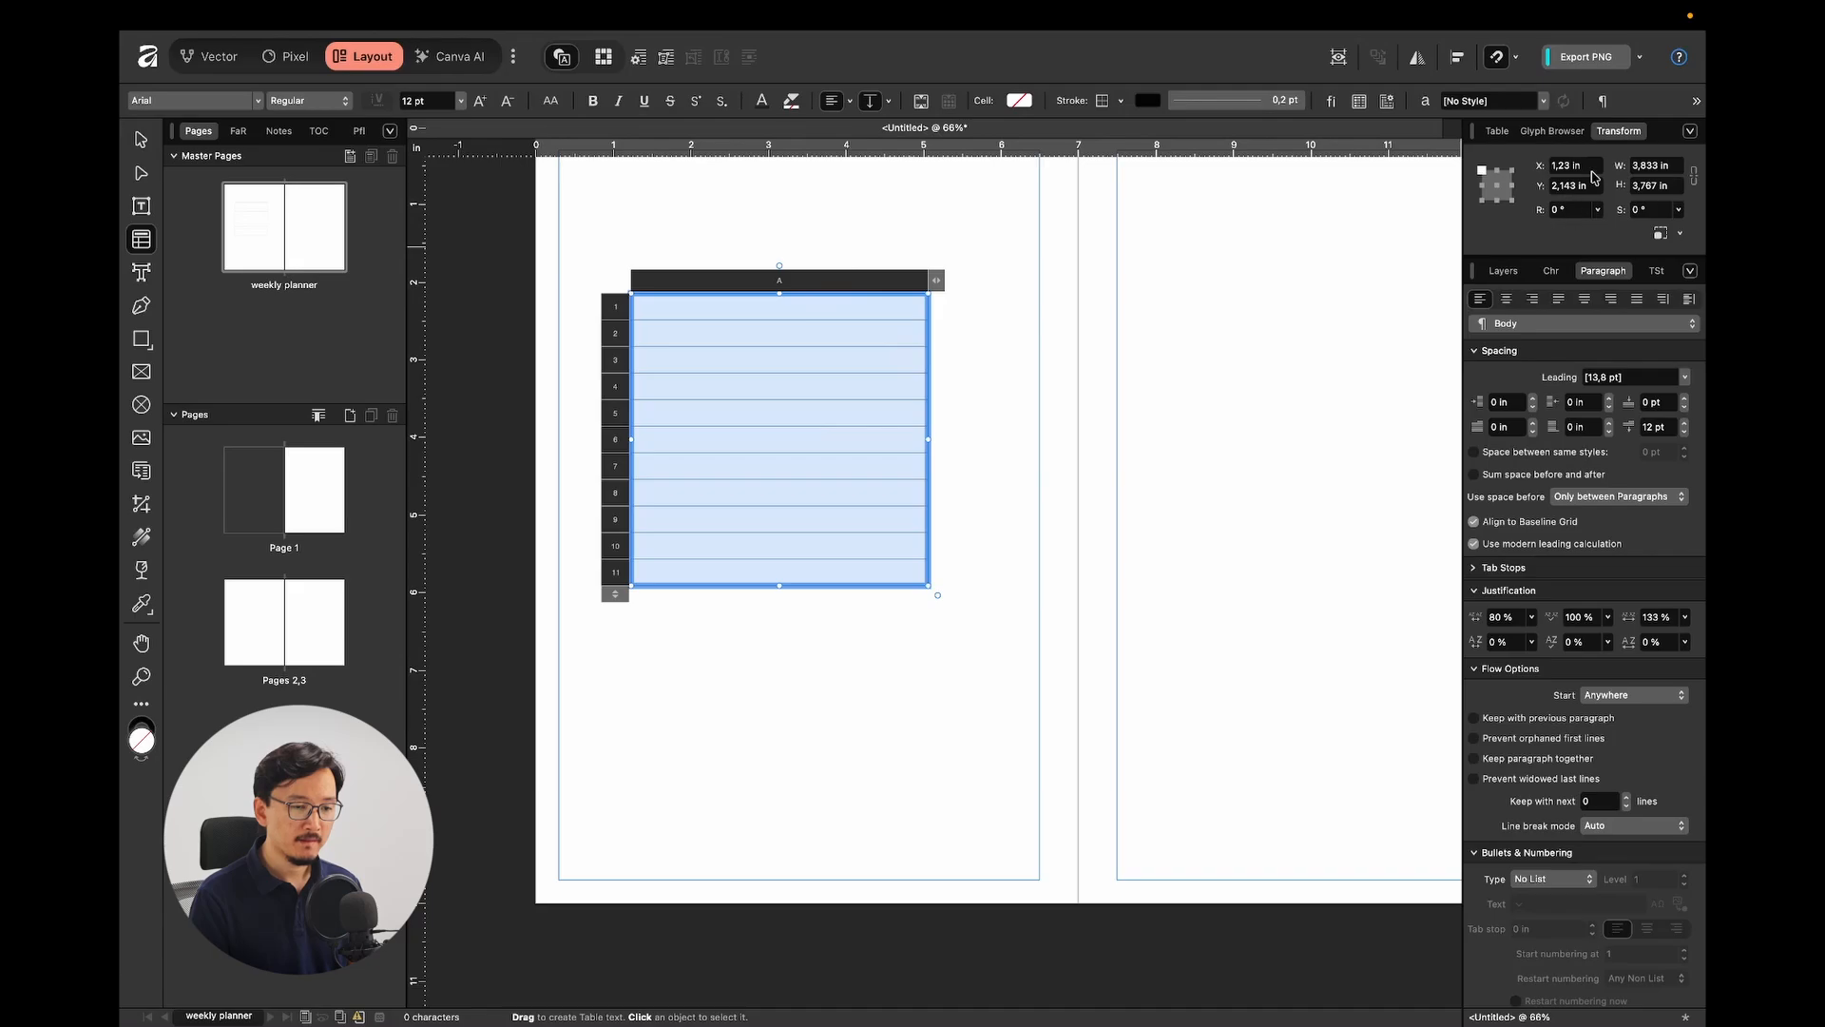
# Show the table settings, enlarge their panel, and check where that panel can be enabled.
pyautogui.click(1499, 133)
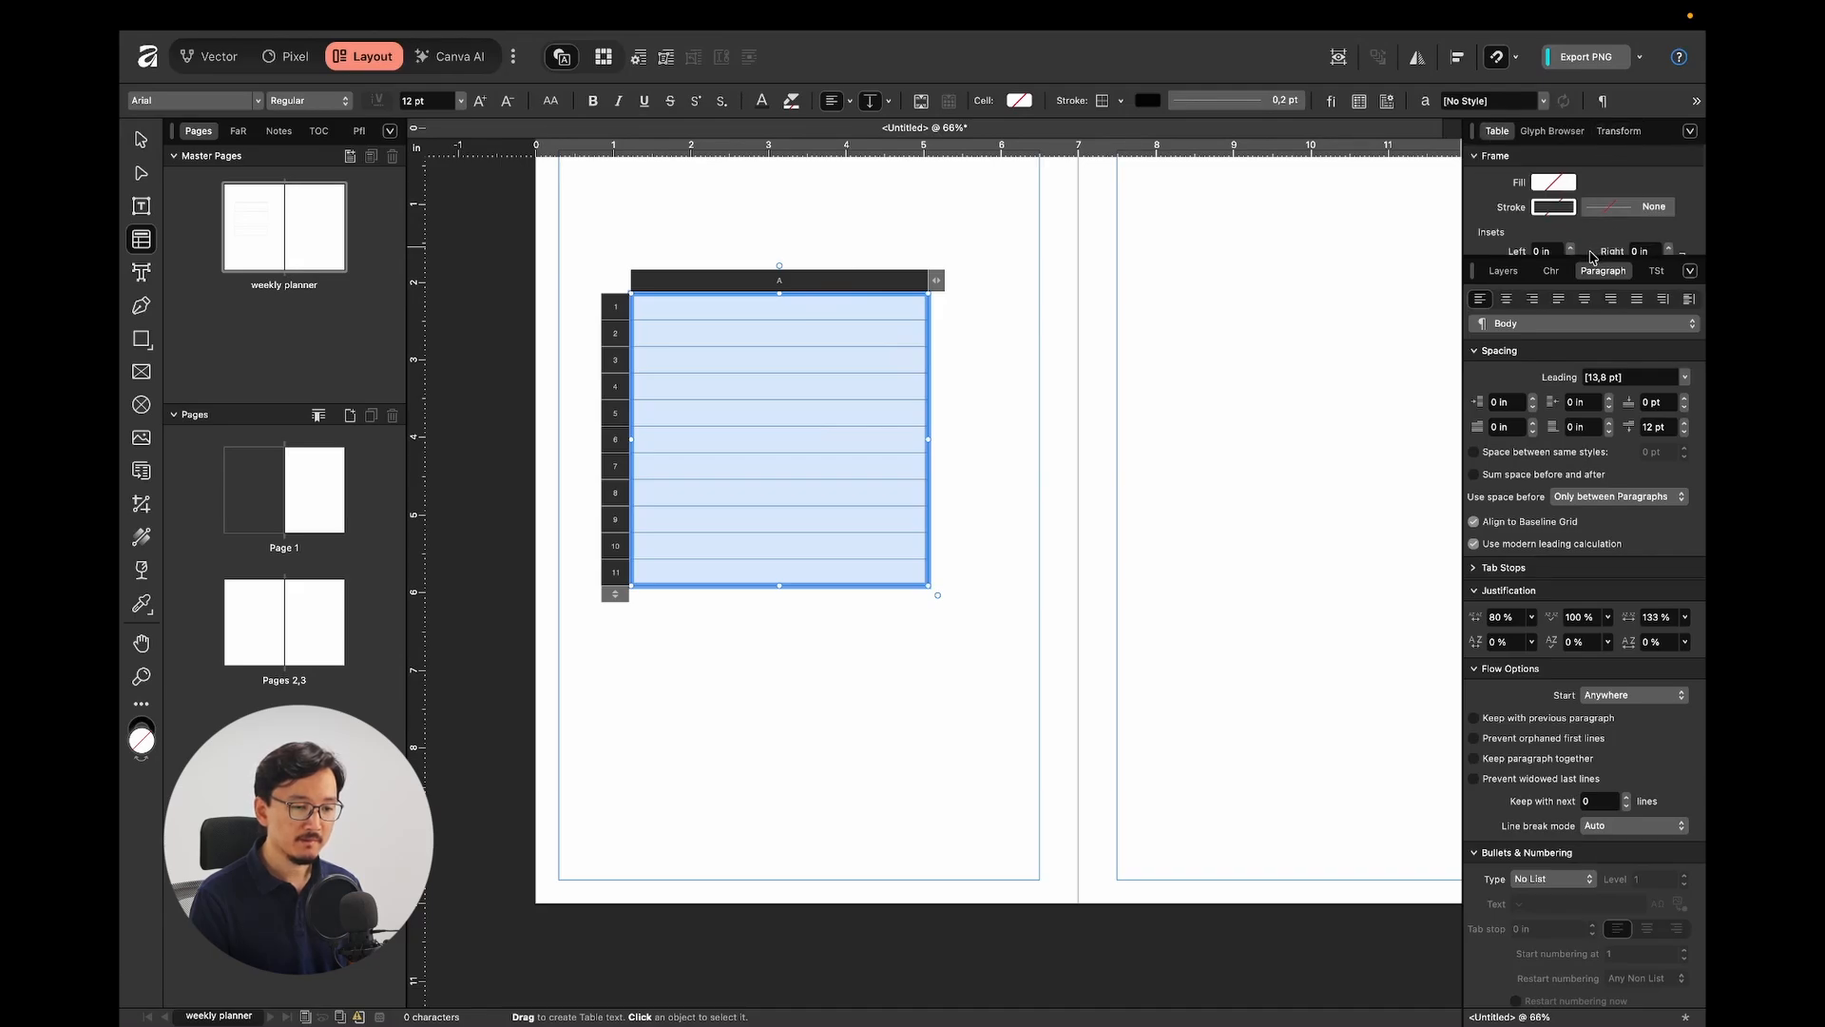
pyautogui.moveTo(1593, 257); pyautogui.dragTo(1593, 492)
pyautogui.moveTo(647, 8)
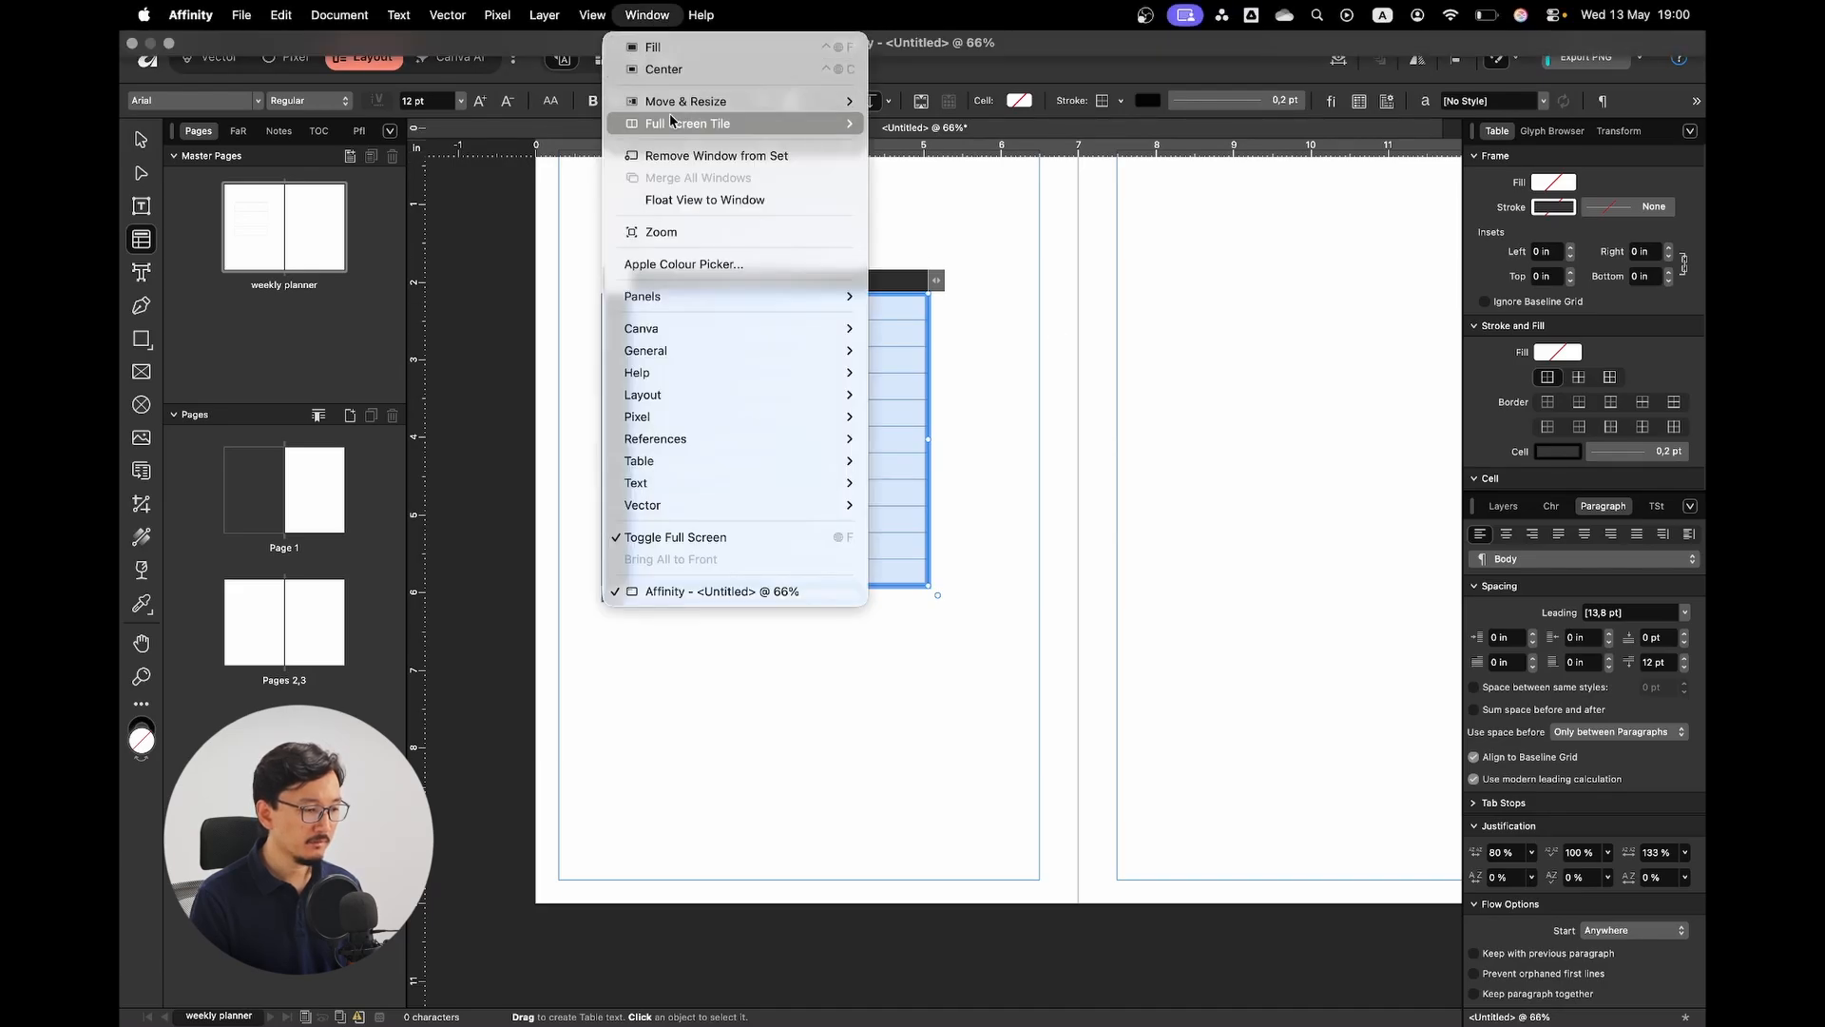
pyautogui.moveTo(711, 462)
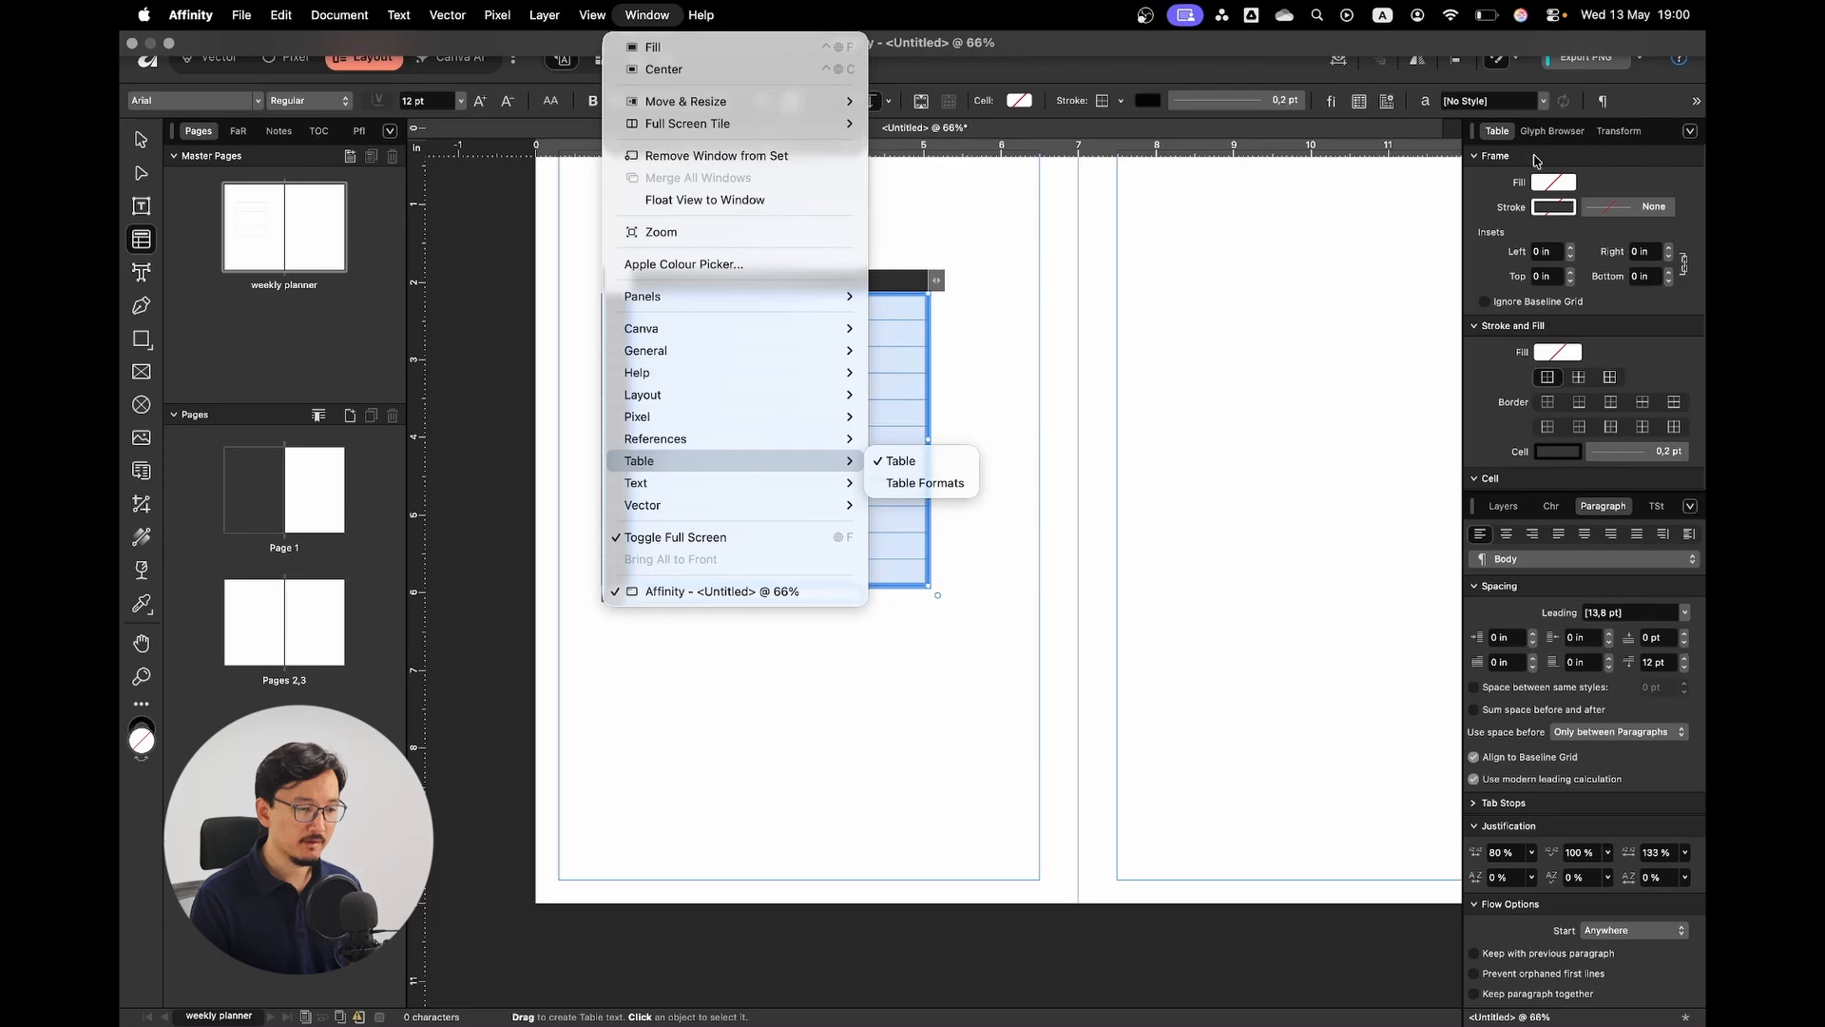
pyautogui.click(1096, 233)
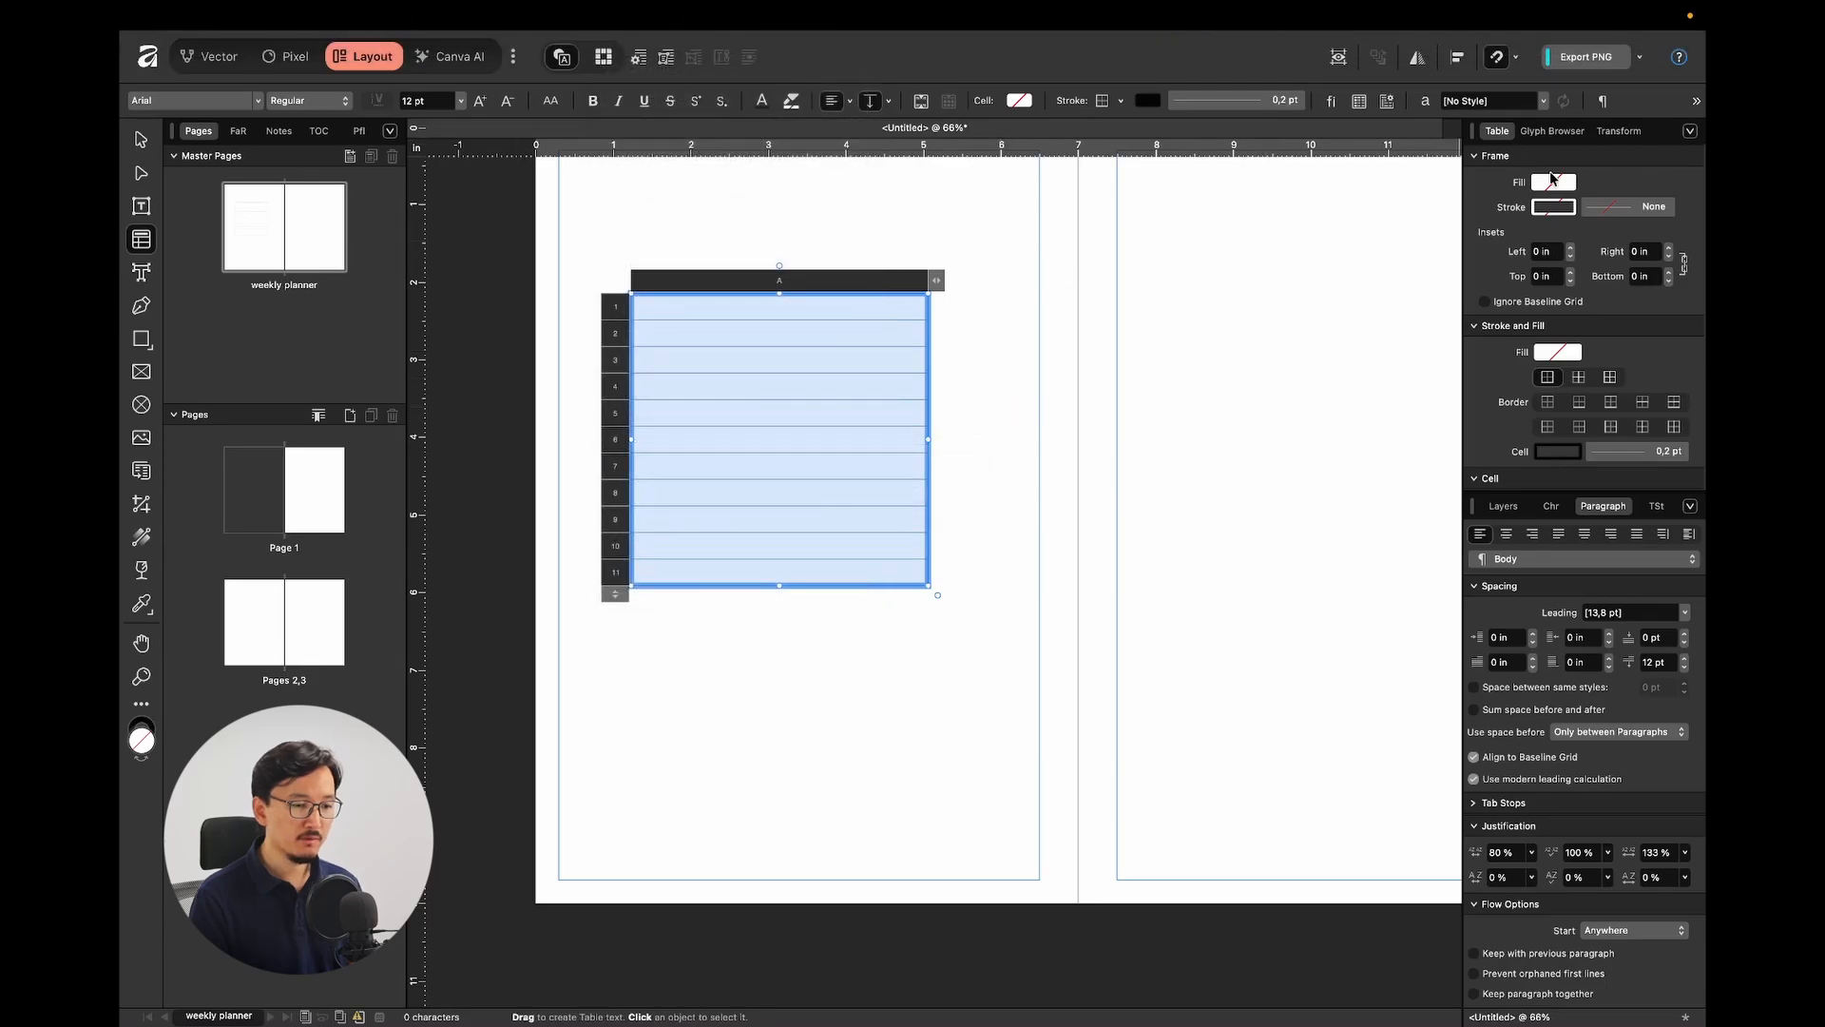
# Set the height of all selected table cells to 10 mm and deselect the table.
pyautogui.scroll(-3, 1620, 360)
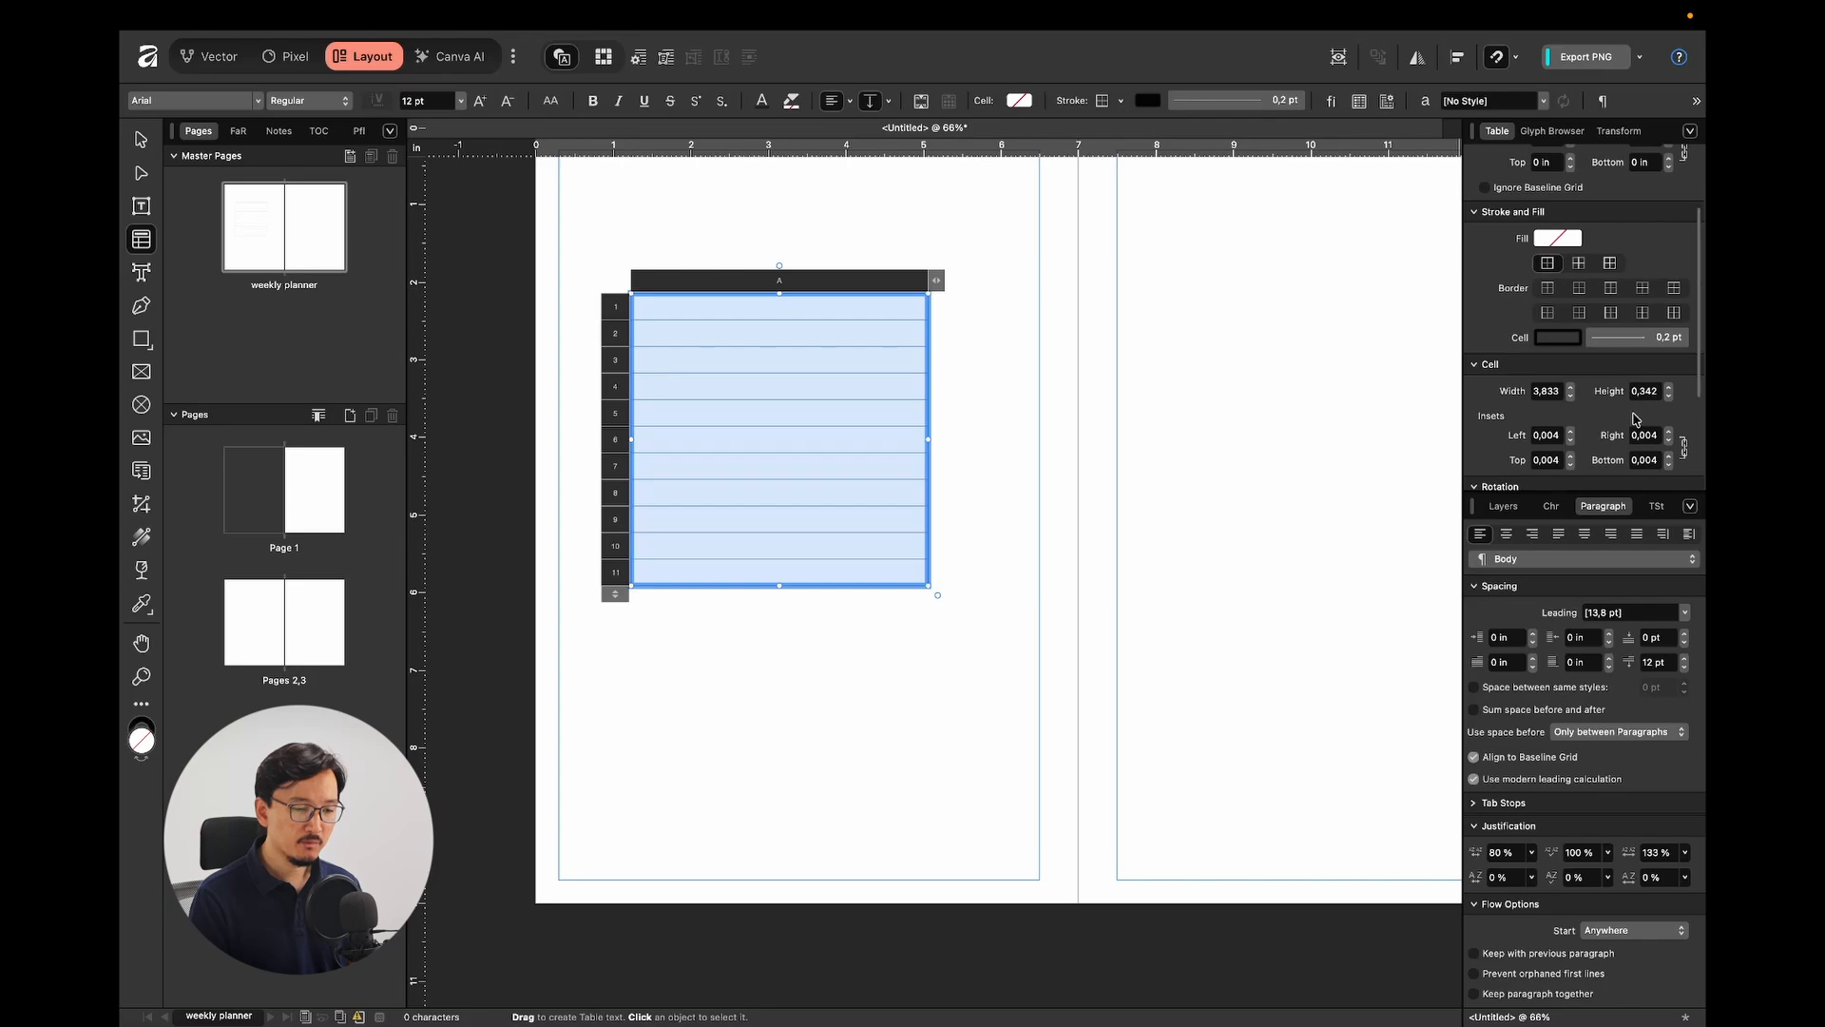
pyautogui.scroll(-1, 1635, 418)
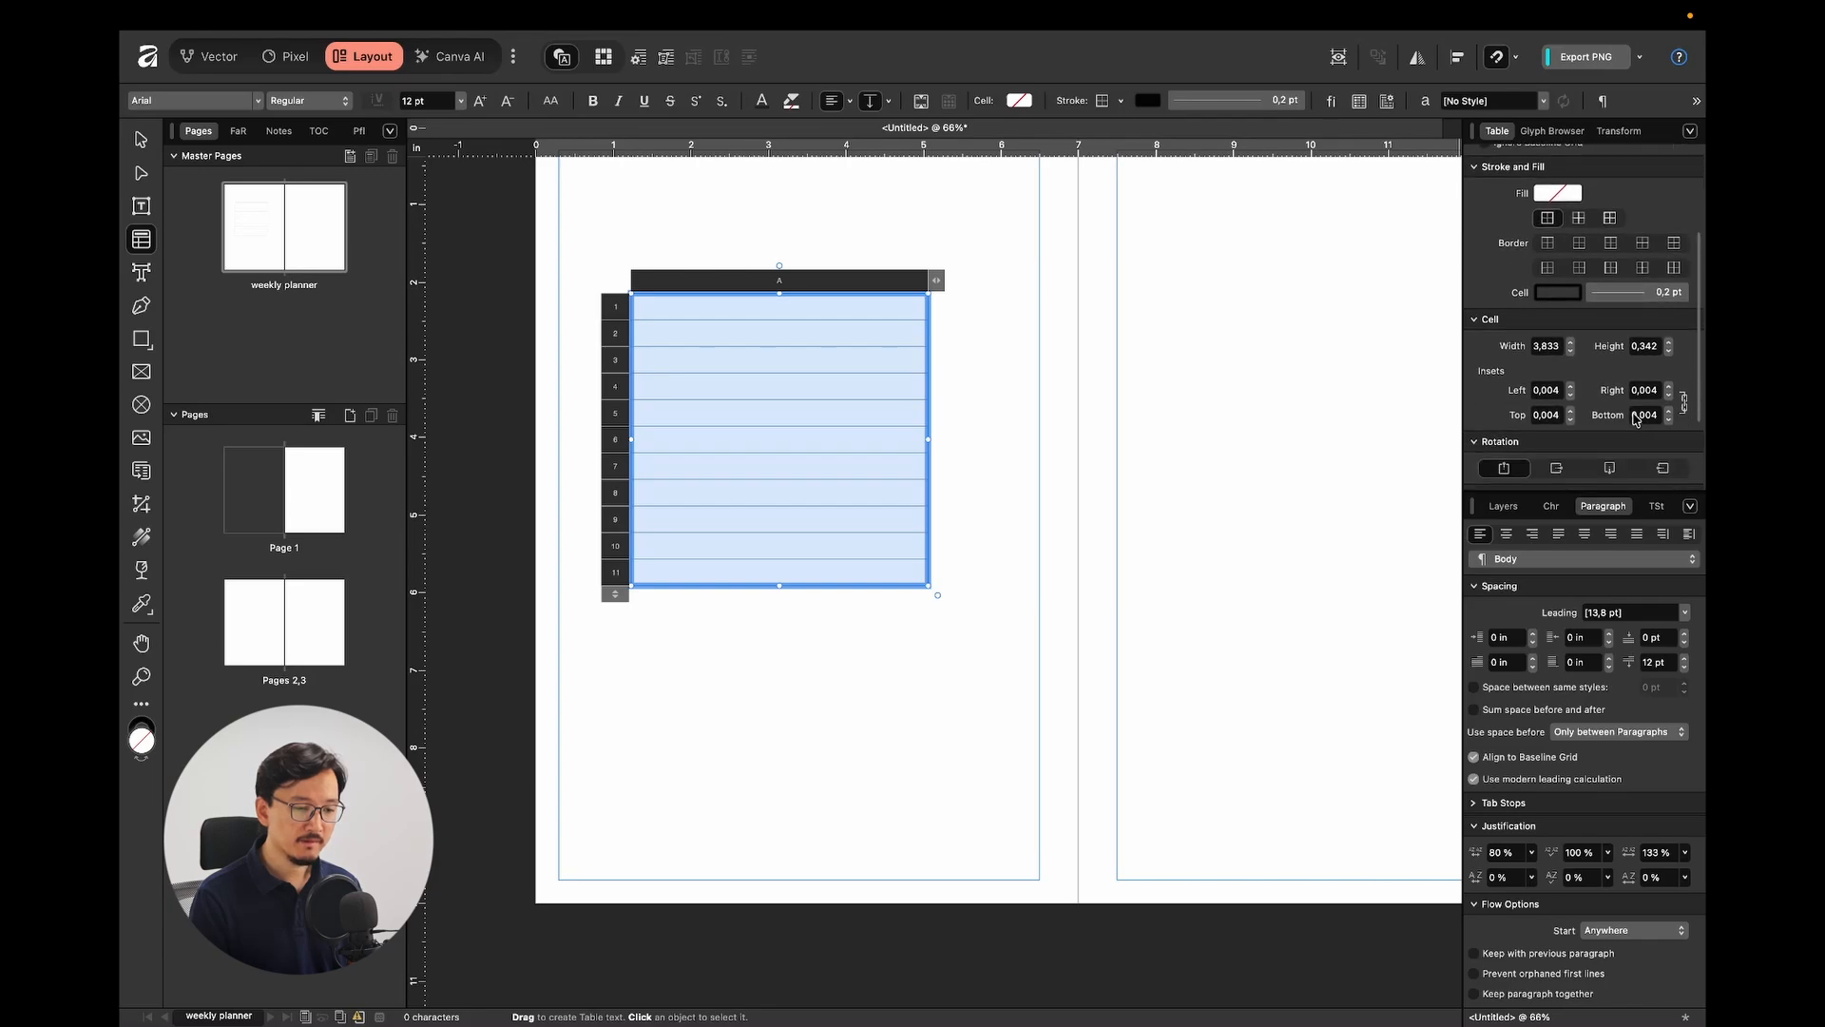
pyautogui.click(1645, 345)
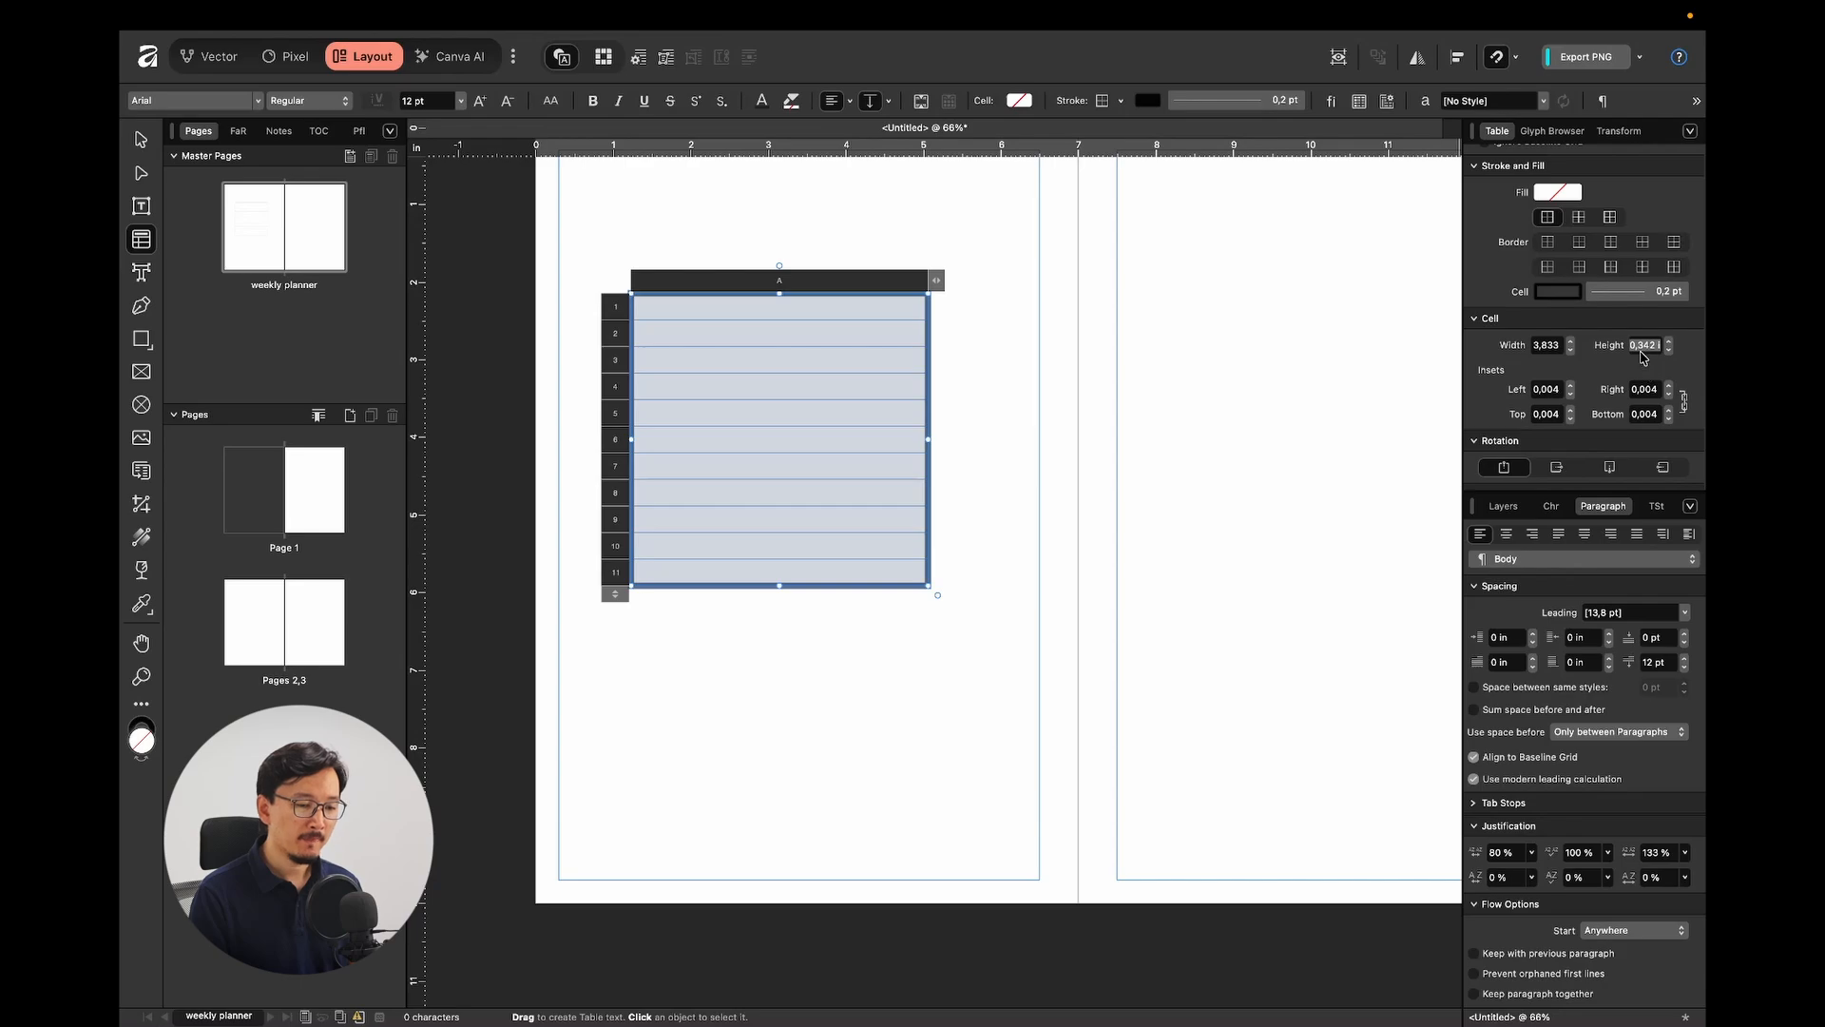
pyautogui.write('10')
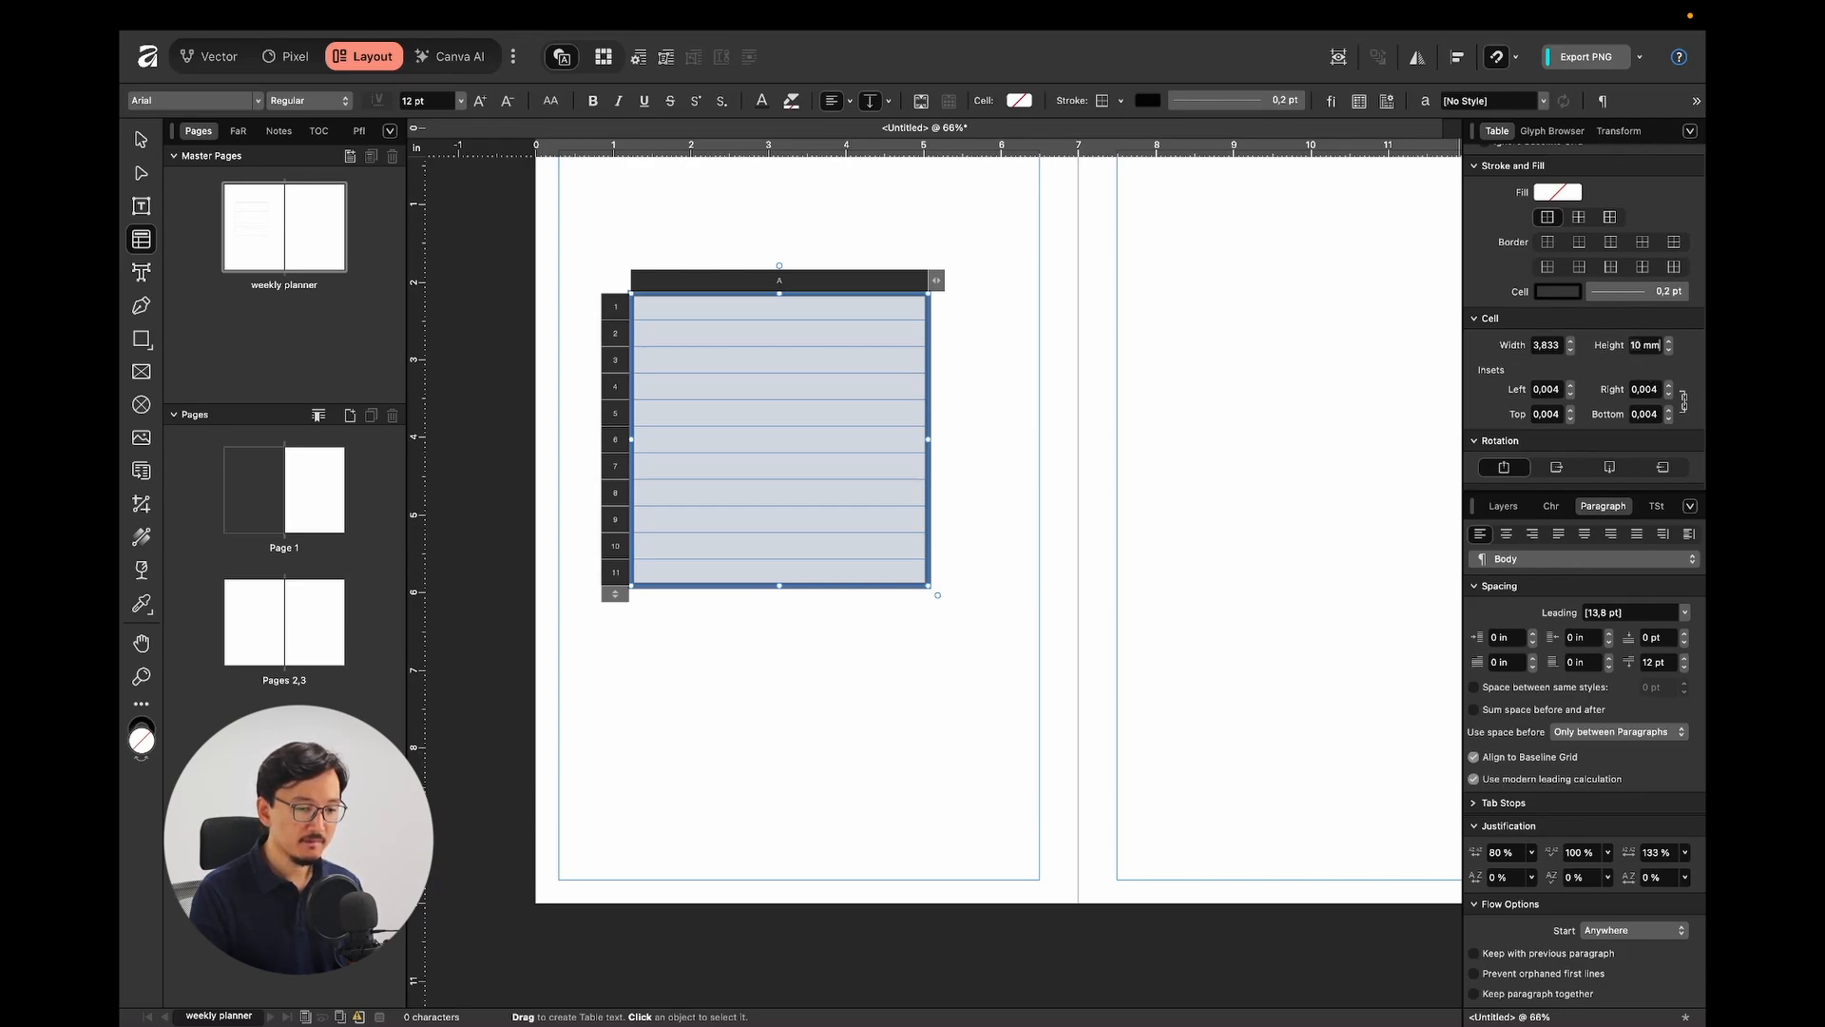
pyautogui.press('Return')
pyautogui.scroll(1, 831, 392)
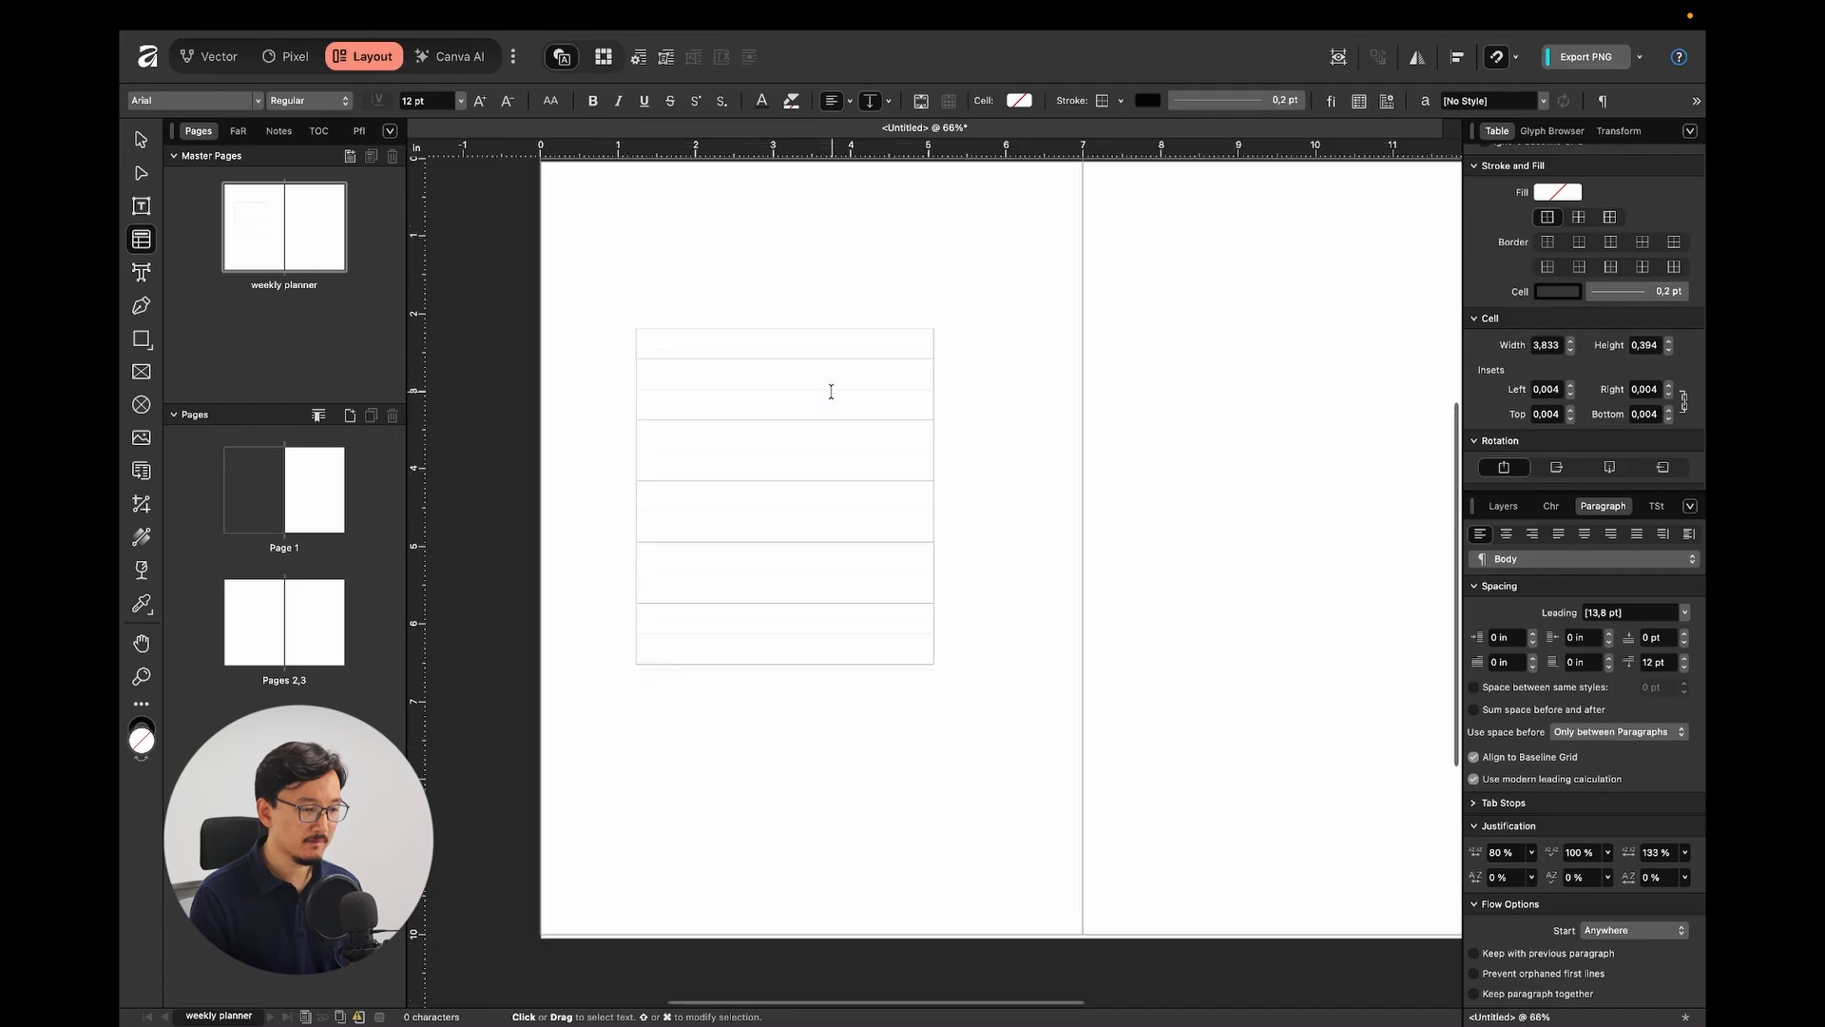
pyautogui.click(1072, 396)
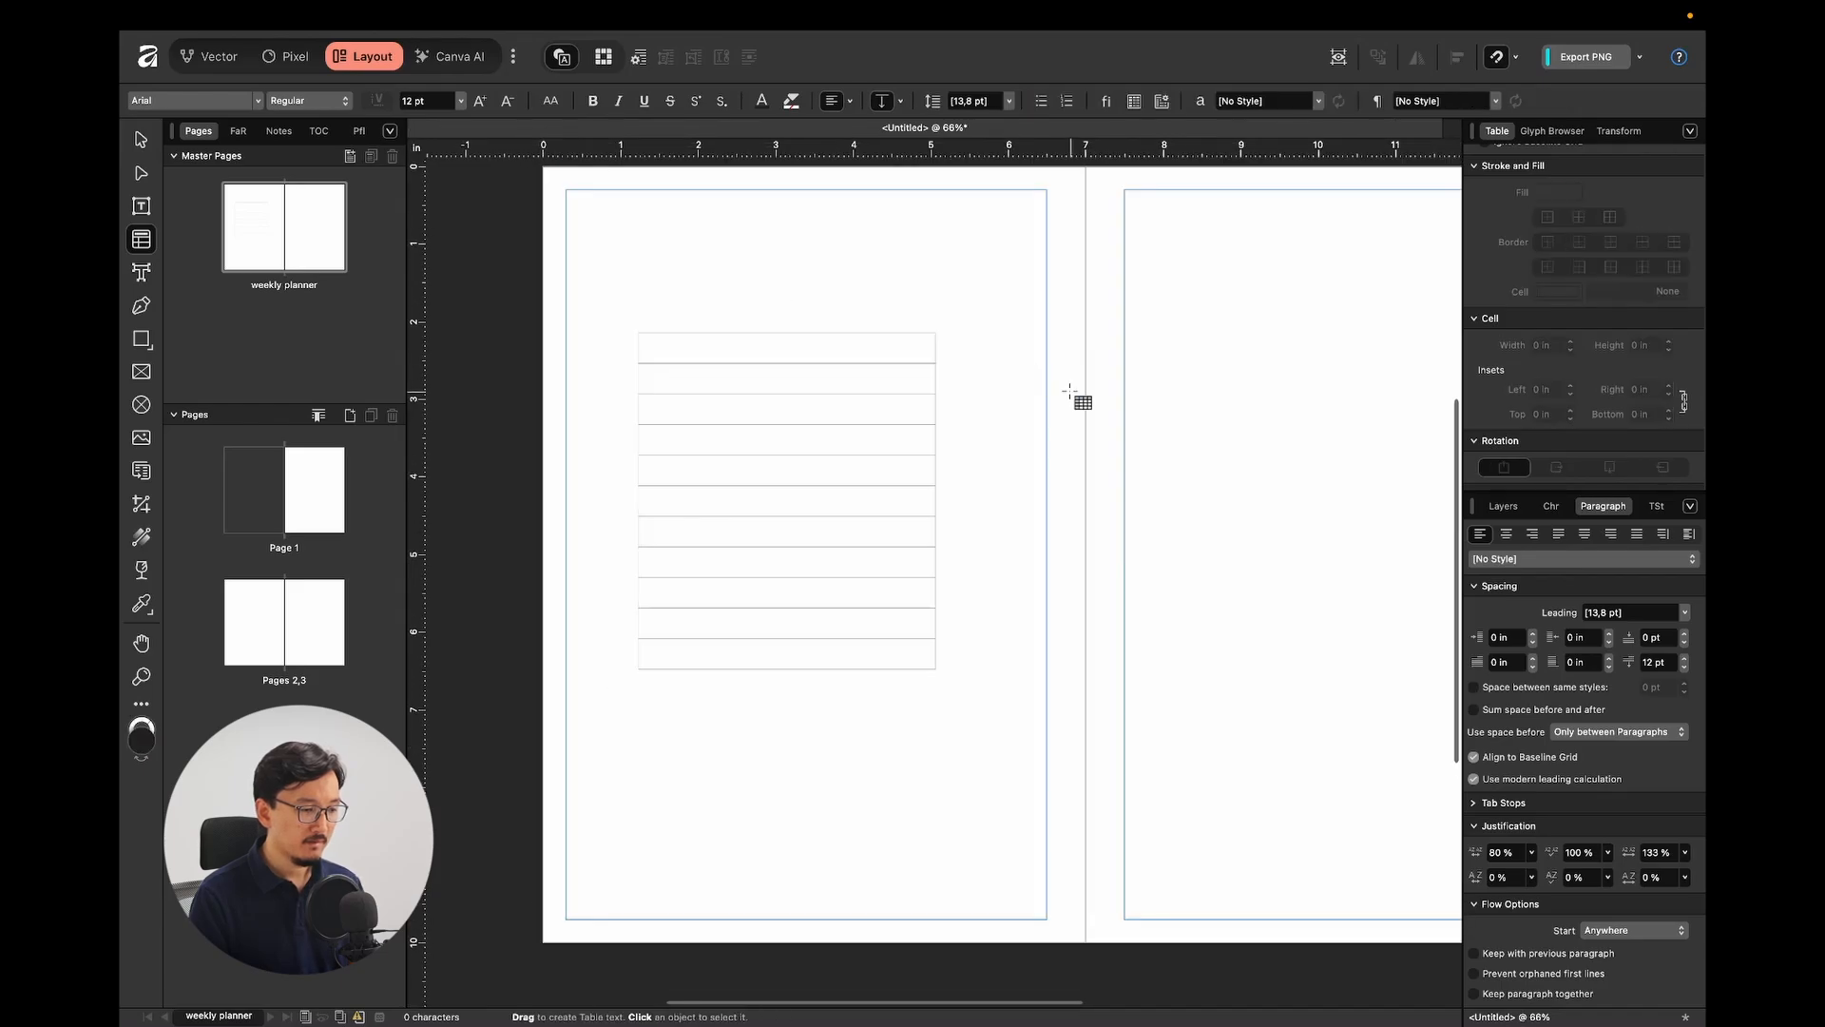
# Move the table outward until its outer edge snaps to the left master page's outer margin.
pyautogui.press('v')
pyautogui.click(837, 430)
pyautogui.moveTo(780, 433); pyautogui.dragTo(746, 428)
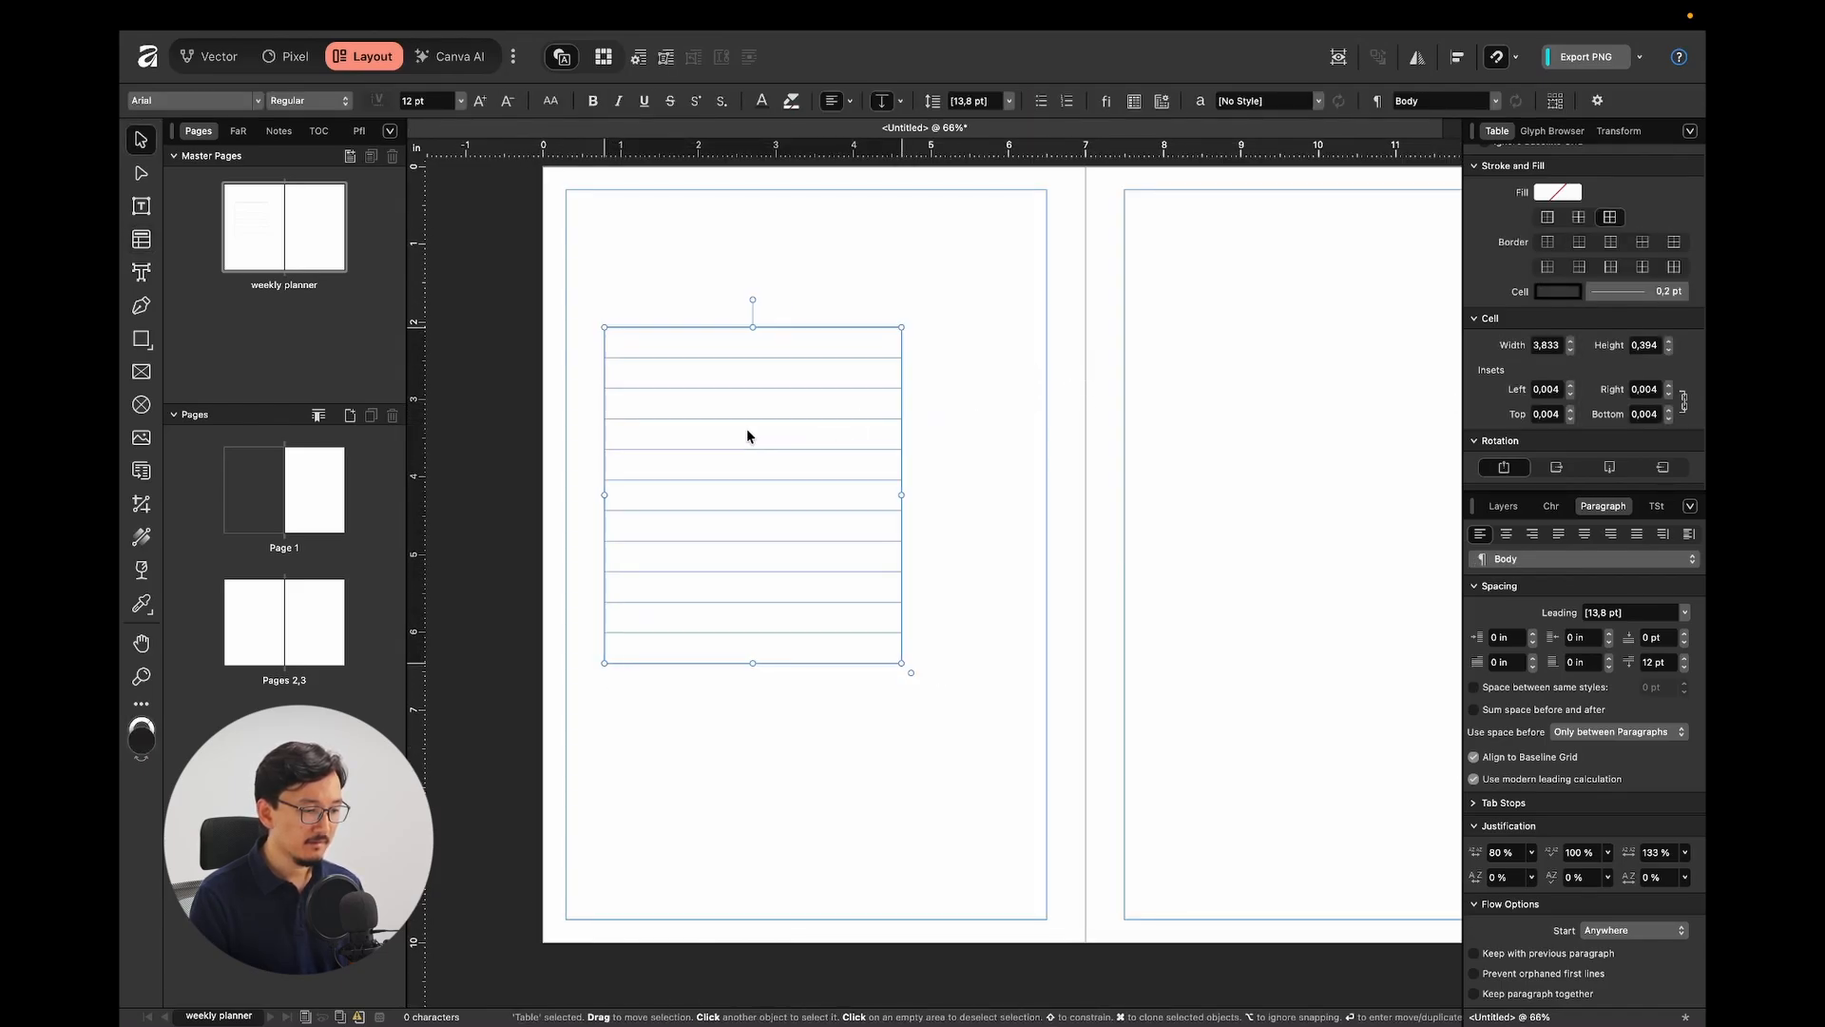
pyautogui.click(1064, 434)
pyautogui.scroll(3, 758, 328)
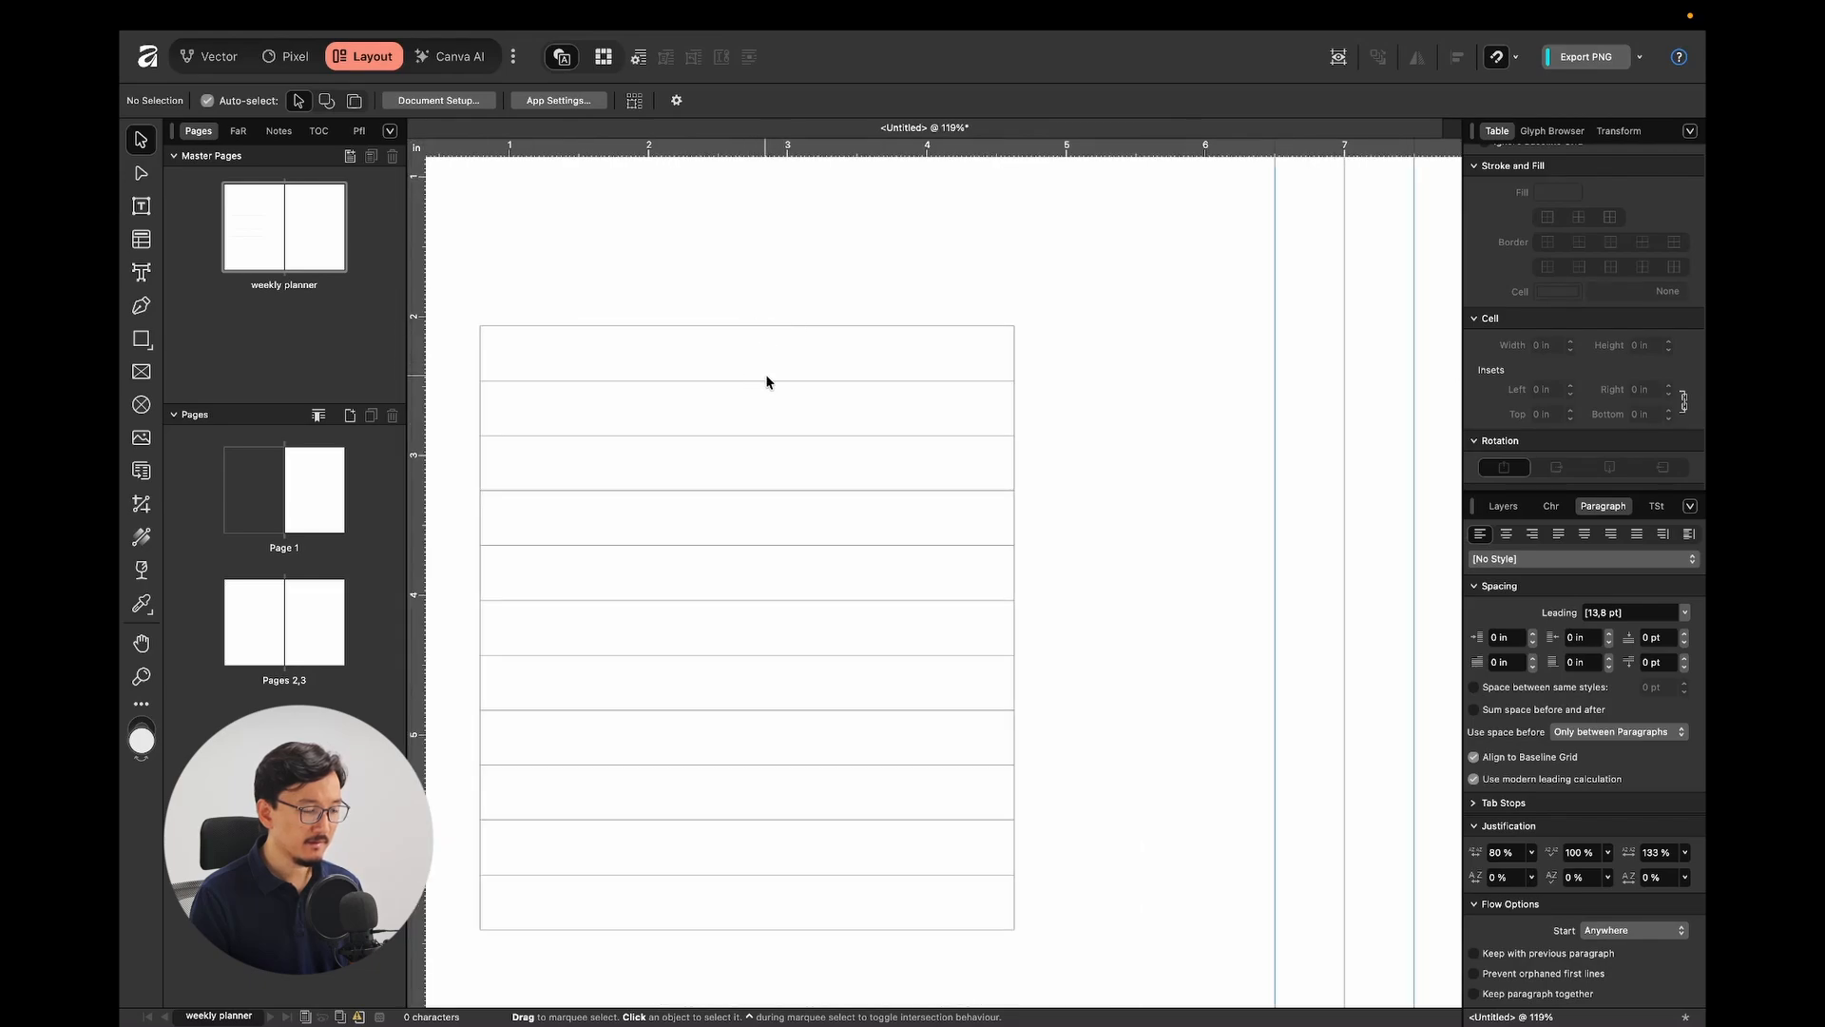
pyautogui.scroll(-2, 786, 389)
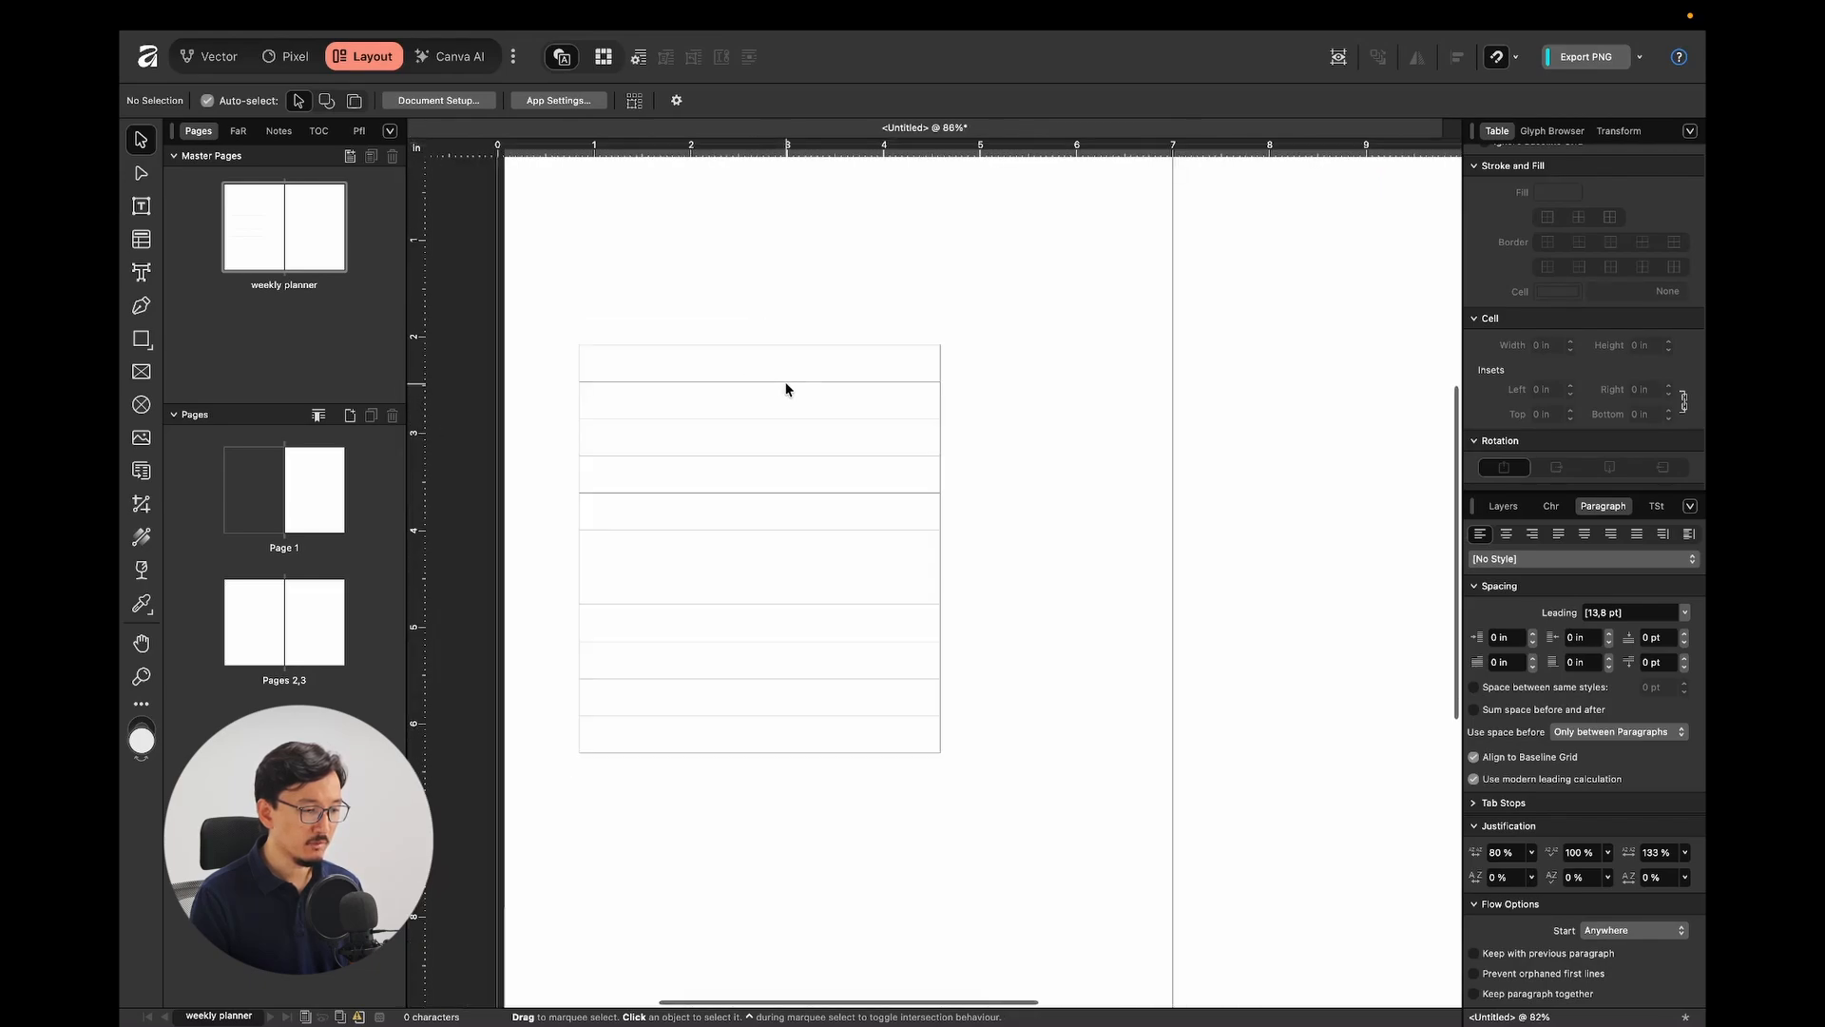
pyautogui.click(790, 461)
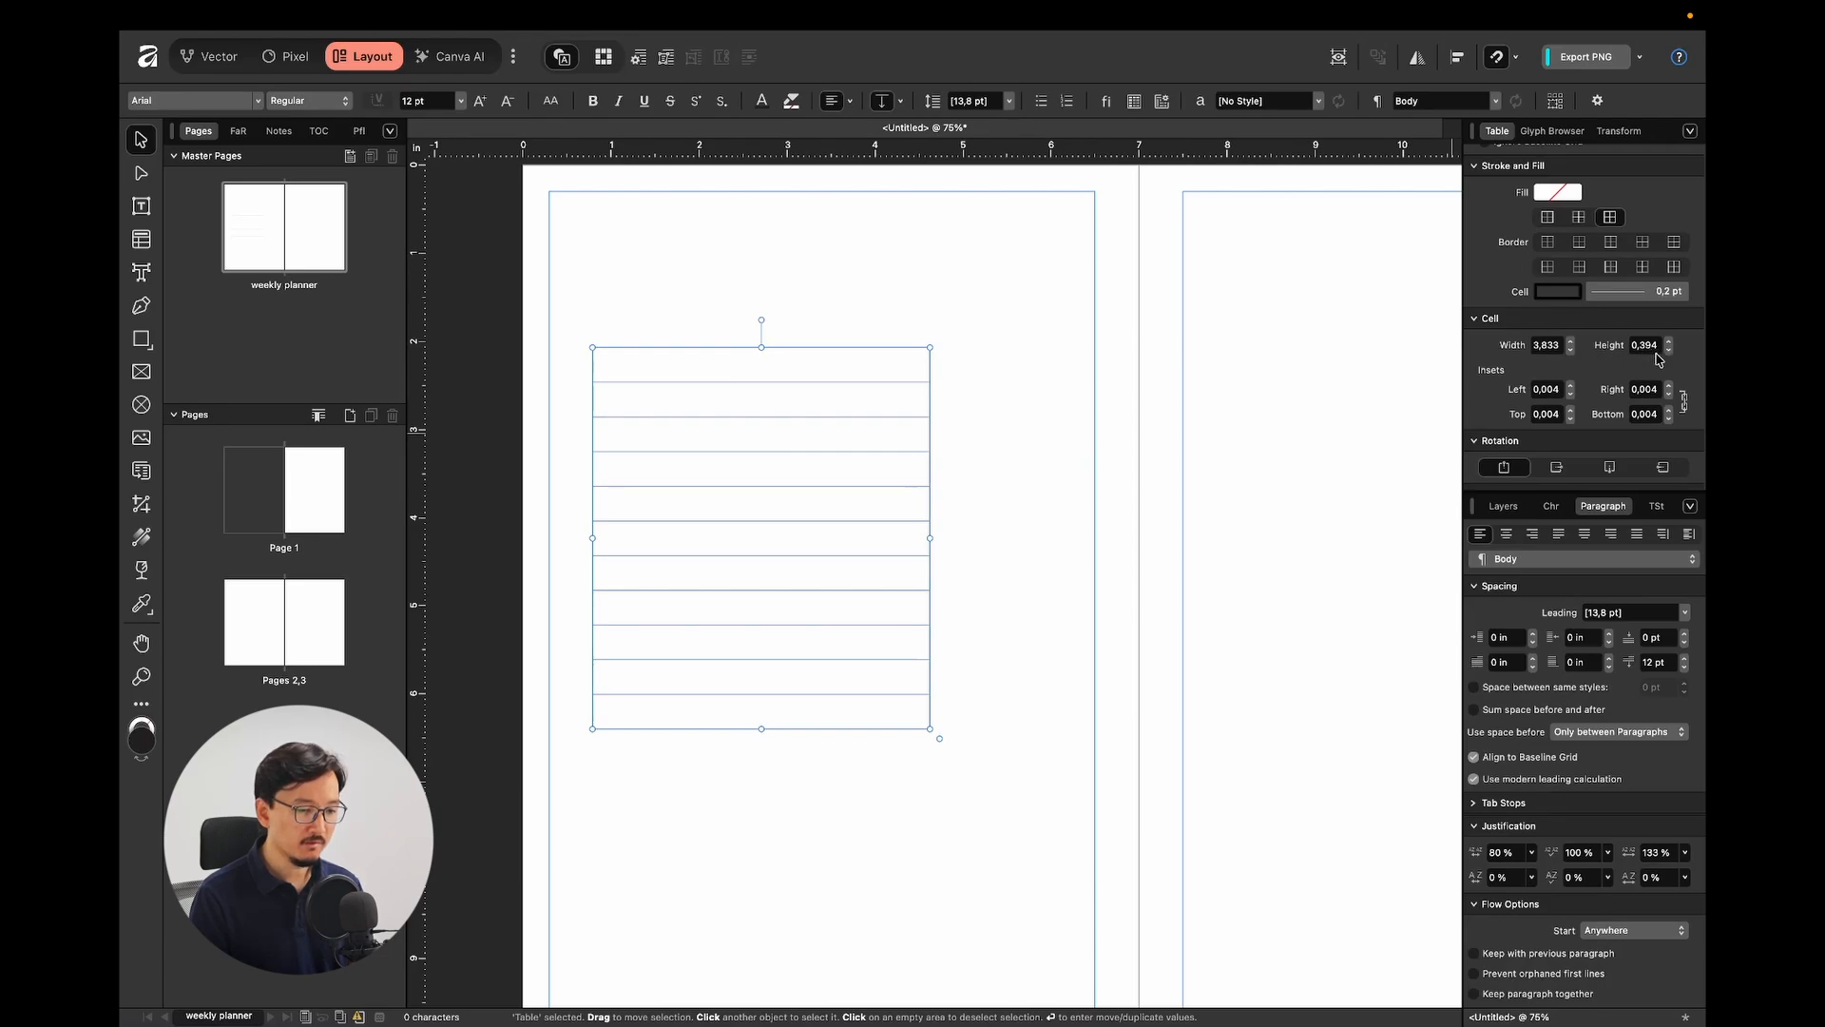
pyautogui.moveTo(767, 516); pyautogui.dragTo(725, 518)
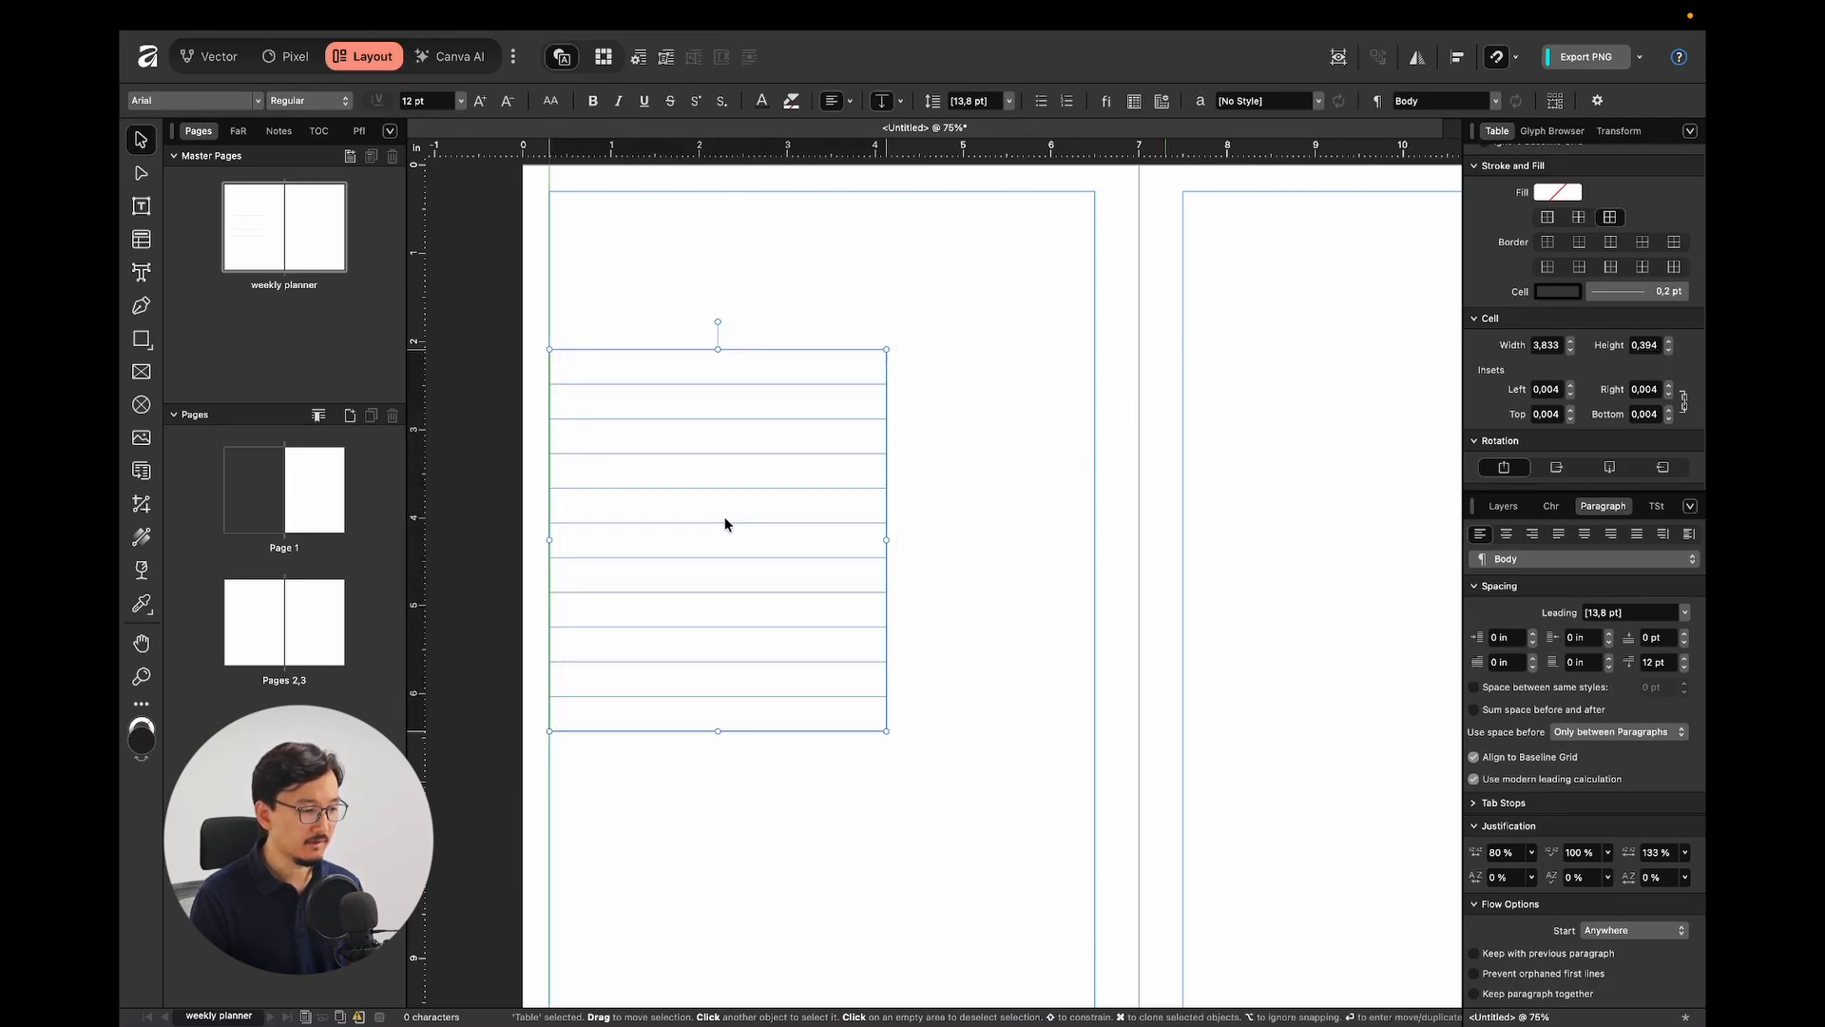
# Extend the table to 19 rows so it ends just above the bottom margin, and deselect it.
pyautogui.doubleClick(725, 519)
pyautogui.scroll(-2, 724, 519)
pyautogui.hscroll(-2, 725, 518)
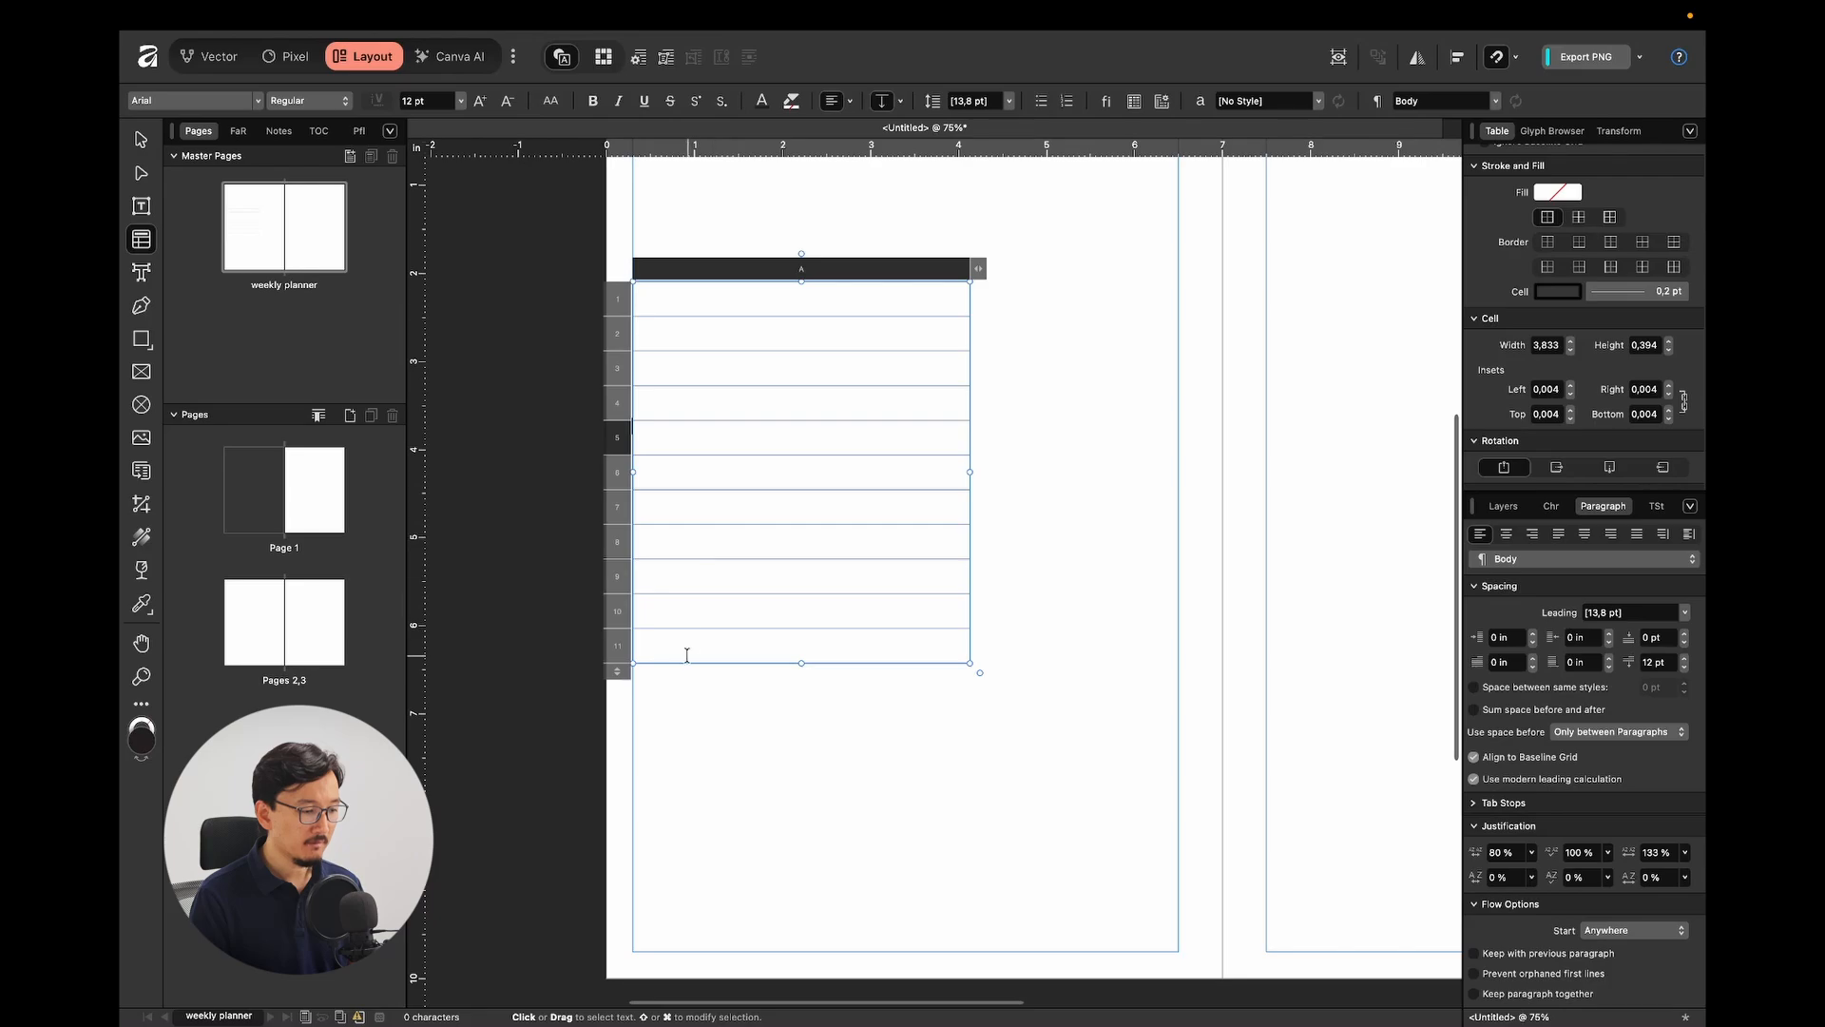
pyautogui.moveTo(618, 673); pyautogui.dragTo(616, 943)
pyautogui.click(1222, 458)
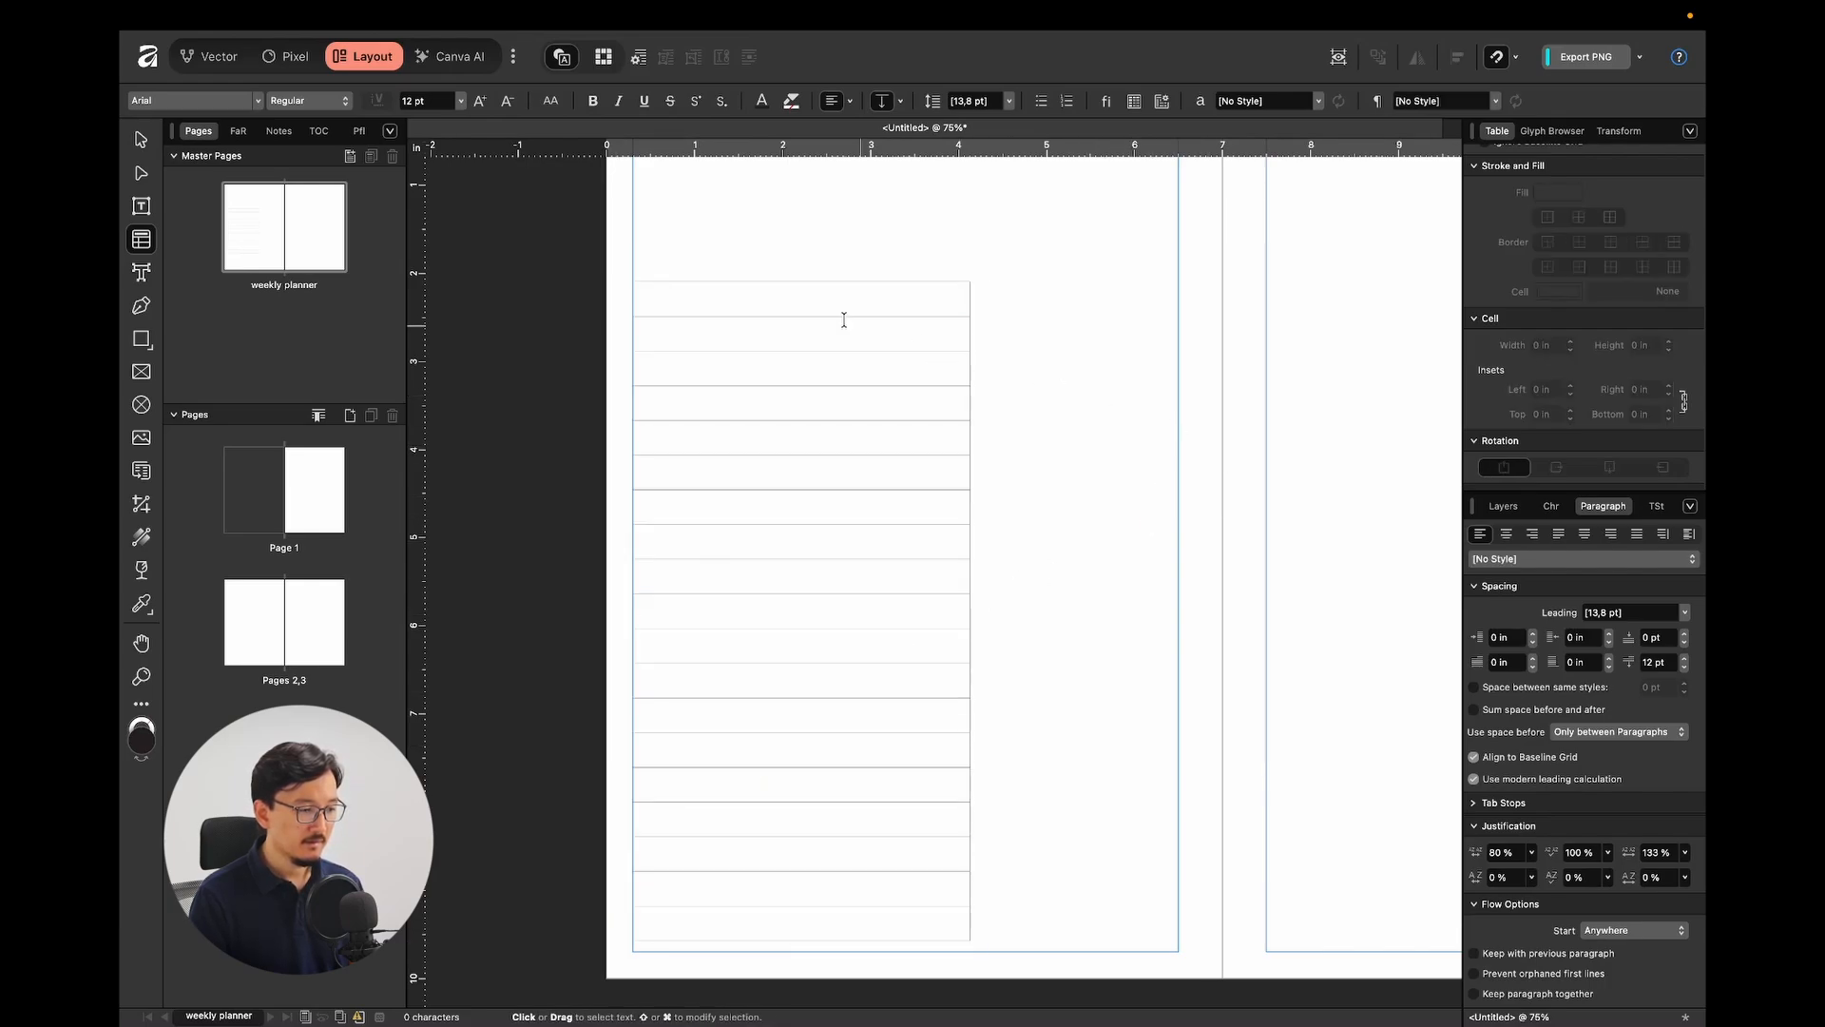
# Enter "Monday" in row 1, "Tuesday" in row 6 and "Wednesday" in row 11 of the table.
pyautogui.click(760, 309)
pyautogui.write('Monday')
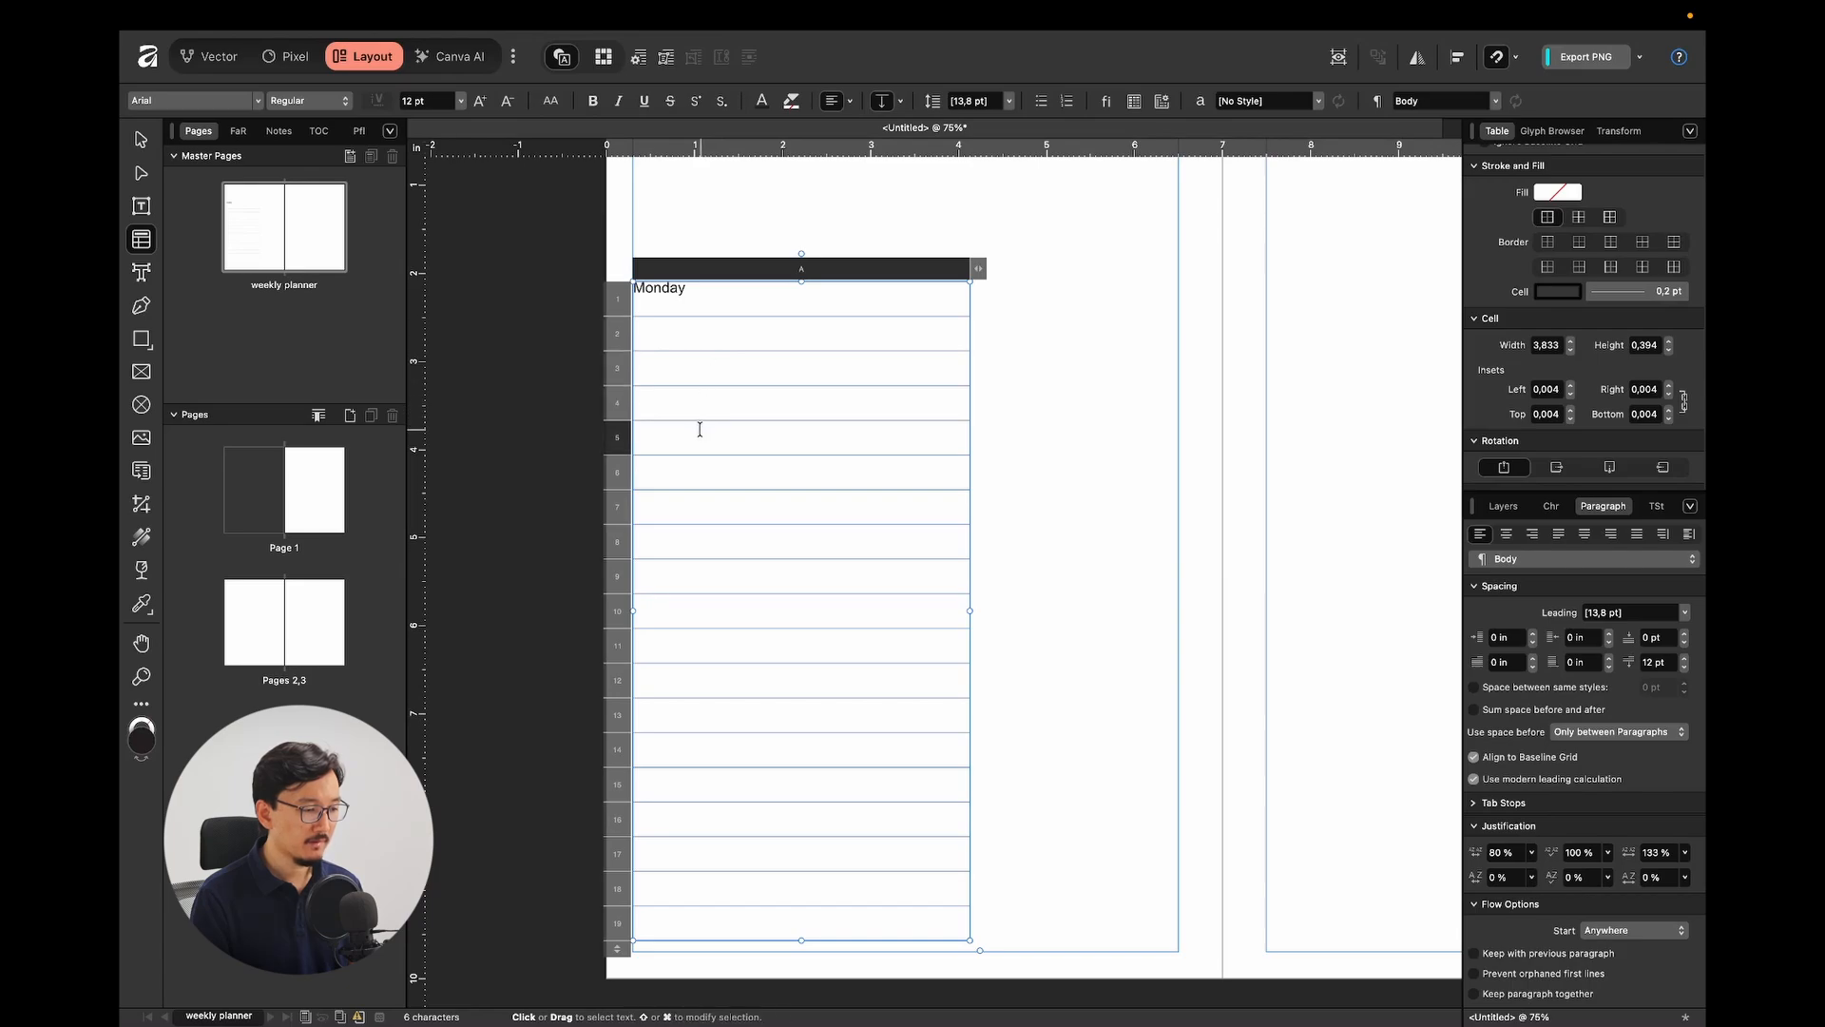
pyautogui.click(688, 476)
pyautogui.write('Tuesday')
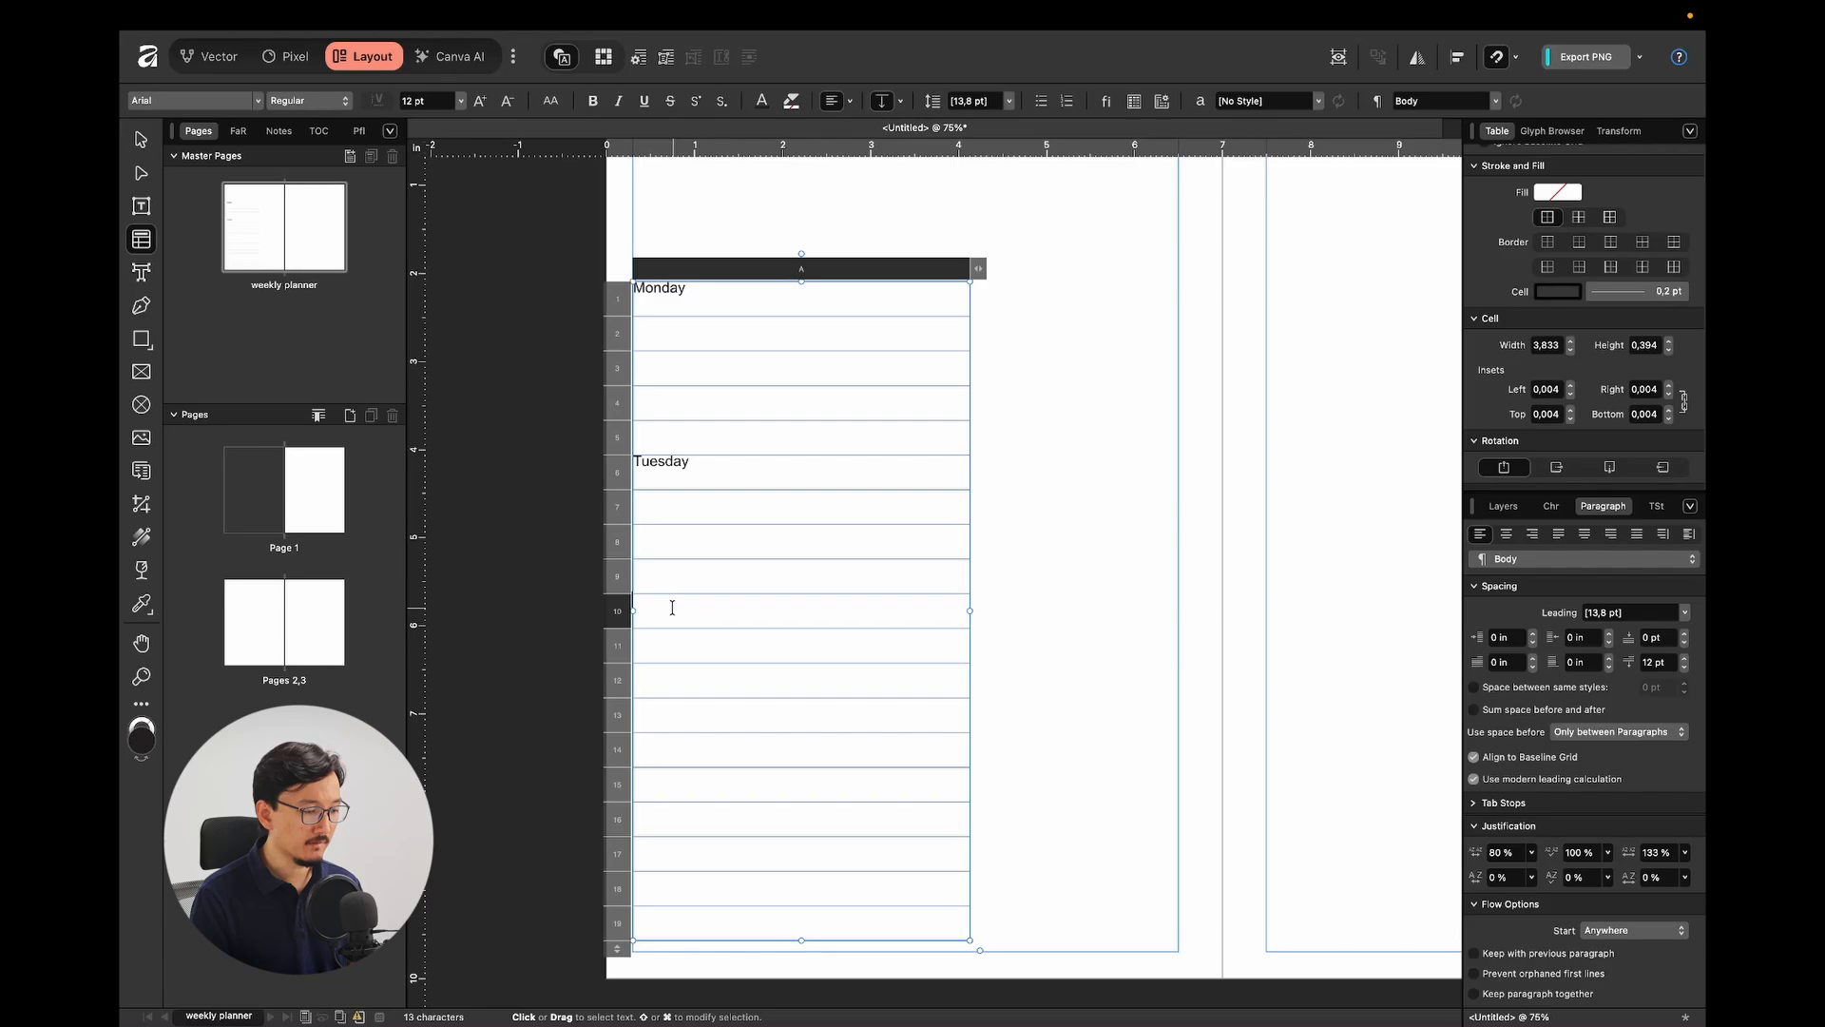
pyautogui.click(665, 645)
pyautogui.write('Wednesday')
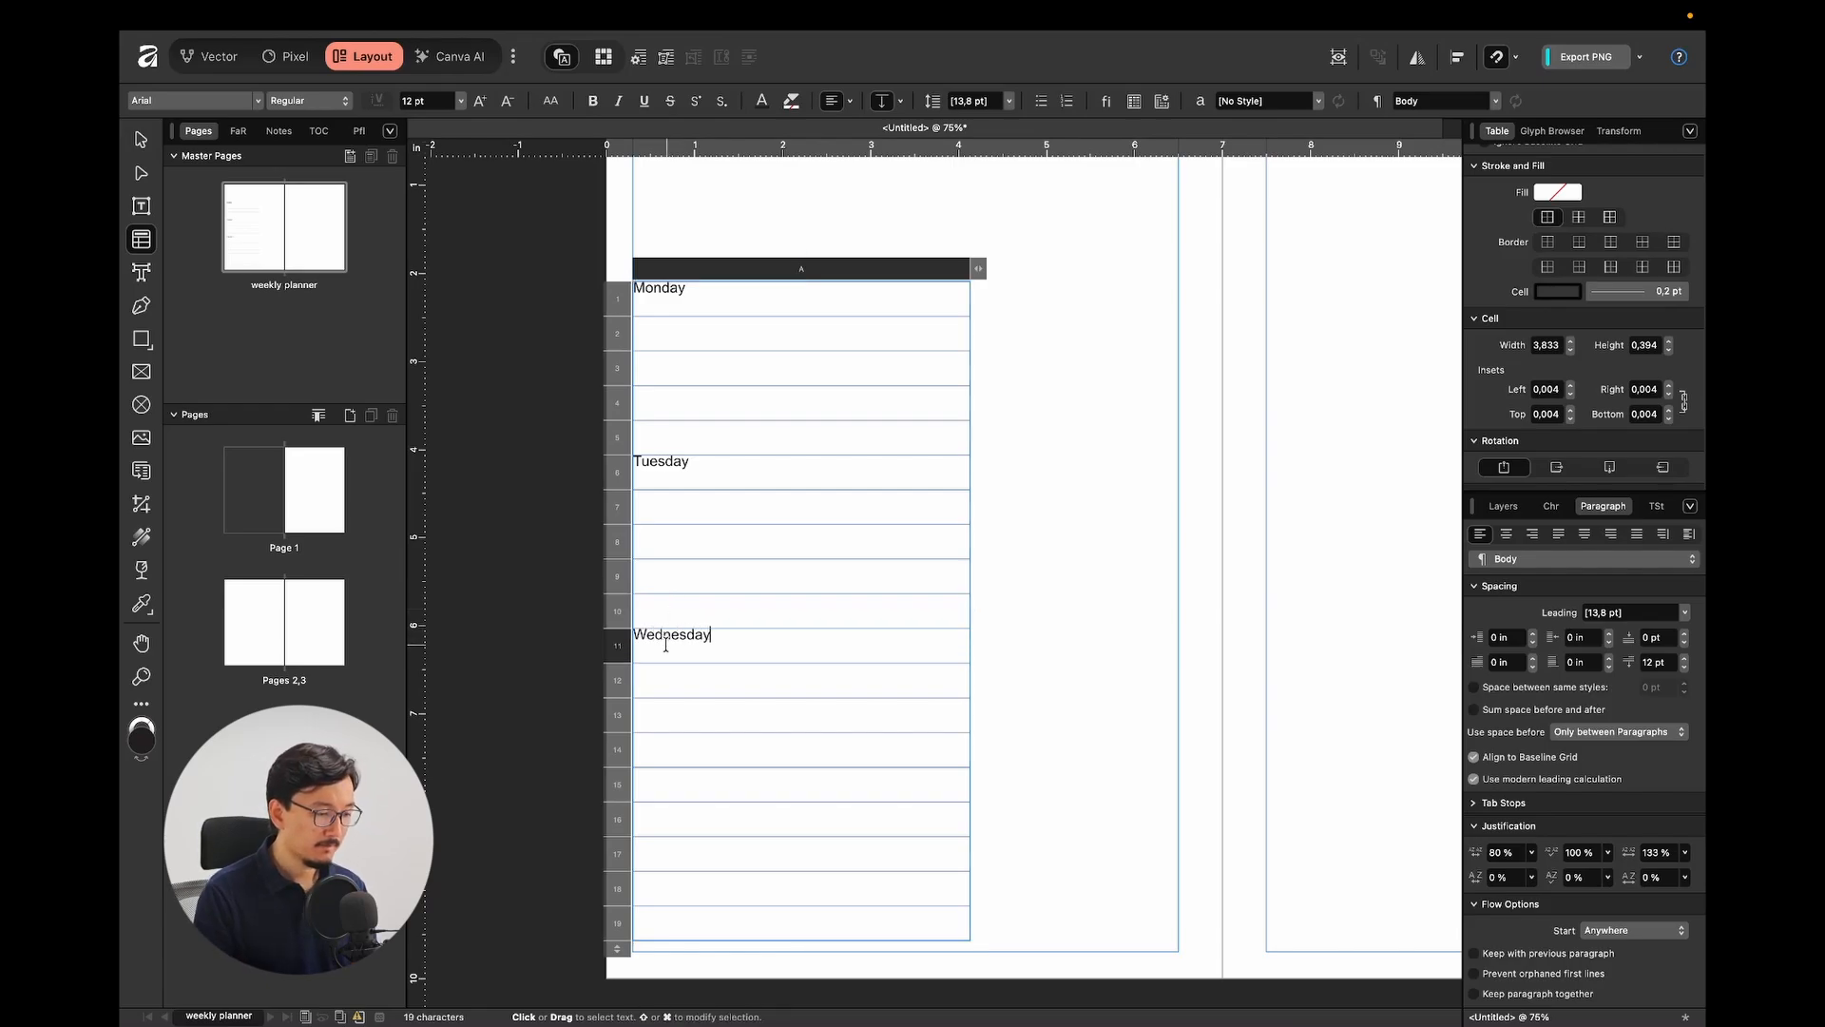
# Number the day labels as in the reference planner: 1 before Monday, 2 before Tuesday and 3 before Wednesday, and deselect the table.
pyautogui.hotkey('ctrl', 'Right')
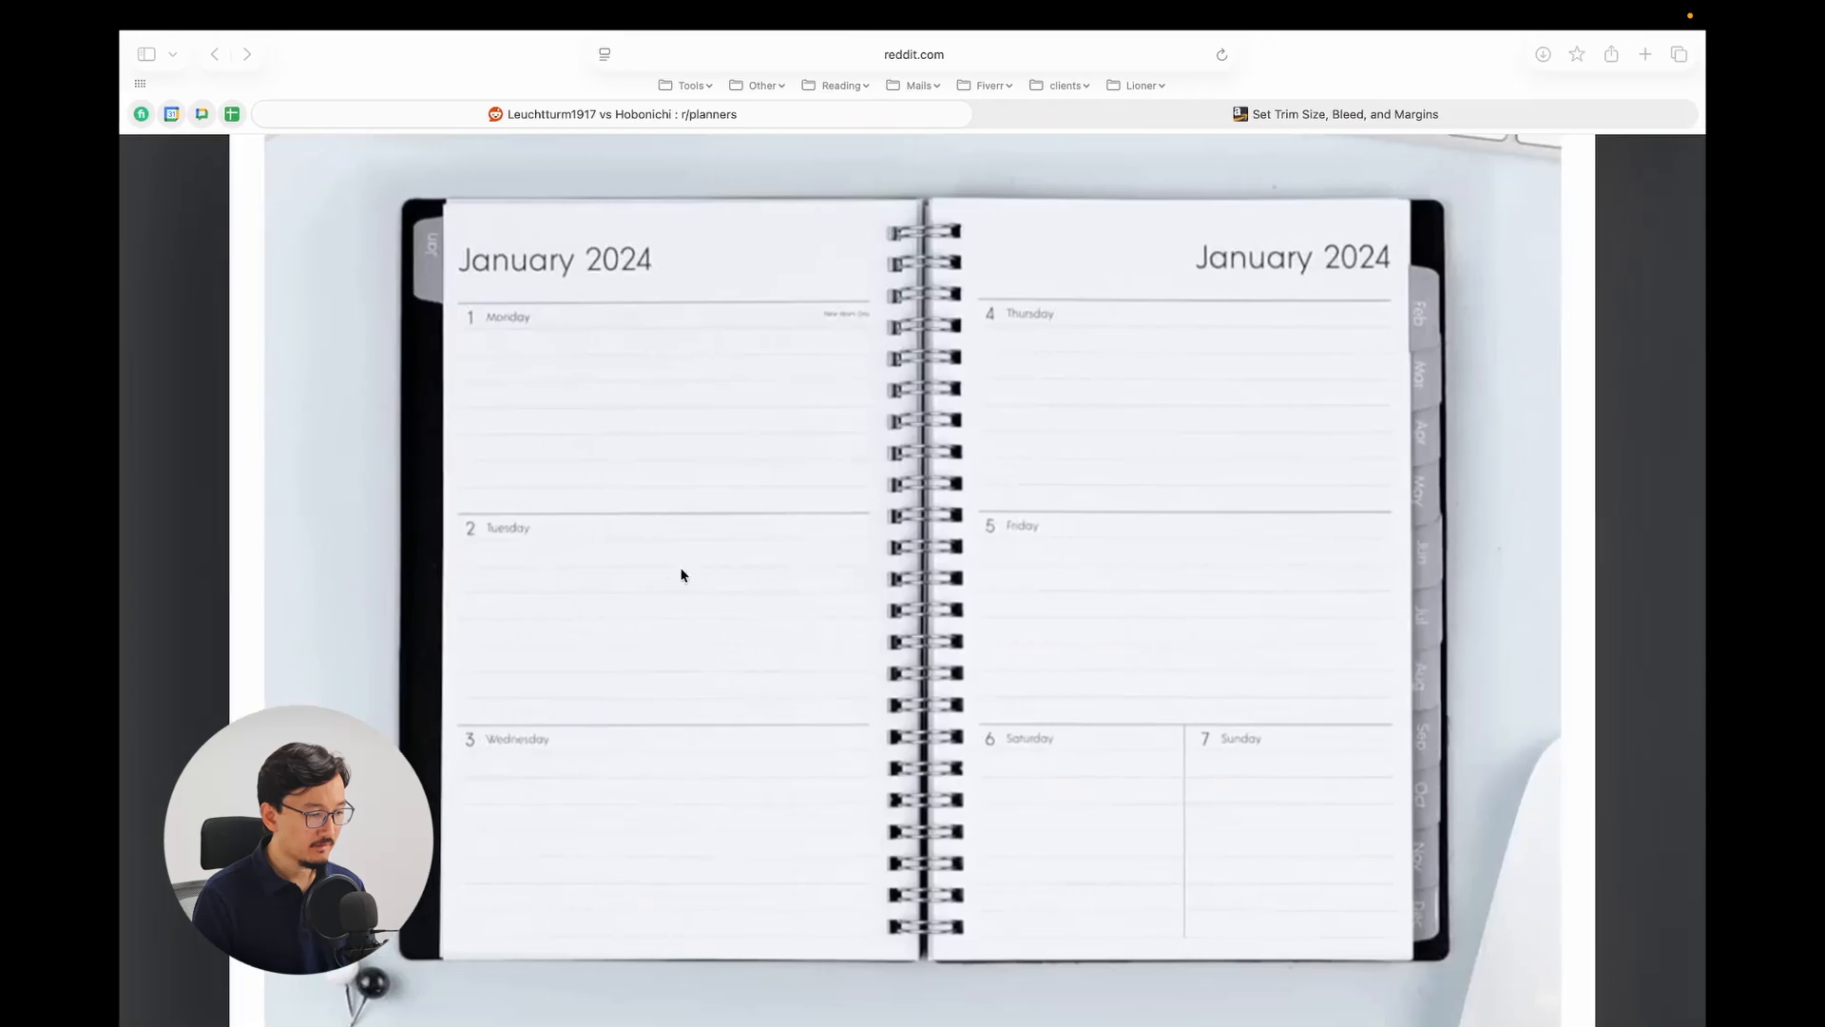
pyautogui.hotkey('ctrl', 'Left')
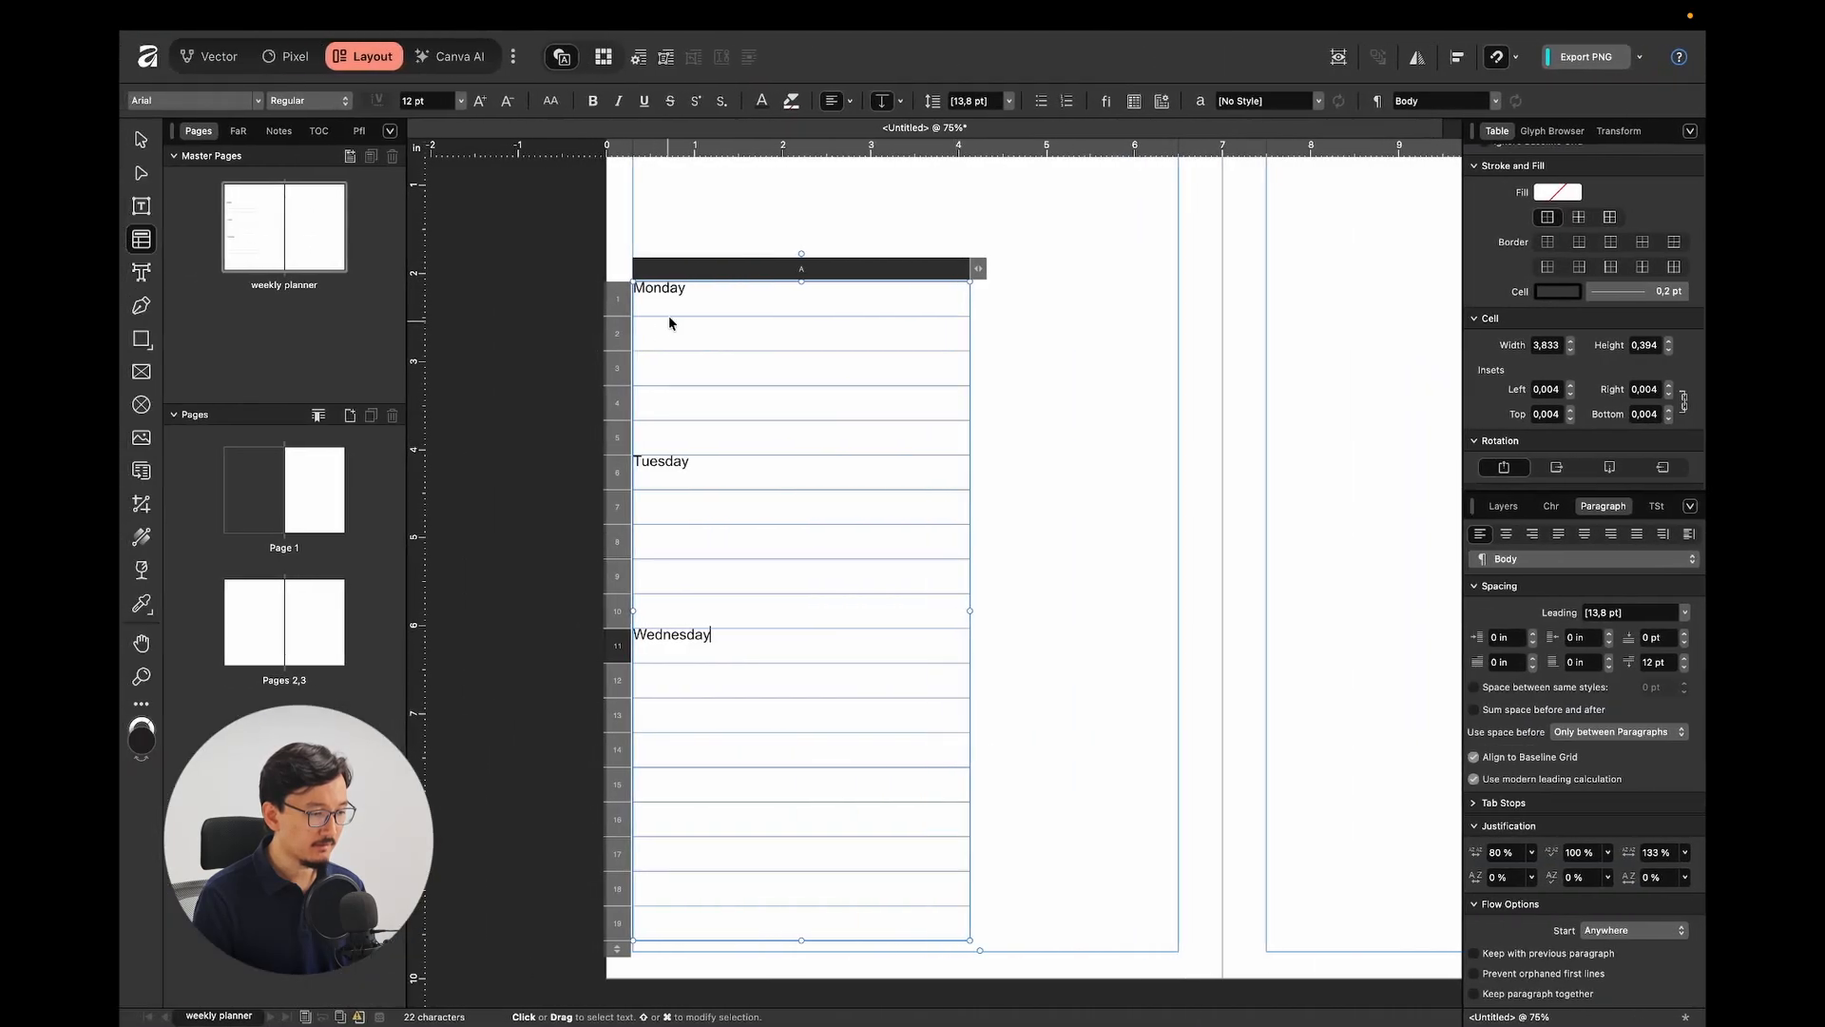
pyautogui.click(654, 290)
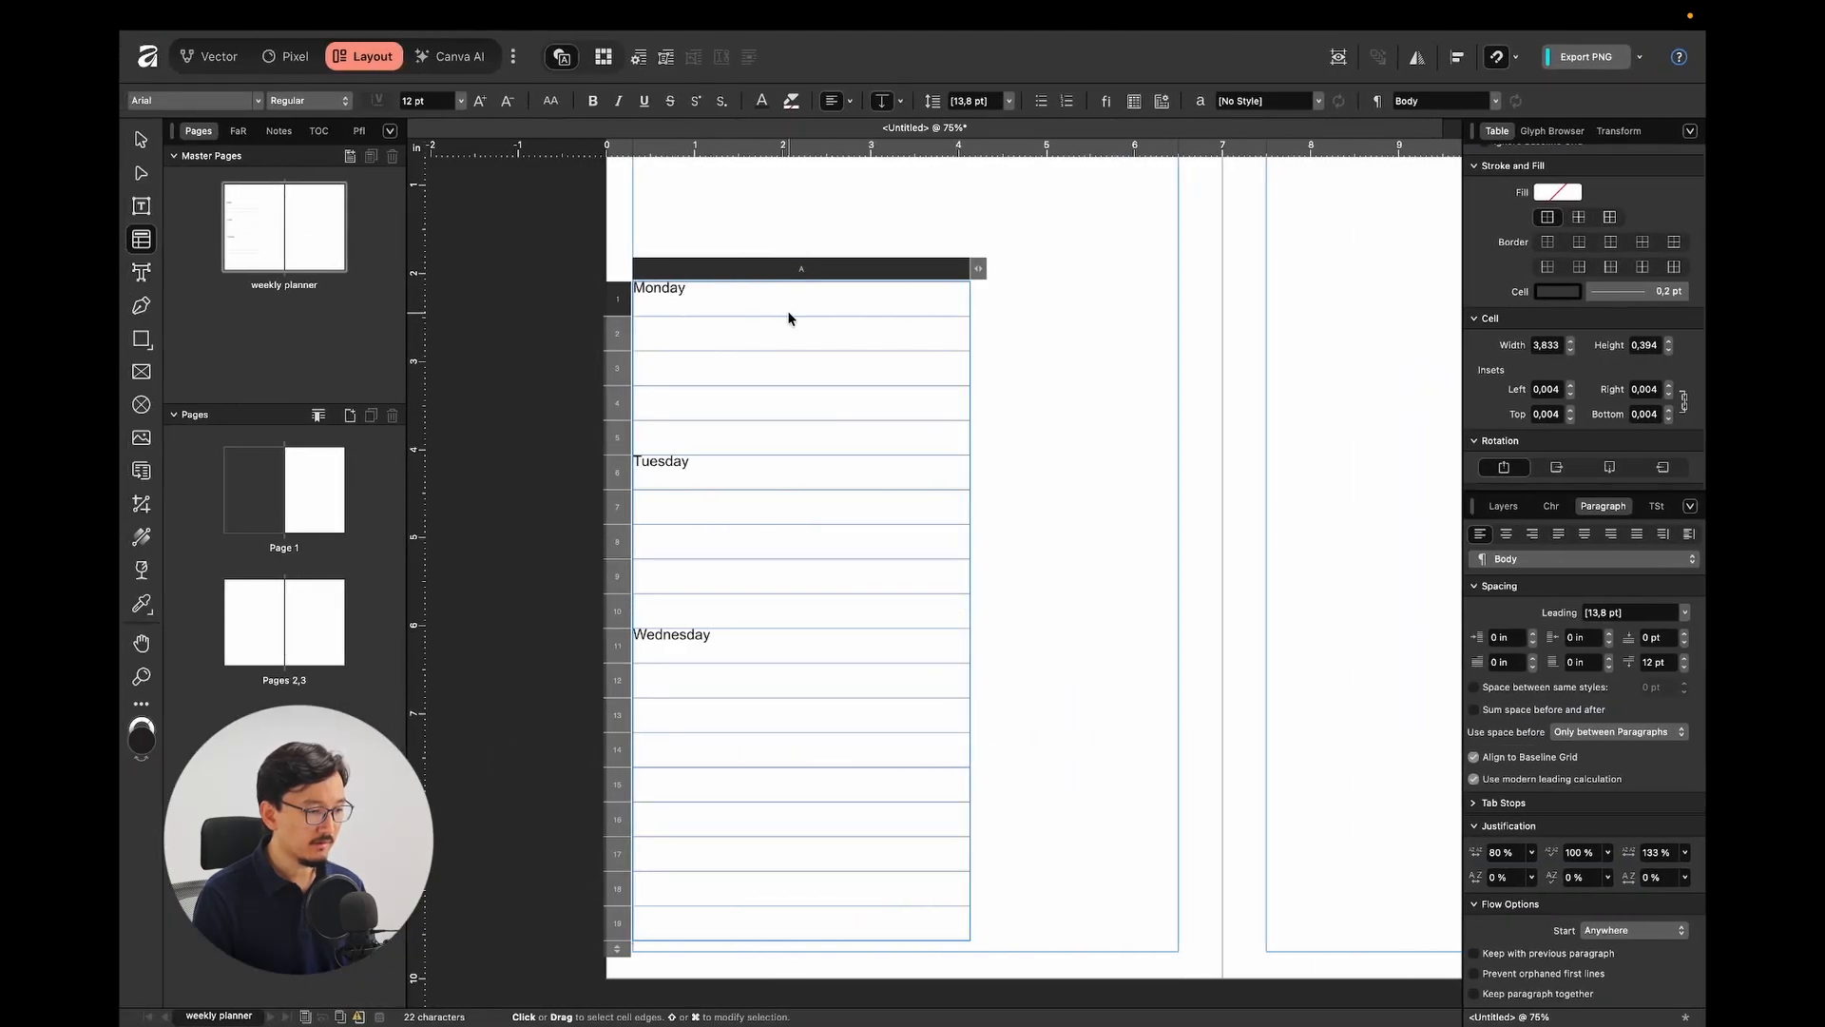
pyautogui.write('1')
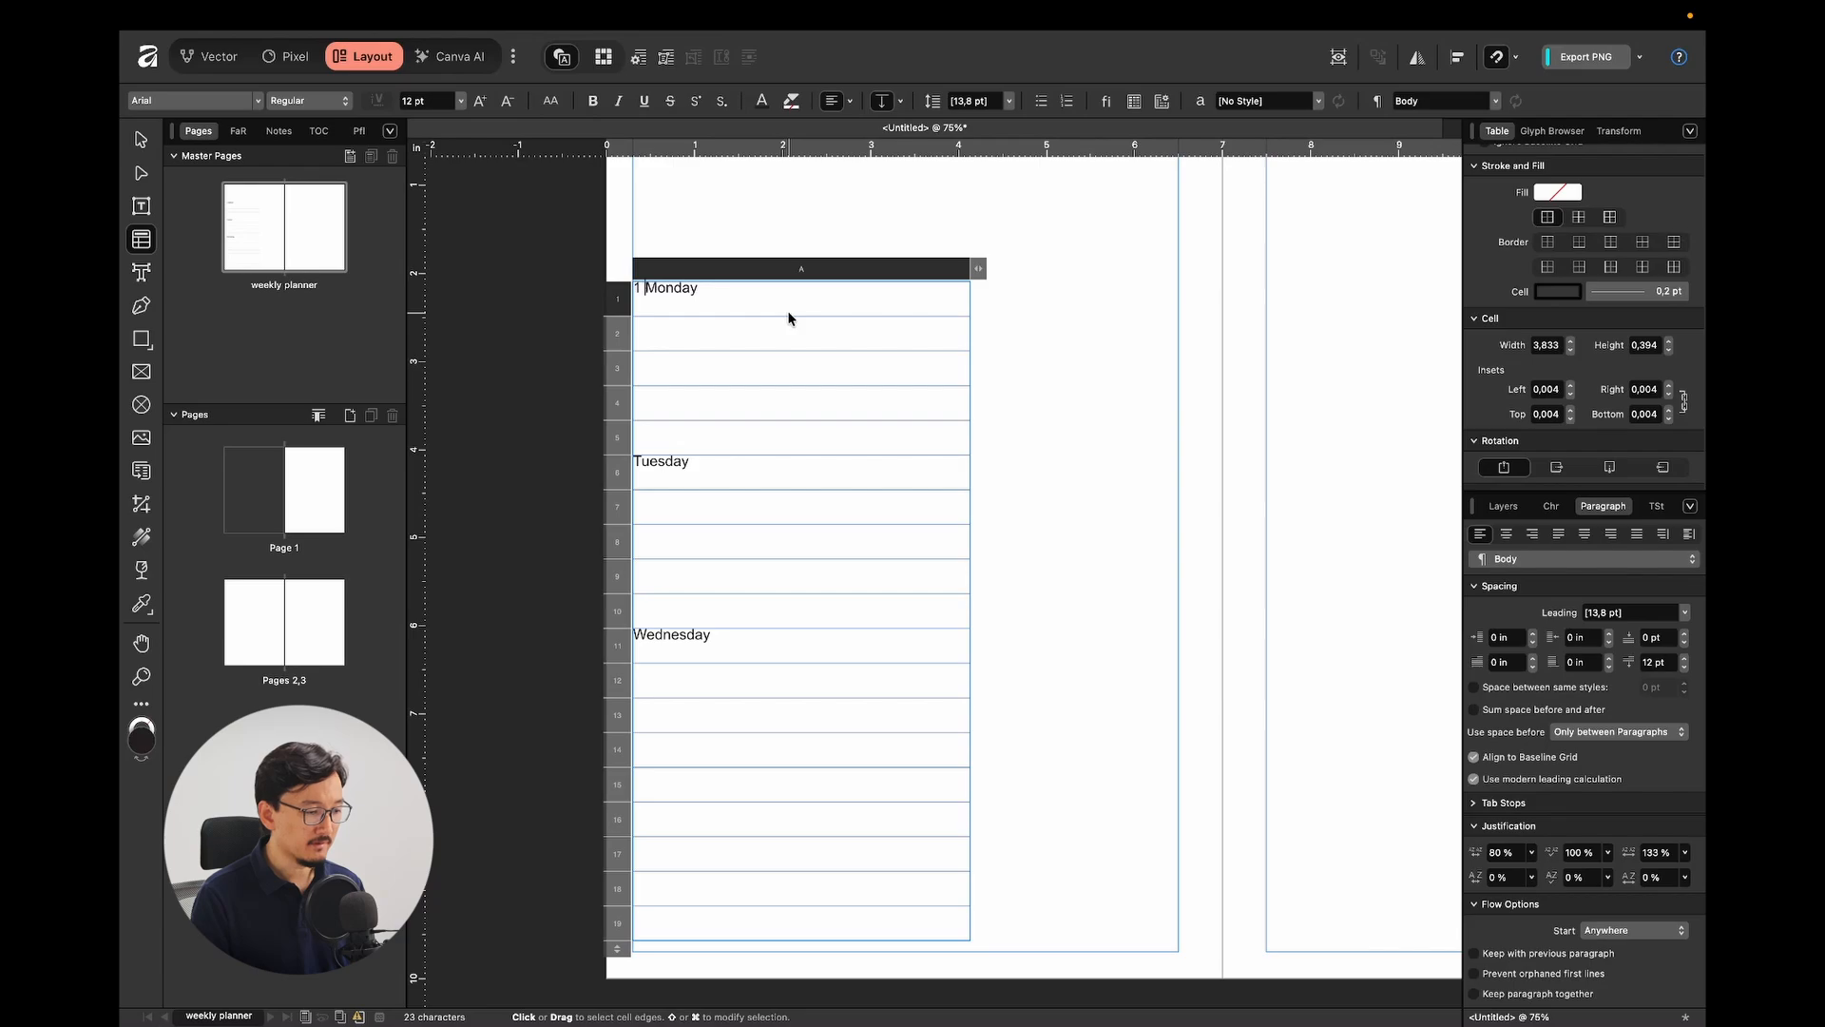
pyautogui.click(656, 463)
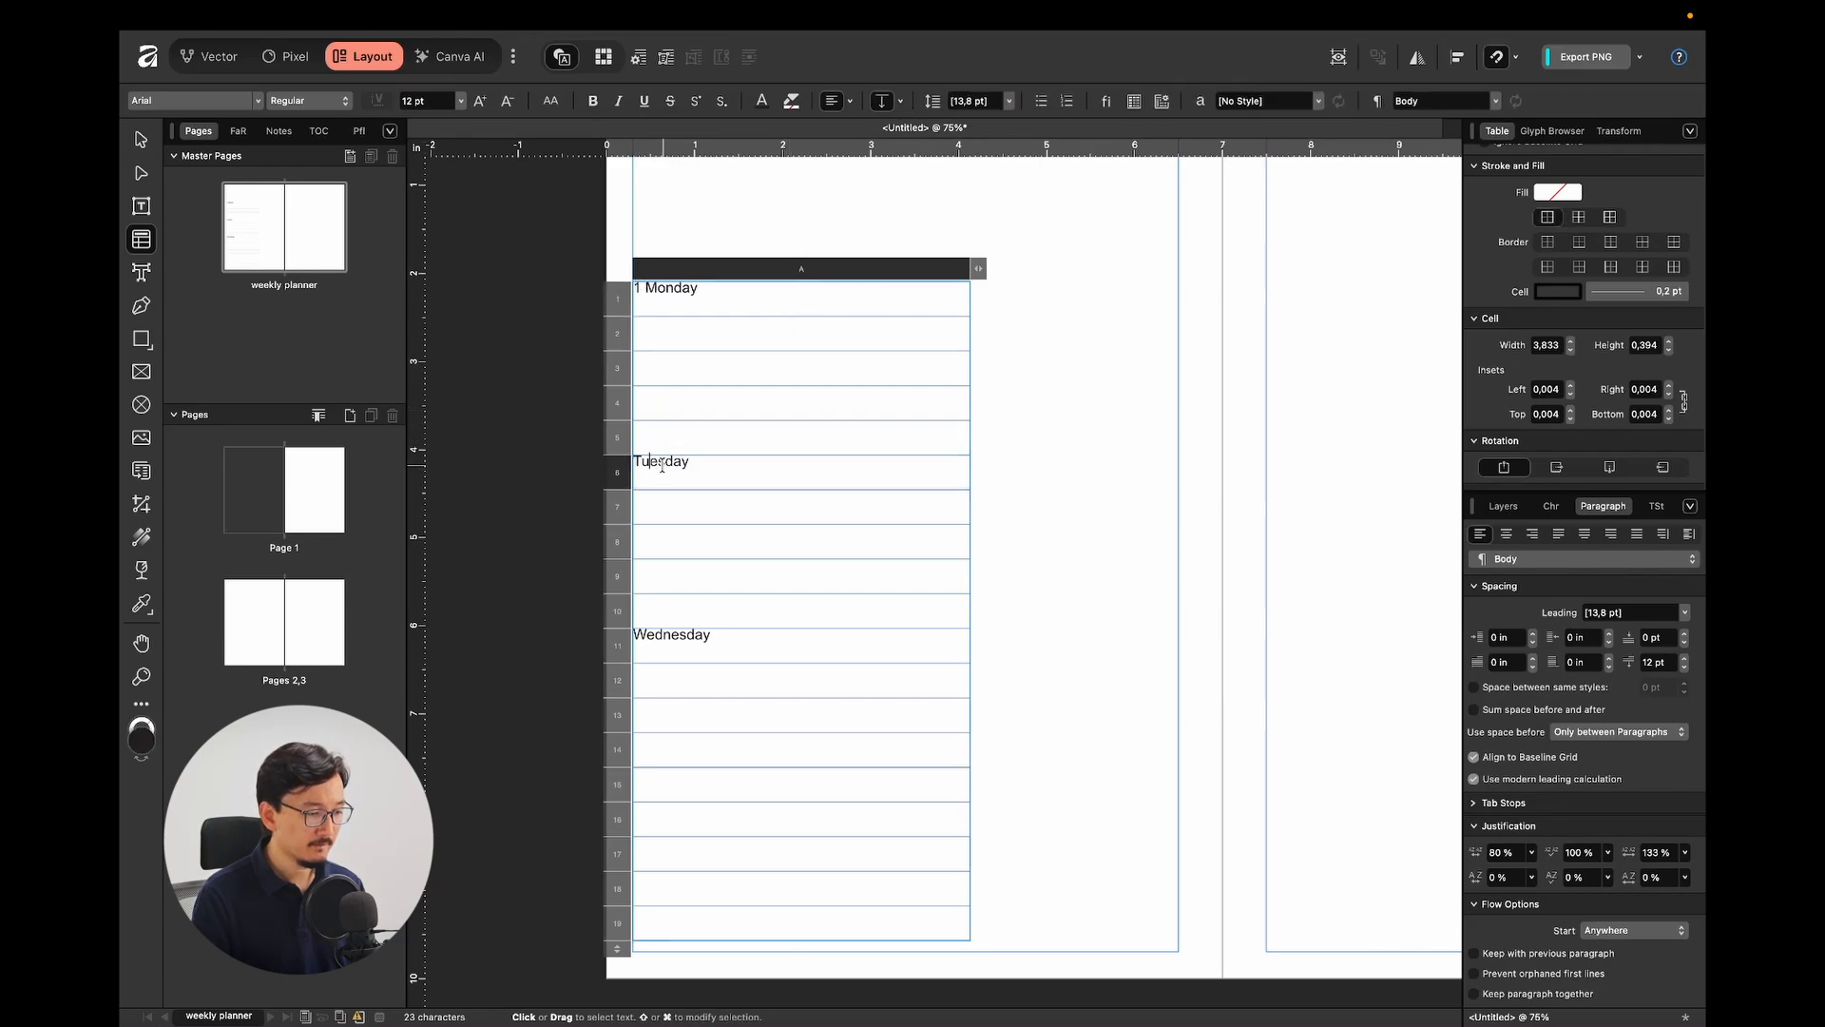
pyautogui.write('2')
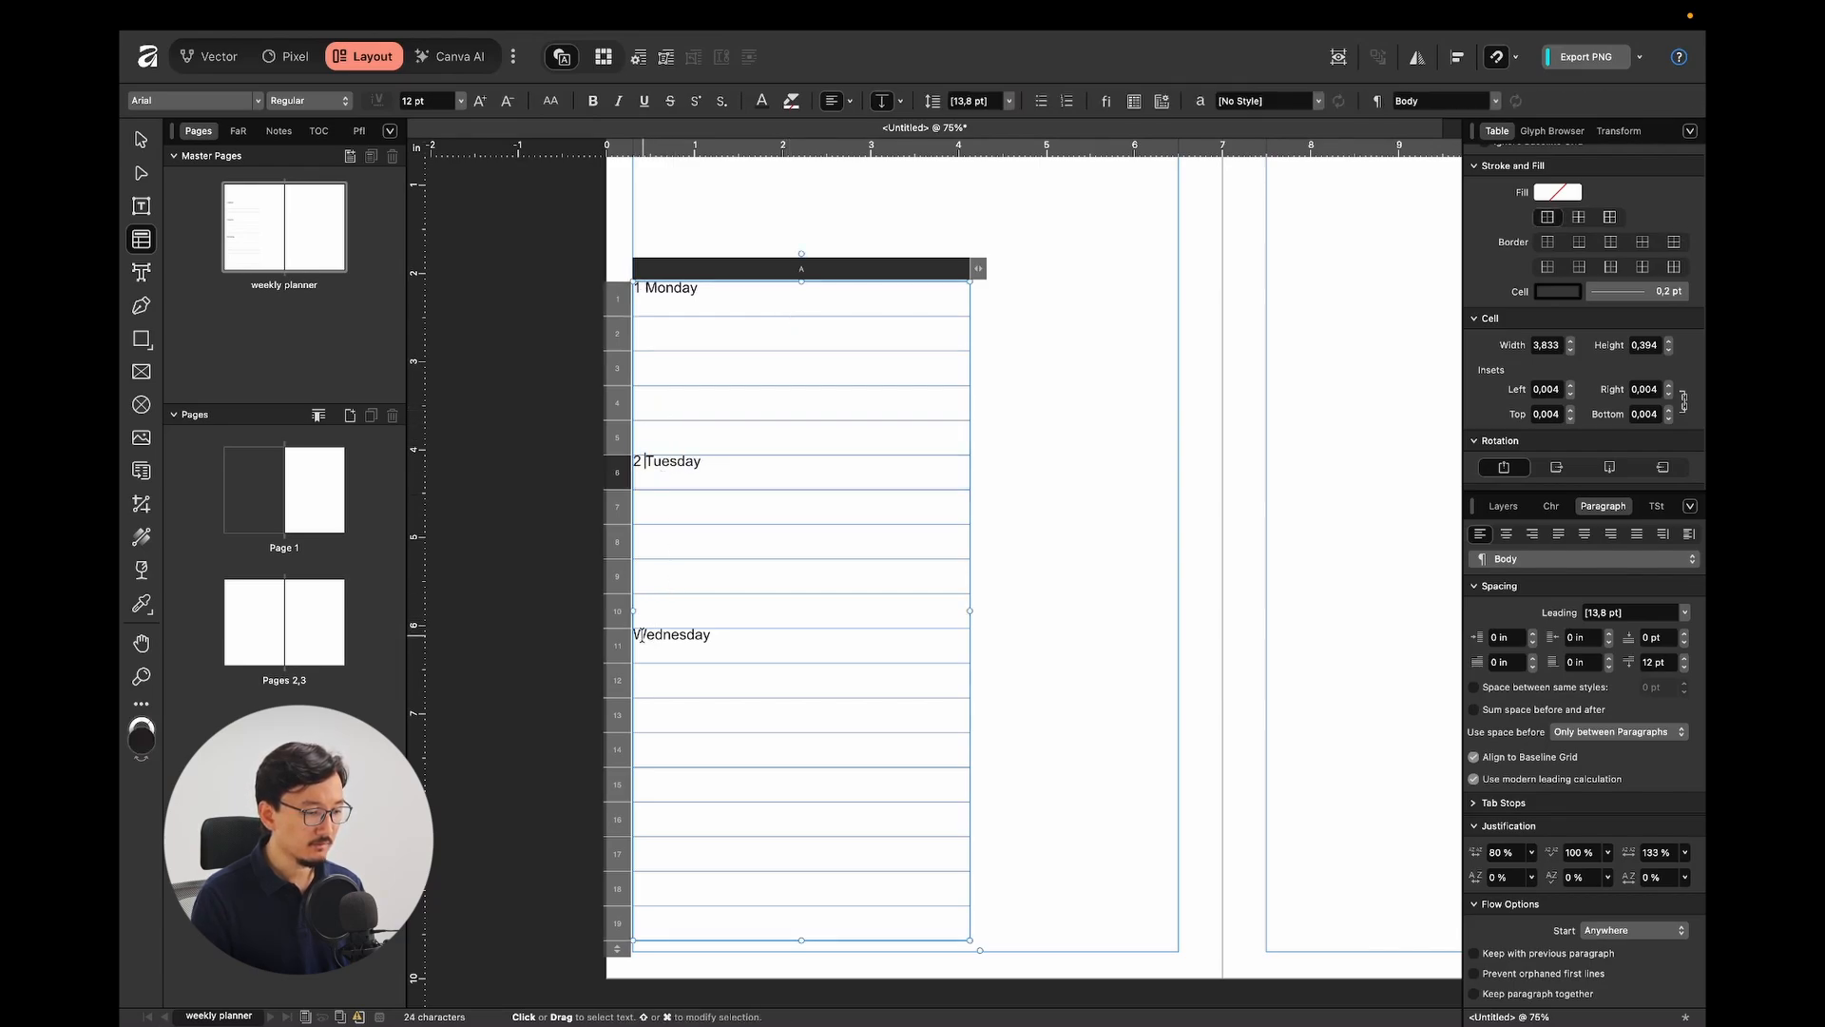
pyautogui.click(635, 635)
pyautogui.write('3')
pyautogui.press('Escape')
pyautogui.press('Escape')
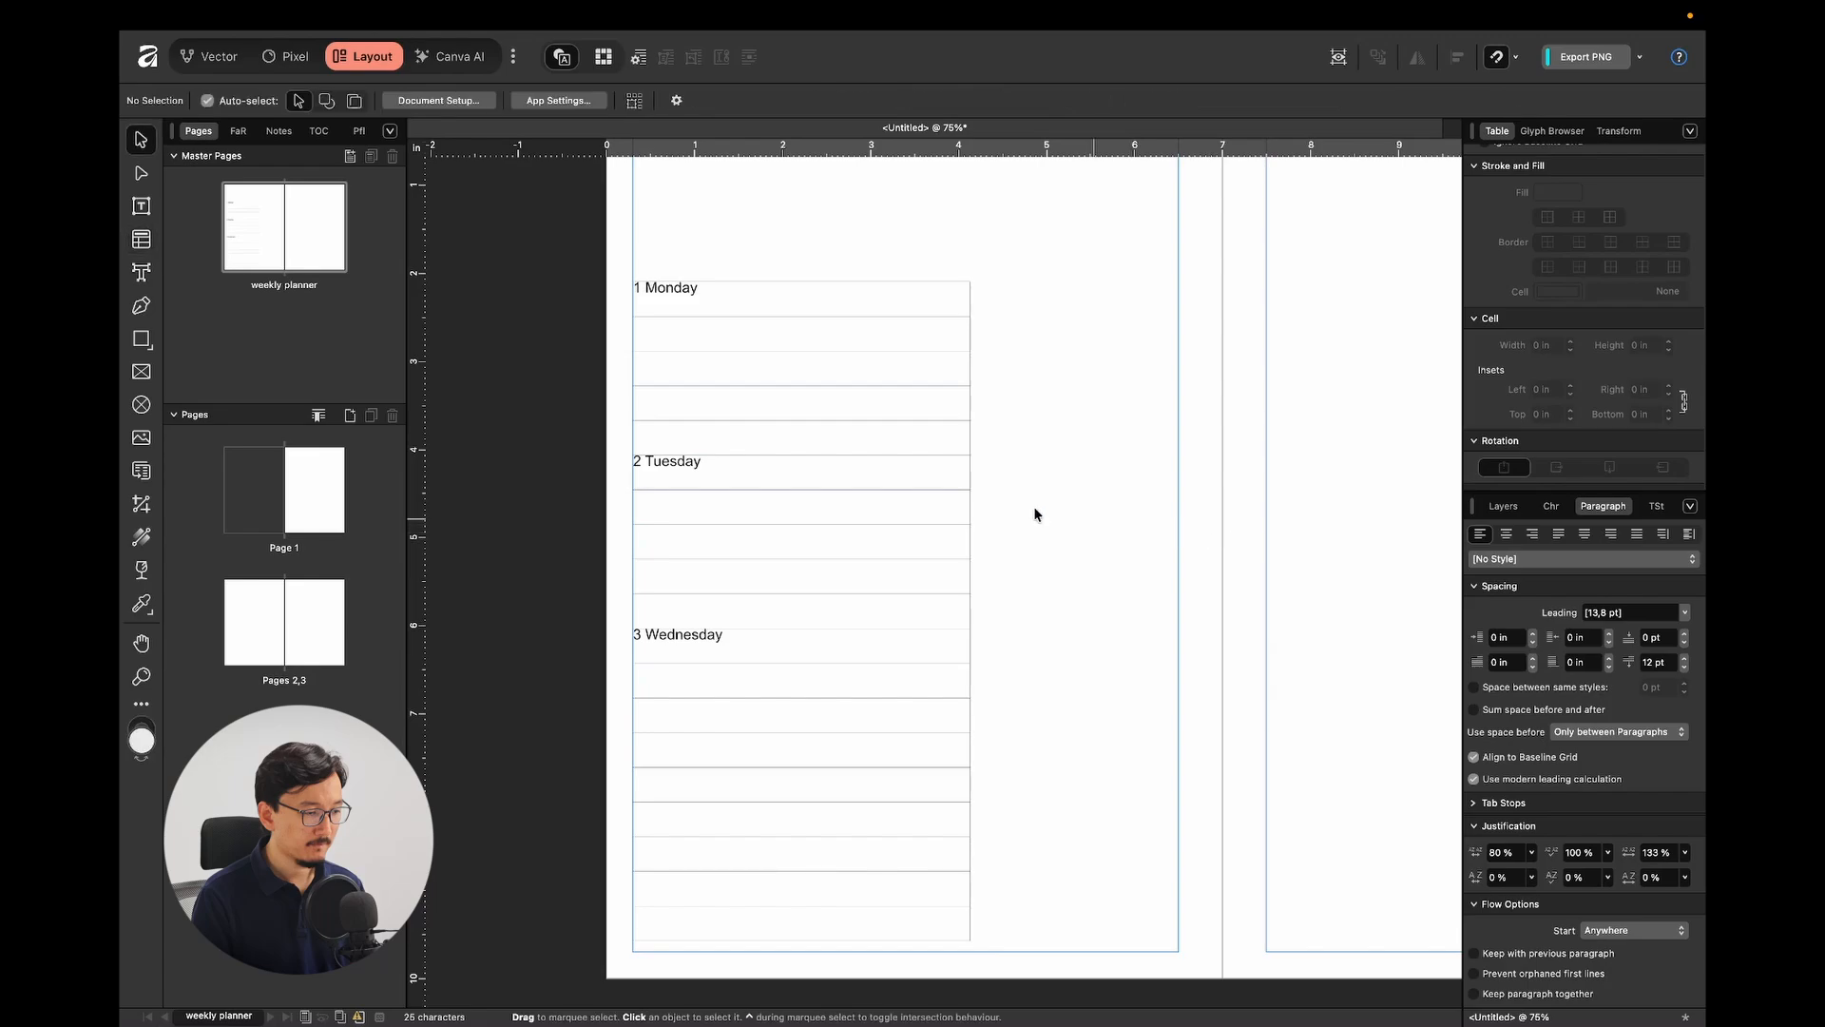
# Widen the table toward the spine to about 6.2 in, and preview the spread without margin guides.
pyautogui.keyDown('ctrl'); pyautogui.scroll(-5, 926, 489); pyautogui.keyUp('ctrl')
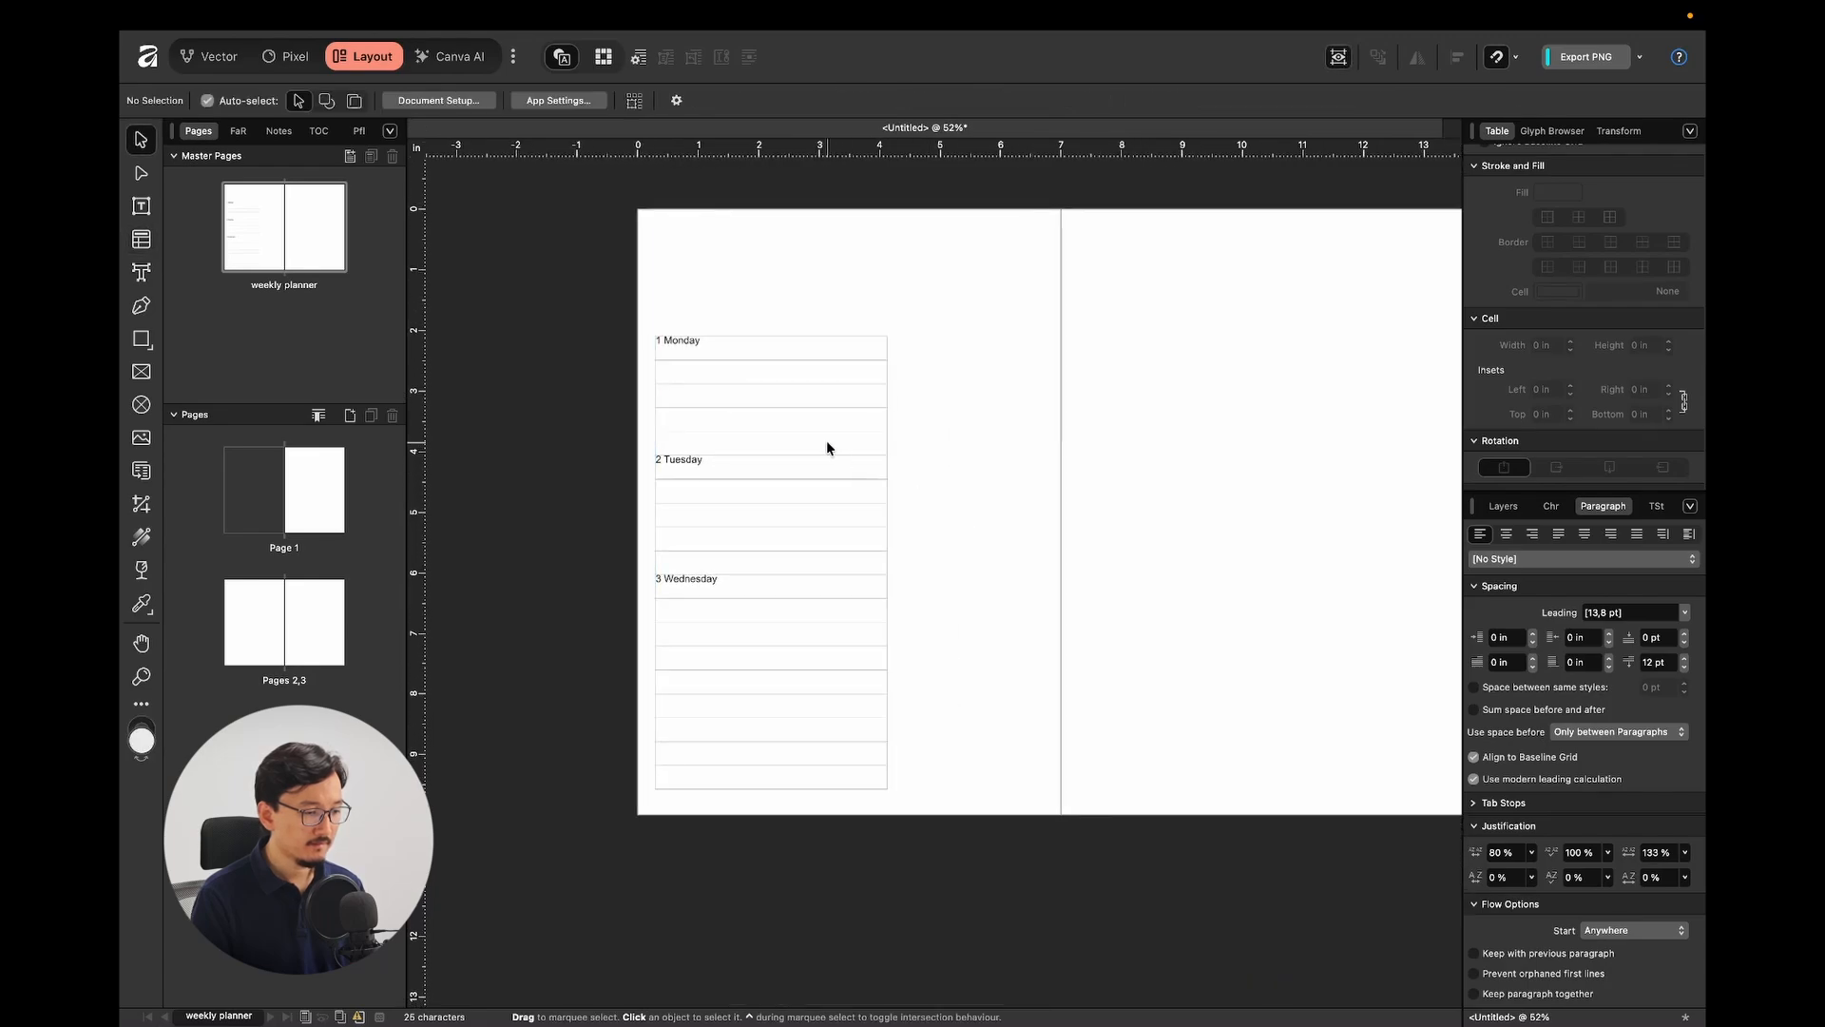
pyautogui.doubleClick(827, 444)
pyautogui.moveTo(886, 564); pyautogui.dragTo(1031, 563)
pyautogui.click(1076, 509)
pyautogui.hotkey('ctrl', 'w')
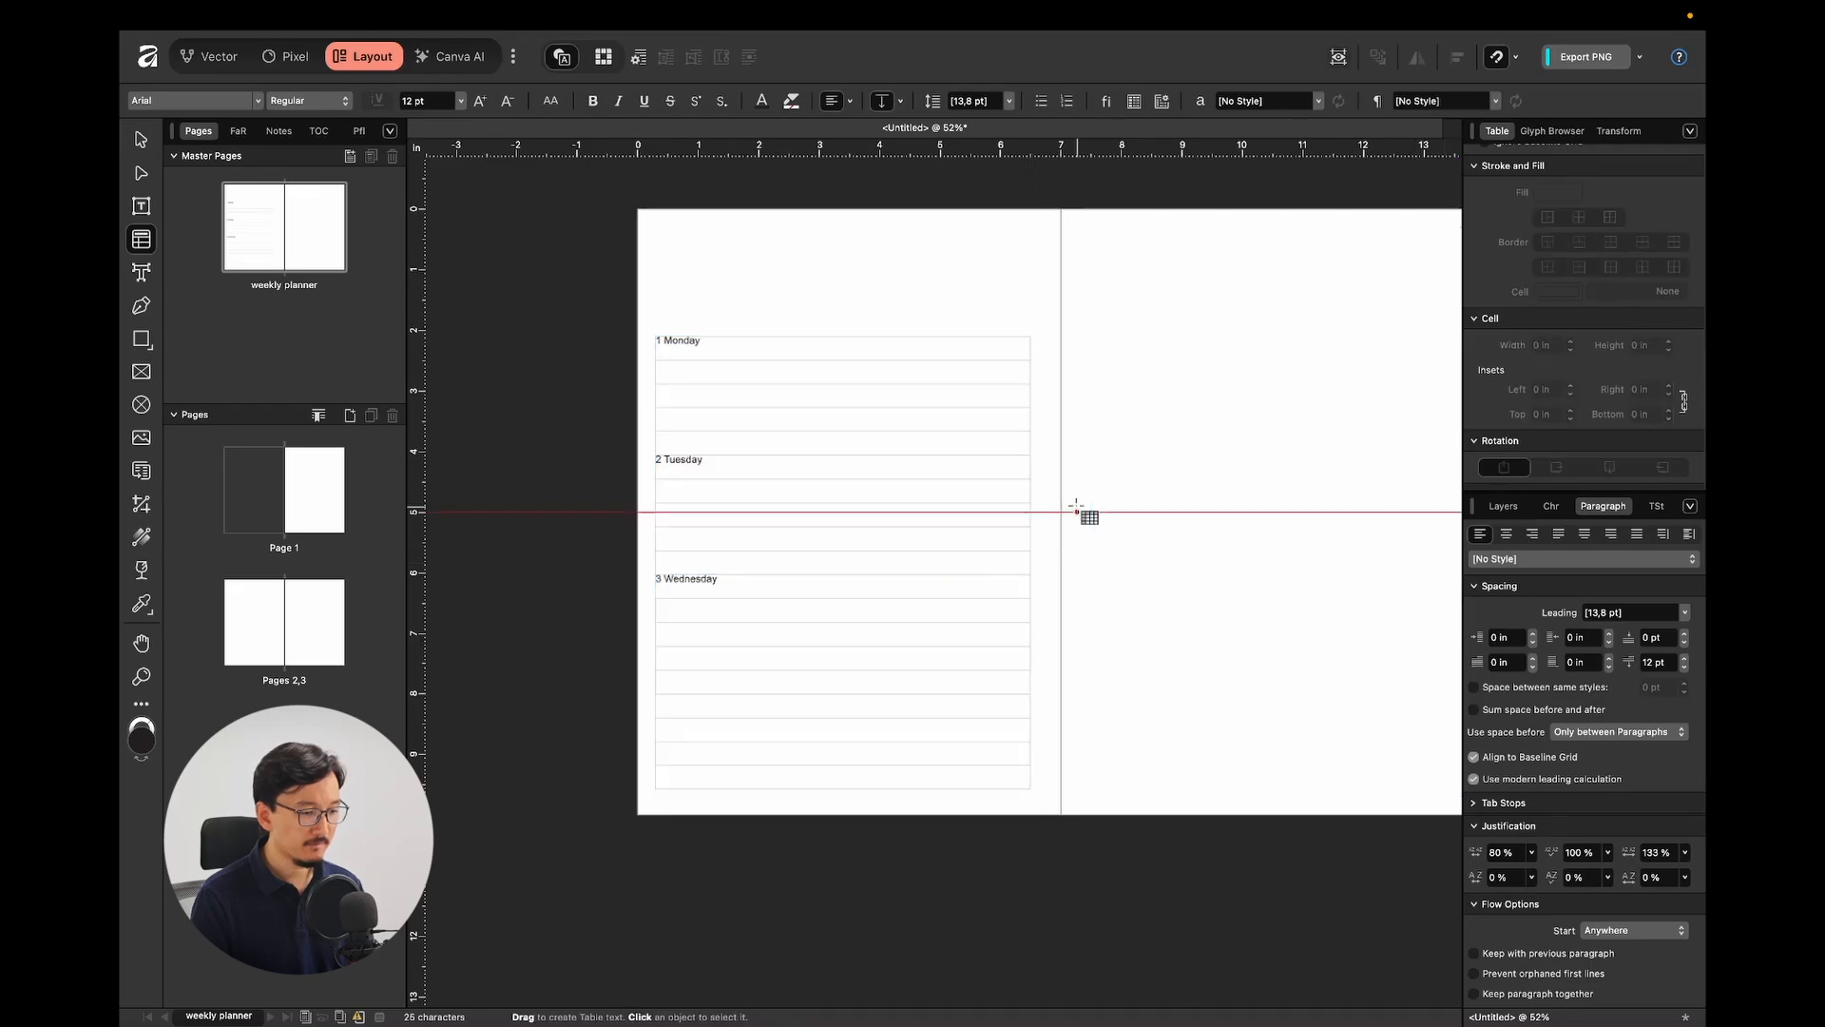
# Narrow the table from its spine side to about 5.93 in wide, and deselect it.
pyautogui.scroll(3, 1019, 421)
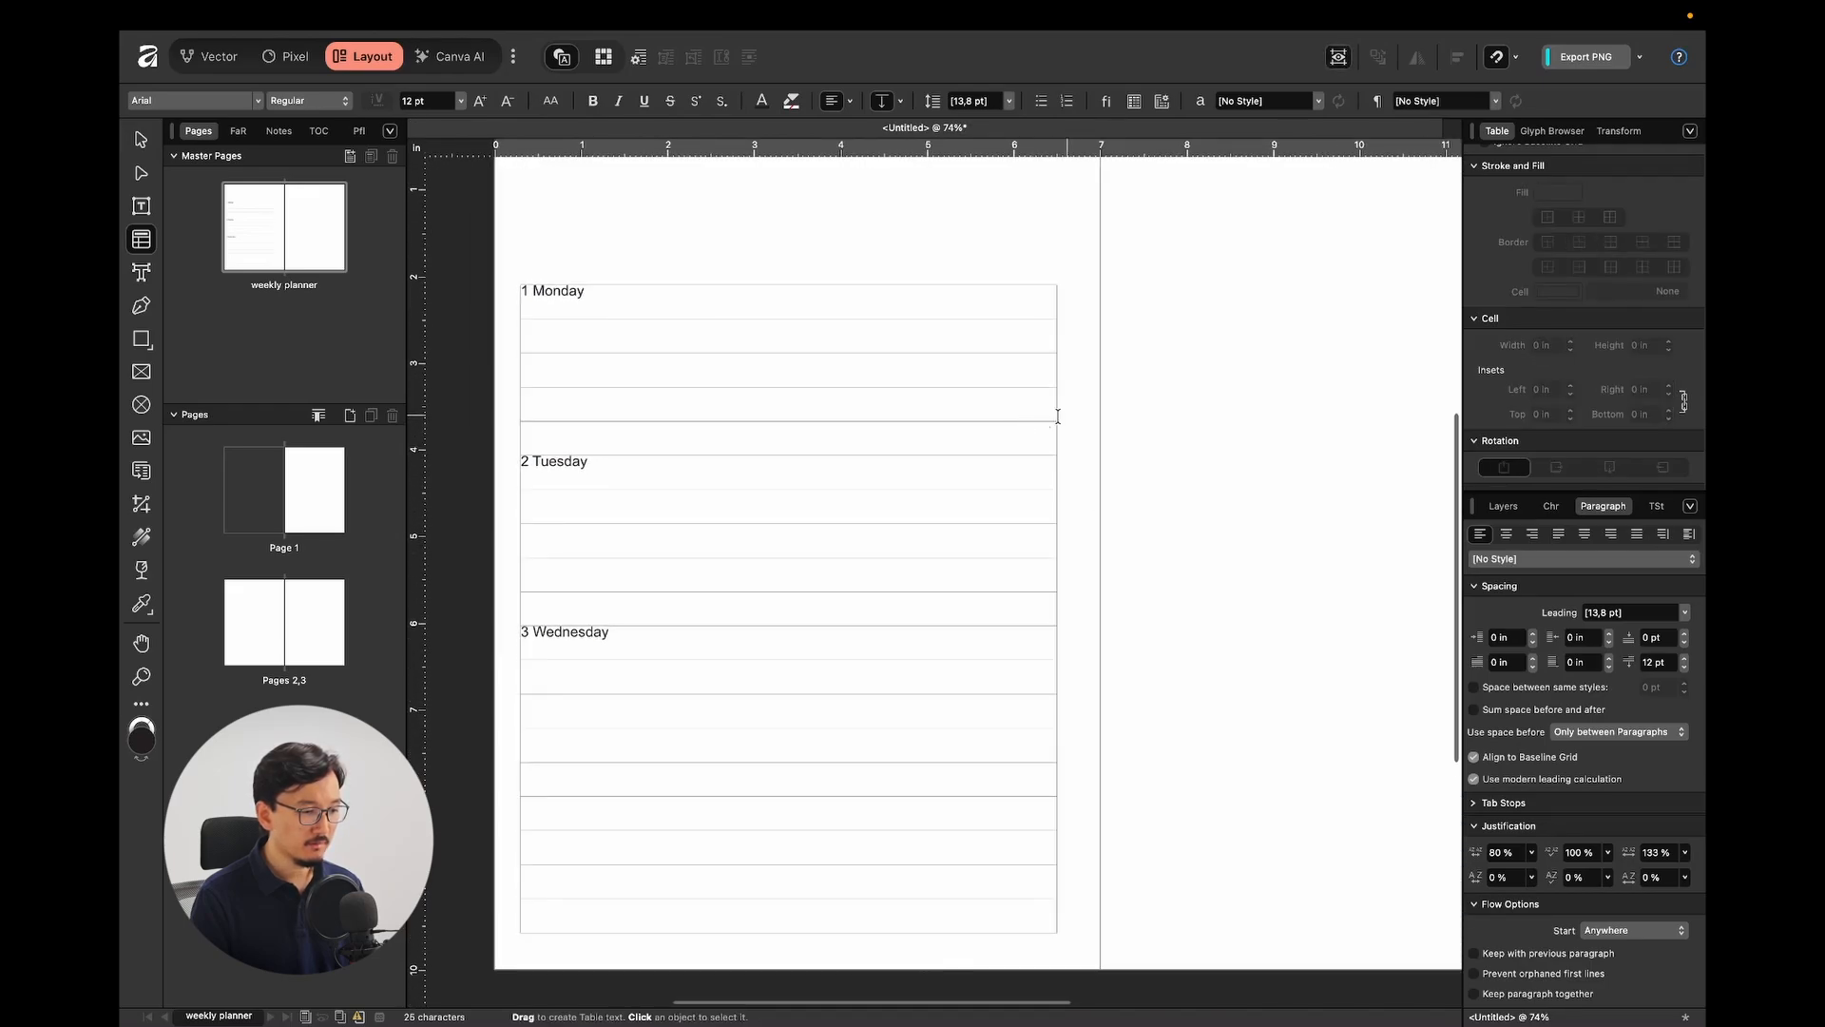
pyautogui.click(1057, 421)
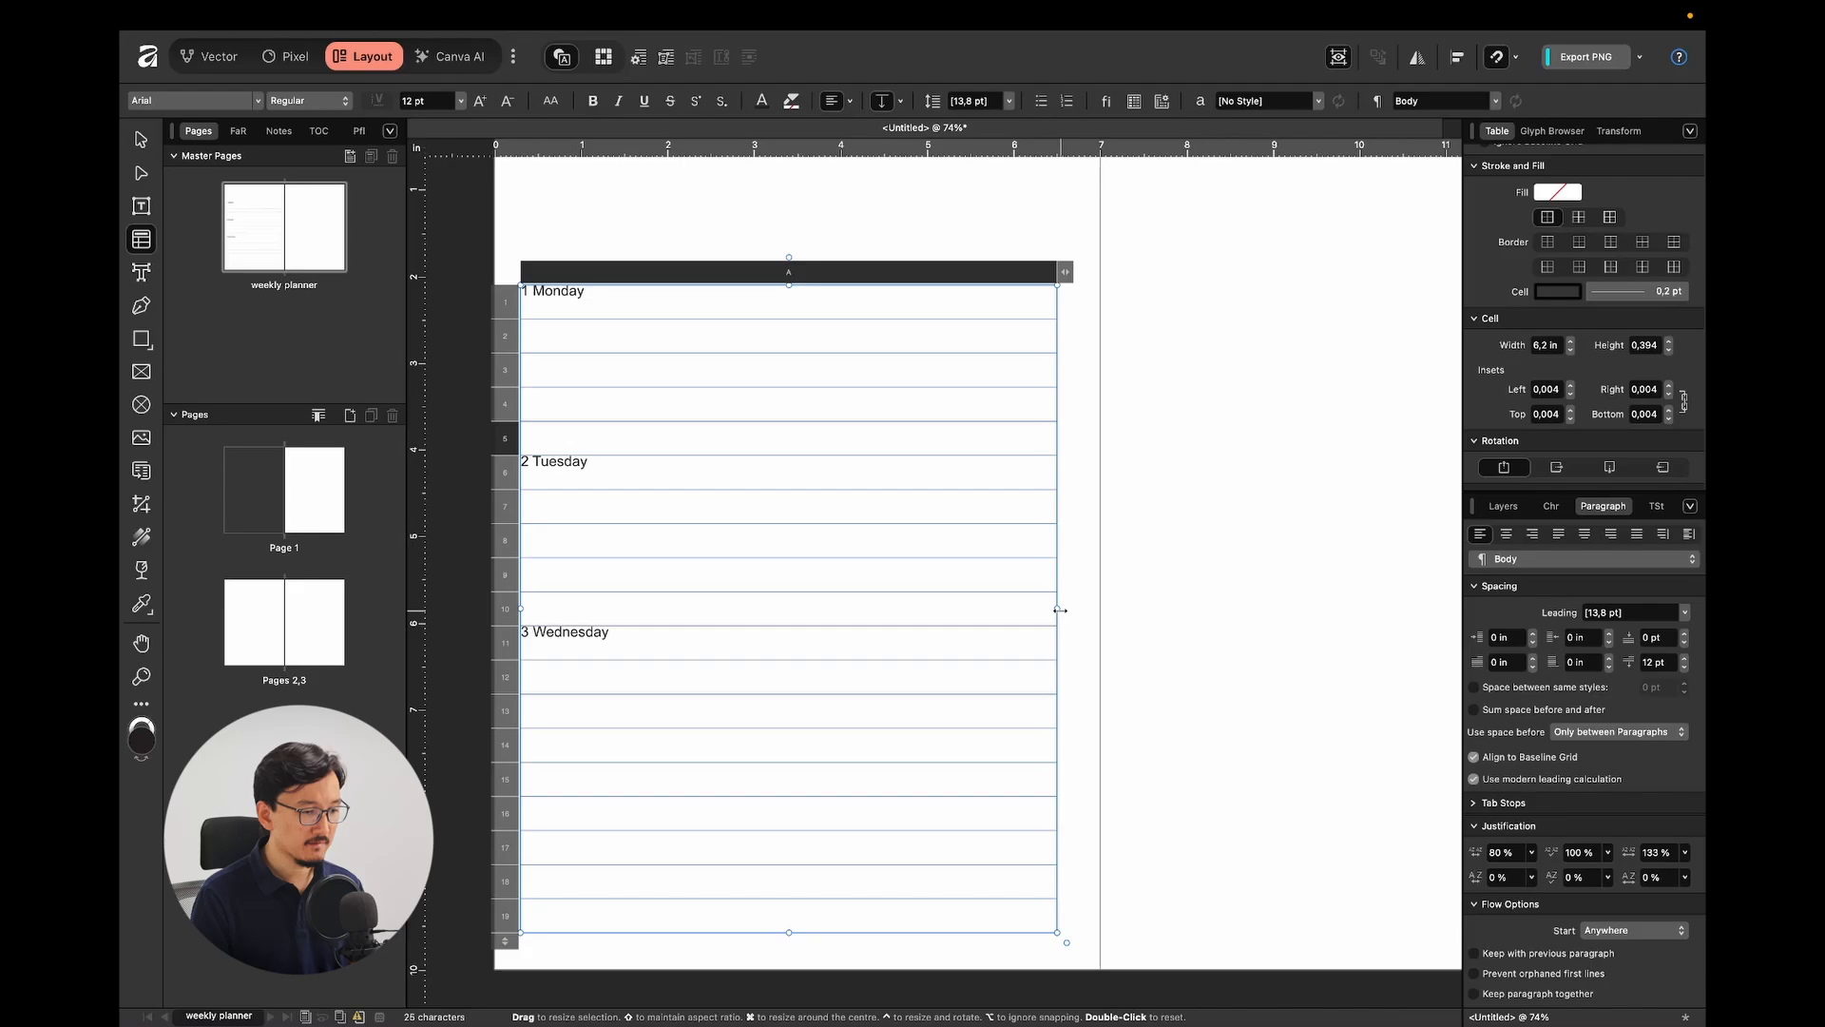
pyautogui.moveTo(1058, 610); pyautogui.dragTo(1033, 609)
pyautogui.scroll(2, 872, 346)
pyautogui.hscroll(-2, 871, 346)
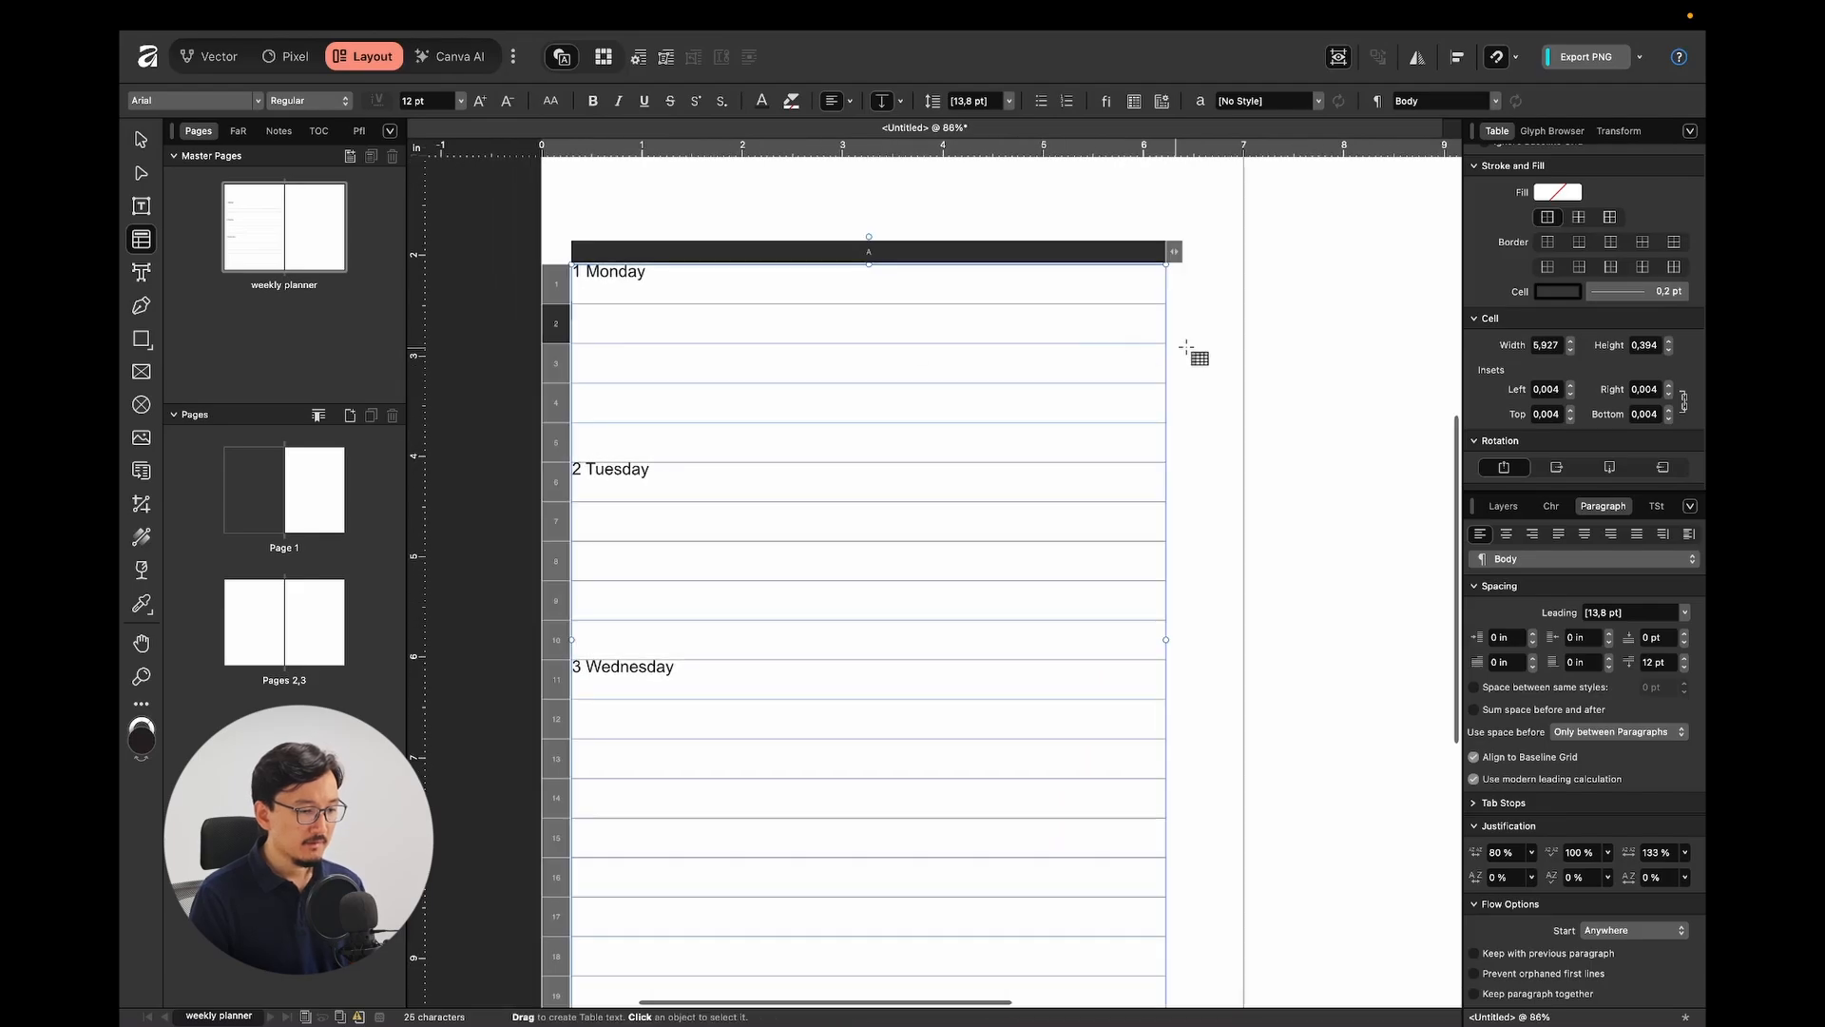
pyautogui.click(1222, 344)
# Set the font of the whole table's text to Raleway, and deselect the table.
pyautogui.press('v')
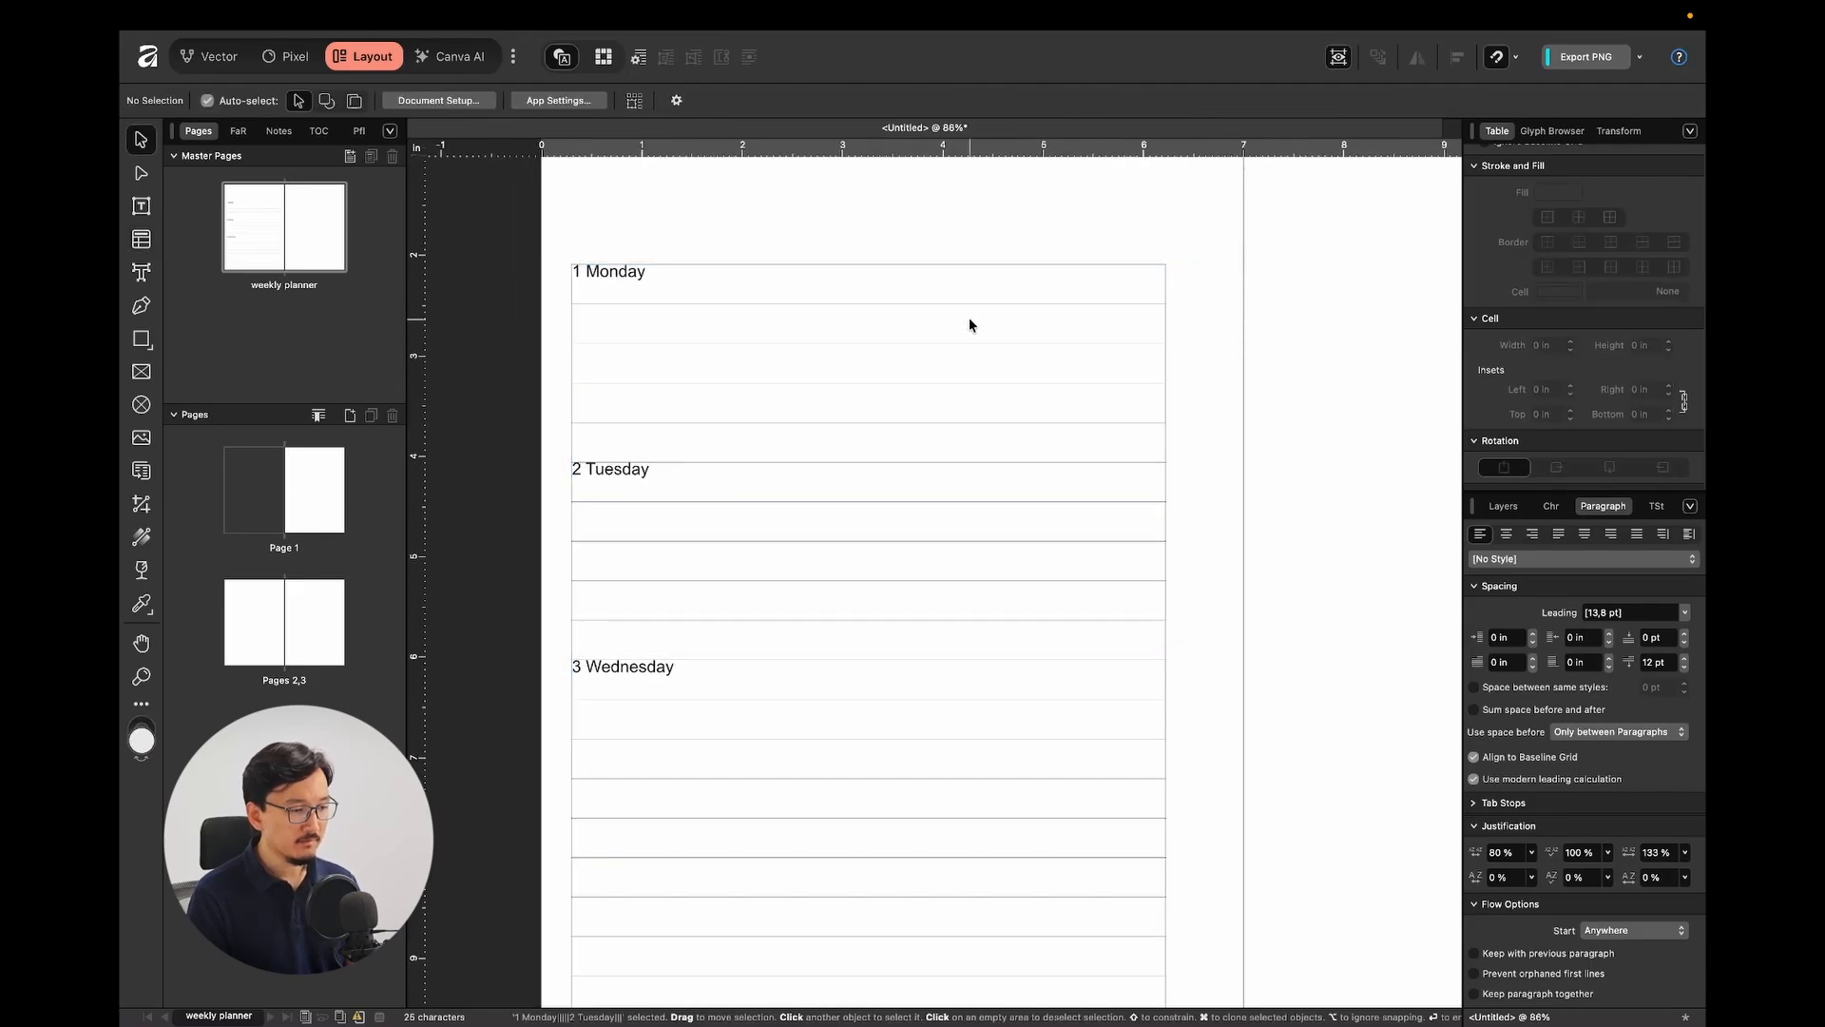
pyautogui.click(970, 325)
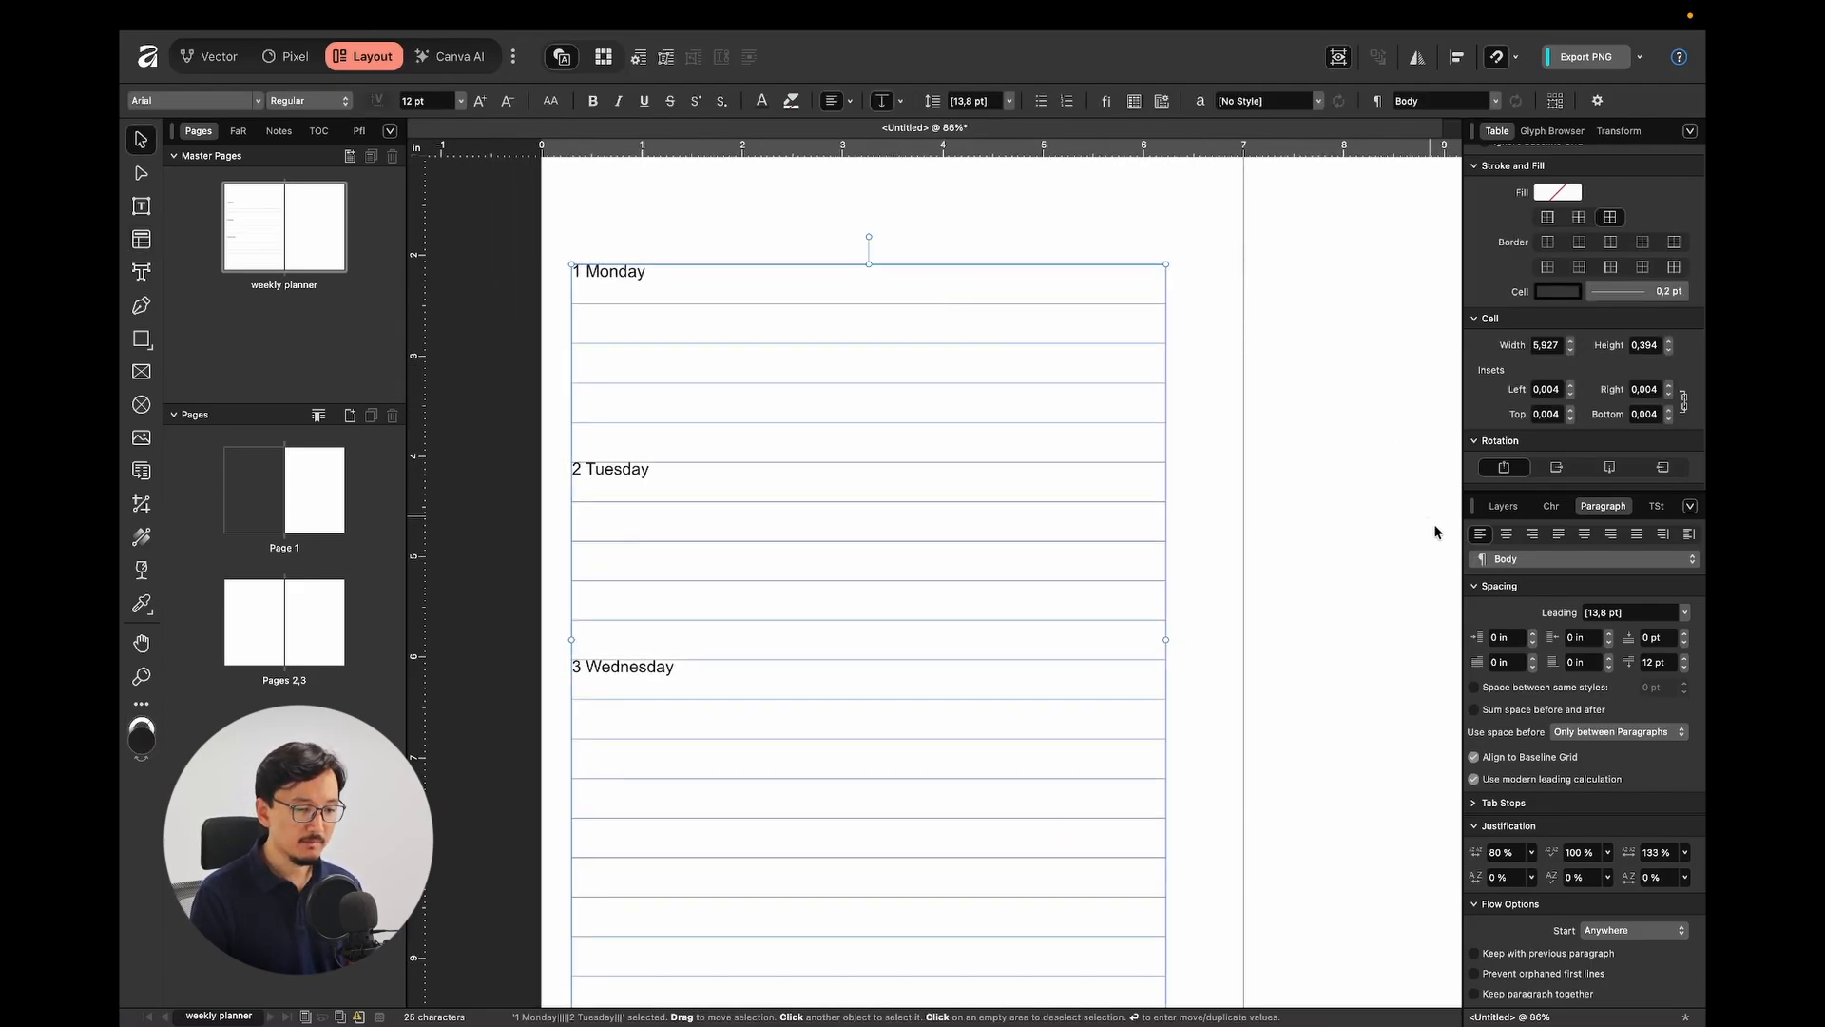
pyautogui.click(1547, 510)
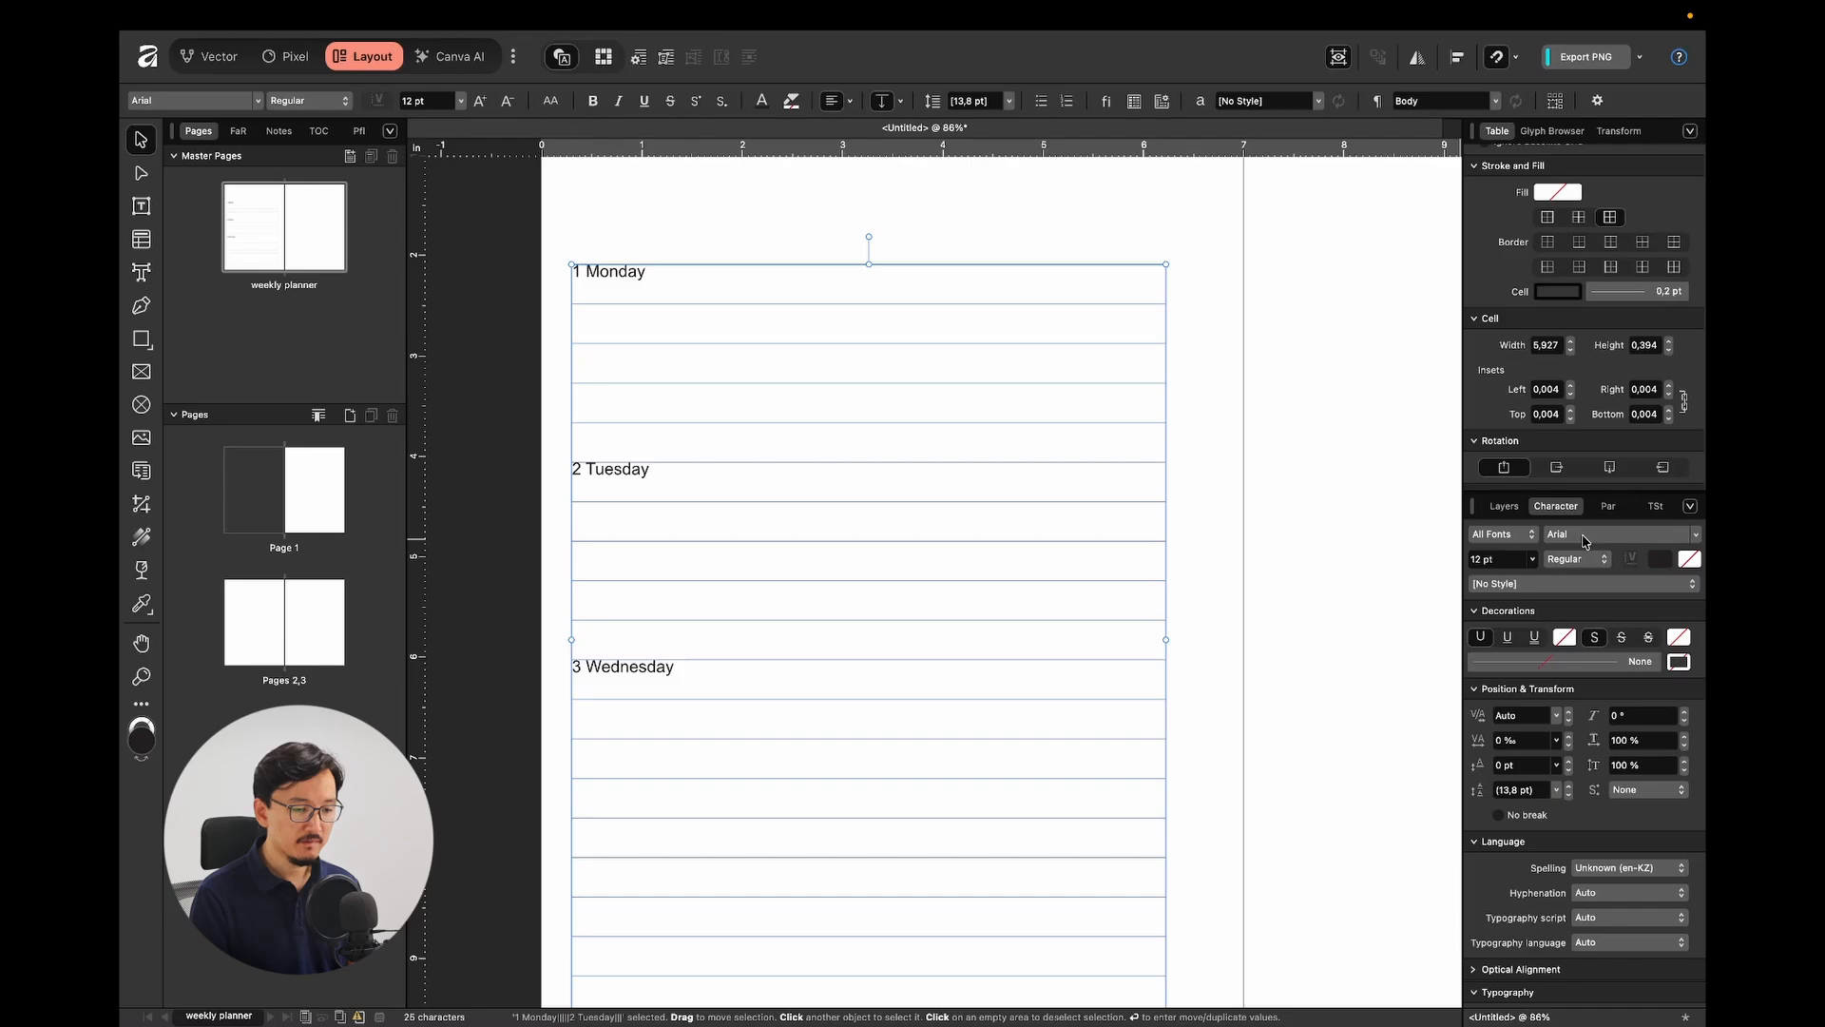
pyautogui.click(1584, 535)
pyautogui.write('Raleway')
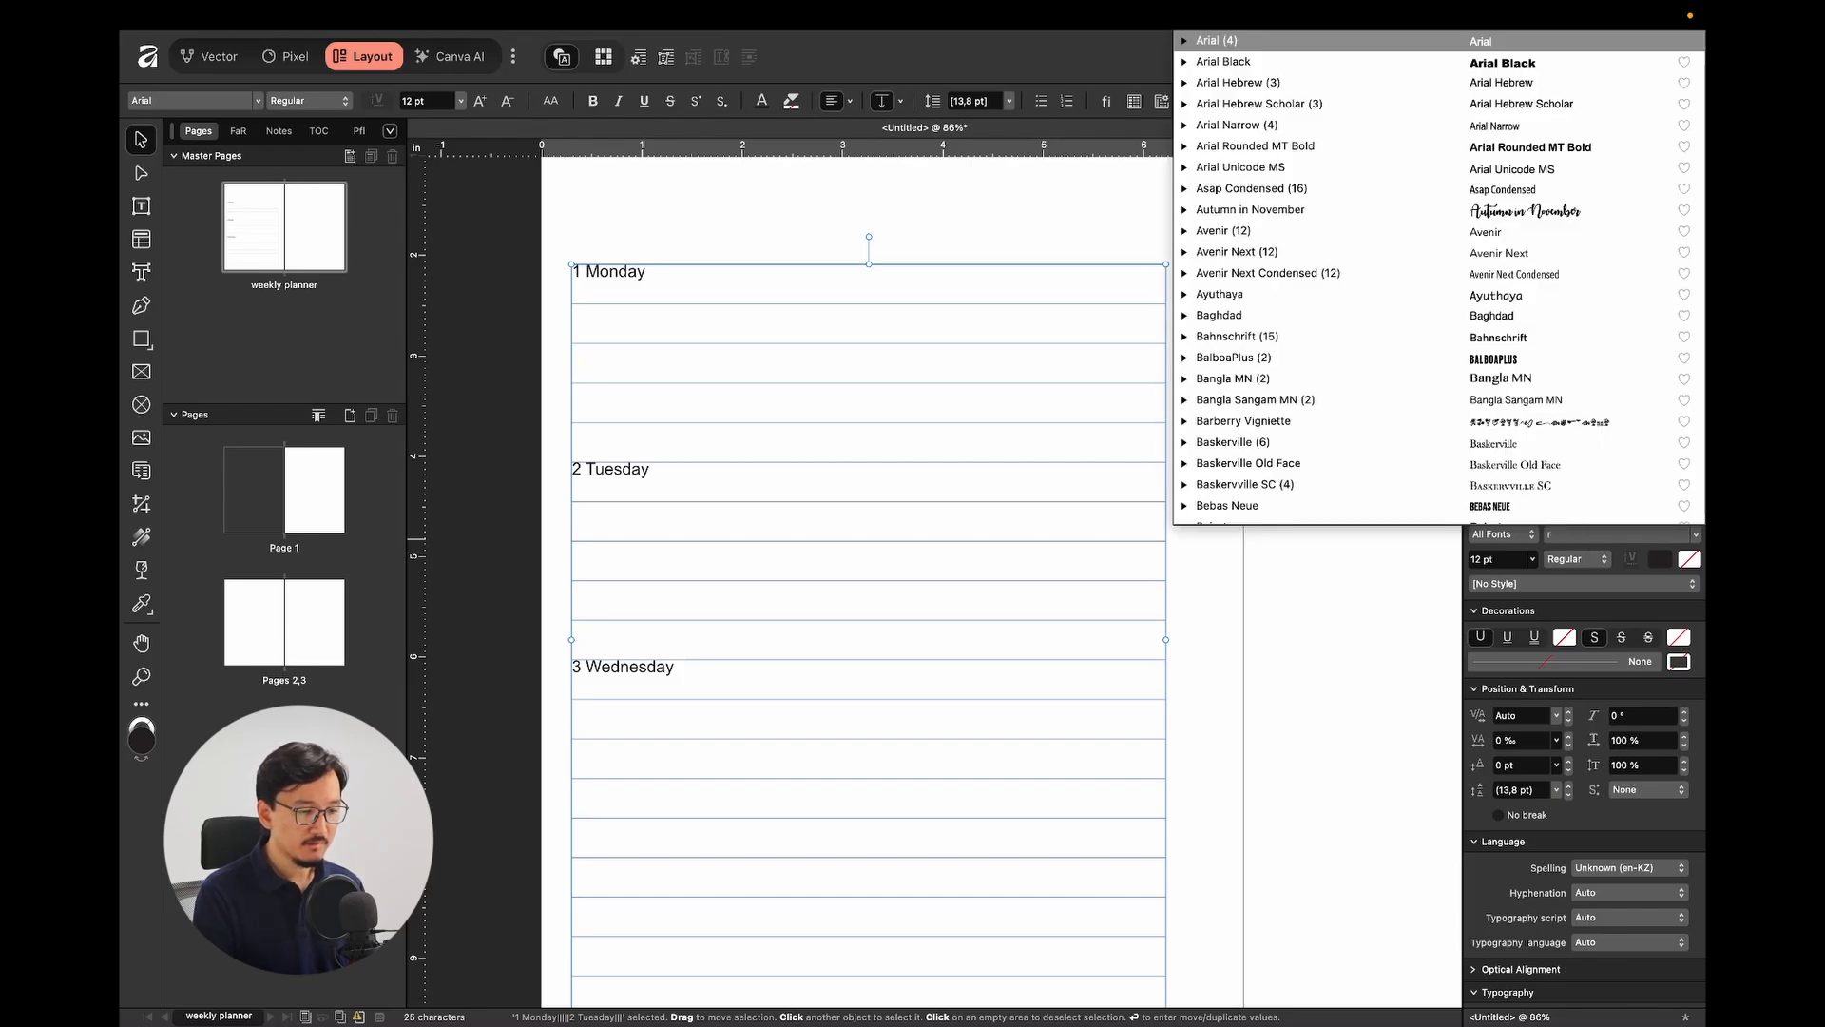
pyautogui.click(1502, 564)
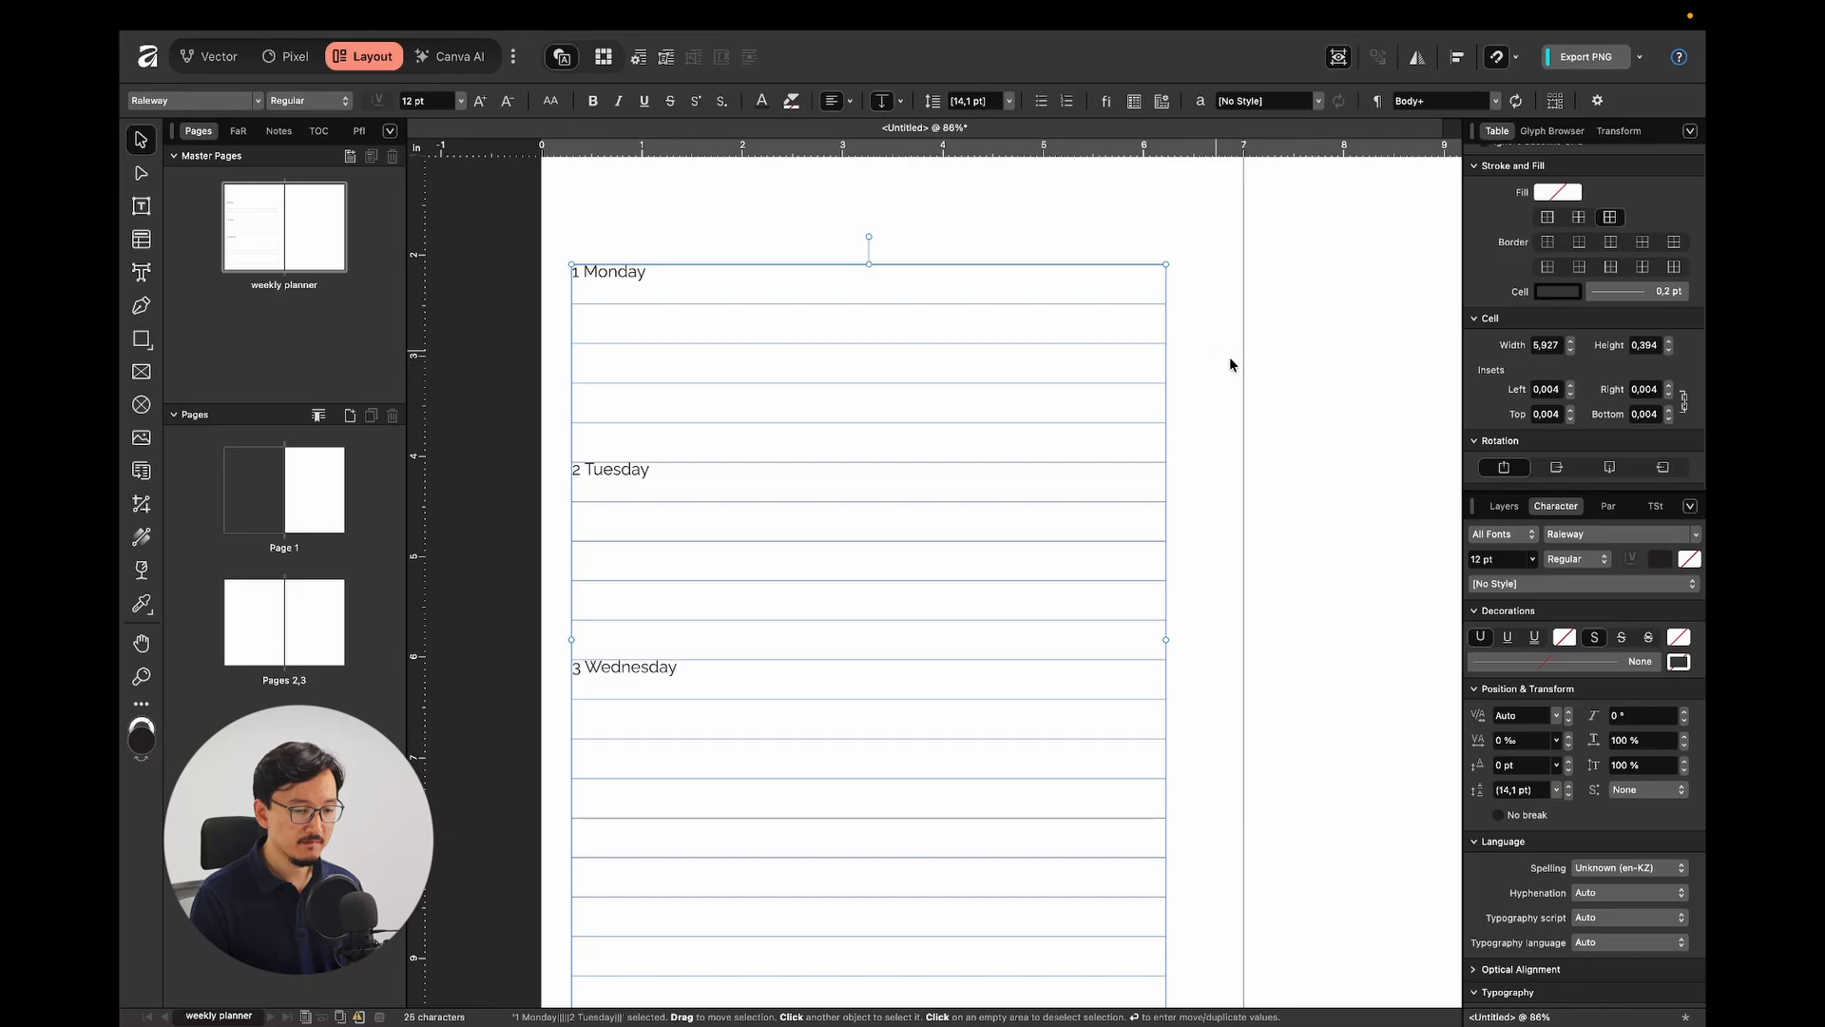
pyautogui.click(1221, 321)
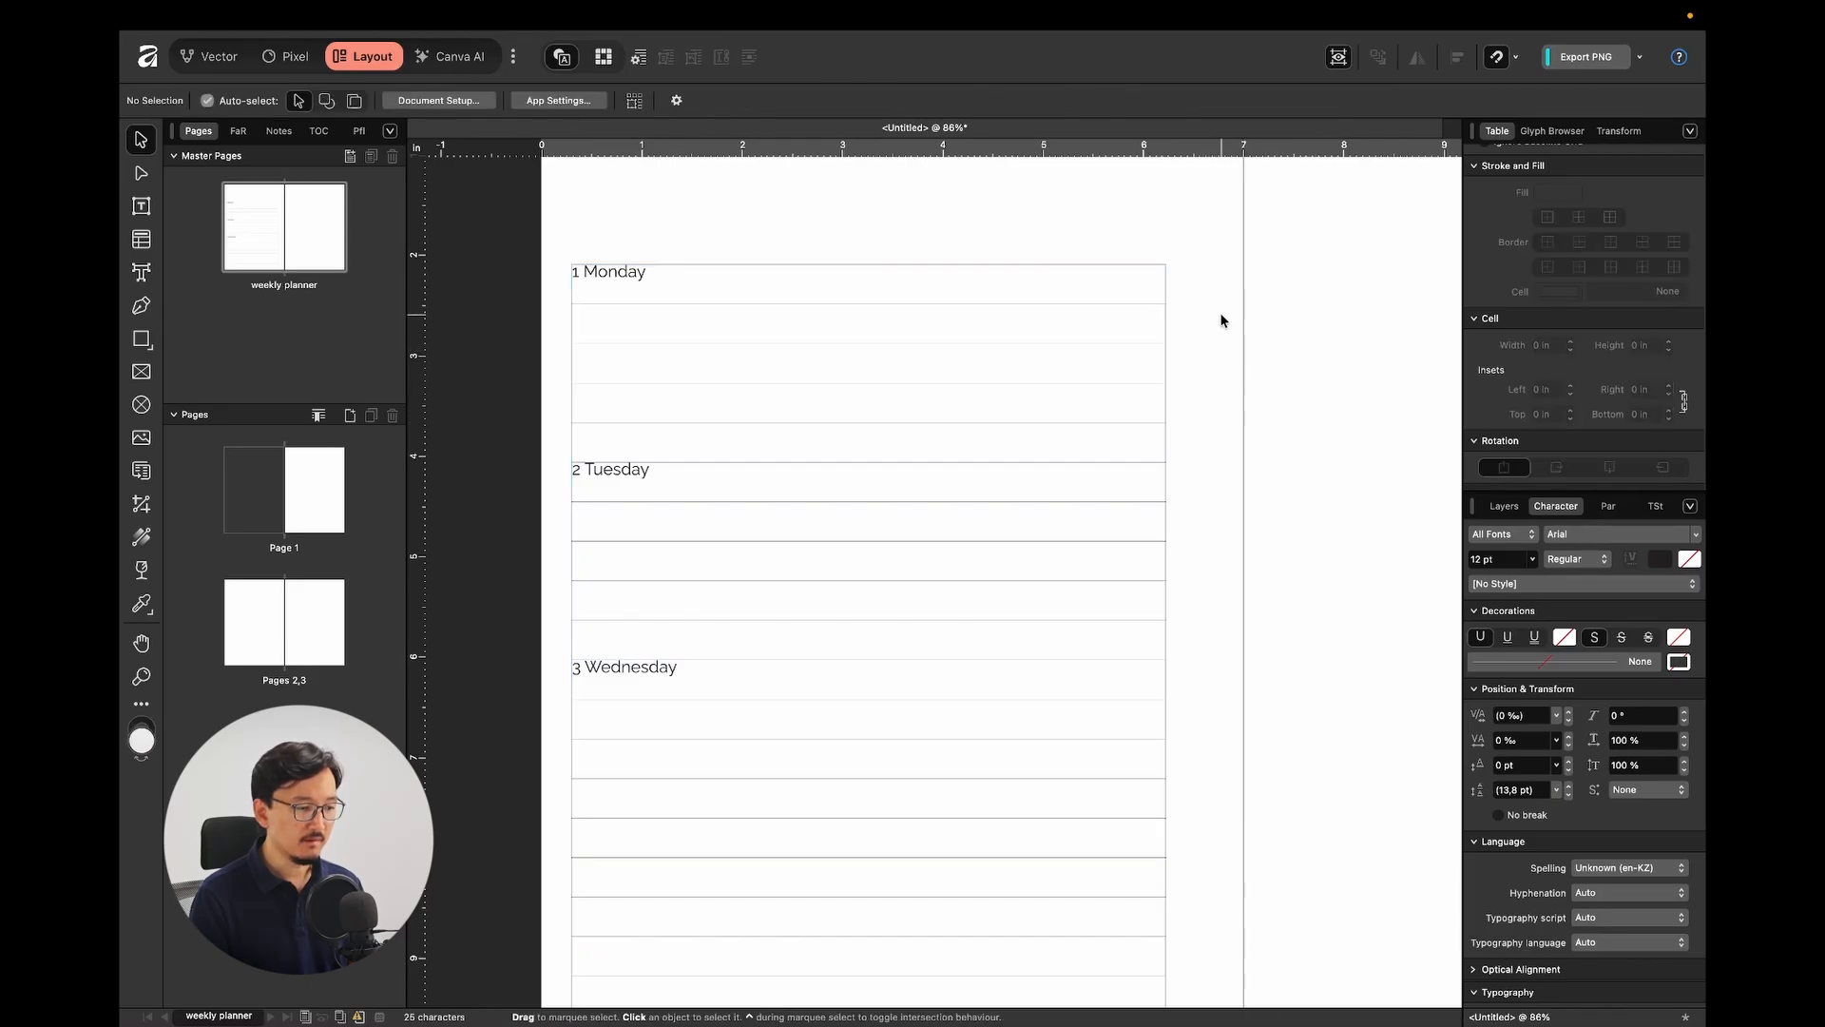
# Replace the ordinary space between "1" and "Monday" with an Em Space.
pyautogui.click(590, 276)
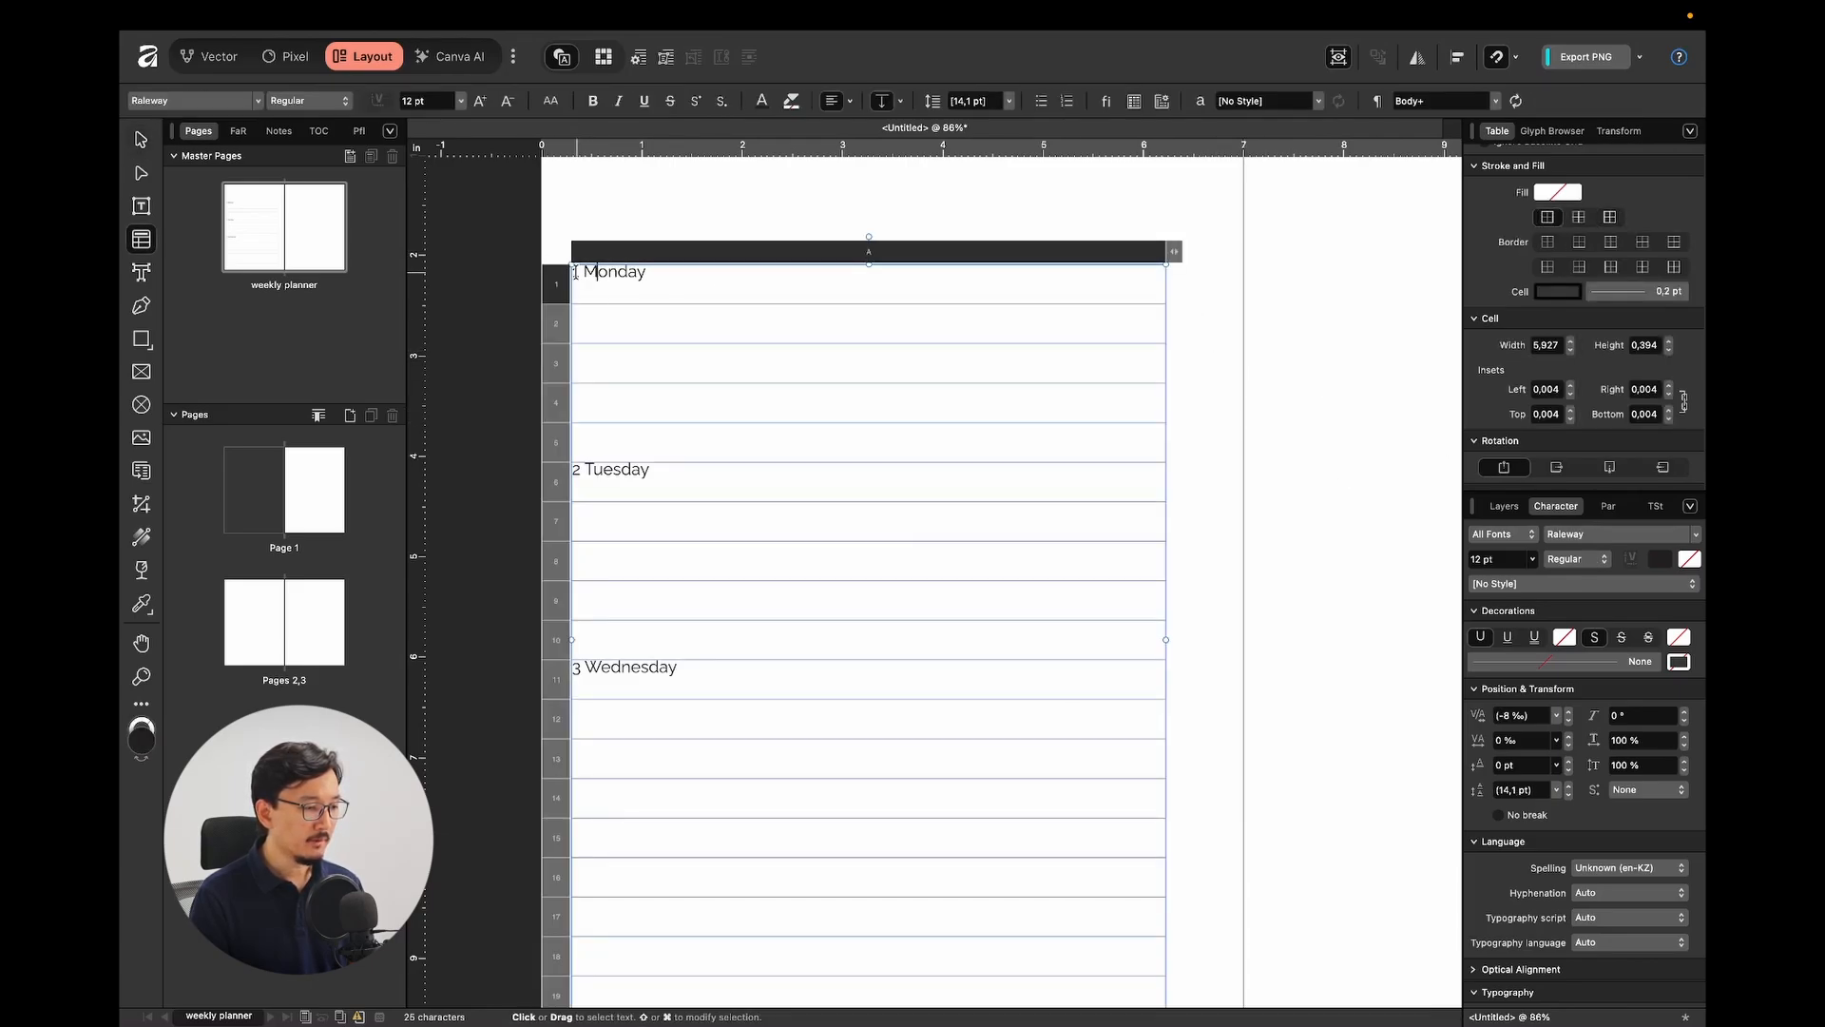
pyautogui.scroll(5, 570, 274)
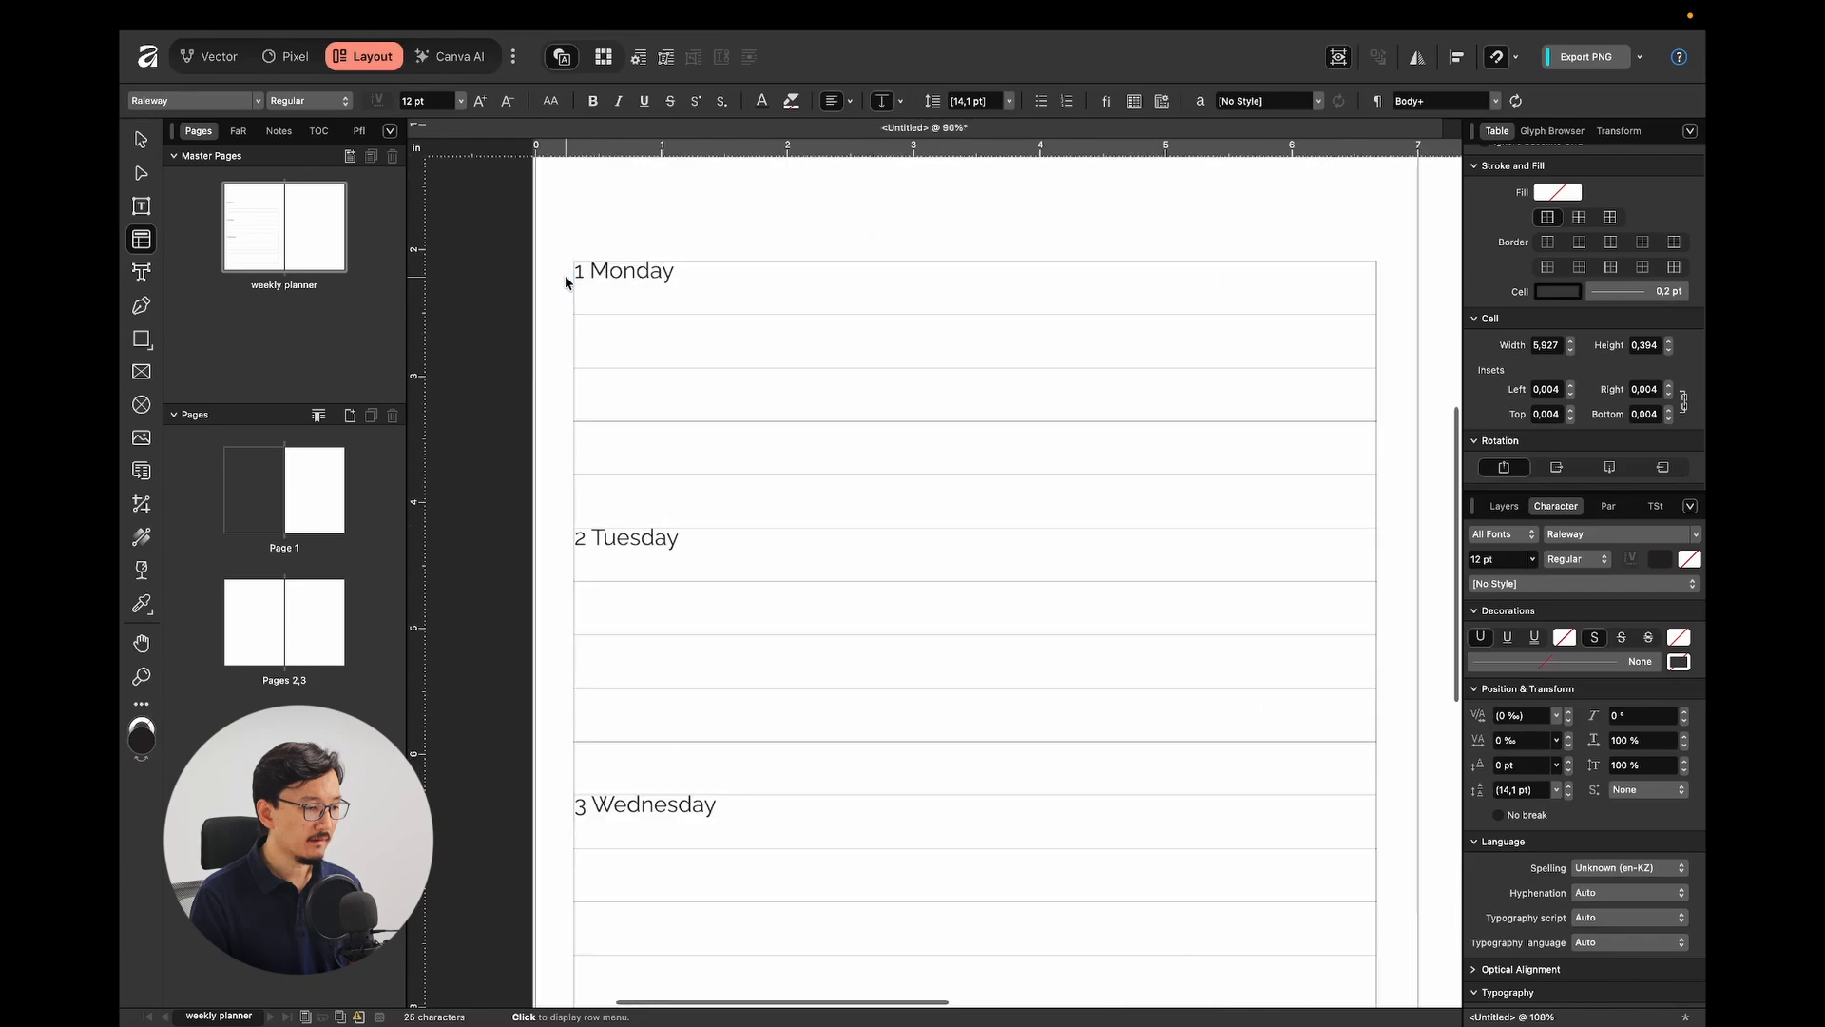
pyautogui.click(592, 269)
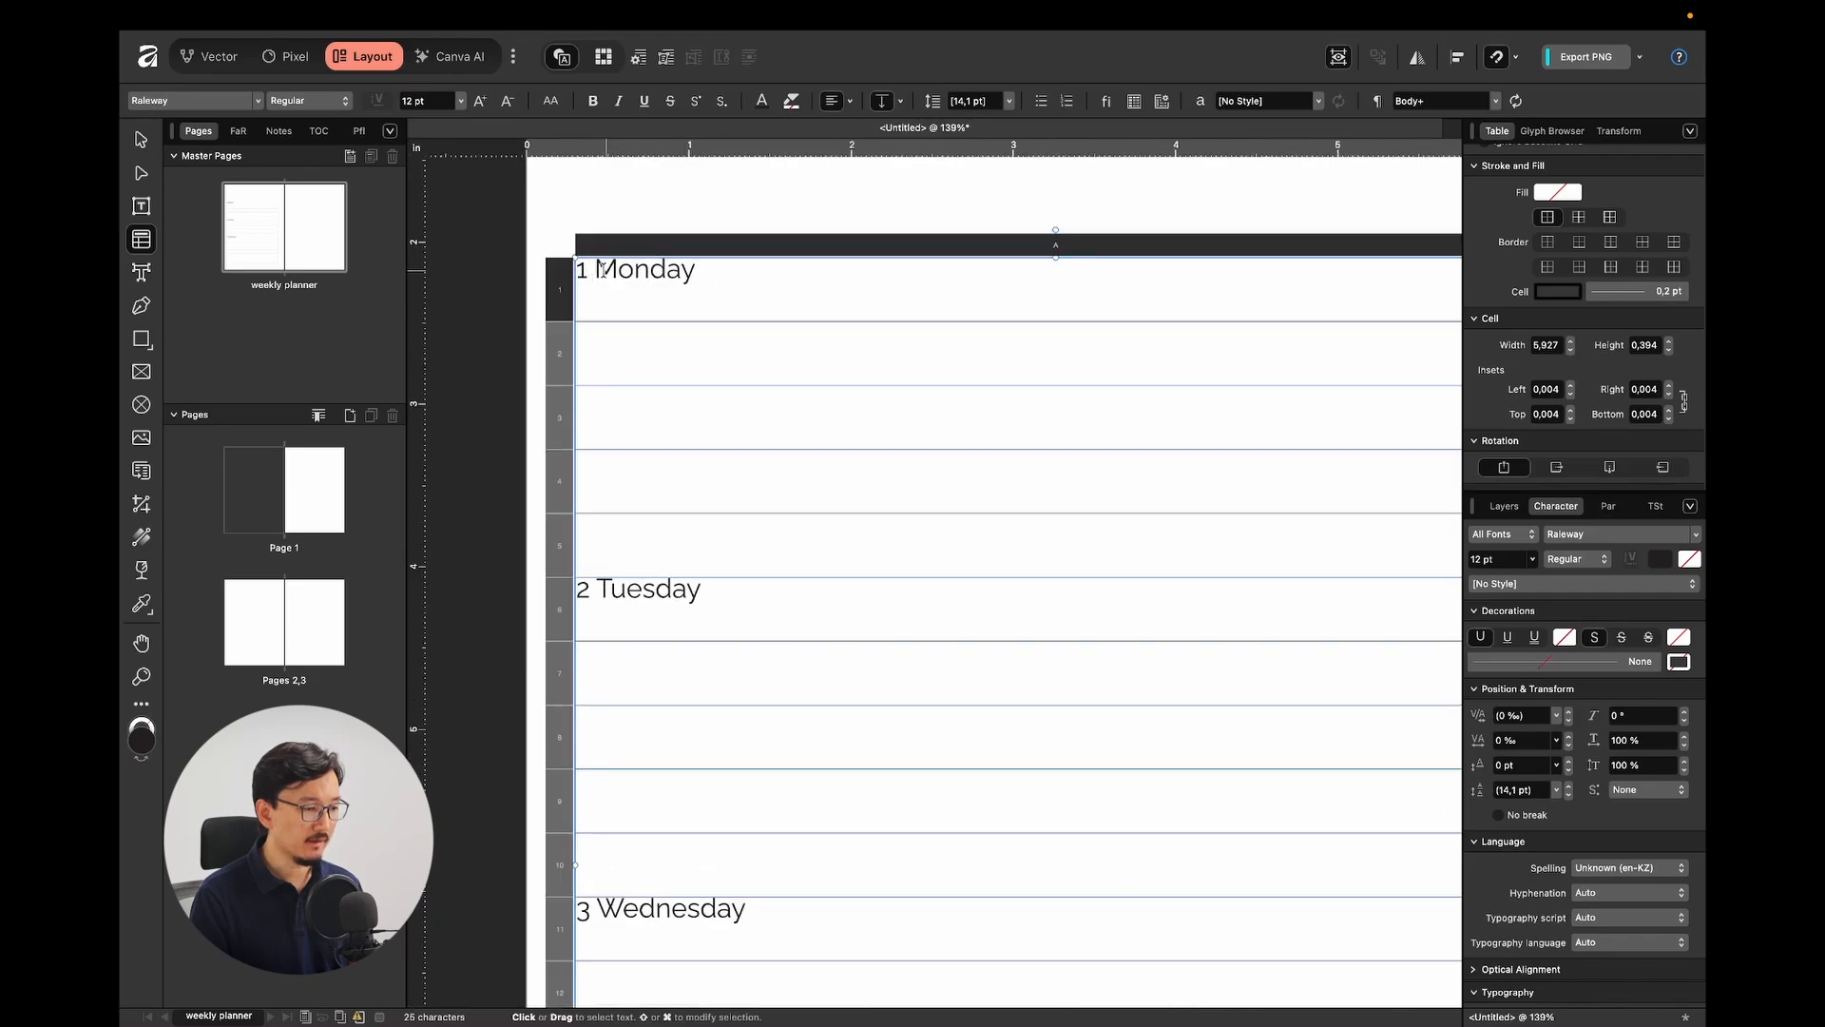
pyautogui.hotkey('shift', 'Right')
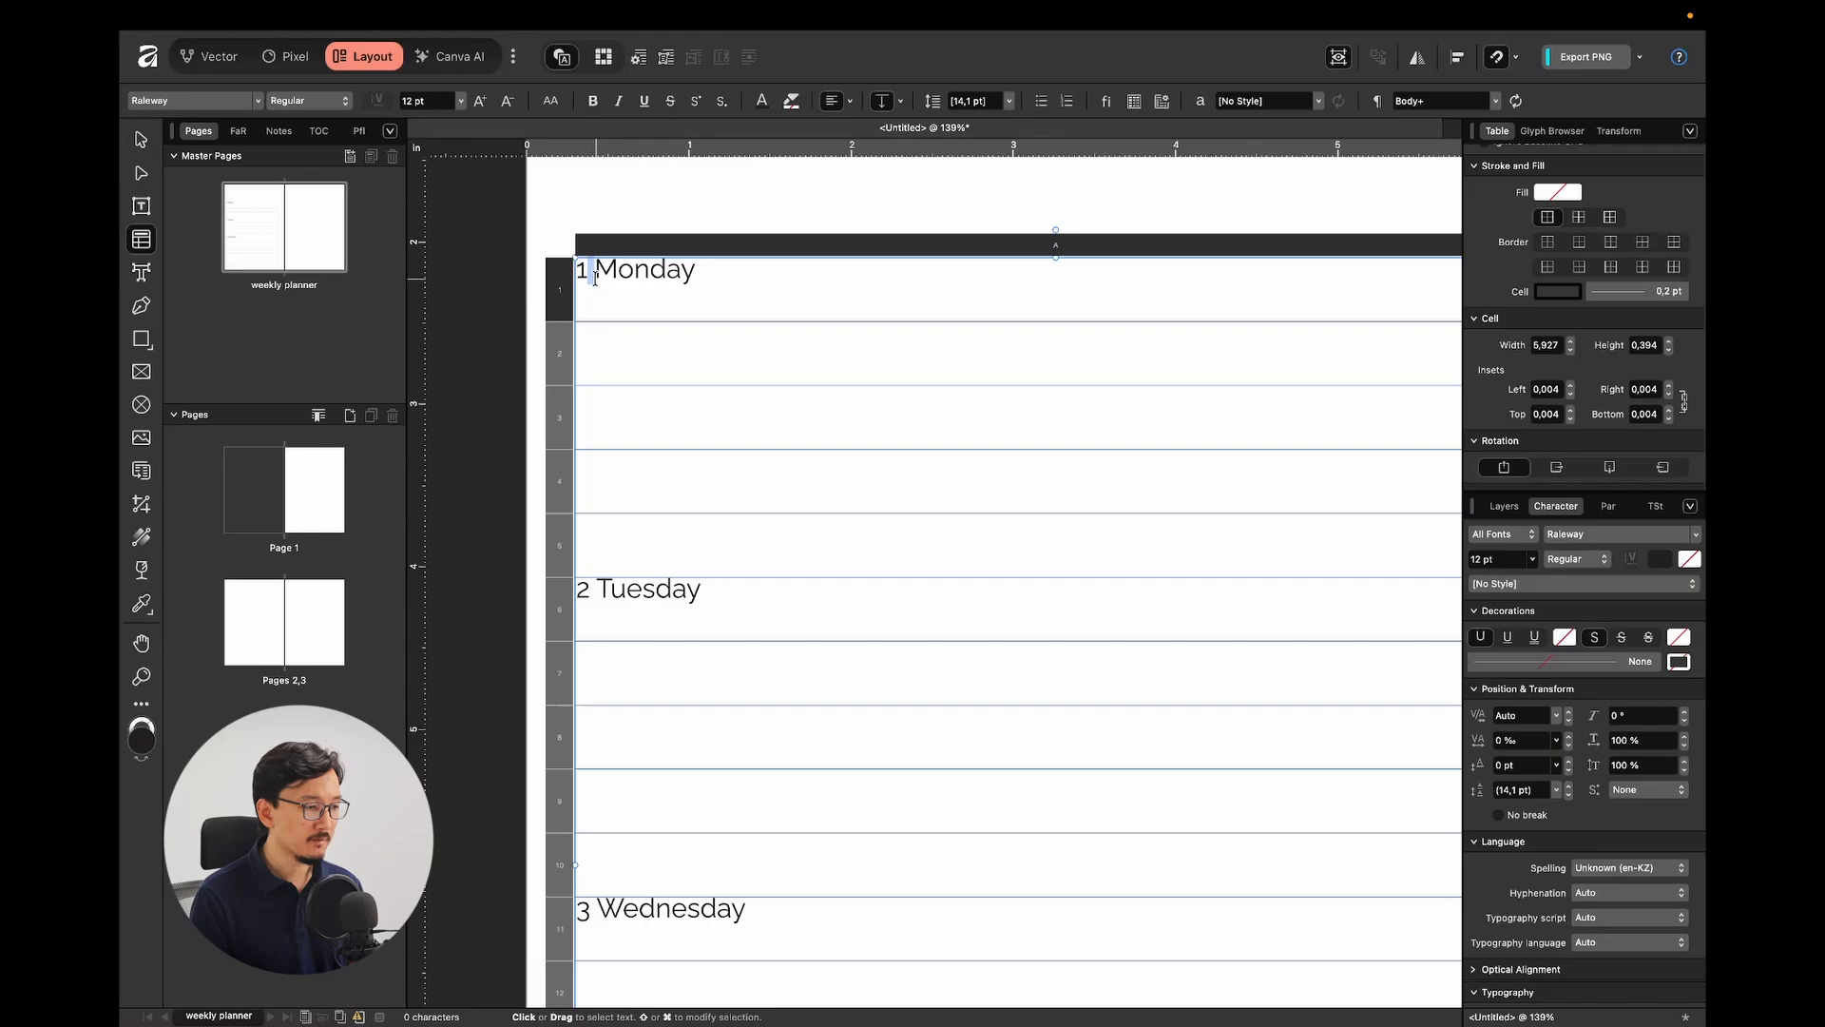
pyautogui.moveTo(521, 5)
pyautogui.click(398, 15)
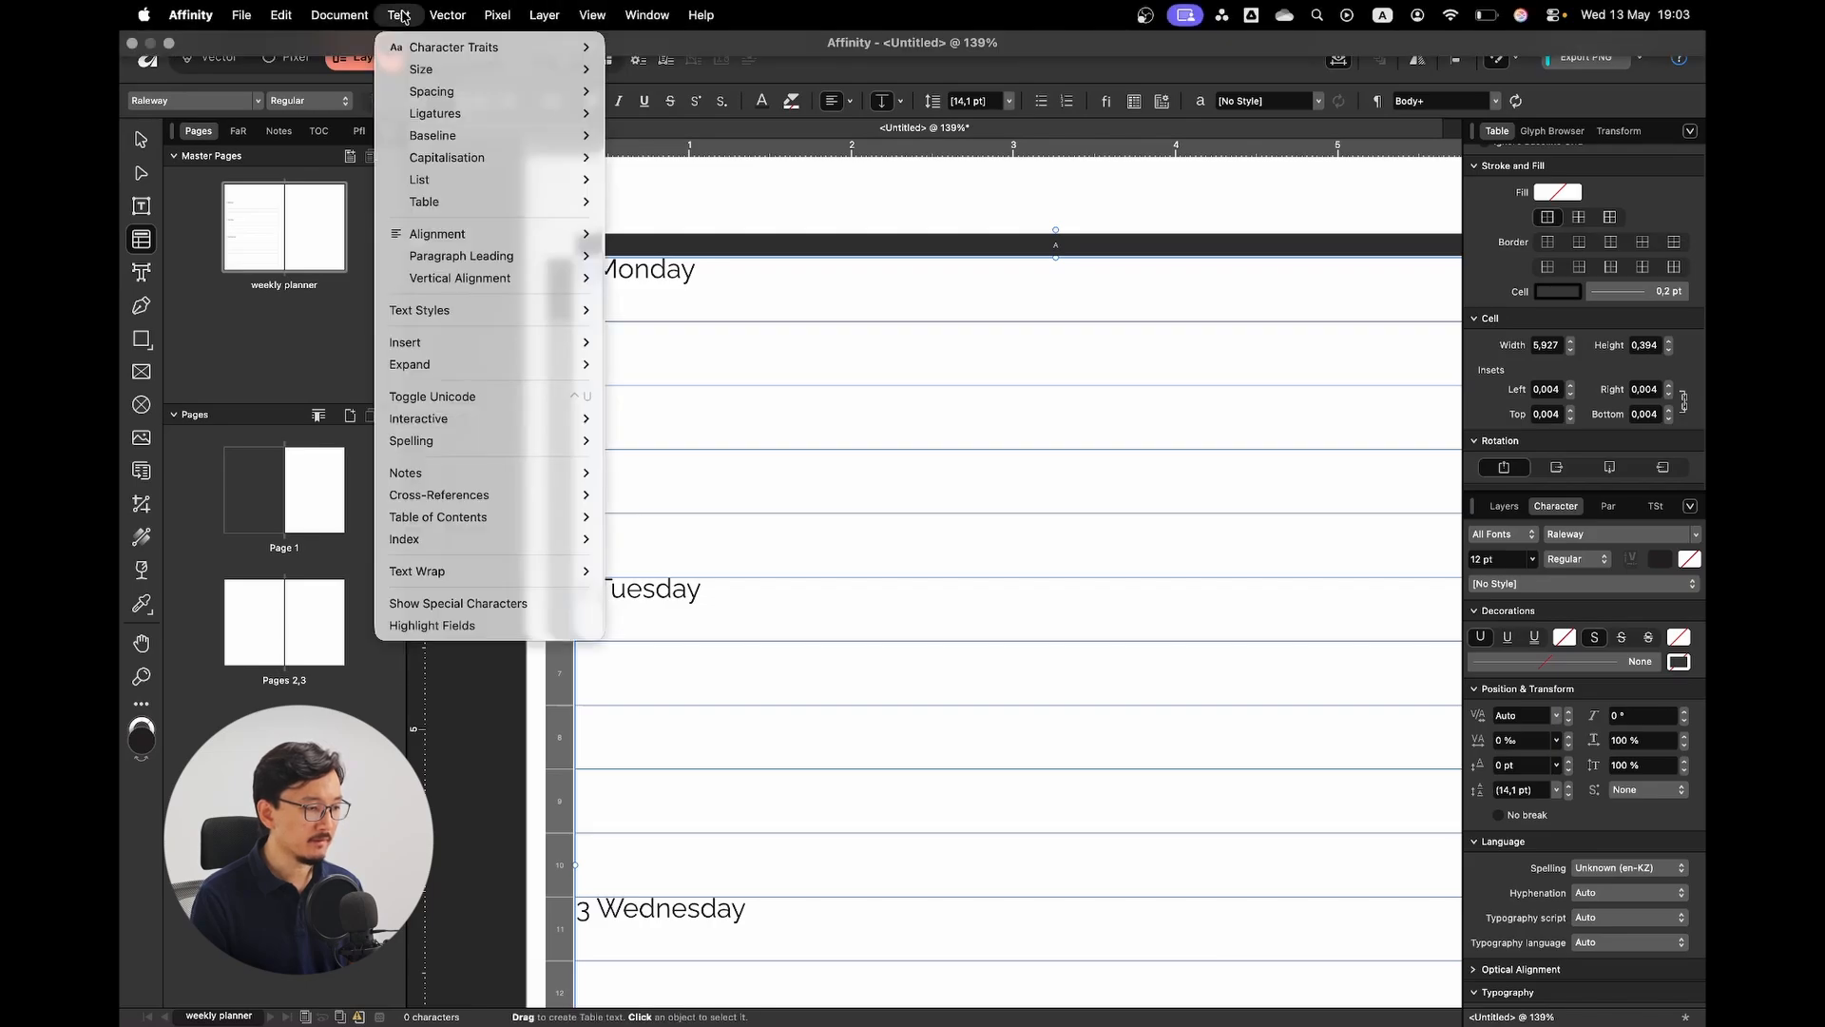
pyautogui.moveTo(460, 343)
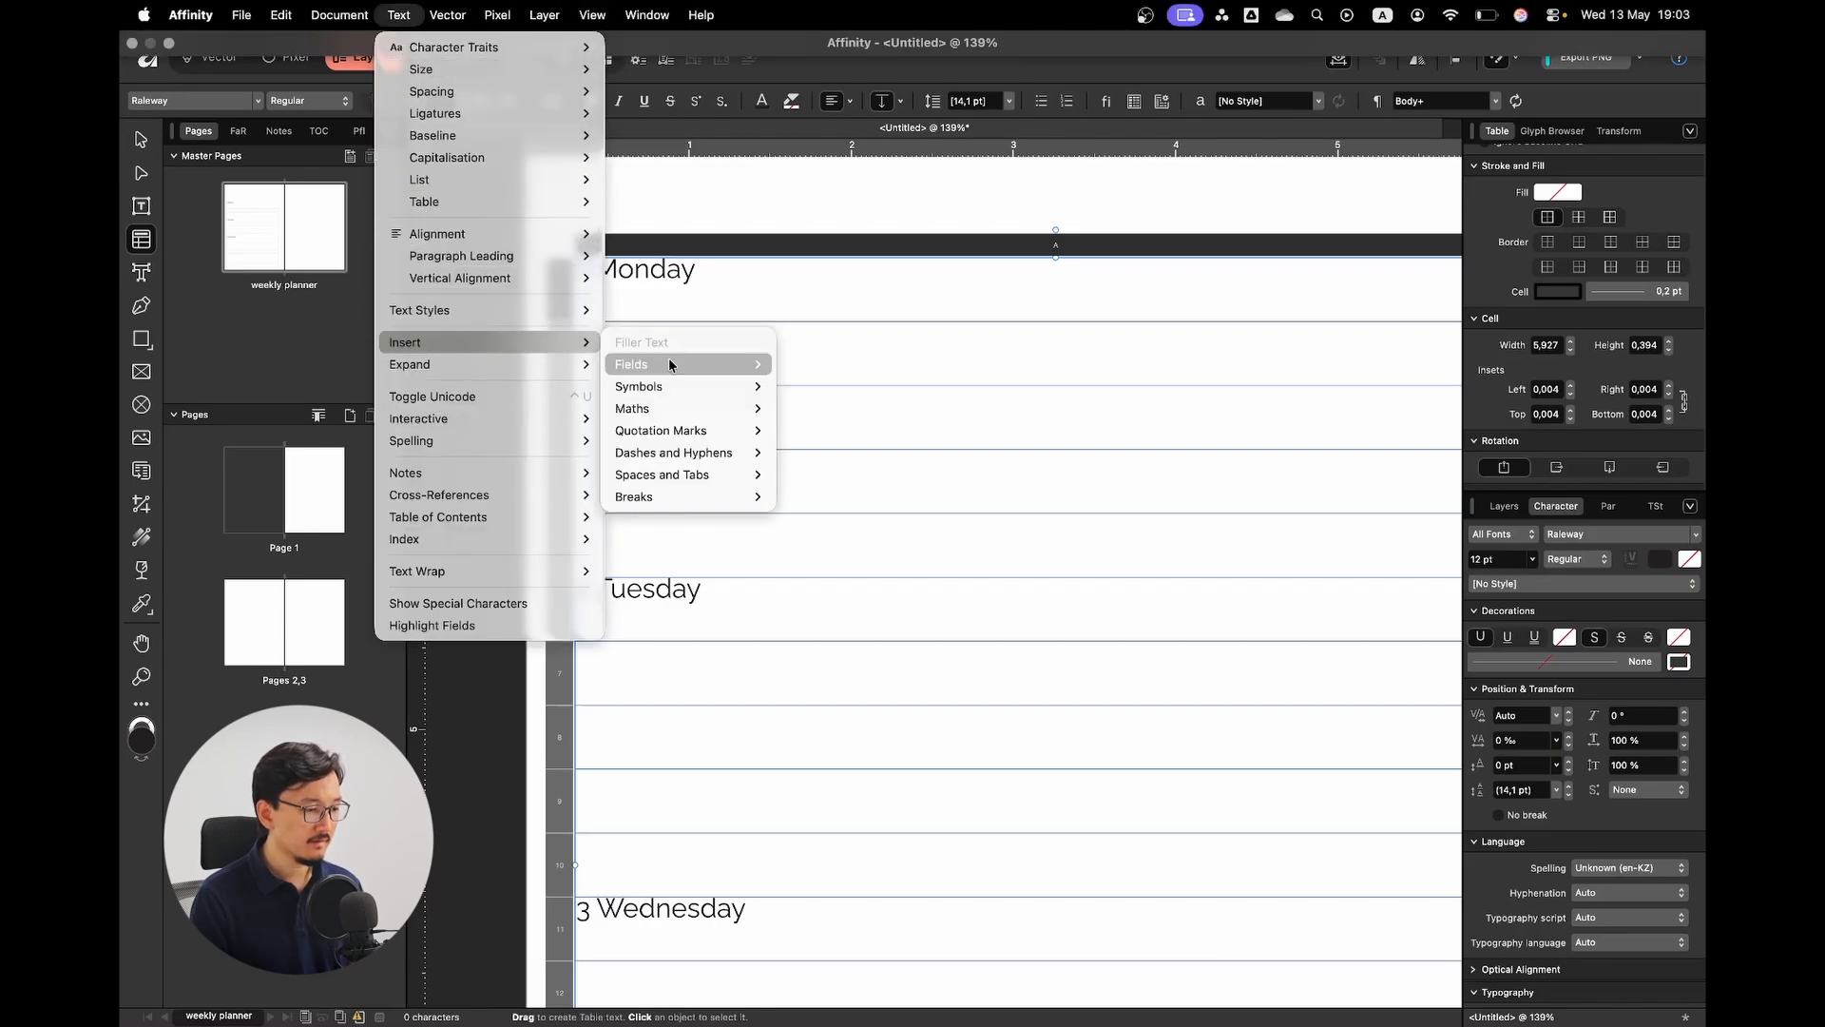
pyautogui.moveTo(677, 476)
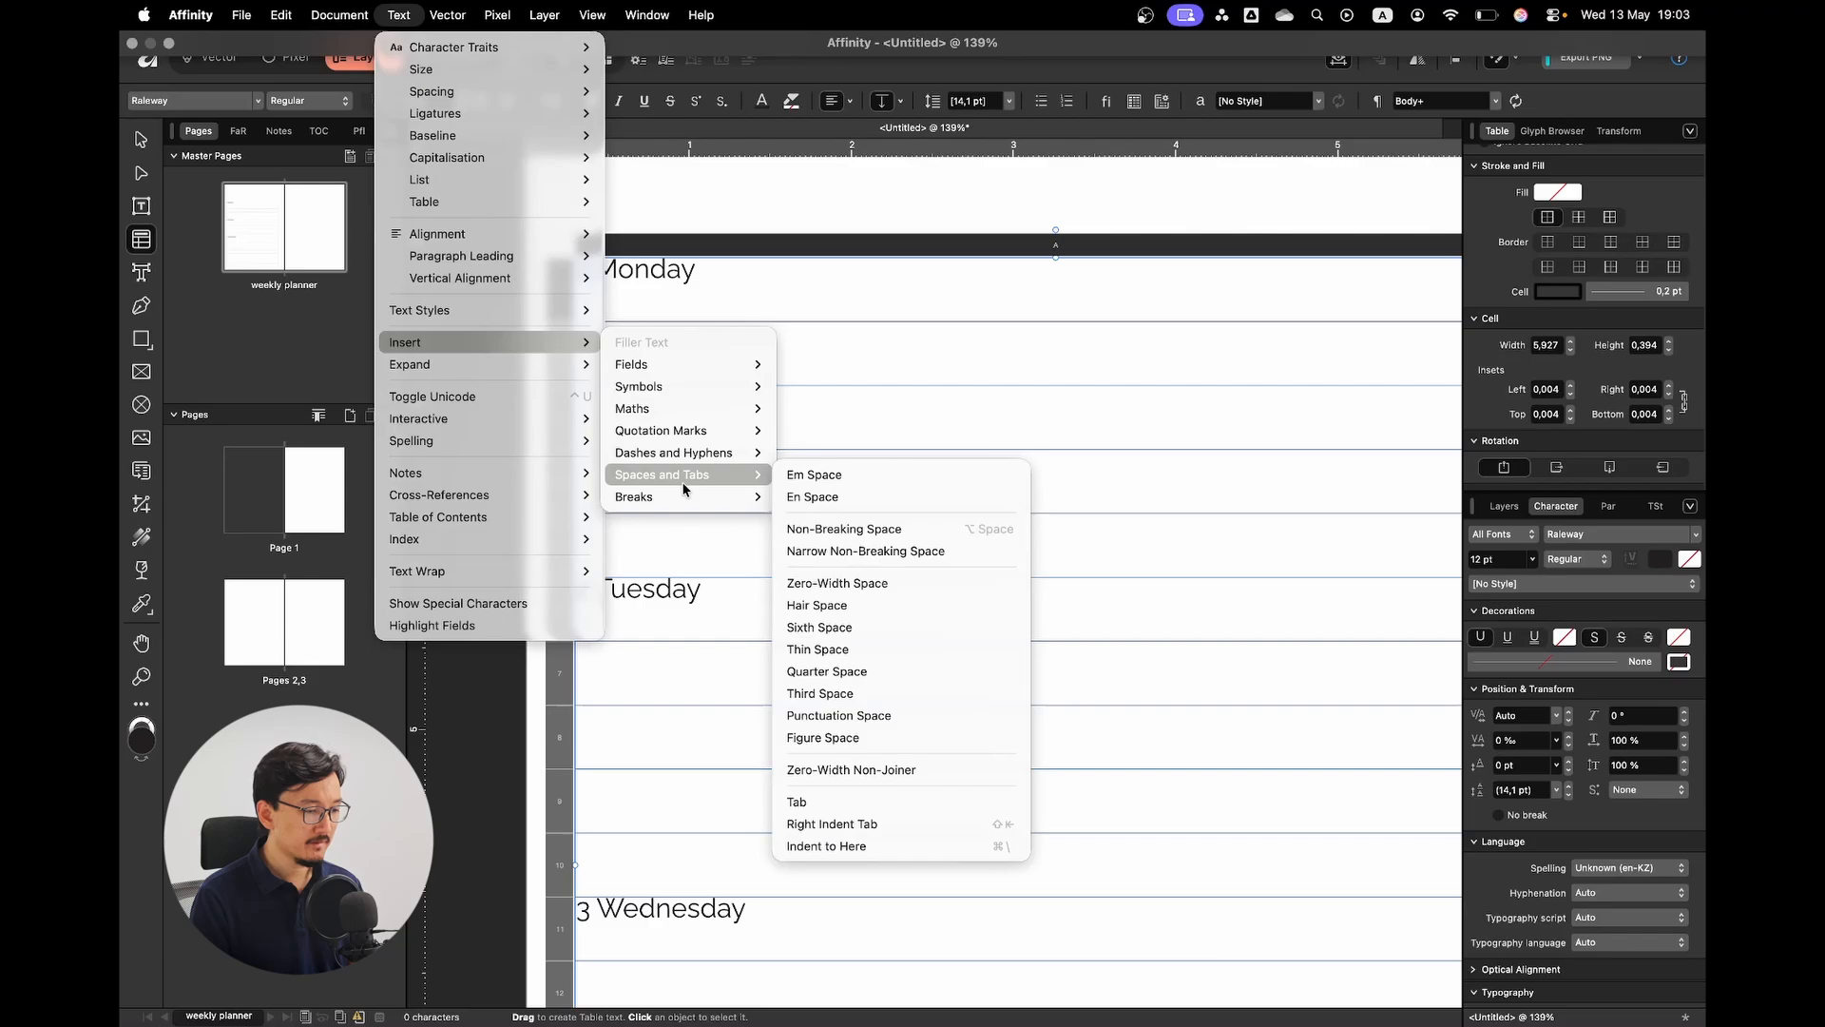
pyautogui.click(783, 481)
# Copy the Em Space from the Monday label to replace the spaces after "2" and "3", and deselect the table.
pyautogui.scroll(-3, 786, 473)
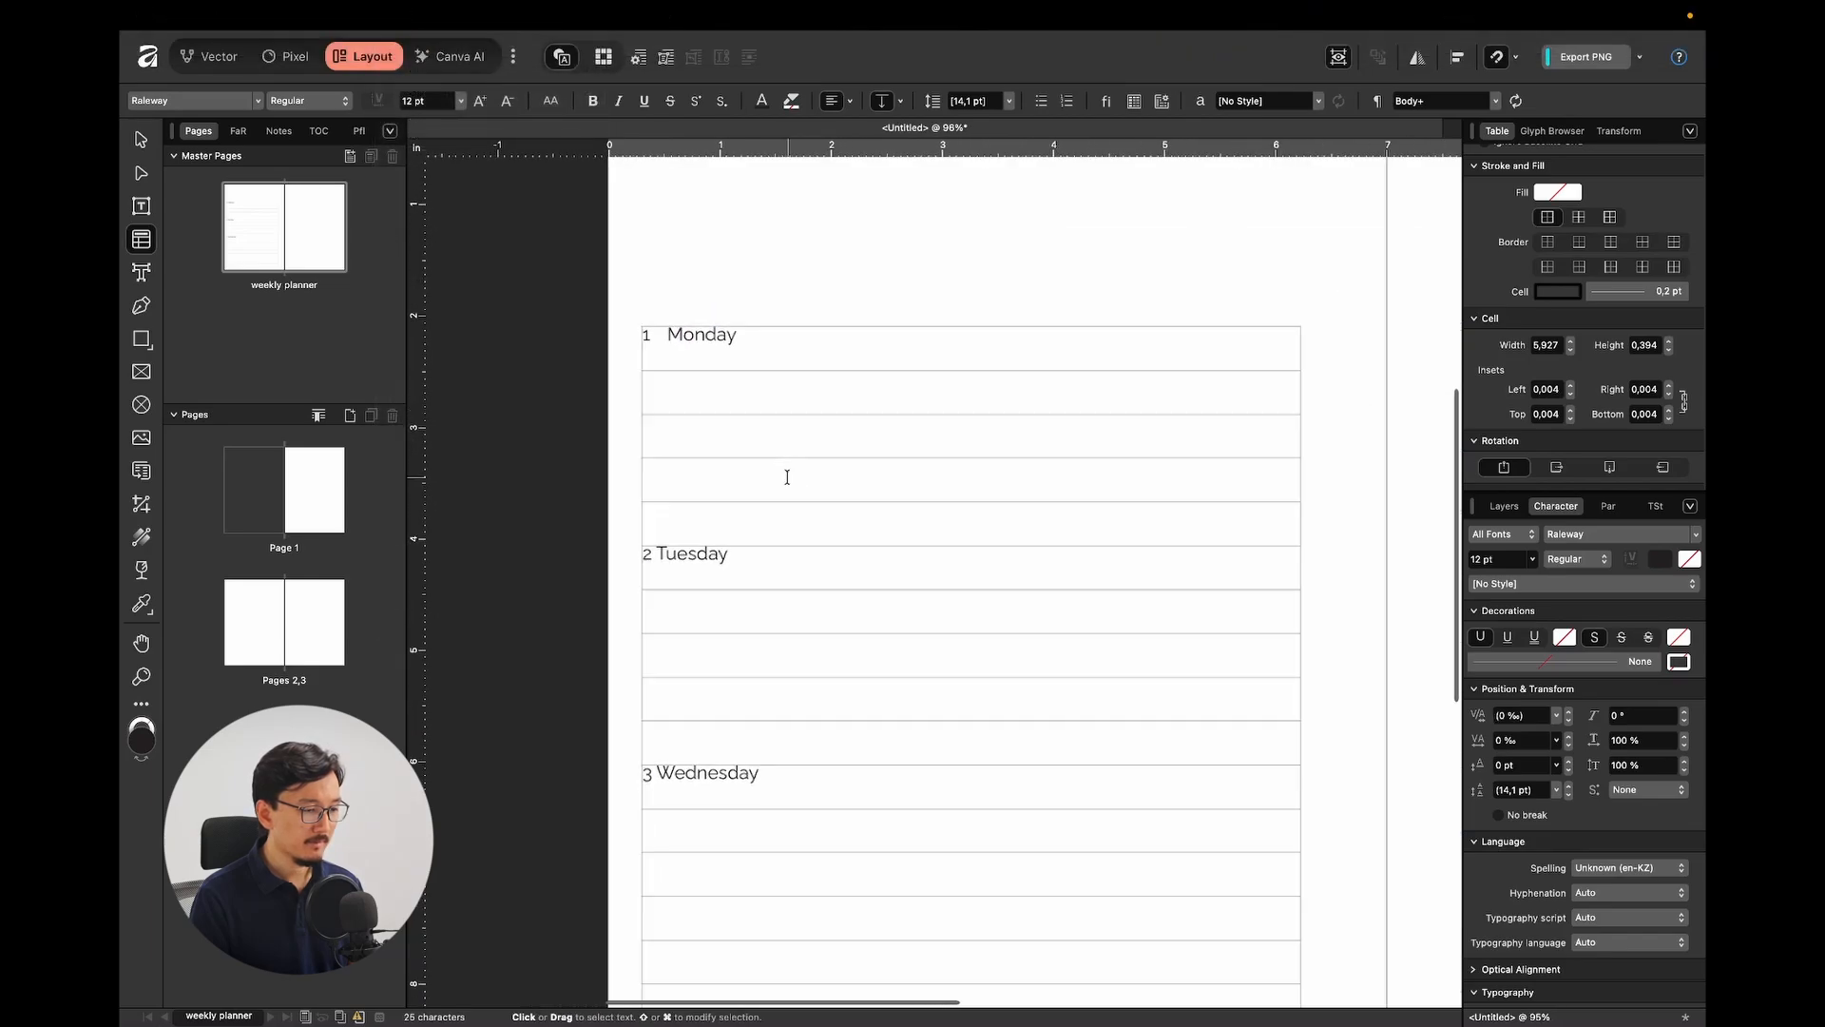
pyautogui.click(675, 336)
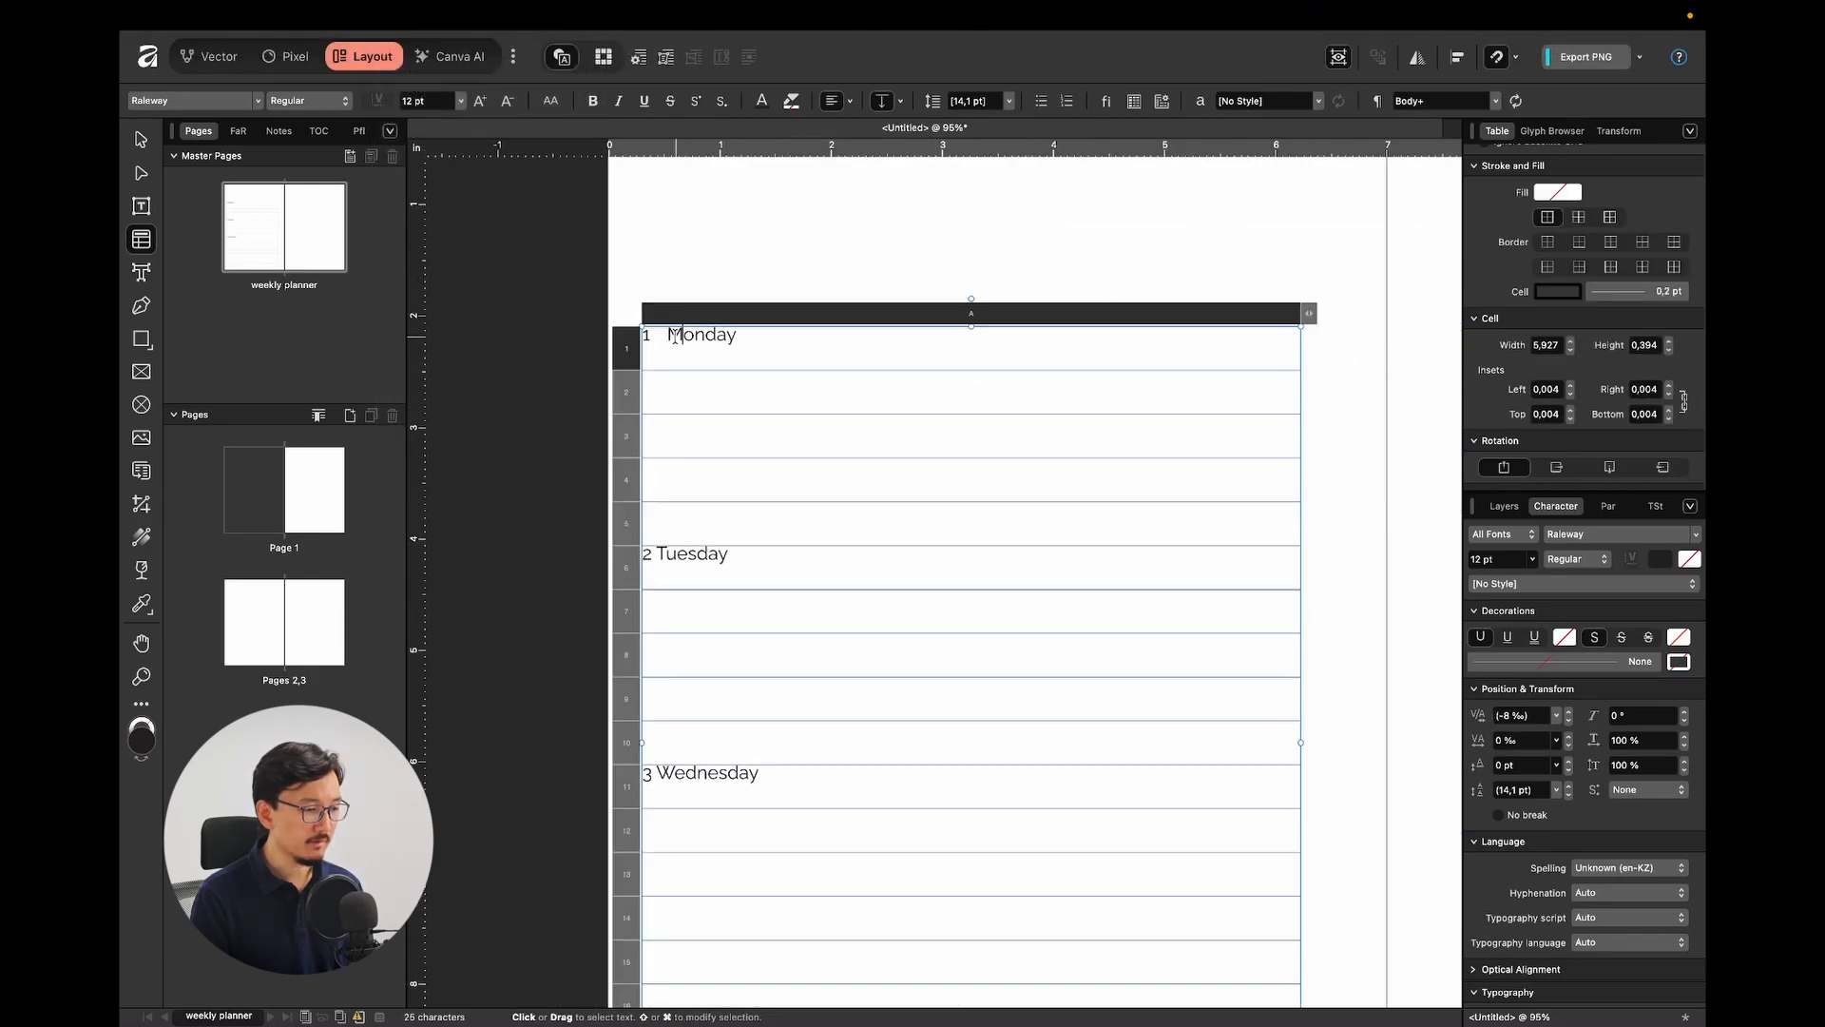
pyautogui.hotkey('shift', 'Left')
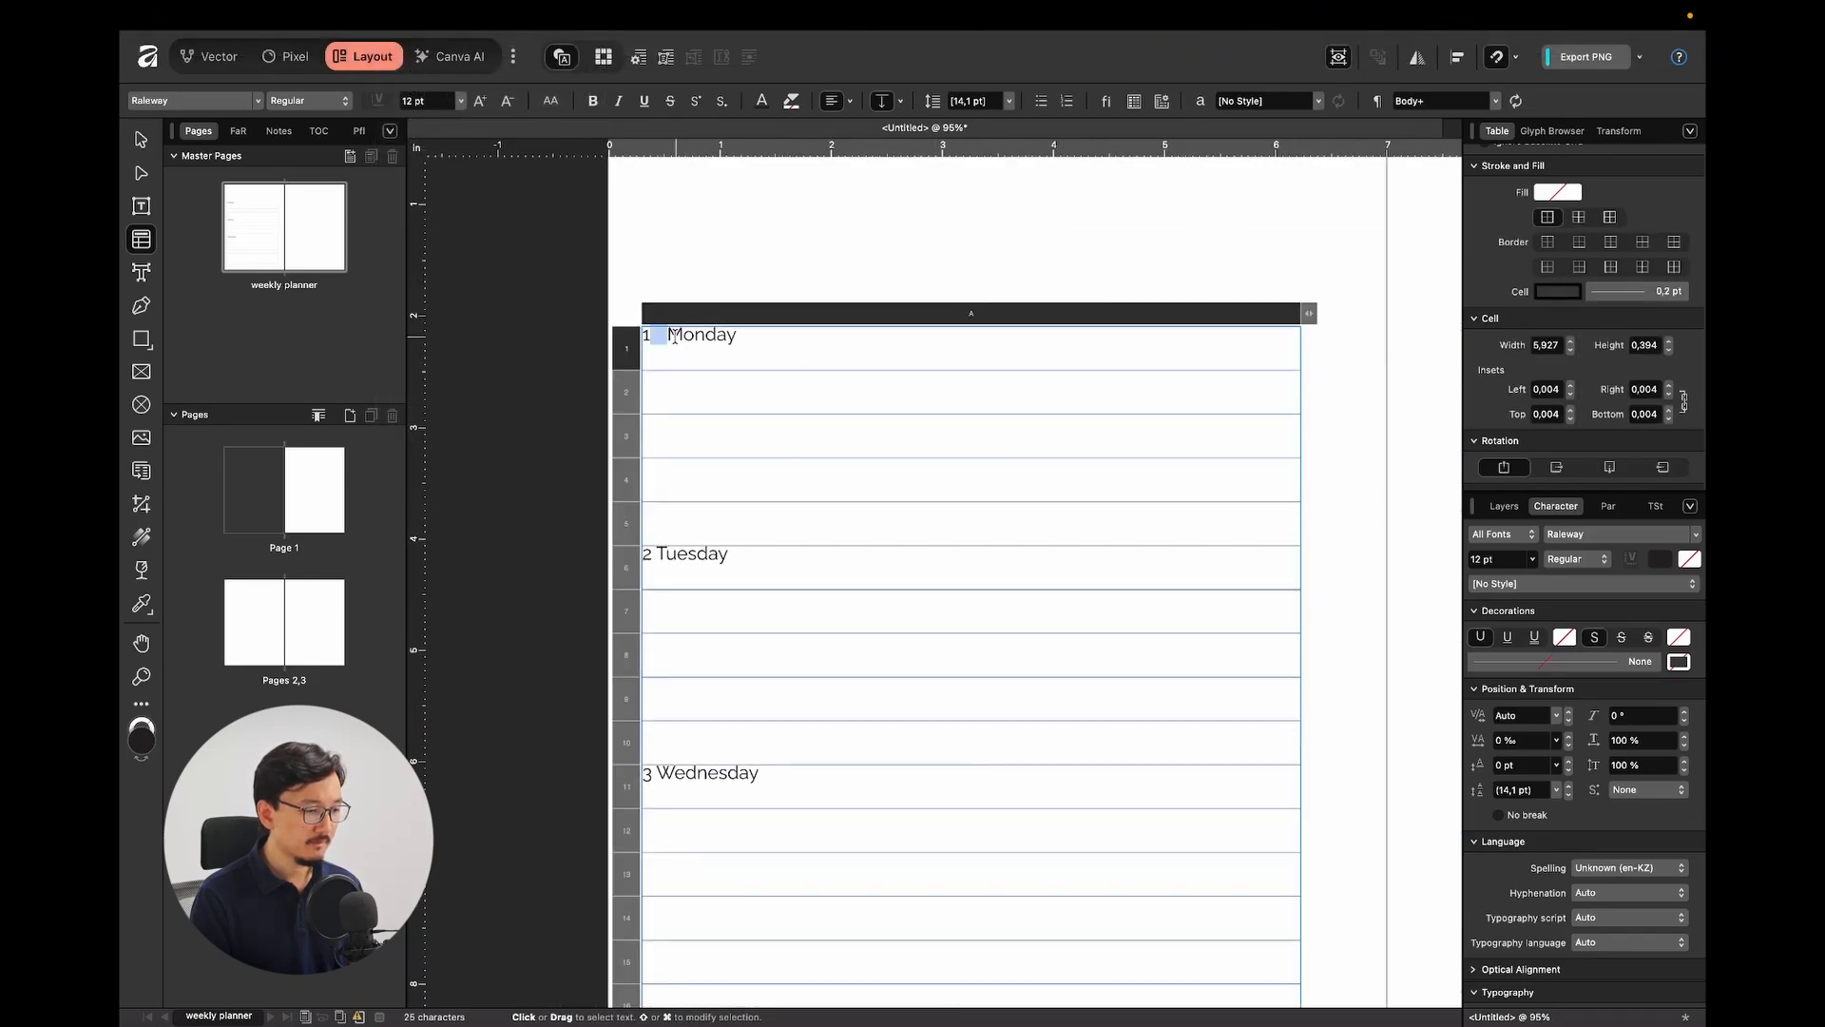
pyautogui.click(655, 555)
pyautogui.hotkey('ctrl', 'v')
pyautogui.click(656, 773)
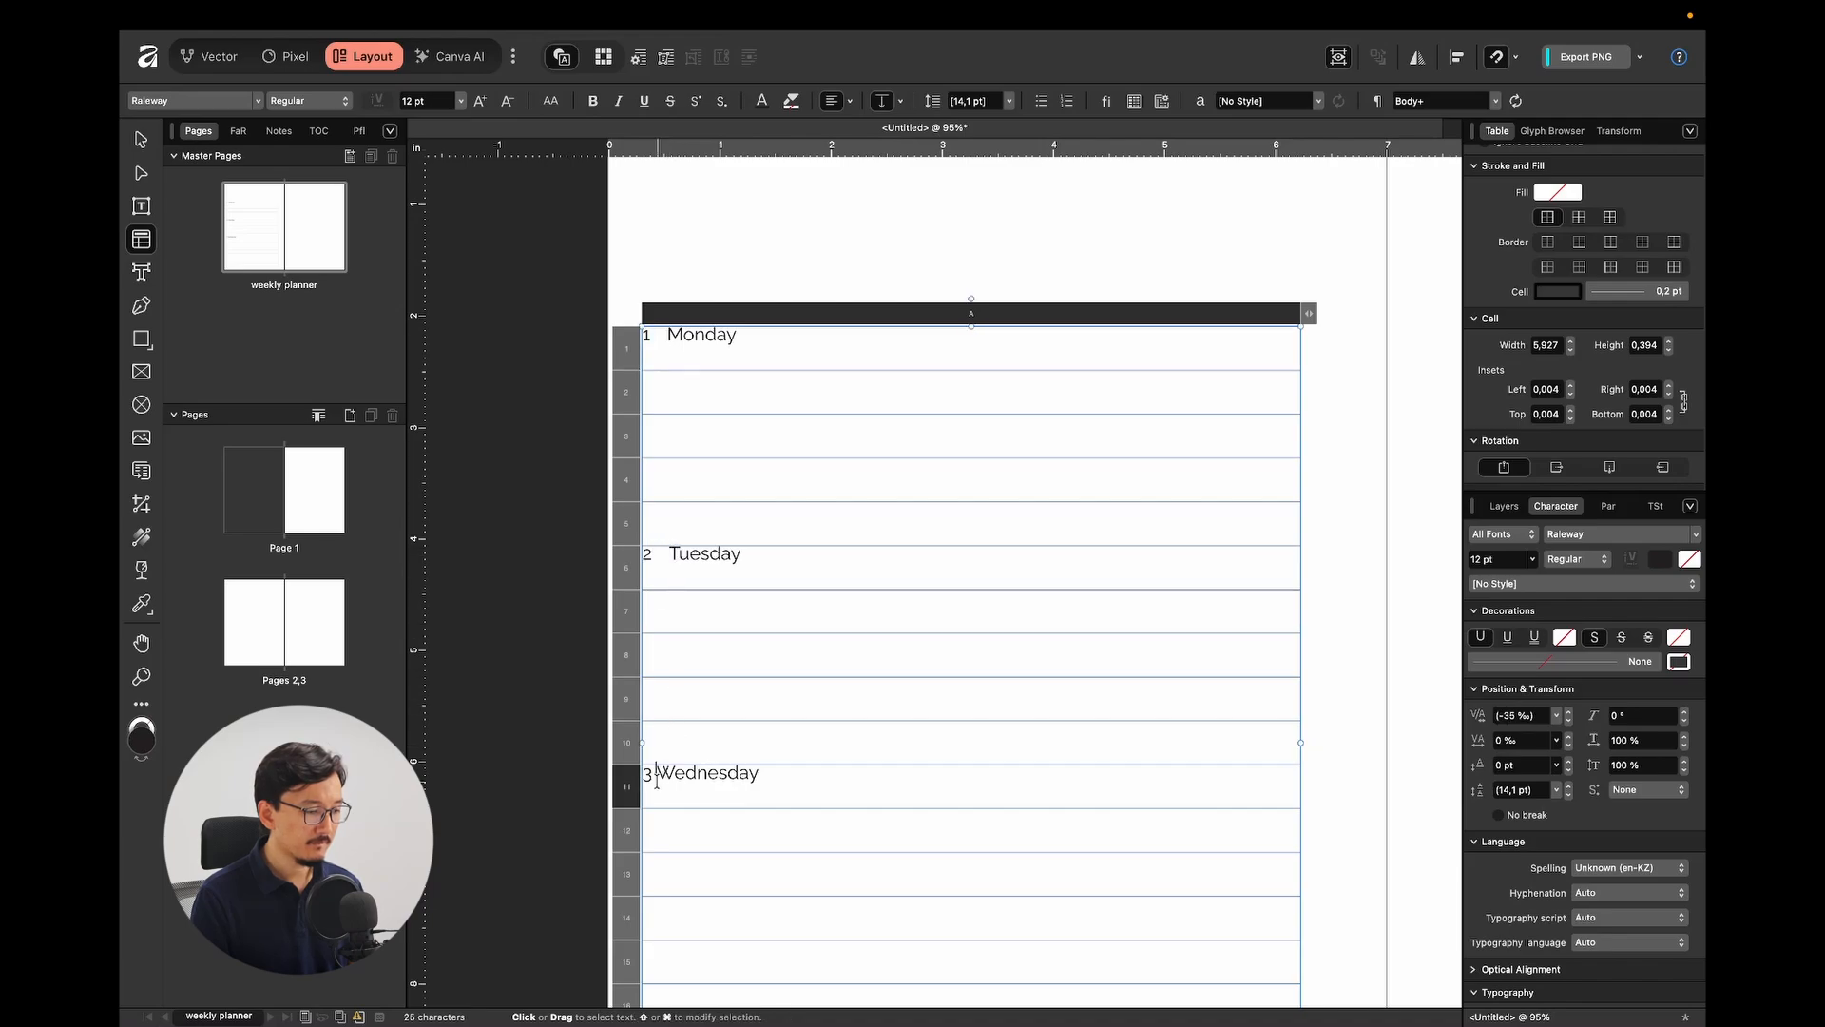
pyautogui.hotkey('ctrl', 'v')
pyautogui.click(1347, 637)
# Turn the margin guides back on and move the "2 Tuesday" label from row 6 to row 8 of the table.
pyautogui.scroll(-3, 1347, 637)
pyautogui.scroll(-2, 1348, 637)
pyautogui.scroll(3, 995, 582)
pyautogui.hscroll(2, 995, 583)
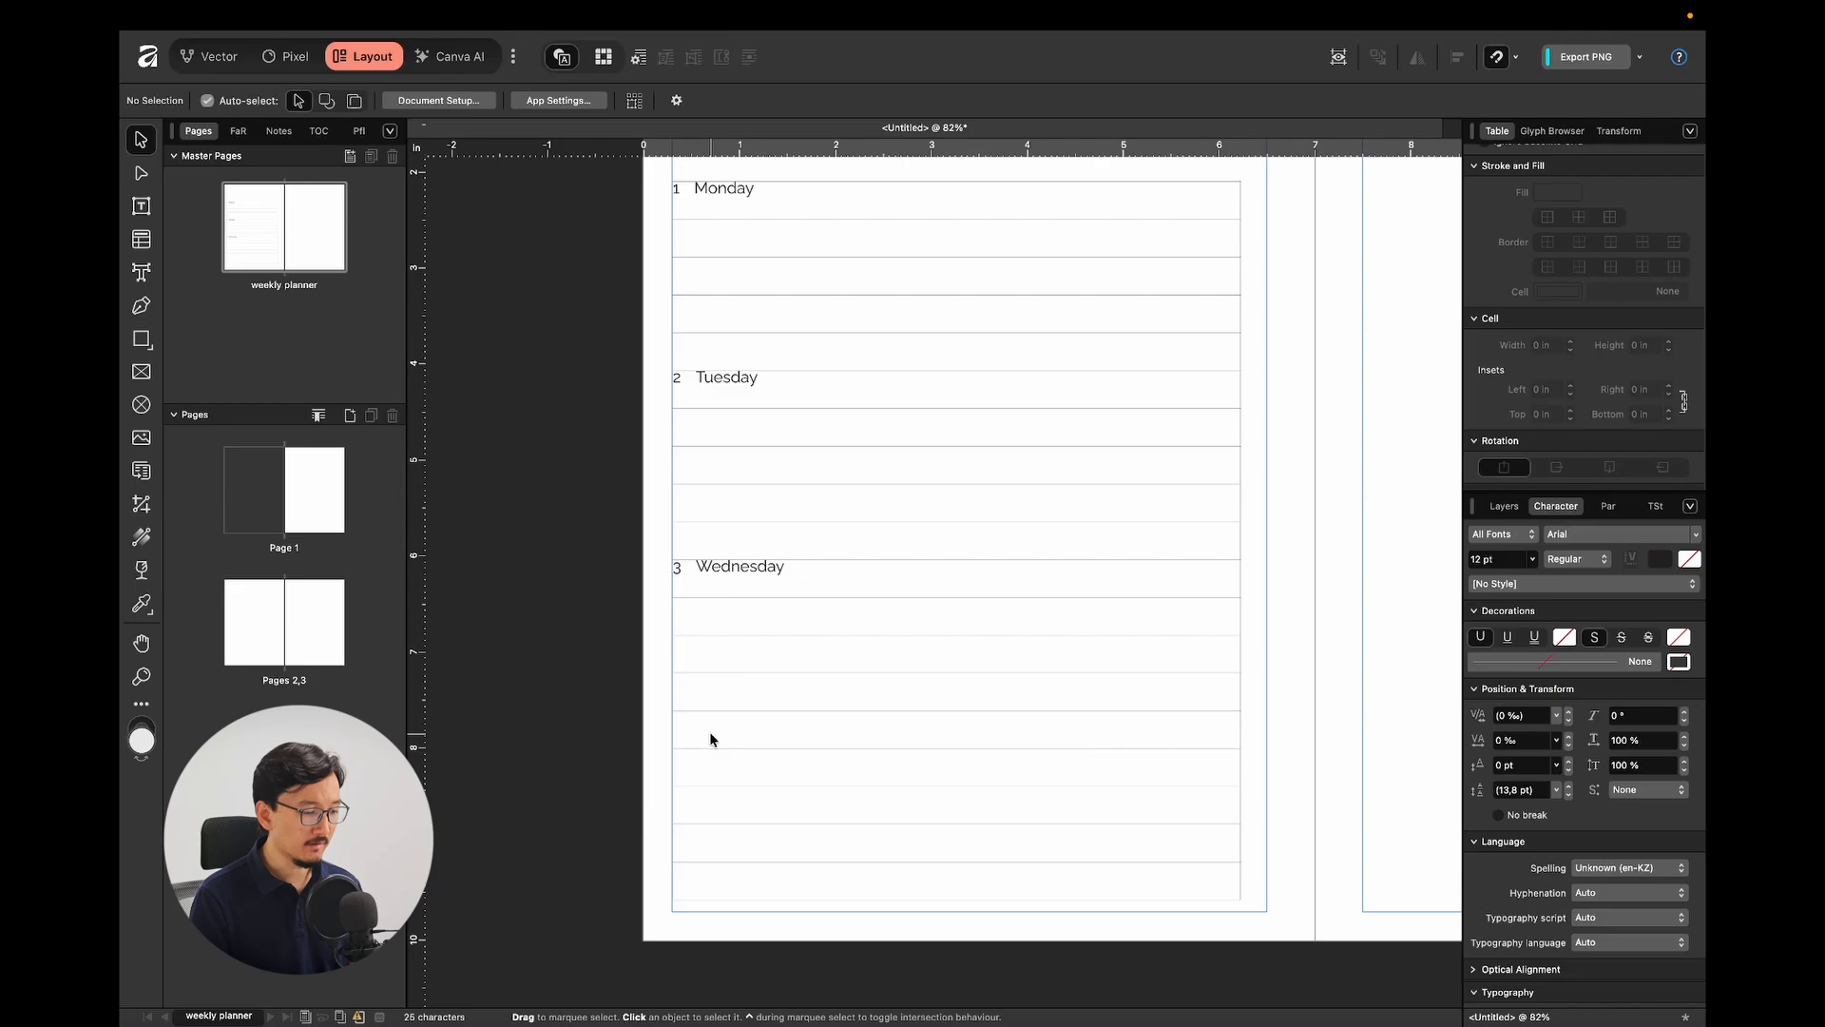
pyautogui.click(706, 778)
pyautogui.scroll(-3, 707, 778)
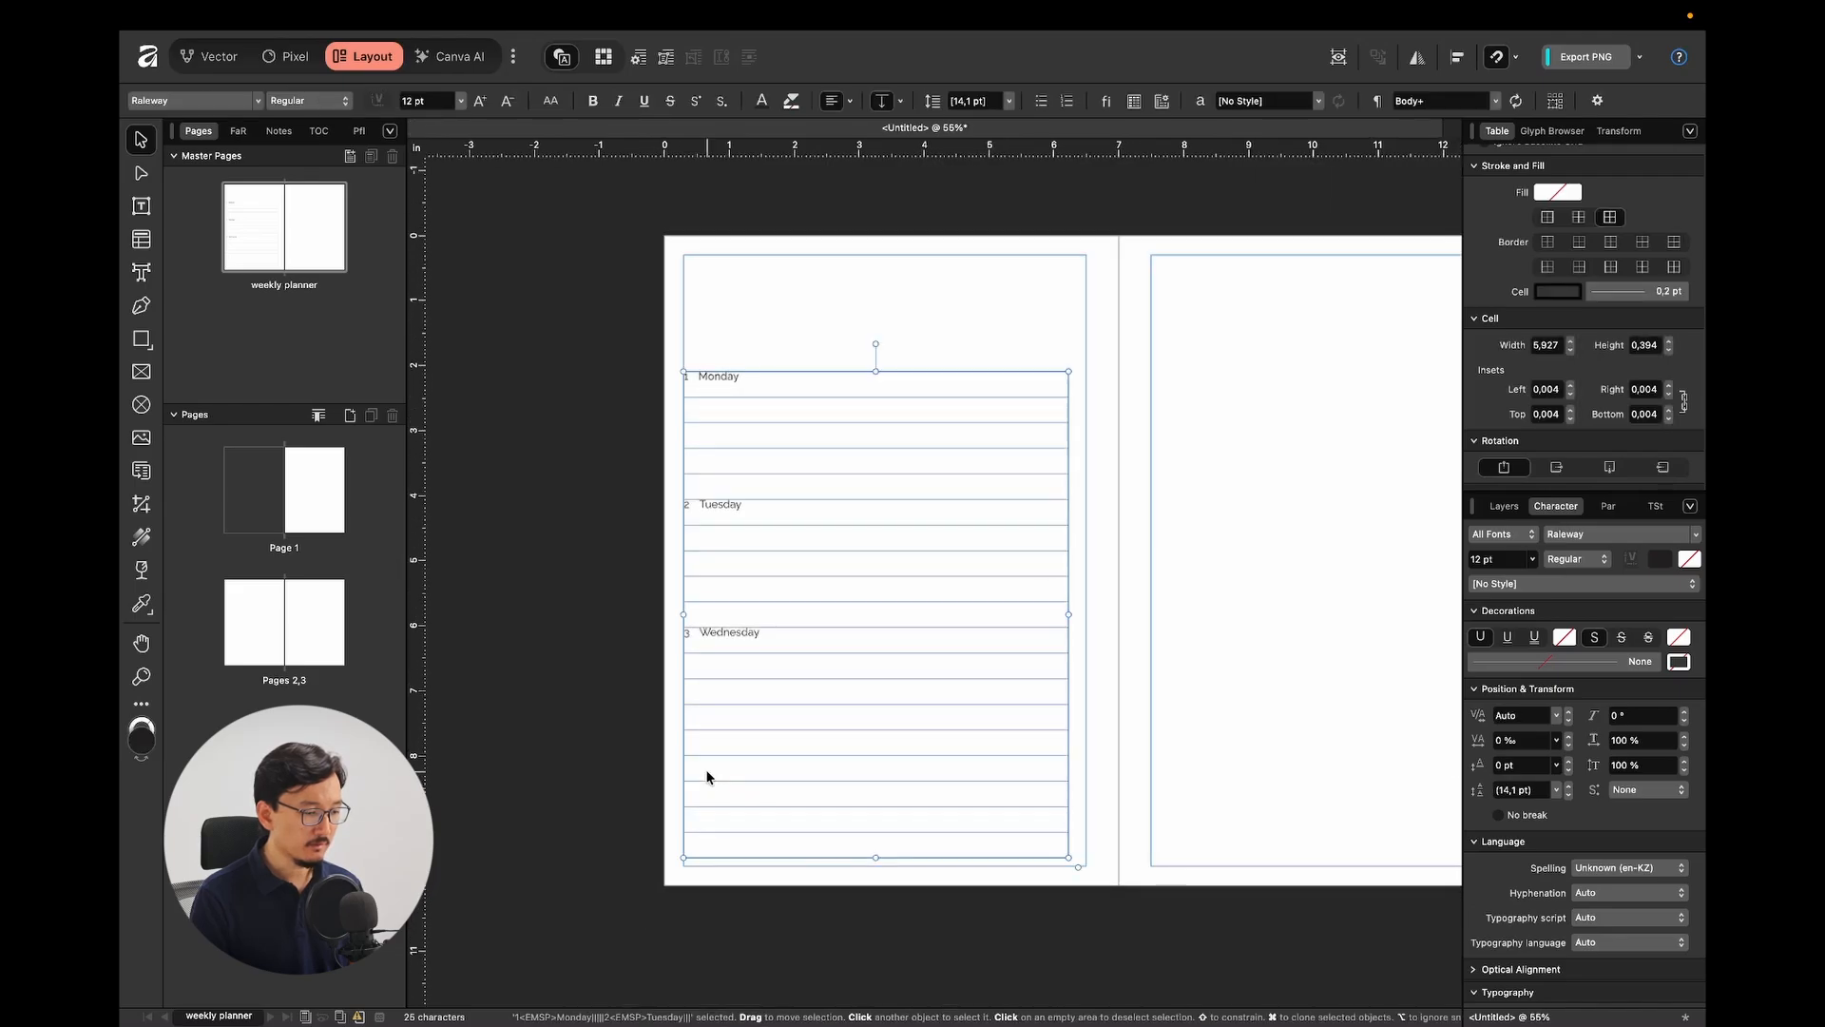
pyautogui.scroll(2, 706, 778)
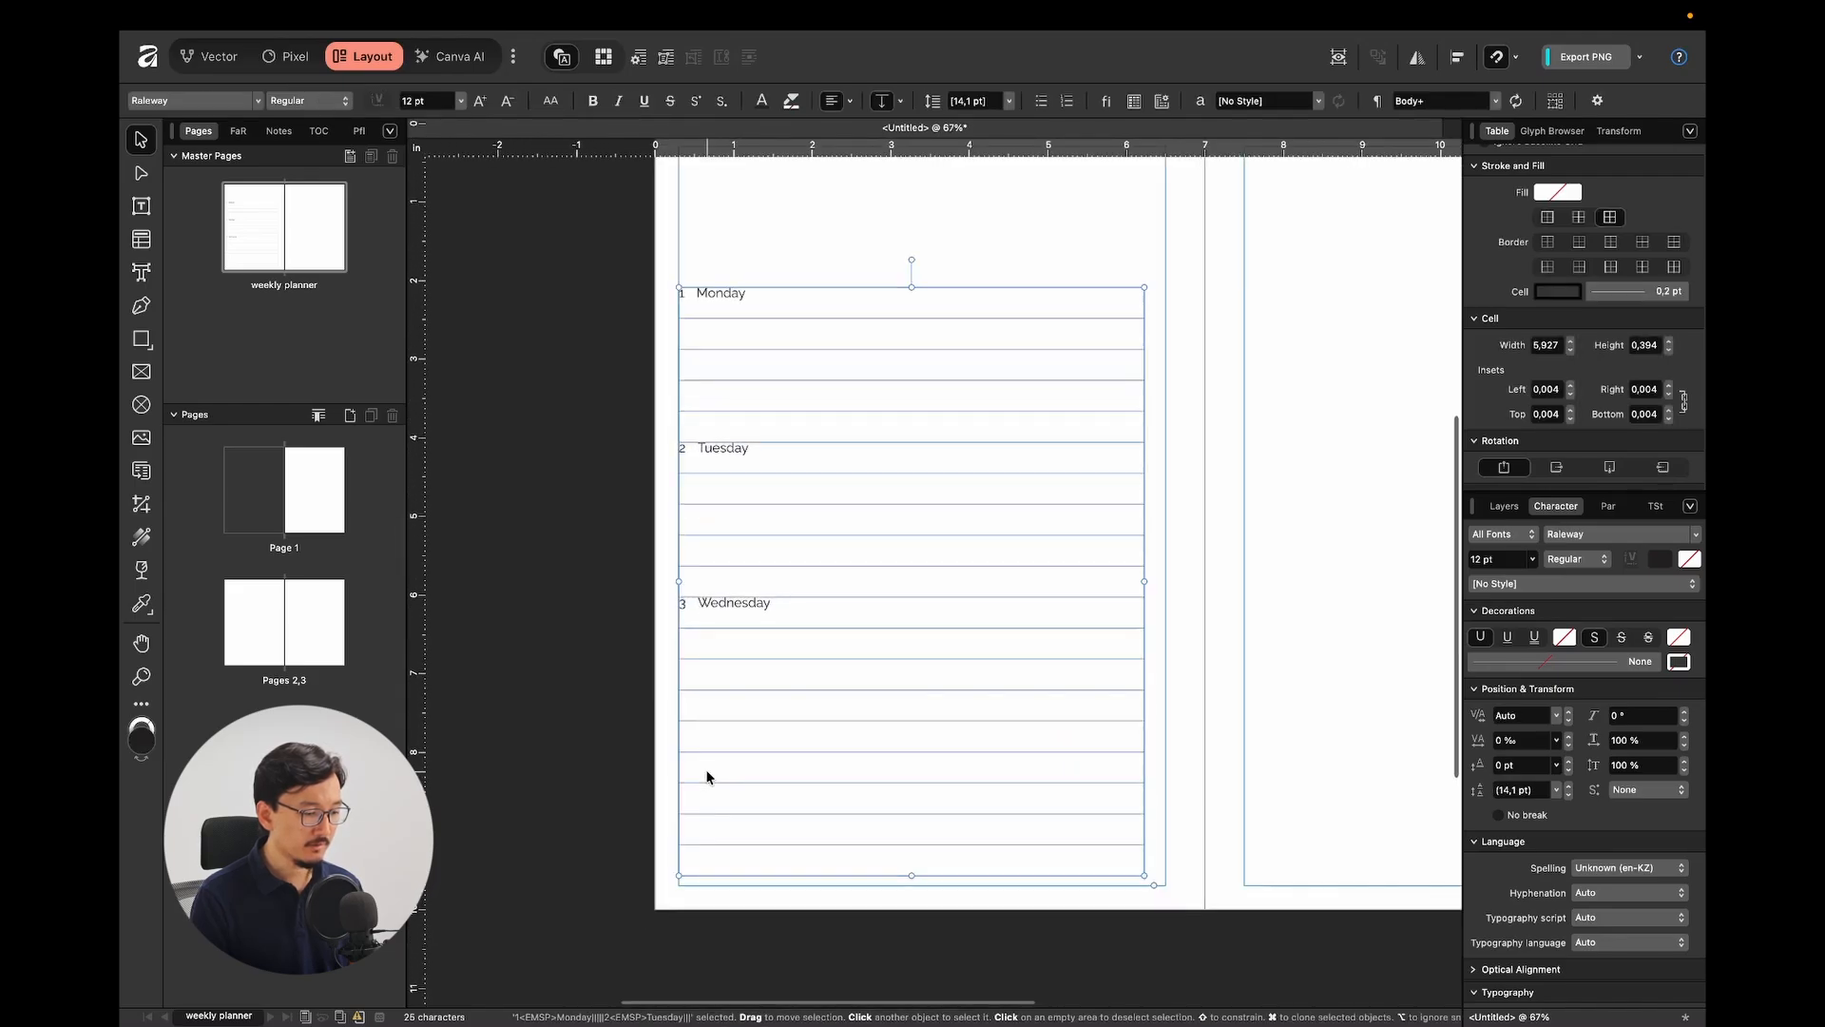
pyautogui.doubleClick(772, 461)
pyautogui.press('super+a')
pyautogui.press('super+x')
pyautogui.click(744, 514)
pyautogui.press('super+v')
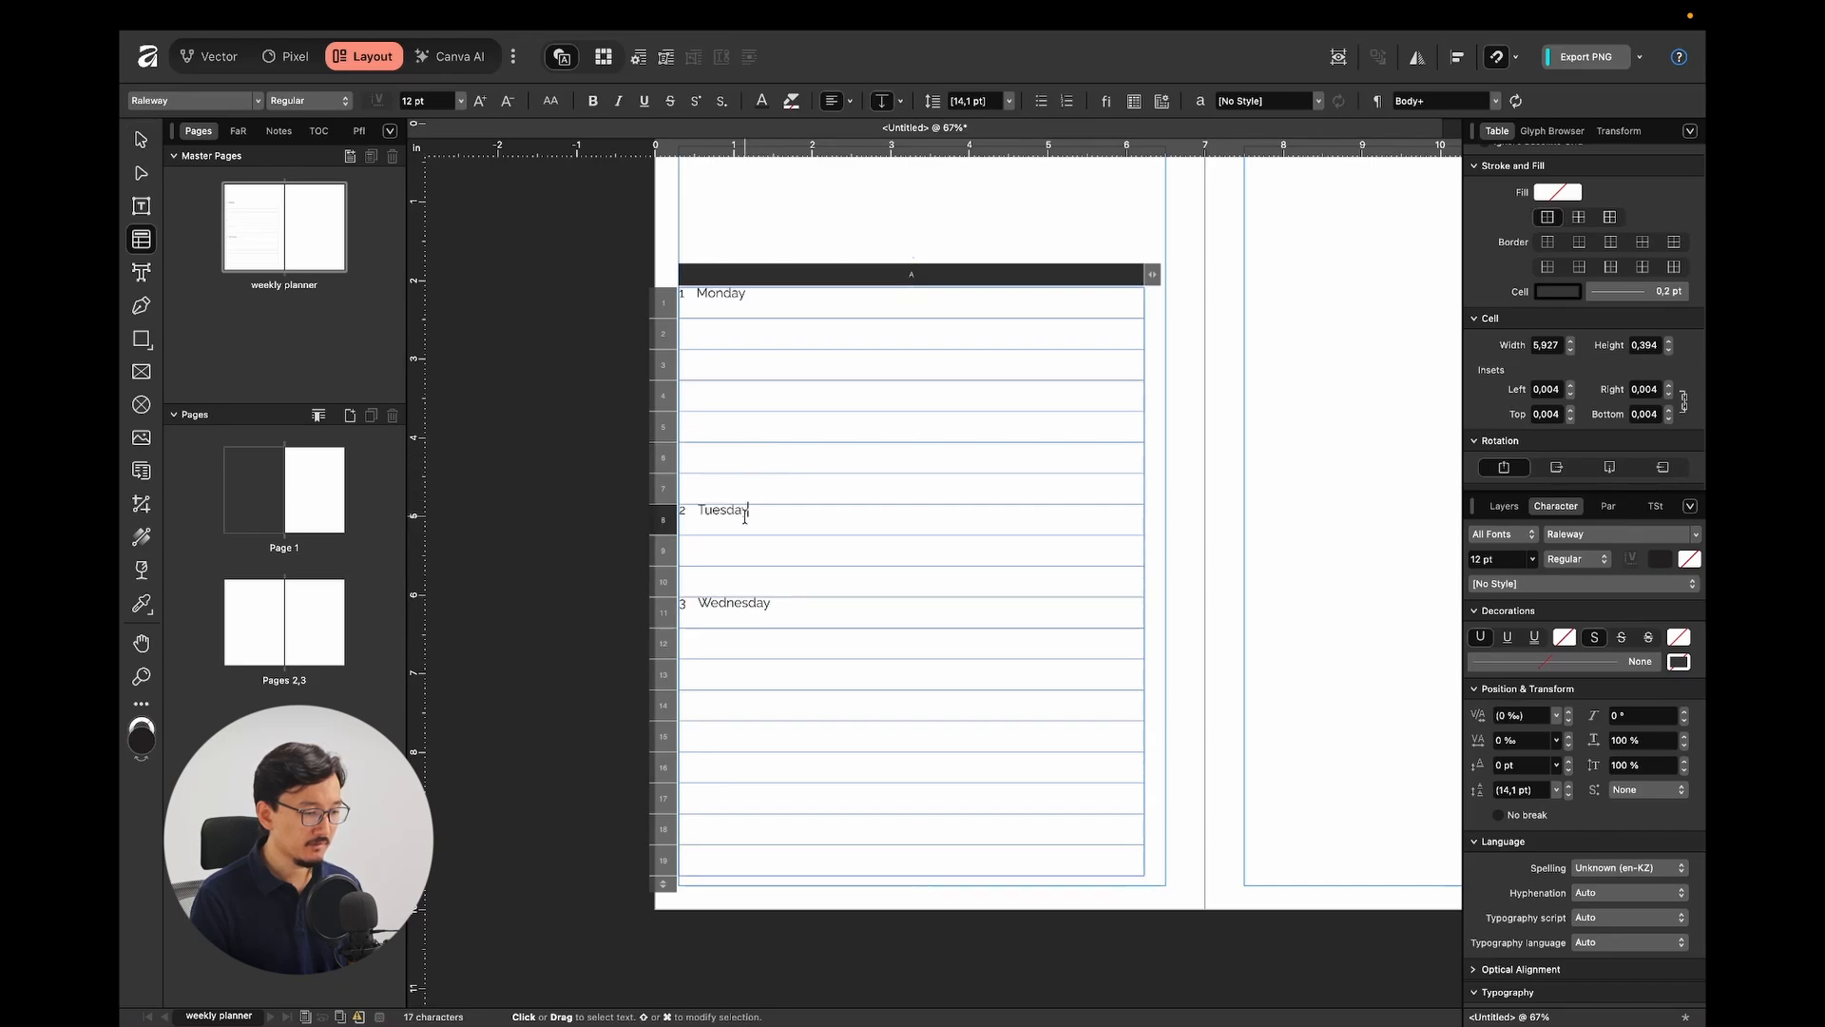
# Move the "3 Wednesday" label from row 11 to row 14 of the table.
pyautogui.click(794, 611)
pyautogui.press('super+a')
pyautogui.press('super+x')
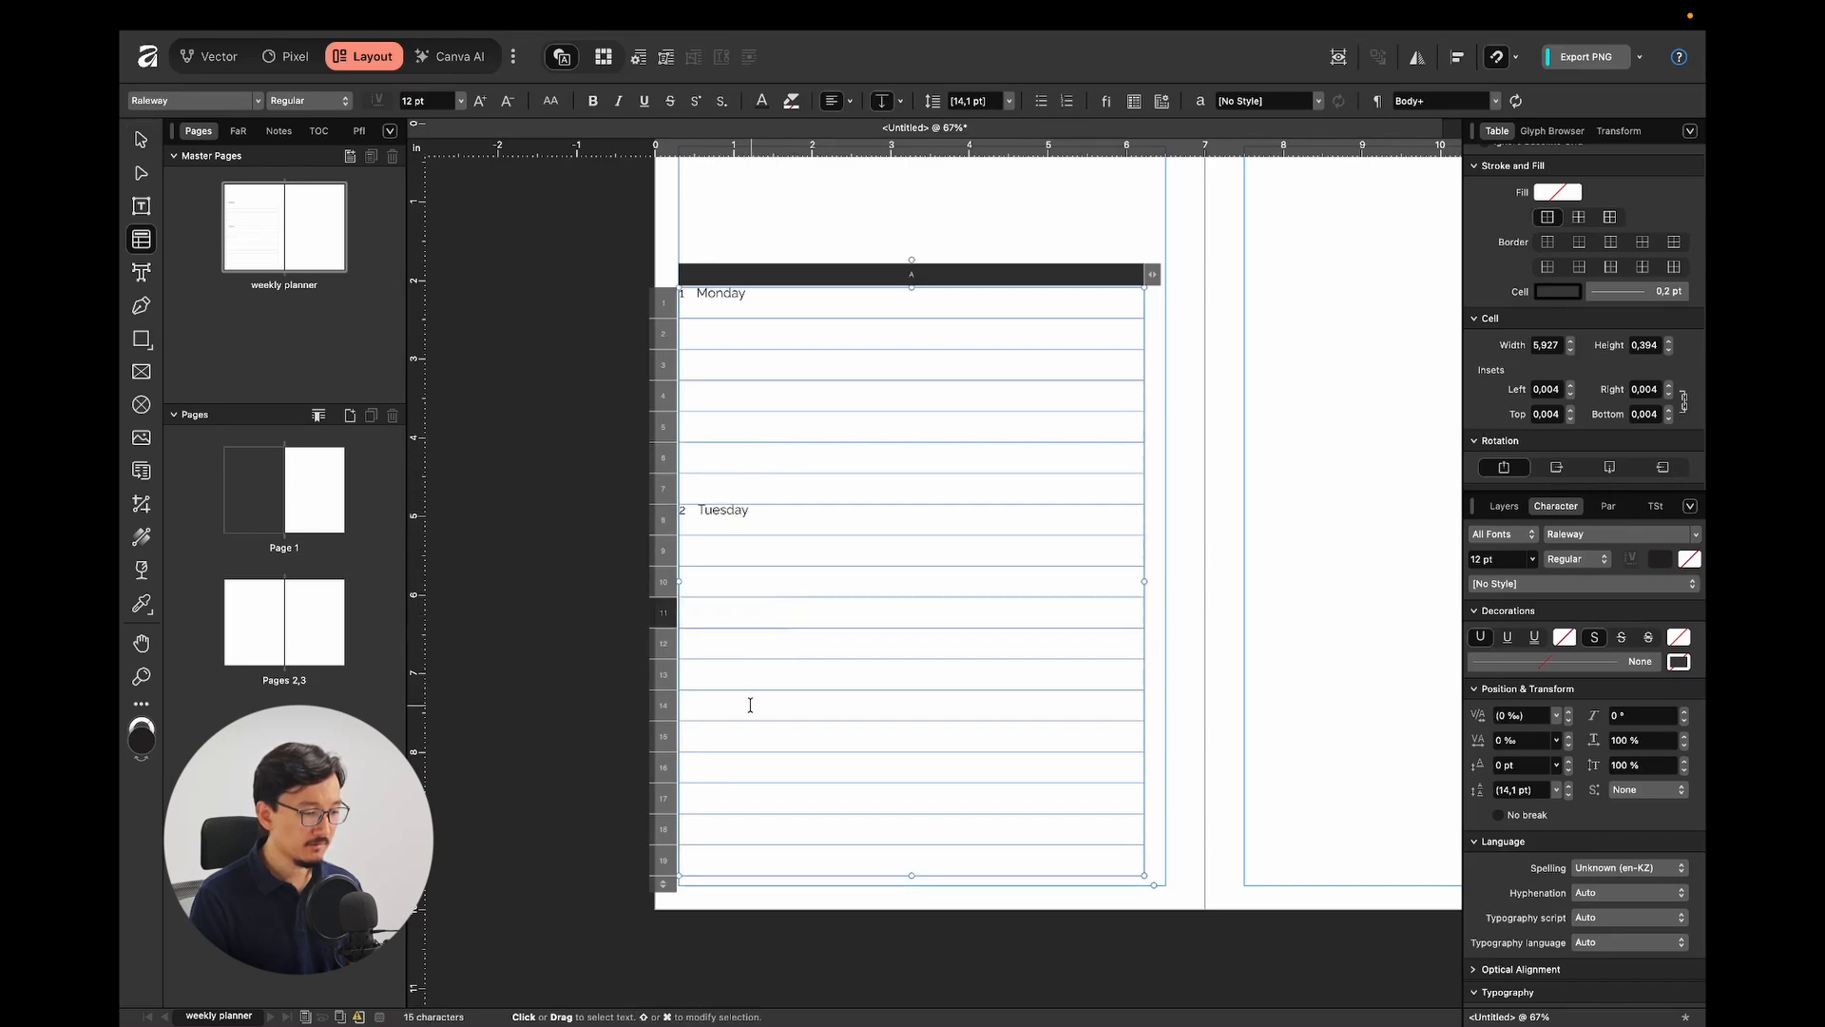
pyautogui.click(752, 703)
pyautogui.press('super+v')
# Count the blank rows below the Monday label to check the spacing between days.
pyautogui.click(744, 334)
pyautogui.click(726, 367)
pyautogui.click(714, 396)
pyautogui.click(710, 425)
pyautogui.click(709, 460)
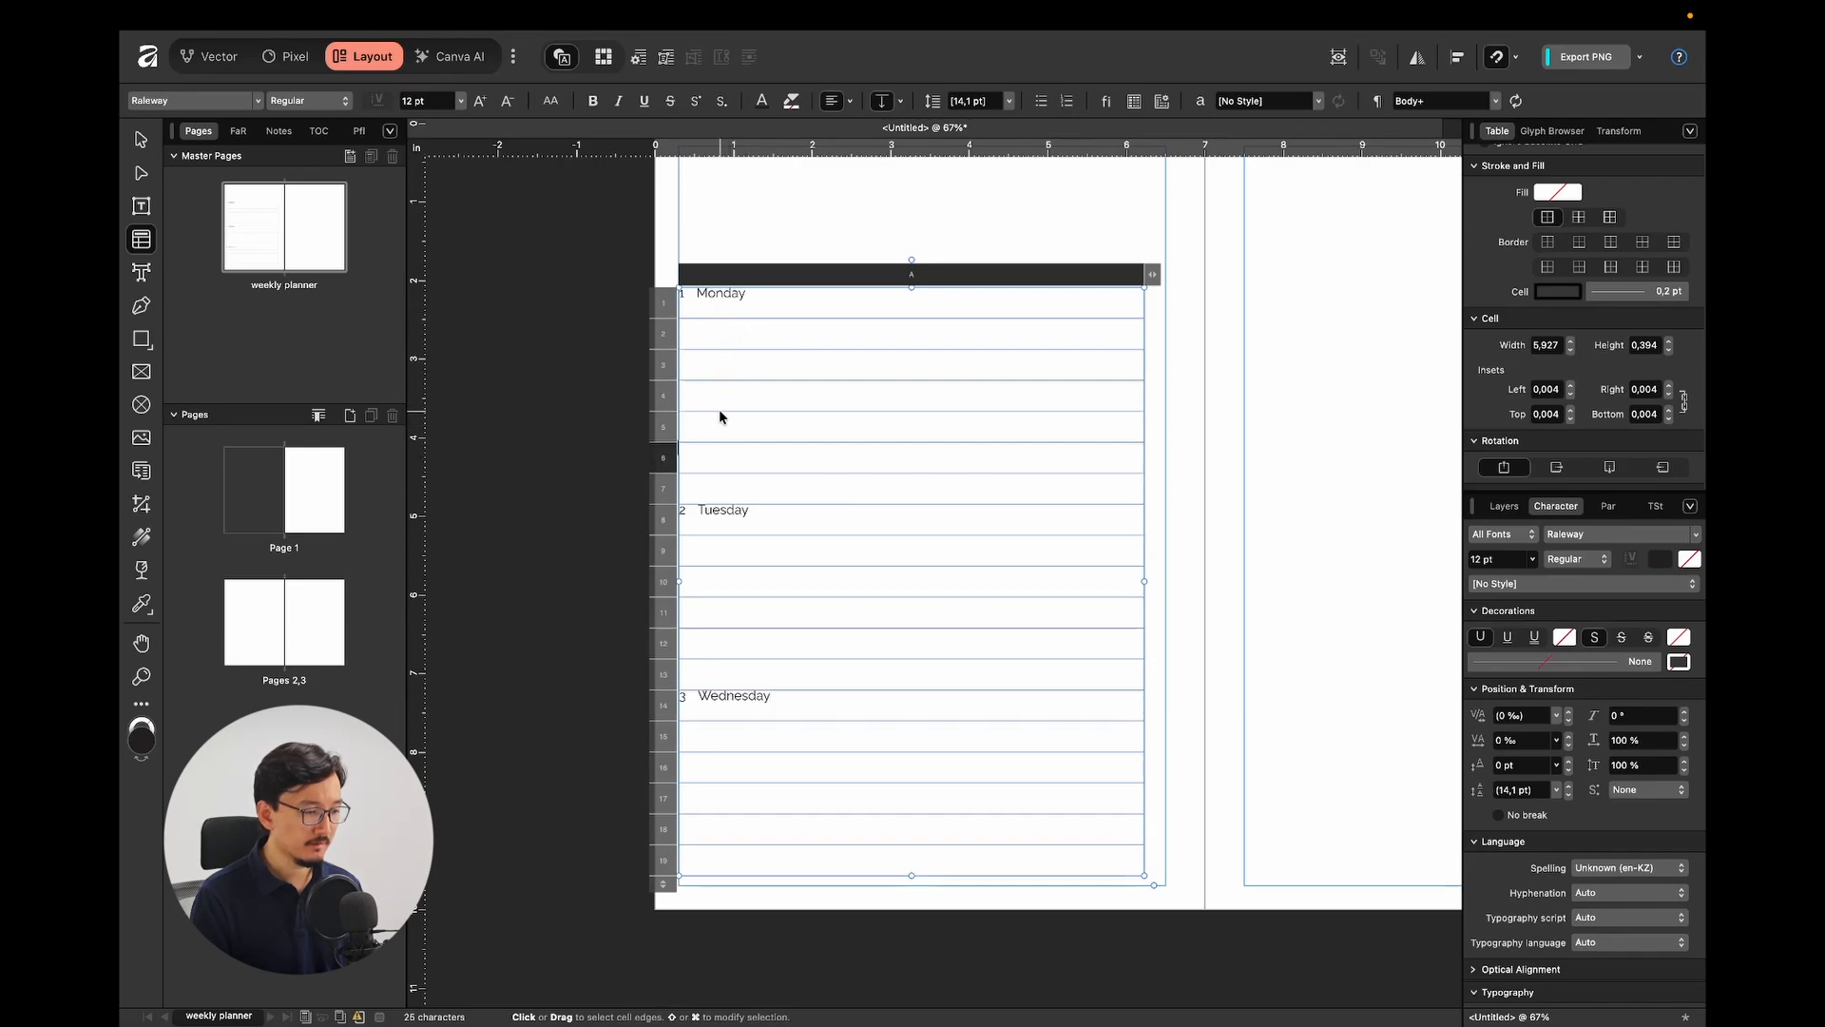
# Count the blank rows below the Tuesday and Wednesday labels to check the spacing, and deselect the table.
pyautogui.click(720, 550)
pyautogui.click(718, 582)
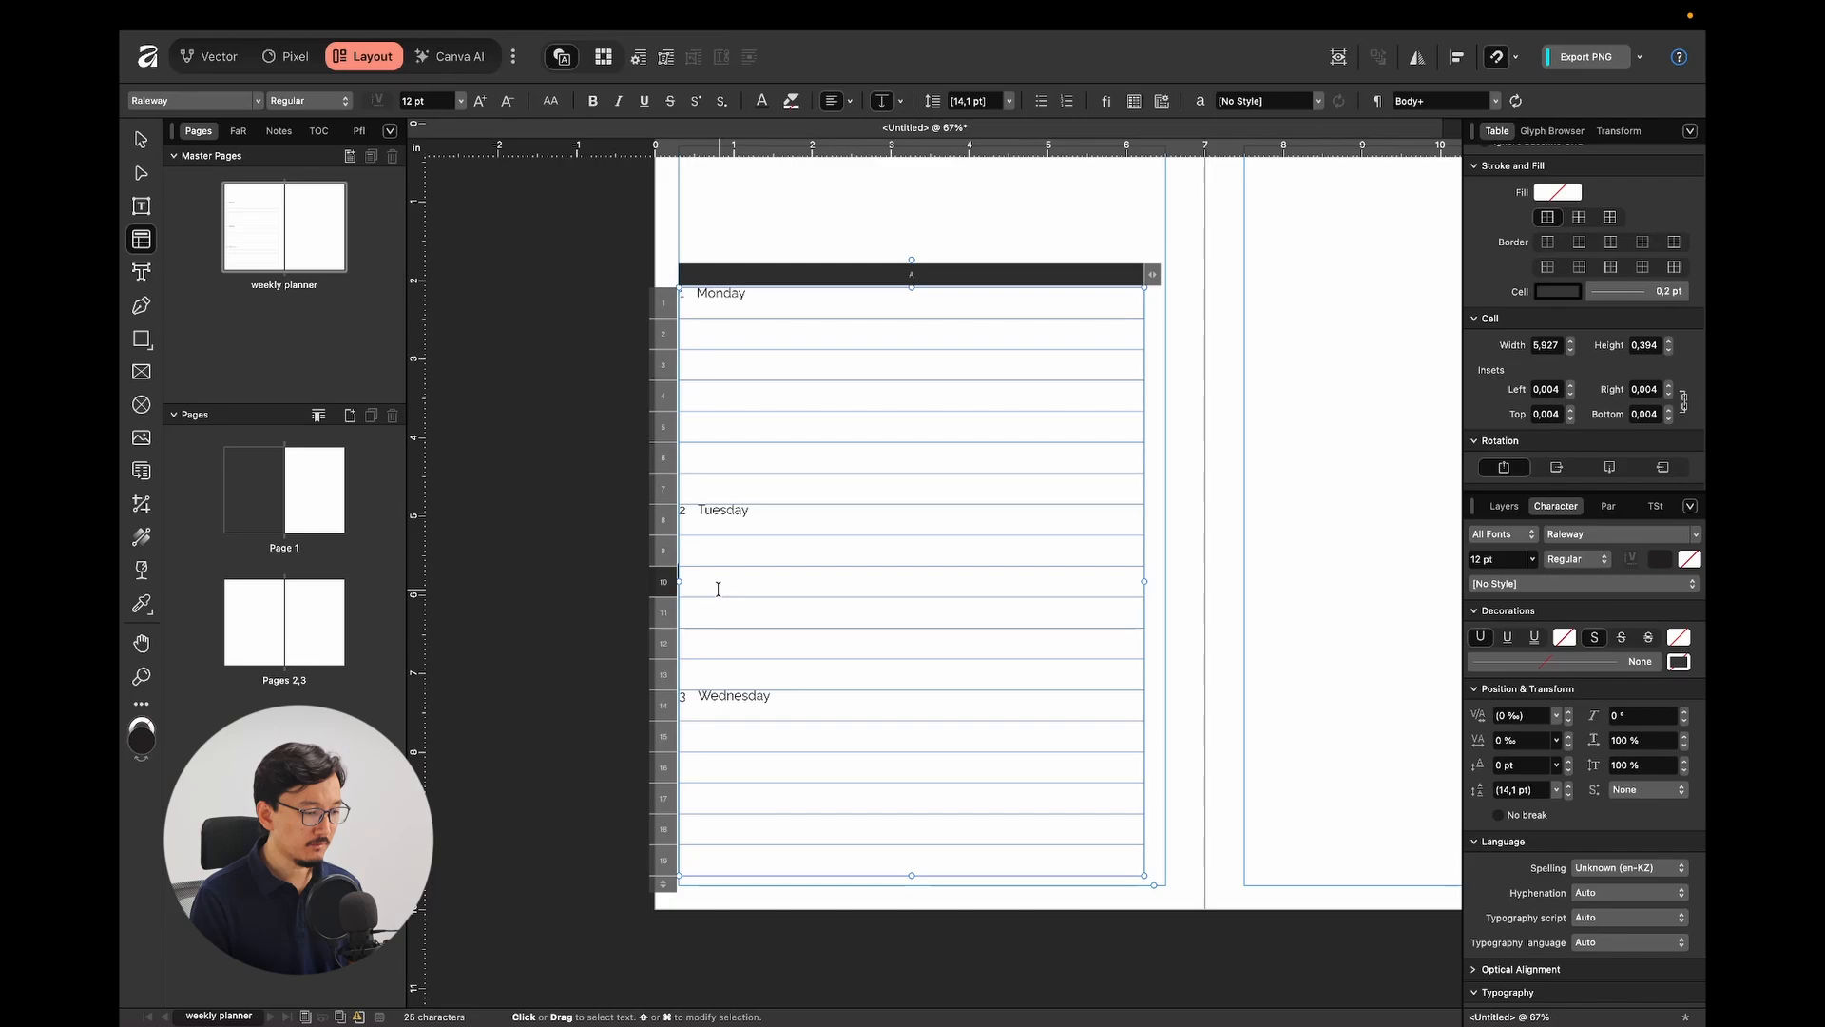
pyautogui.click(717, 612)
pyautogui.click(715, 641)
pyautogui.click(711, 665)
pyautogui.click(715, 736)
pyautogui.click(714, 768)
pyautogui.click(714, 799)
pyautogui.click(713, 829)
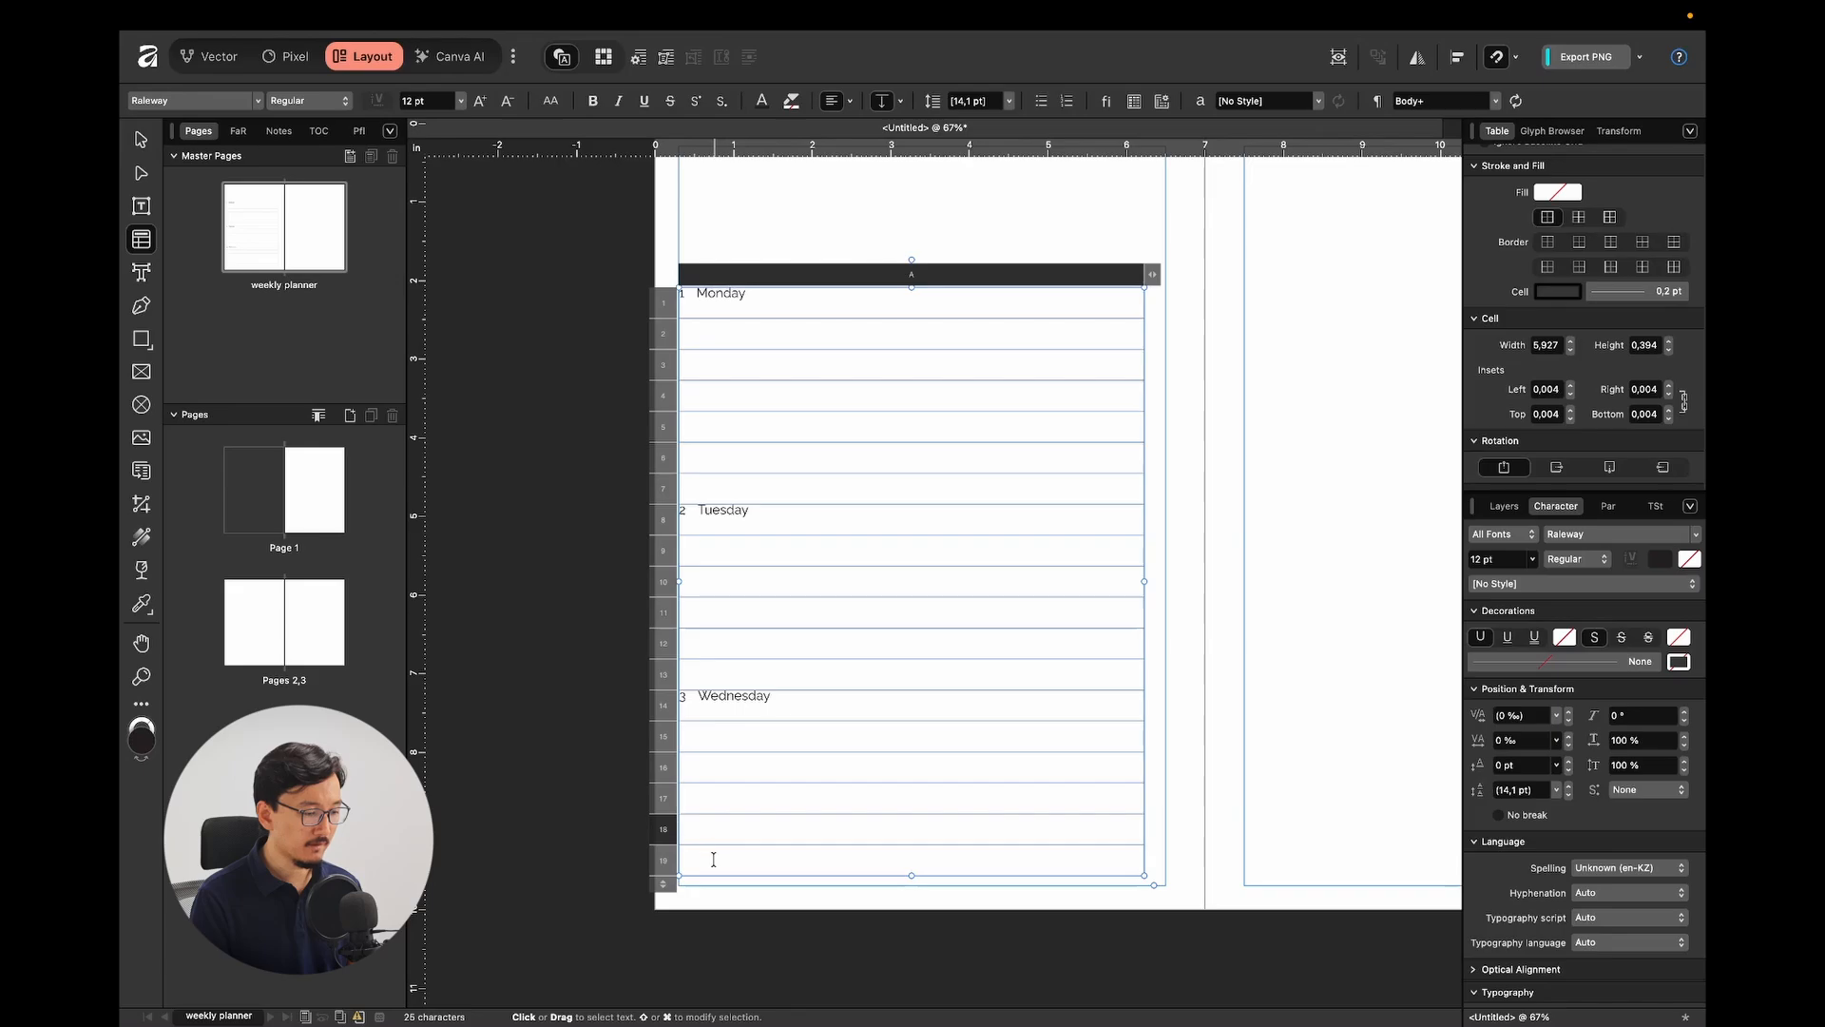
pyautogui.click(712, 859)
pyautogui.click(1205, 581)
pyautogui.press('v')
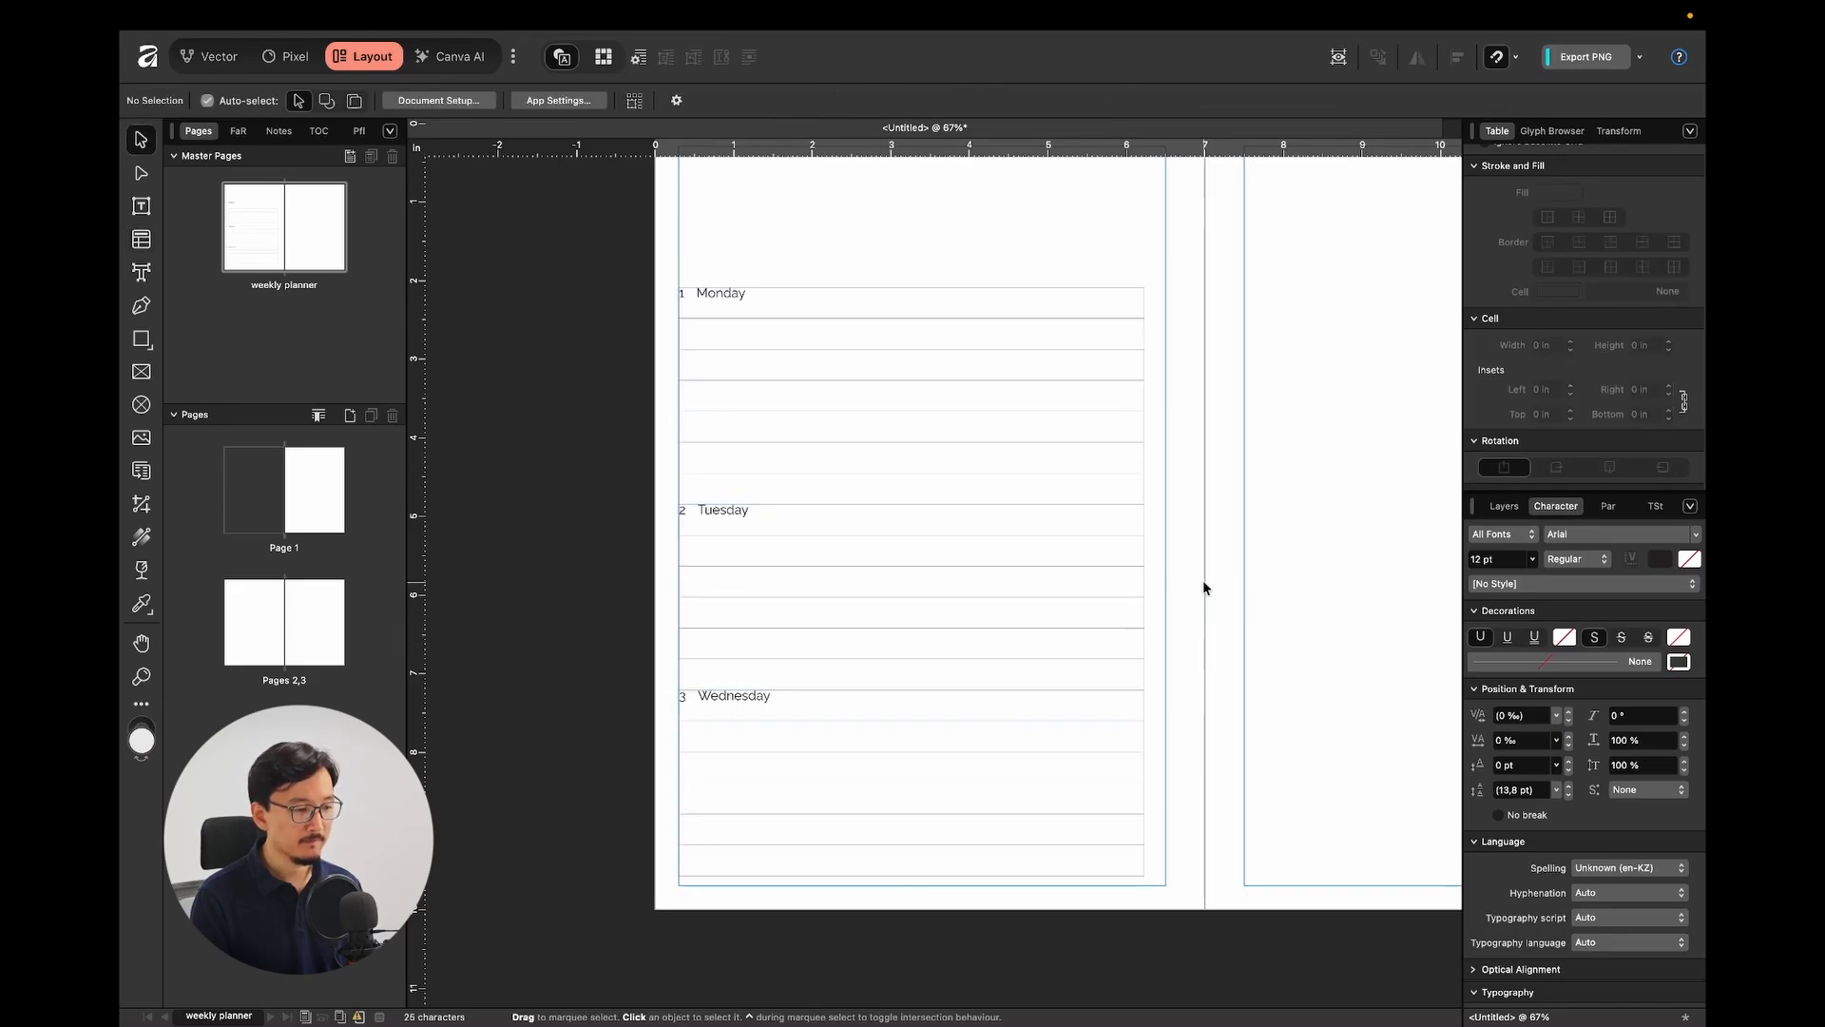
# Center the text of the weekly table vertically within its cells, trying the bottom and top positions as well.
pyautogui.click(975, 430)
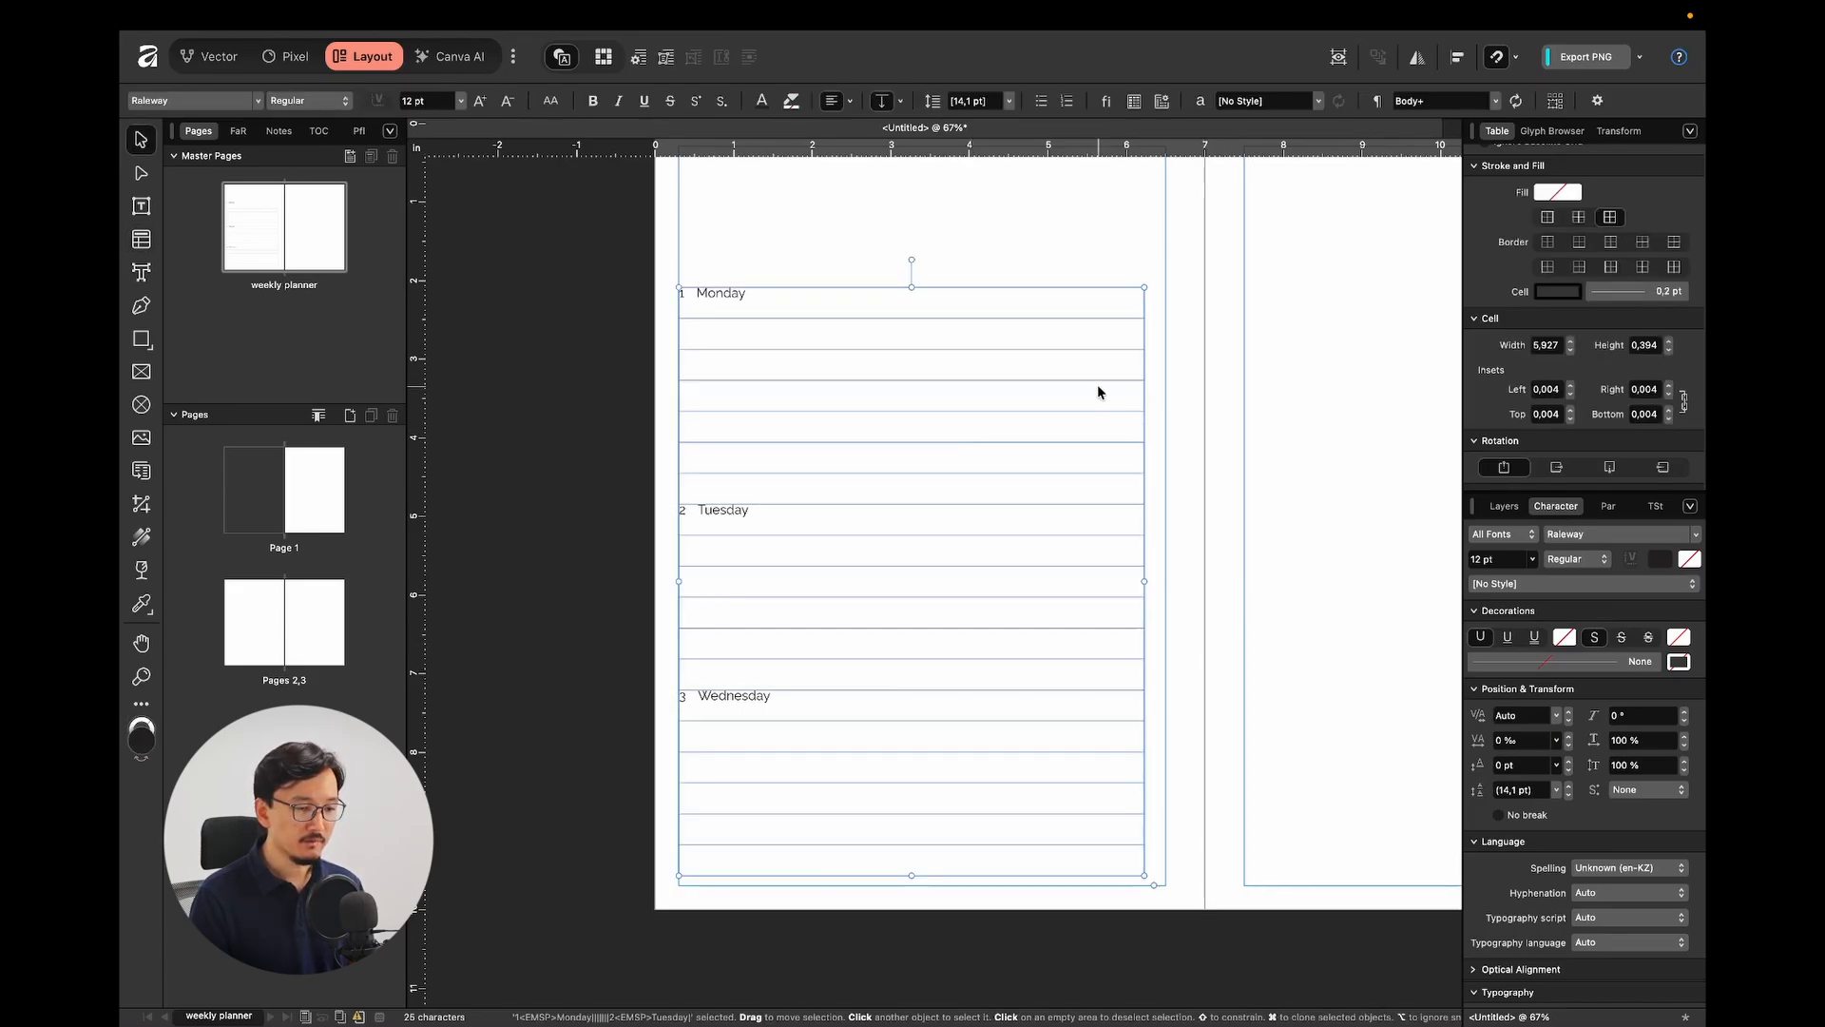
pyautogui.scroll(-3, 1693, 352)
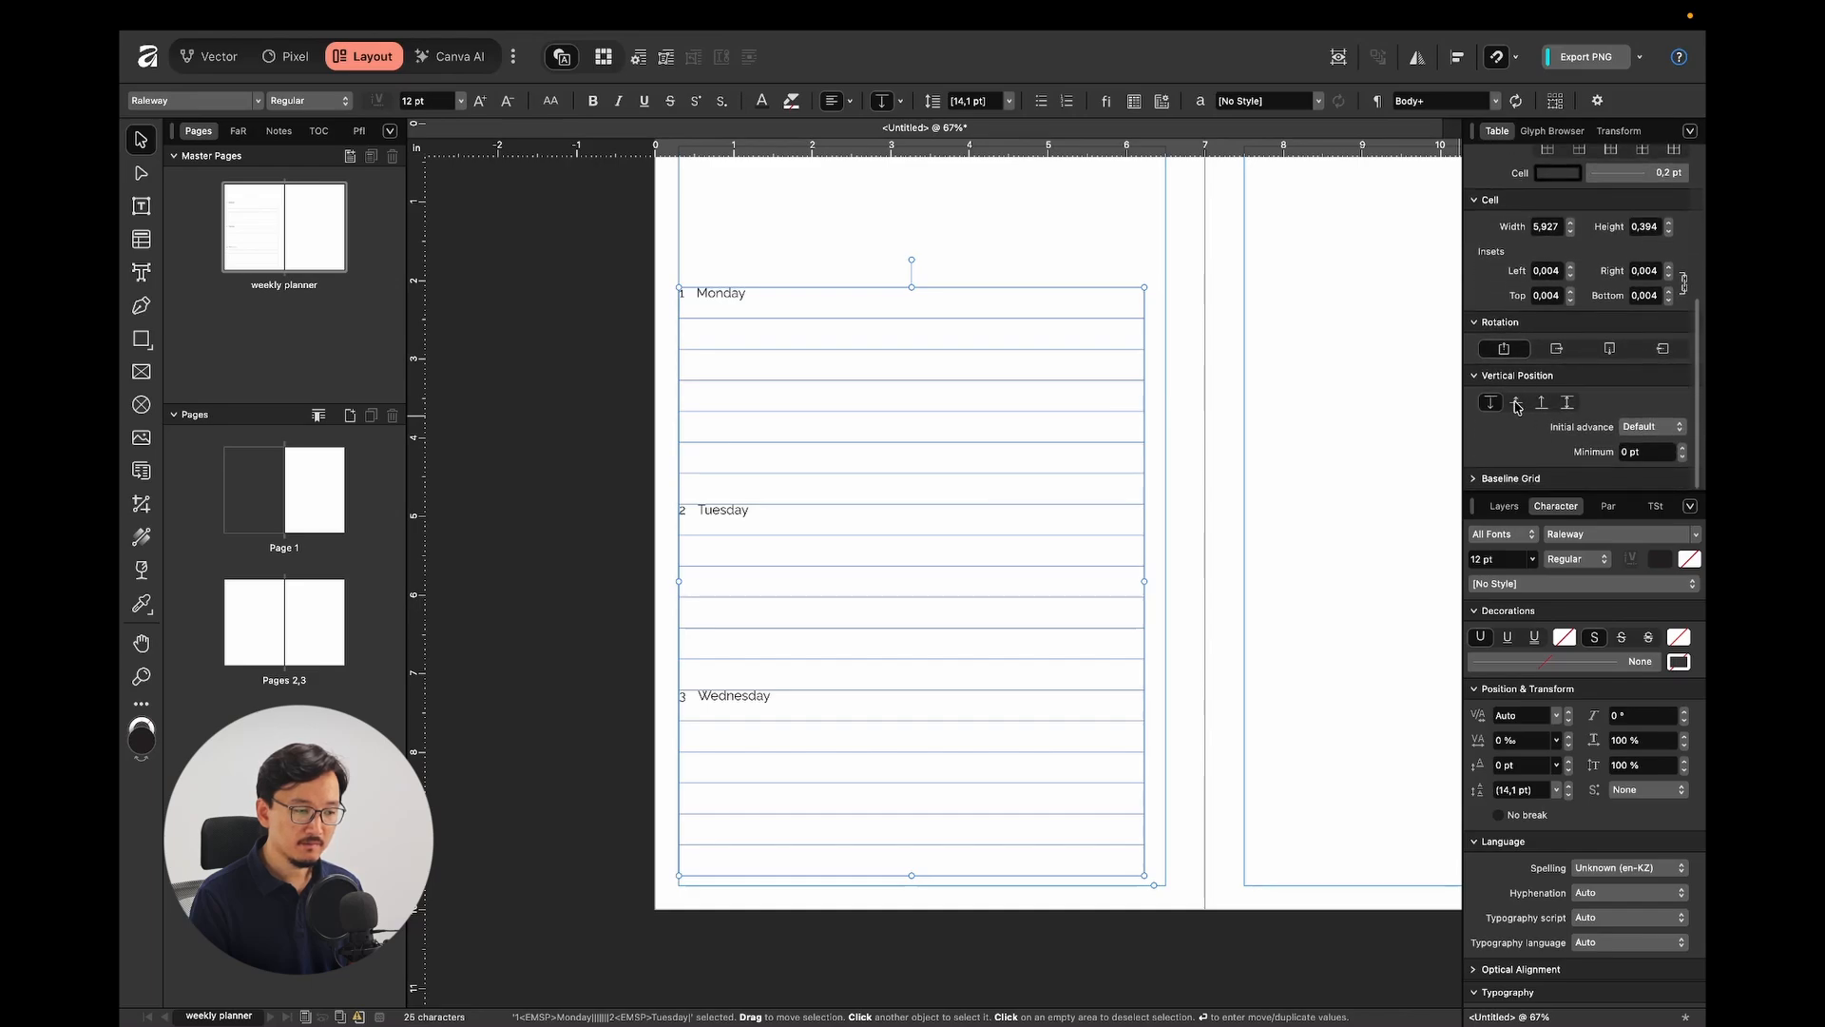
pyautogui.click(1516, 403)
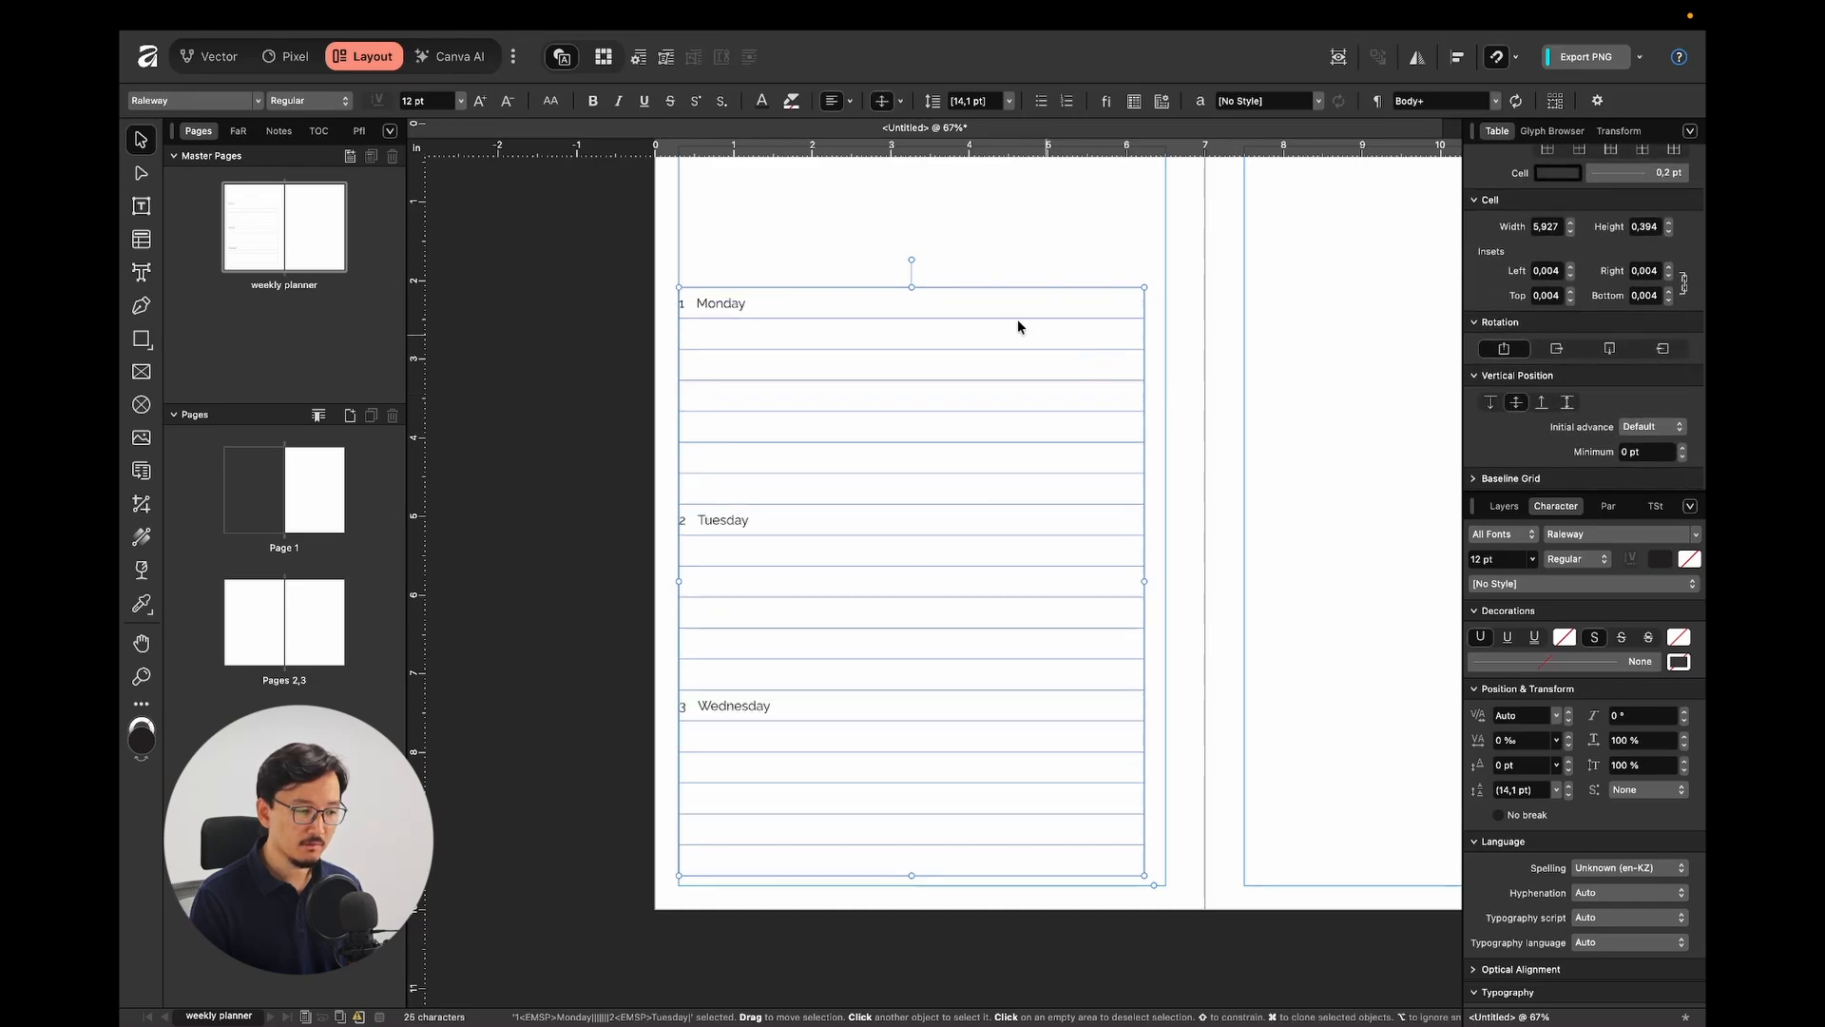
pyautogui.click(1544, 407)
pyautogui.click(1520, 409)
pyautogui.click(1495, 403)
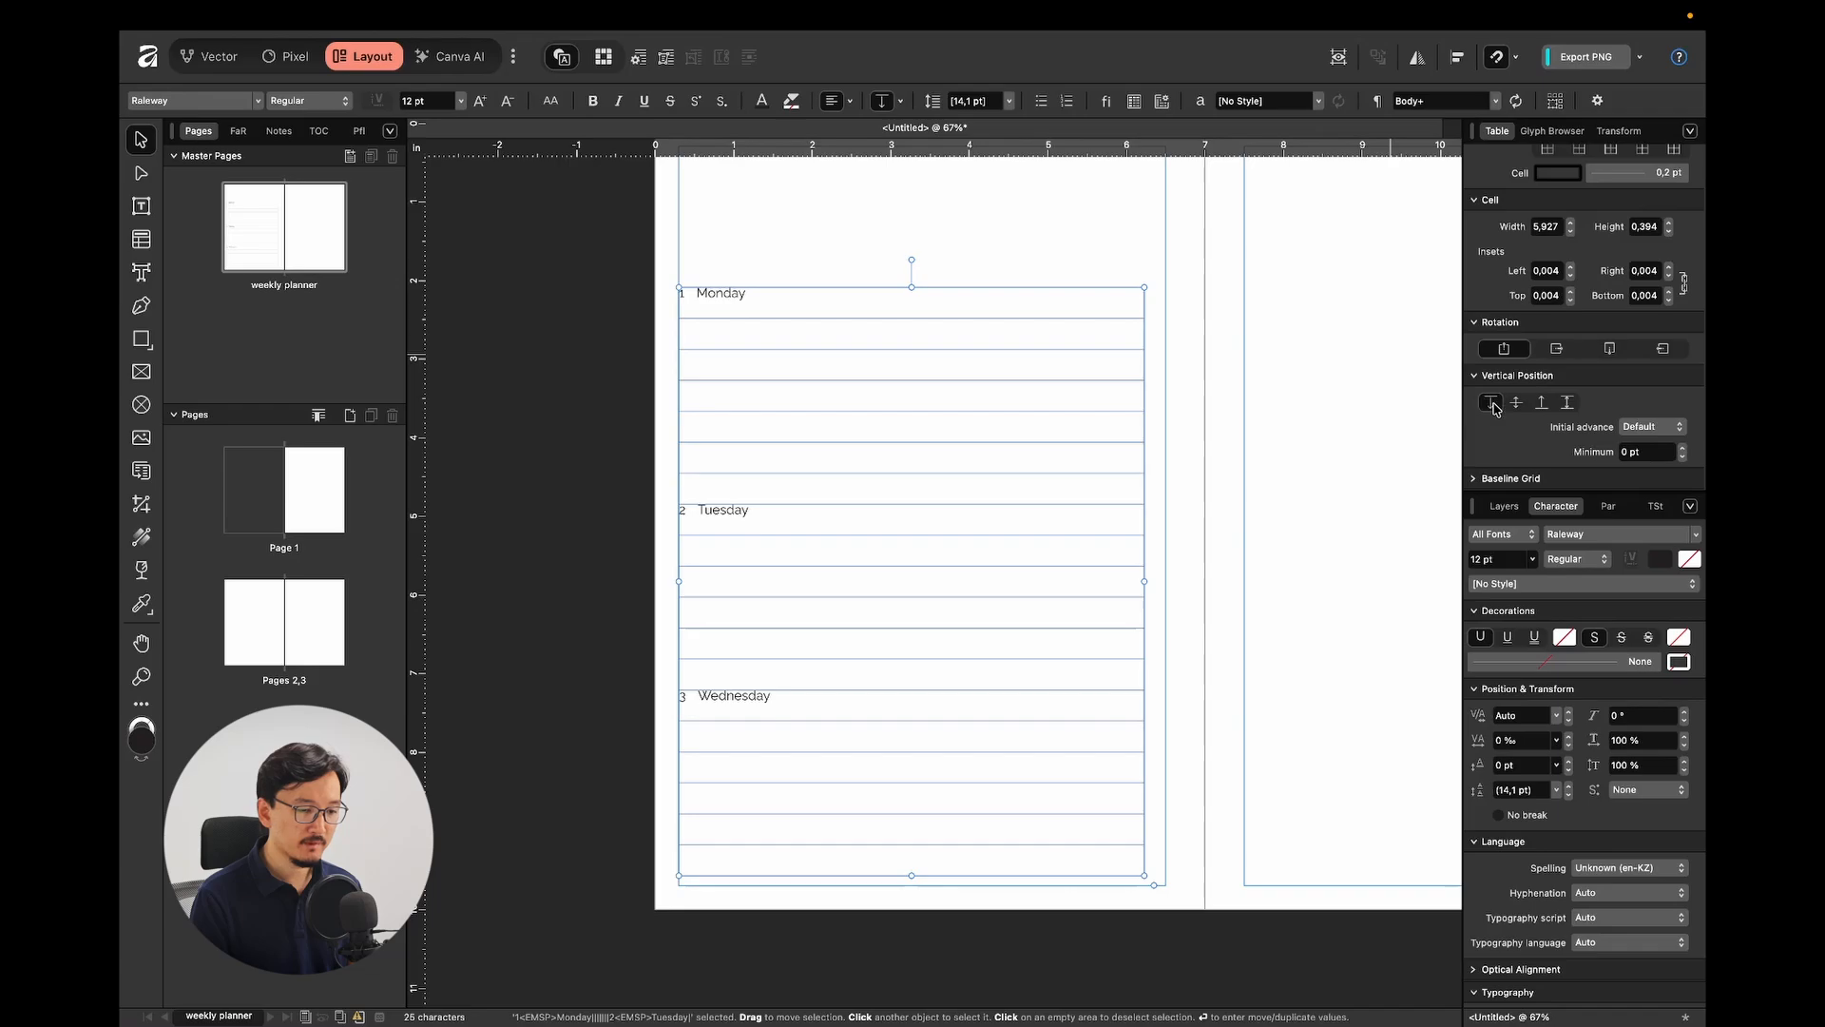
pyautogui.click(1518, 405)
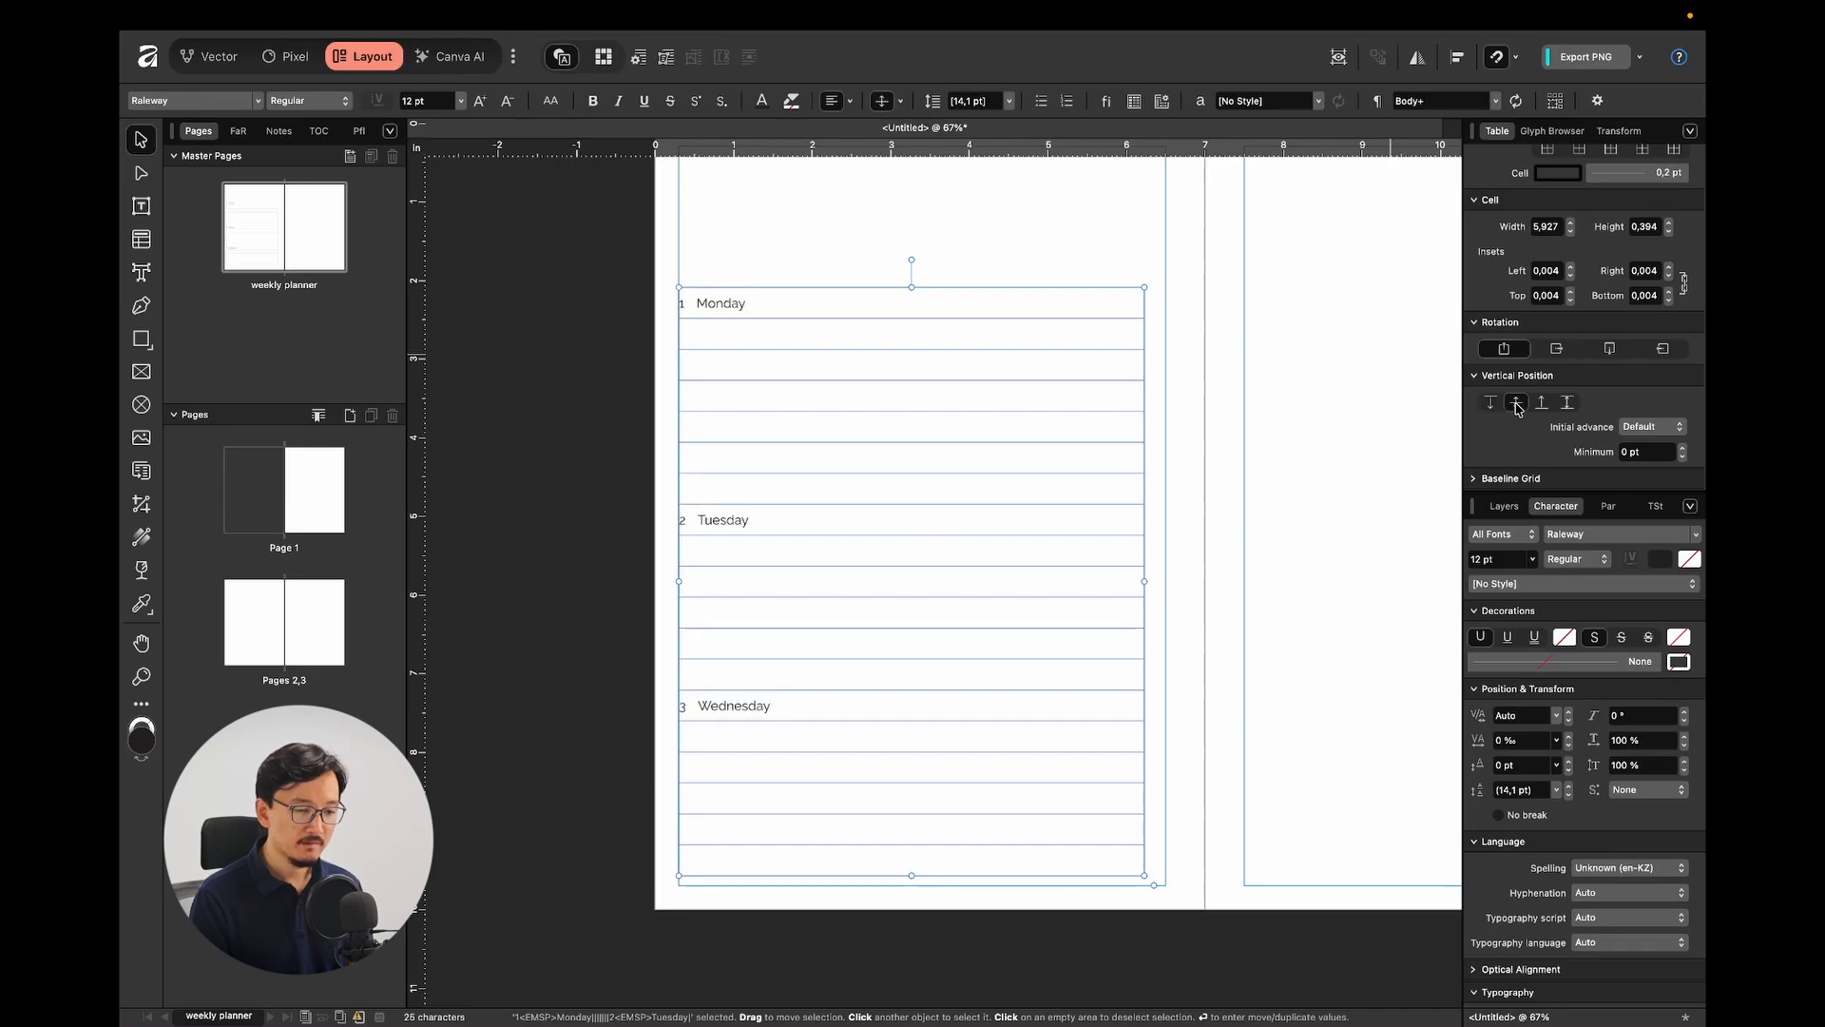
# Try a paragraph left indent of 0.09 in on the table's day labels, and reset the indent to 0.
pyautogui.click(1608, 507)
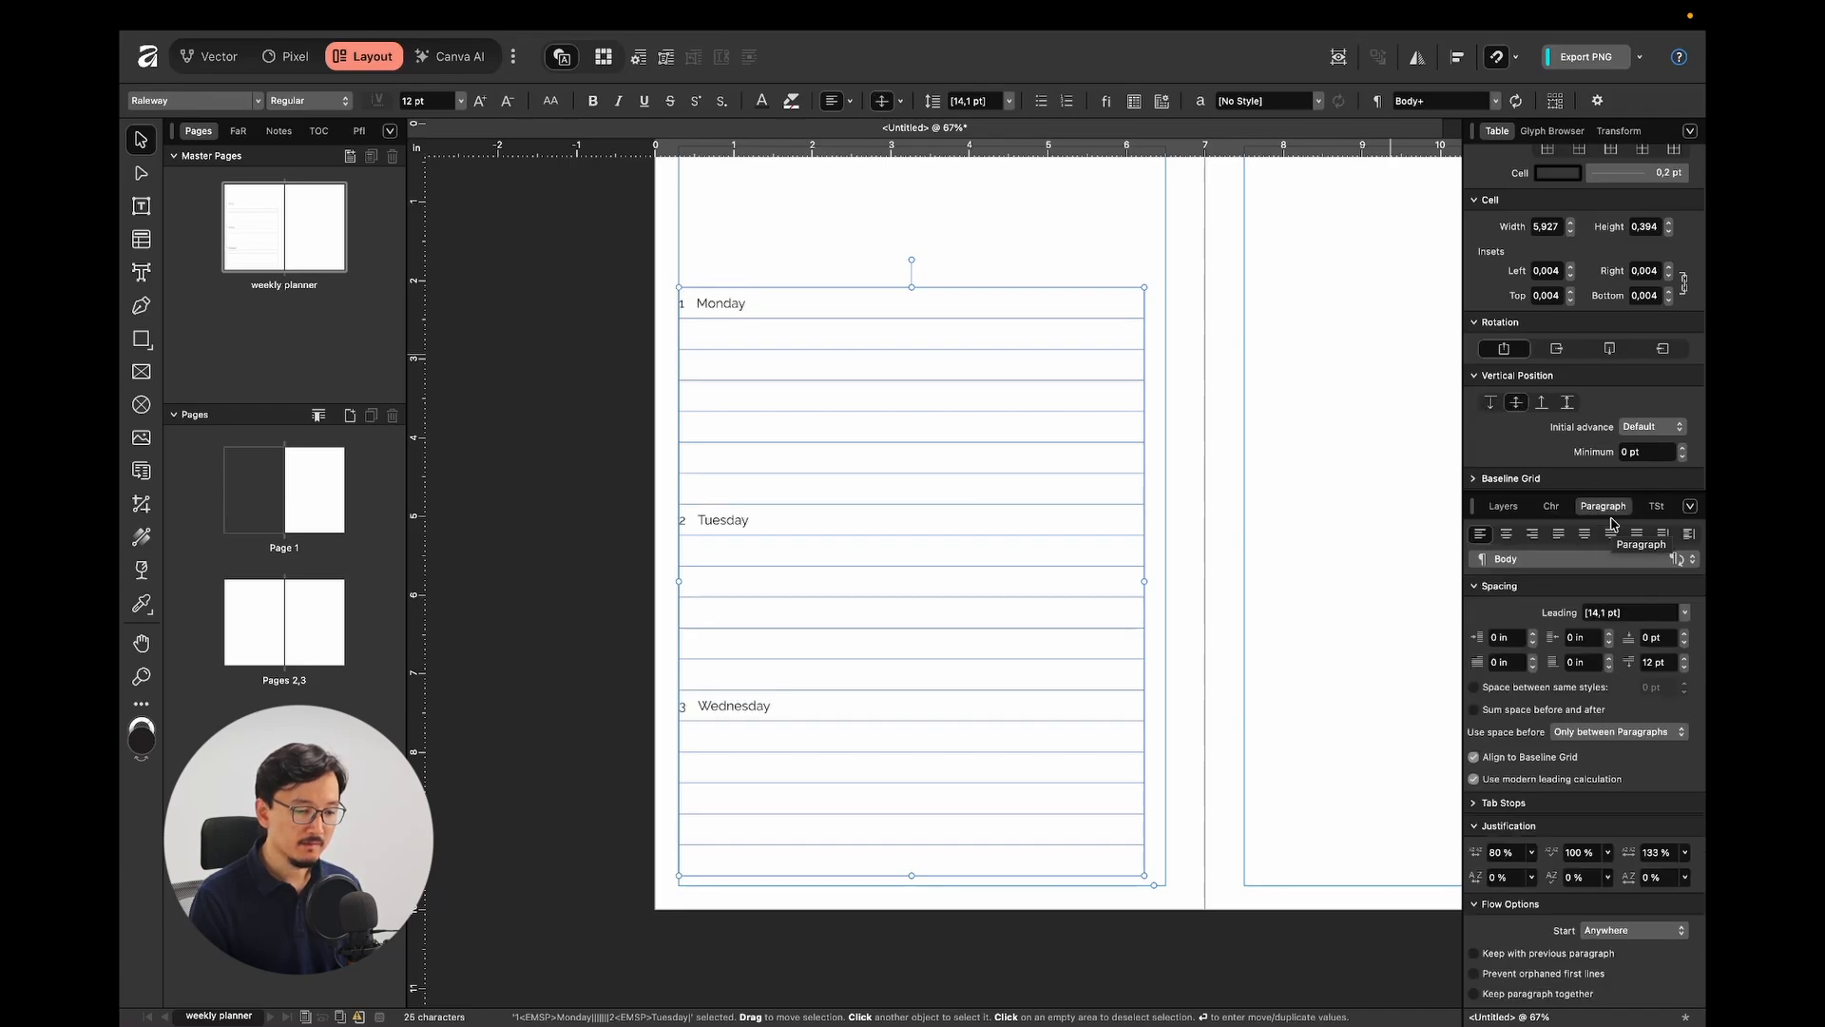
pyautogui.click(1512, 643)
pyautogui.scroll(6, 683, 284)
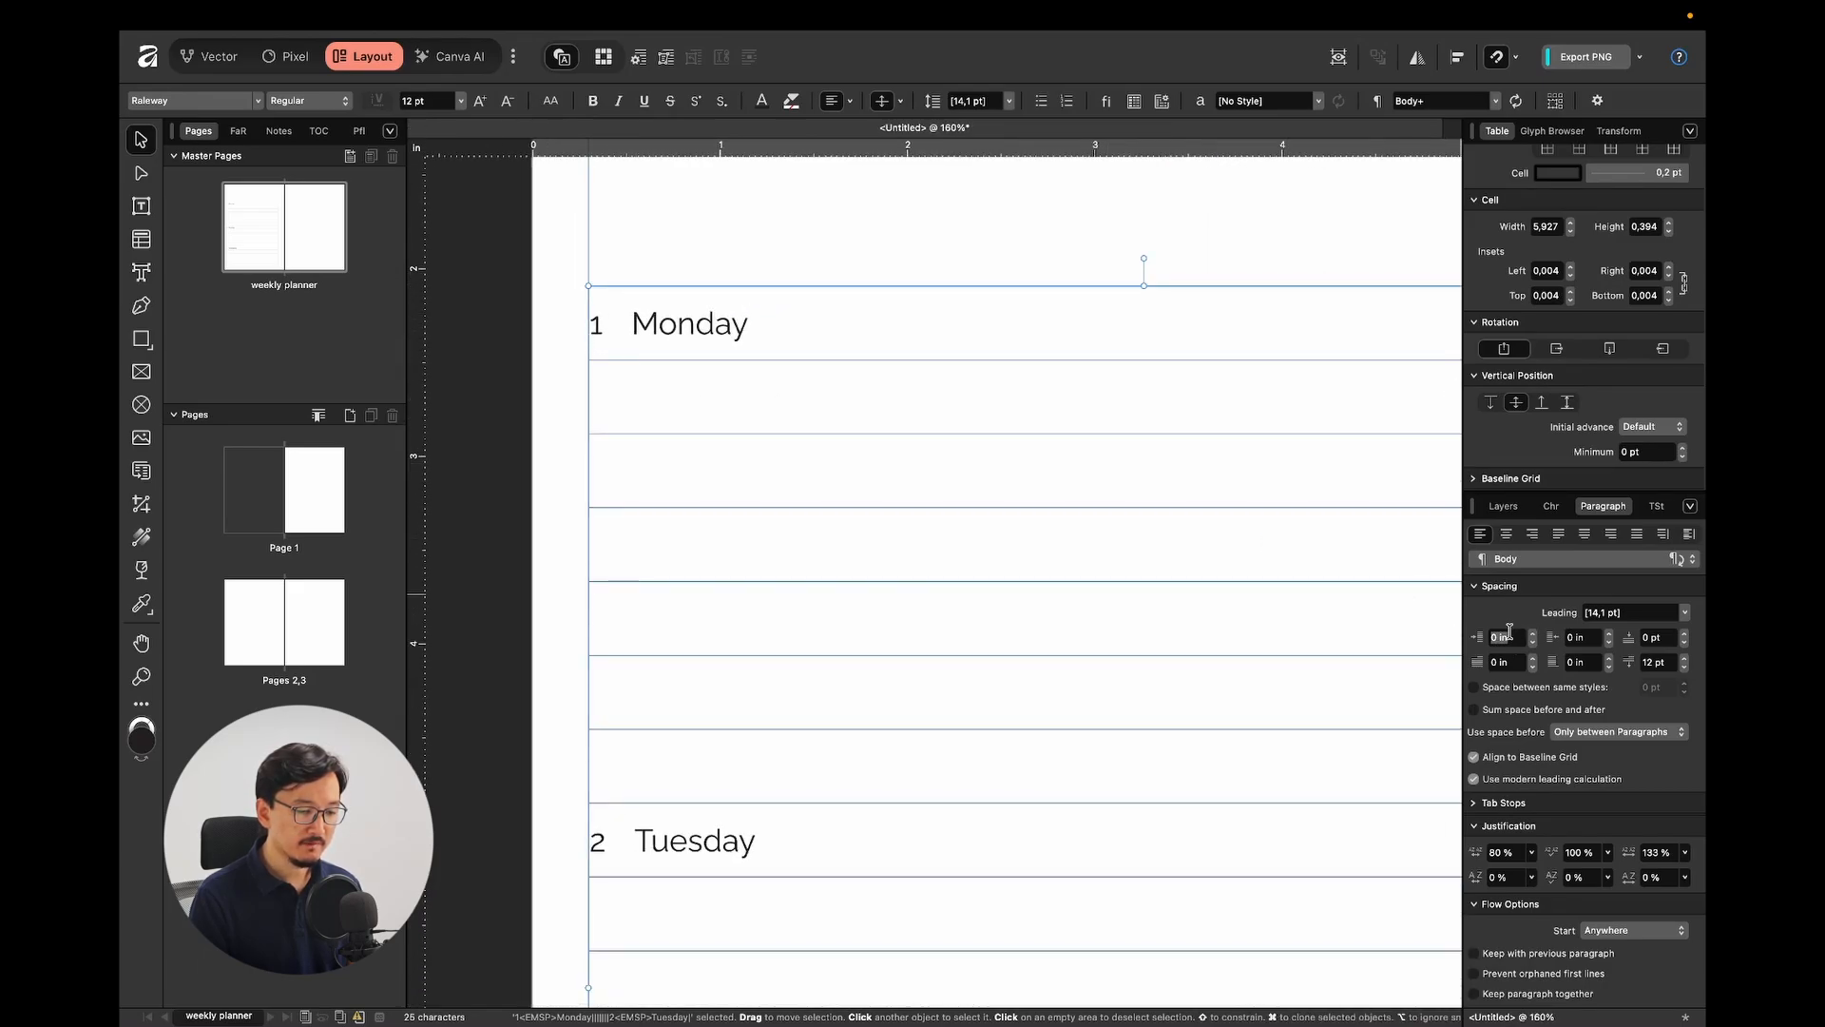
pyautogui.press('Up')
pyautogui.press('Up')
pyautogui.press('Up')
pyautogui.press('Up')
pyautogui.press('Up')
pyautogui.press('Up')
pyautogui.press('Up')
pyautogui.press('Up')
pyautogui.press('Up')
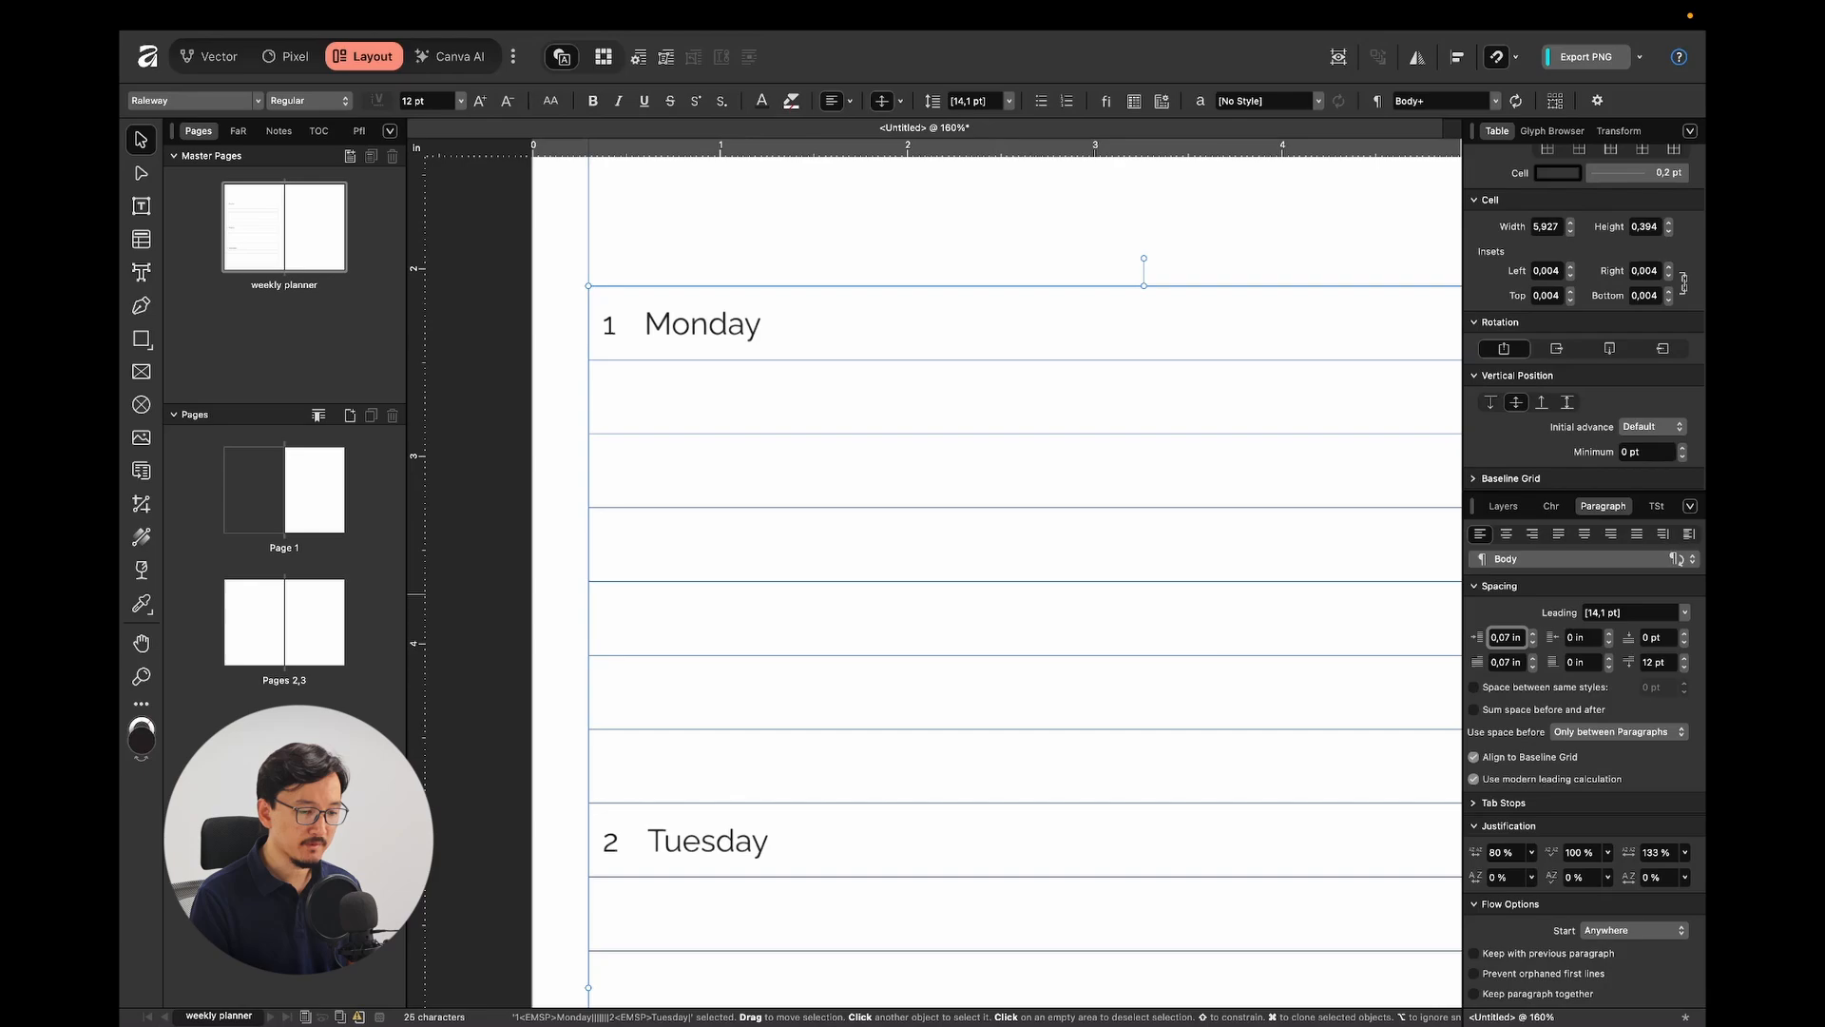
pyautogui.doubleClick(1508, 636)
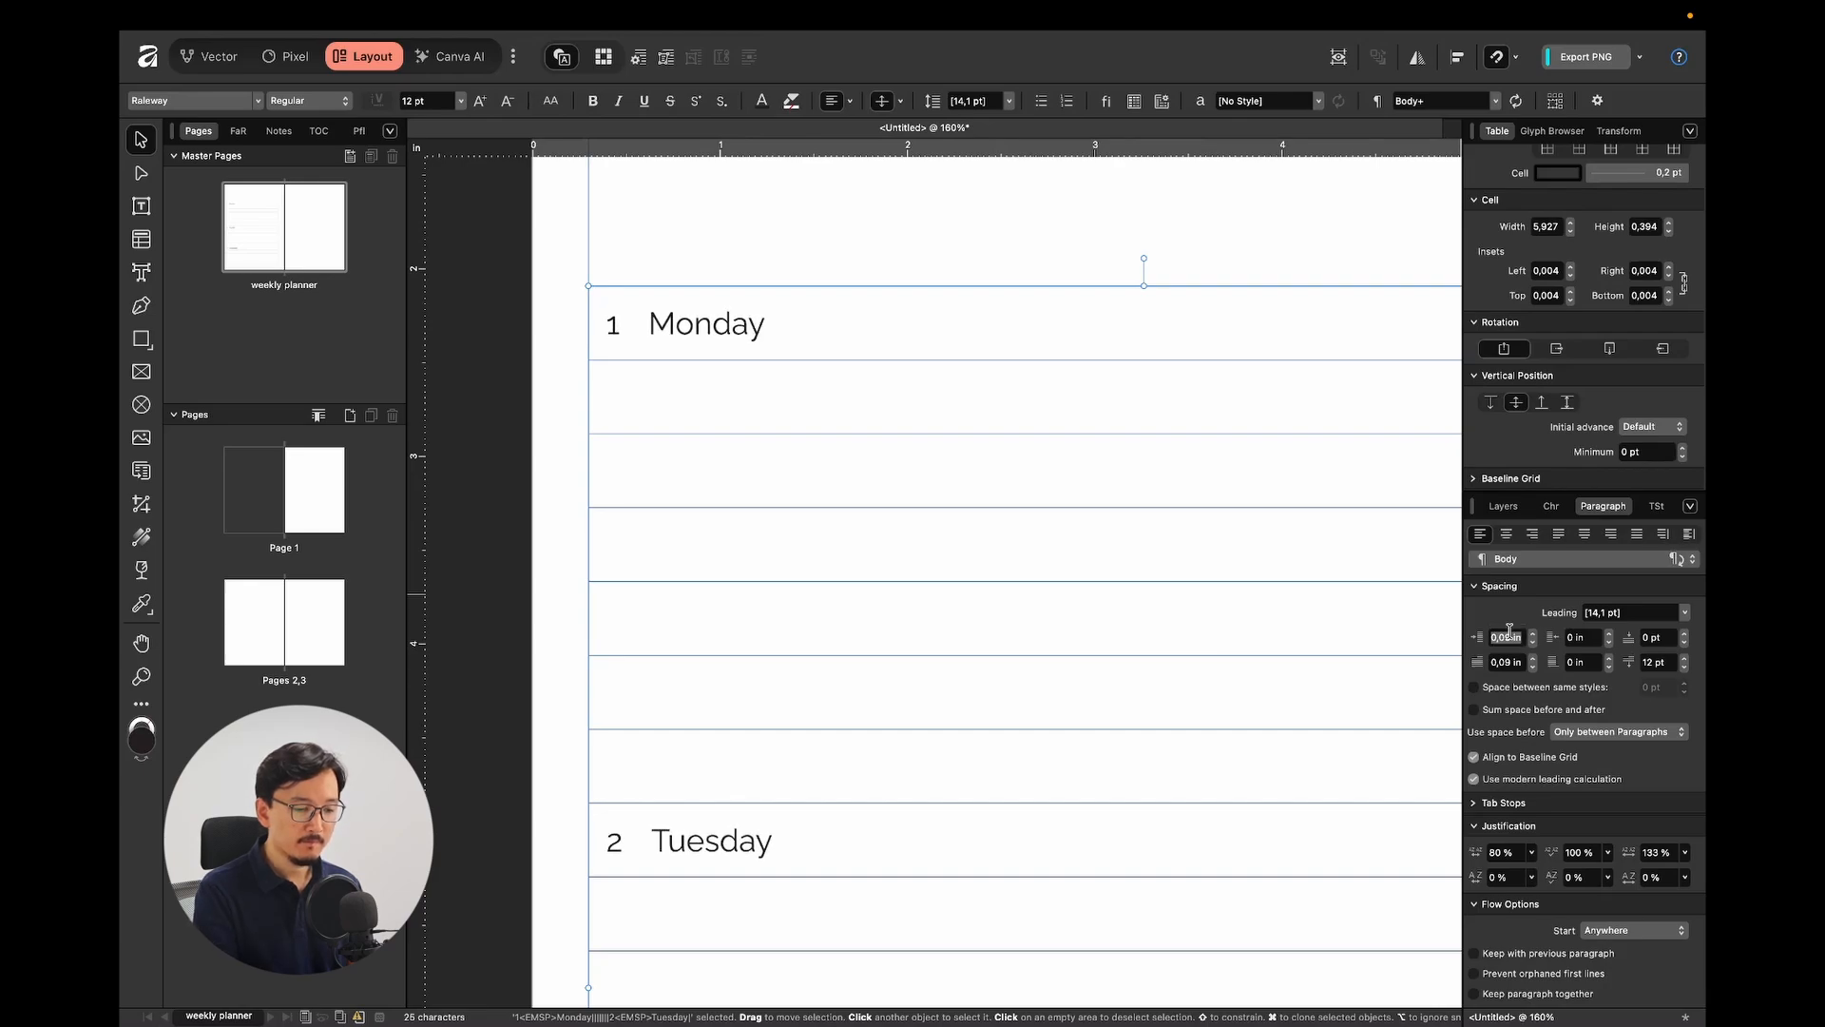
pyautogui.write('0')
pyautogui.press('Return')
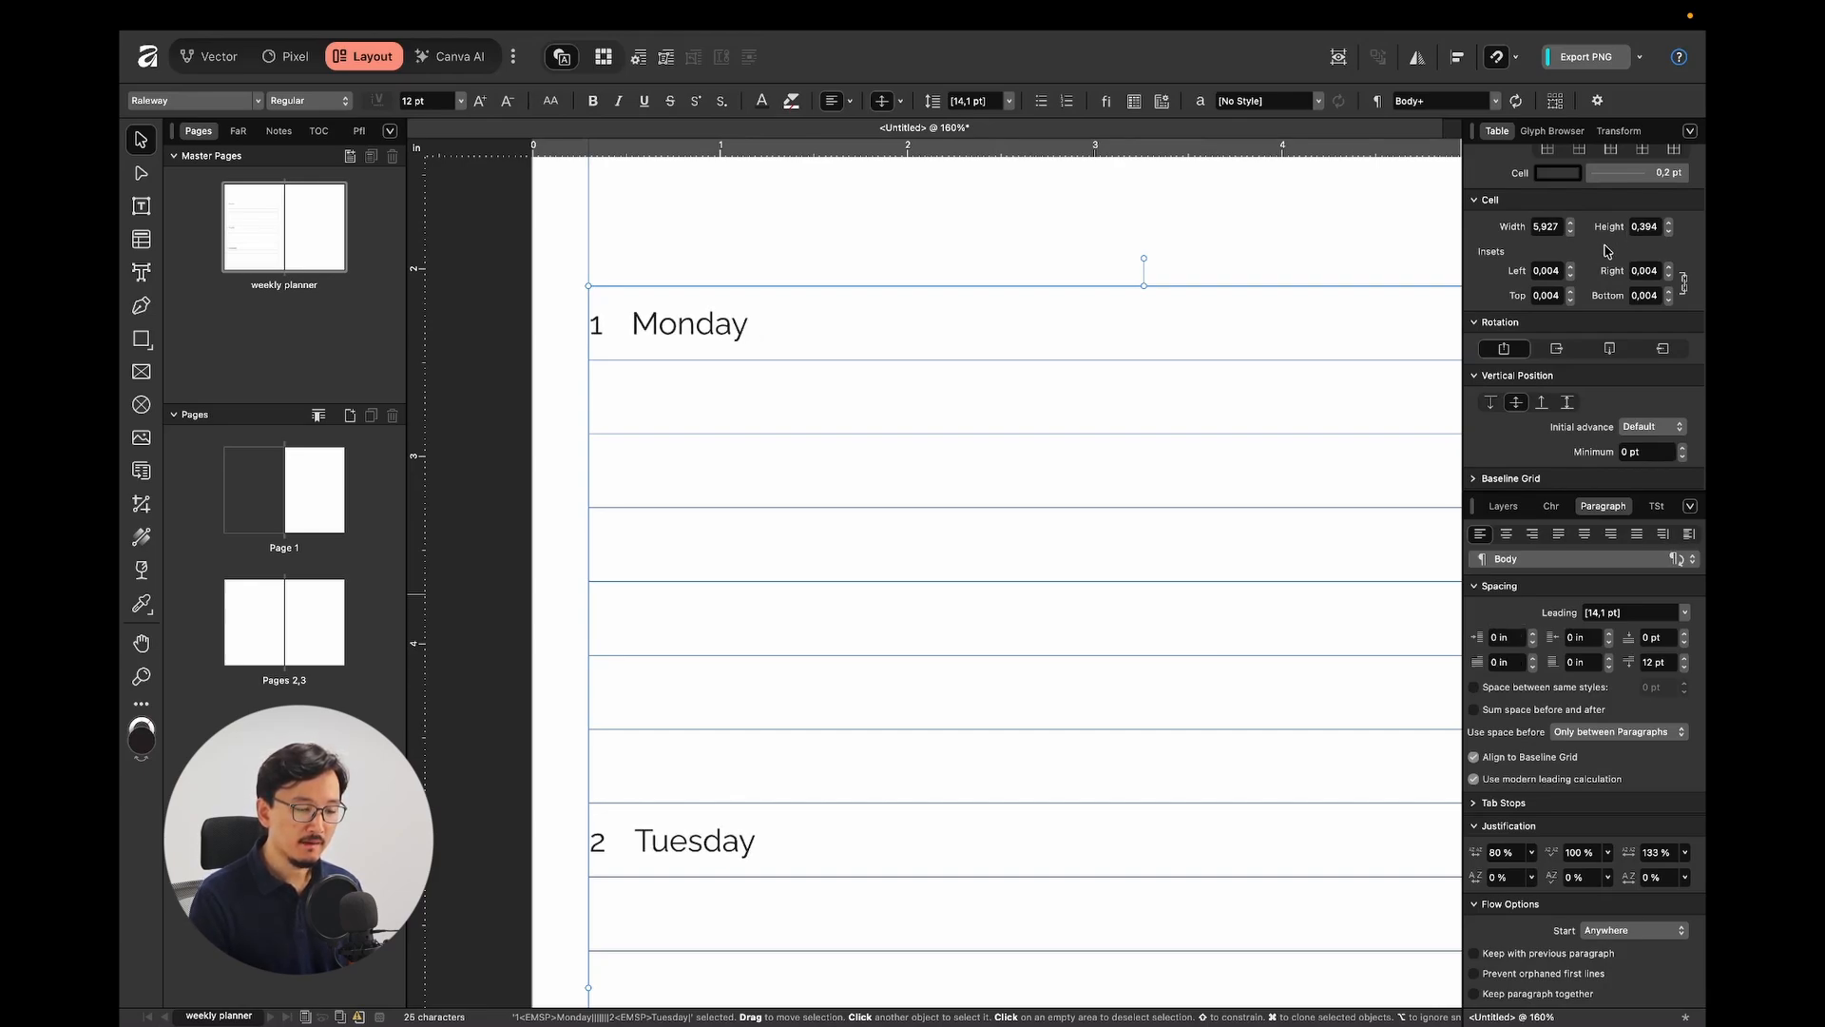
# Set the linked cell insets of the weekly table to 0.09 in on all sides, and deselect the table.
pyautogui.scroll(1, 1607, 252)
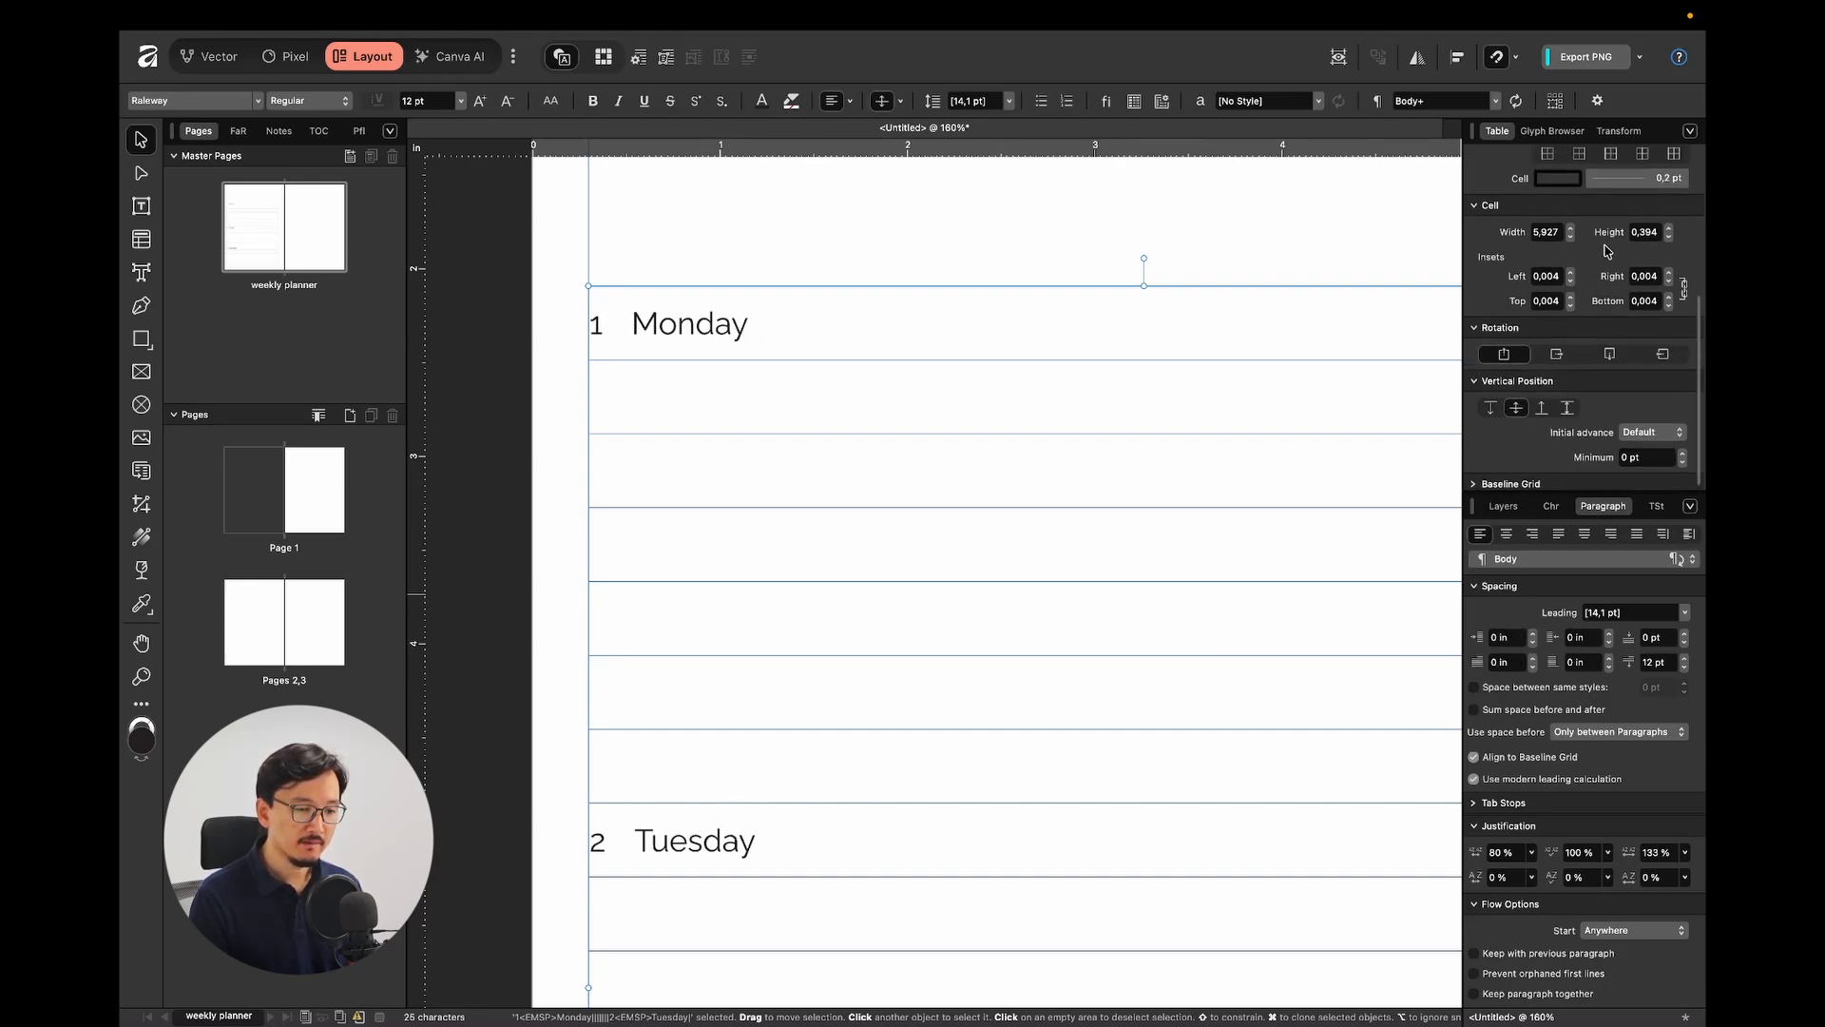
pyautogui.click(1547, 276)
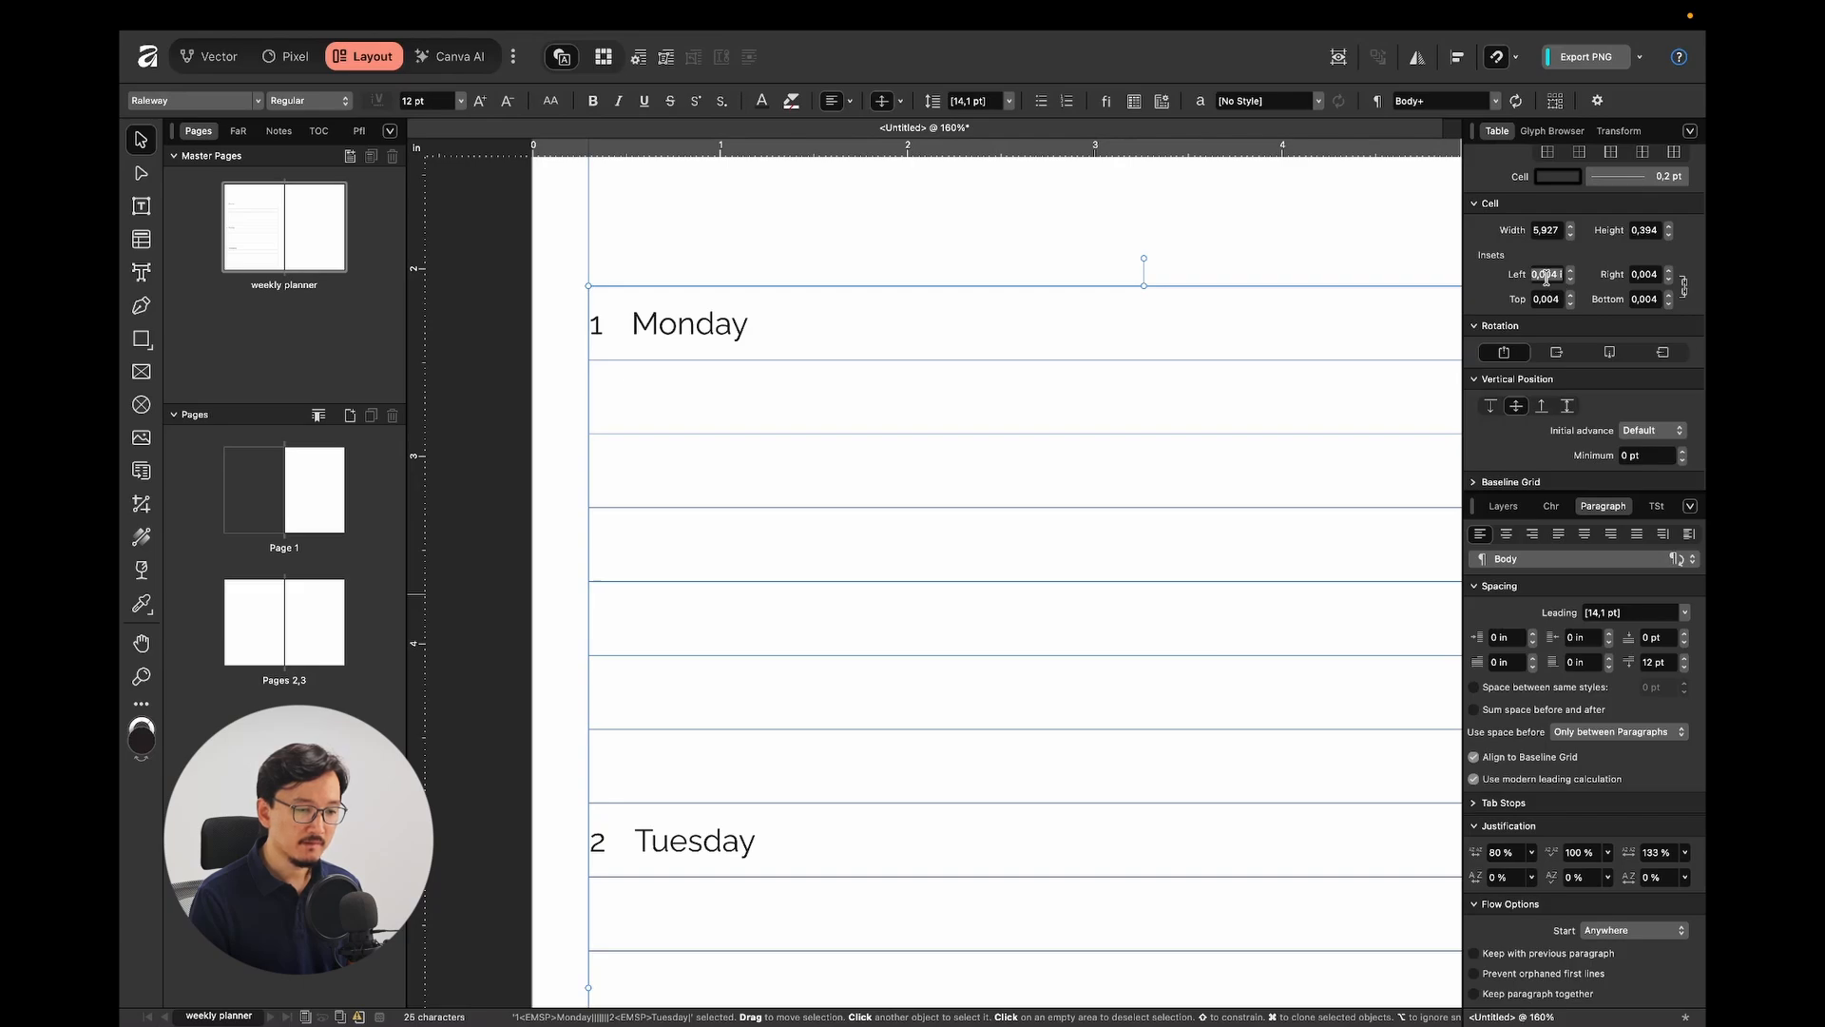
pyautogui.press('Up')
pyautogui.press('Up')
pyautogui.press('Up')
pyautogui.press('Up')
pyautogui.press('Up')
pyautogui.press('Up')
pyautogui.press('Up')
pyautogui.press('Up')
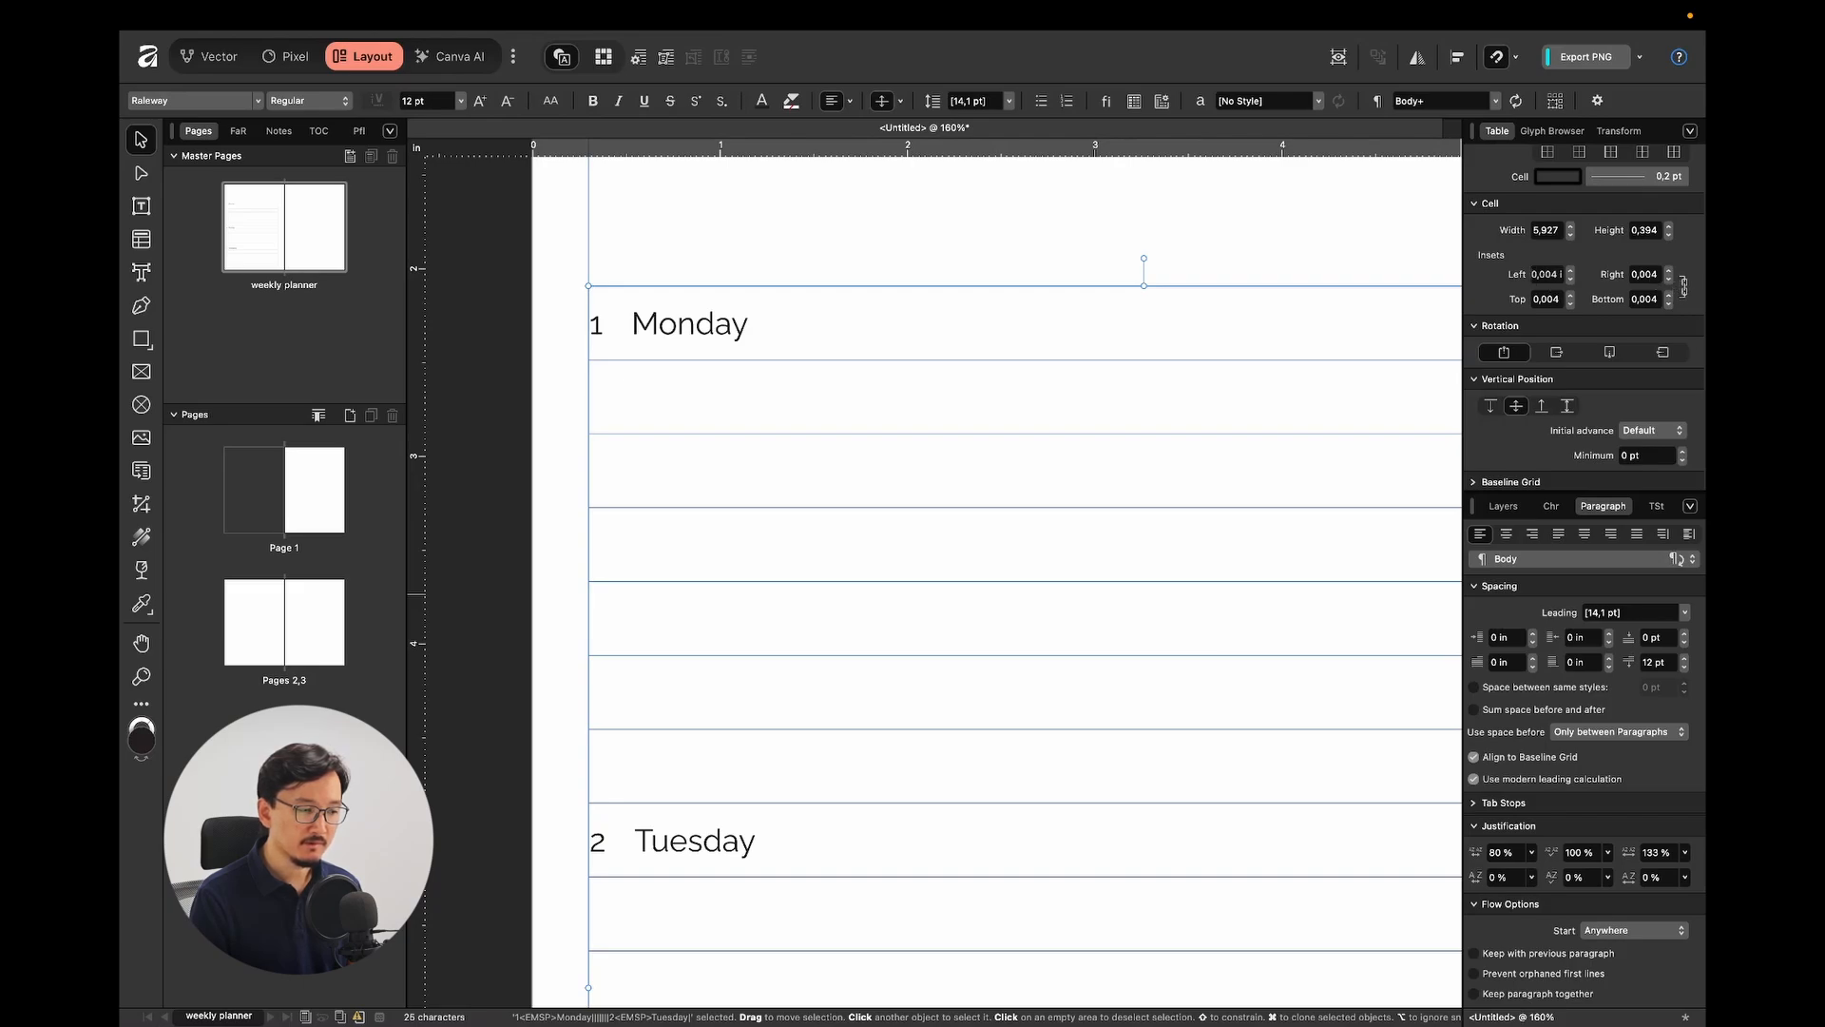
pyautogui.press('Up')
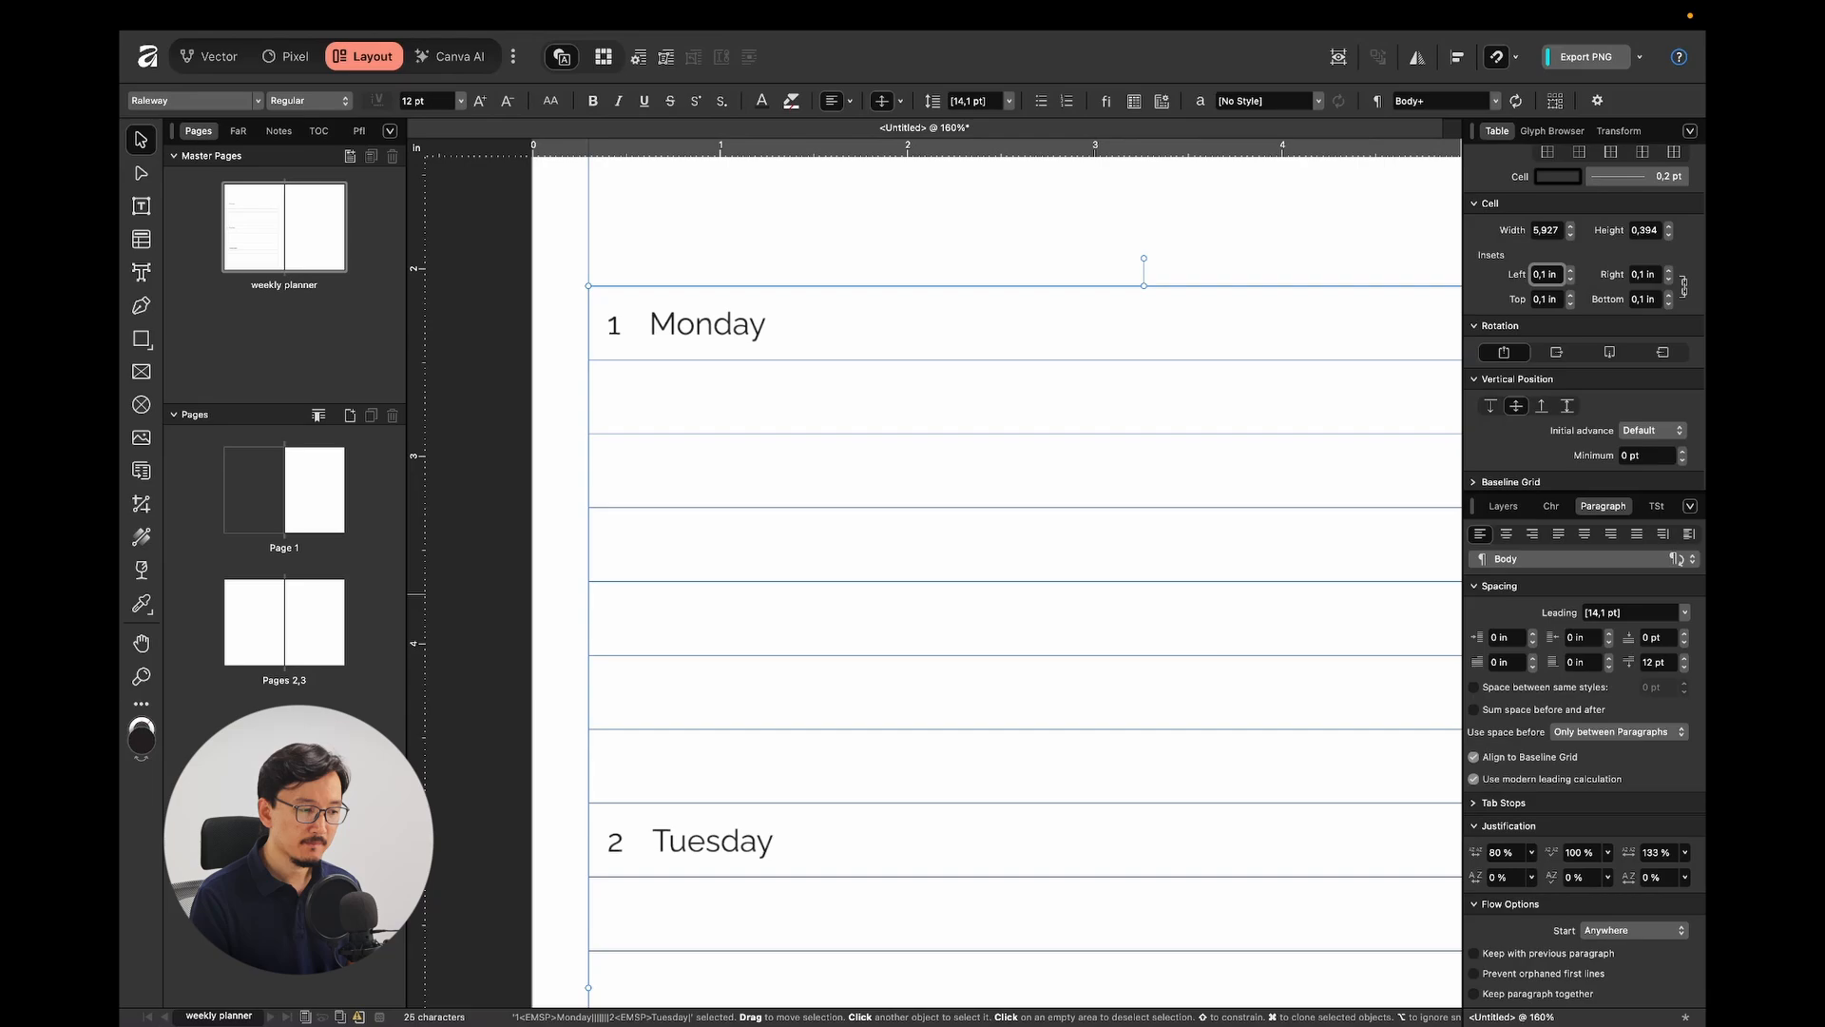
pyautogui.scroll(-3, 1083, 396)
pyautogui.hscroll(3, 1082, 396)
pyautogui.click(1331, 327)
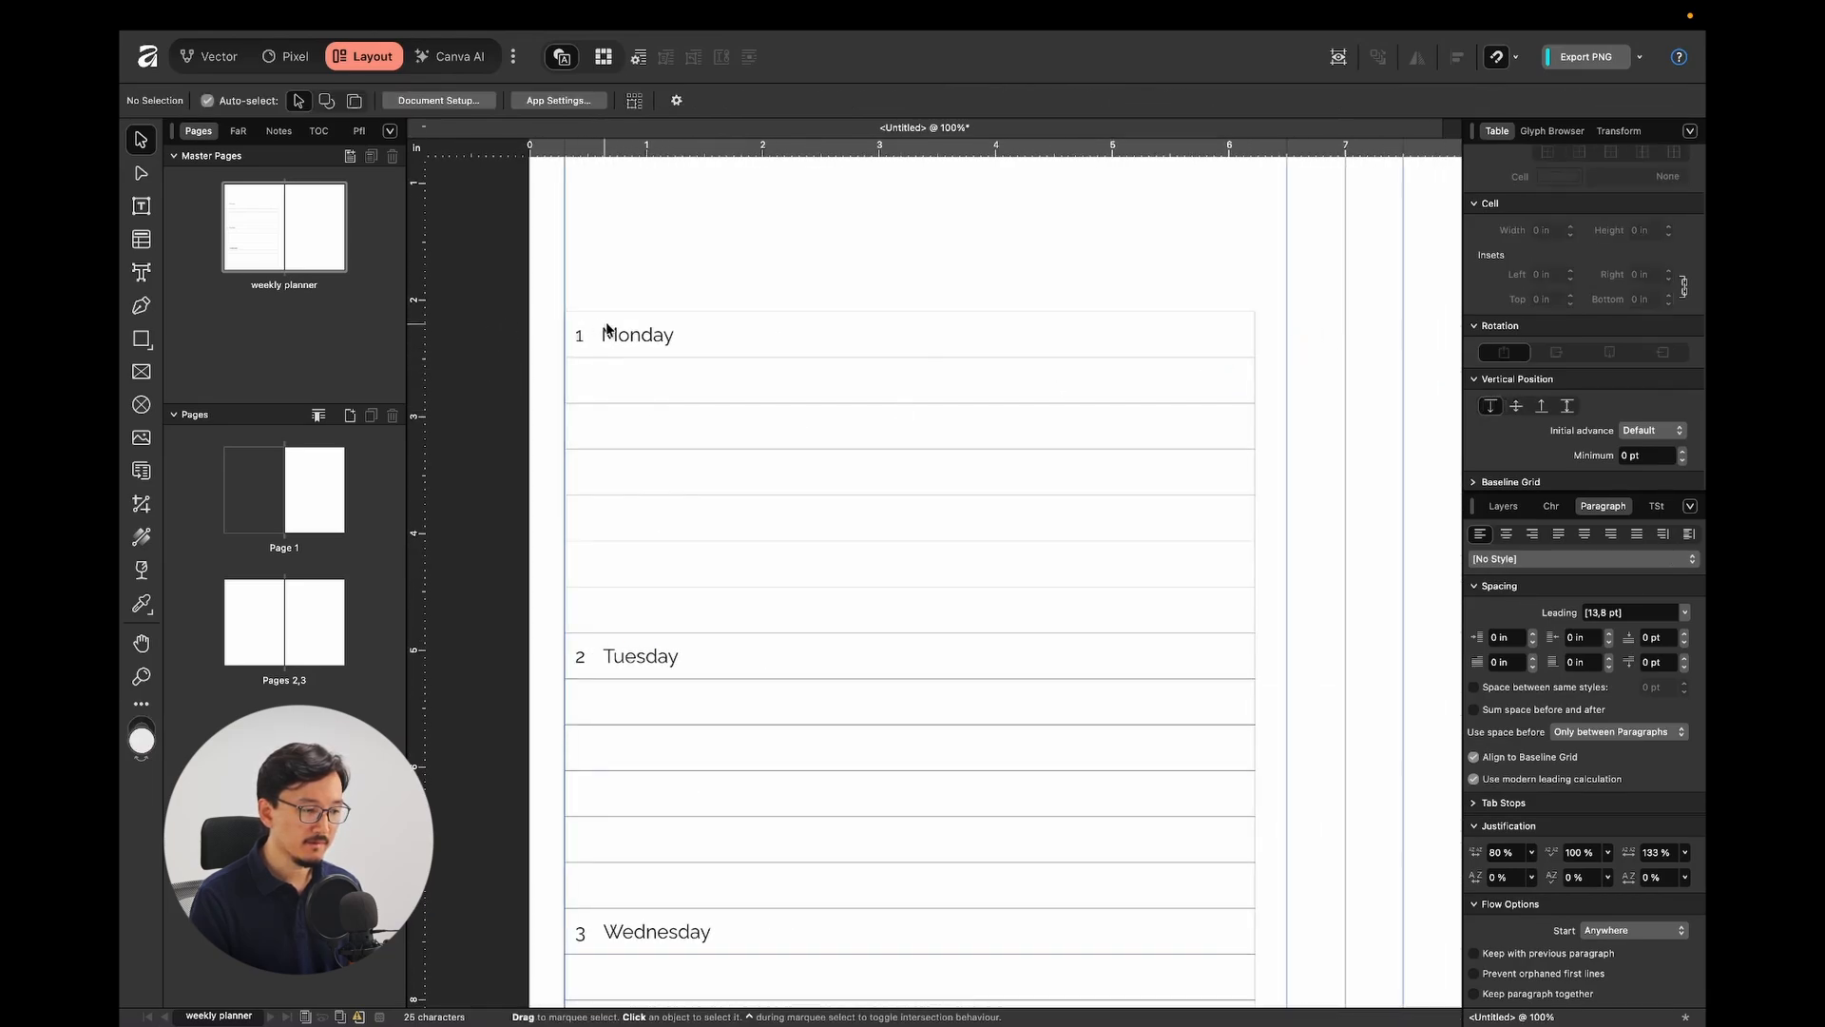
# Hide the margin guides and examine the inset day labels and the table's outer borders on the page.
pyautogui.doubleClick(818, 419)
pyautogui.scroll(-1, 818, 419)
pyautogui.press('Escape')
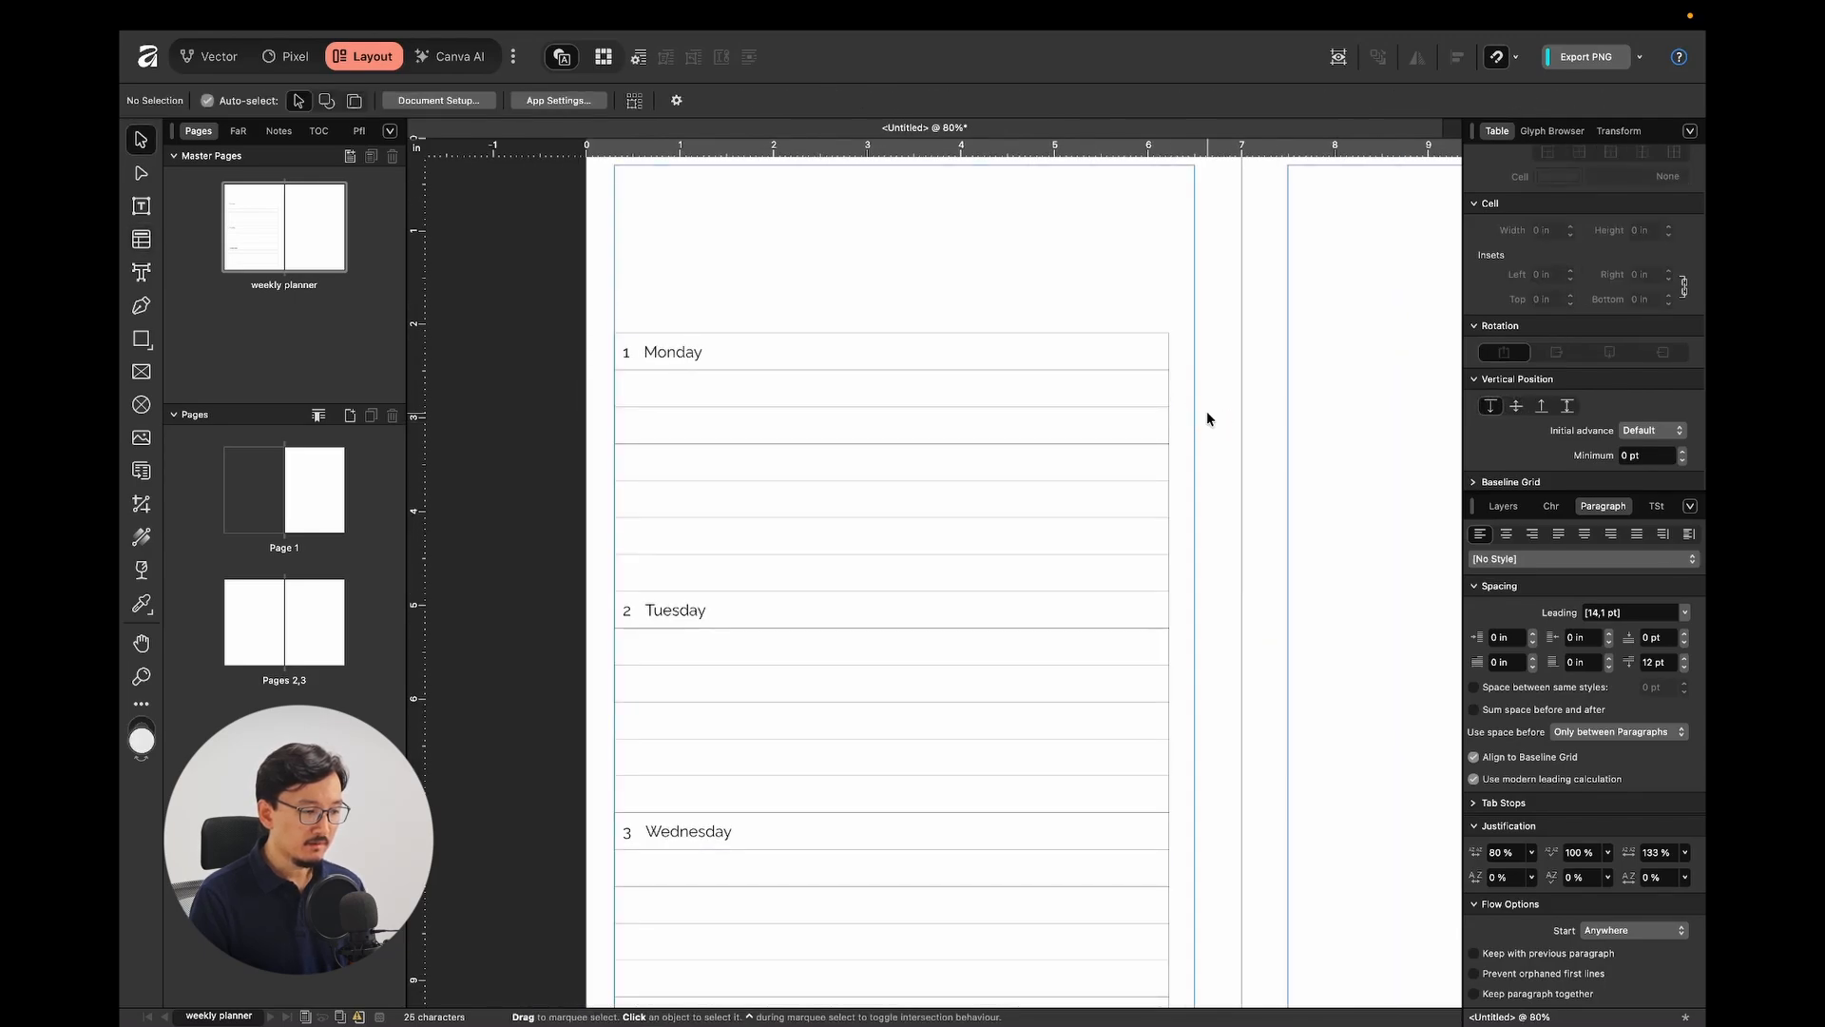
pyautogui.click(1206, 410)
pyautogui.scroll(-2, 1198, 424)
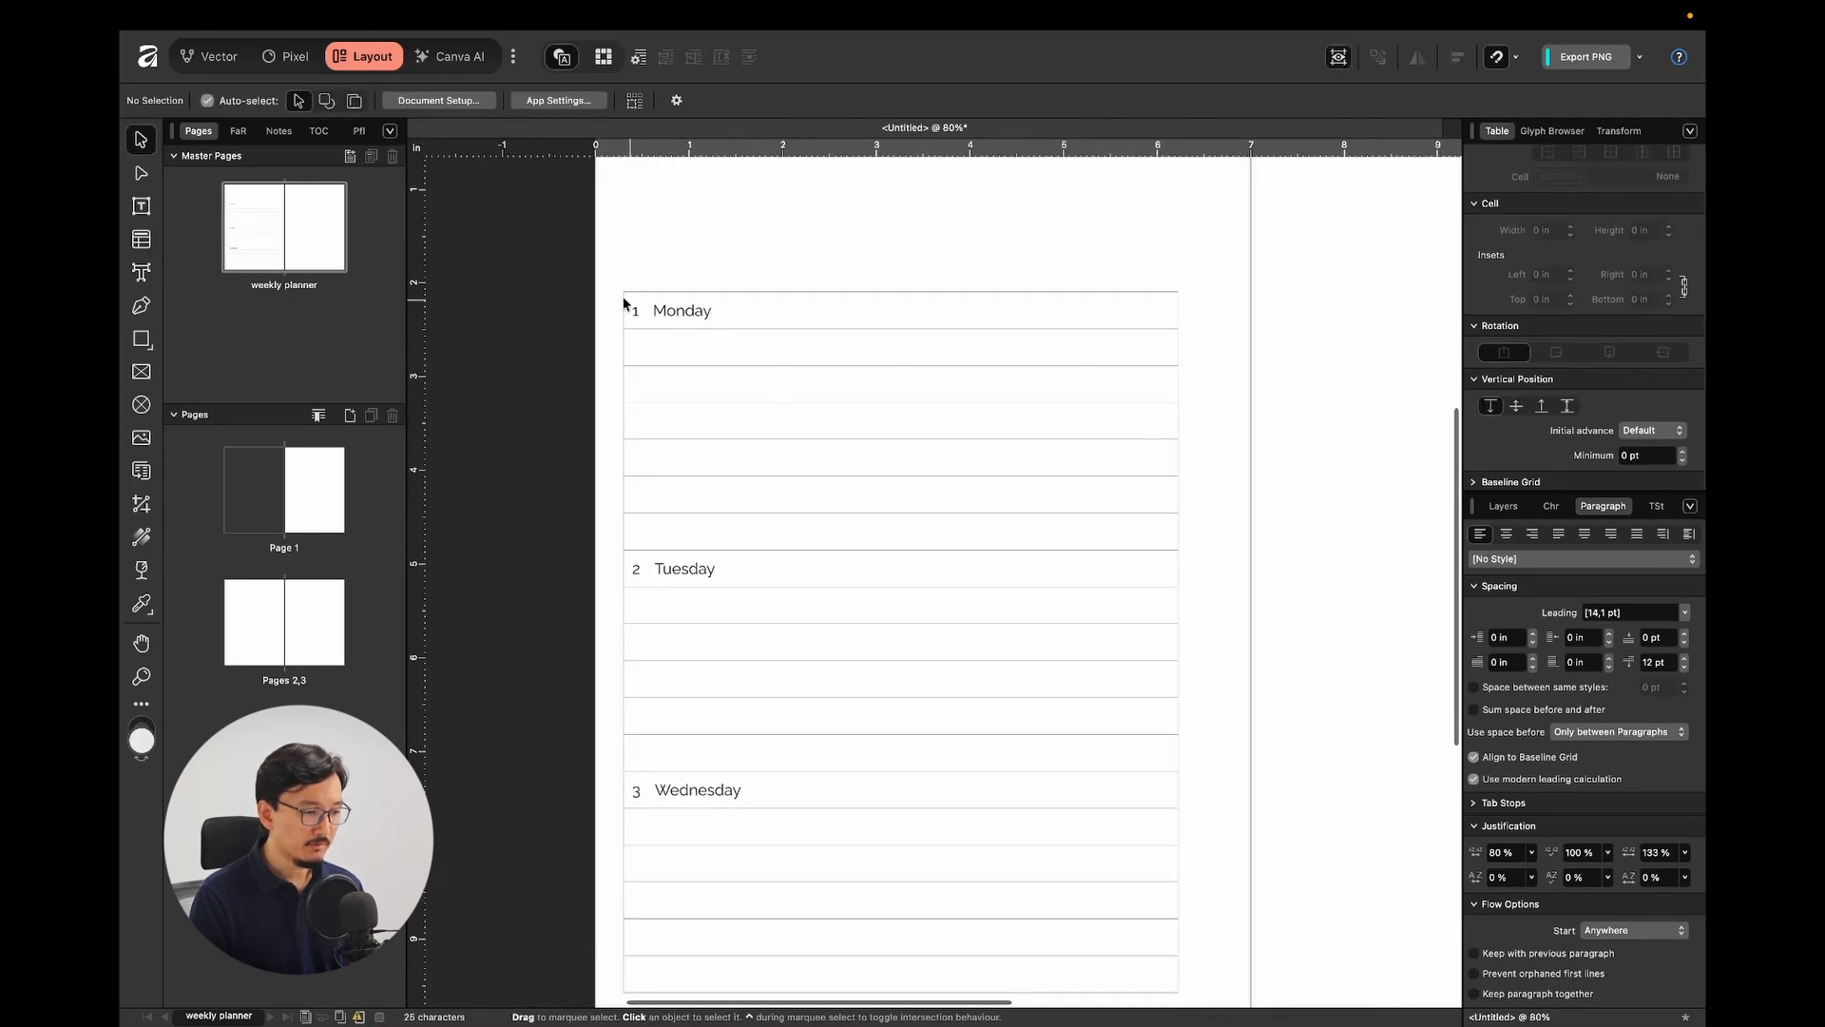
pyautogui.scroll(-3, 1166, 589)
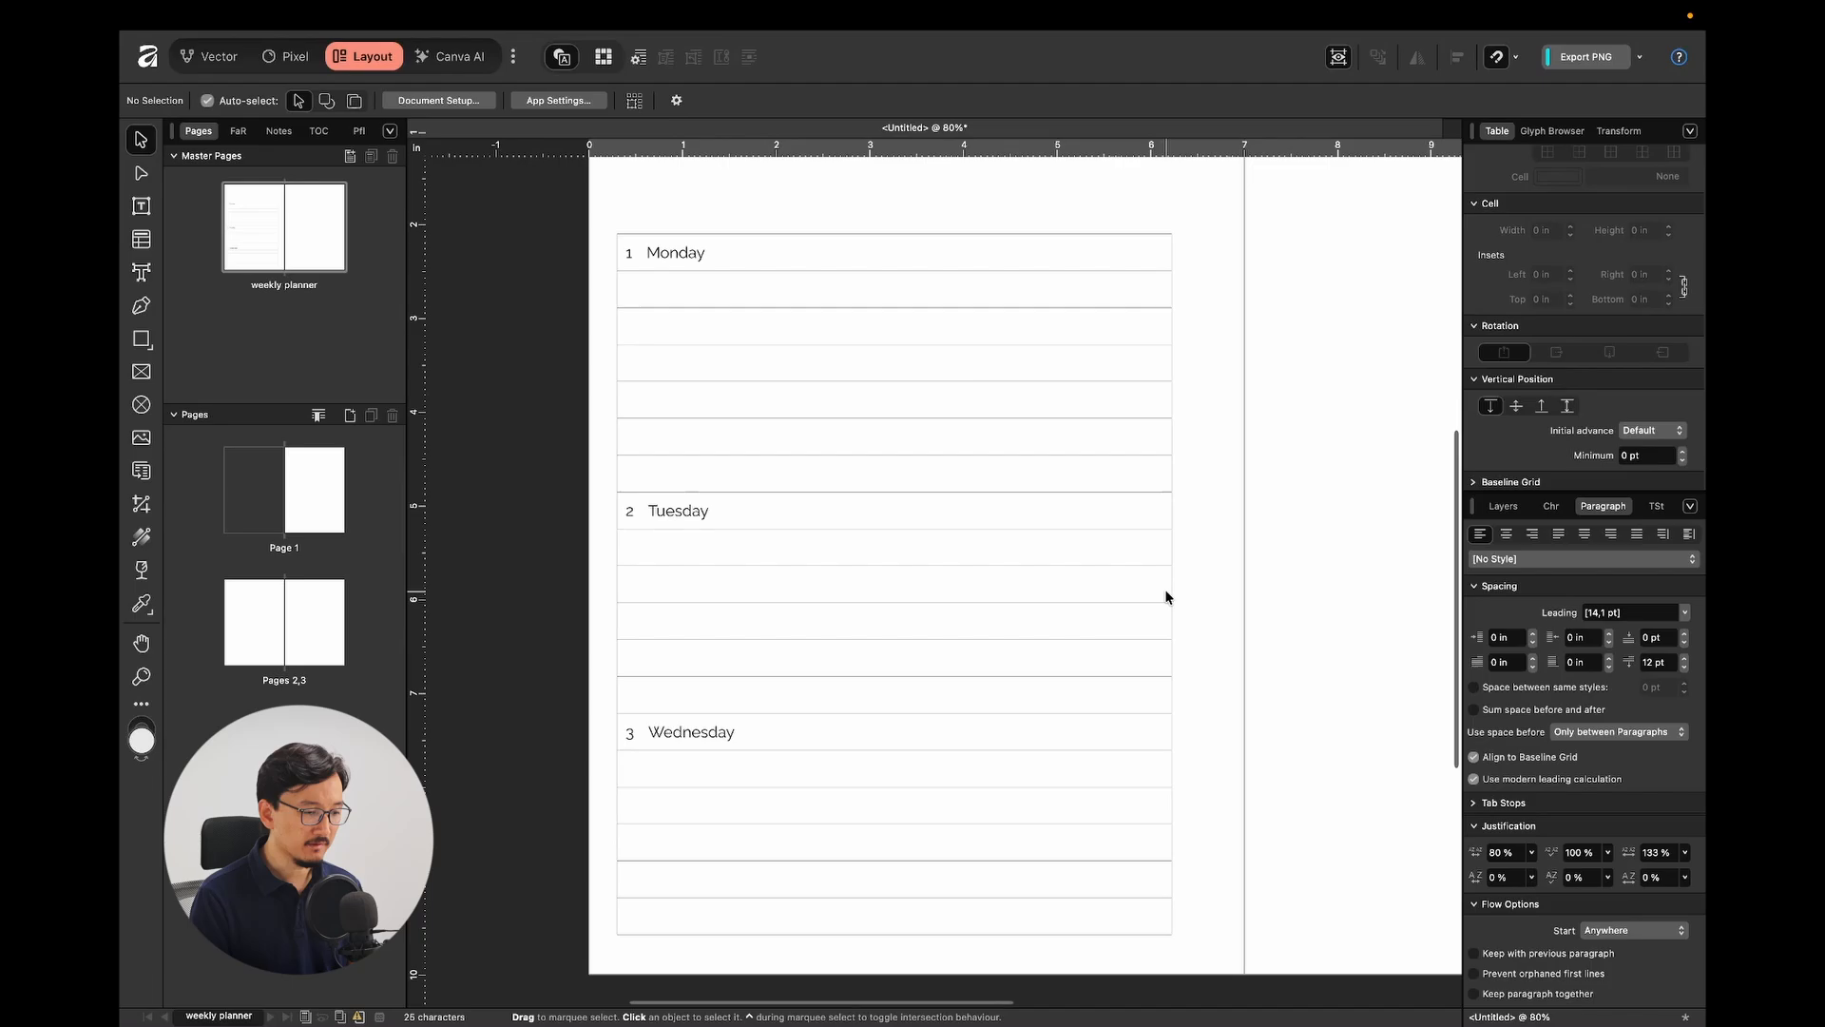
# Select the table's entire column and remove its outer left and right borders by setting their stroke to none.
pyautogui.doubleClick(1050, 452)
pyautogui.click(1004, 222)
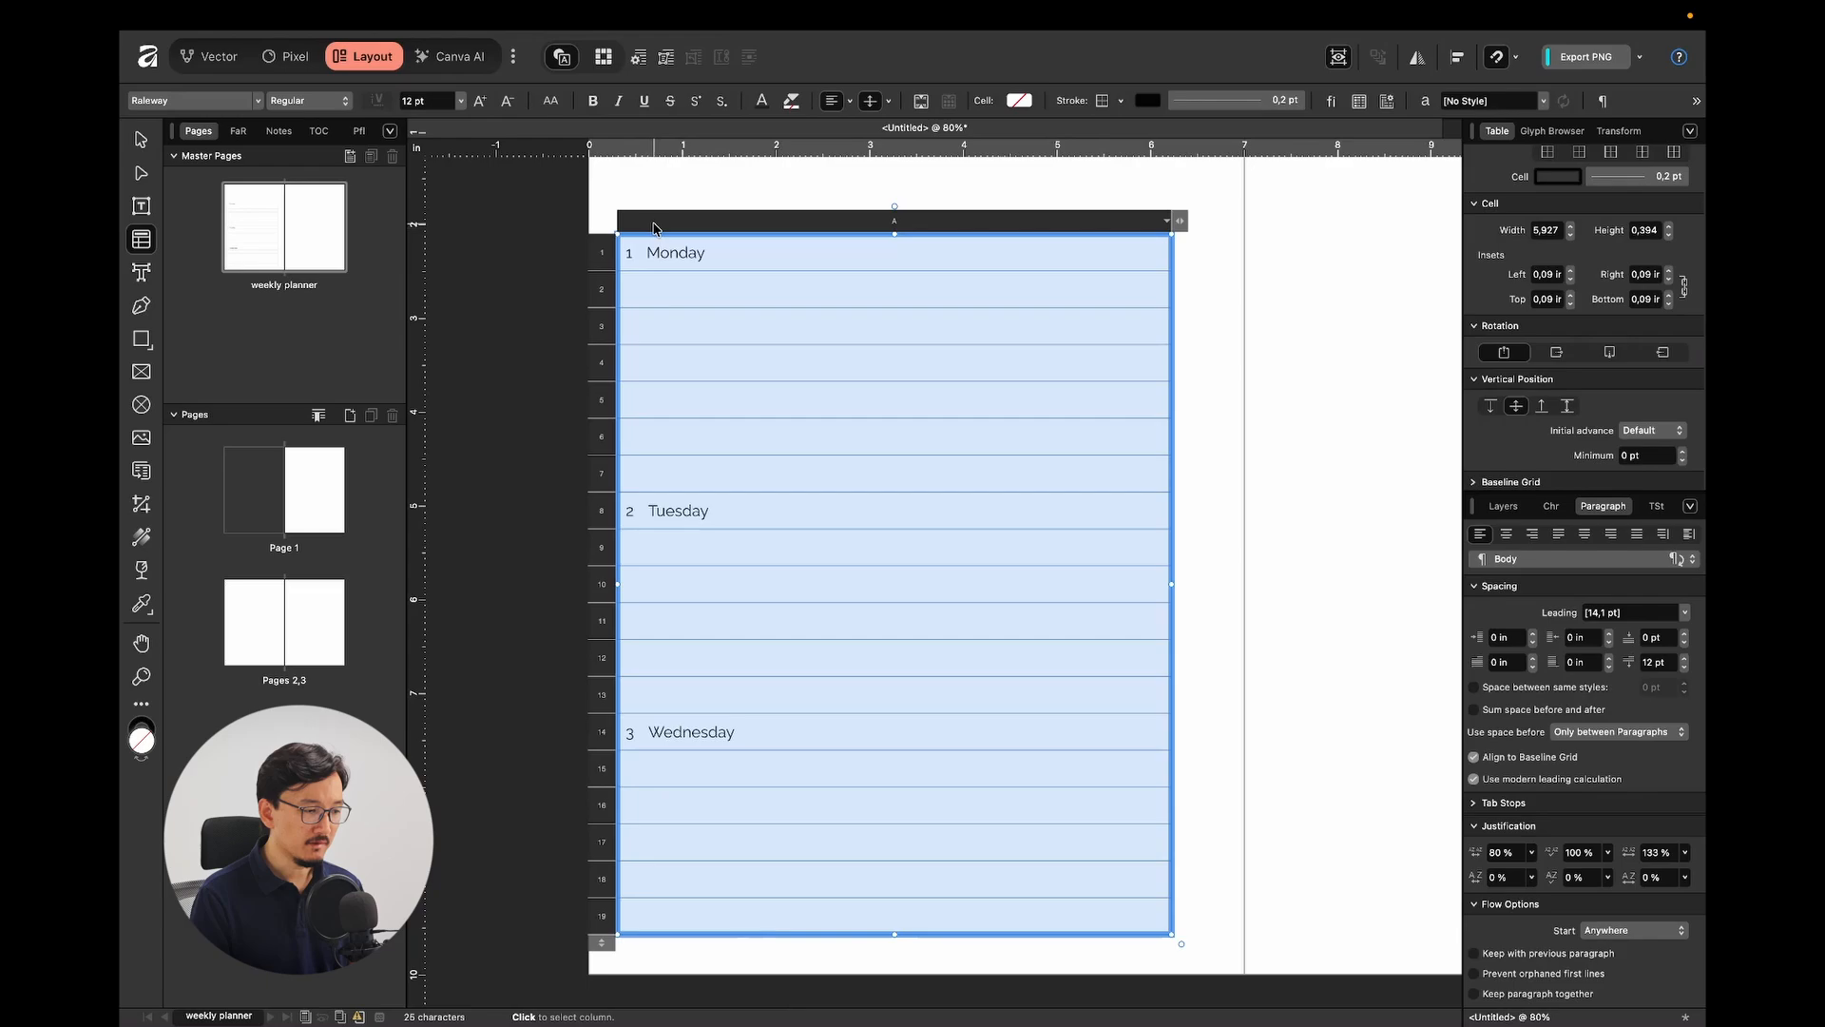
pyautogui.scroll(3, 1701, 271)
pyautogui.scroll(3, 1674, 280)
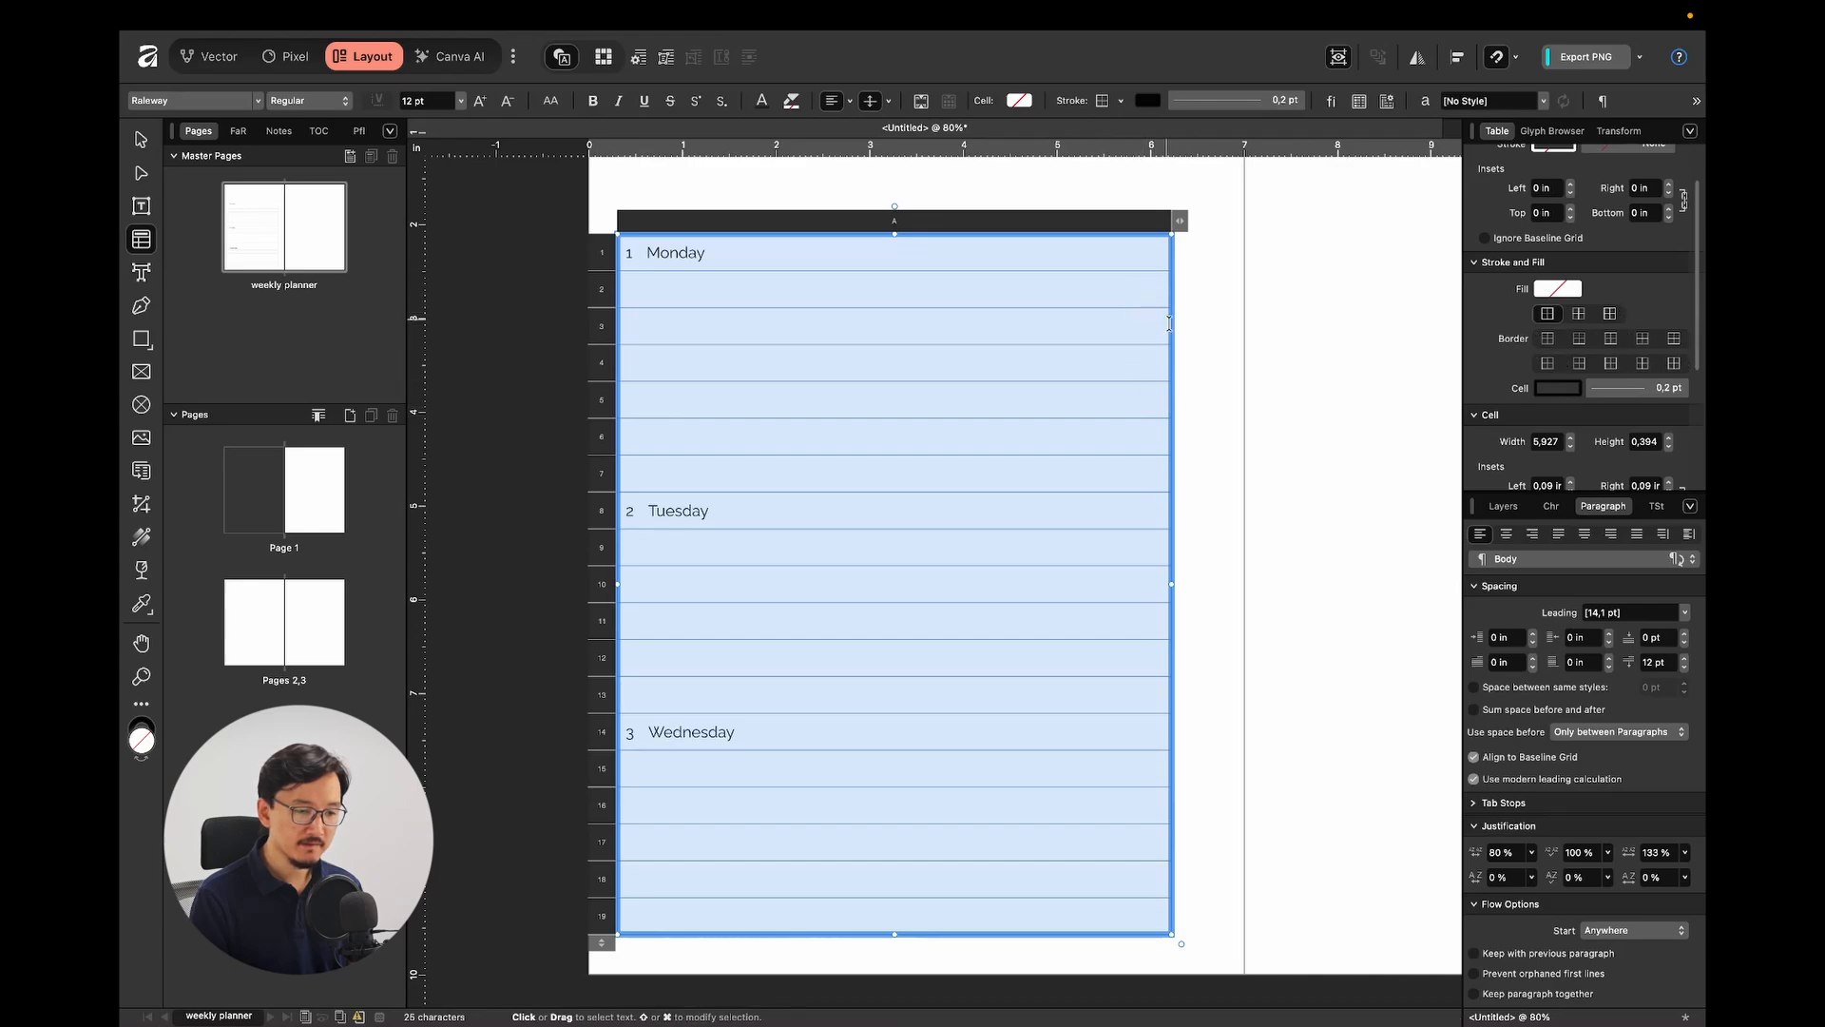
pyautogui.click(1676, 365)
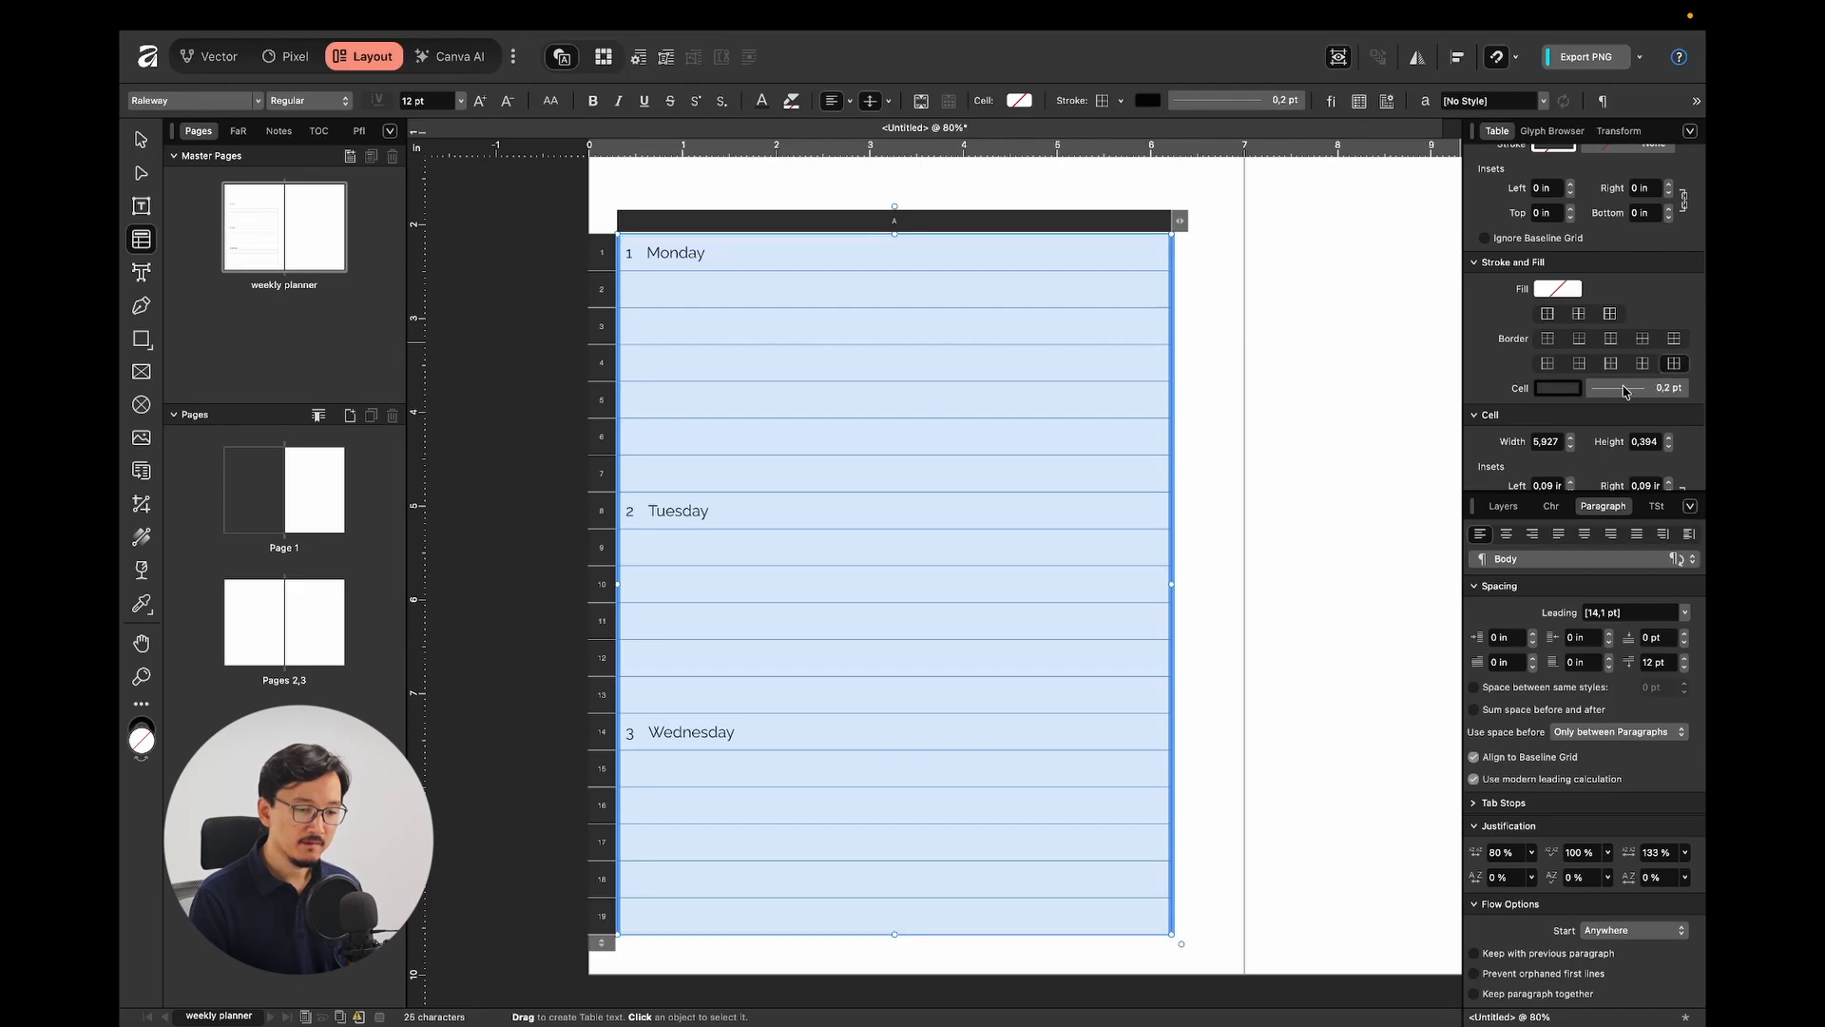
pyautogui.click(1626, 388)
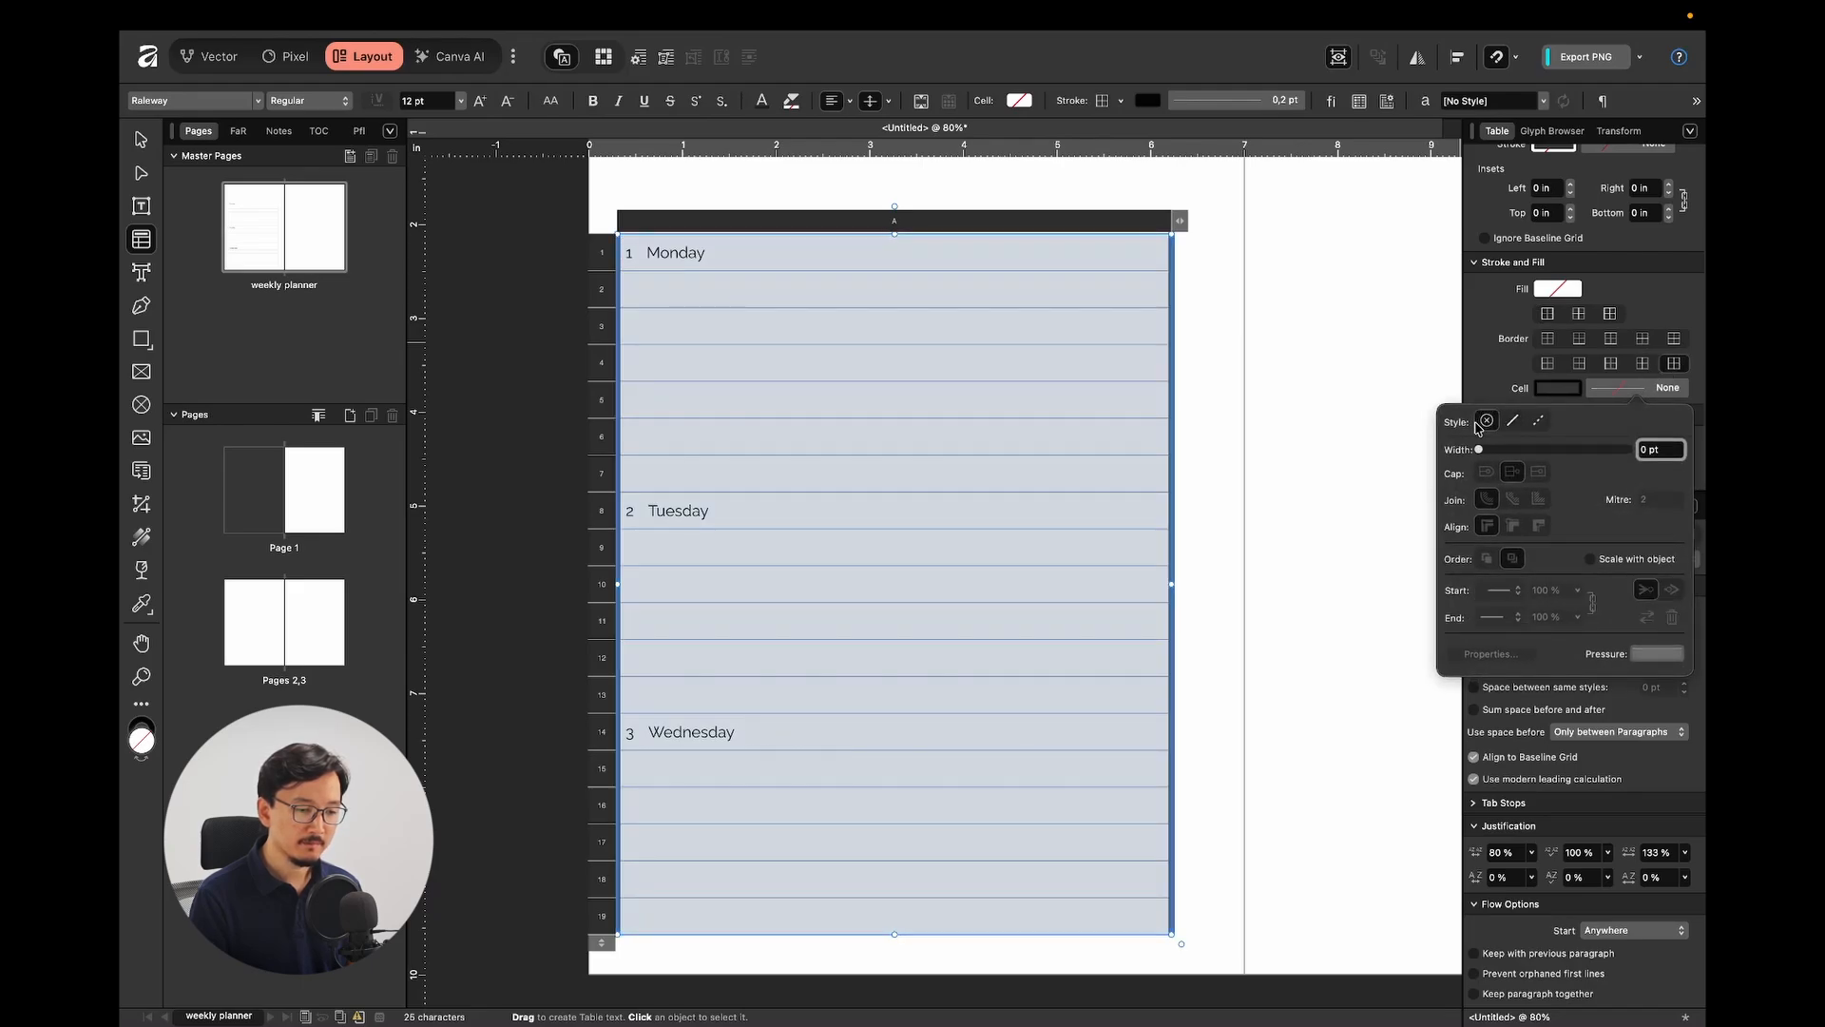
pyautogui.click(1250, 425)
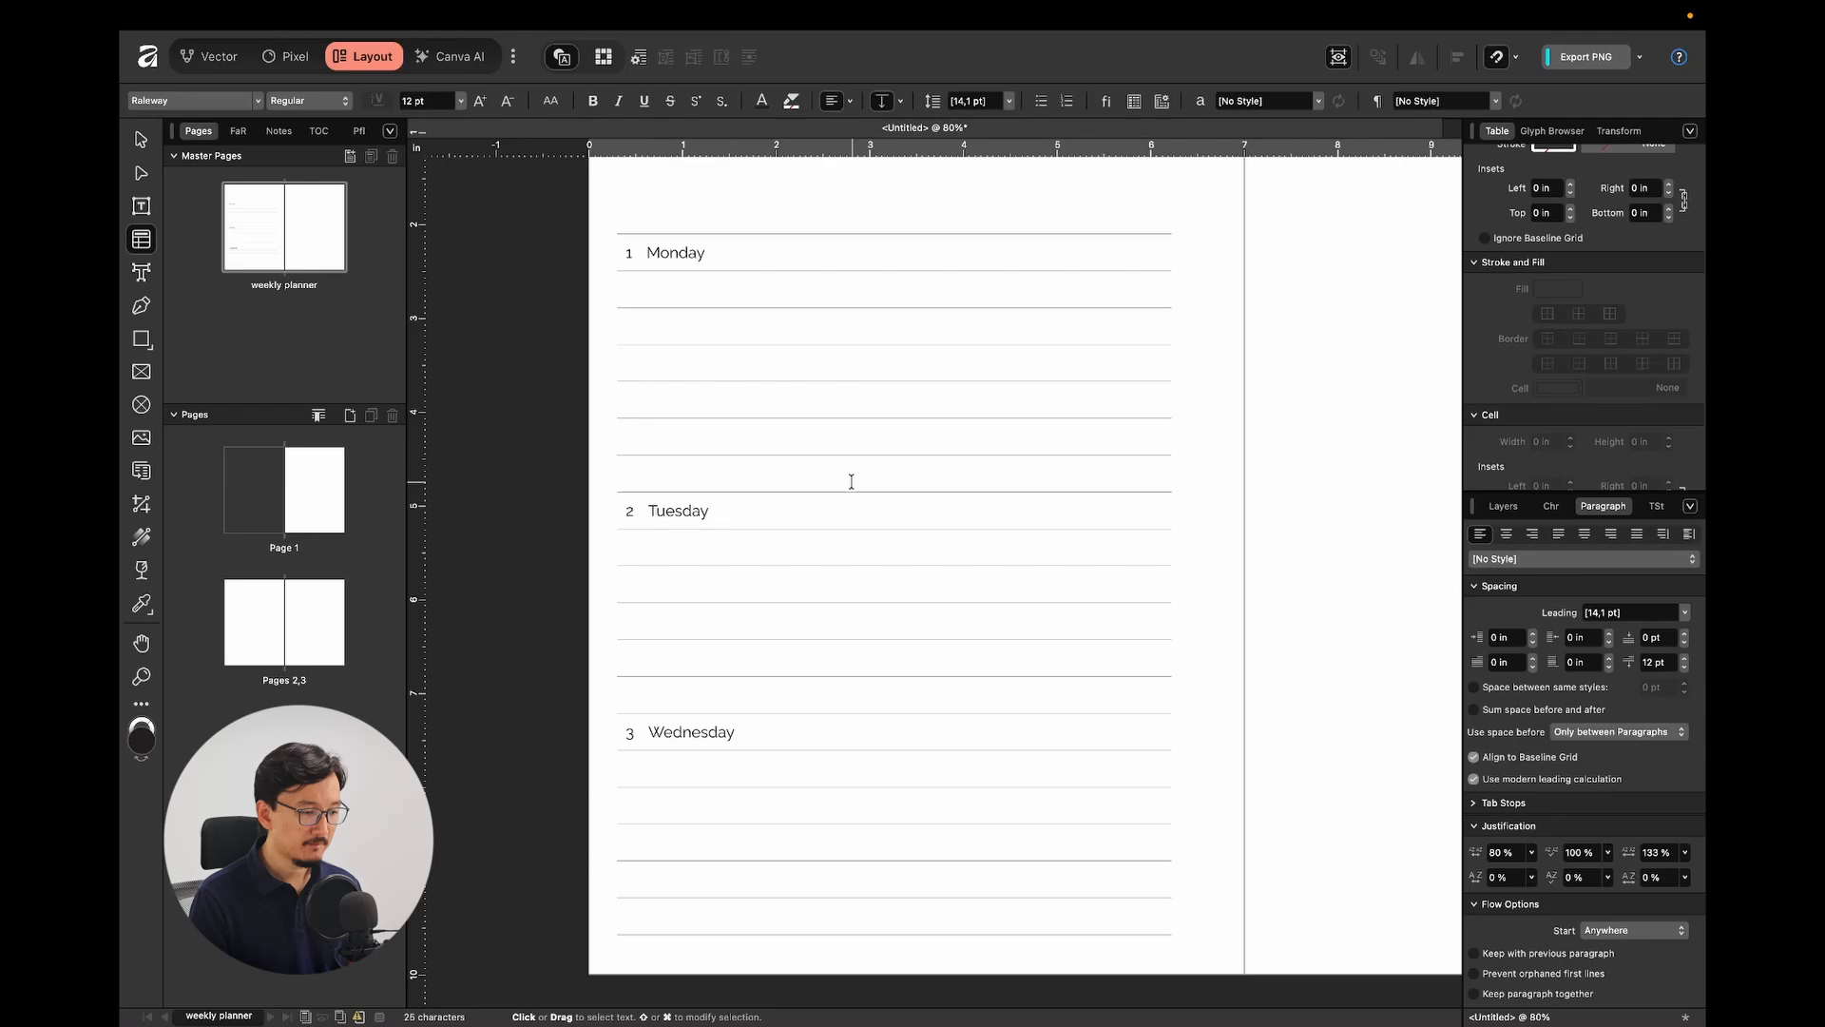
# Switch to the browser to examine the dividing lines above each day in the reference planner, and return to Affinity.
pyautogui.scroll(-3, 851, 481)
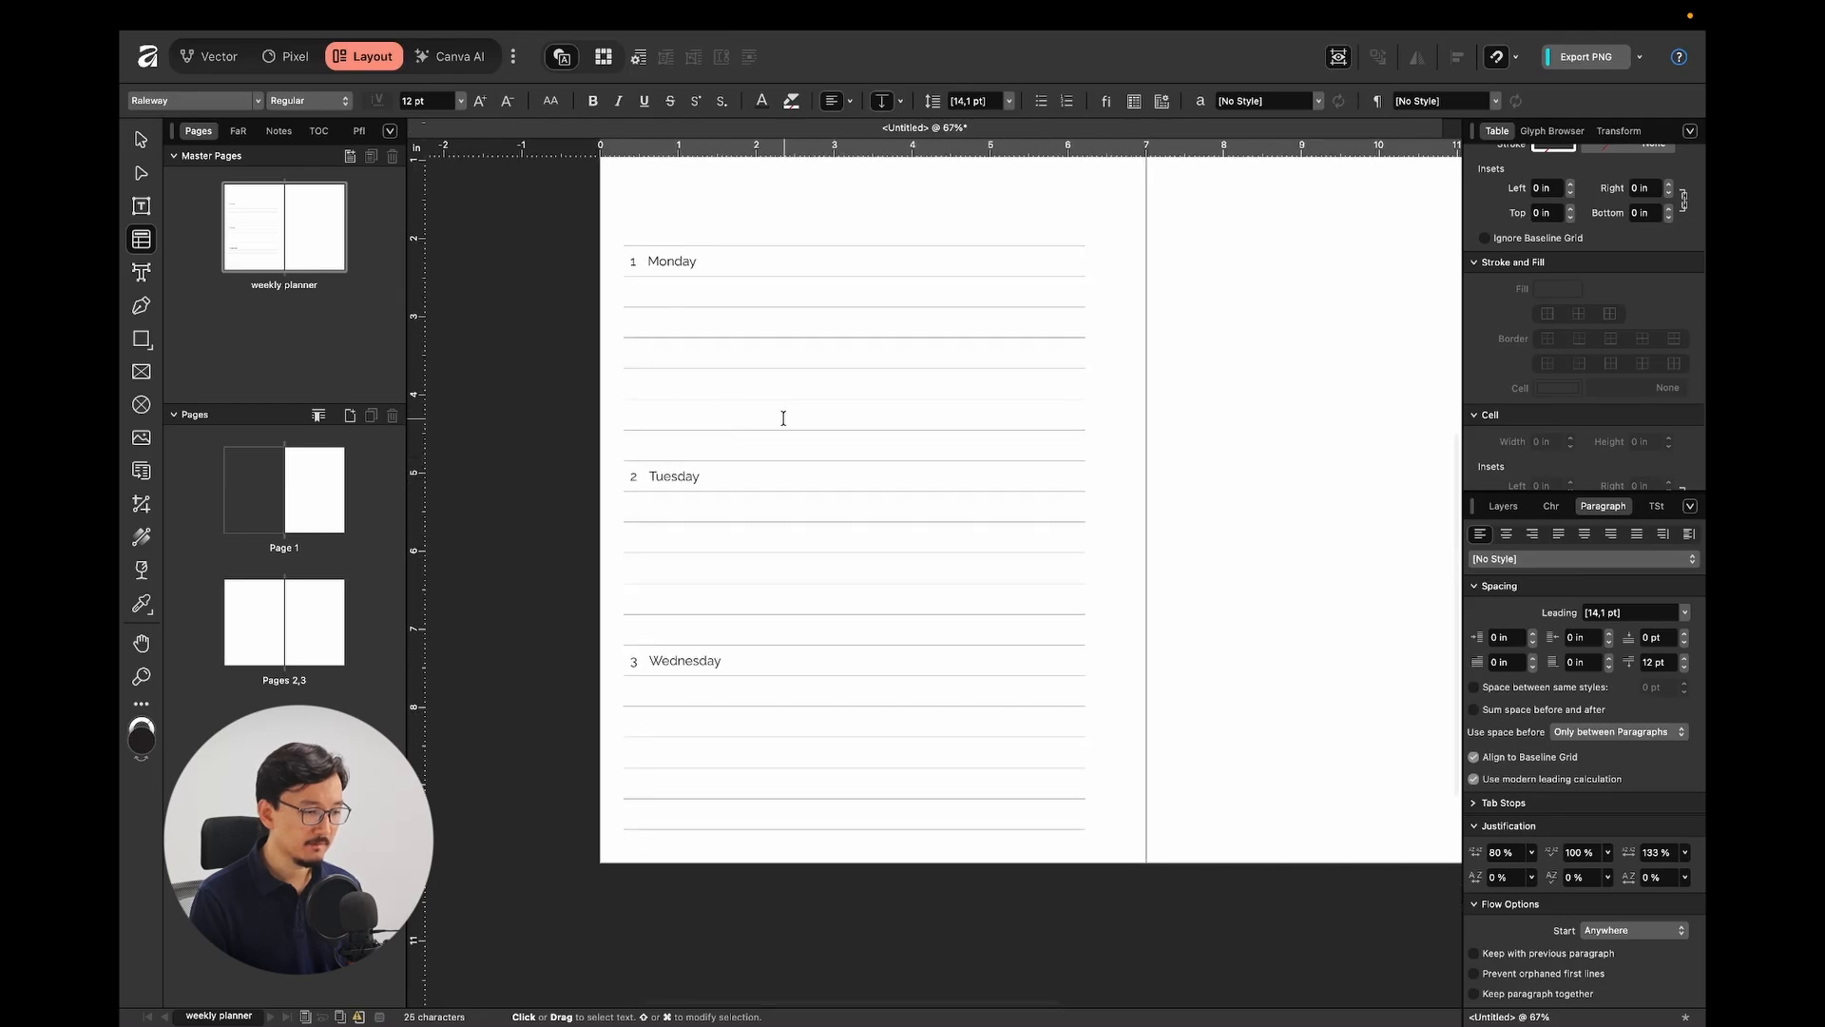
pyautogui.hotkey('ctrl', 'Right')
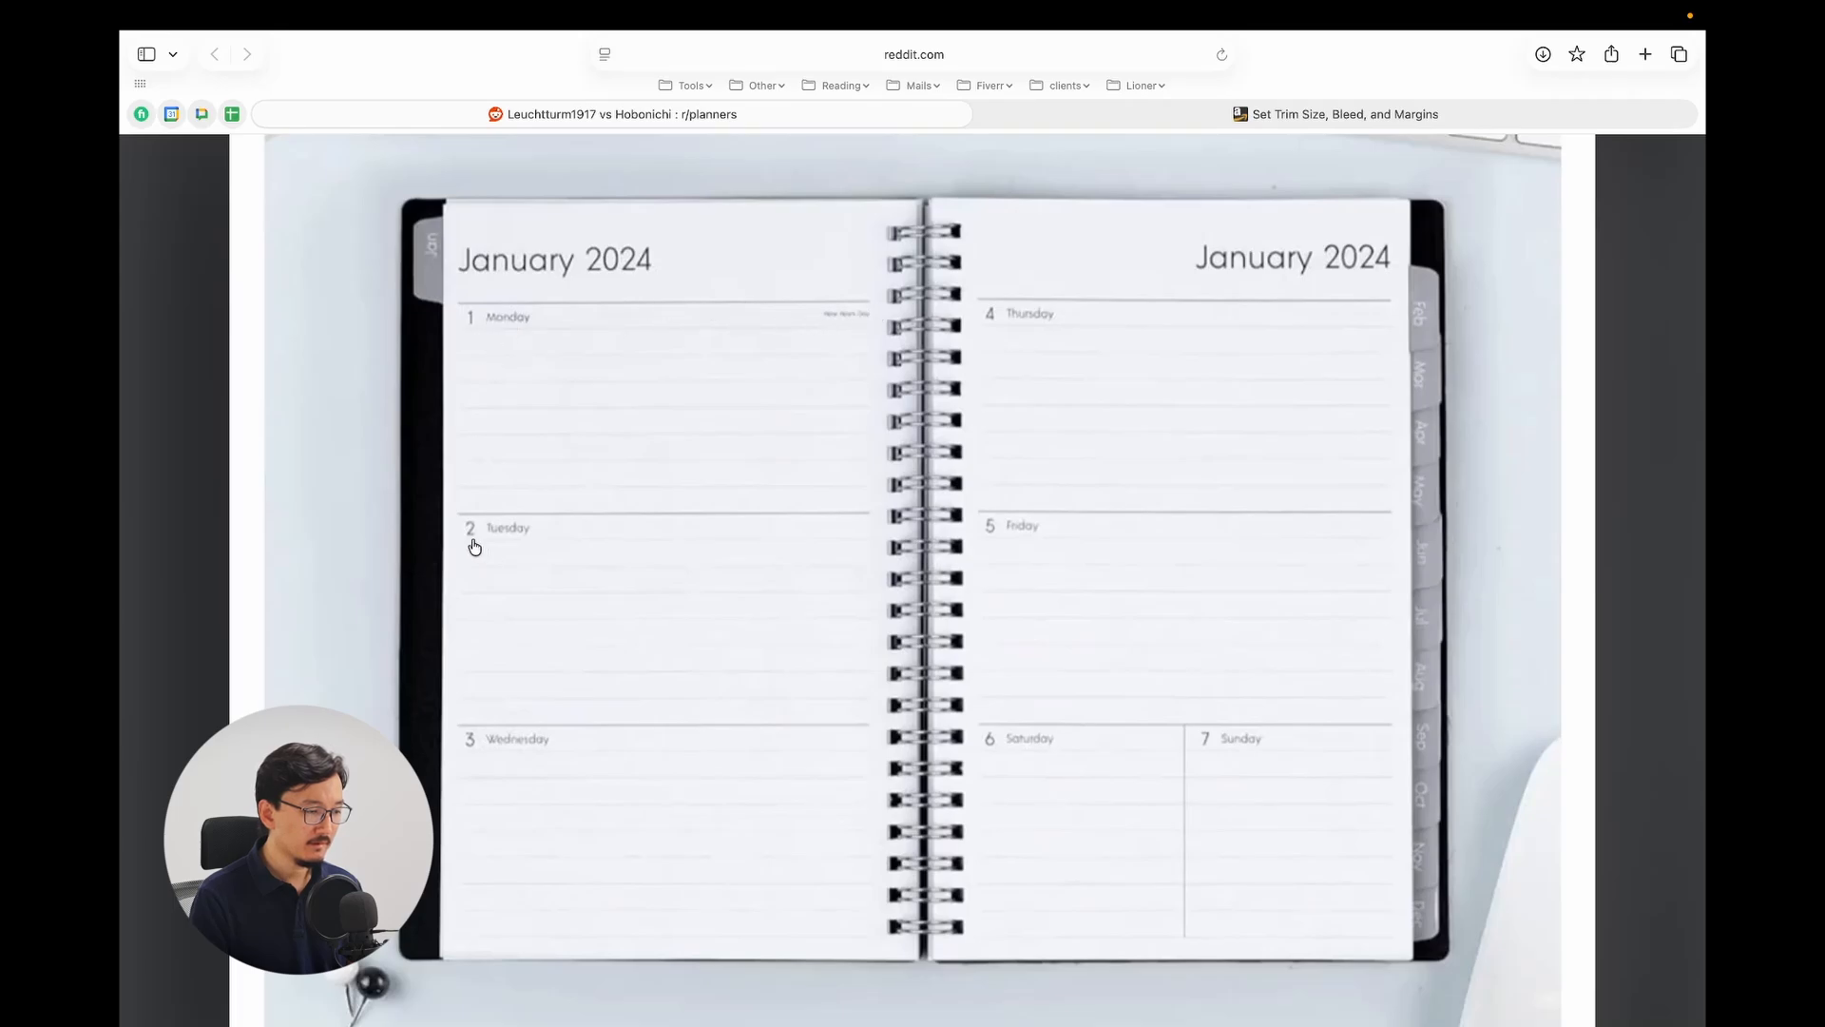
pyautogui.hotkey('ctrl', 'Left')
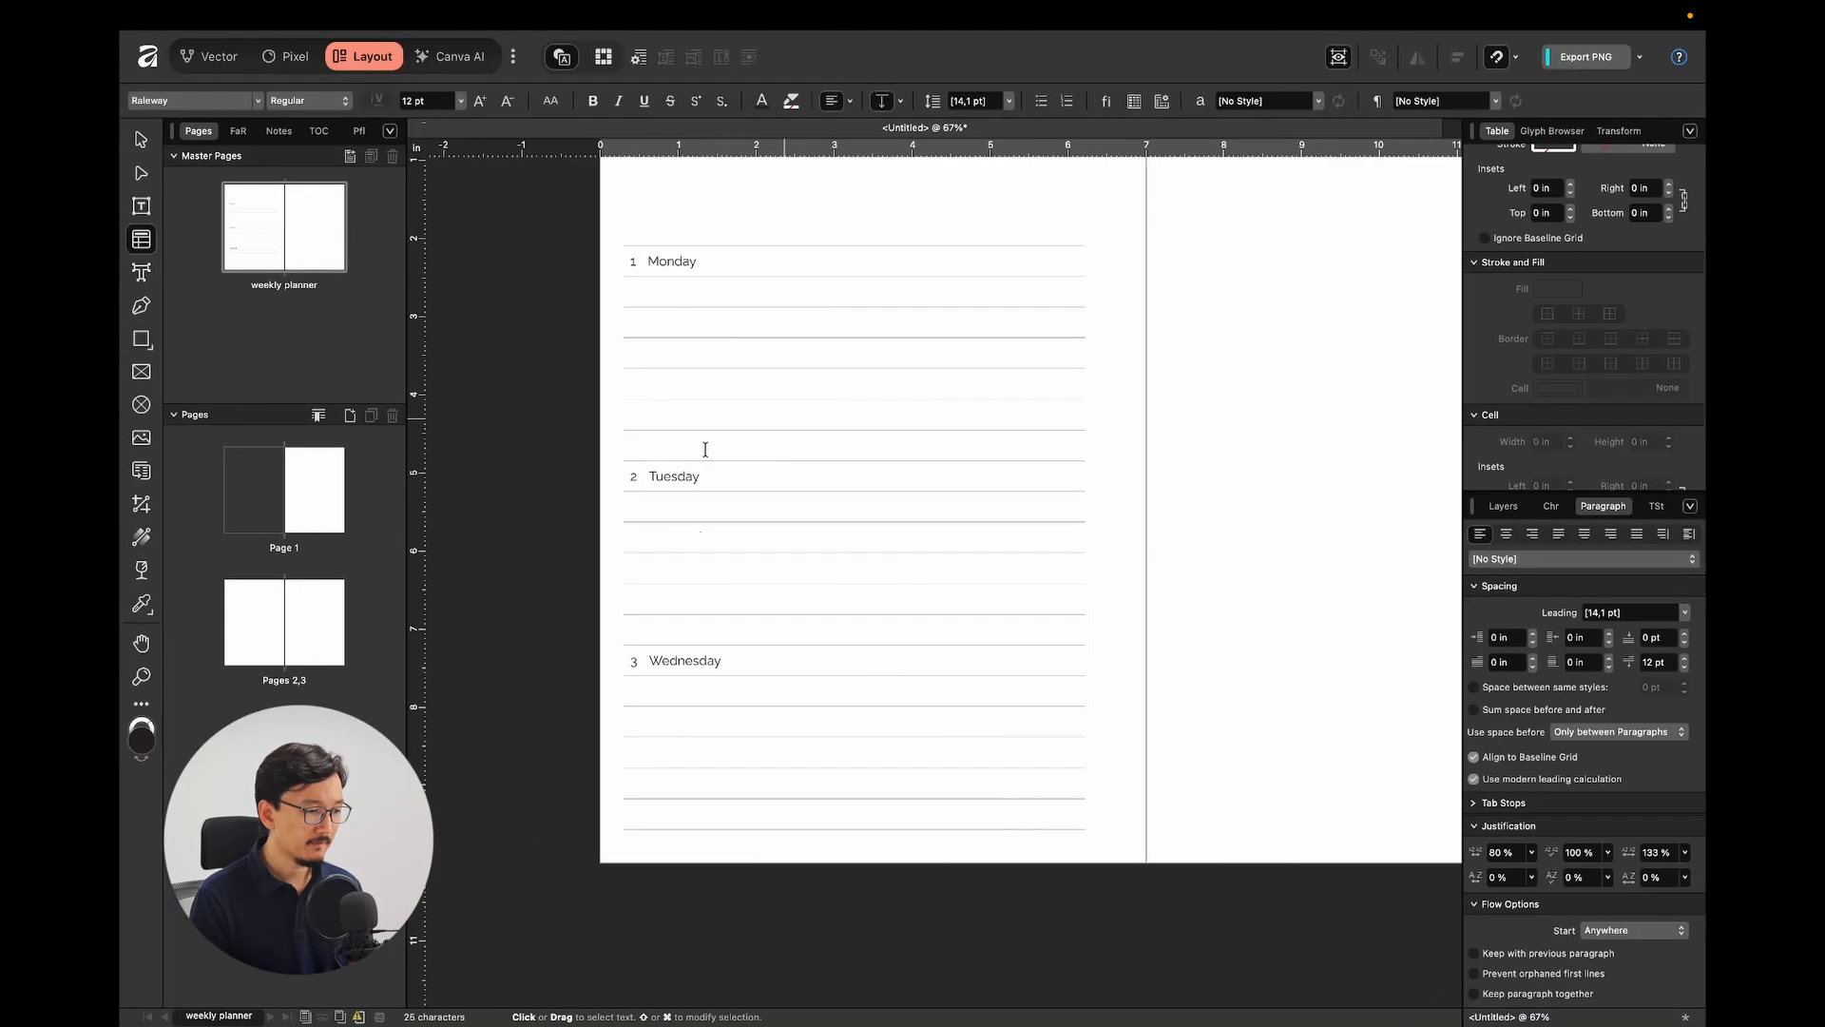
# Set the top border stroke of the Monday, Tuesday and Wednesday label rows to 1 pt, and deselect the table.
pyautogui.click(689, 269)
pyautogui.click(608, 266)
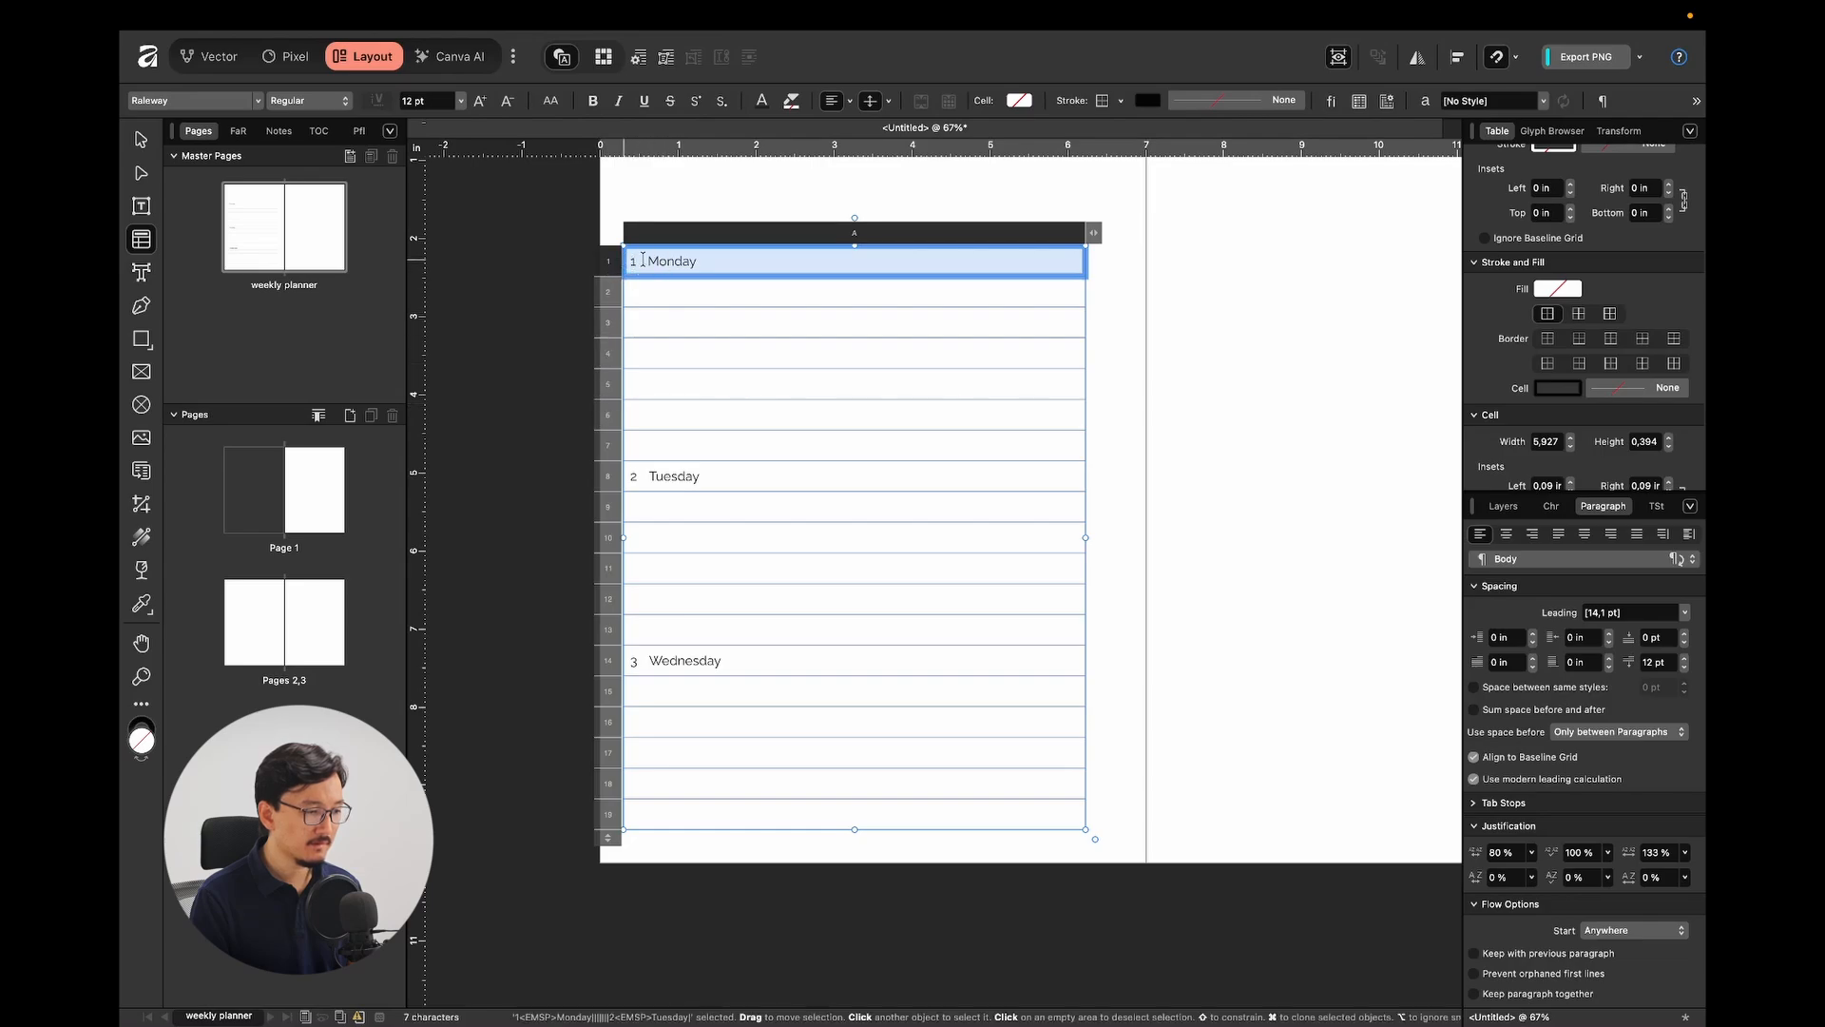
pyautogui.keyDown('super'); pyautogui.click(603, 481); pyautogui.keyUp('super')
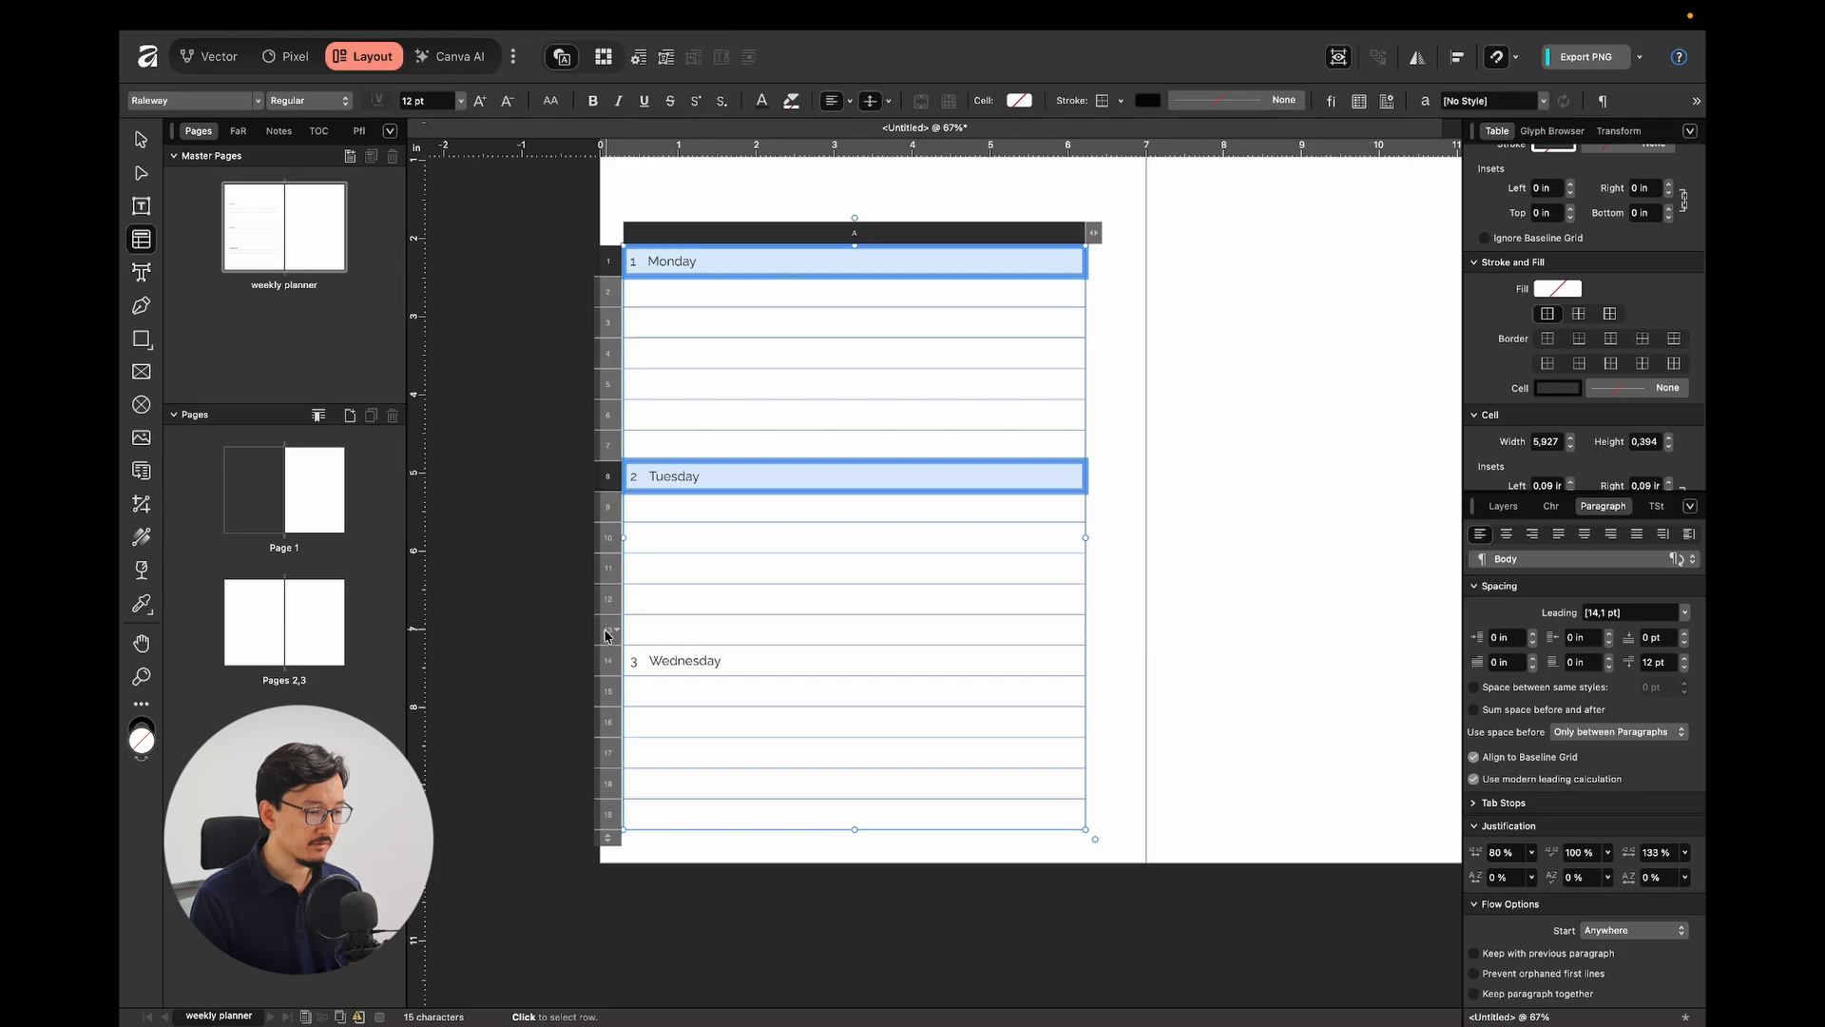
pyautogui.keyDown('super'); pyautogui.click(606, 666); pyautogui.keyUp('super')
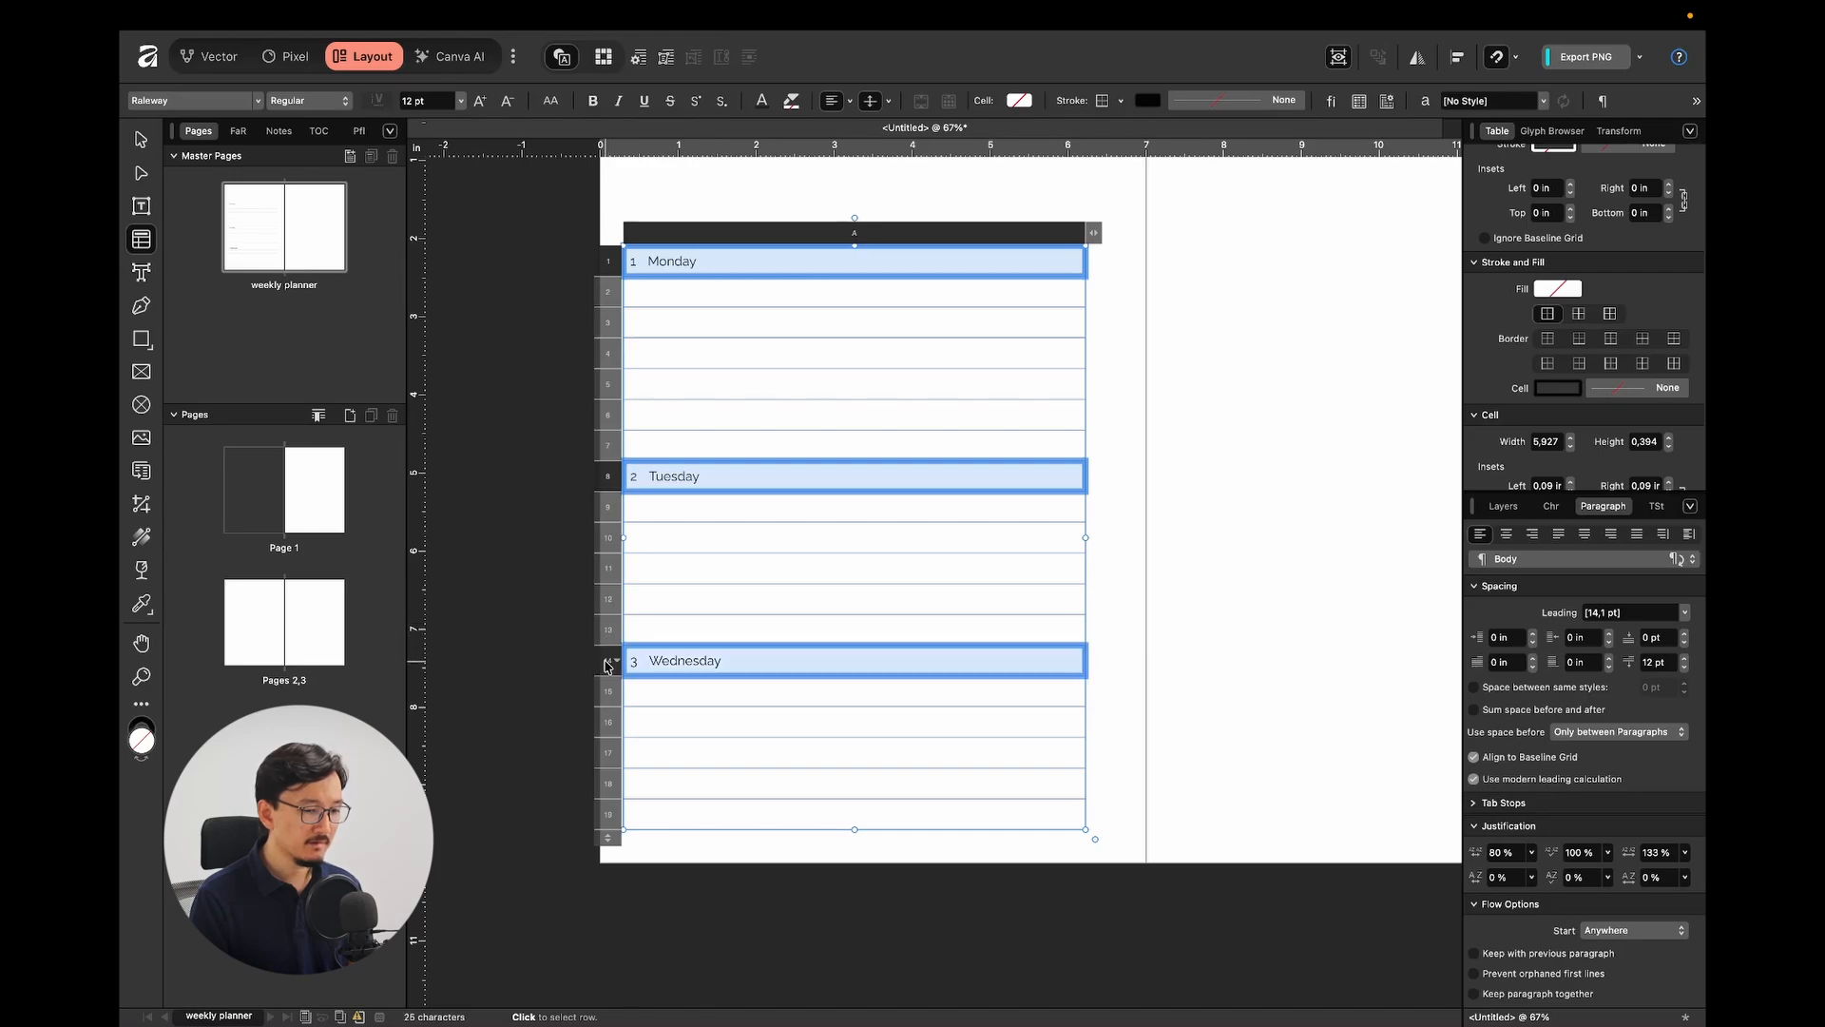
pyautogui.click(1549, 341)
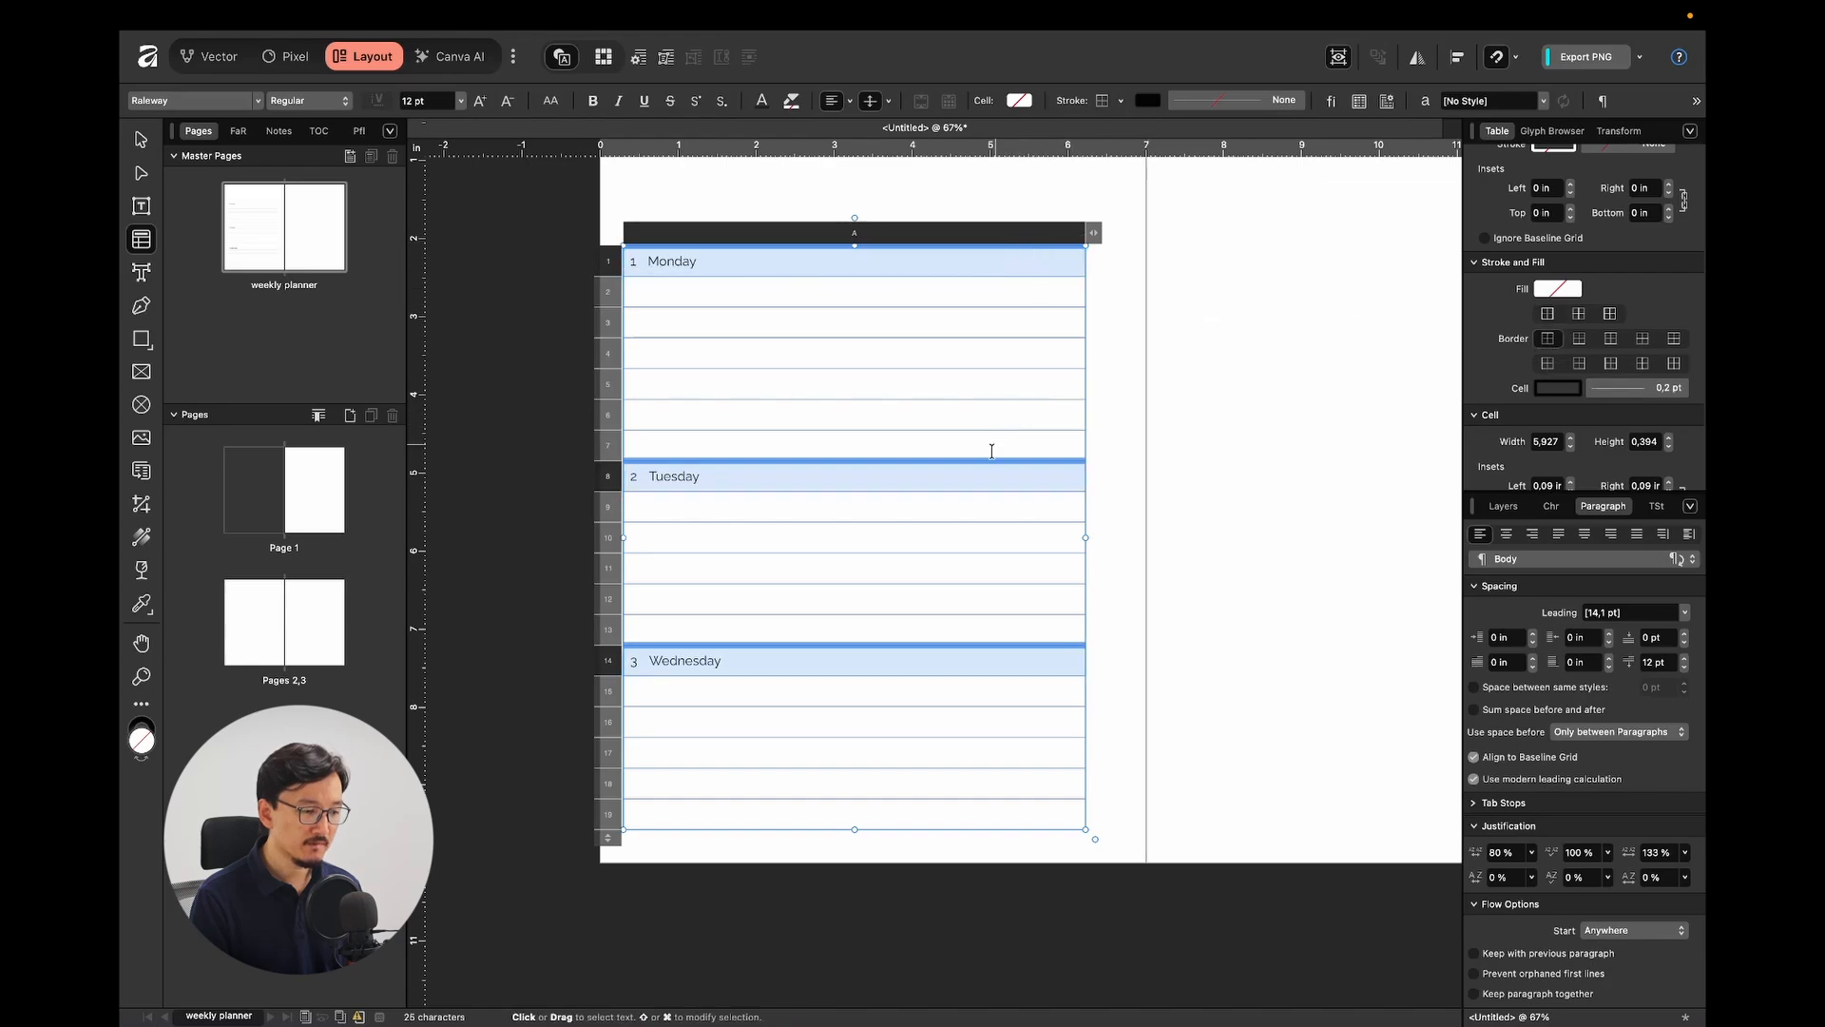
pyautogui.click(1632, 390)
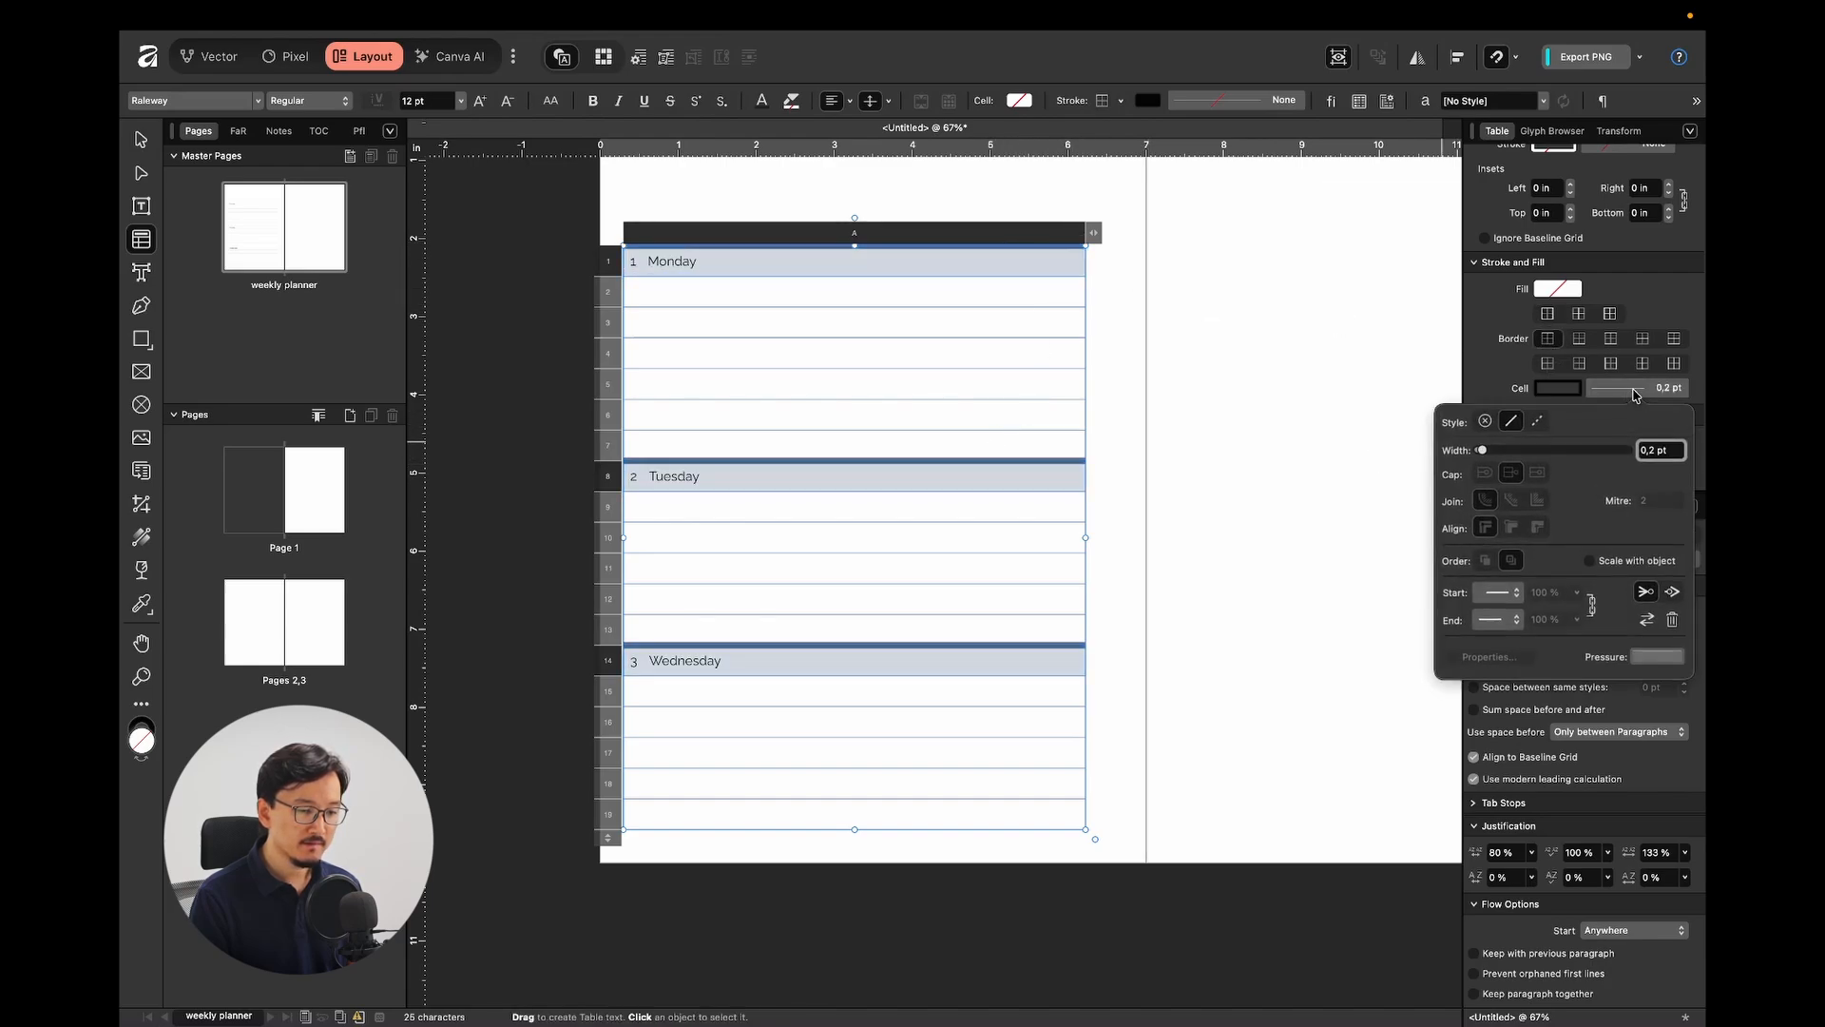
pyautogui.click(1664, 451)
pyautogui.write('1')
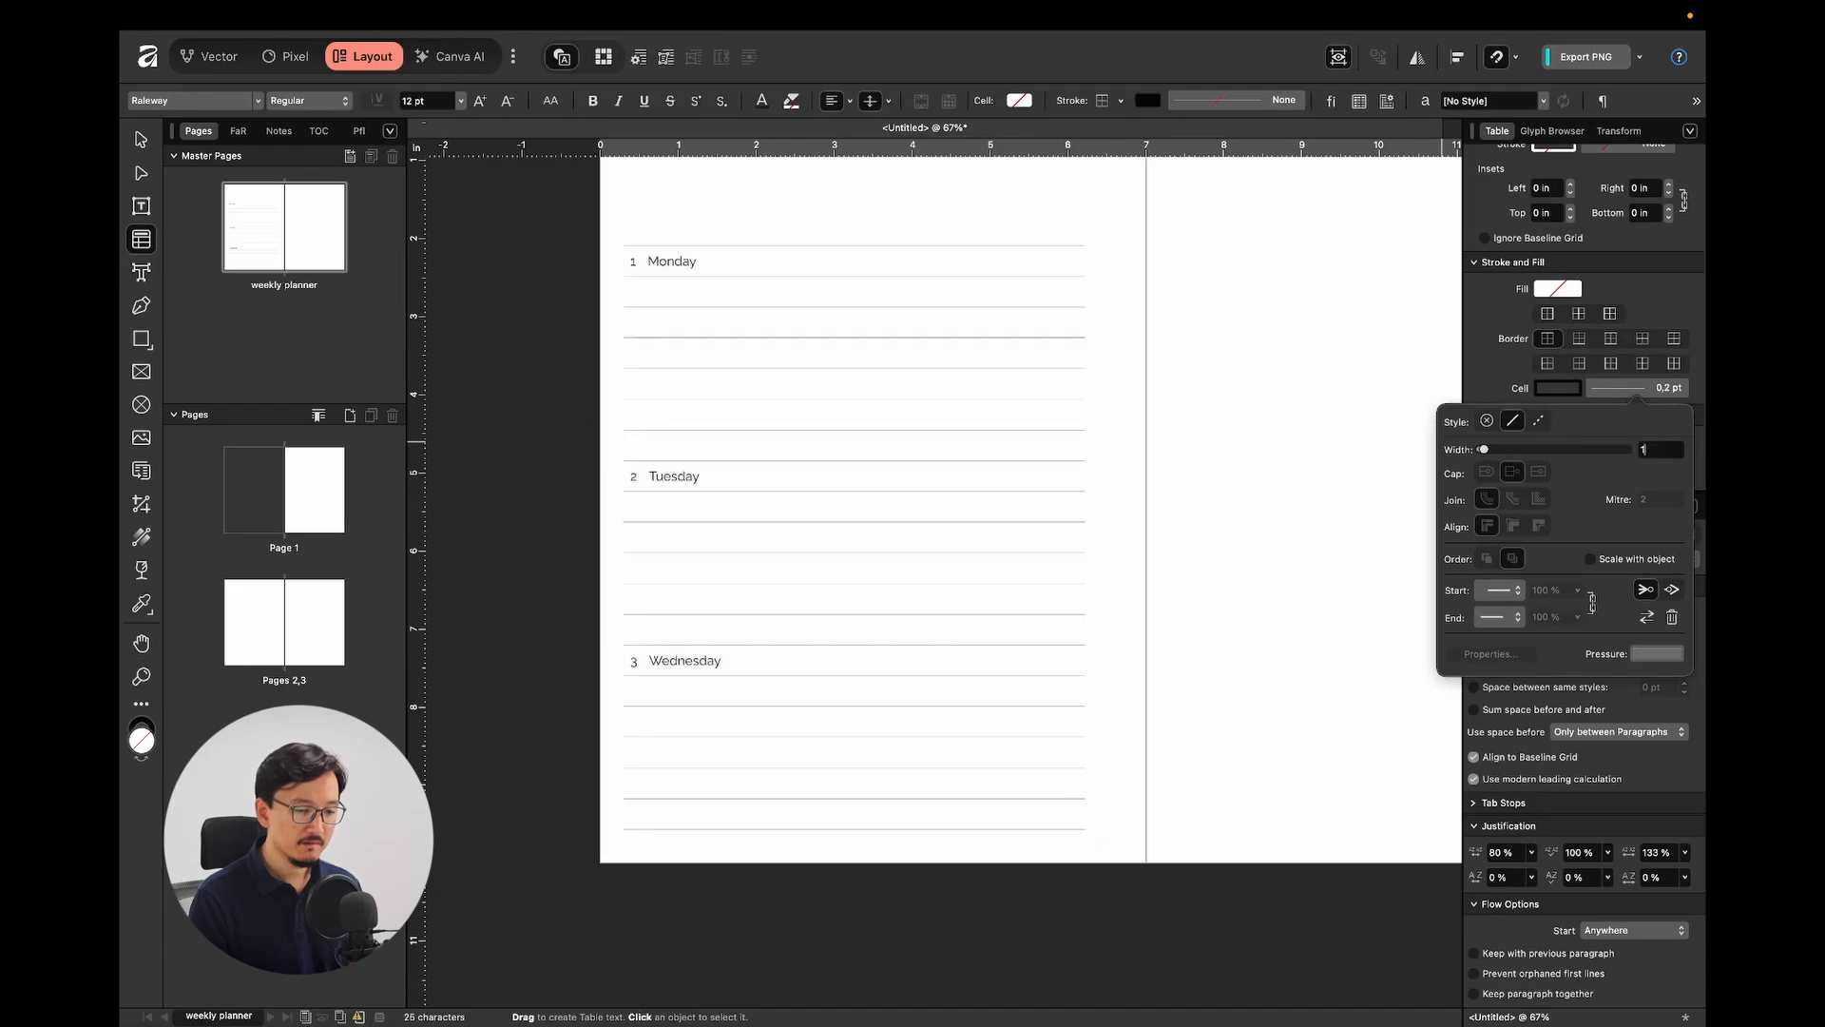
pyautogui.press('Return')
pyautogui.click(1125, 341)
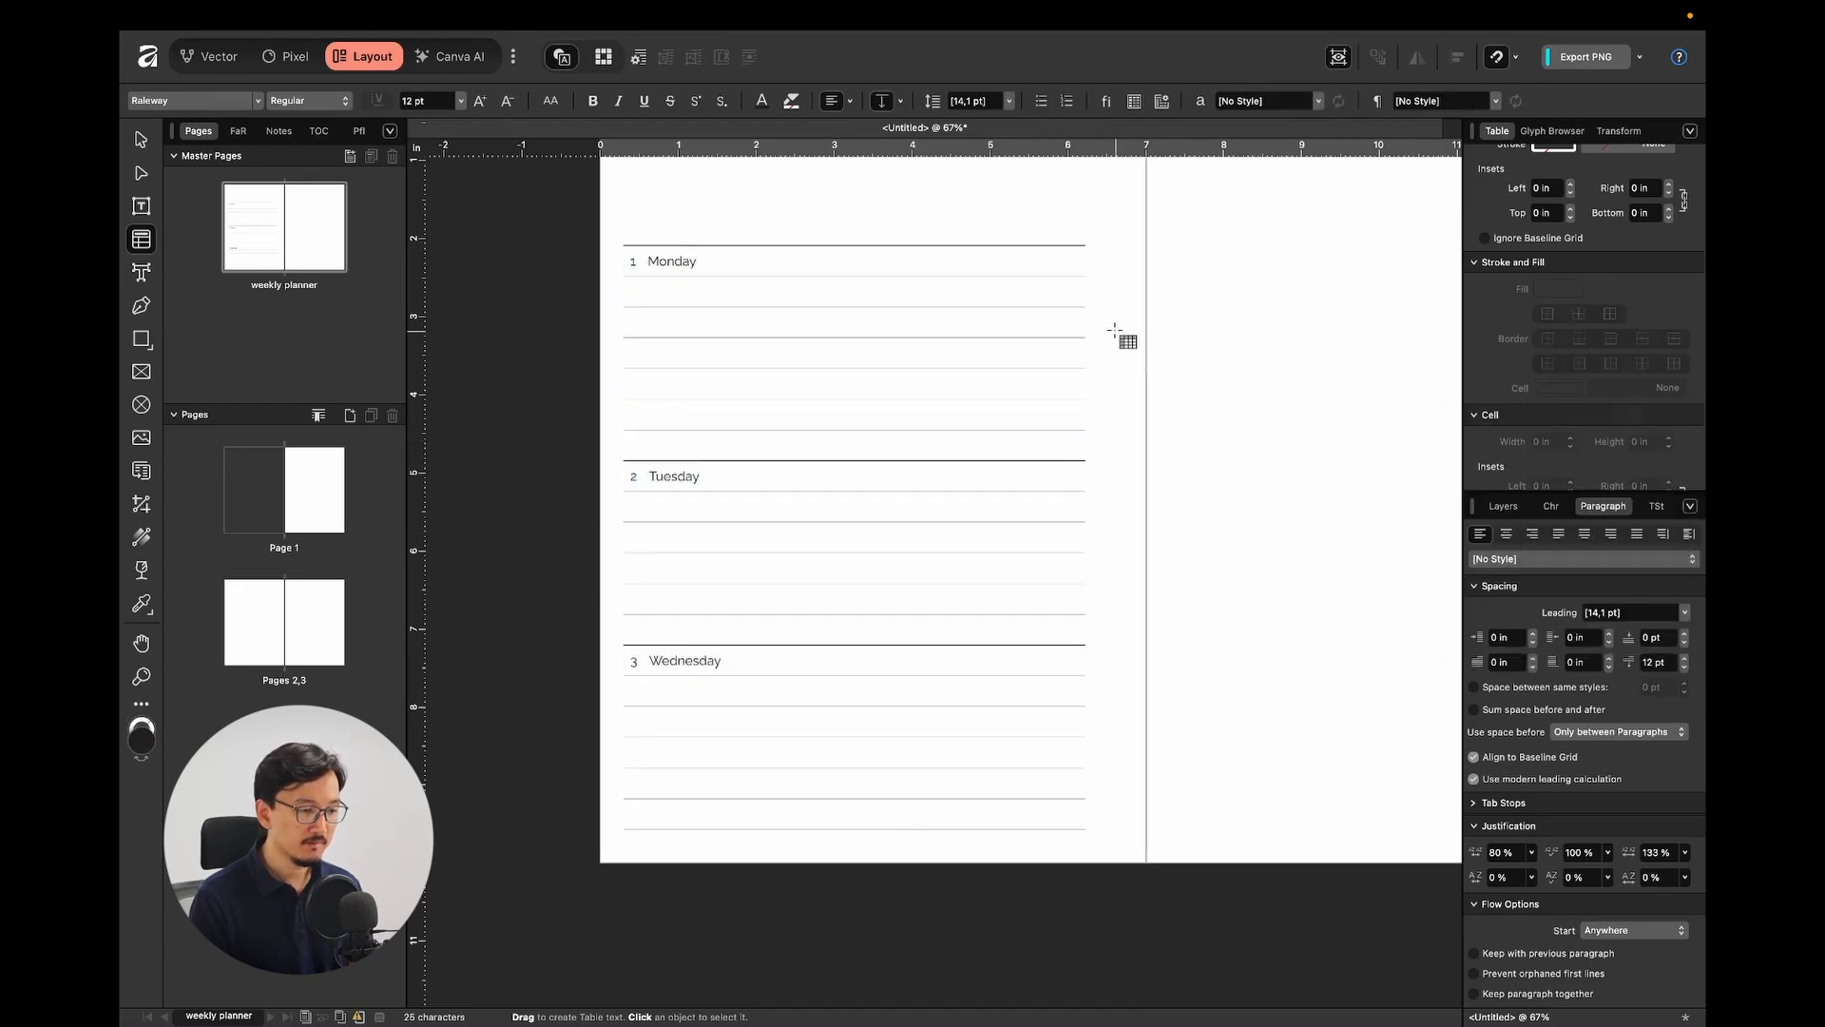
pyautogui.scroll(3, 848, 329)
pyautogui.scroll(-4, 848, 329)
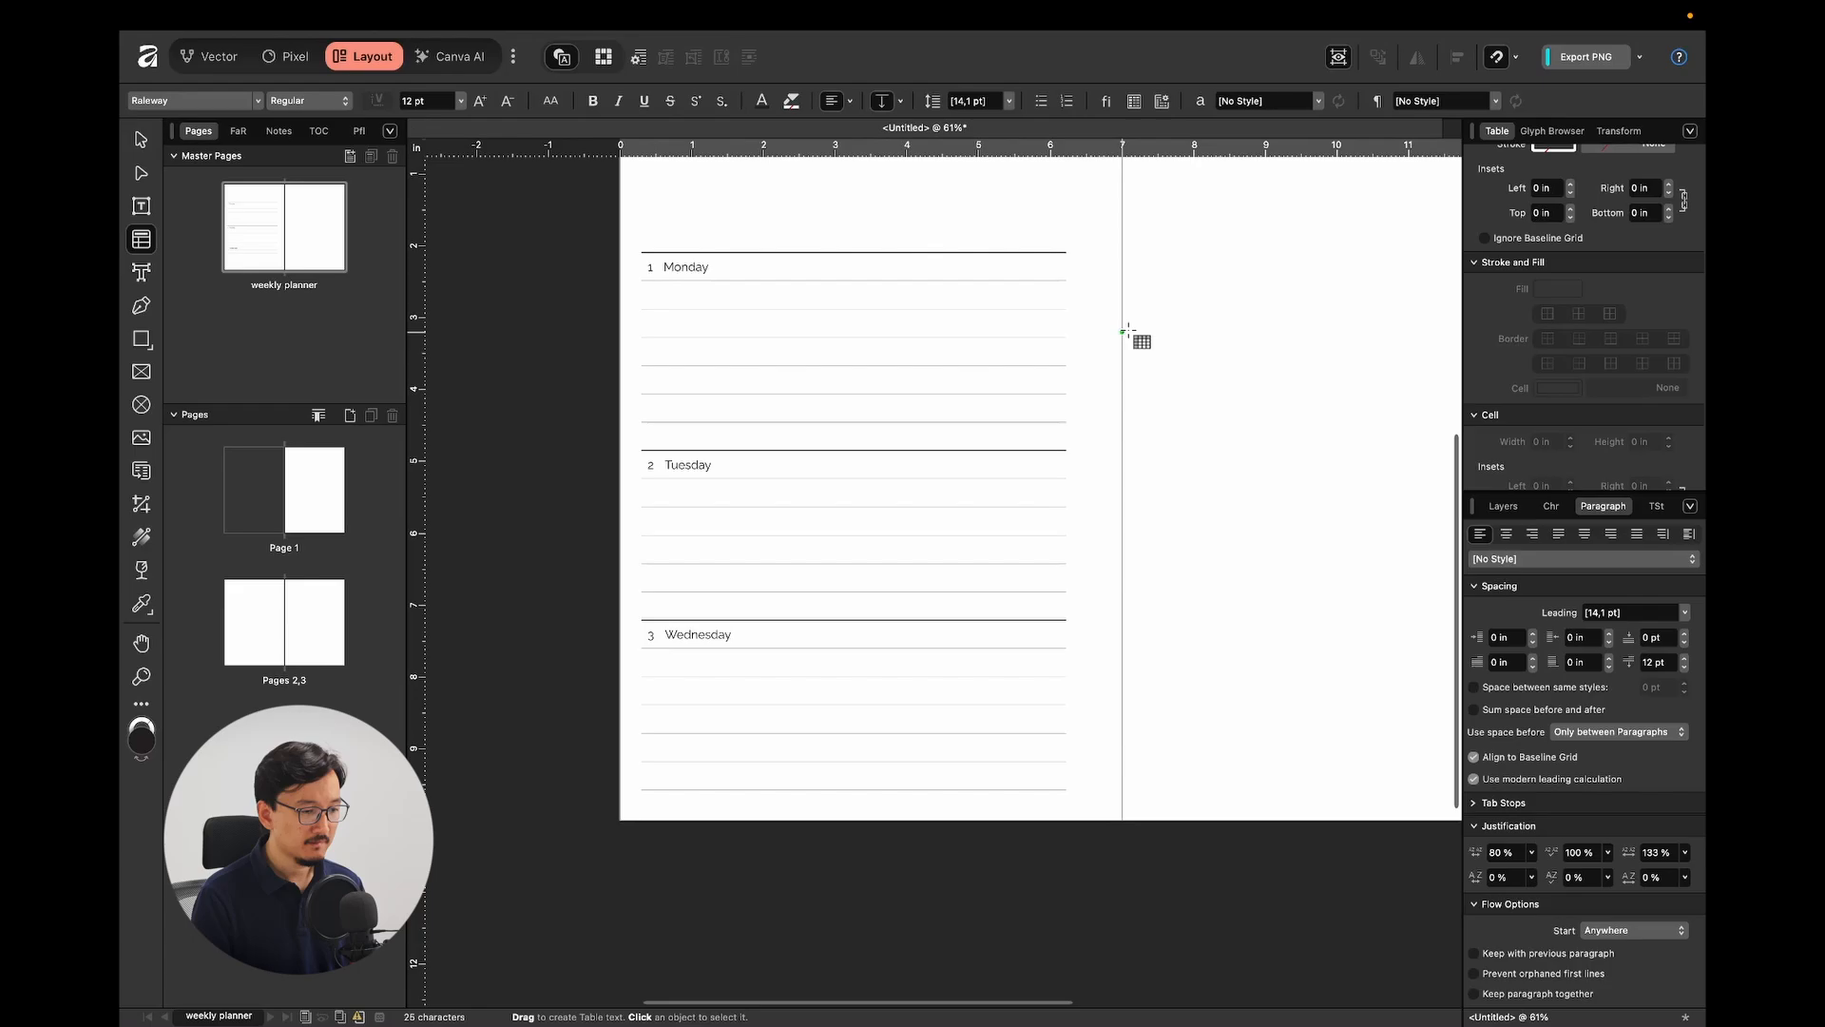
pyautogui.scroll(2, 1117, 324)
# Draw a text frame about 3.1 × 0.7 in at the page's top-left margin corner and enter "January".
pyautogui.press('v')
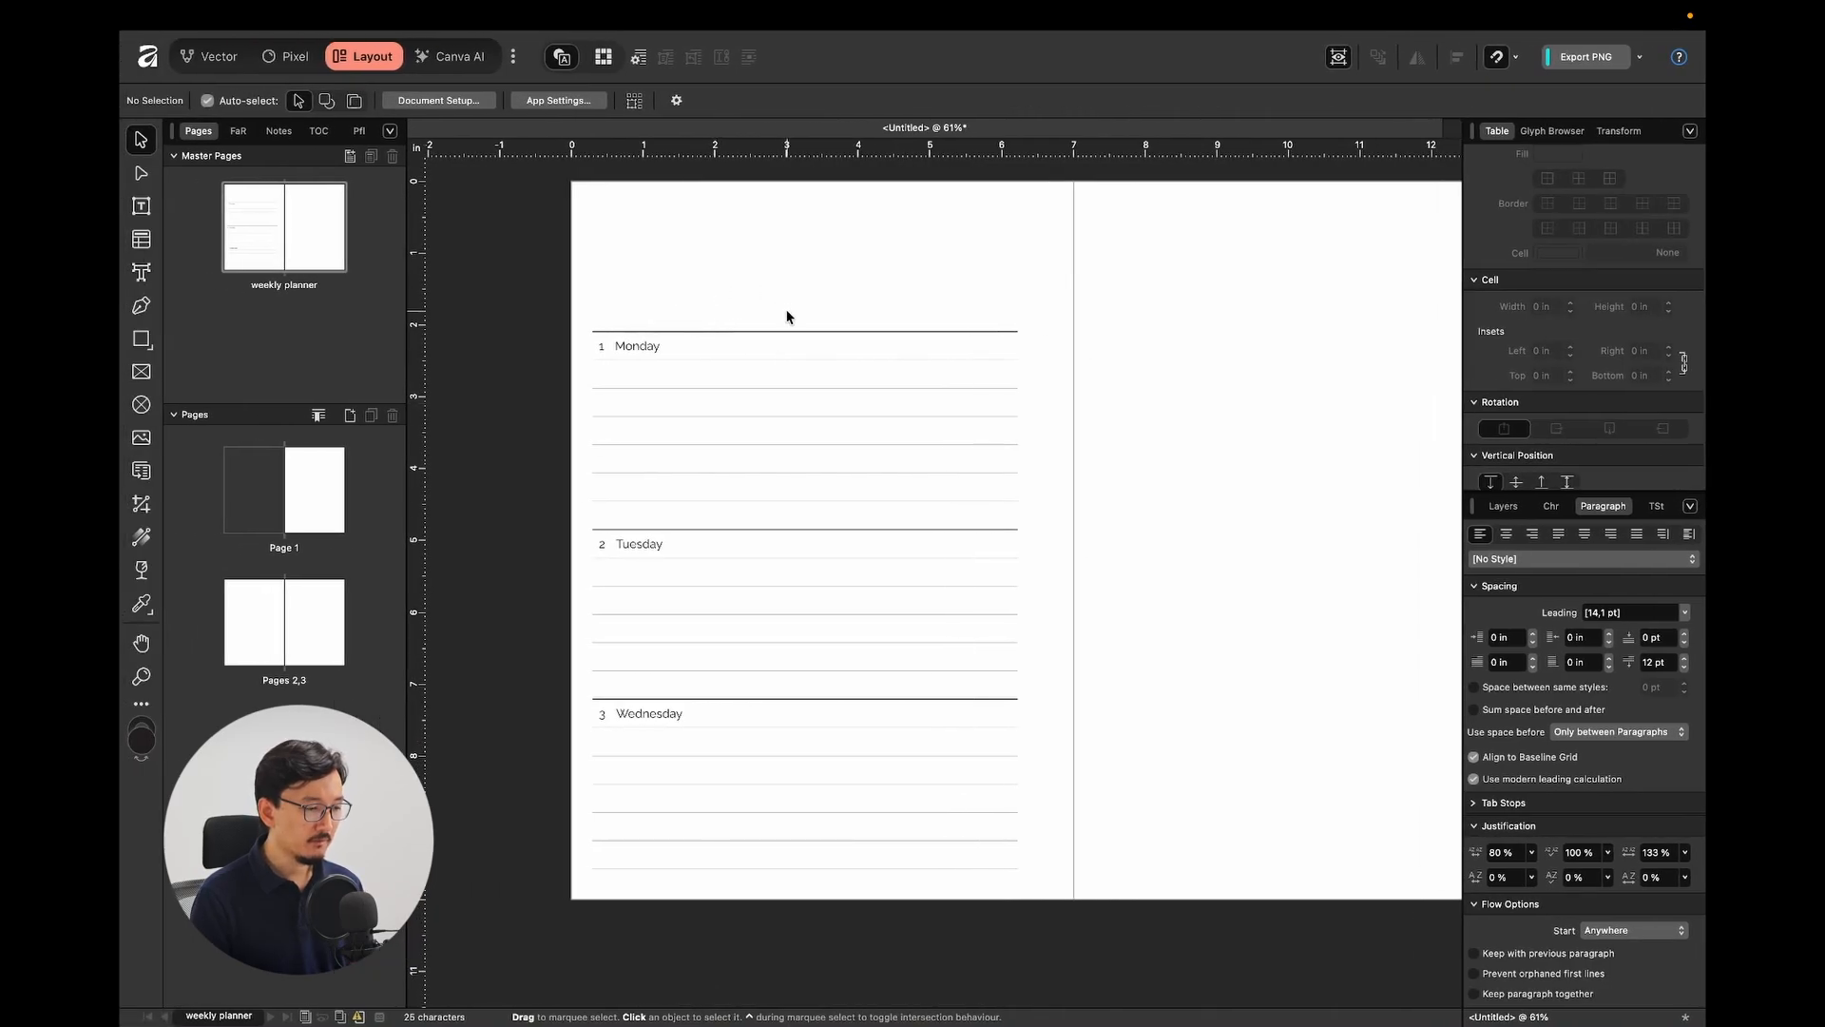
pyautogui.hotkey('ctrl', 'Right')
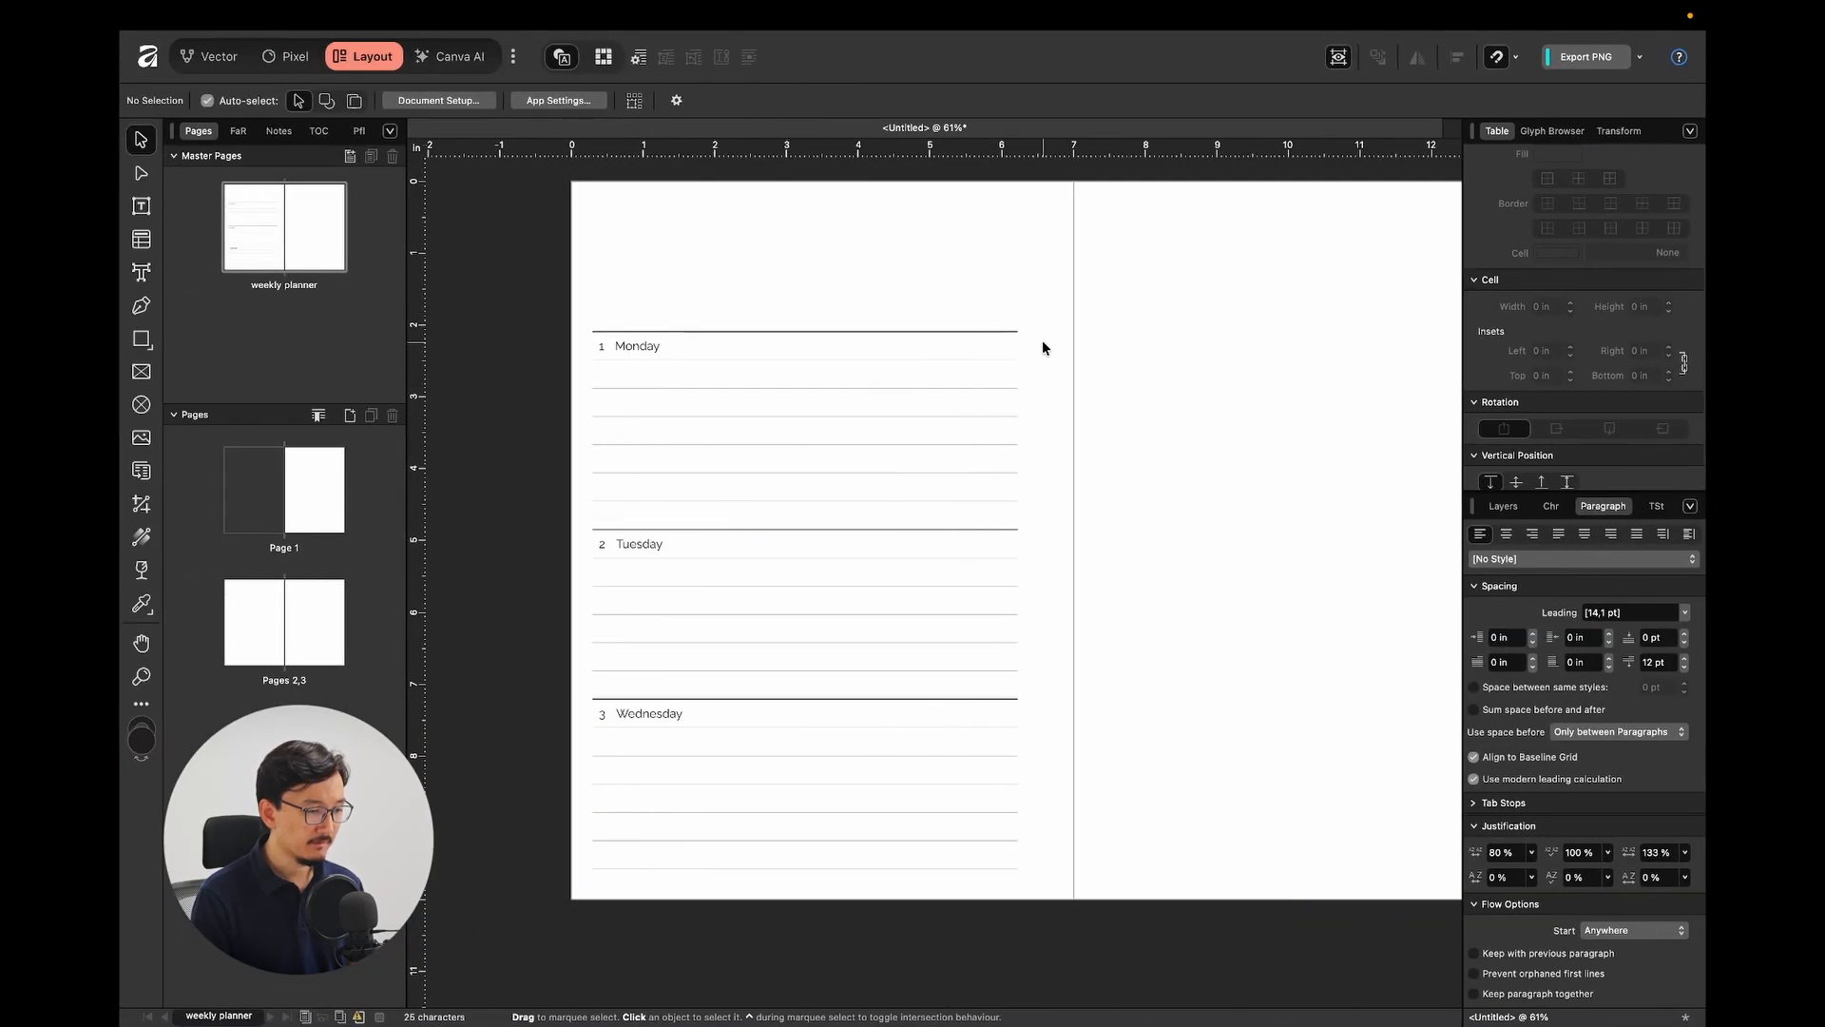
pyautogui.press('t')
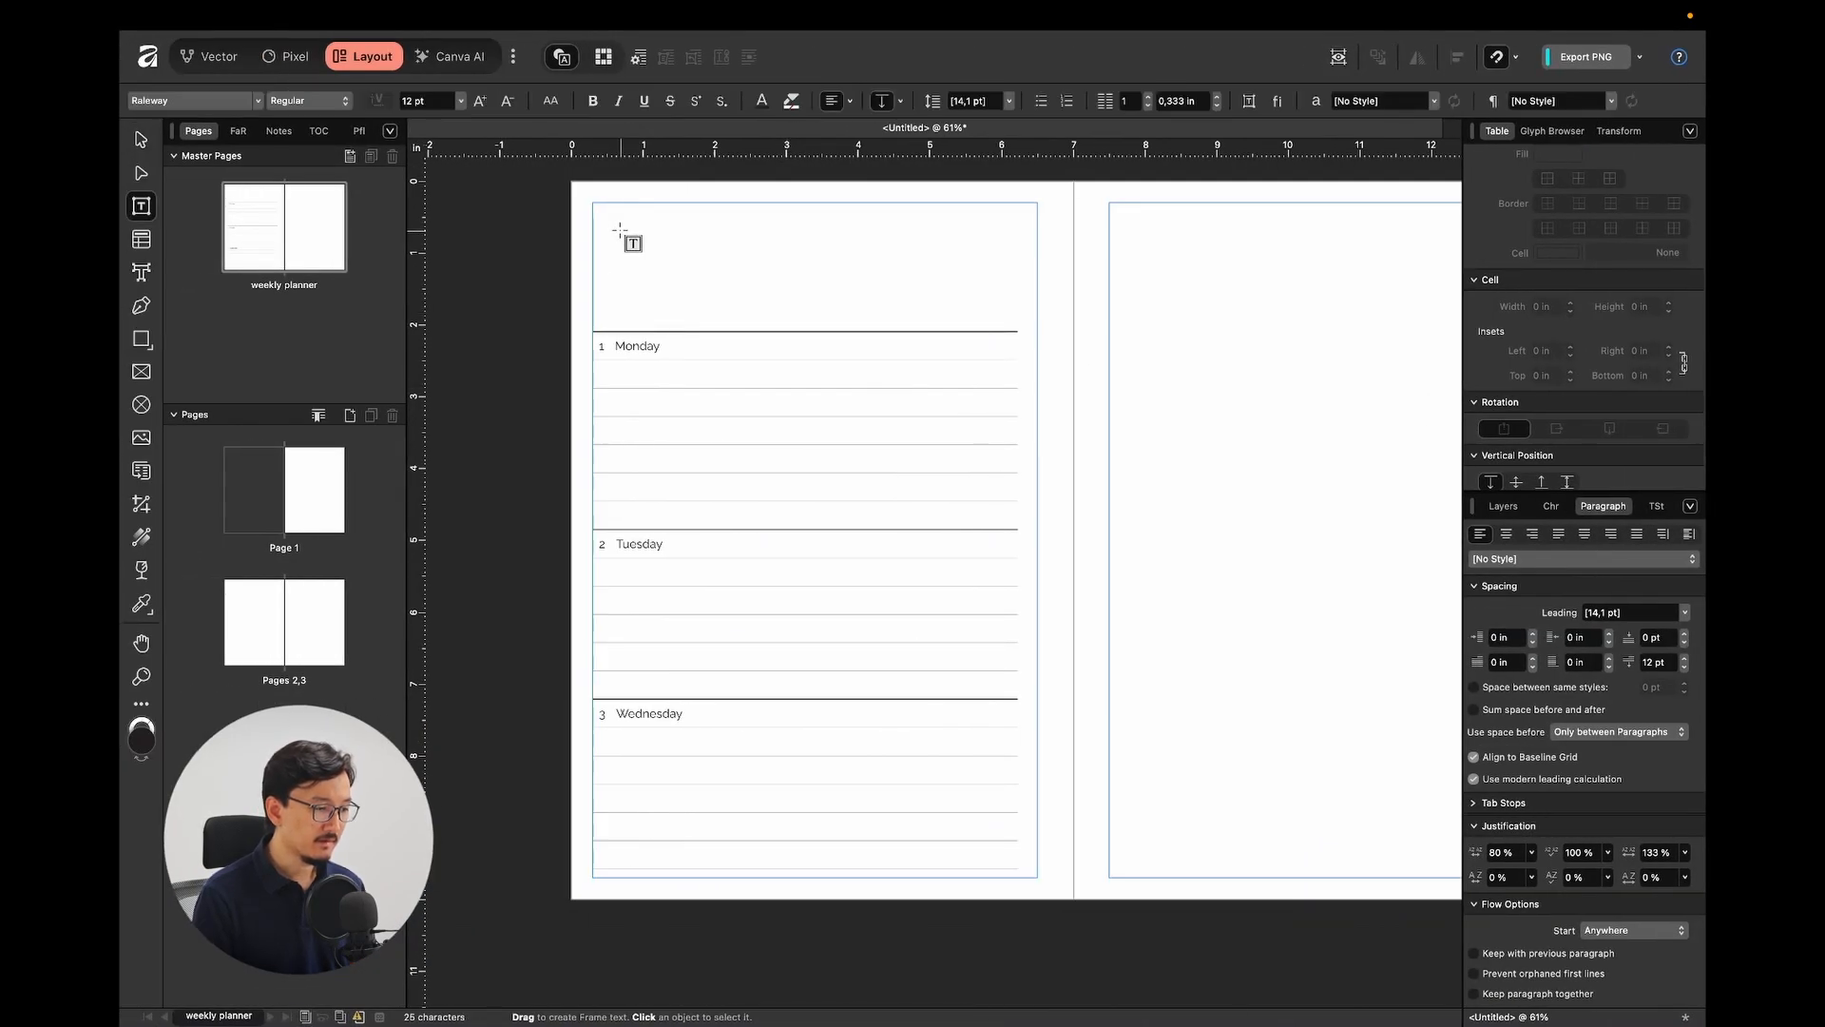
pyautogui.moveTo(594, 204); pyautogui.dragTo(815, 256)
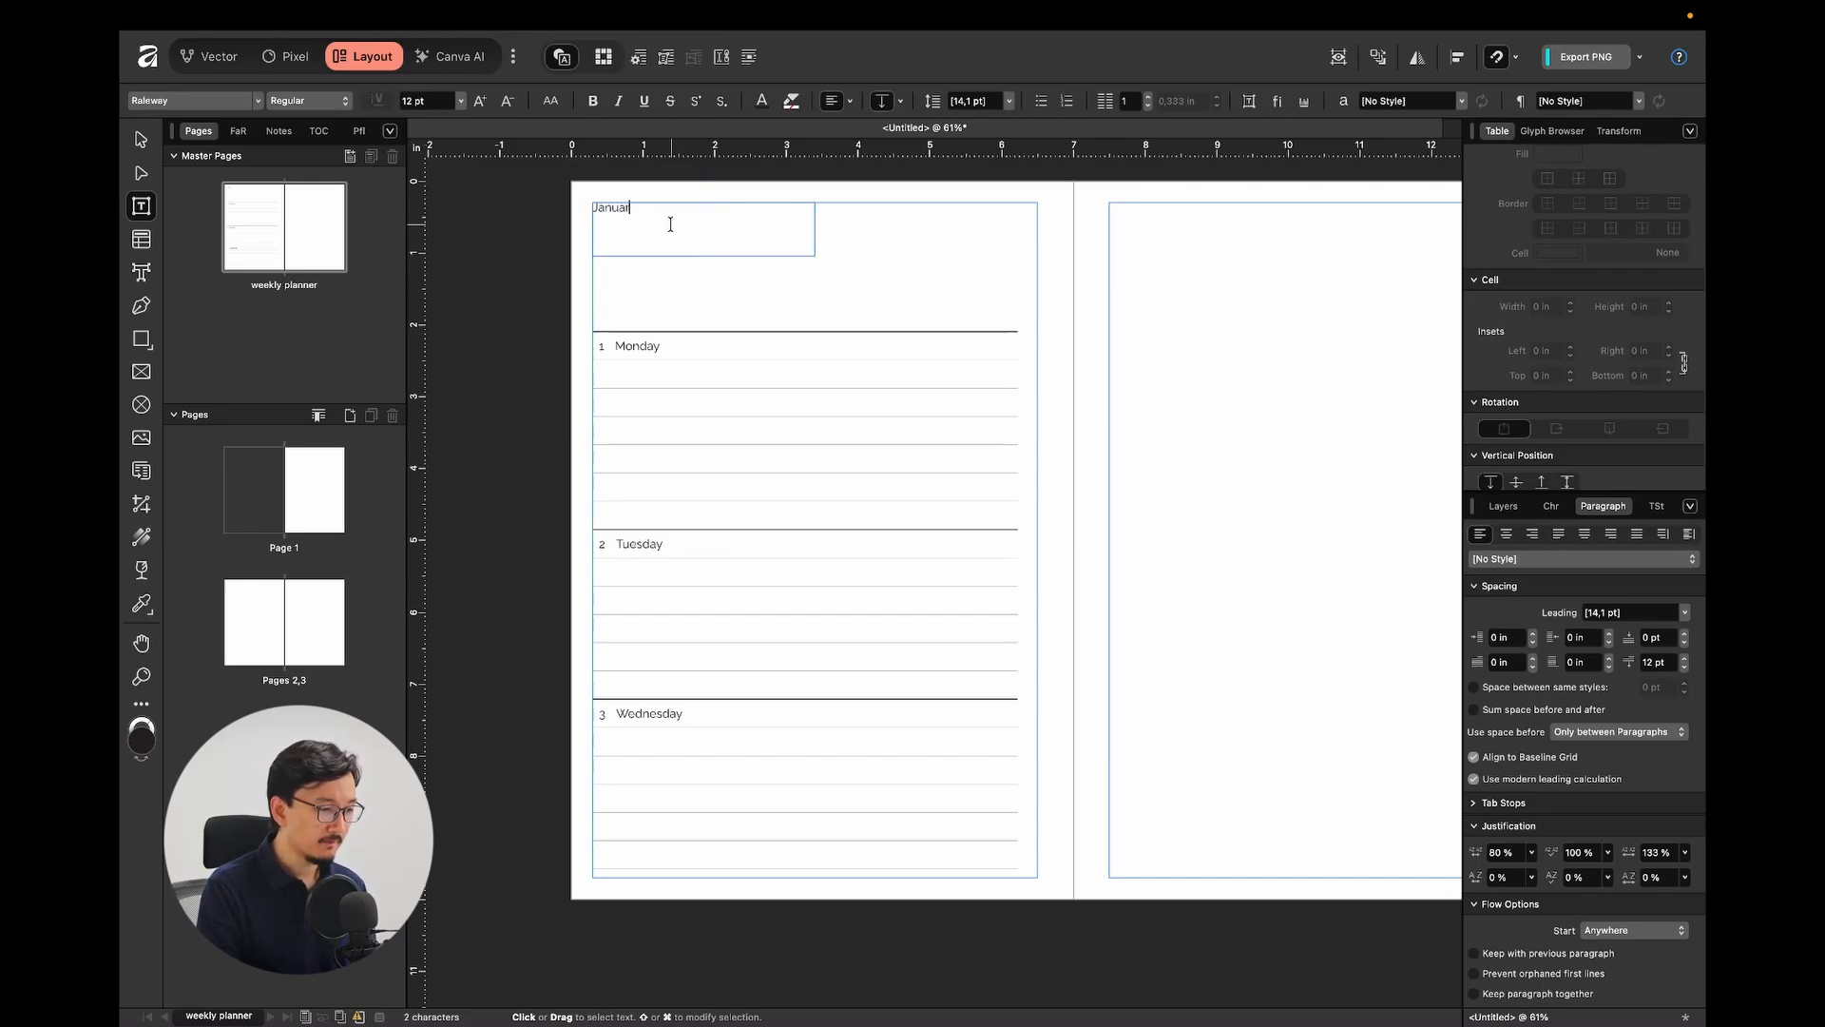
pyautogui.press('Escape')
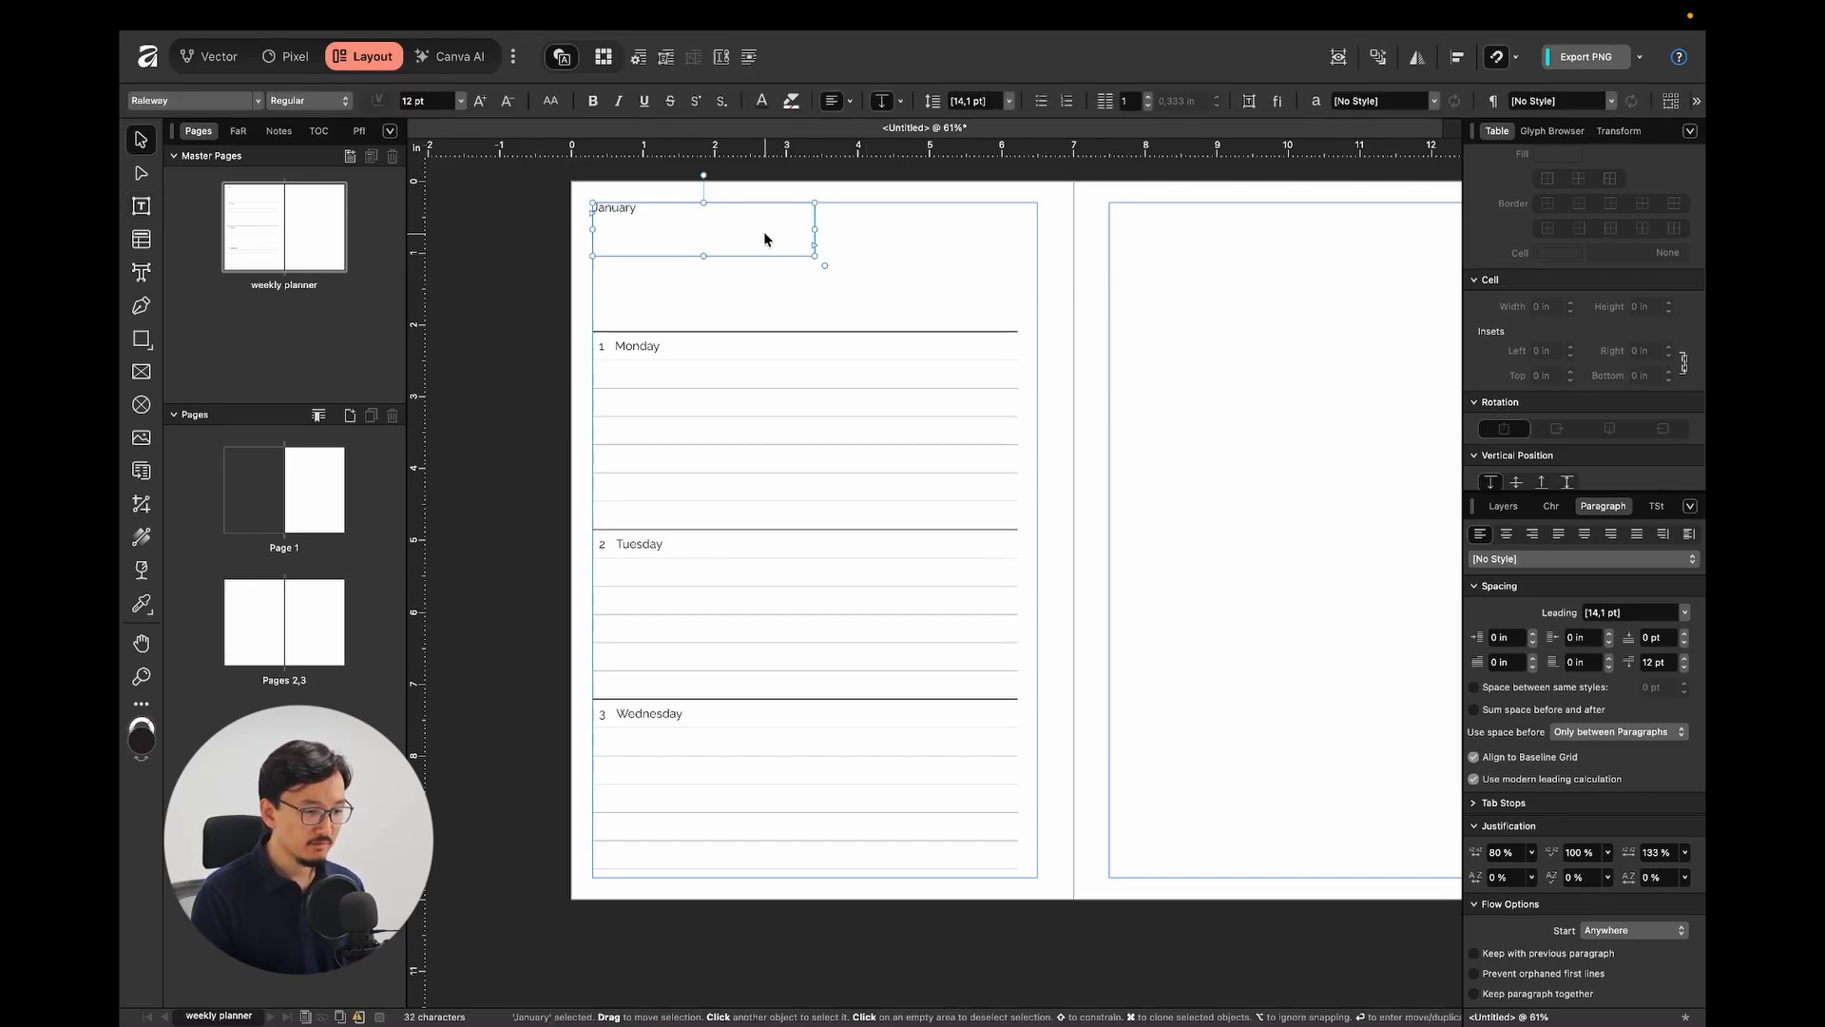
# Set the font size of the January heading to 18 pt, deselect it and hide the guides.
pyautogui.click(1550, 511)
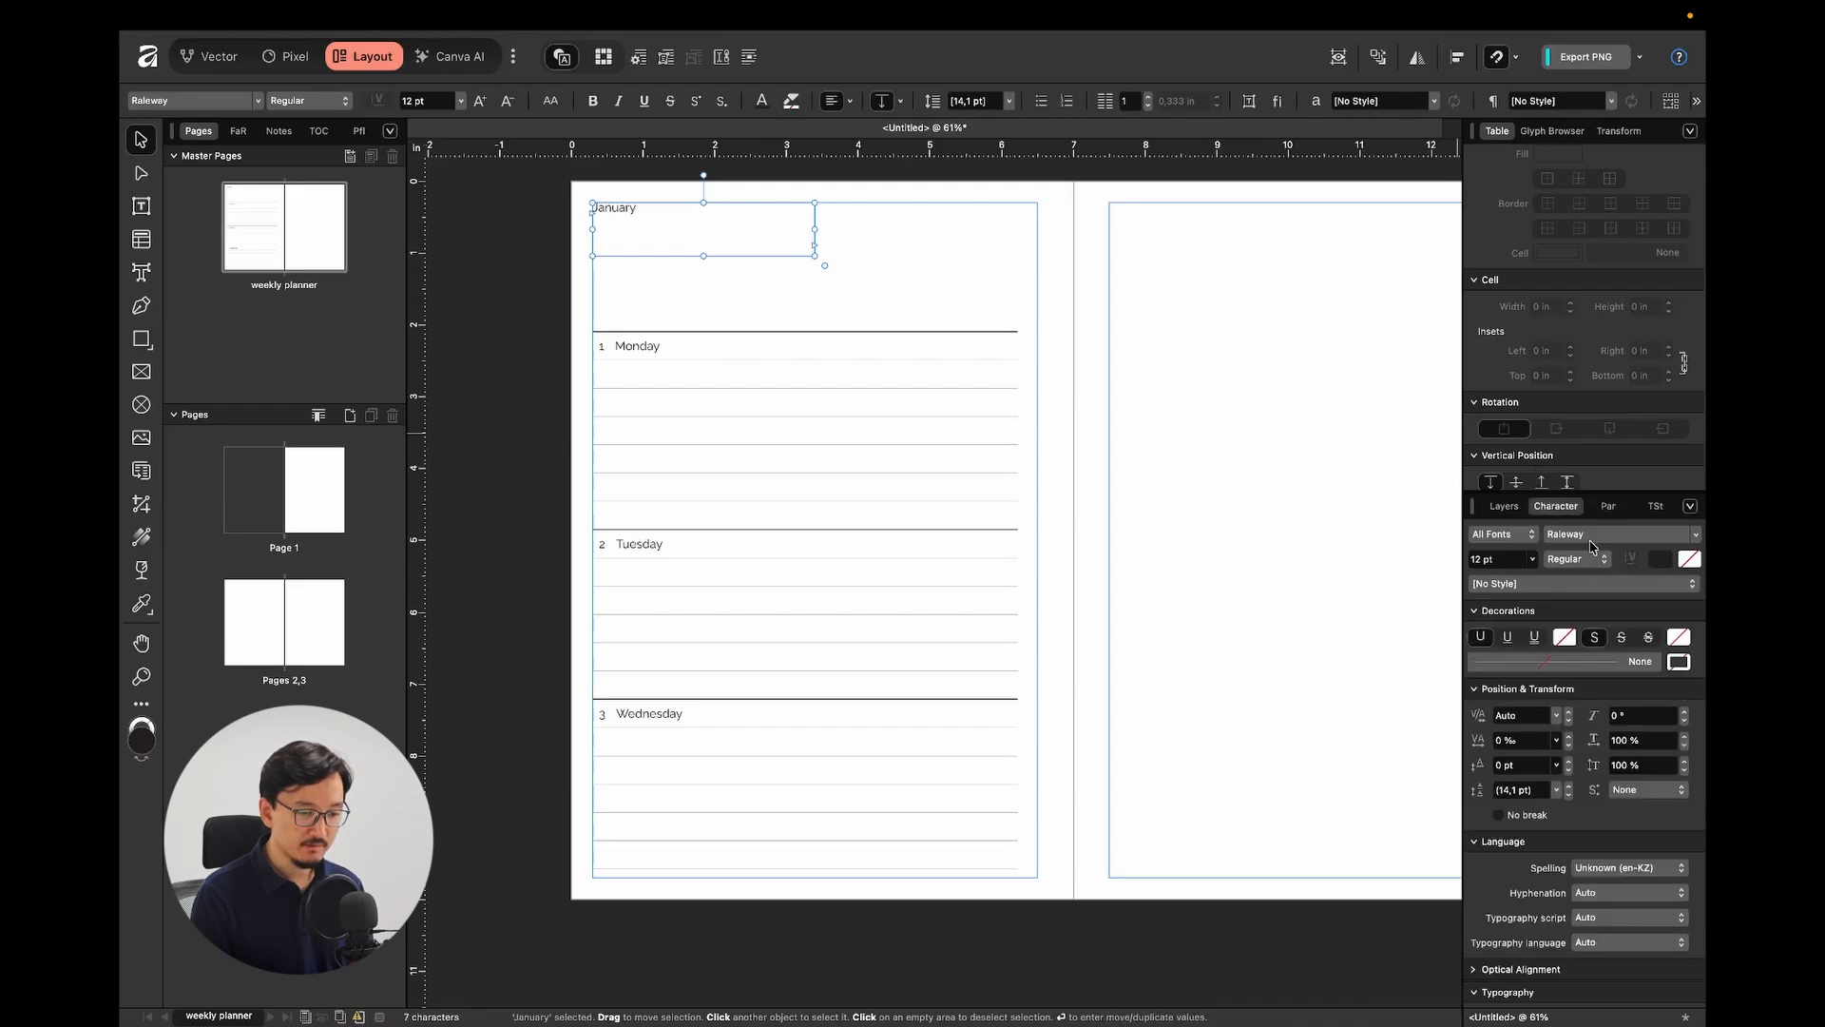
pyautogui.click(1501, 562)
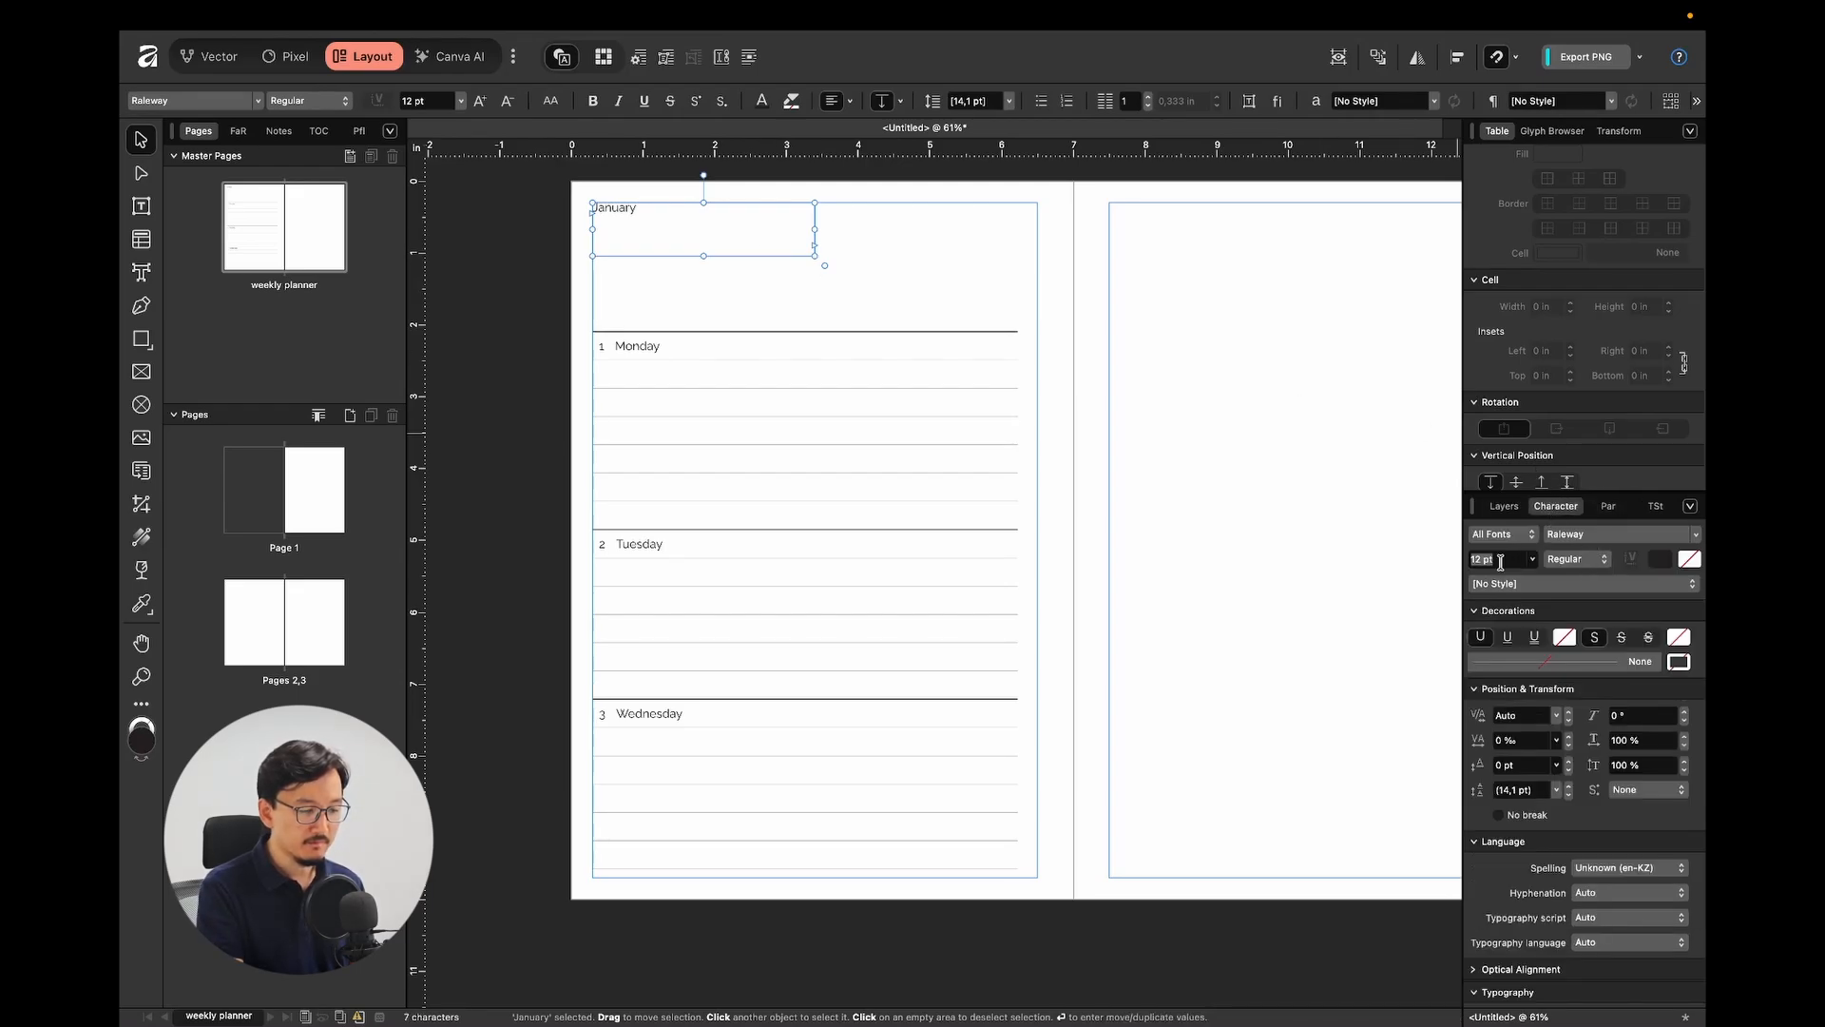
pyautogui.write('18')
pyautogui.press('Return')
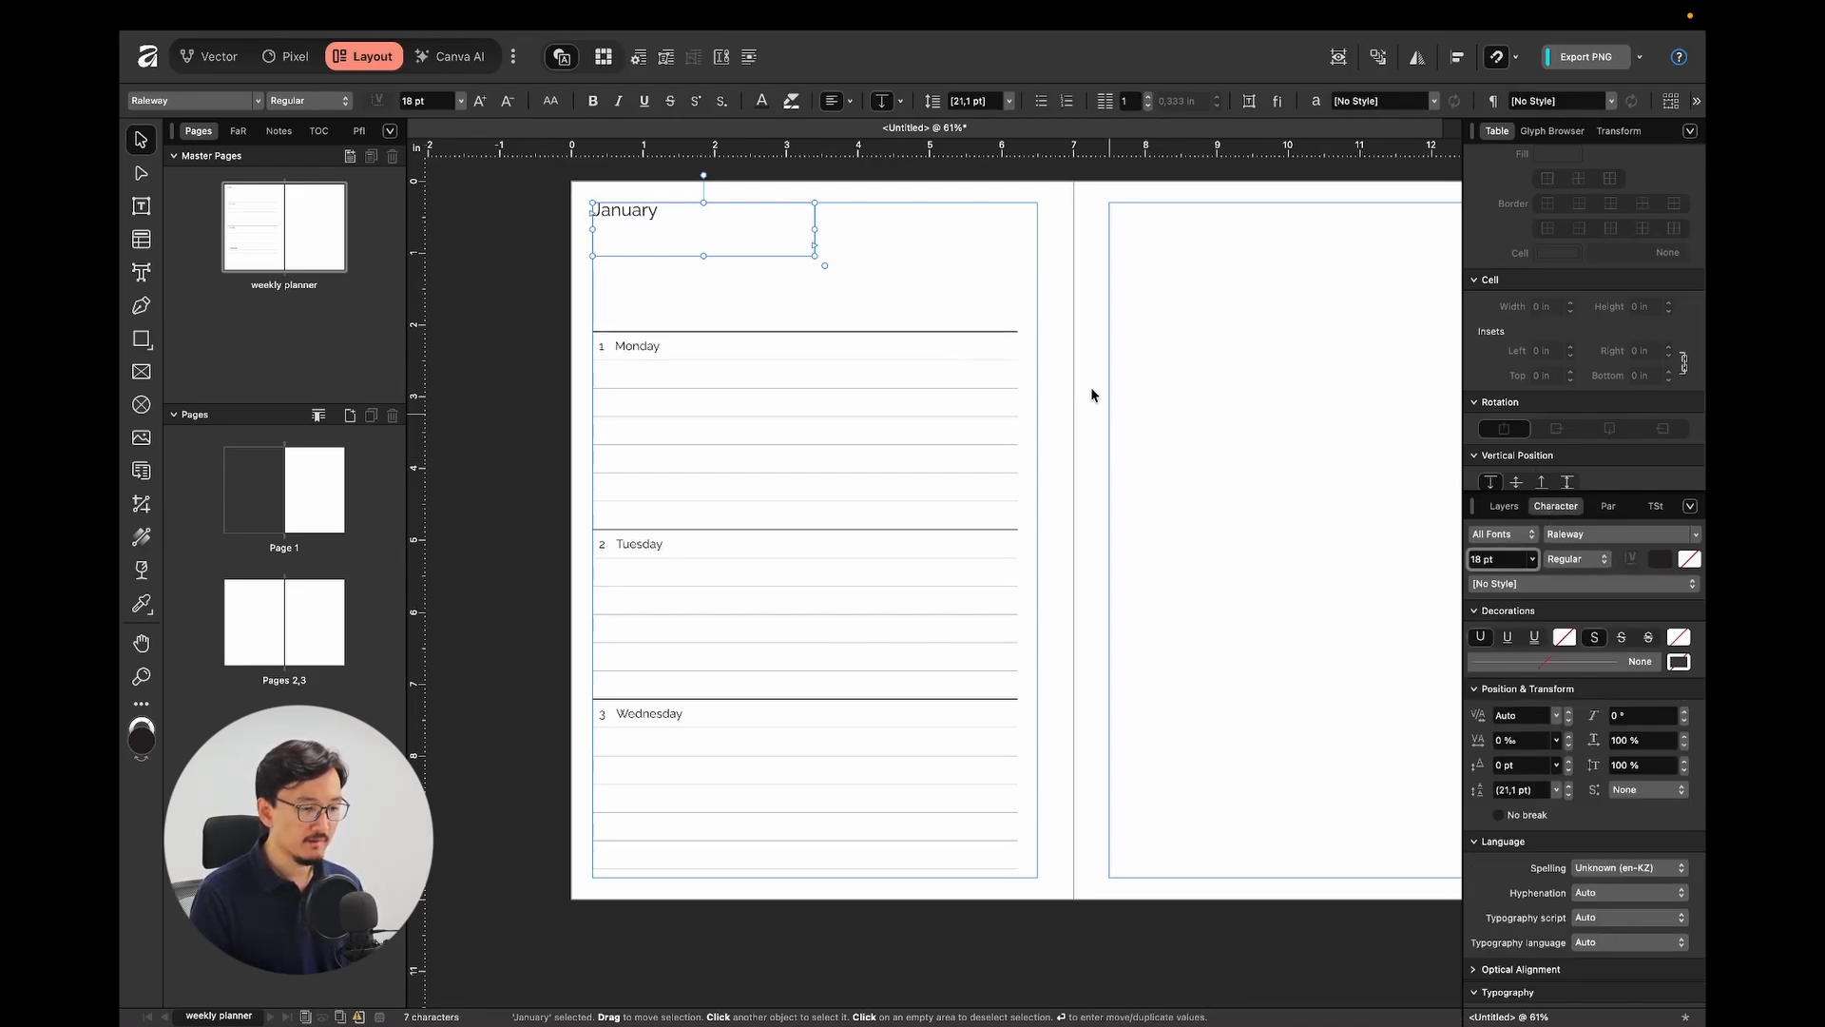
pyautogui.click(1069, 331)
pyautogui.hotkey('ctrl', 'w')
pyautogui.scroll(2, 740, 246)
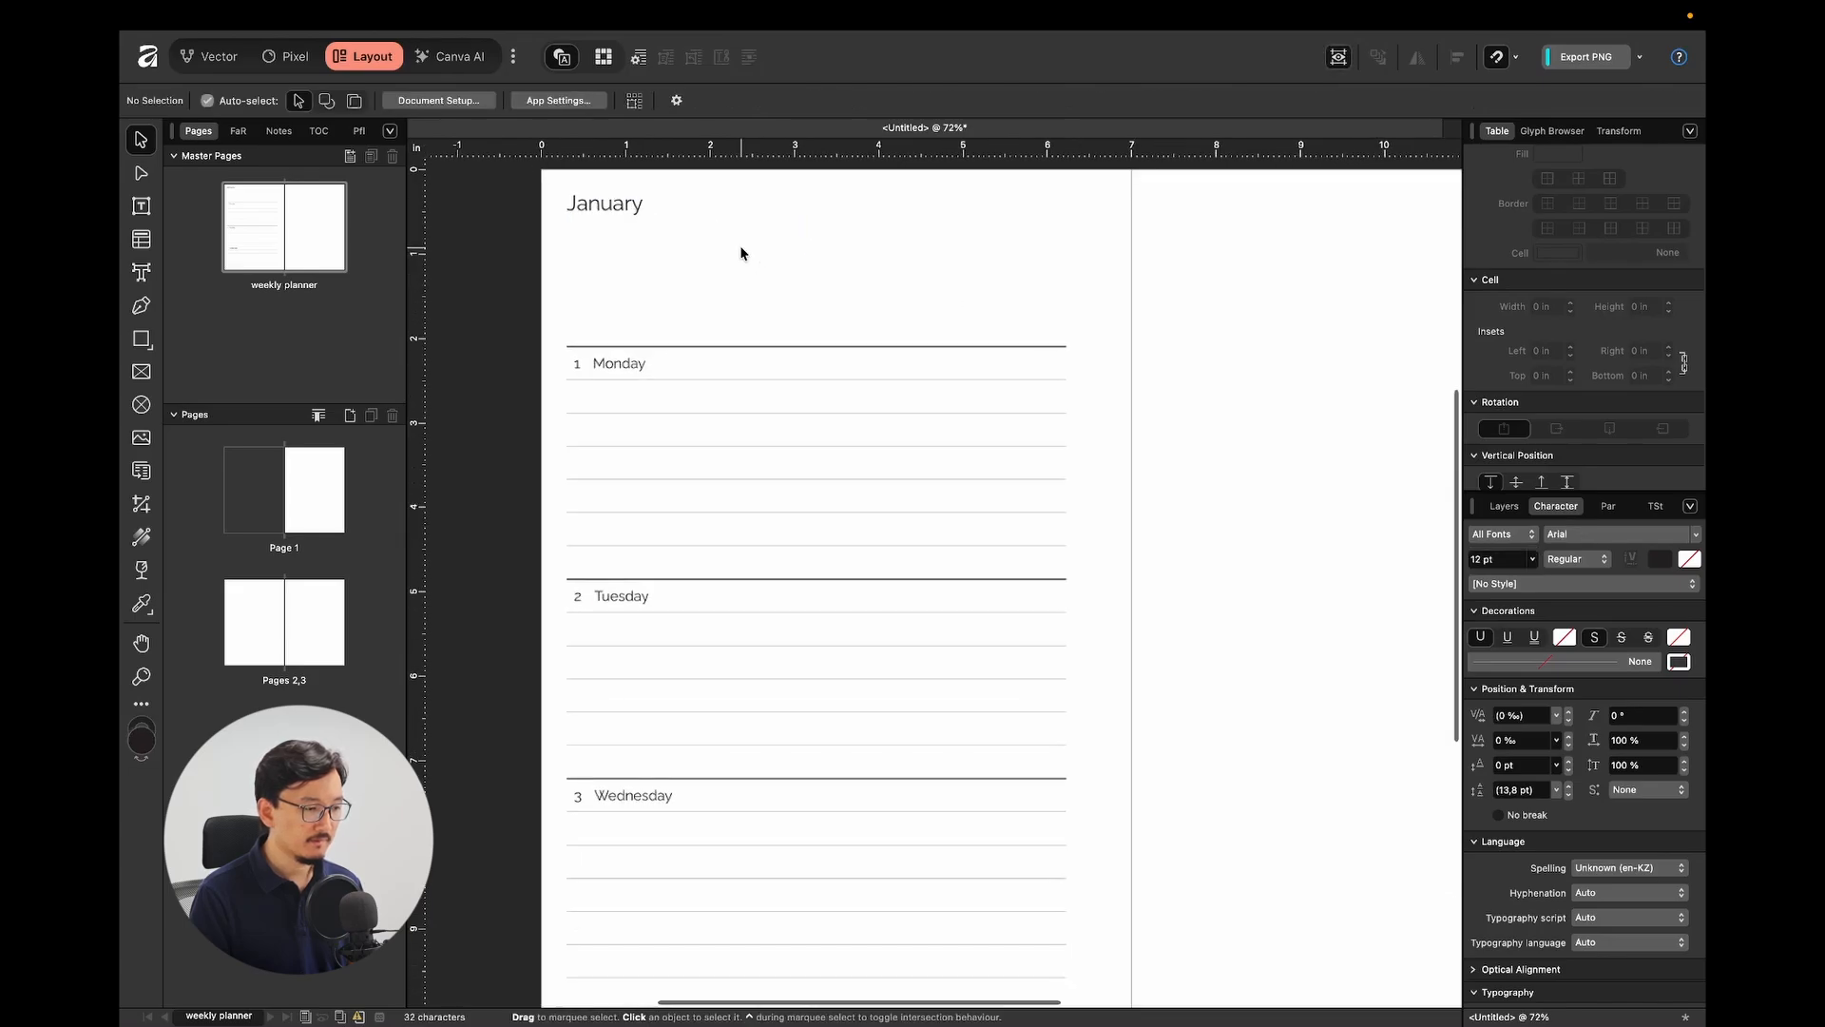
# Narrow the January frame, place a copy of it against the right margin on the same line, and change the copy's text to "2027".
pyautogui.scroll(1, 740, 245)
pyautogui.click(658, 264)
pyautogui.hotkey('ctrl', 'w')
pyautogui.hotkey('ctrl', 'Right')
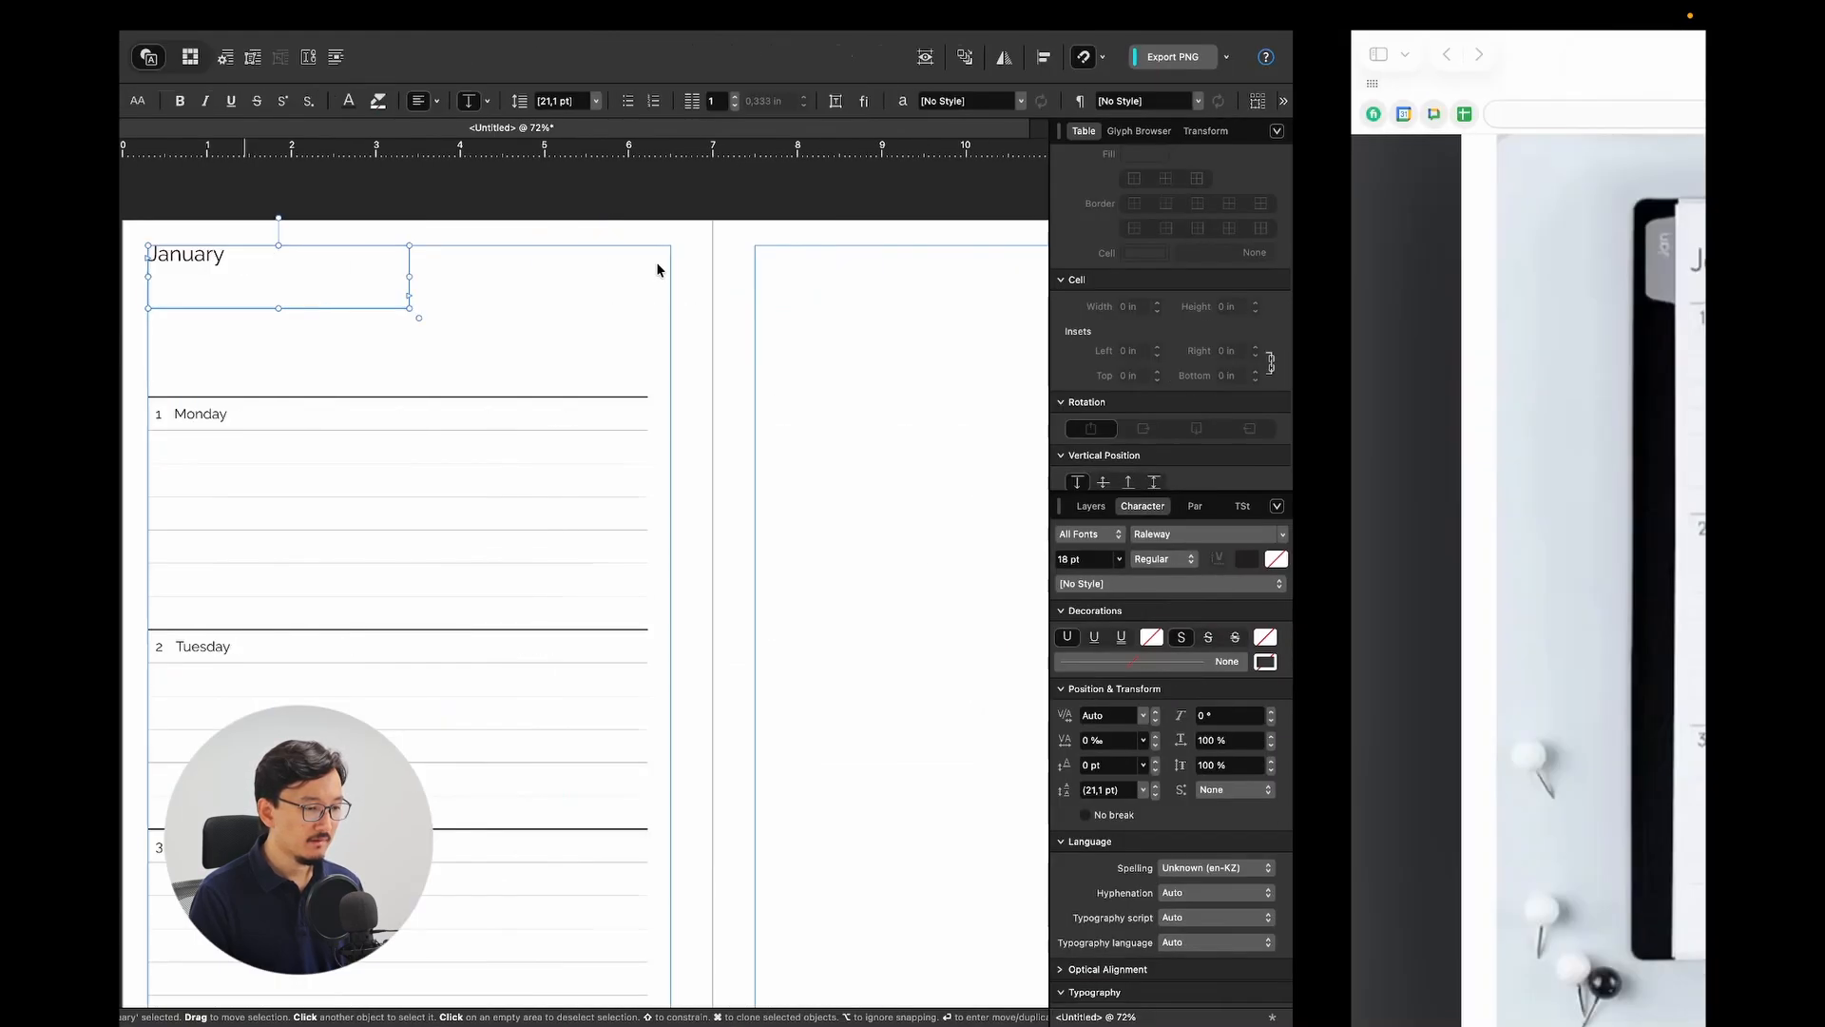
pyautogui.hotkey('ctrl', 'Left')
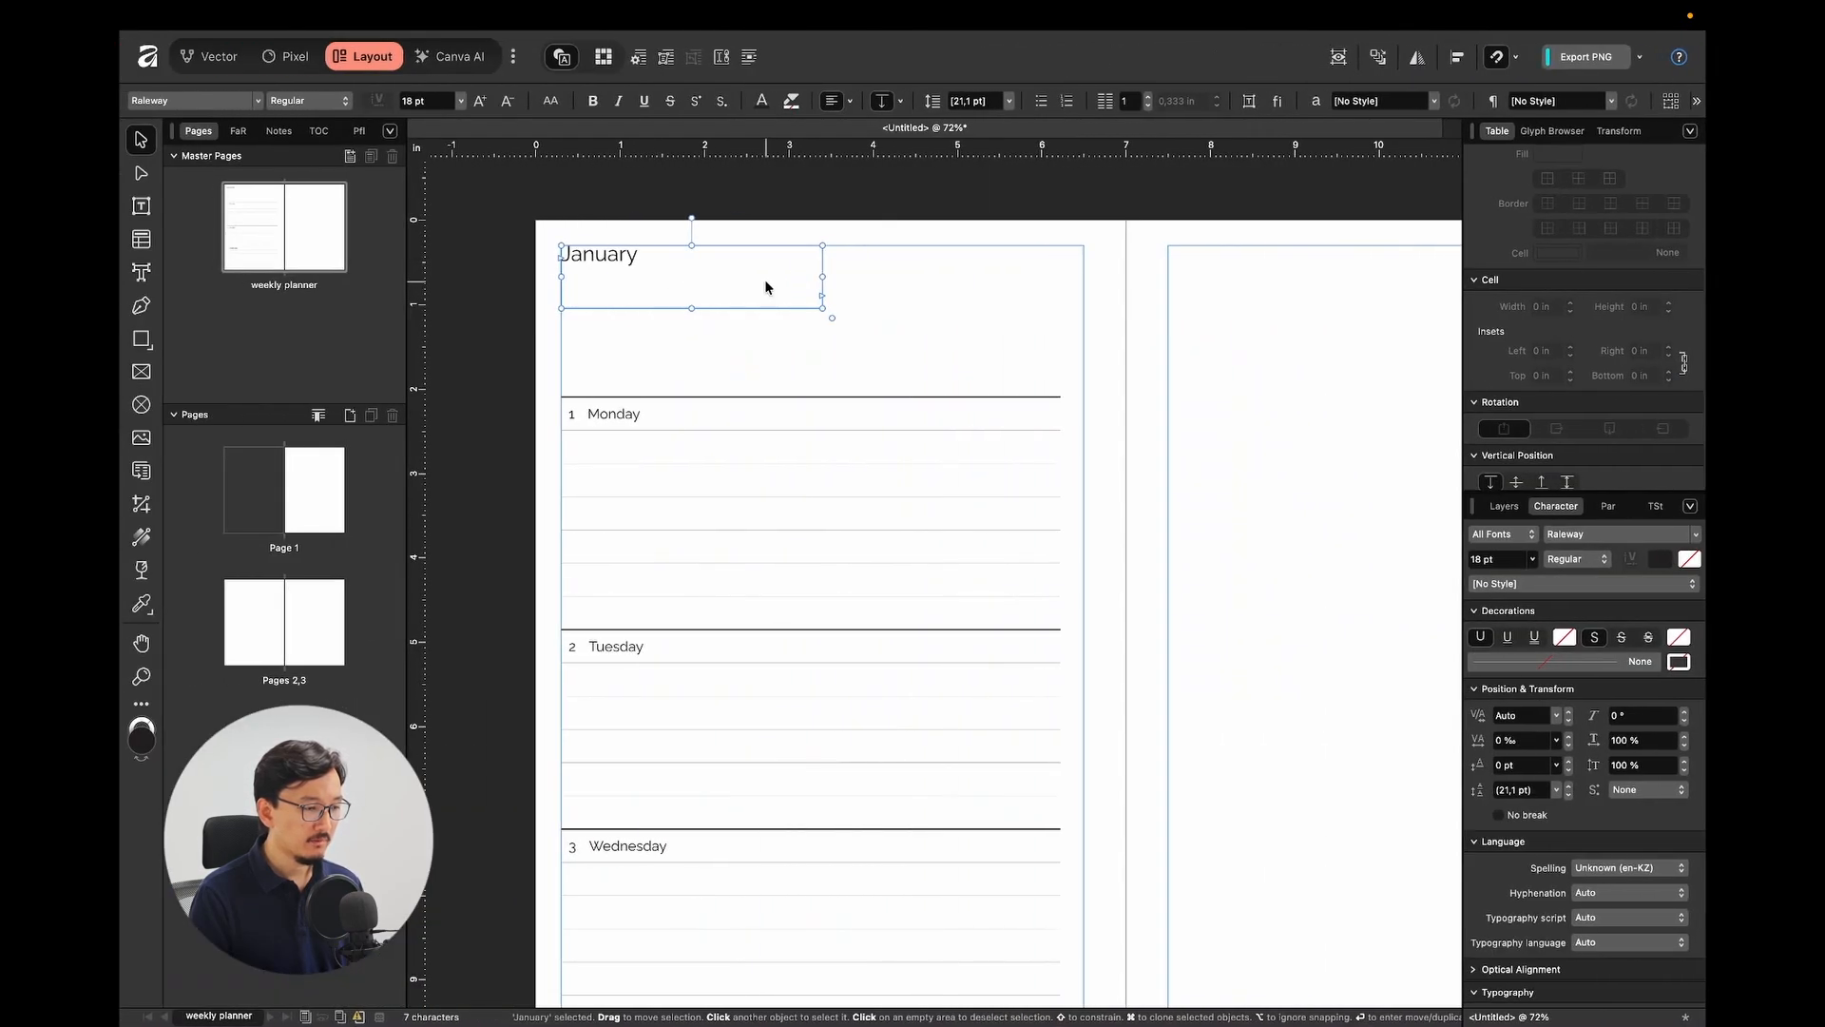
pyautogui.moveTo(822, 276); pyautogui.dragTo(984, 285)
pyautogui.doubleClick(1020, 279)
pyautogui.write('2027')
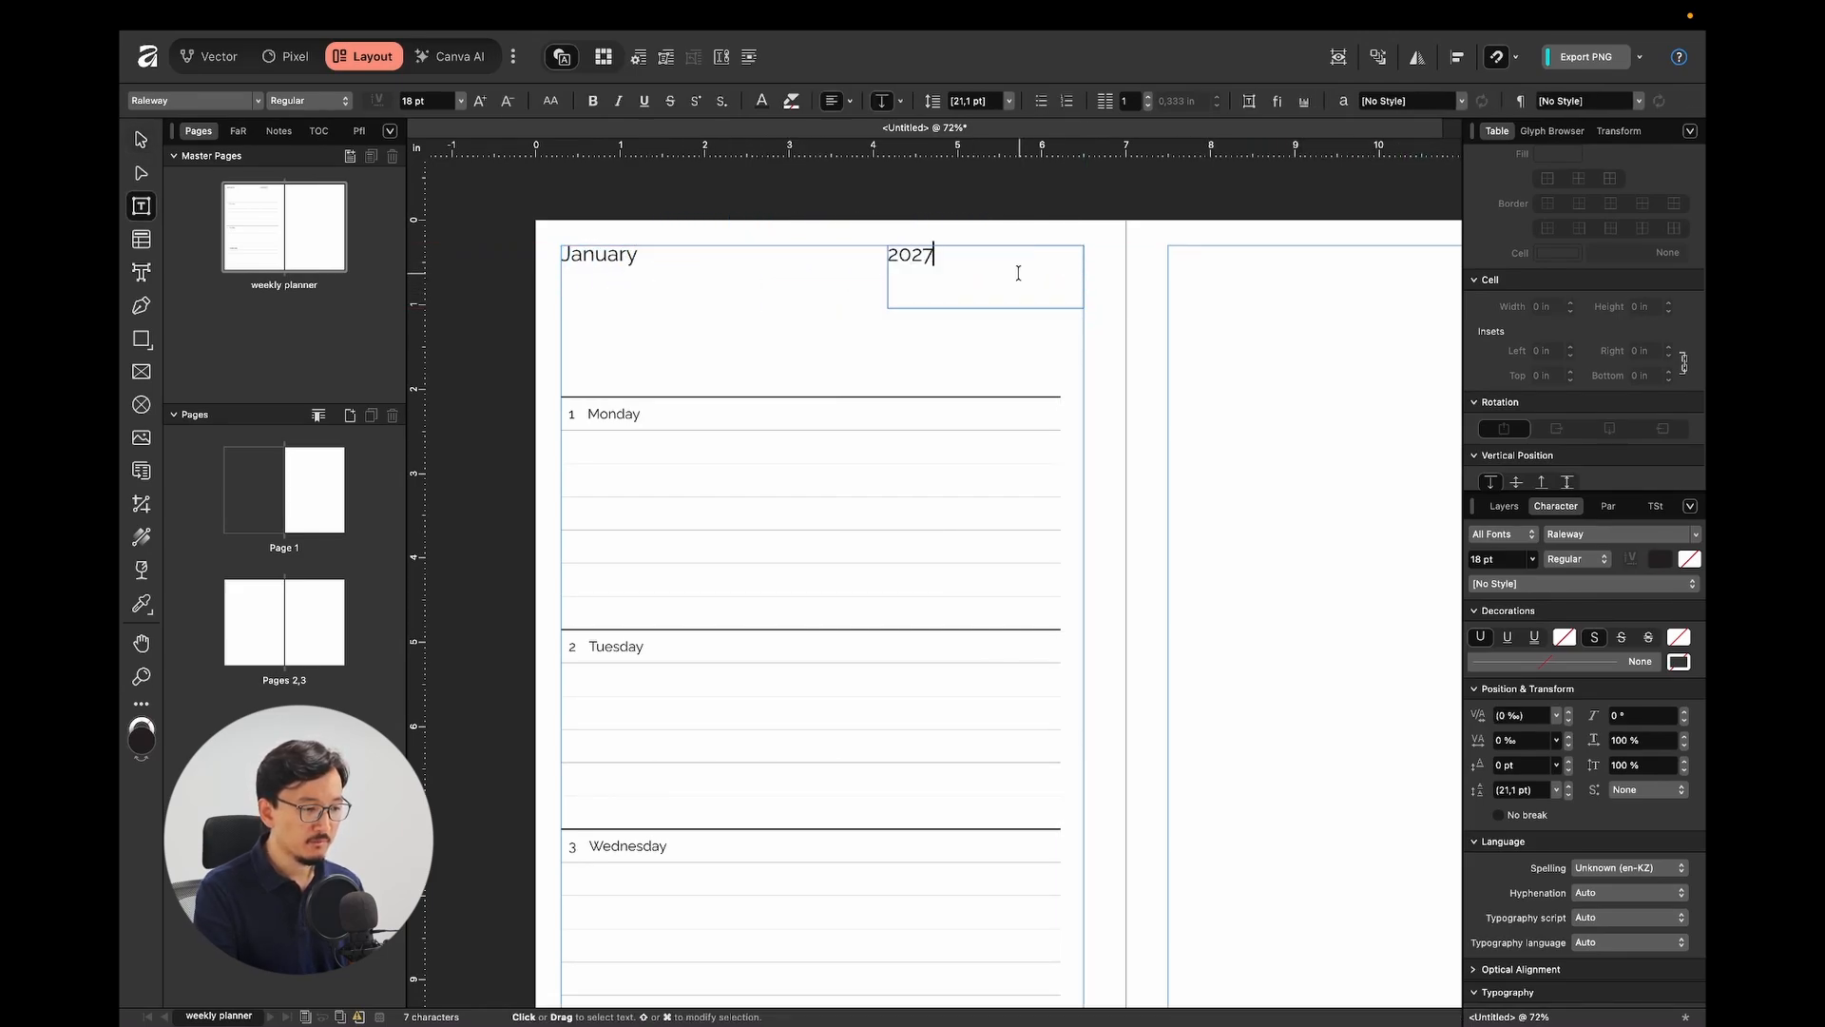
pyautogui.press('Escape')
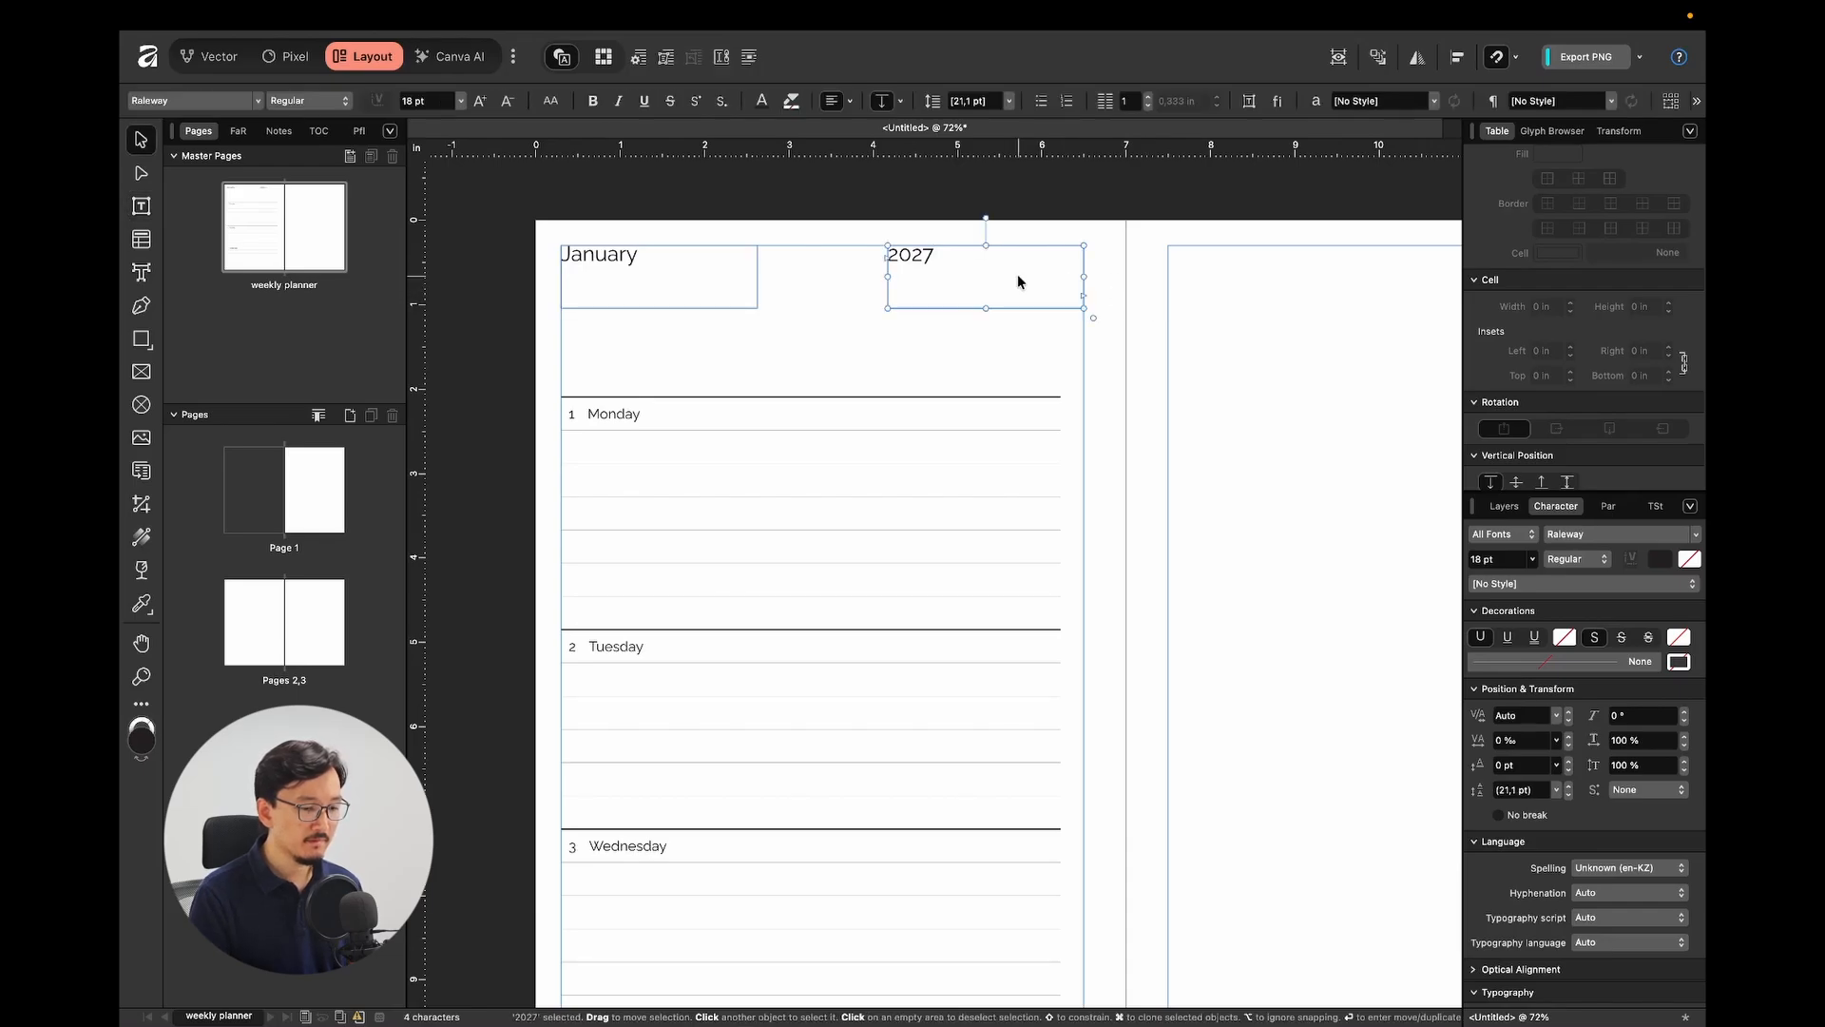
# Right-align the 2027 text in its frame and deselect it.
pyautogui.click(1603, 507)
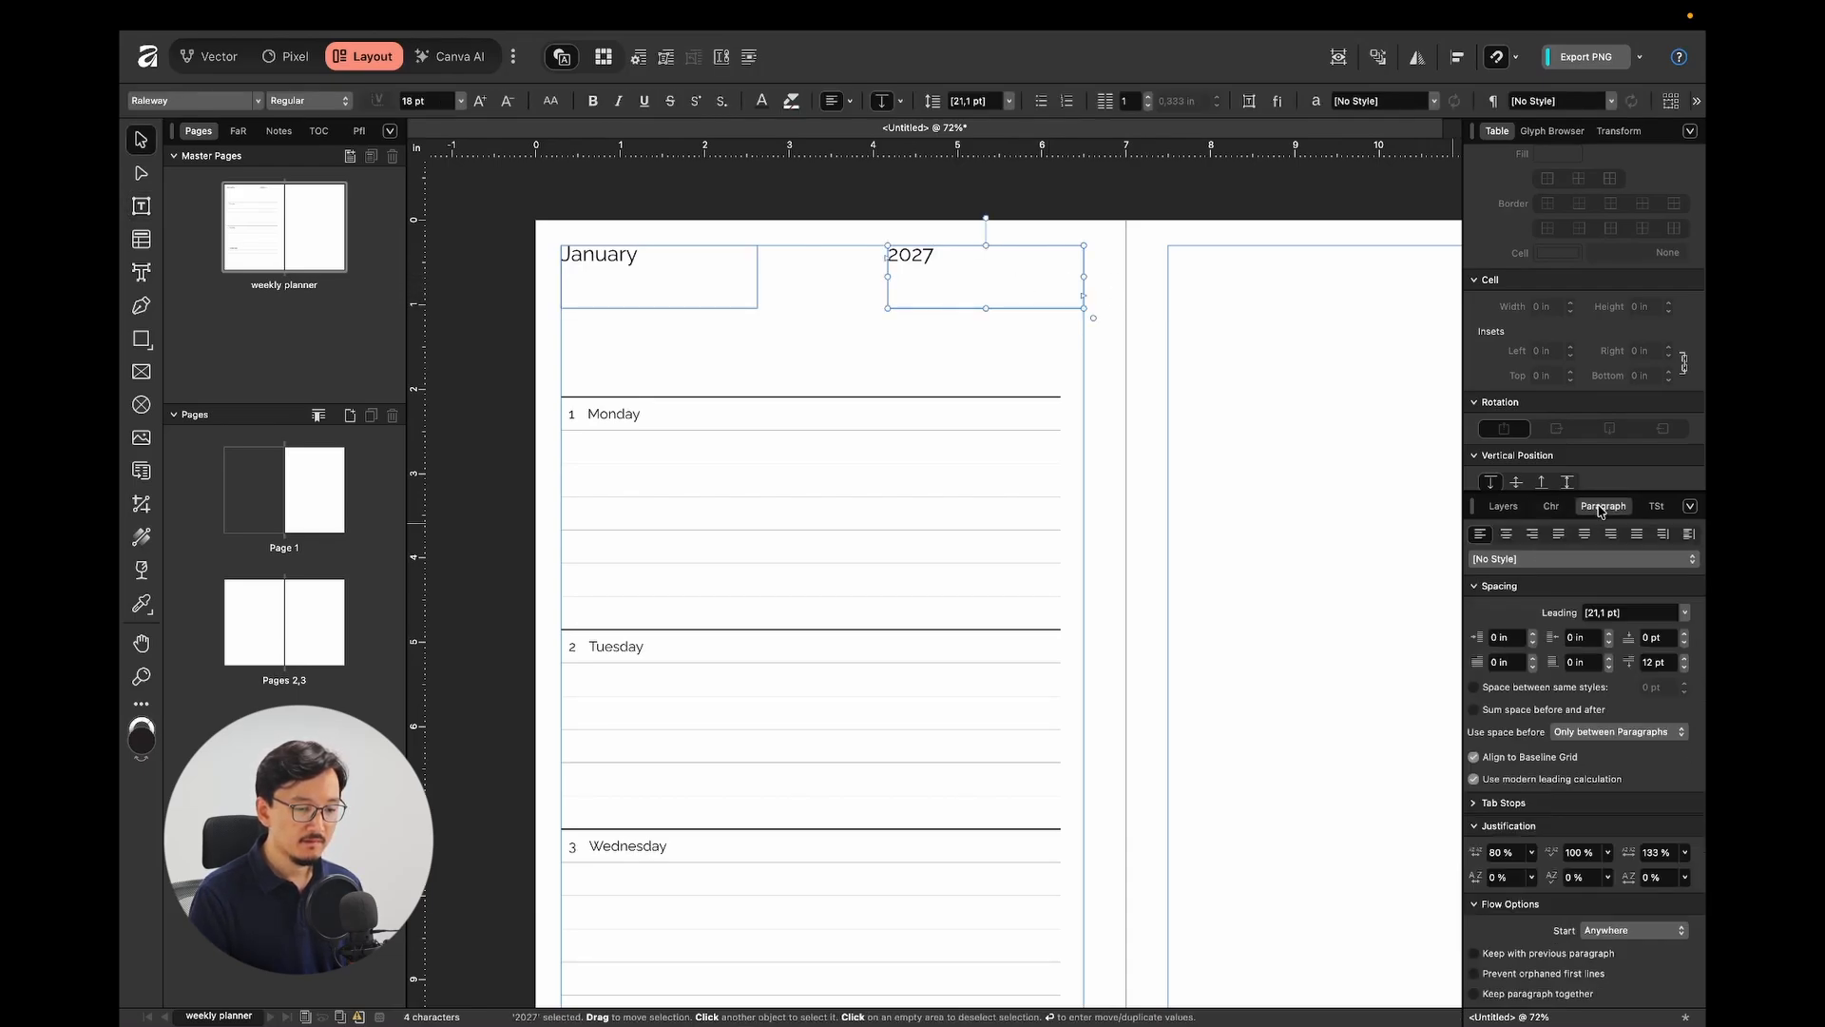
pyautogui.click(1533, 533)
pyautogui.click(1126, 334)
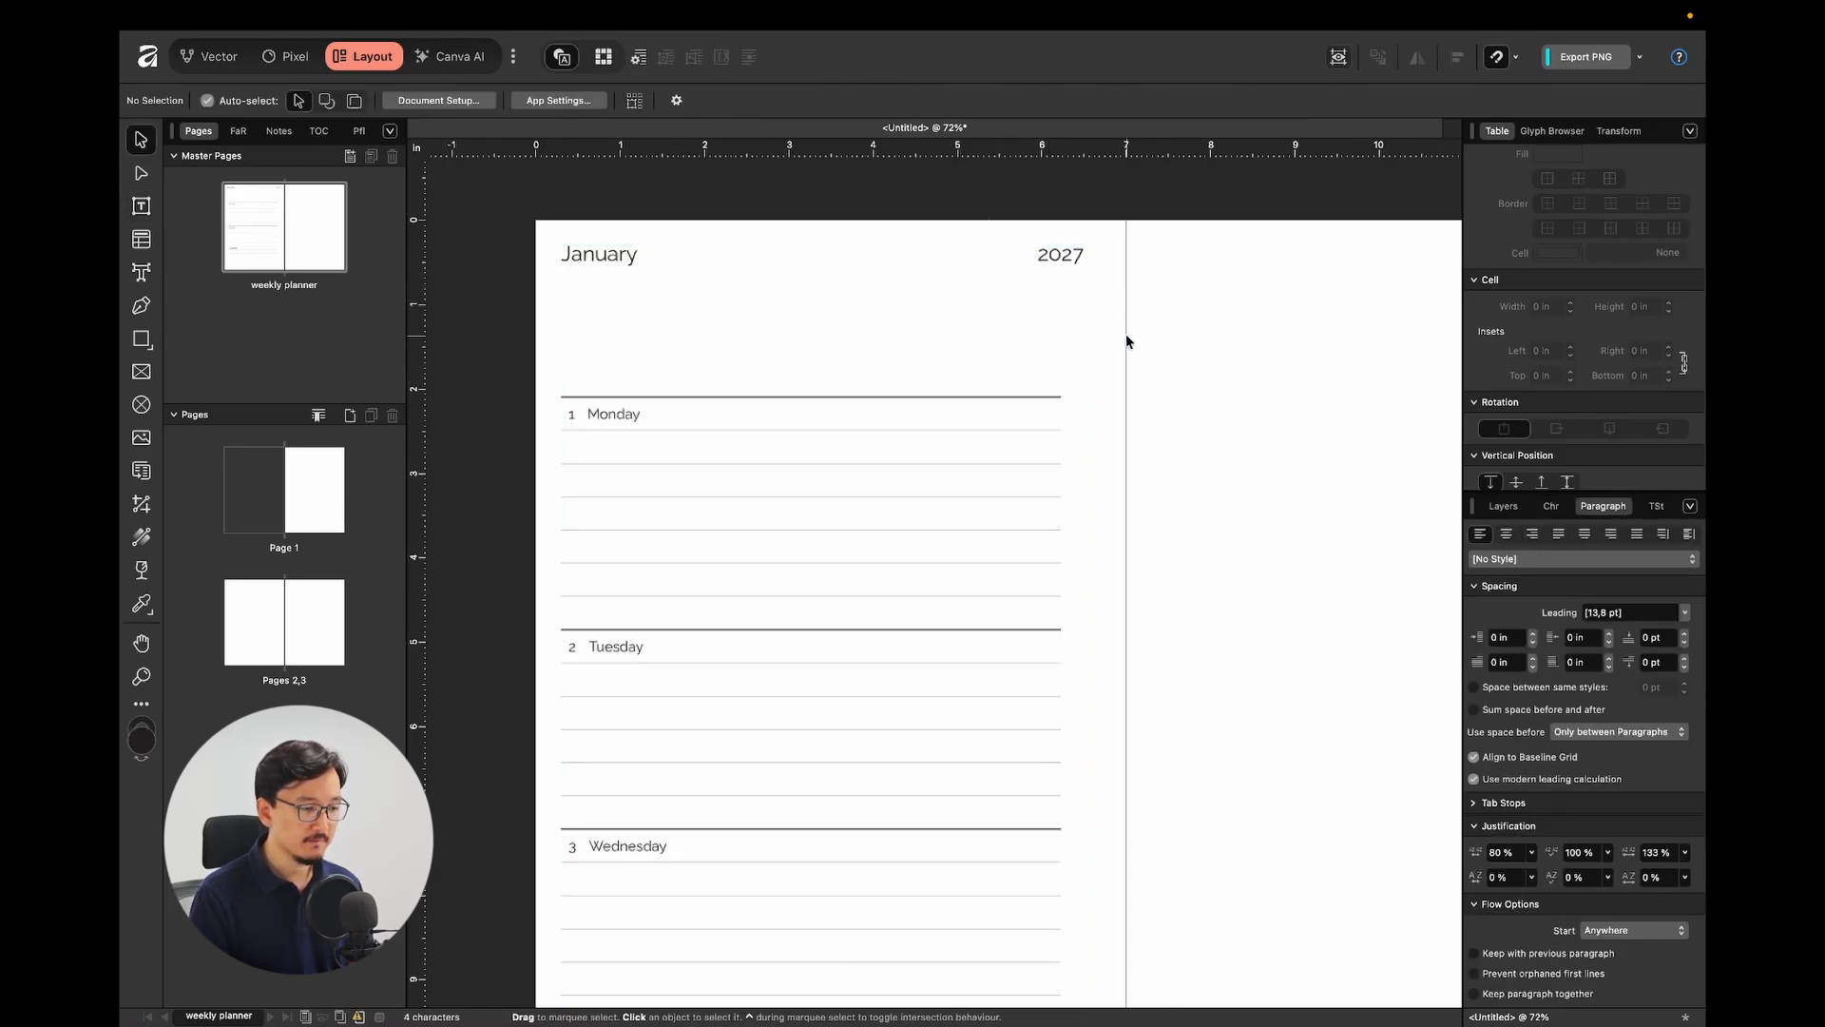
pyautogui.scroll(-3, 1126, 333)
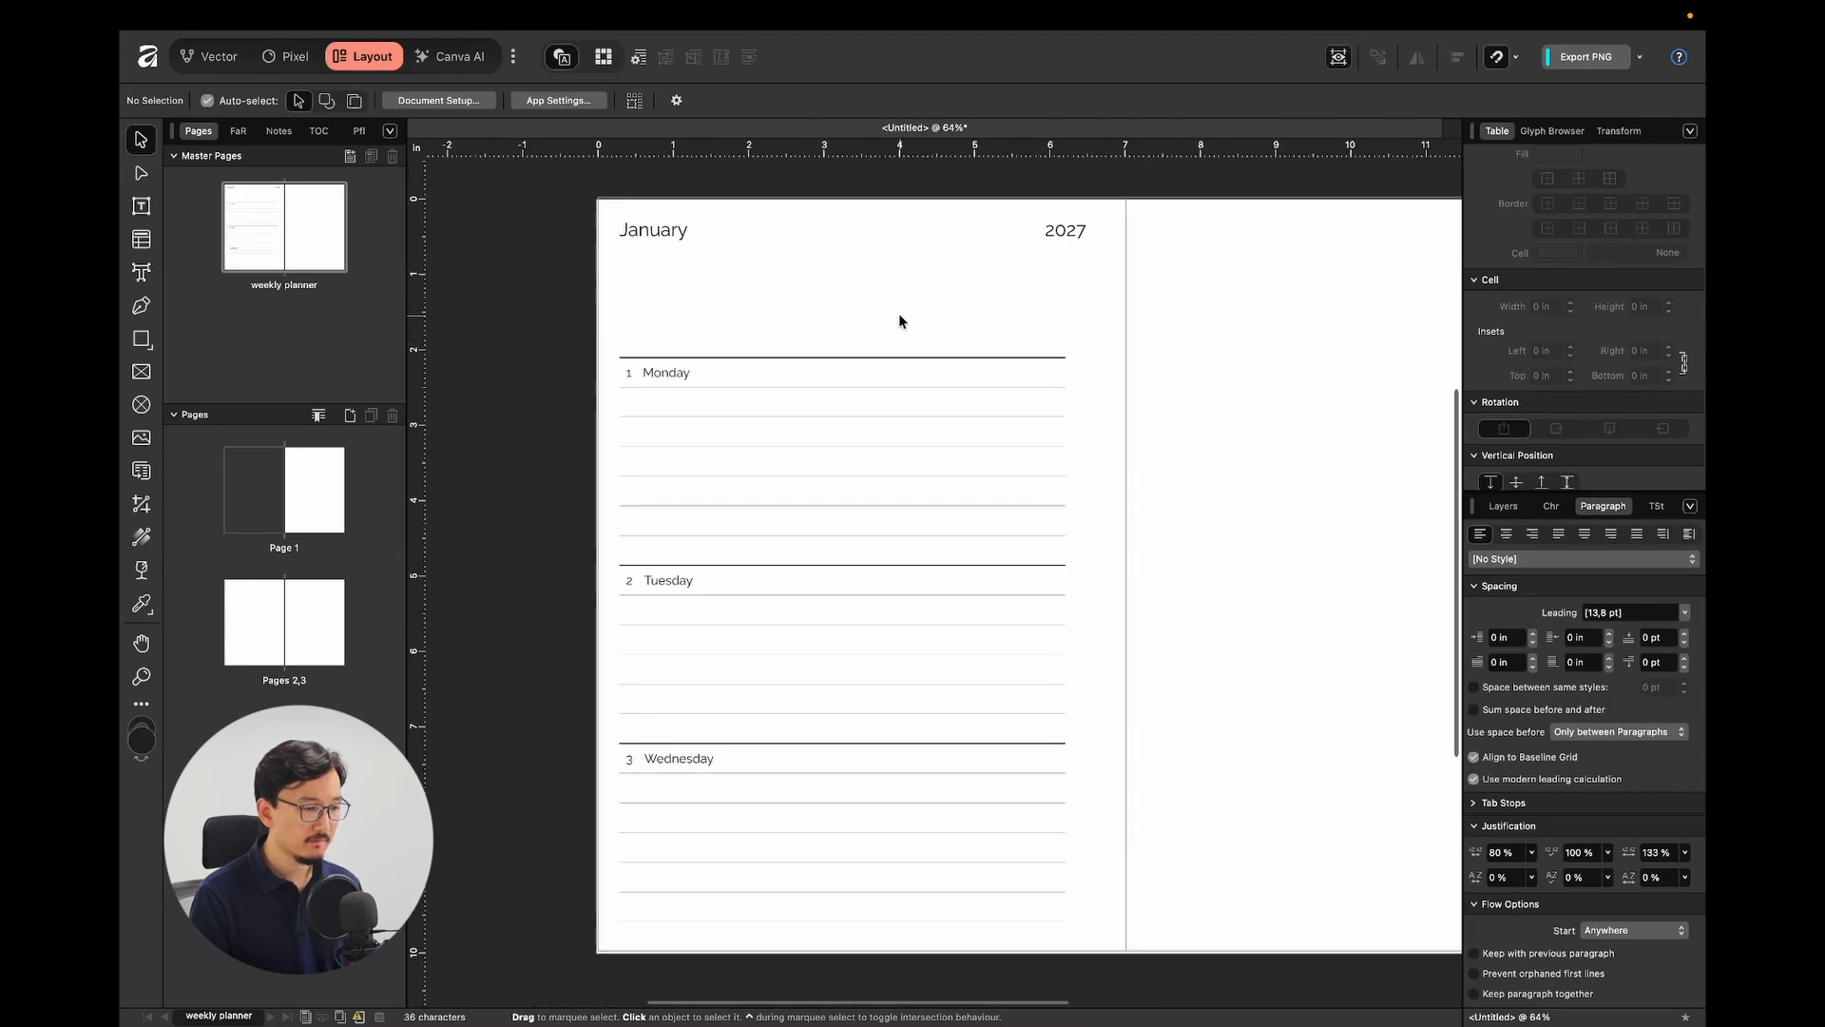
pyautogui.scroll(1, 900, 315)
# Shorten the January and 2027 frames together to about 0.4 in high, then hide the guides again.
pyautogui.hotkey('ctrl', 'w')
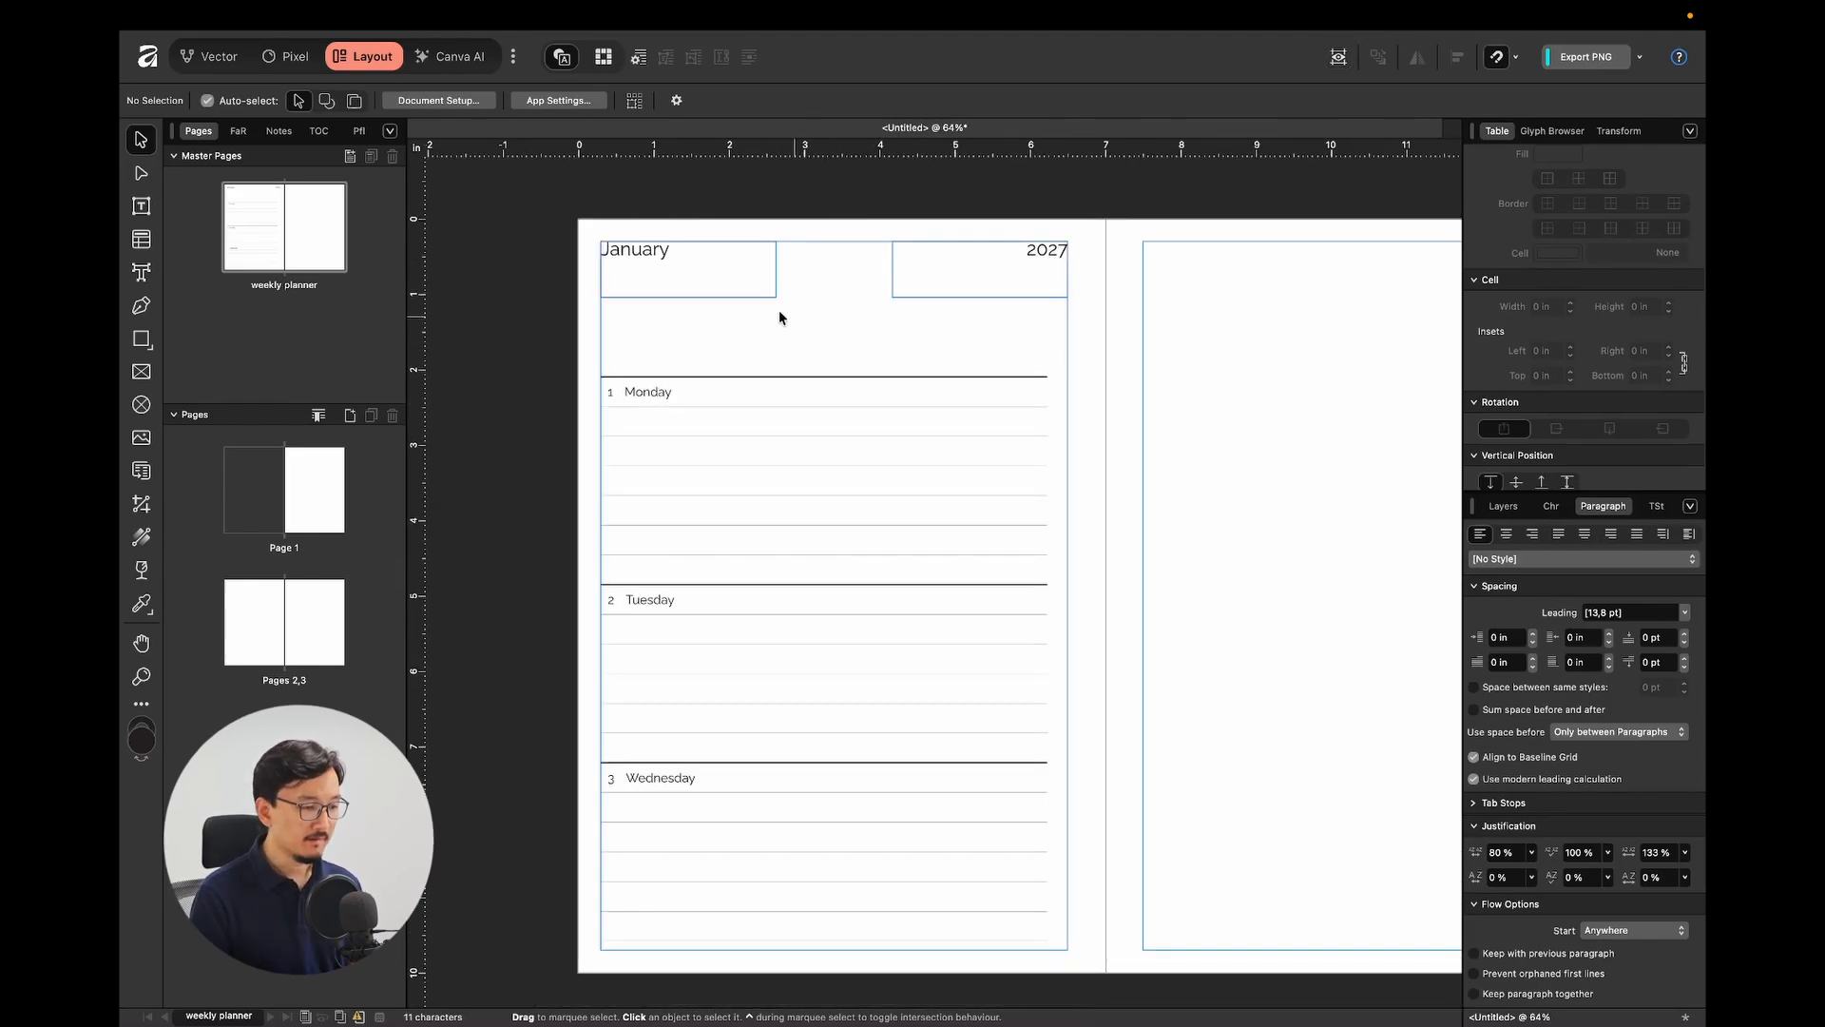
pyautogui.click(962, 295)
pyautogui.keyDown('shift'); pyautogui.click(742, 289); pyautogui.keyUp('shift')
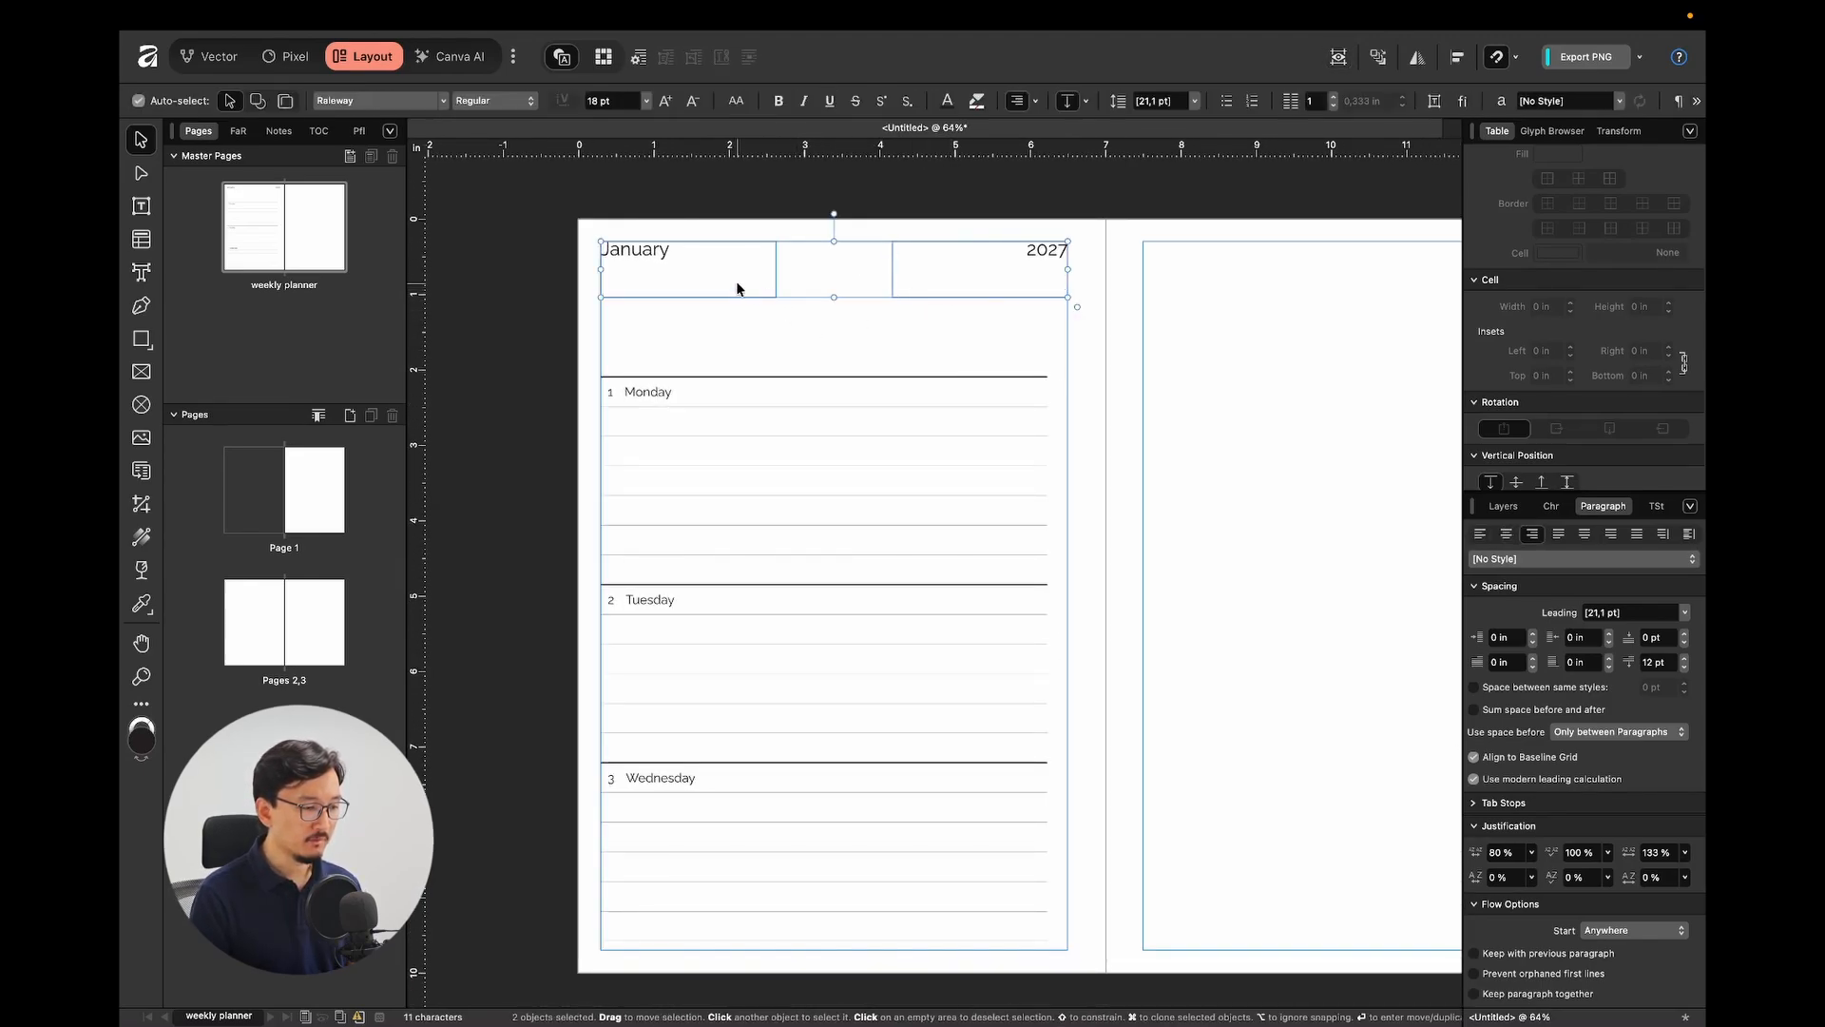
pyautogui.moveTo(833, 296); pyautogui.dragTo(832, 268)
pyautogui.click(1112, 358)
pyautogui.hotkey('ctrl', 'w')
pyautogui.scroll(2, 903, 332)
pyautogui.scroll(-1, 903, 332)
pyautogui.scroll(-2, 842, 394)
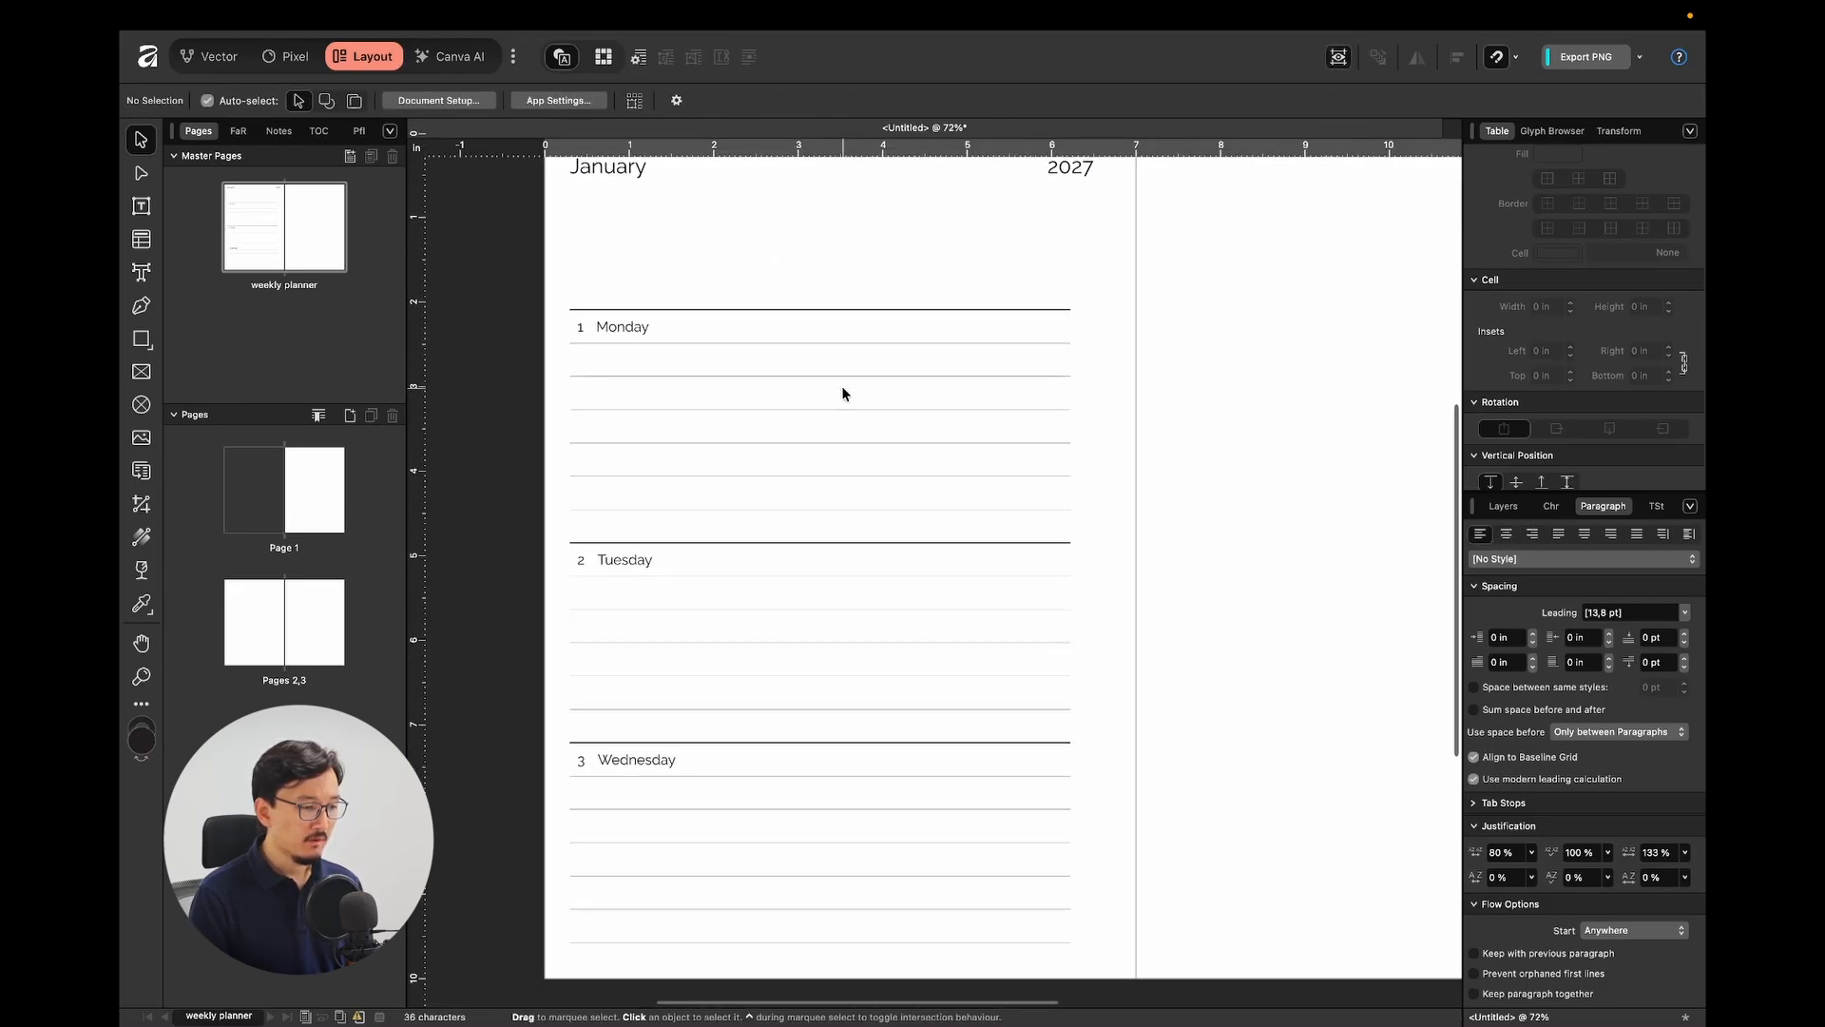
# Try to stretch the weekly table's top edge up to just below the January heading.
pyautogui.scroll(-2, 843, 394)
pyautogui.hotkey('ctrl', 'w')
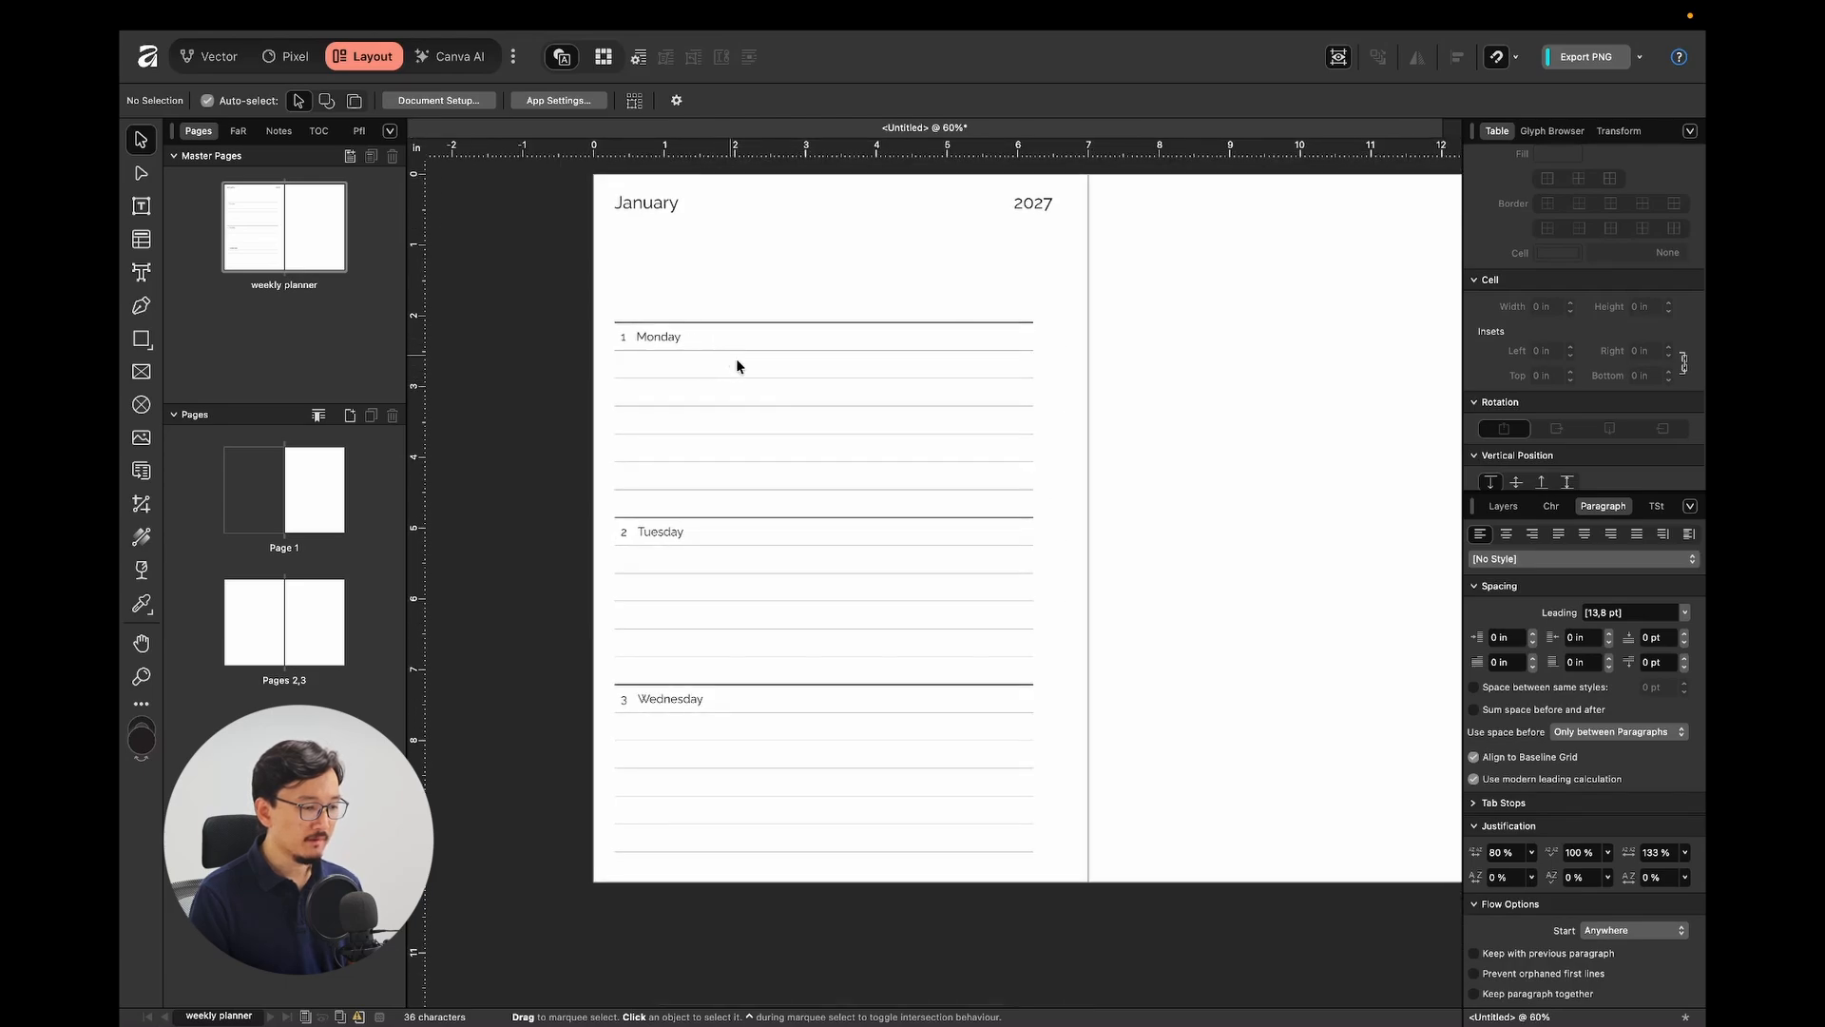
pyautogui.click(746, 363)
pyautogui.moveTo(825, 323); pyautogui.dragTo(828, 238)
pyautogui.click(1065, 344)
pyautogui.hotkey('ctrl', 'w')
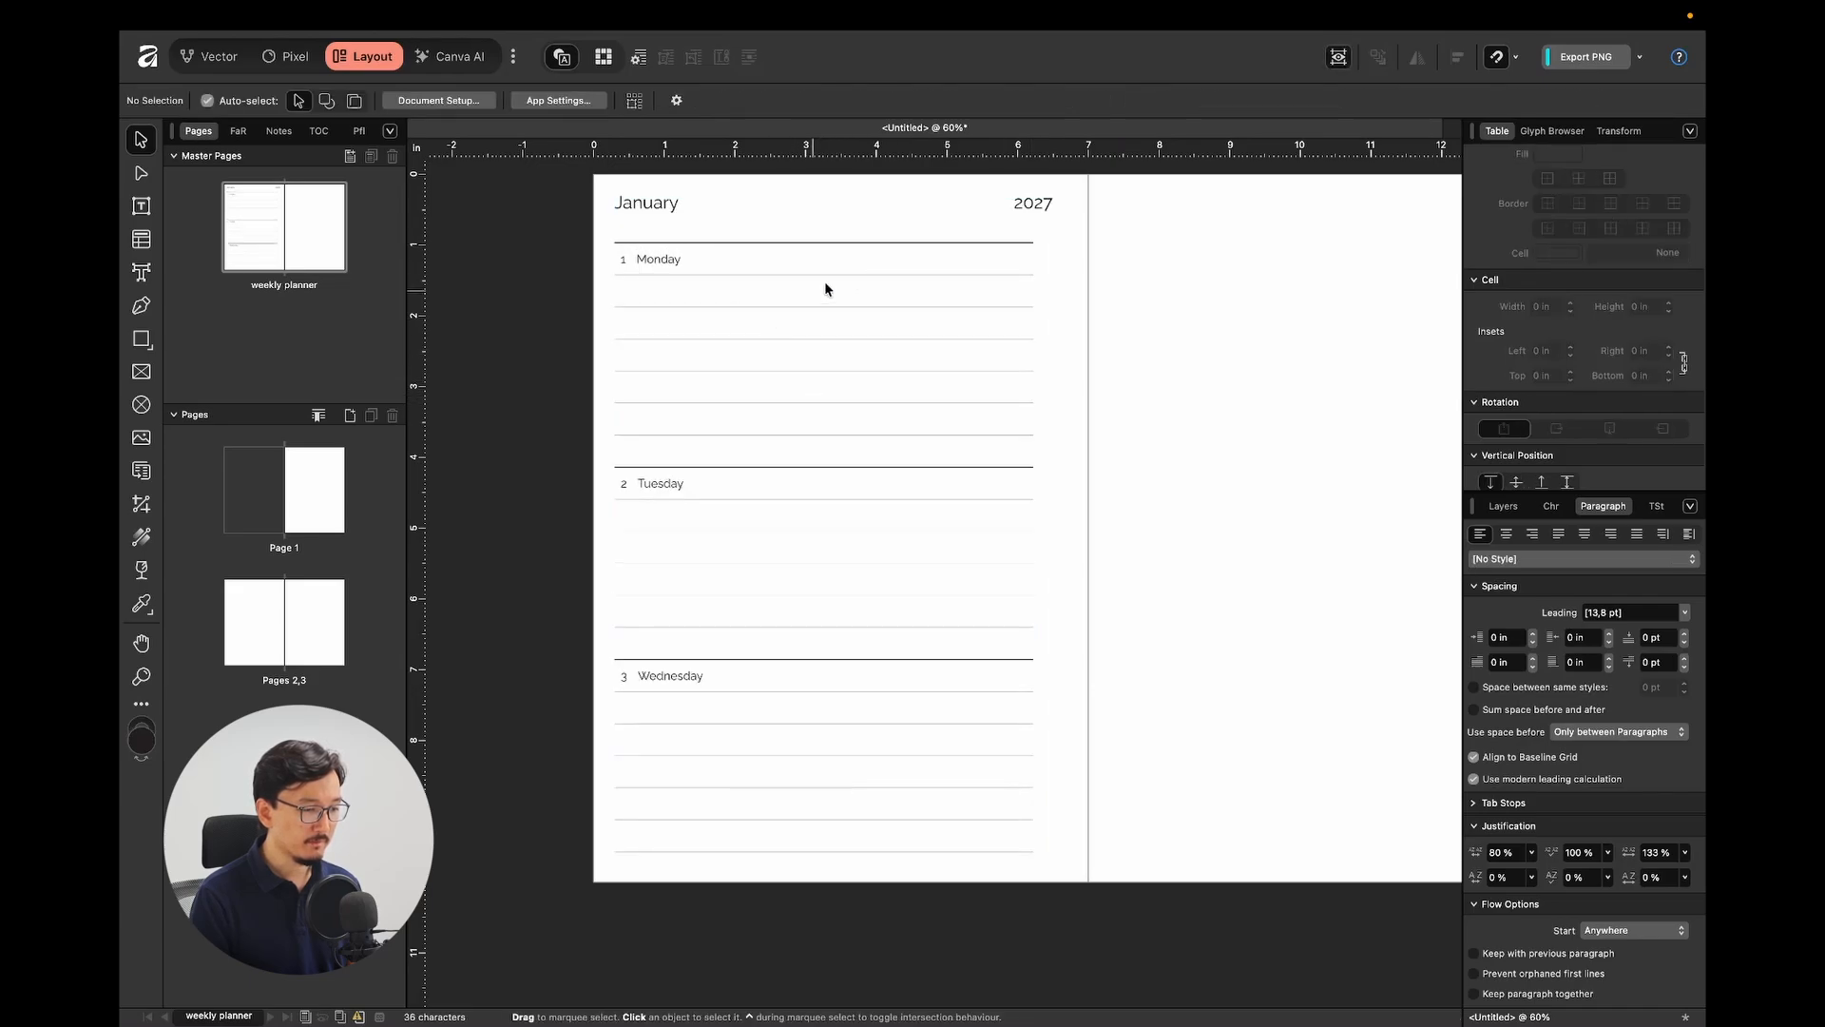
pyautogui.click(839, 409)
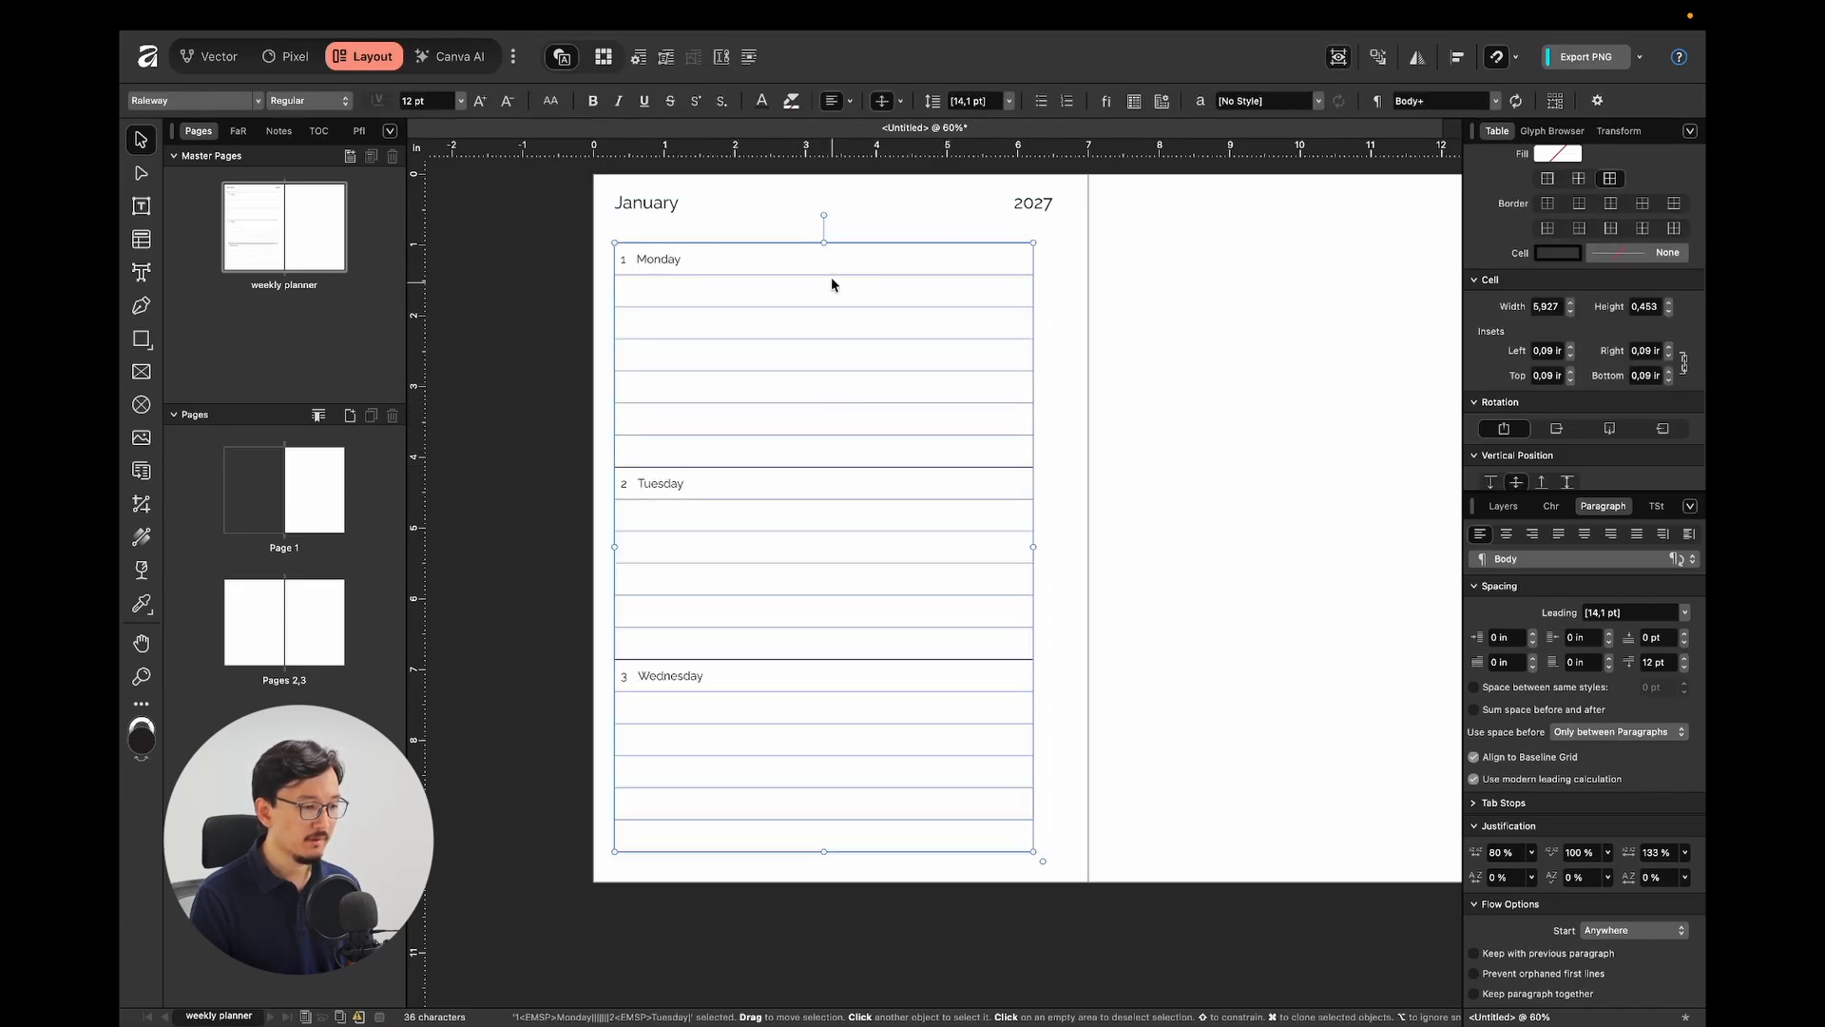
pyautogui.click(1063, 354)
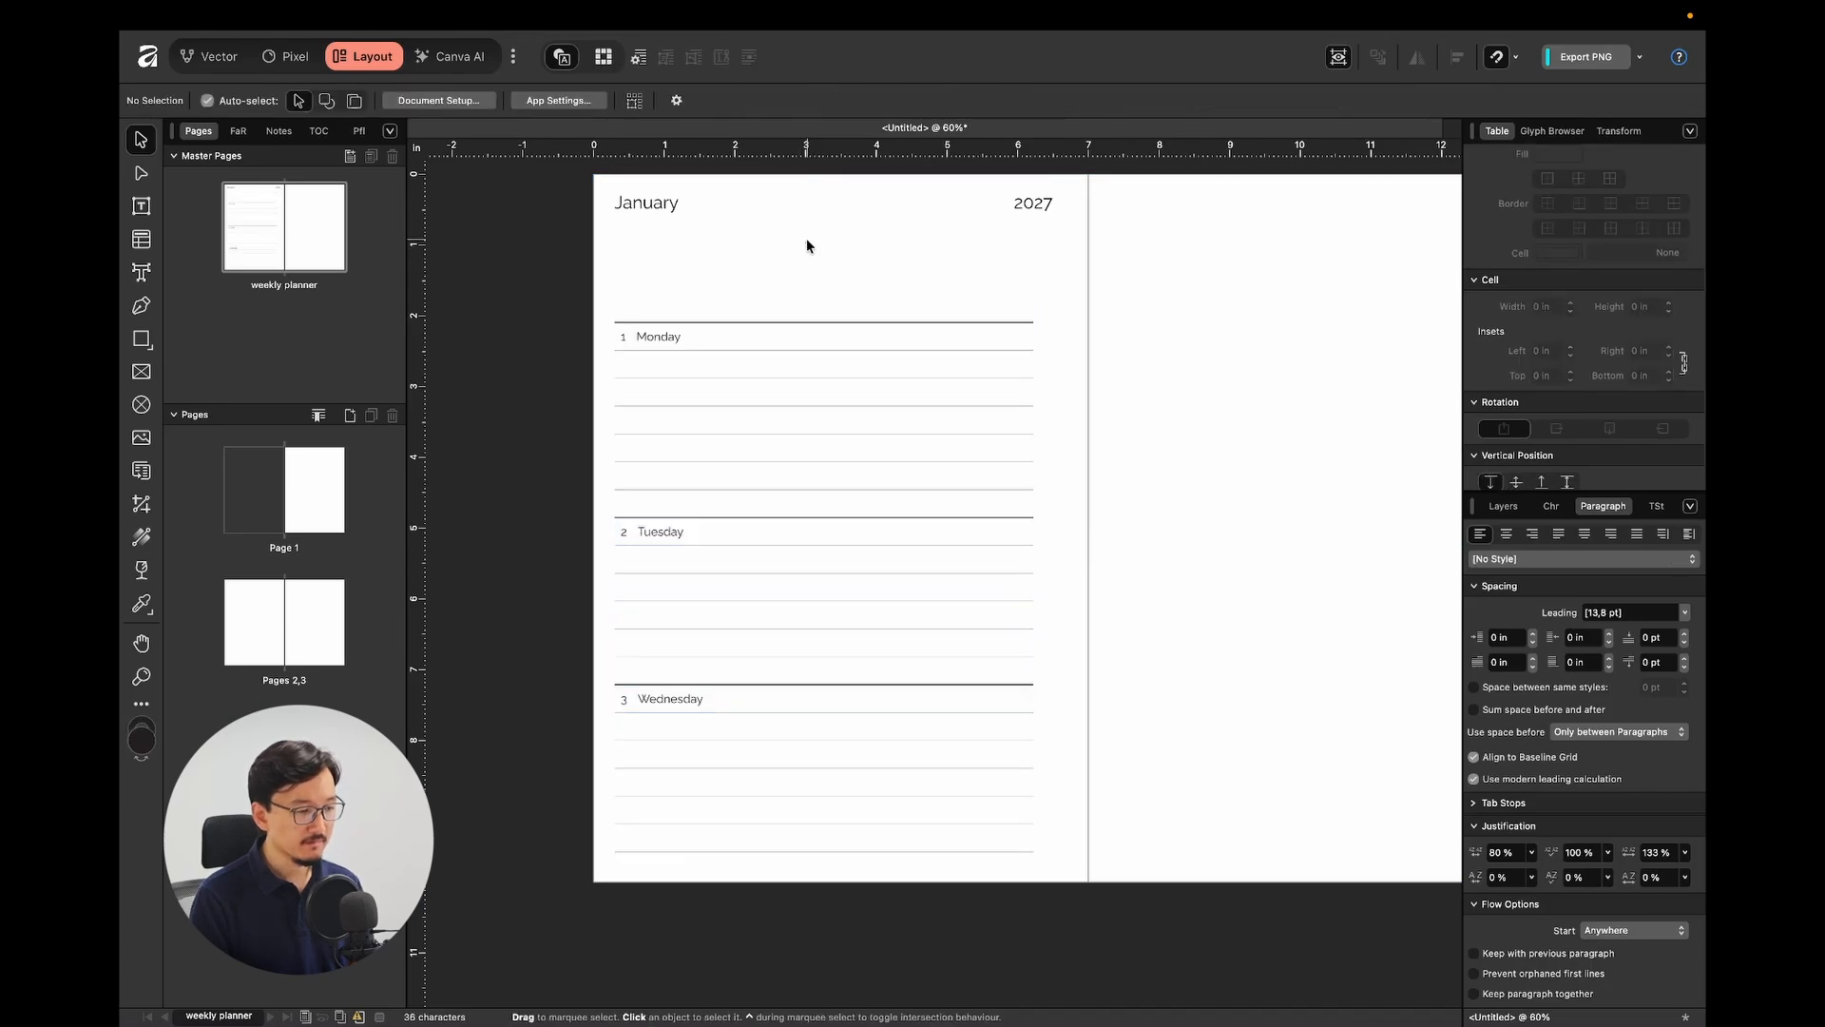
# Draw a text frame as wide as the table beneath the heading, and move the 2027 frame to align with the table's right edge.
pyautogui.press('t')
pyautogui.moveTo(614, 237); pyautogui.dragTo(1015, 204)
pyautogui.hotkey('ctrl', 'z')
pyautogui.press('v')
pyautogui.click(1035, 206)
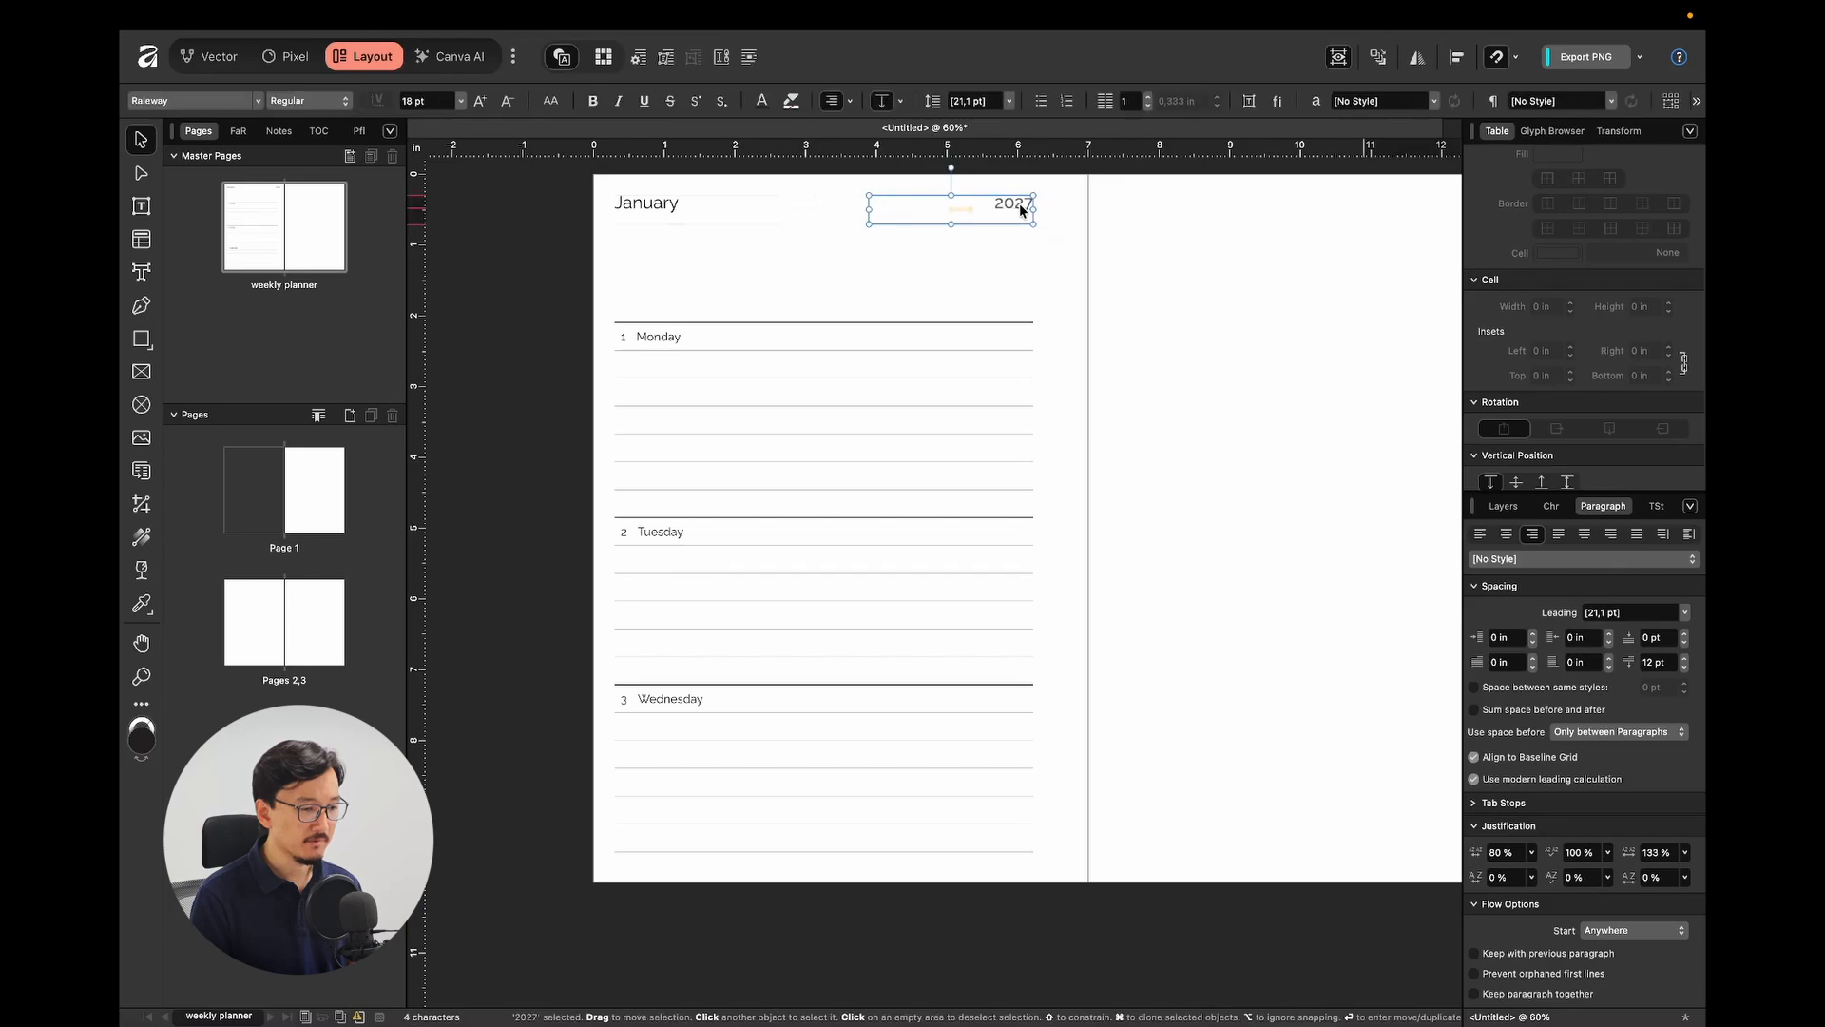
pyautogui.click(1092, 378)
# Enter "Quote" in the empty text frame between the heading and the weekly table.
pyautogui.click(816, 255)
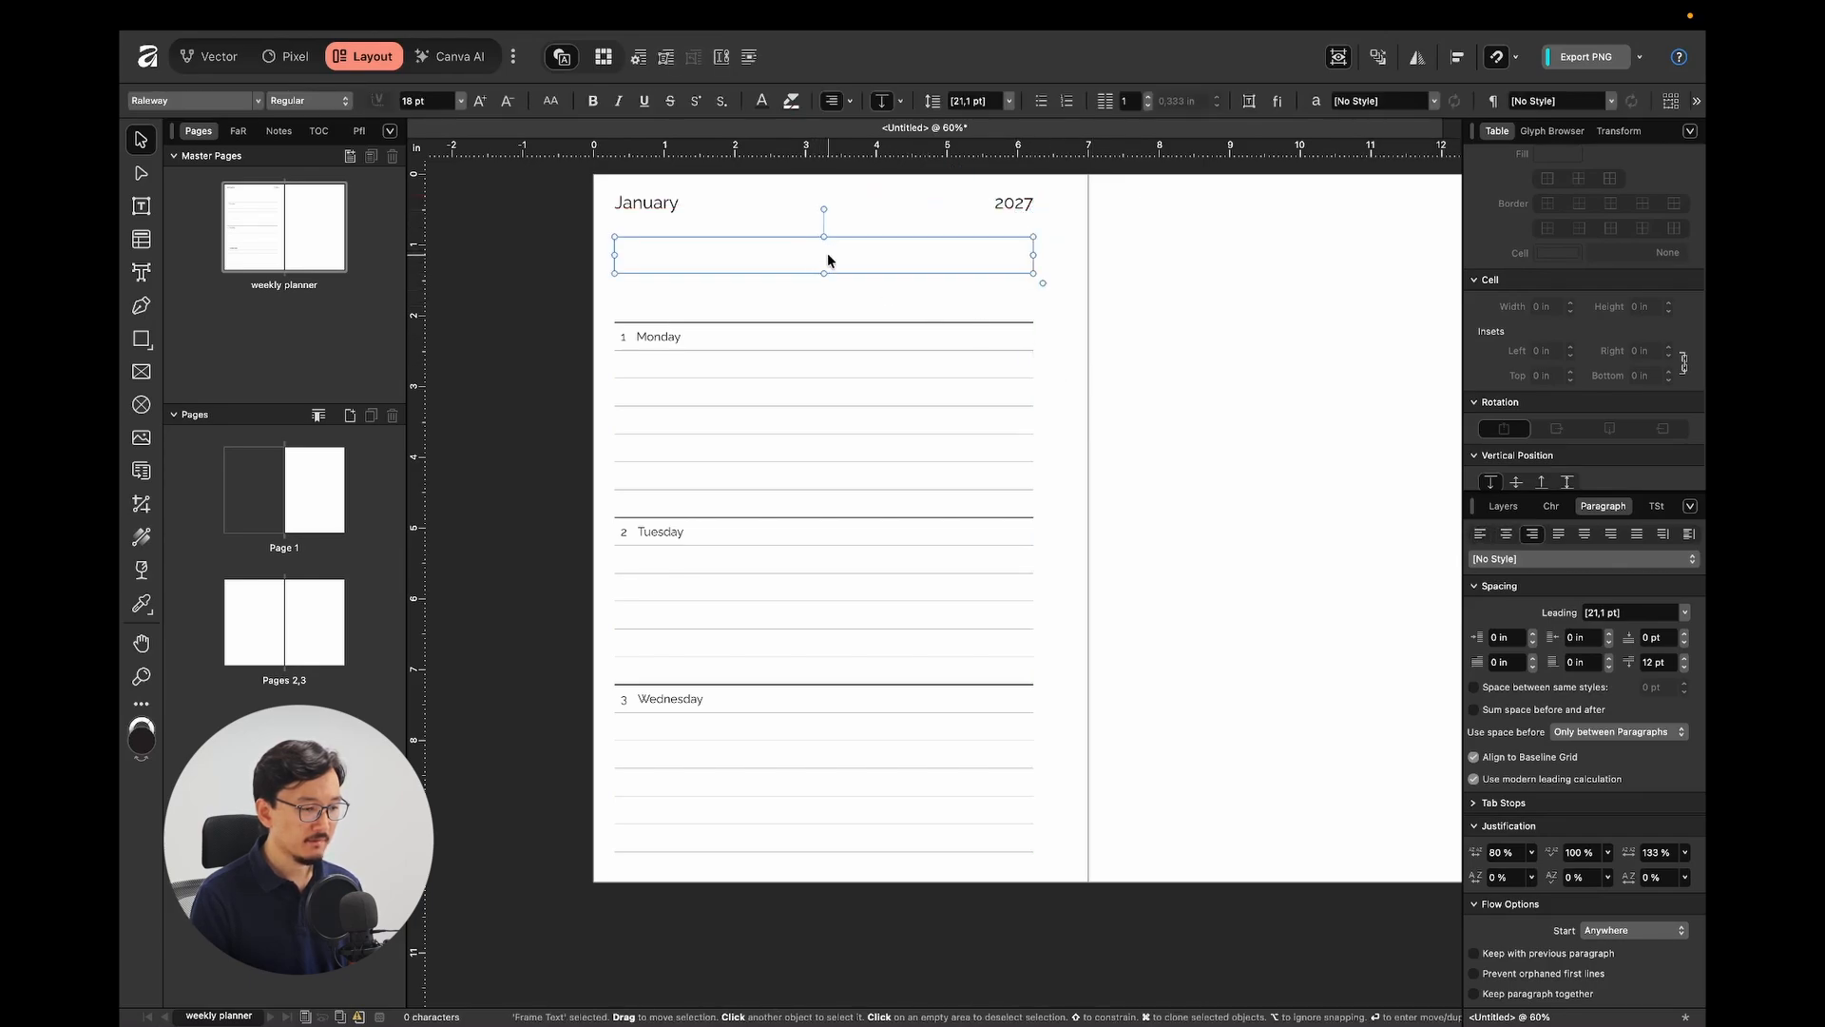
pyautogui.doubleClick(827, 257)
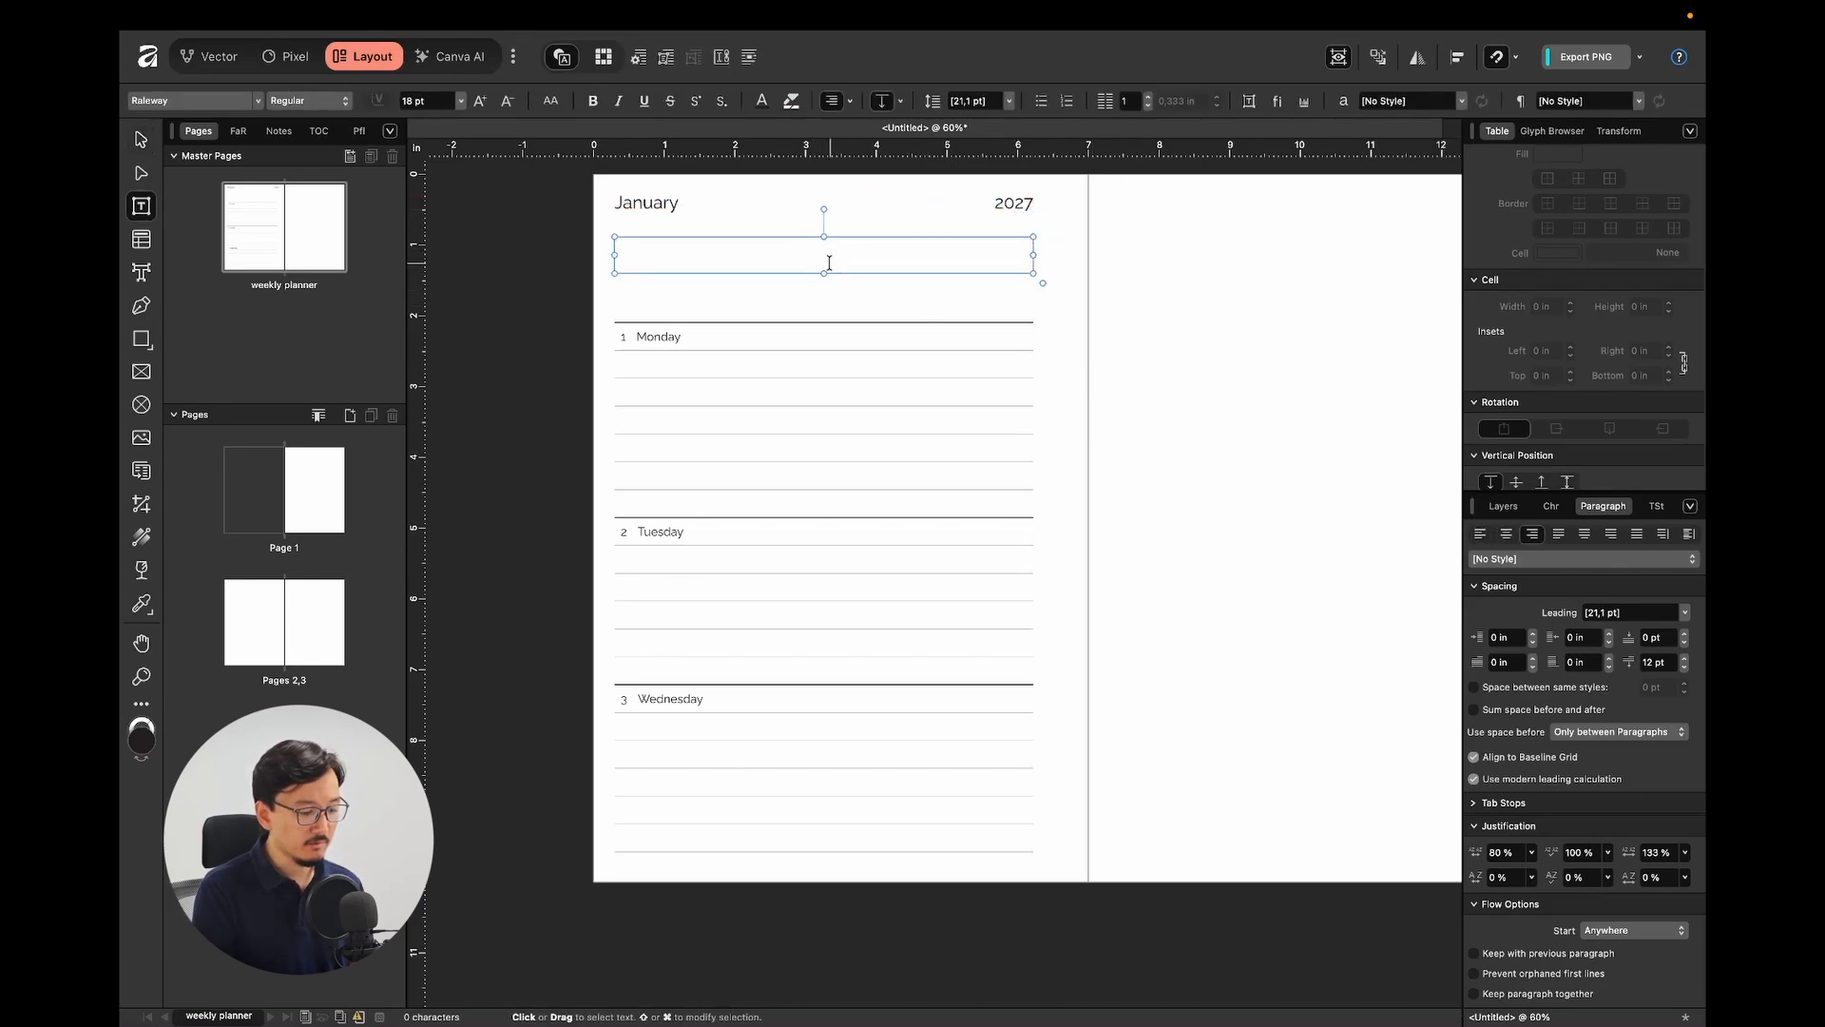
pyautogui.write('Quote')
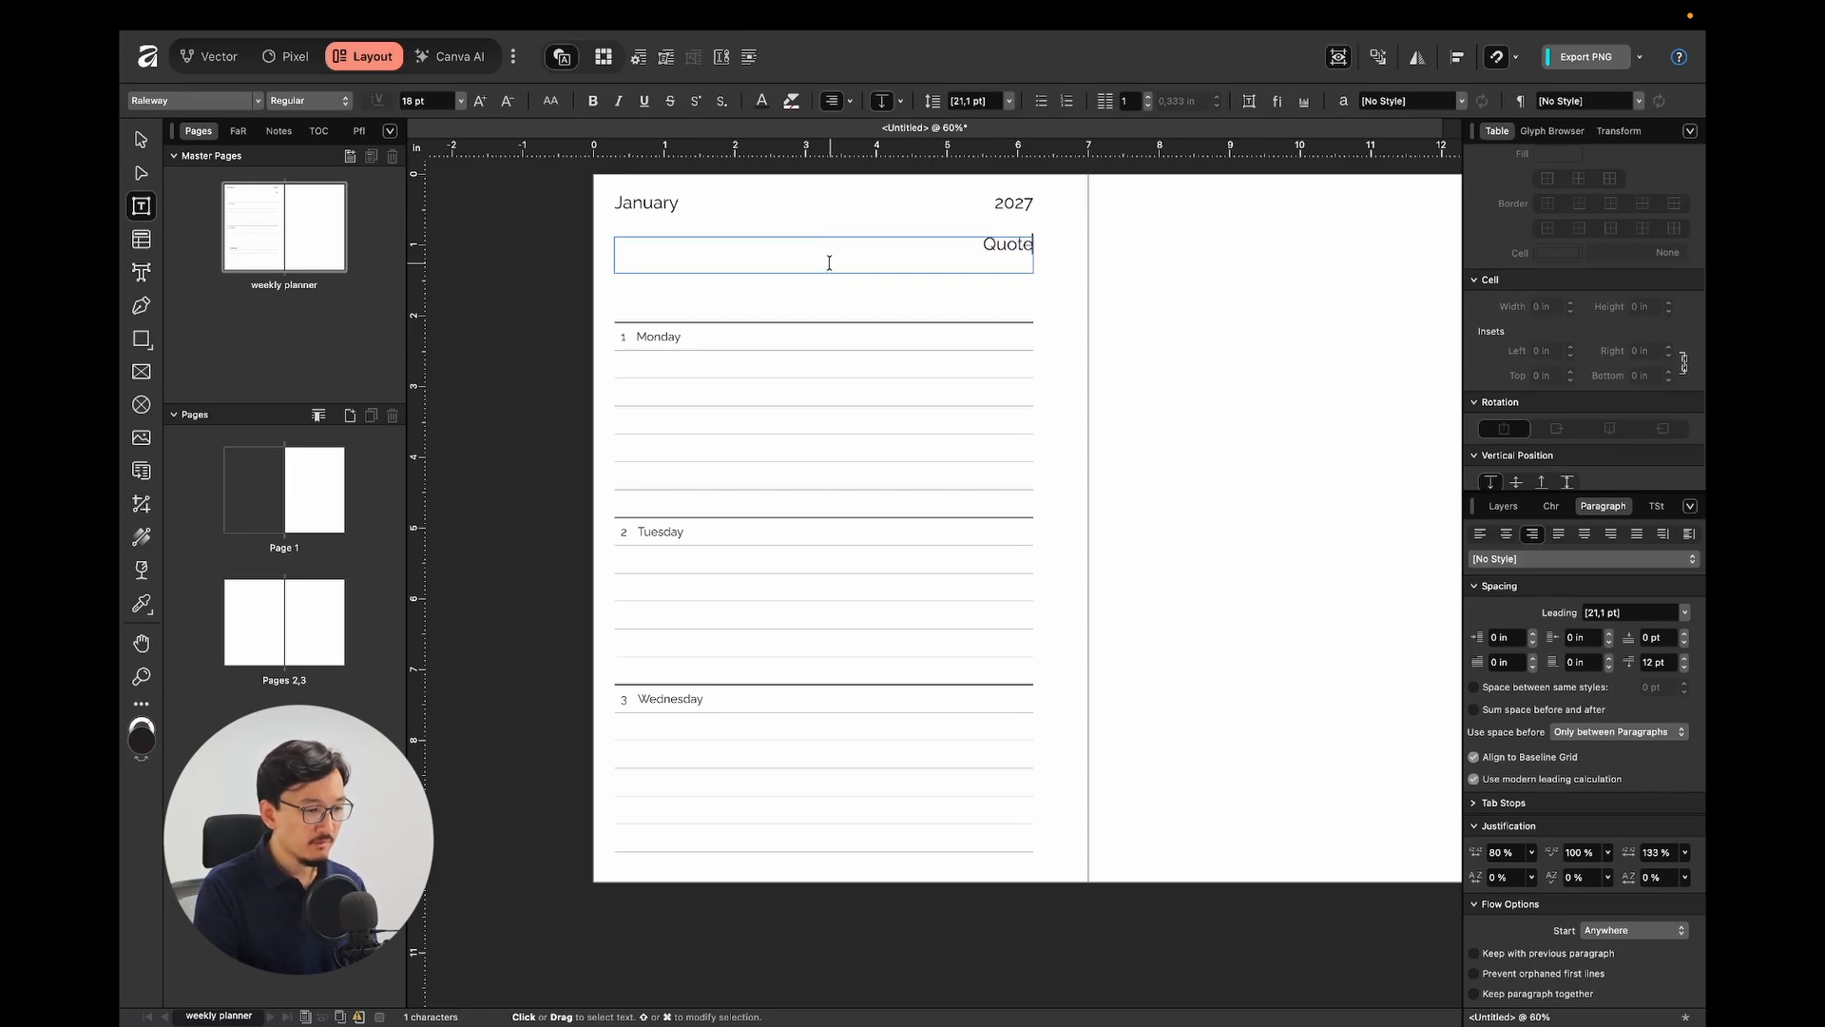
# Complete the quote heading as "Quote of the week" and leave its text frame selected.
pyautogui.write(' of ')
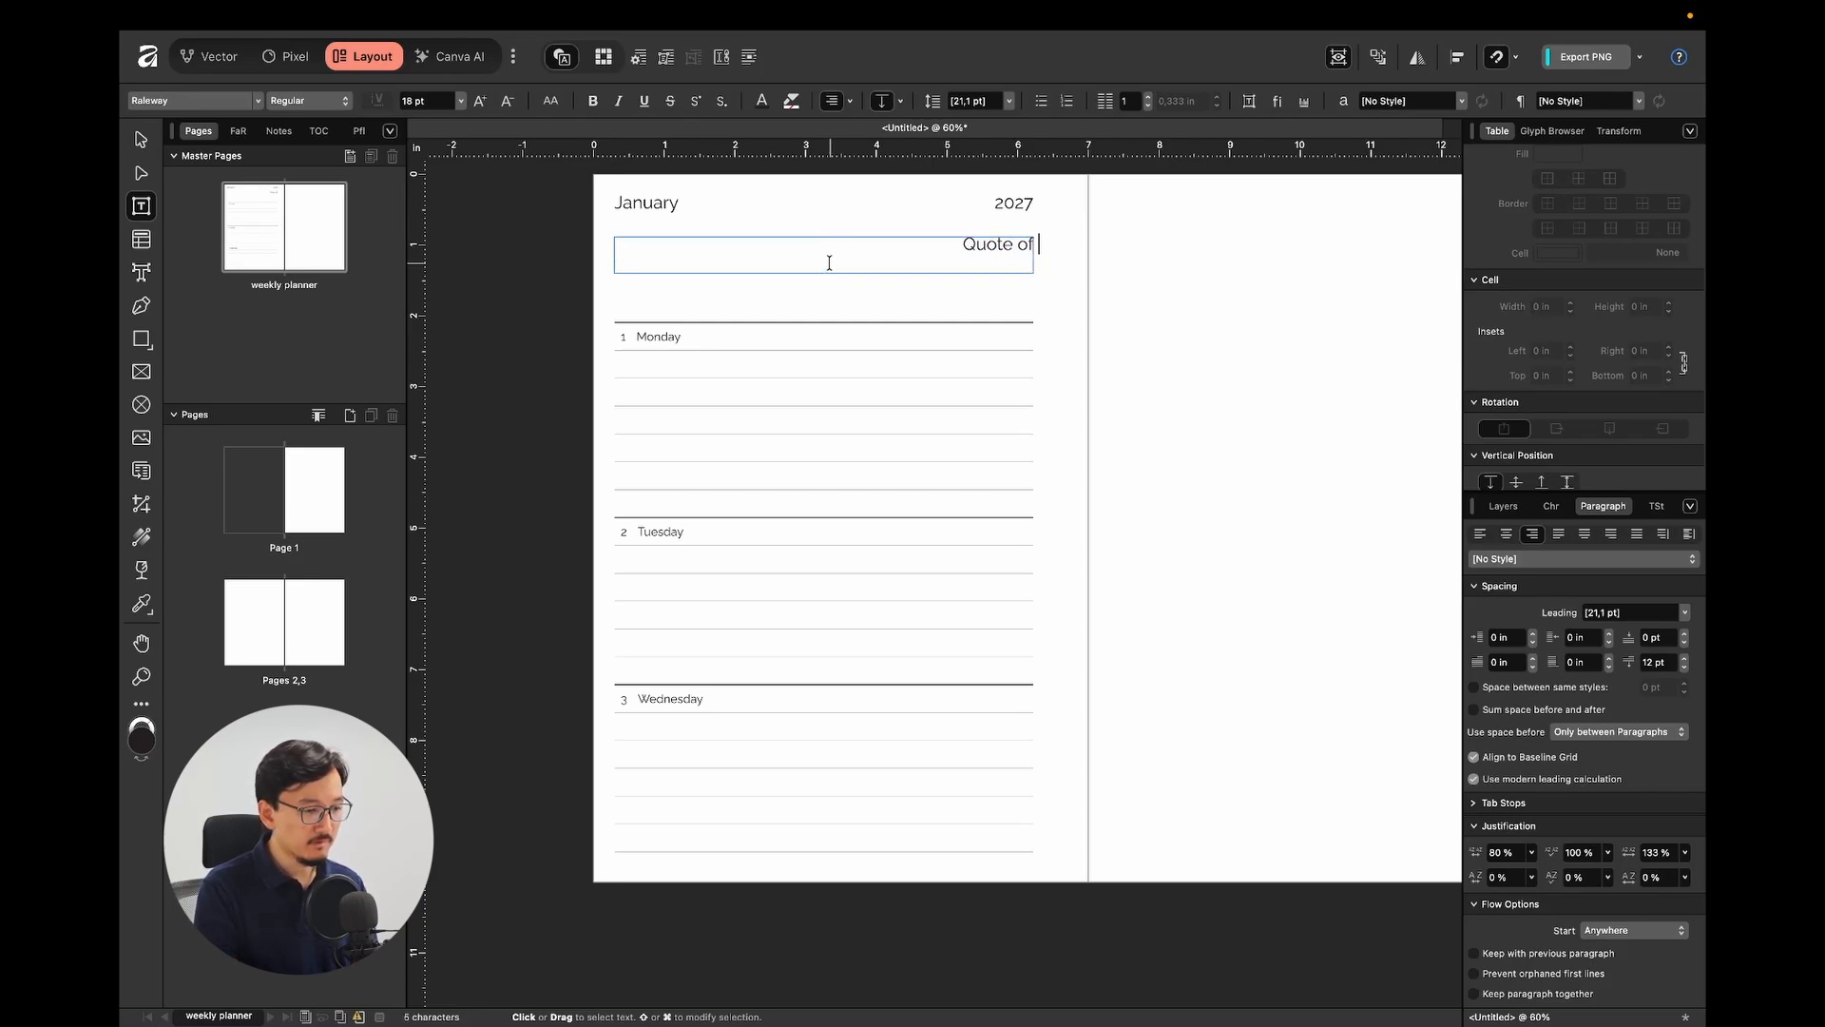
pyautogui.write('the week')
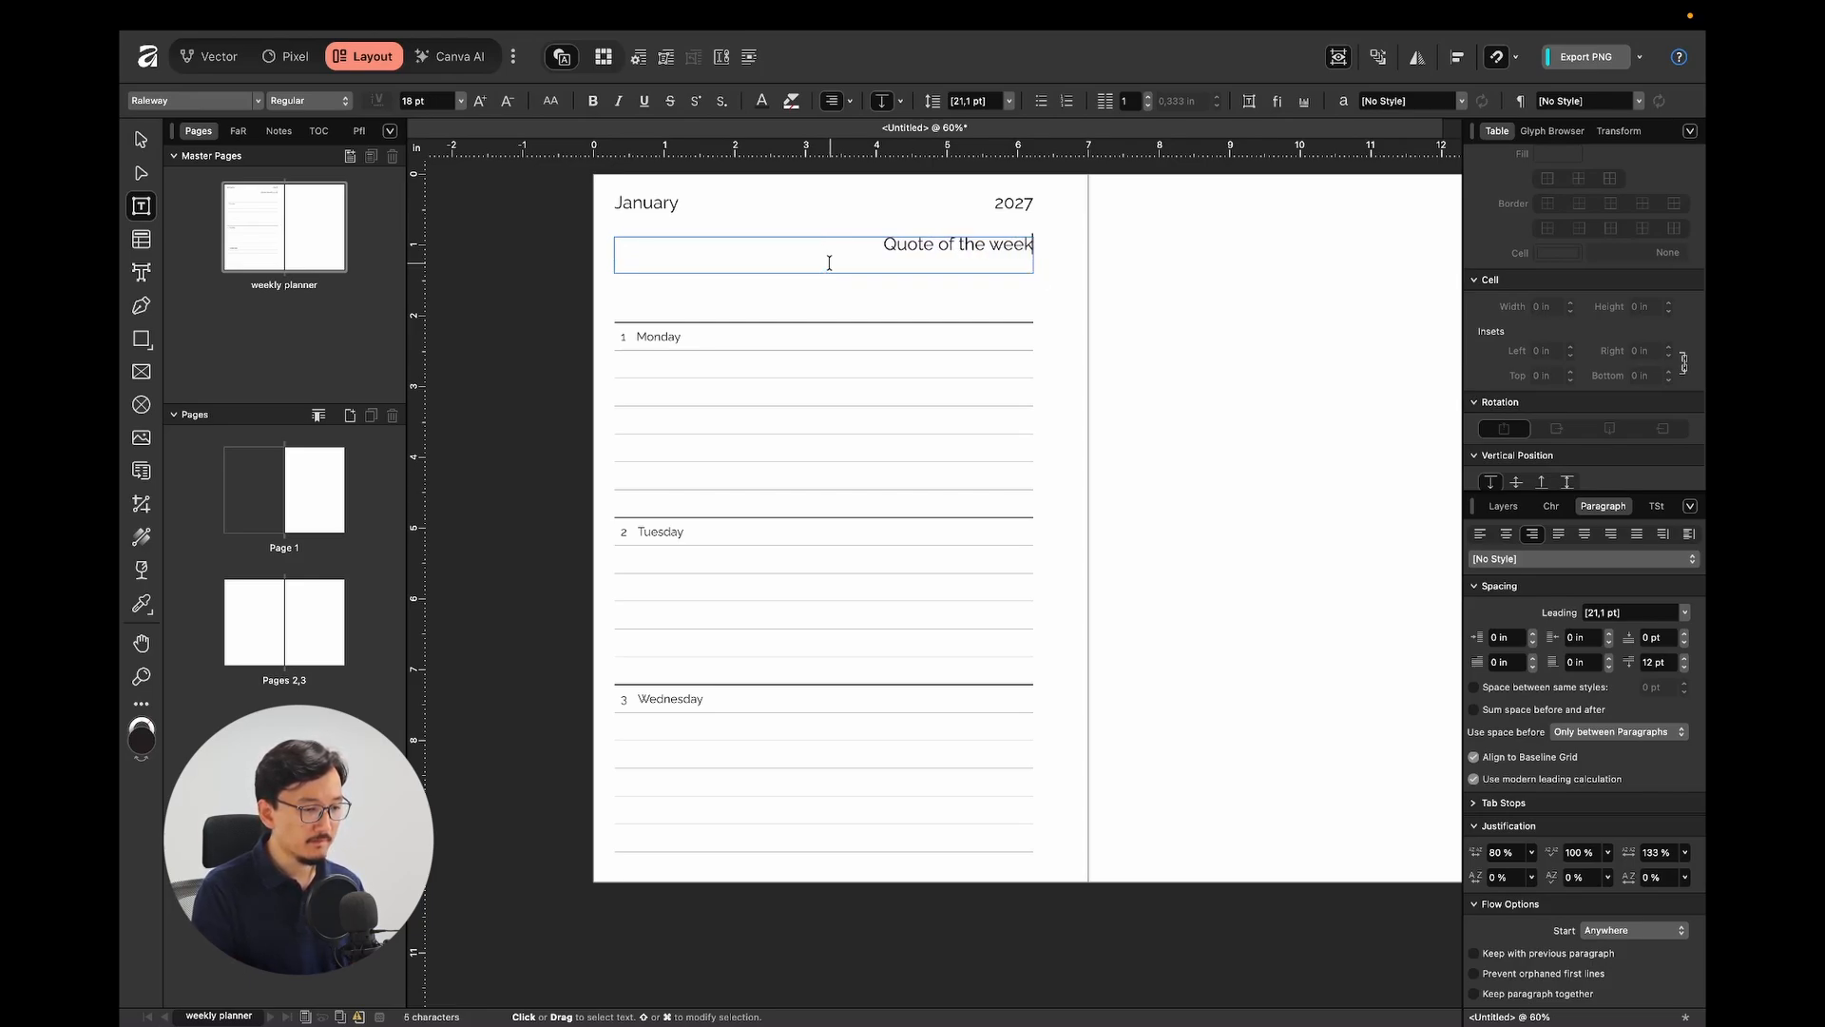
pyautogui.press('Escape')
pyautogui.press('Escape')
pyautogui.click(978, 268)
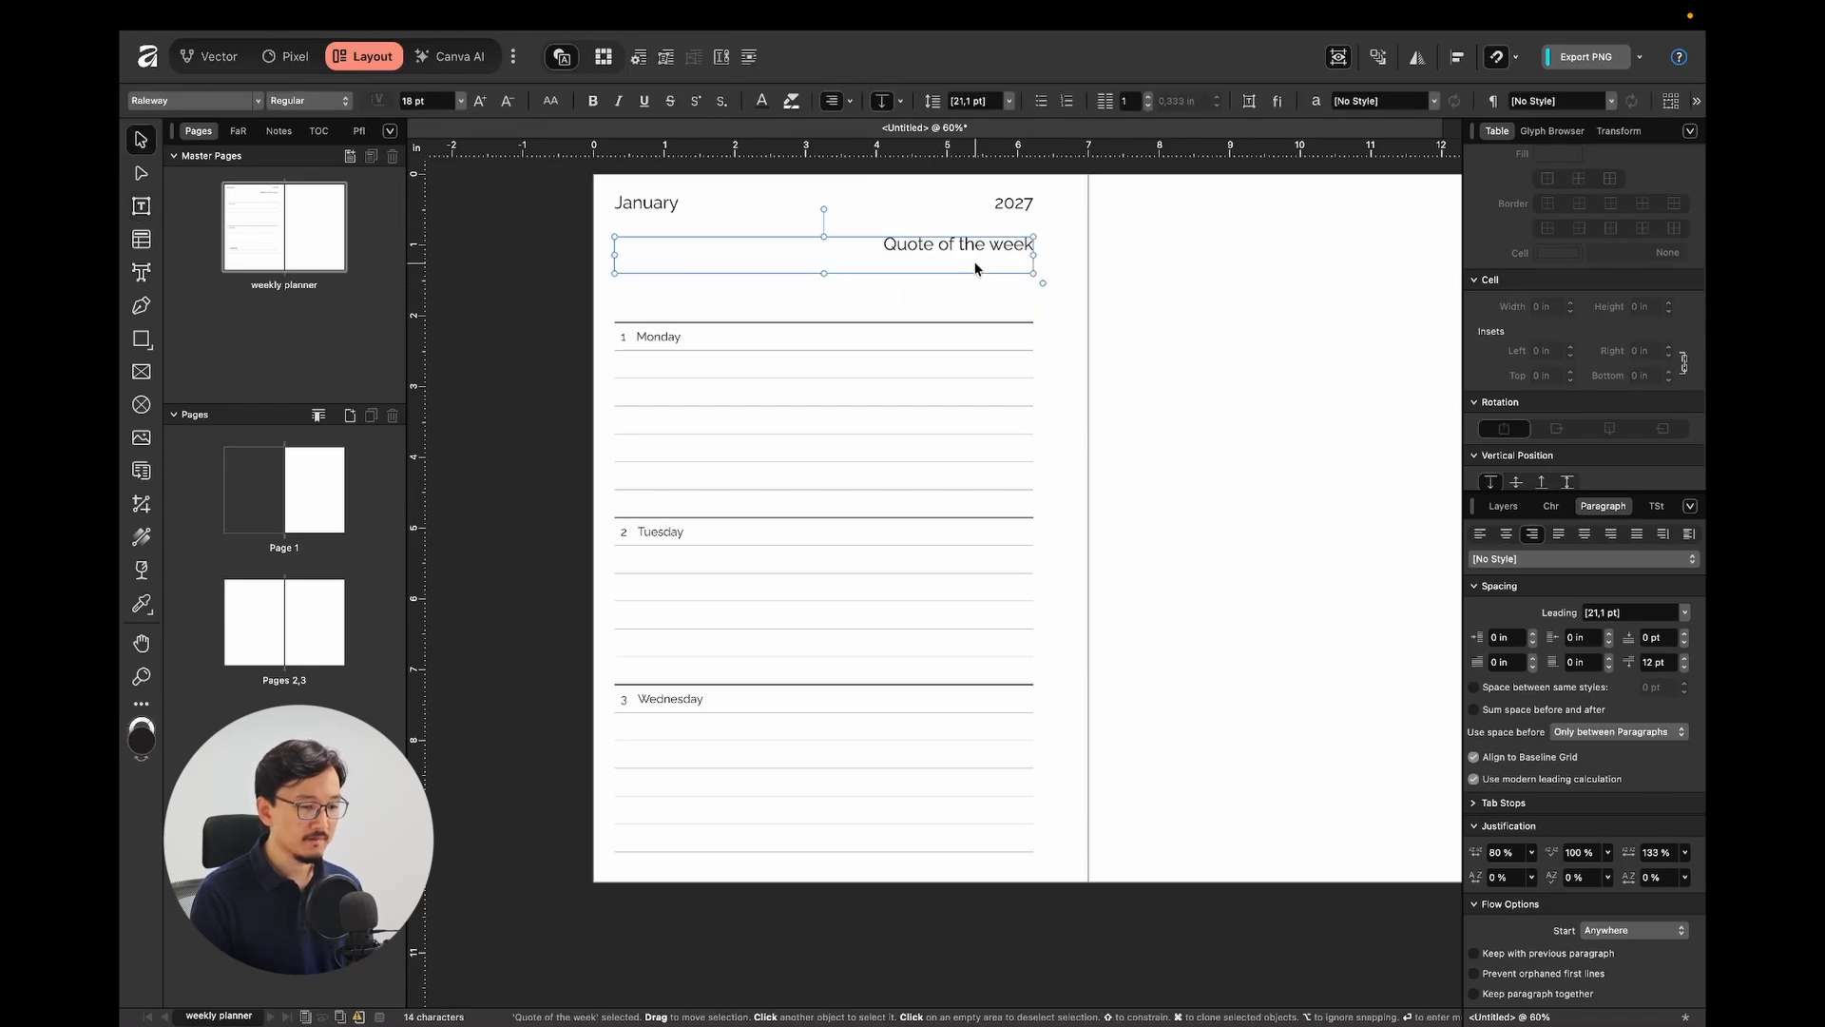
# Set the quote text's font to Crimson Pro Italic.
pyautogui.click(1552, 509)
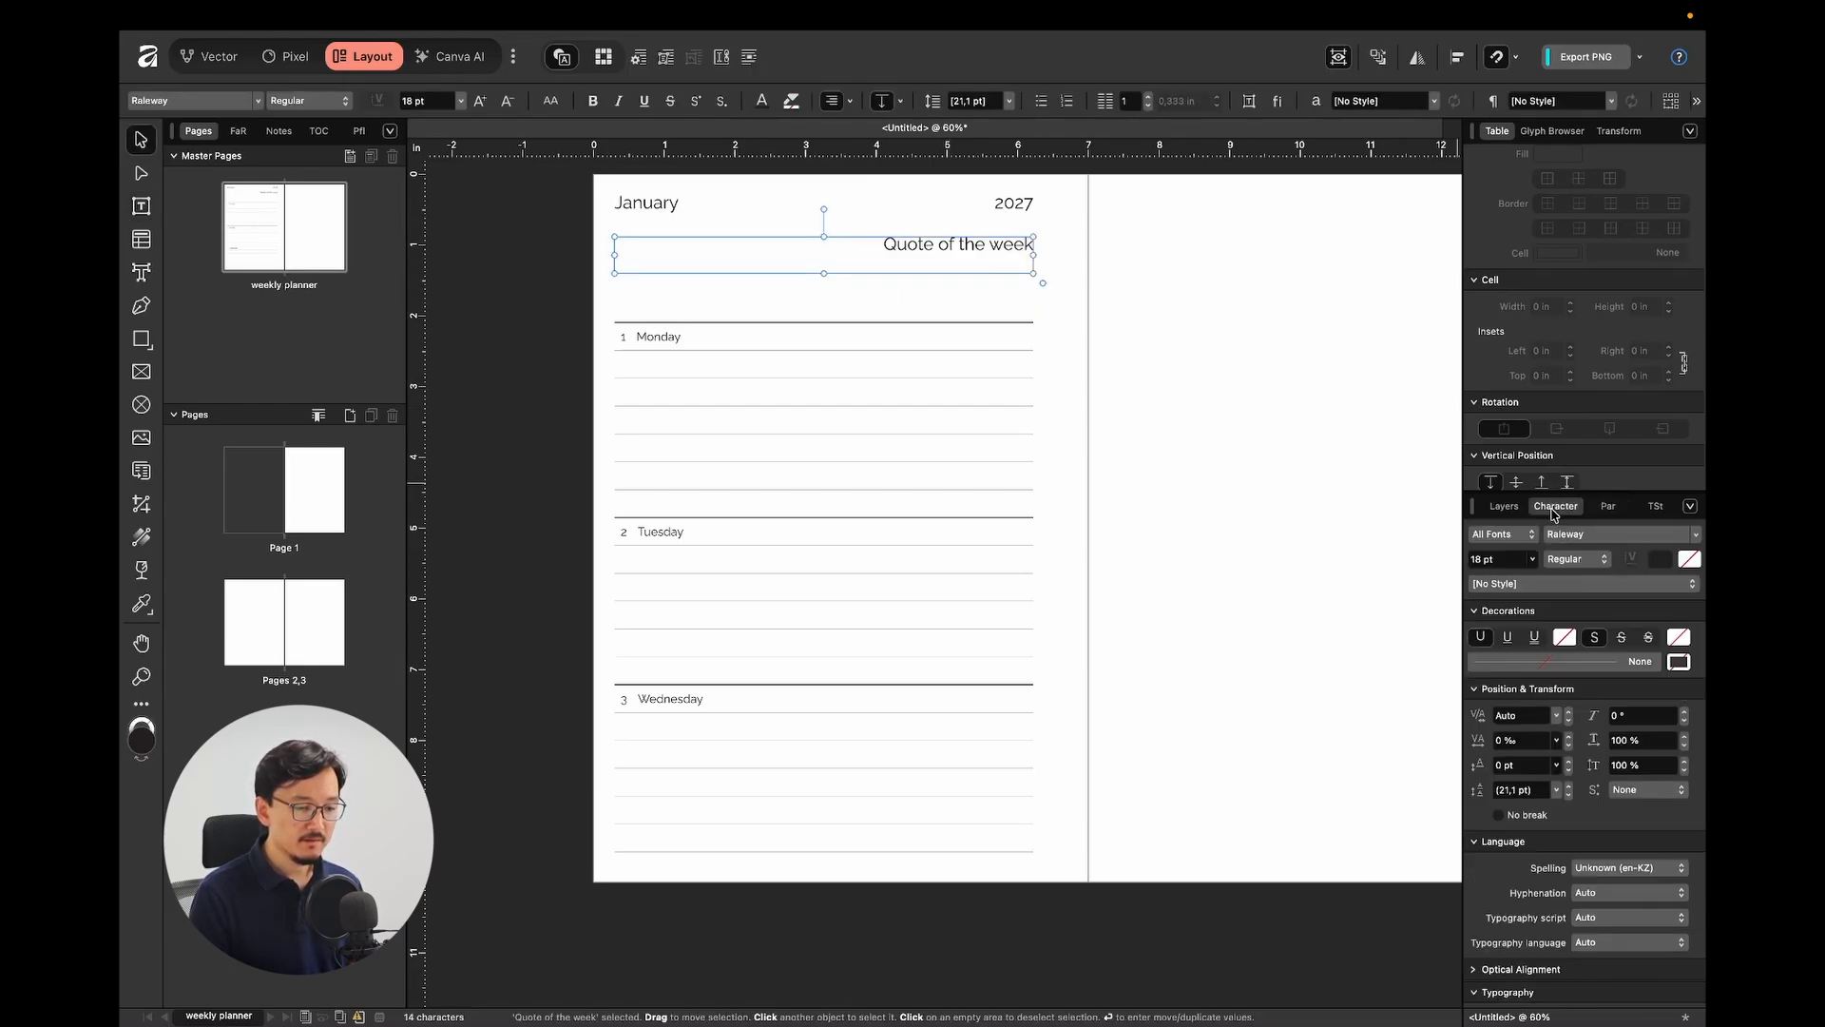
pyautogui.click(1598, 535)
pyautogui.write('Crimson Pro')
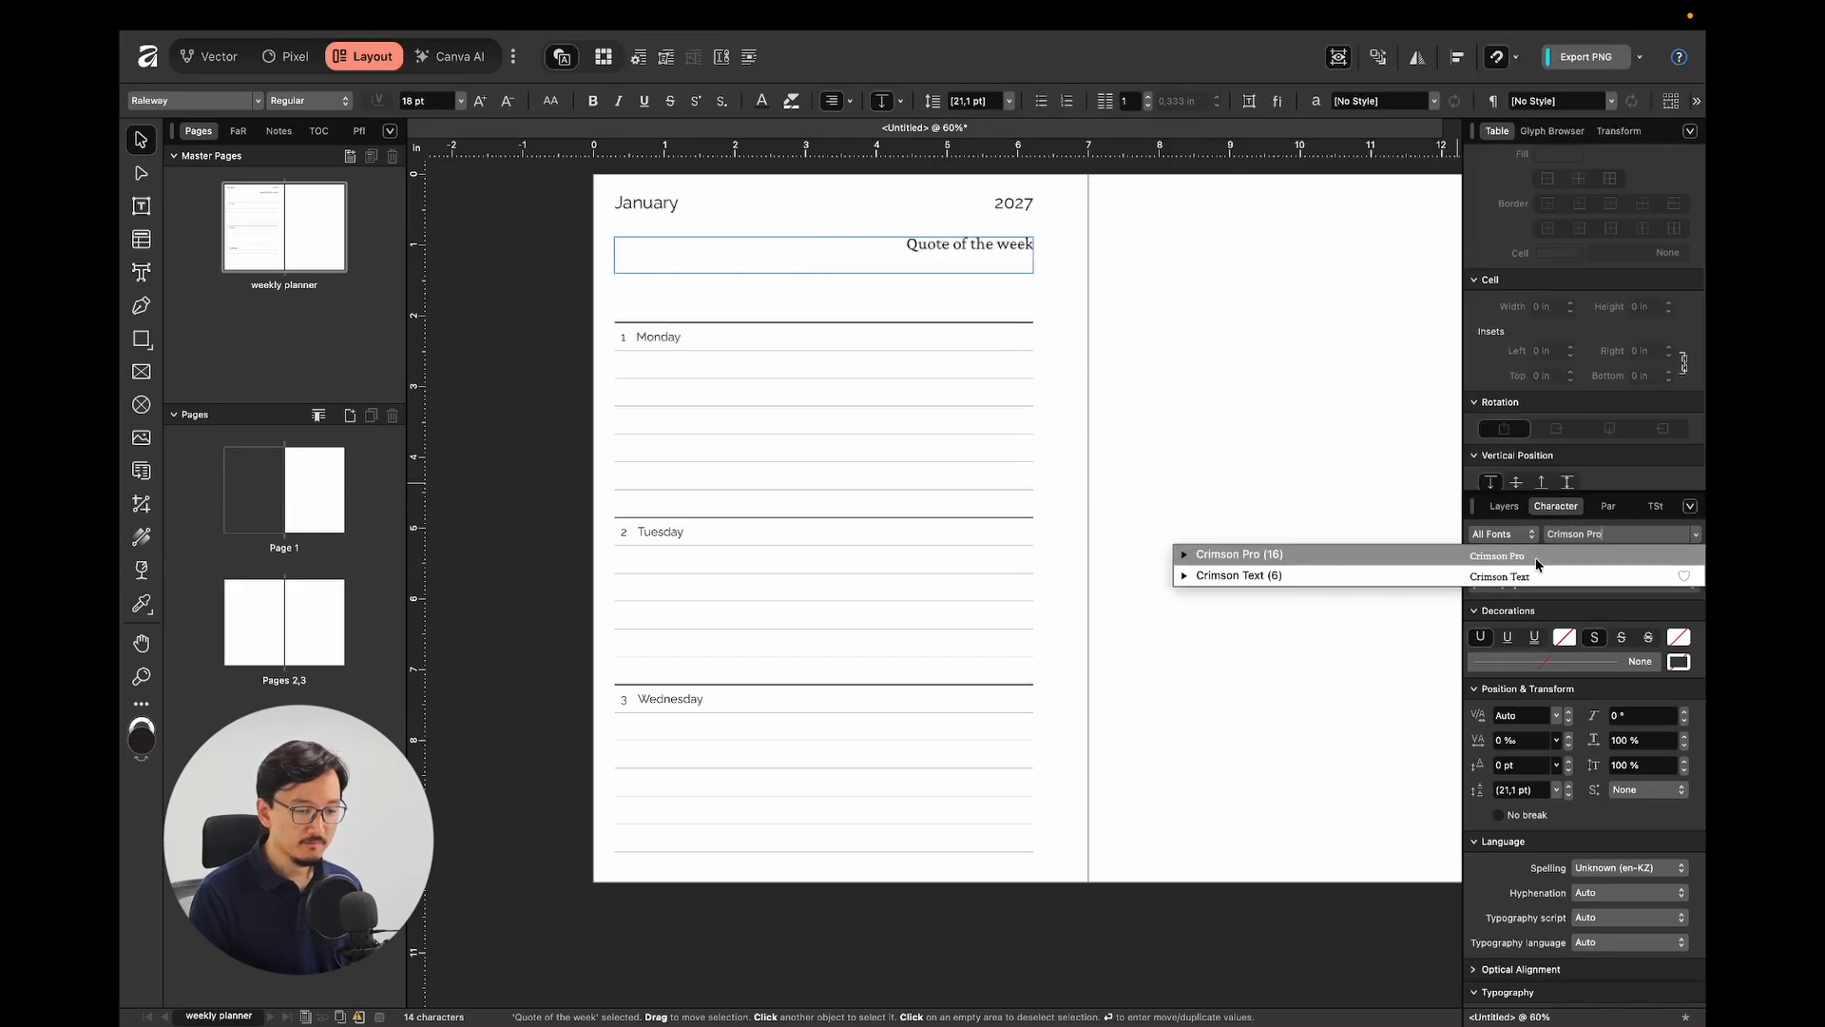
pyautogui.click(1537, 563)
pyautogui.click(1571, 563)
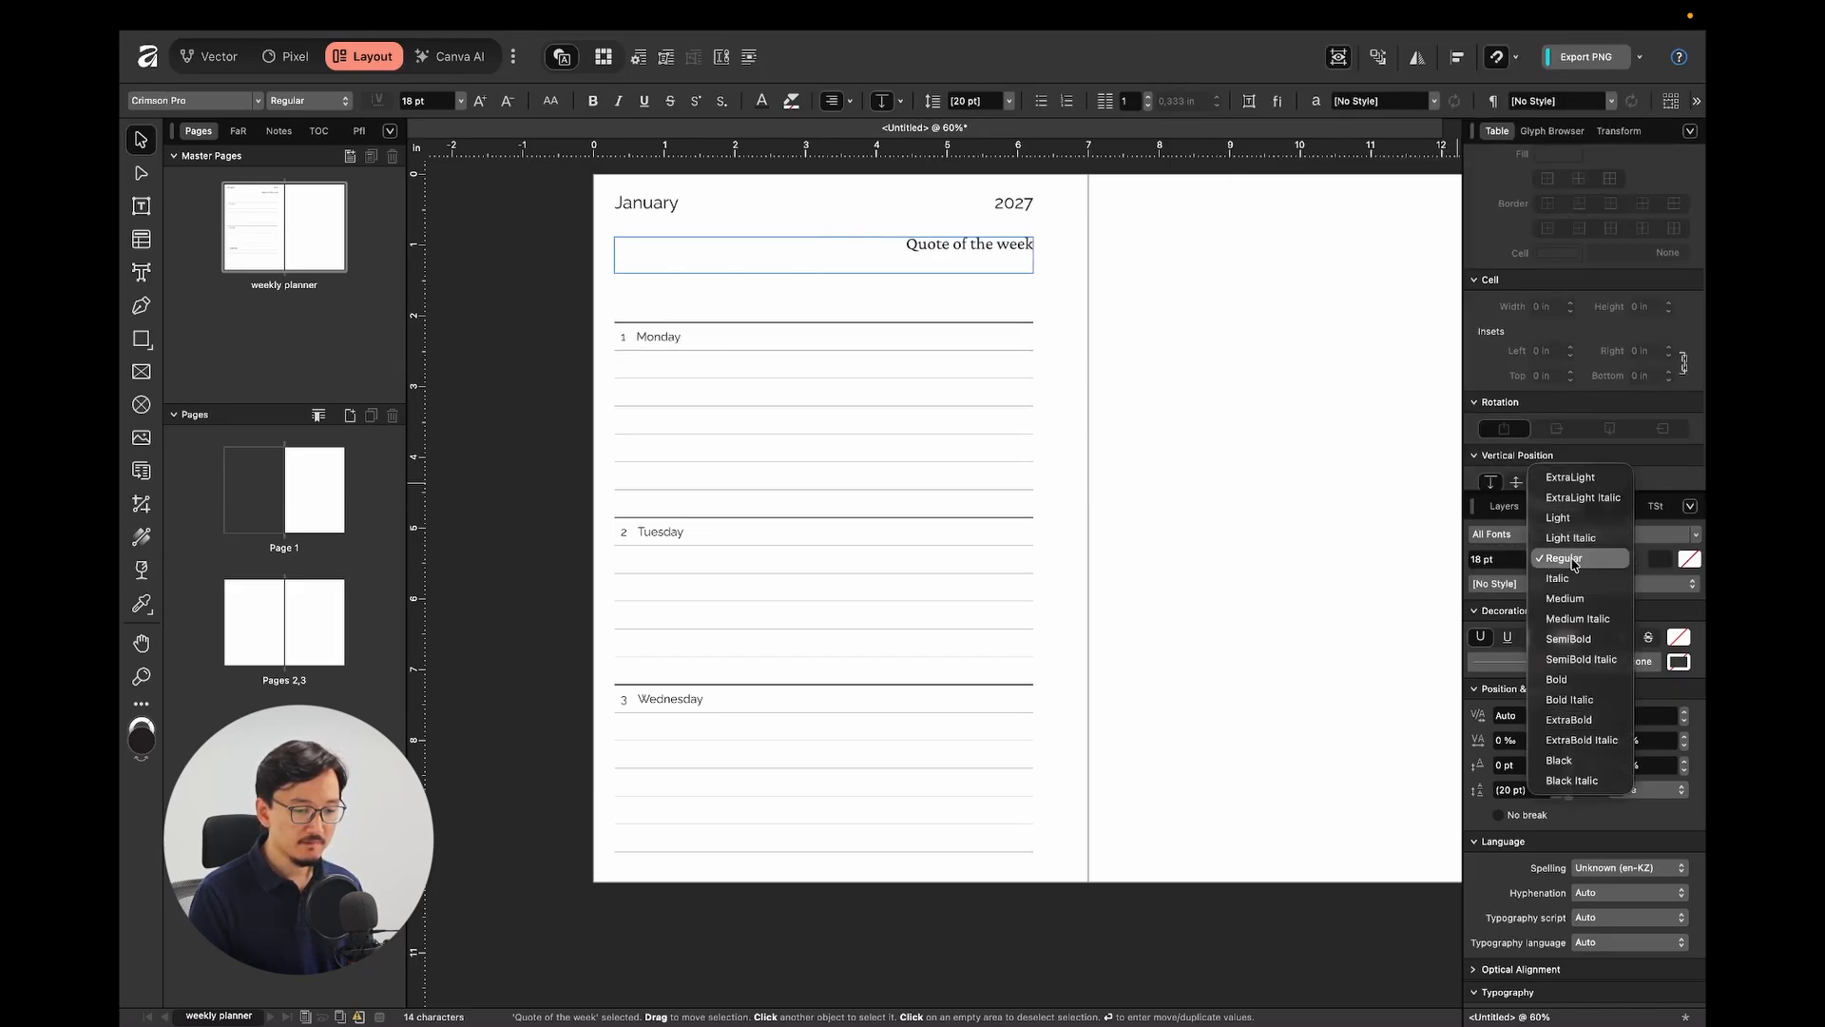
pyautogui.click(1559, 578)
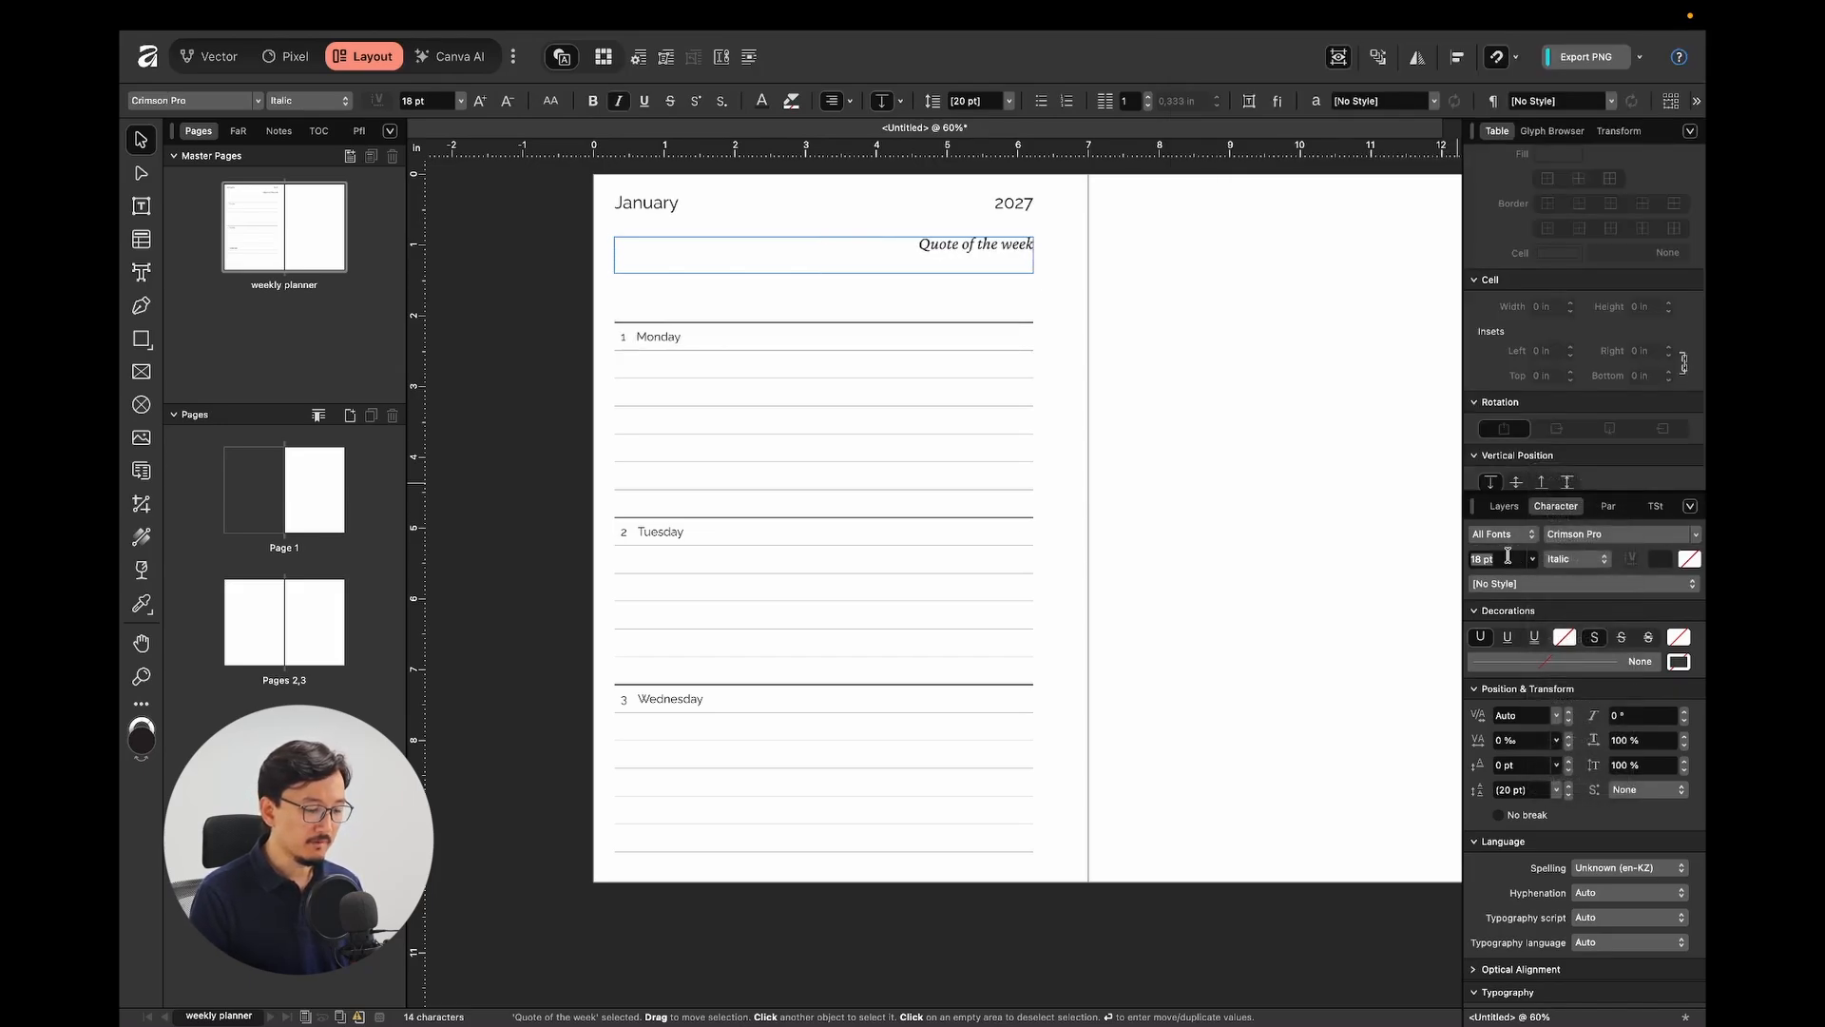
# Try the quote text at 12 pt and settle on a size of 13 pt.
pyautogui.write('12')
pyautogui.press('Return')
pyautogui.press('Escape')
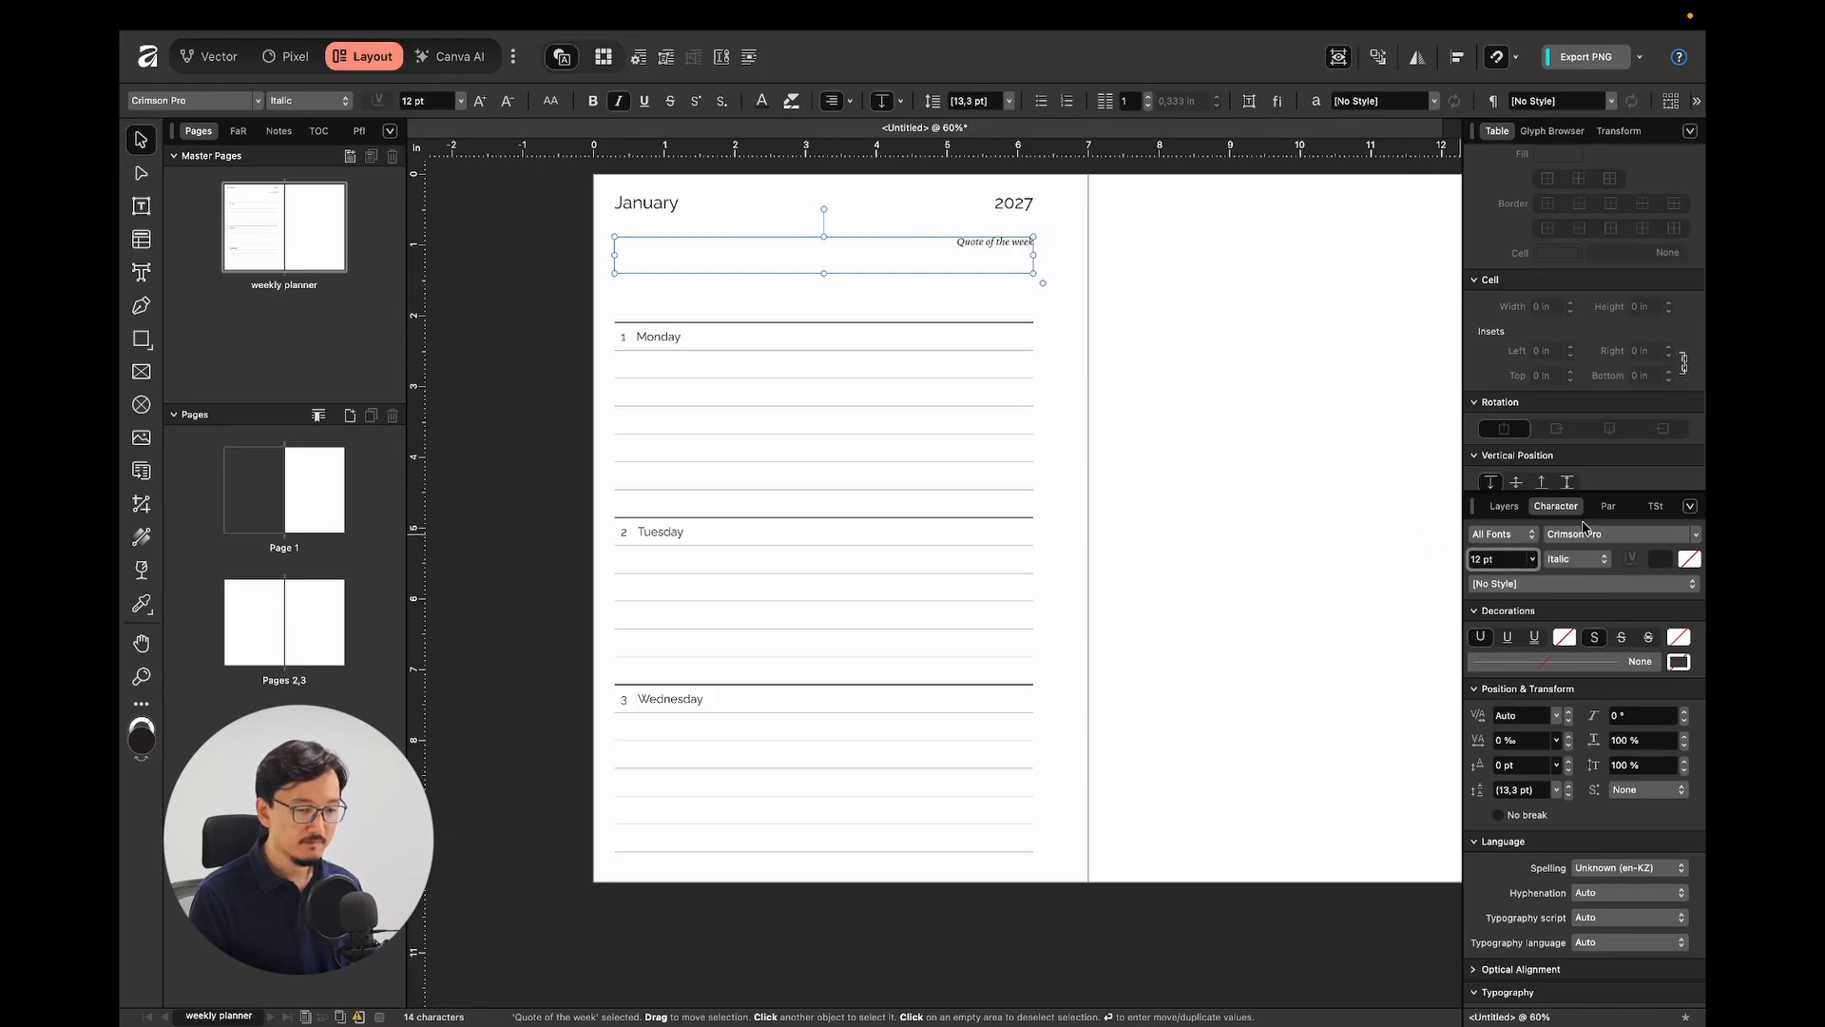
pyautogui.click(1497, 561)
pyautogui.write('13')
pyautogui.press('Return')
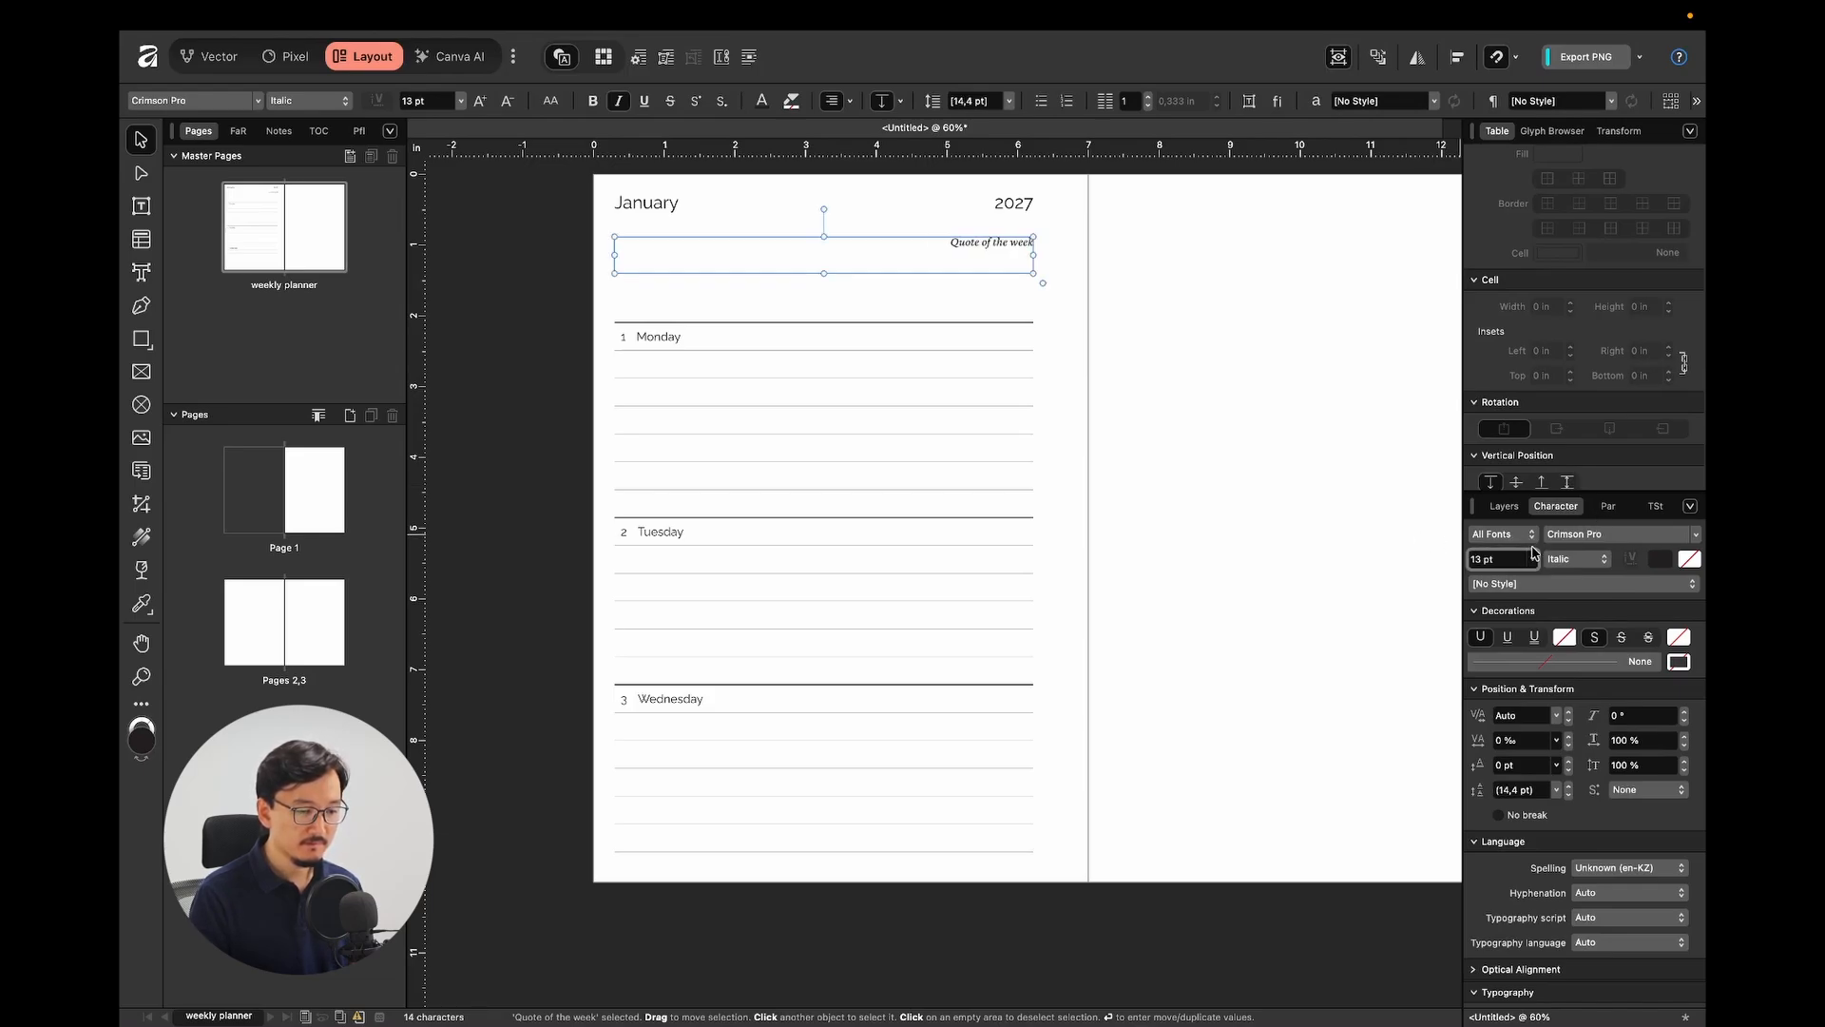
# Centre the quote text horizontally within its frame and deselect it.
pyautogui.click(1608, 507)
pyautogui.click(1507, 535)
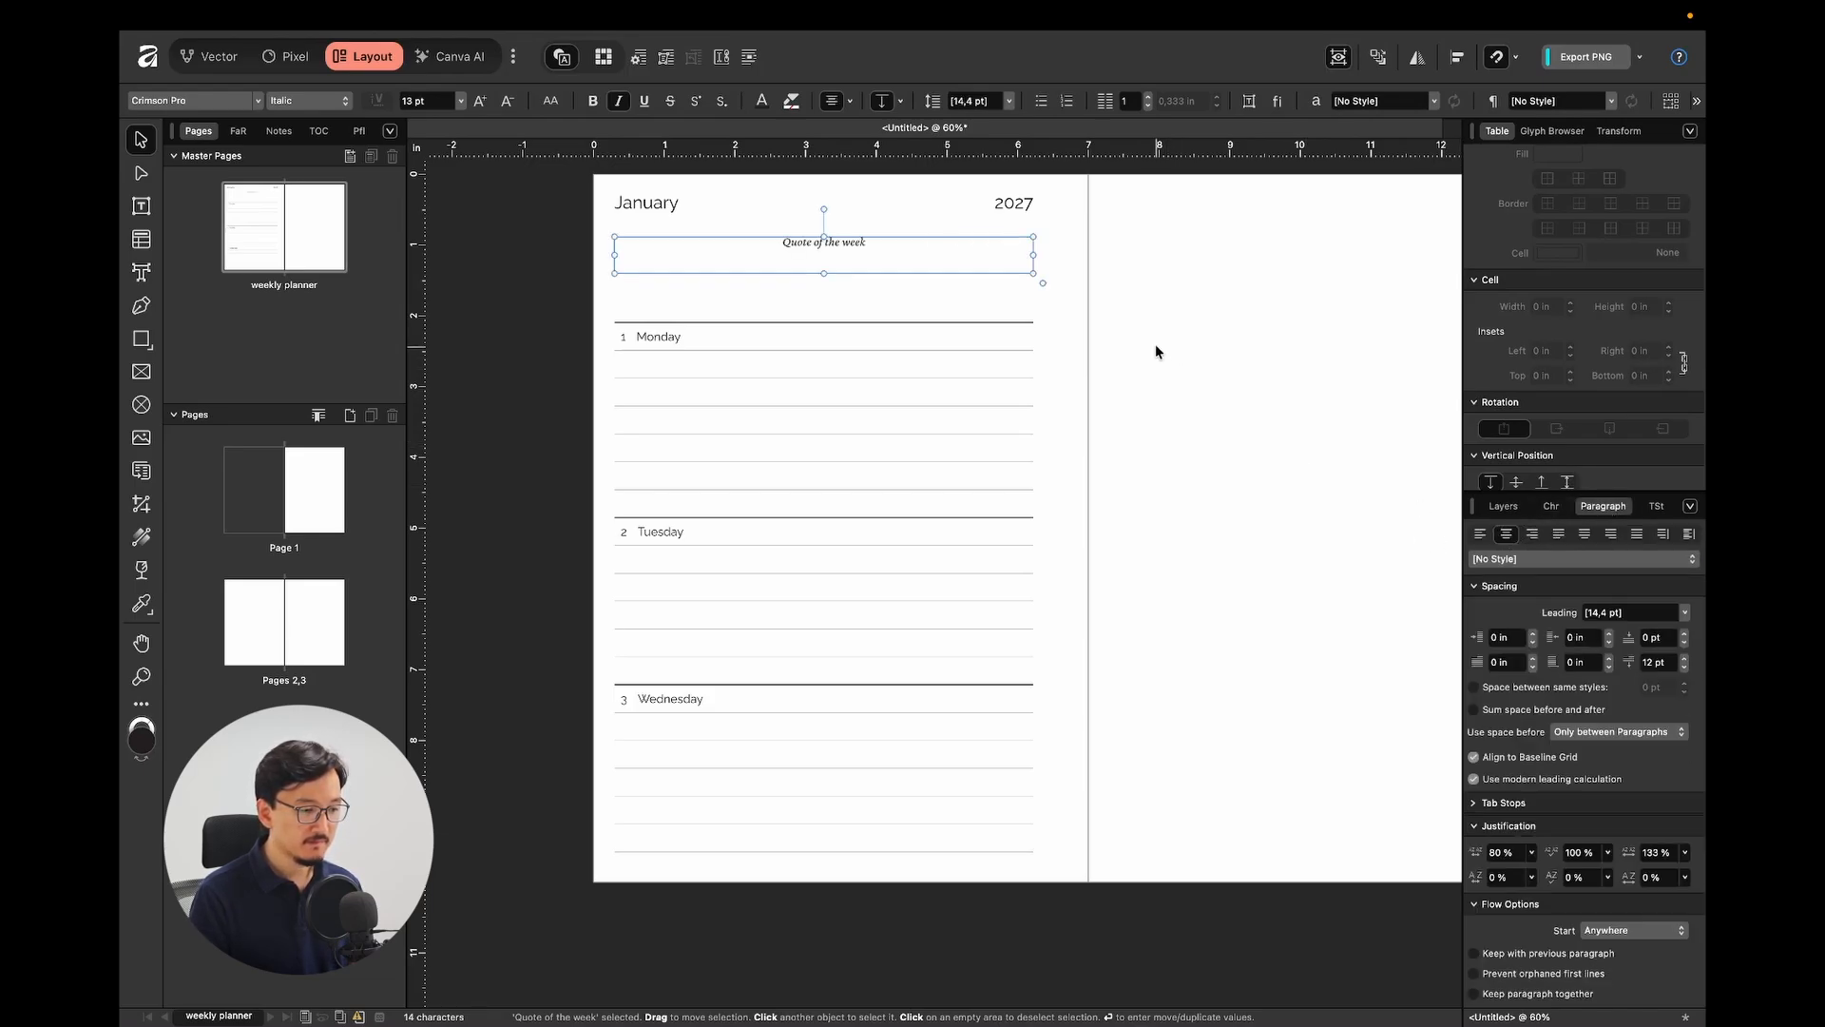
pyautogui.click(1155, 344)
# Stretch the weekly table's top edge up to about 1.6 in from the page top, beneath the quote.
pyautogui.scroll(2, 955, 276)
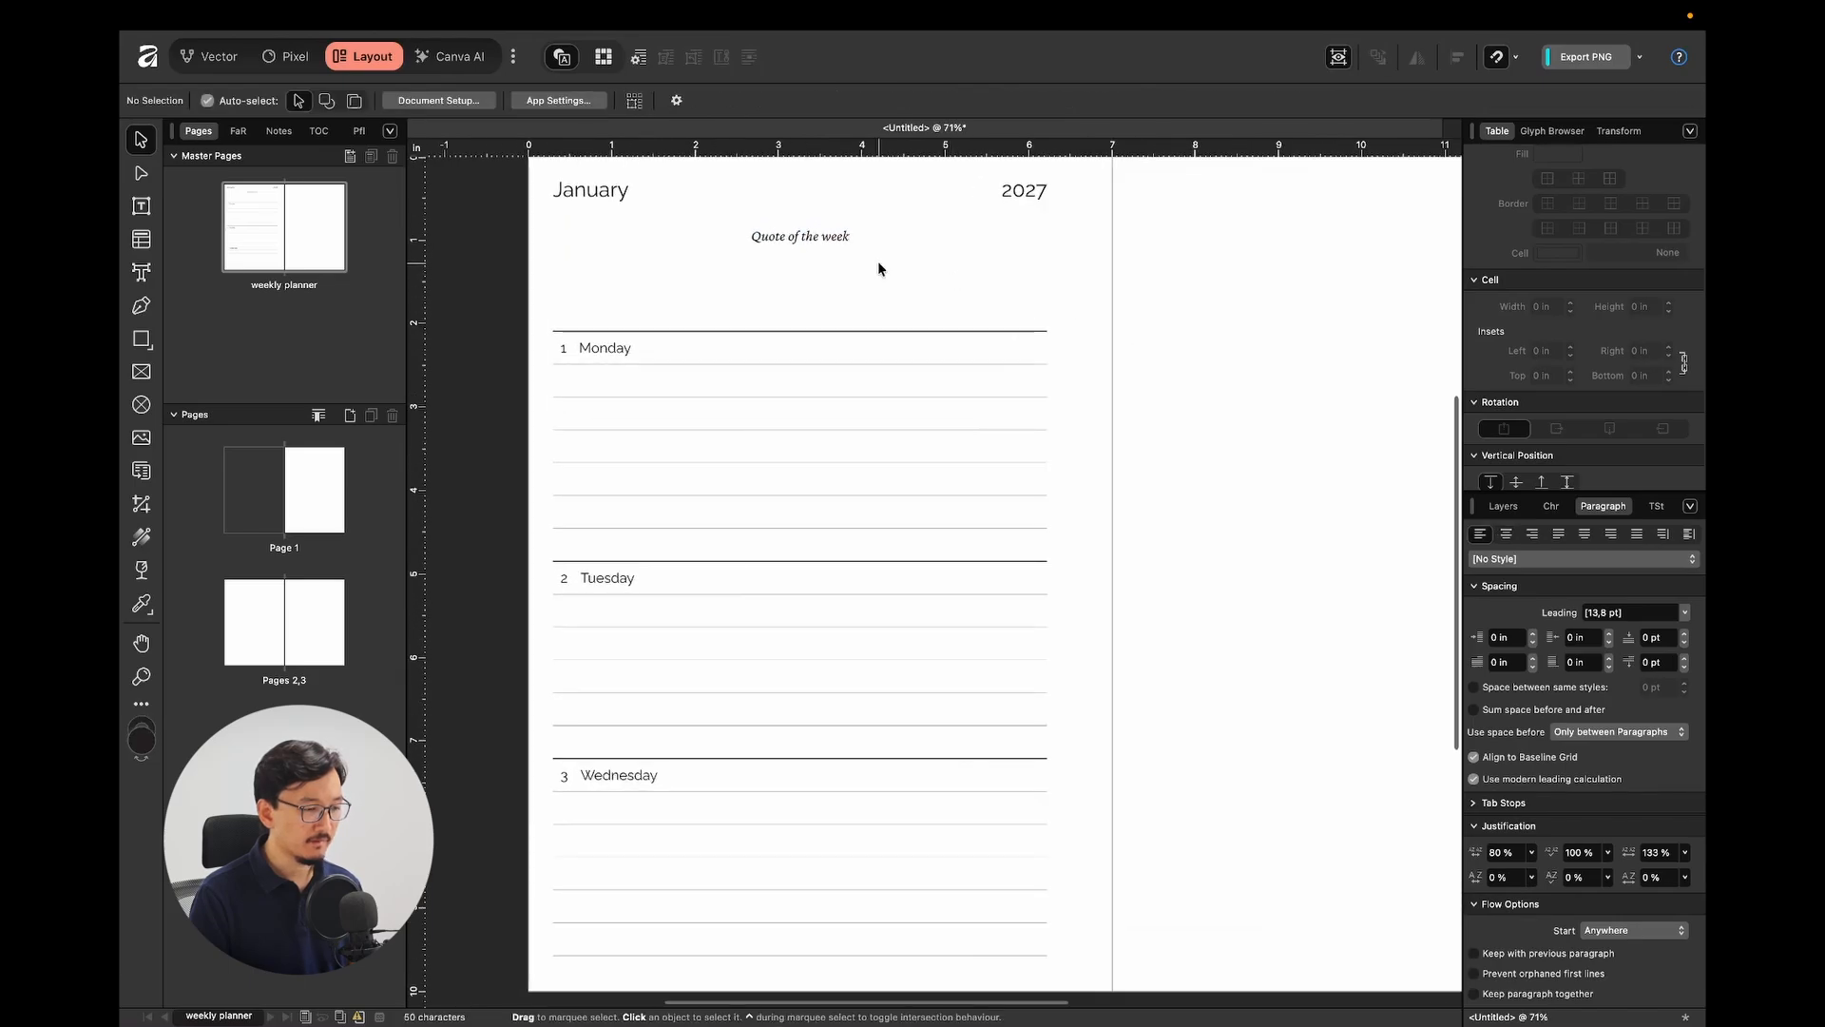
pyautogui.click(826, 375)
pyautogui.moveTo(802, 329); pyautogui.dragTo(800, 292)
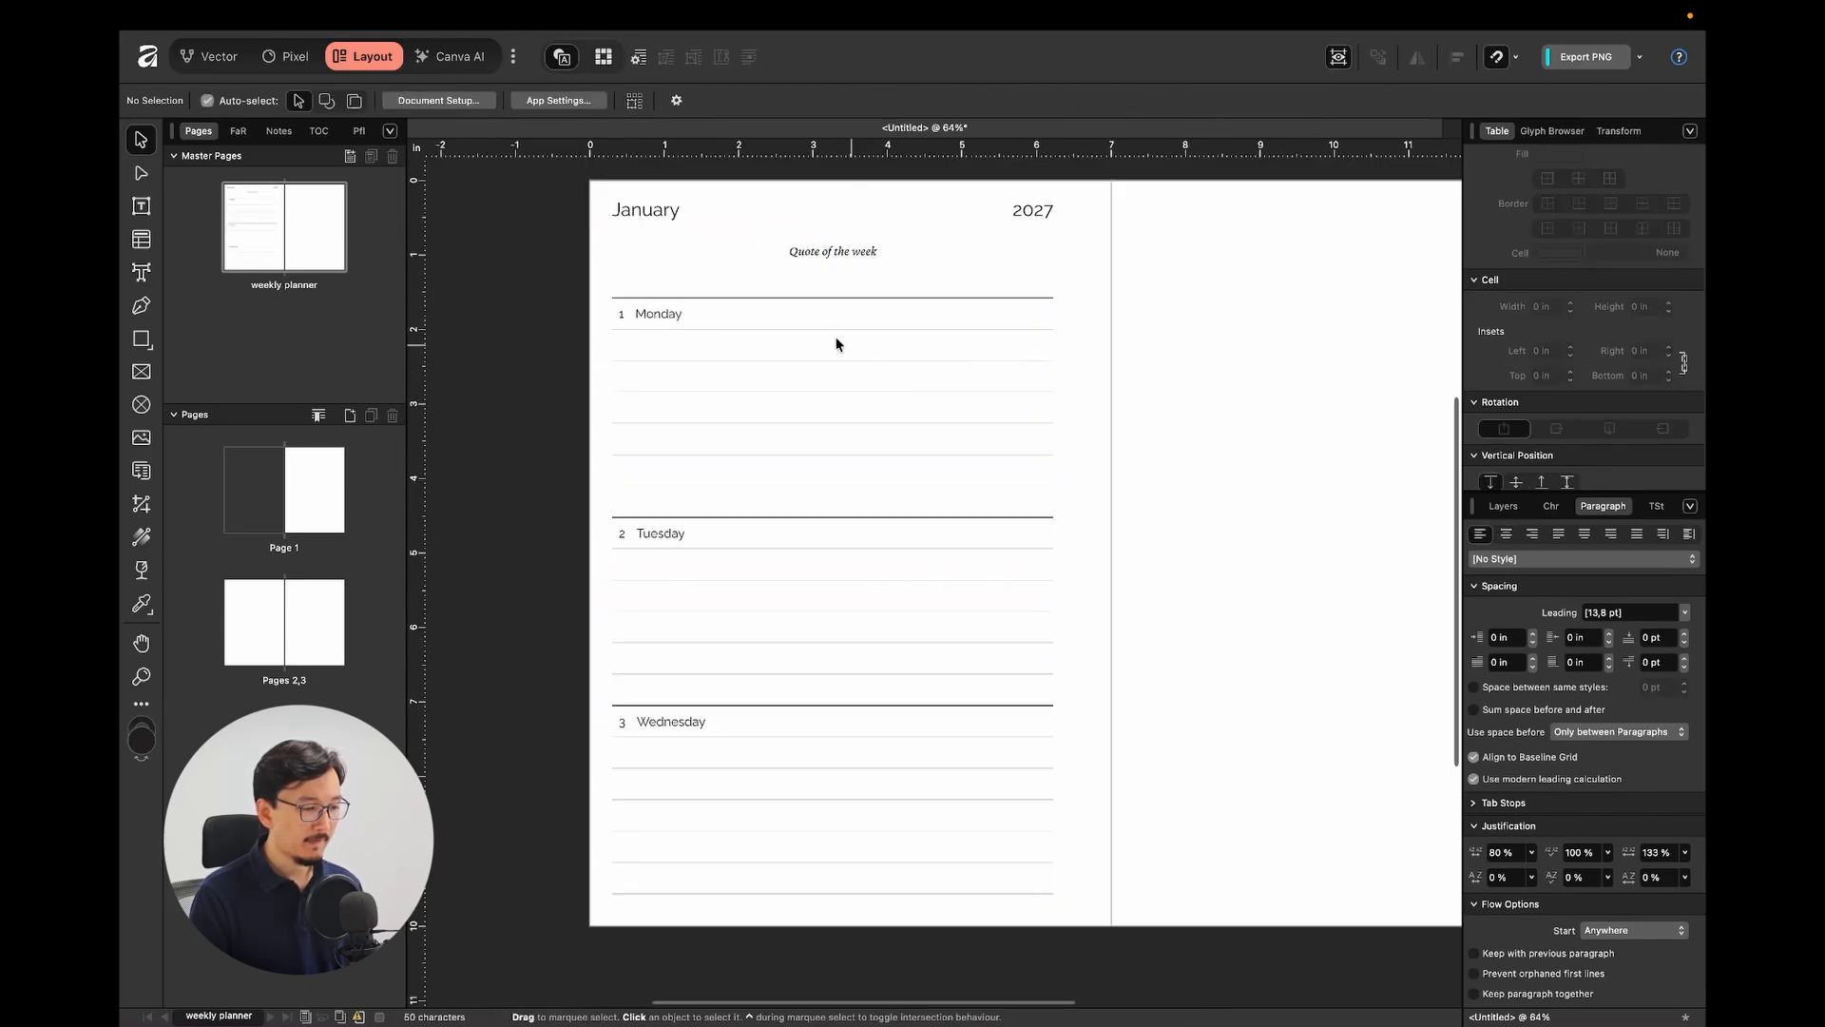
# Show the guides and duplicate the January, 2027, quote and table objects onto the right-hand page, aligned with its outer margin.
pyautogui.hscroll(1, 1120, 363)
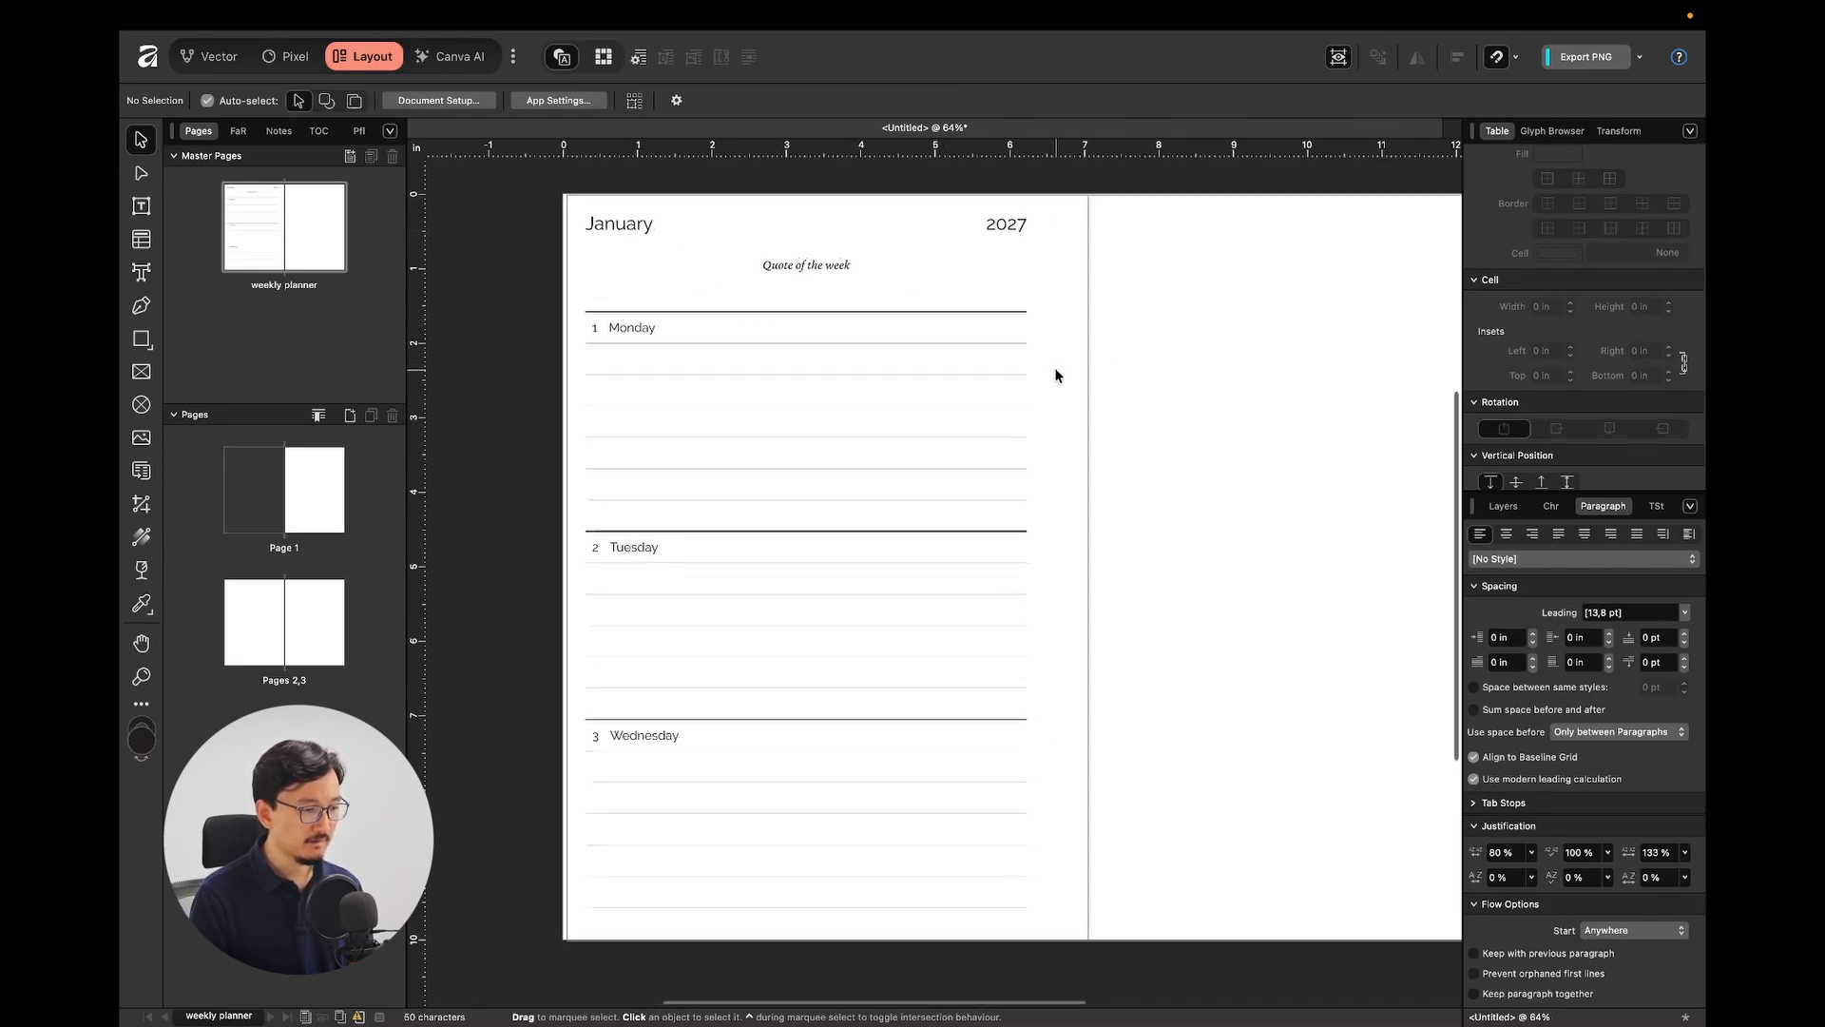
pyautogui.hscroll(1, 1055, 372)
pyautogui.scroll(-1, 1055, 373)
pyautogui.hscroll(2, 1055, 373)
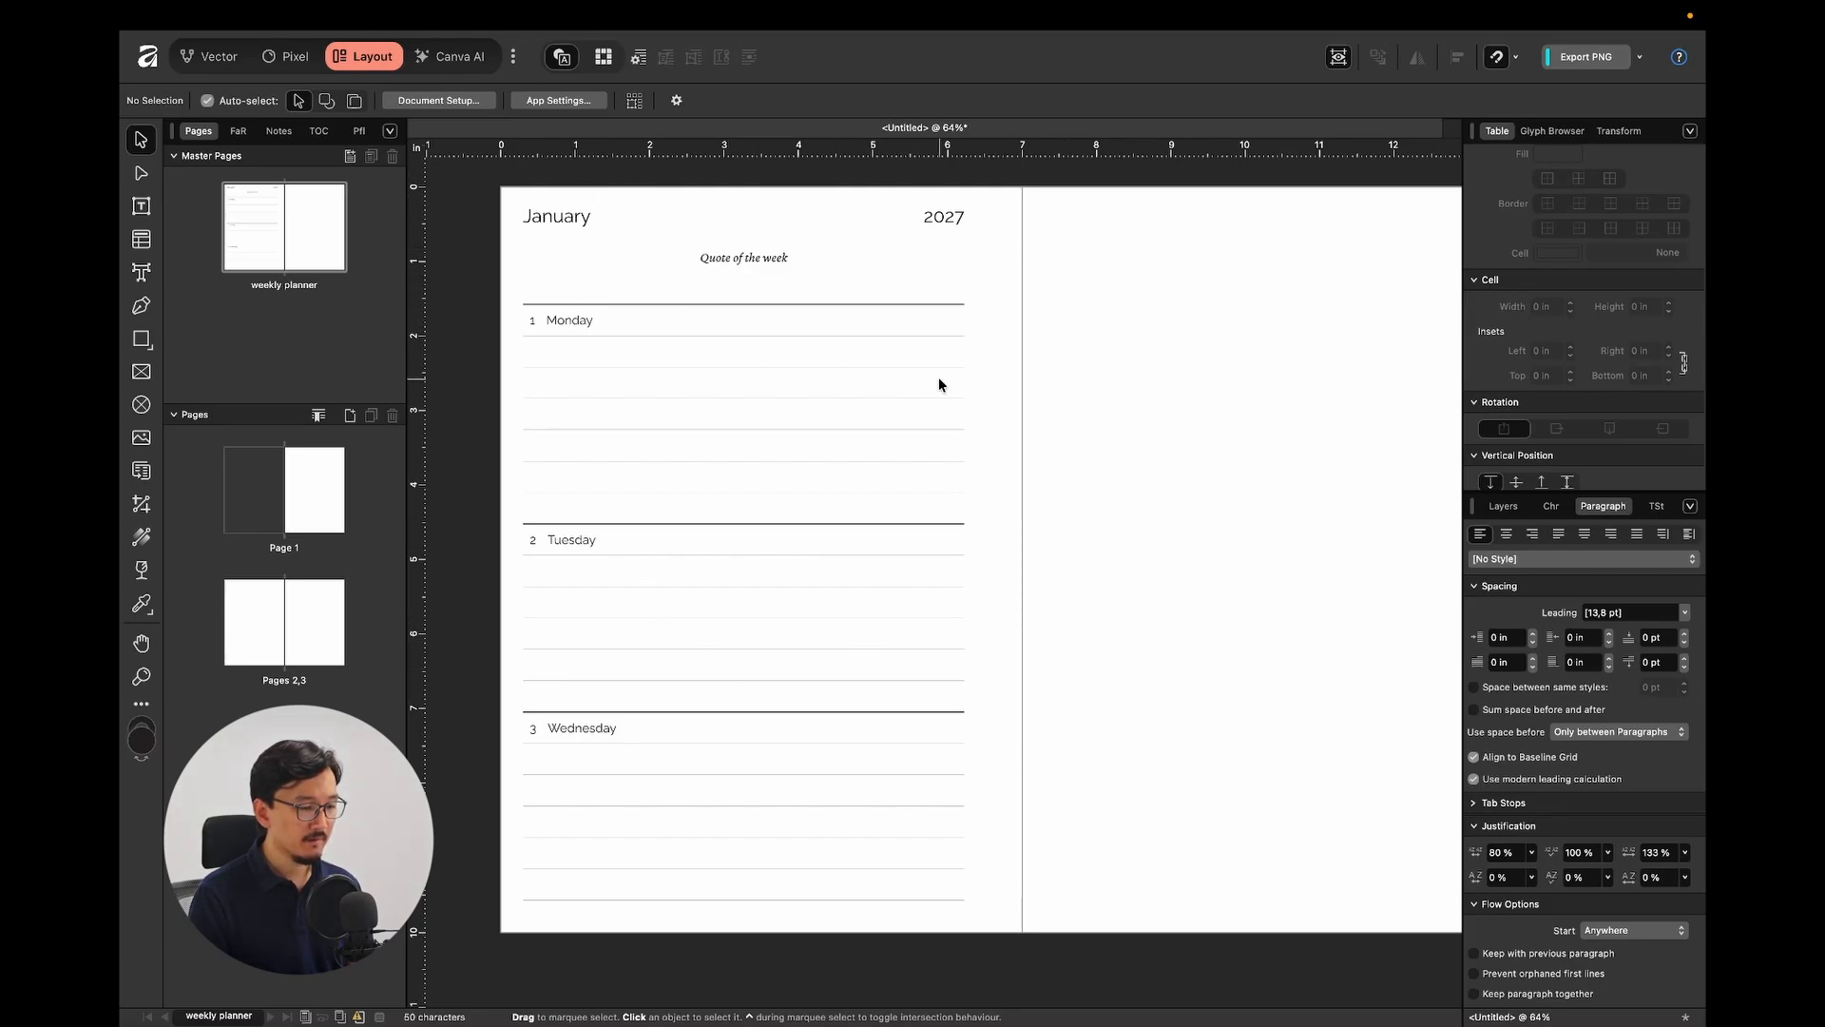
pyautogui.hscroll(3, 1274, 407)
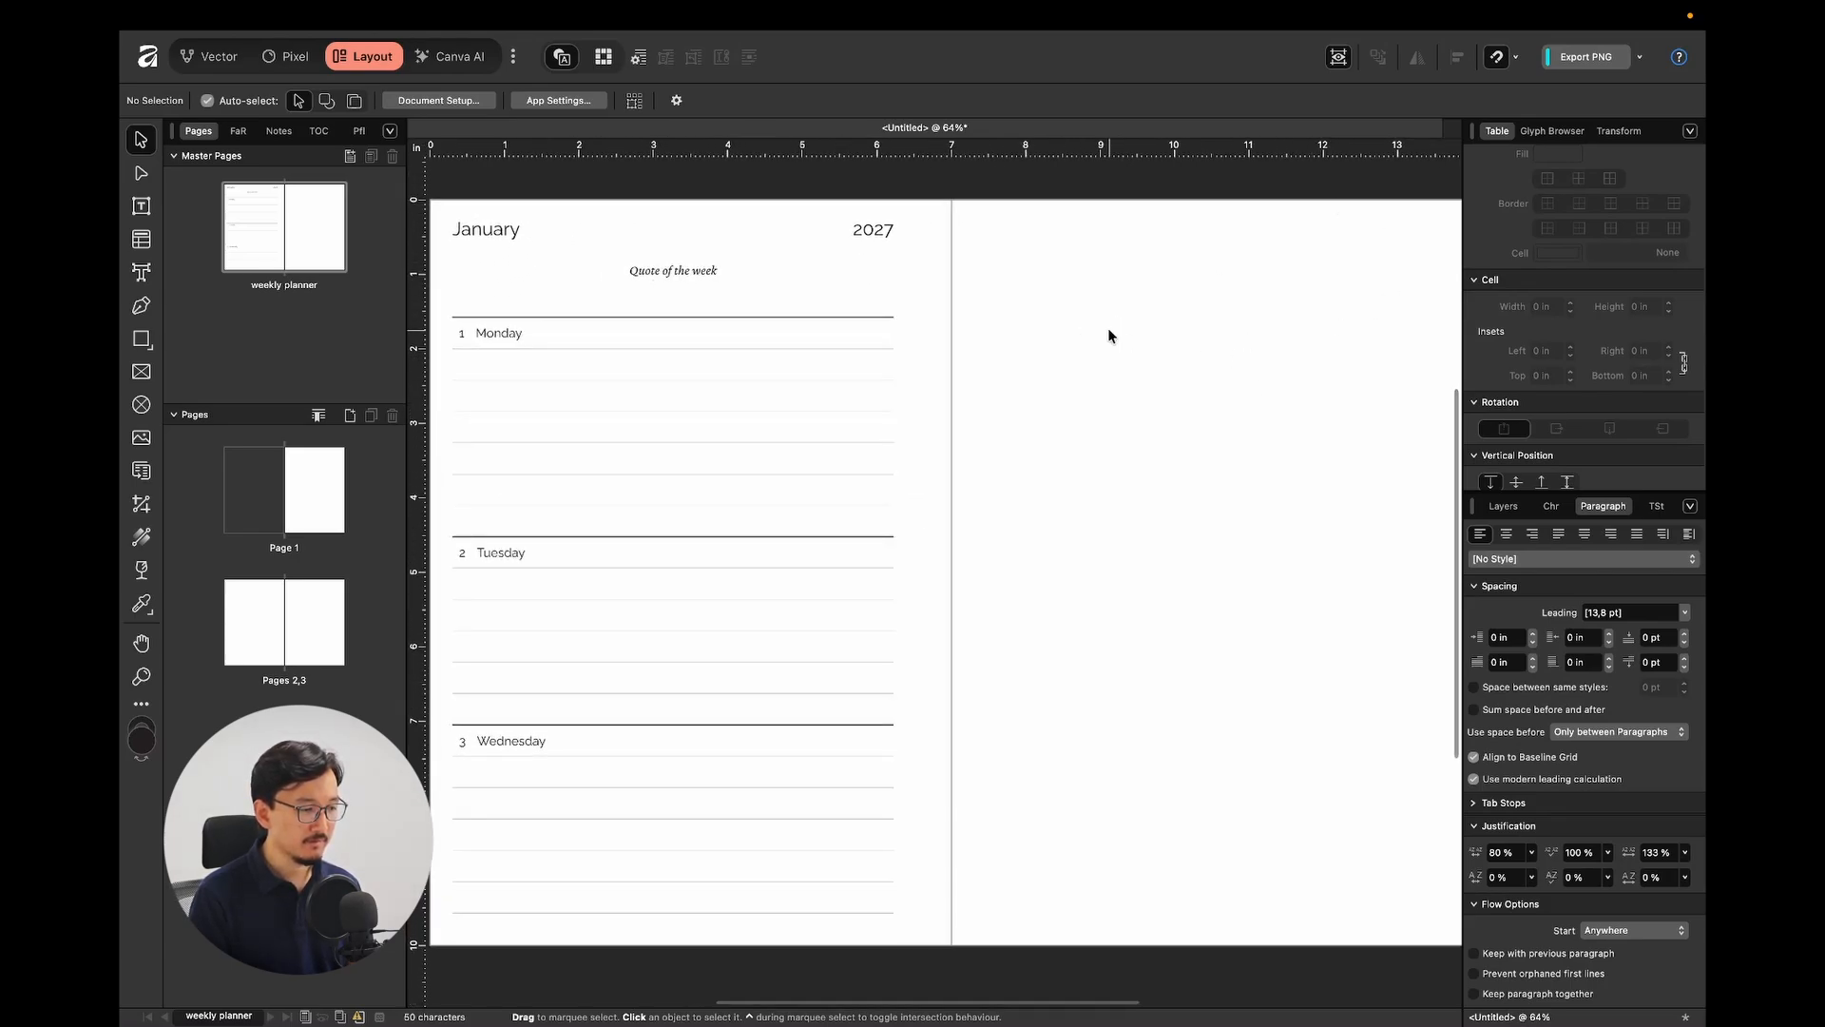
pyautogui.scroll(-1, 620, 343)
pyautogui.hscroll(-1, 570, 285)
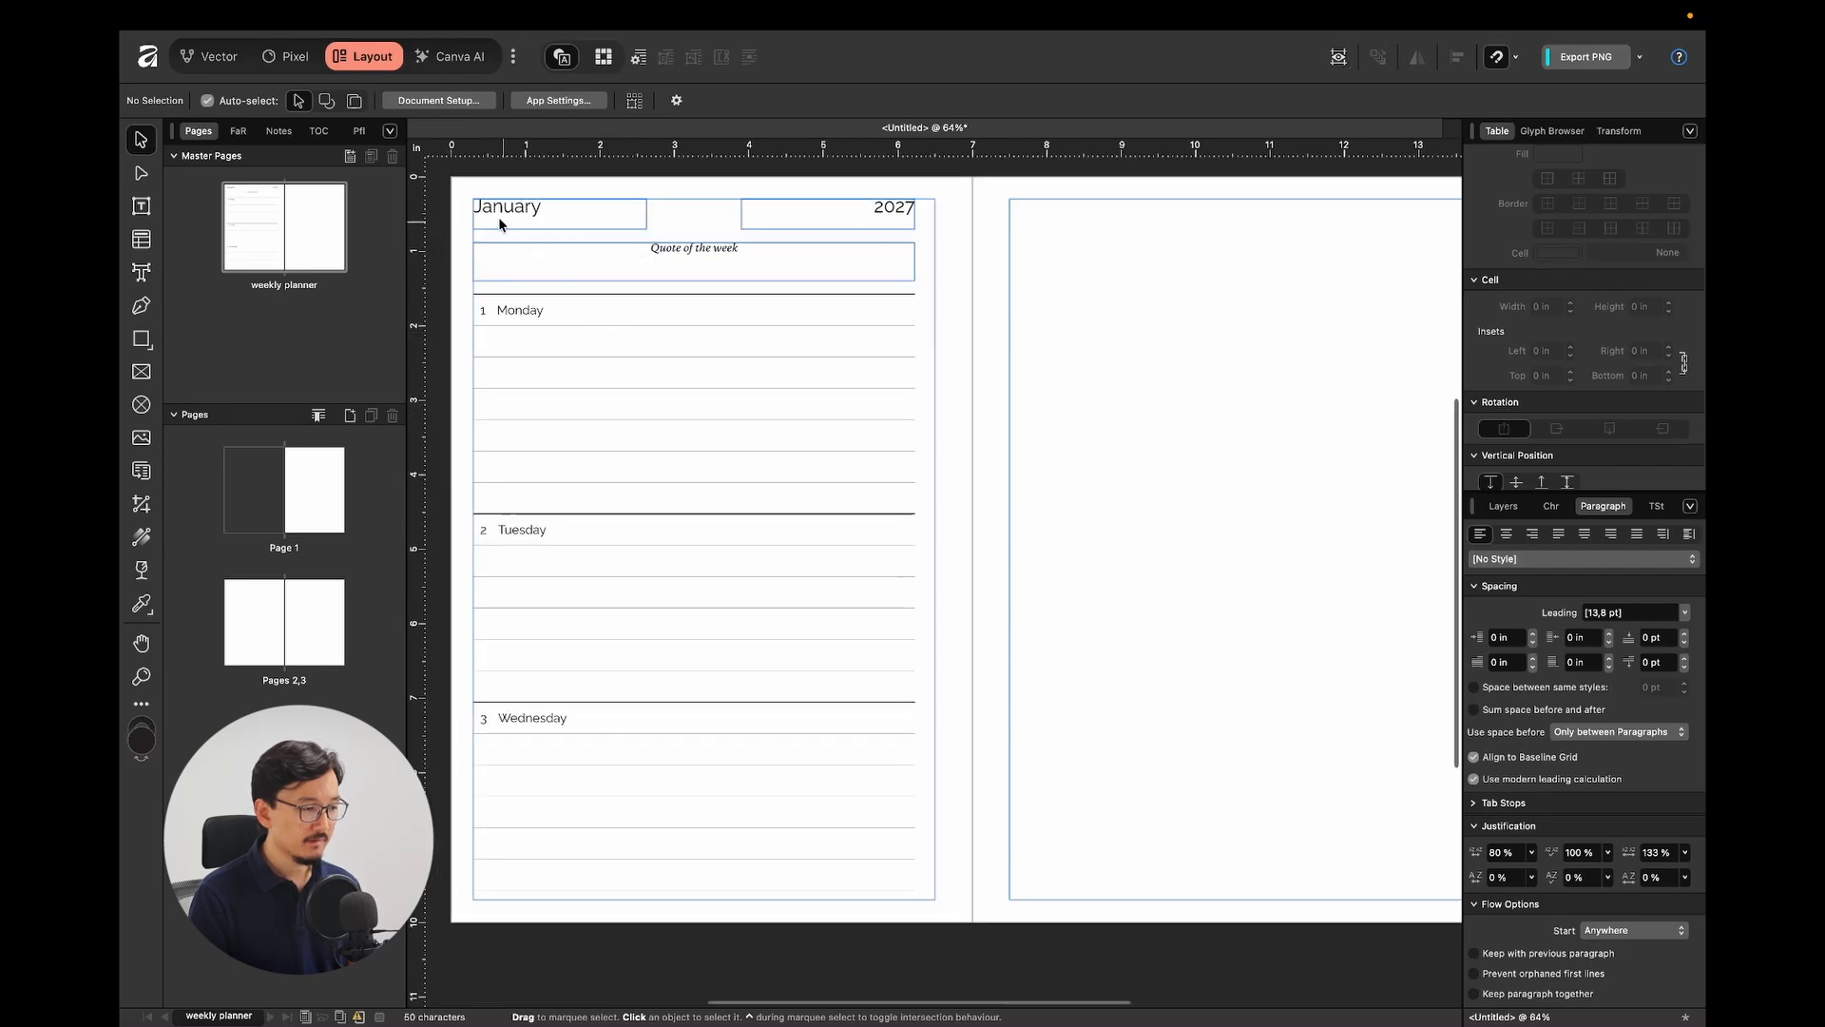
pyautogui.moveTo(452, 179); pyautogui.dragTo(950, 929)
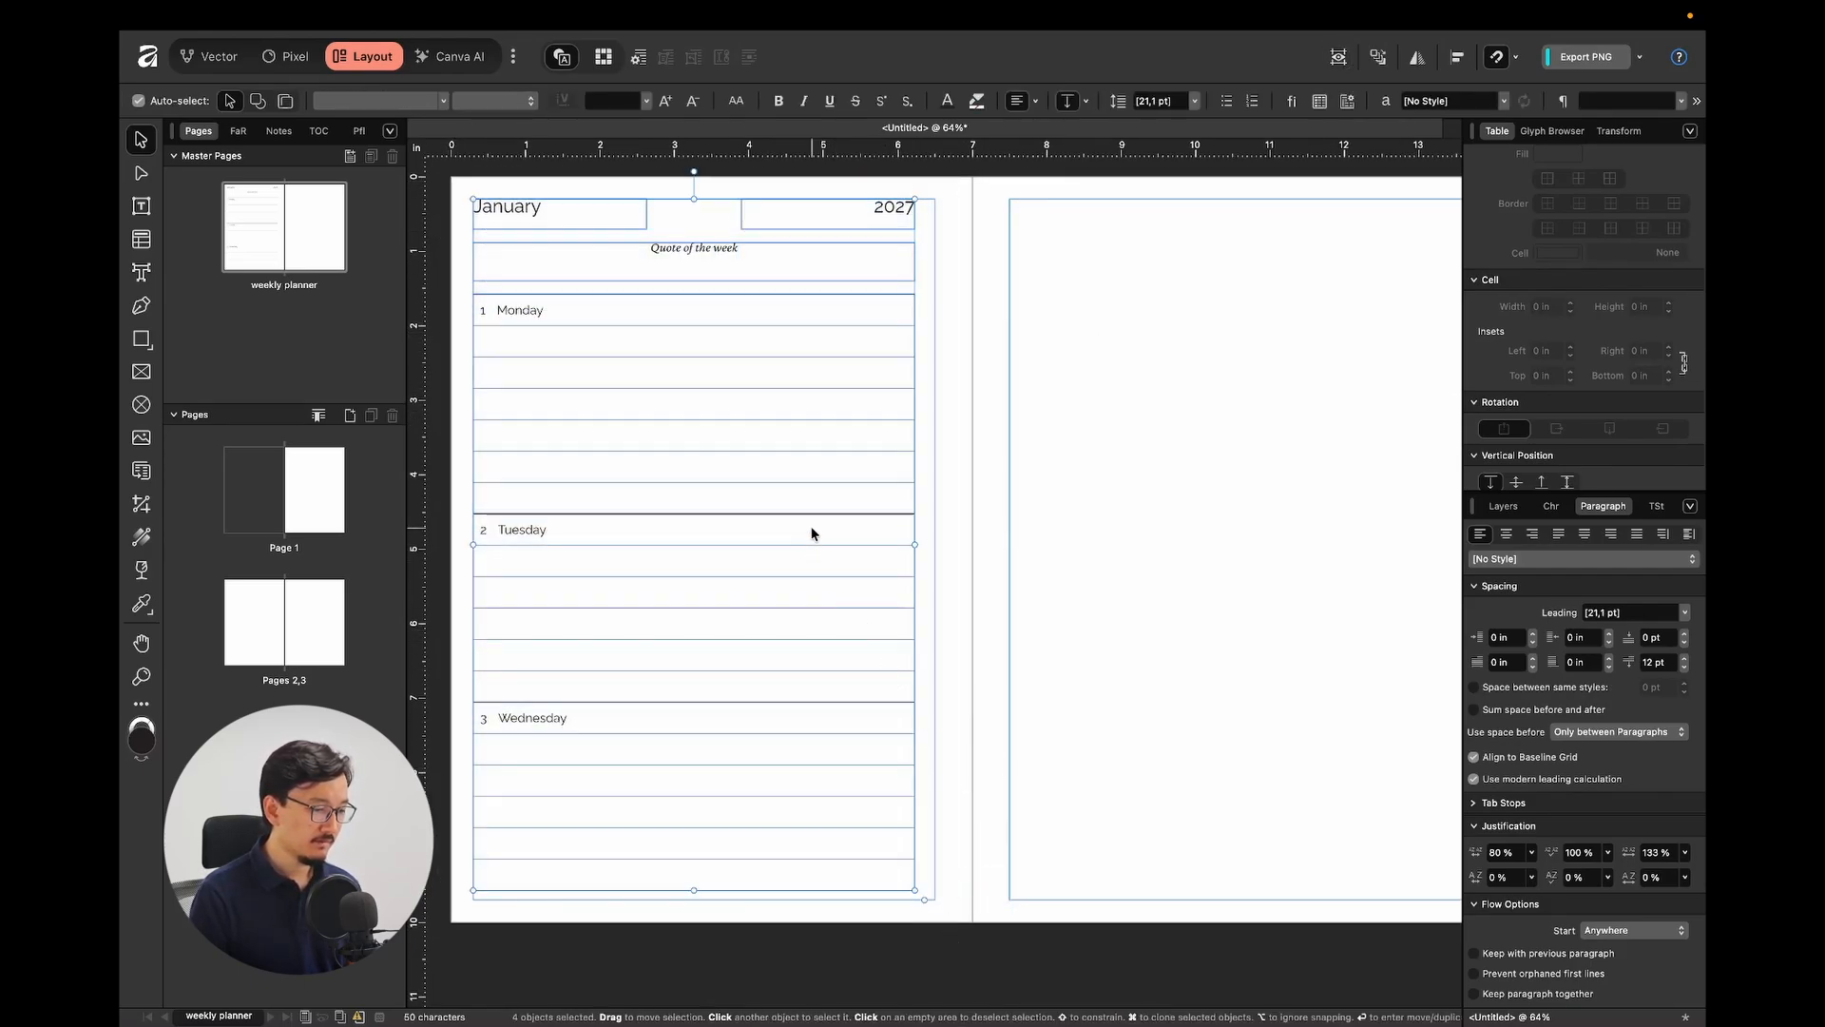
pyautogui.moveTo(720, 454); pyautogui.dragTo(1185, 481)
pyautogui.hscroll(3, 1182, 481)
pyautogui.moveTo(1107, 412); pyautogui.dragTo(1198, 417)
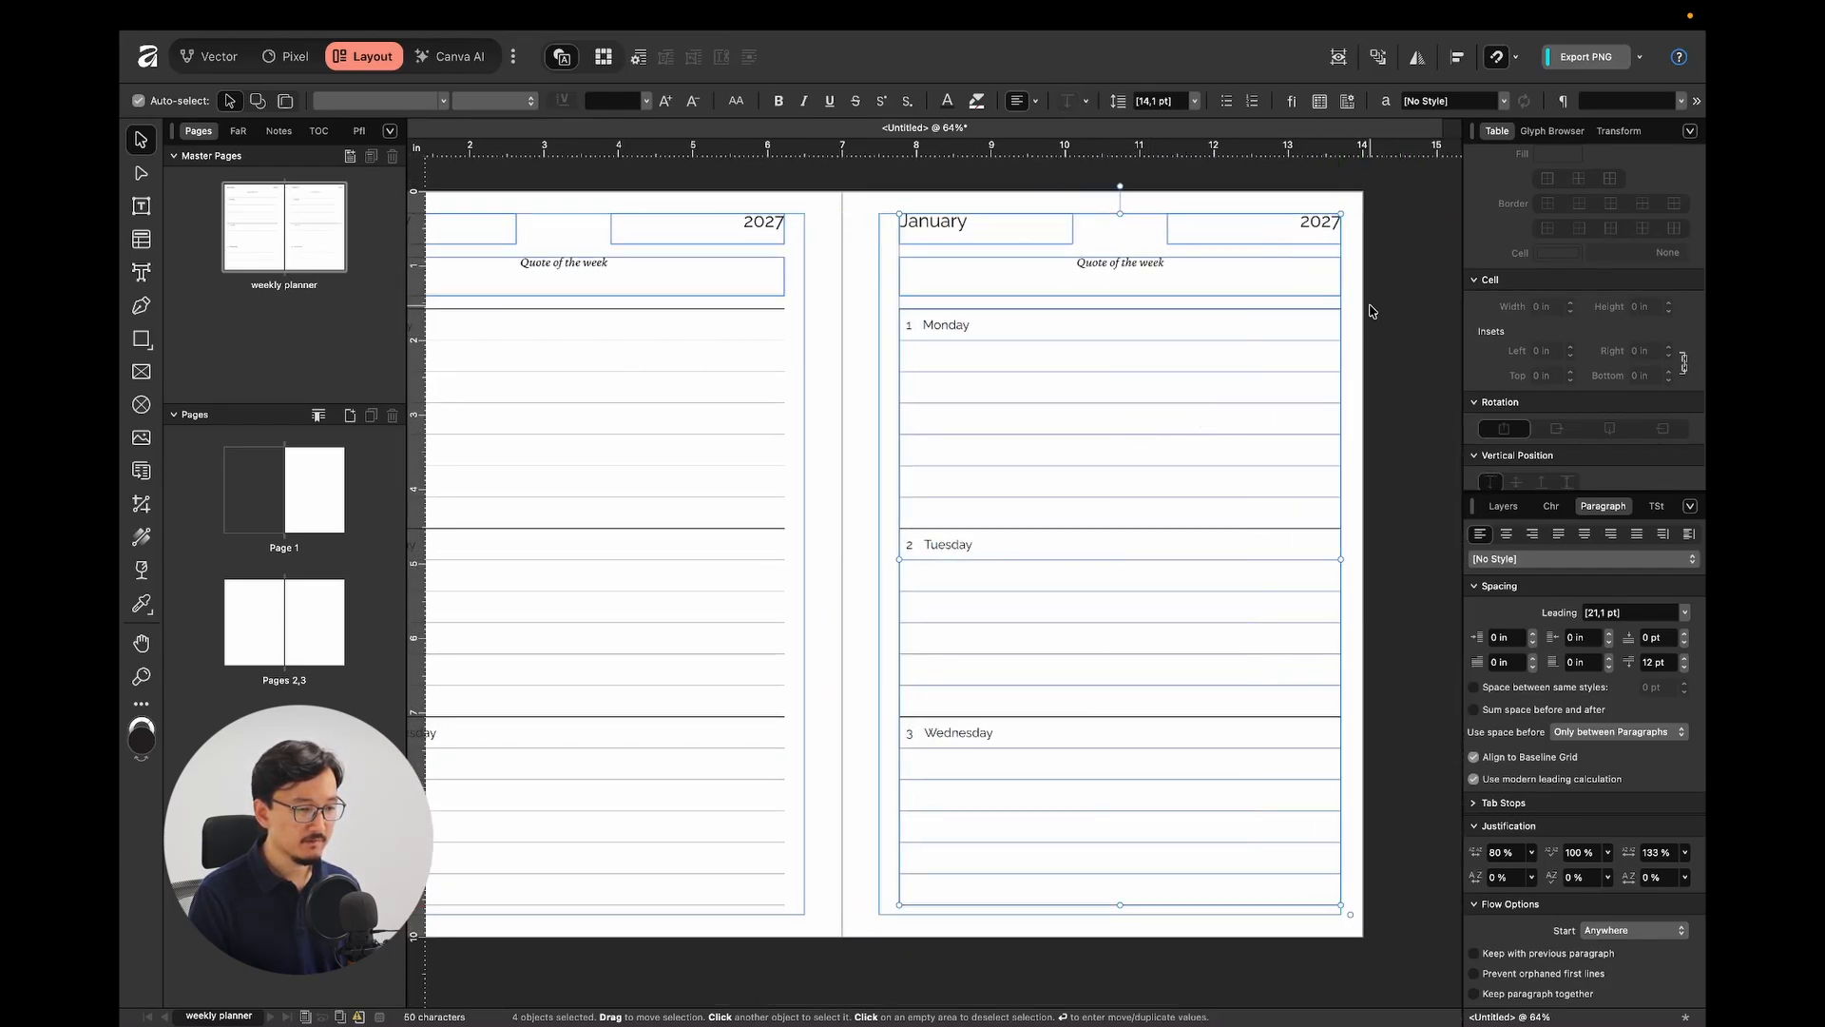
# Swap the January and 2027 frames on the right-hand page, putting January at the outer edge and 2027 at the inner edge.
pyautogui.click(1306, 228)
pyautogui.moveTo(1306, 228); pyautogui.dragTo(1199, 230)
pyautogui.click(926, 234)
pyautogui.moveTo(926, 234)
pyautogui.mouseDown()
pyautogui.moveTo(1194, 232)
pyautogui.moveTo(946, 238)
pyautogui.mouseUp()
pyautogui.click(1100, 234)
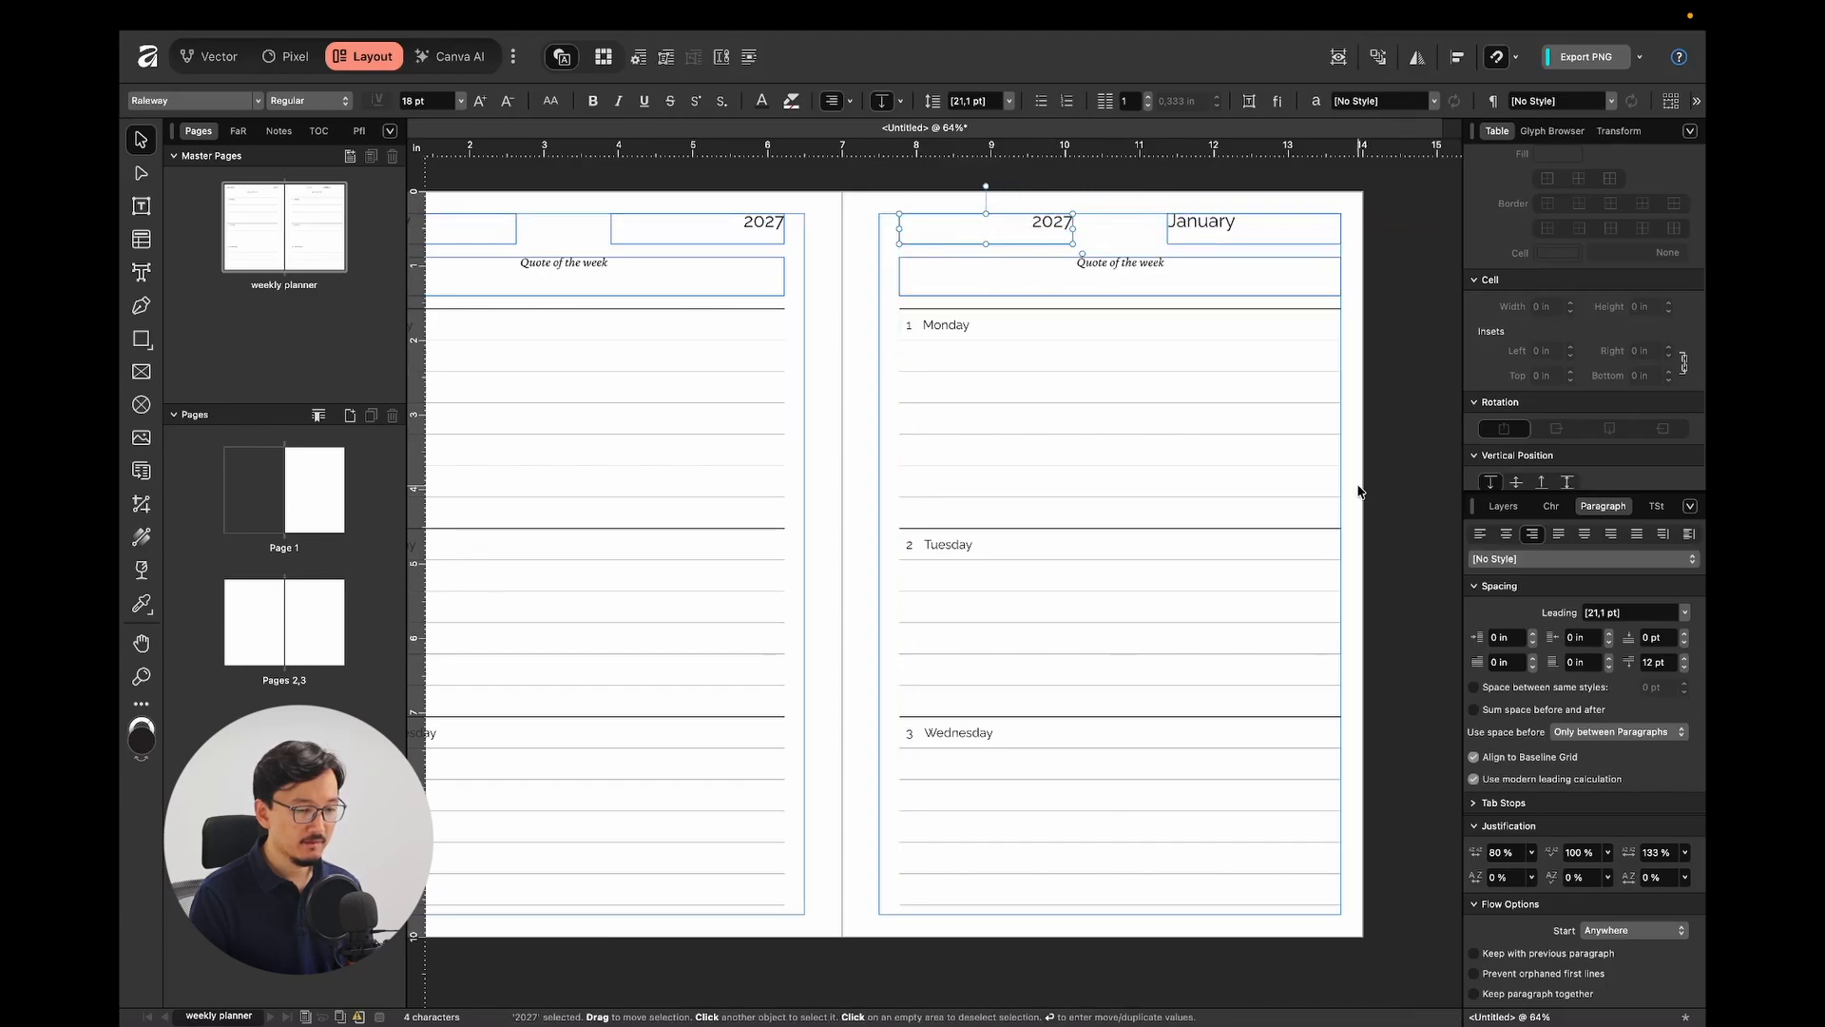
# Left-align the right-hand page's 2027 text and right-align its January text, then hide the guides again.
pyautogui.click(1481, 535)
pyautogui.click(1274, 243)
pyautogui.click(1532, 534)
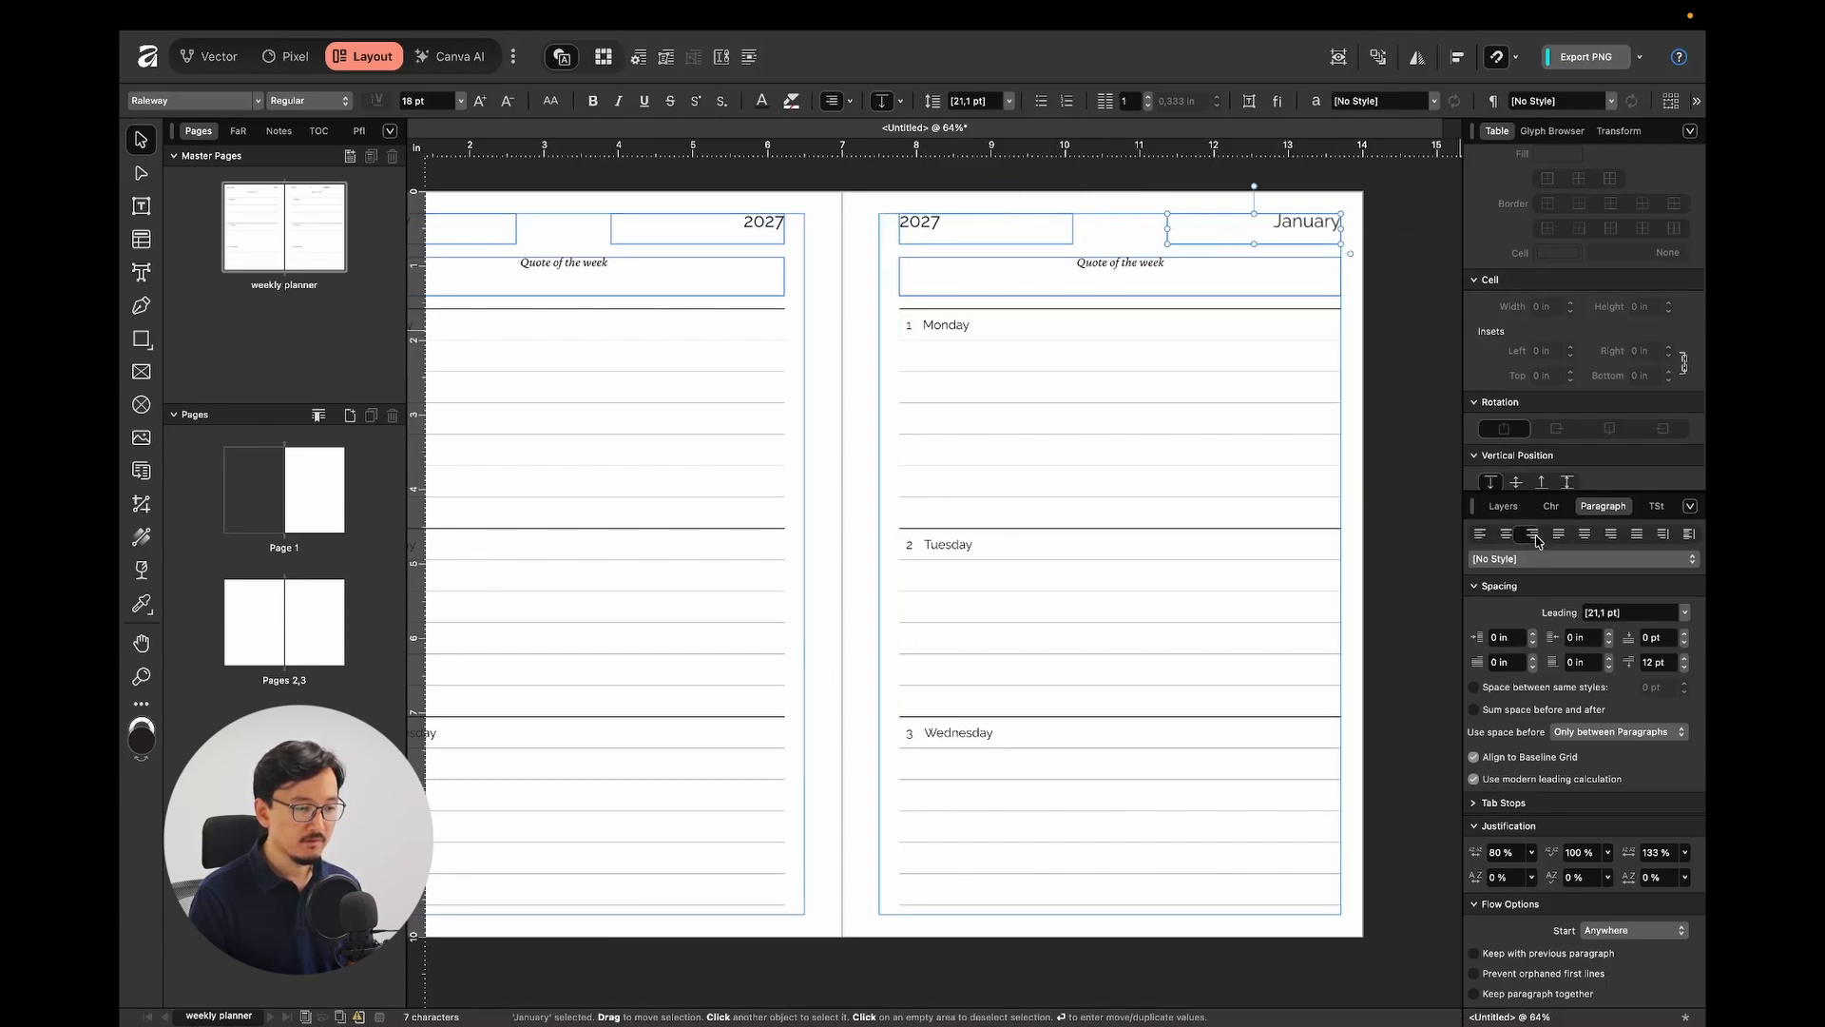
pyautogui.click(1422, 387)
pyautogui.press('w')
# Renumber the three day headings in the right-hand page's table as 4, 5 and 6.
pyautogui.hscroll(-2, 1159, 384)
pyautogui.scroll(-1, 1159, 384)
pyautogui.hscroll(-1, 1159, 385)
pyautogui.scroll(-1, 1159, 384)
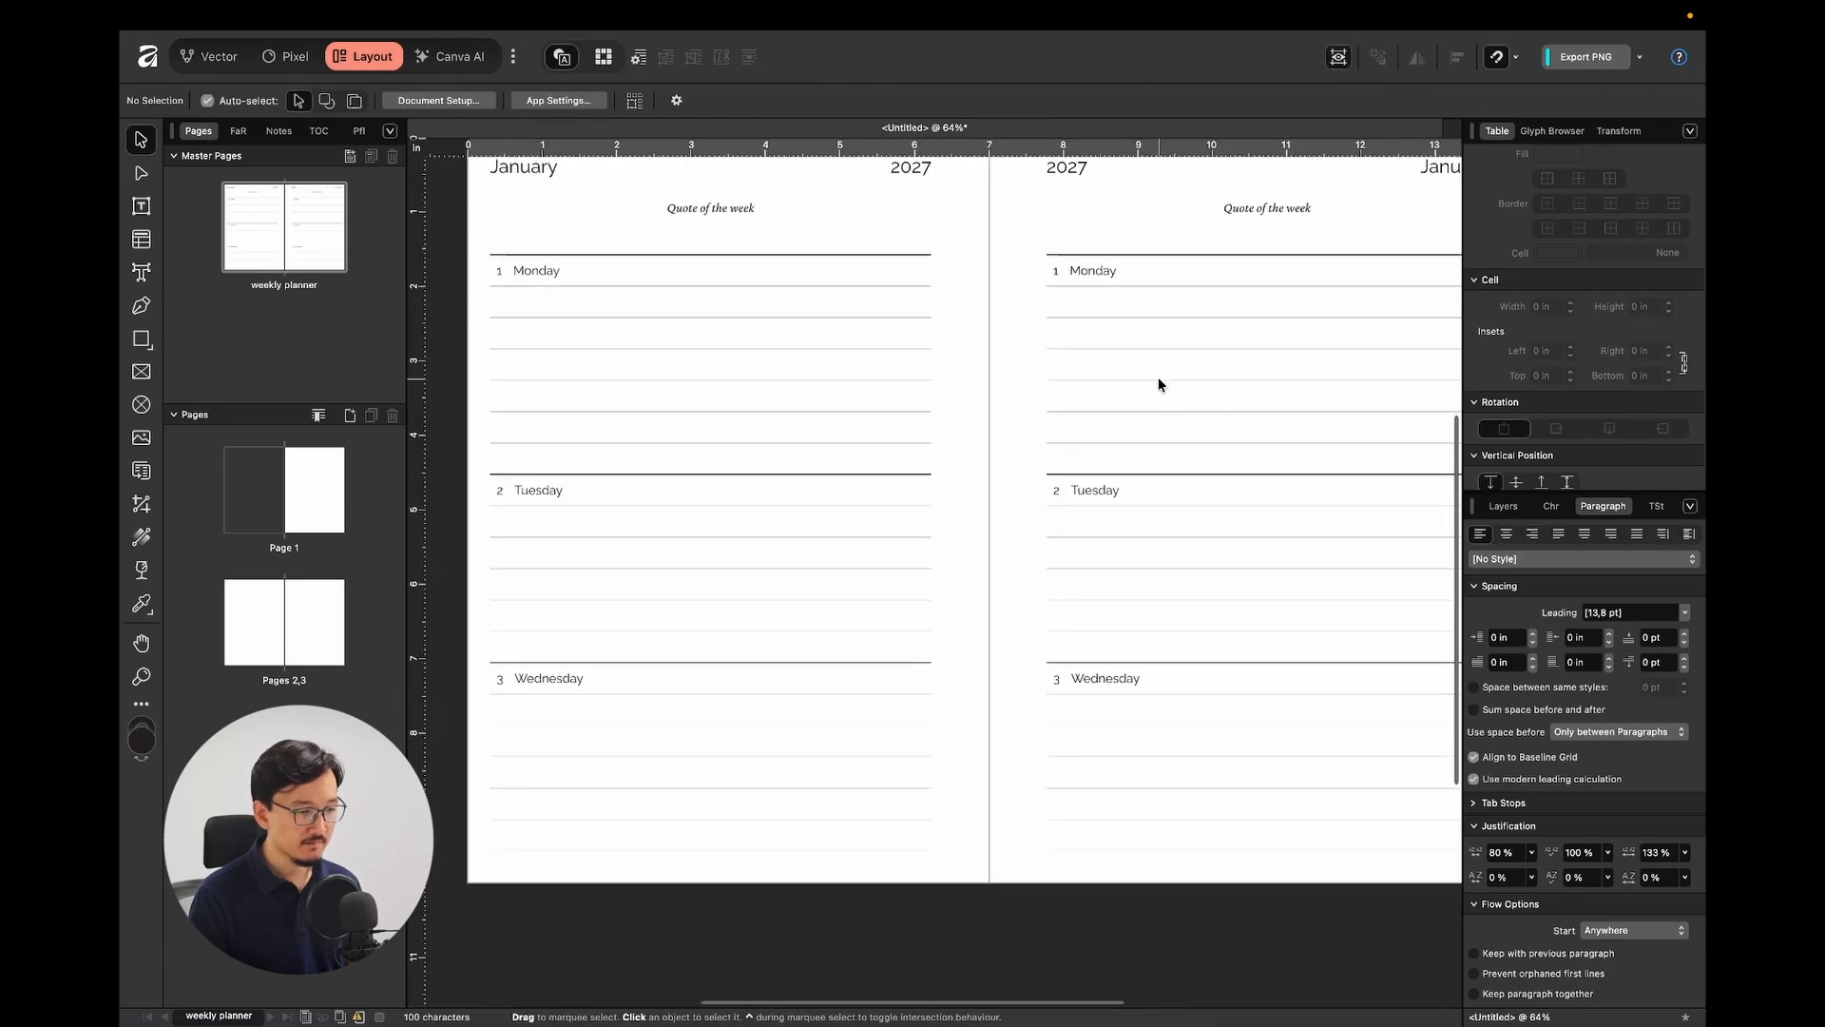
pyautogui.click(1061, 267)
pyautogui.click(1061, 273)
pyautogui.press('BackSpace')
pyautogui.write('4')
pyautogui.click(1059, 493)
pyautogui.press('BackSpace')
pyautogui.write('5')
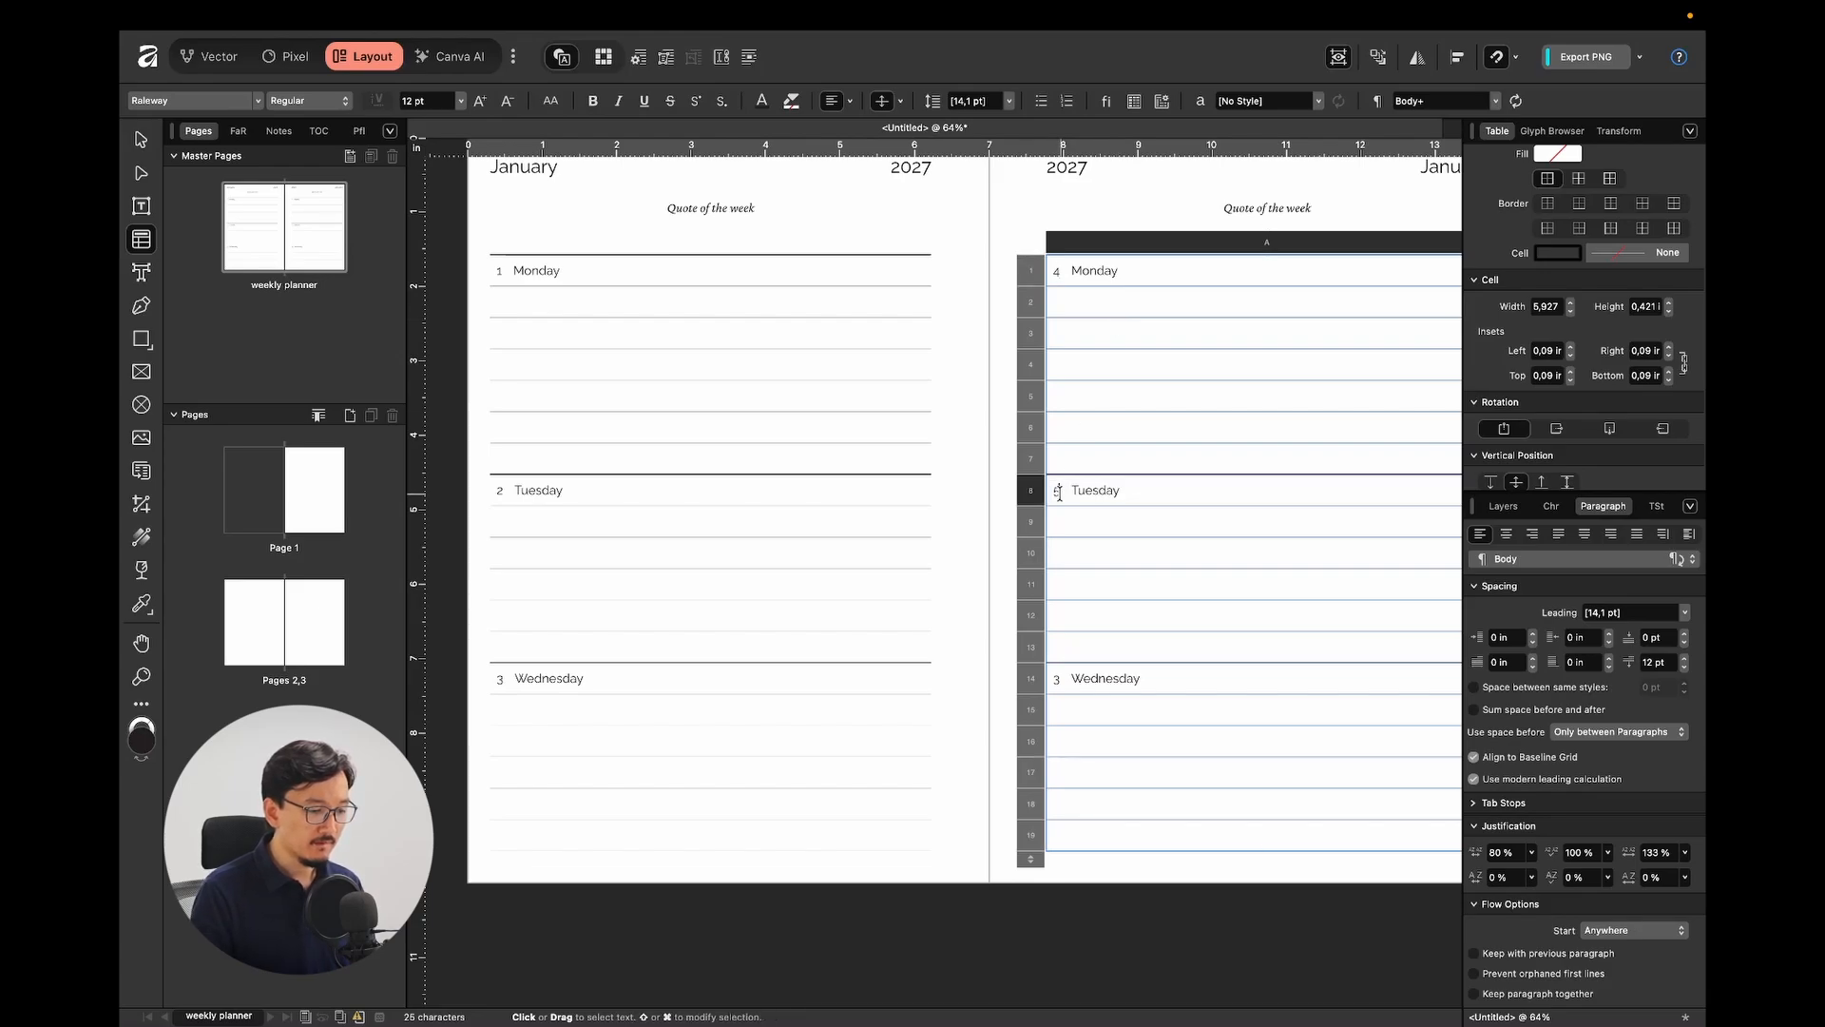
pyautogui.click(1070, 680)
pyautogui.press('BackSpace')
pyautogui.write('6')
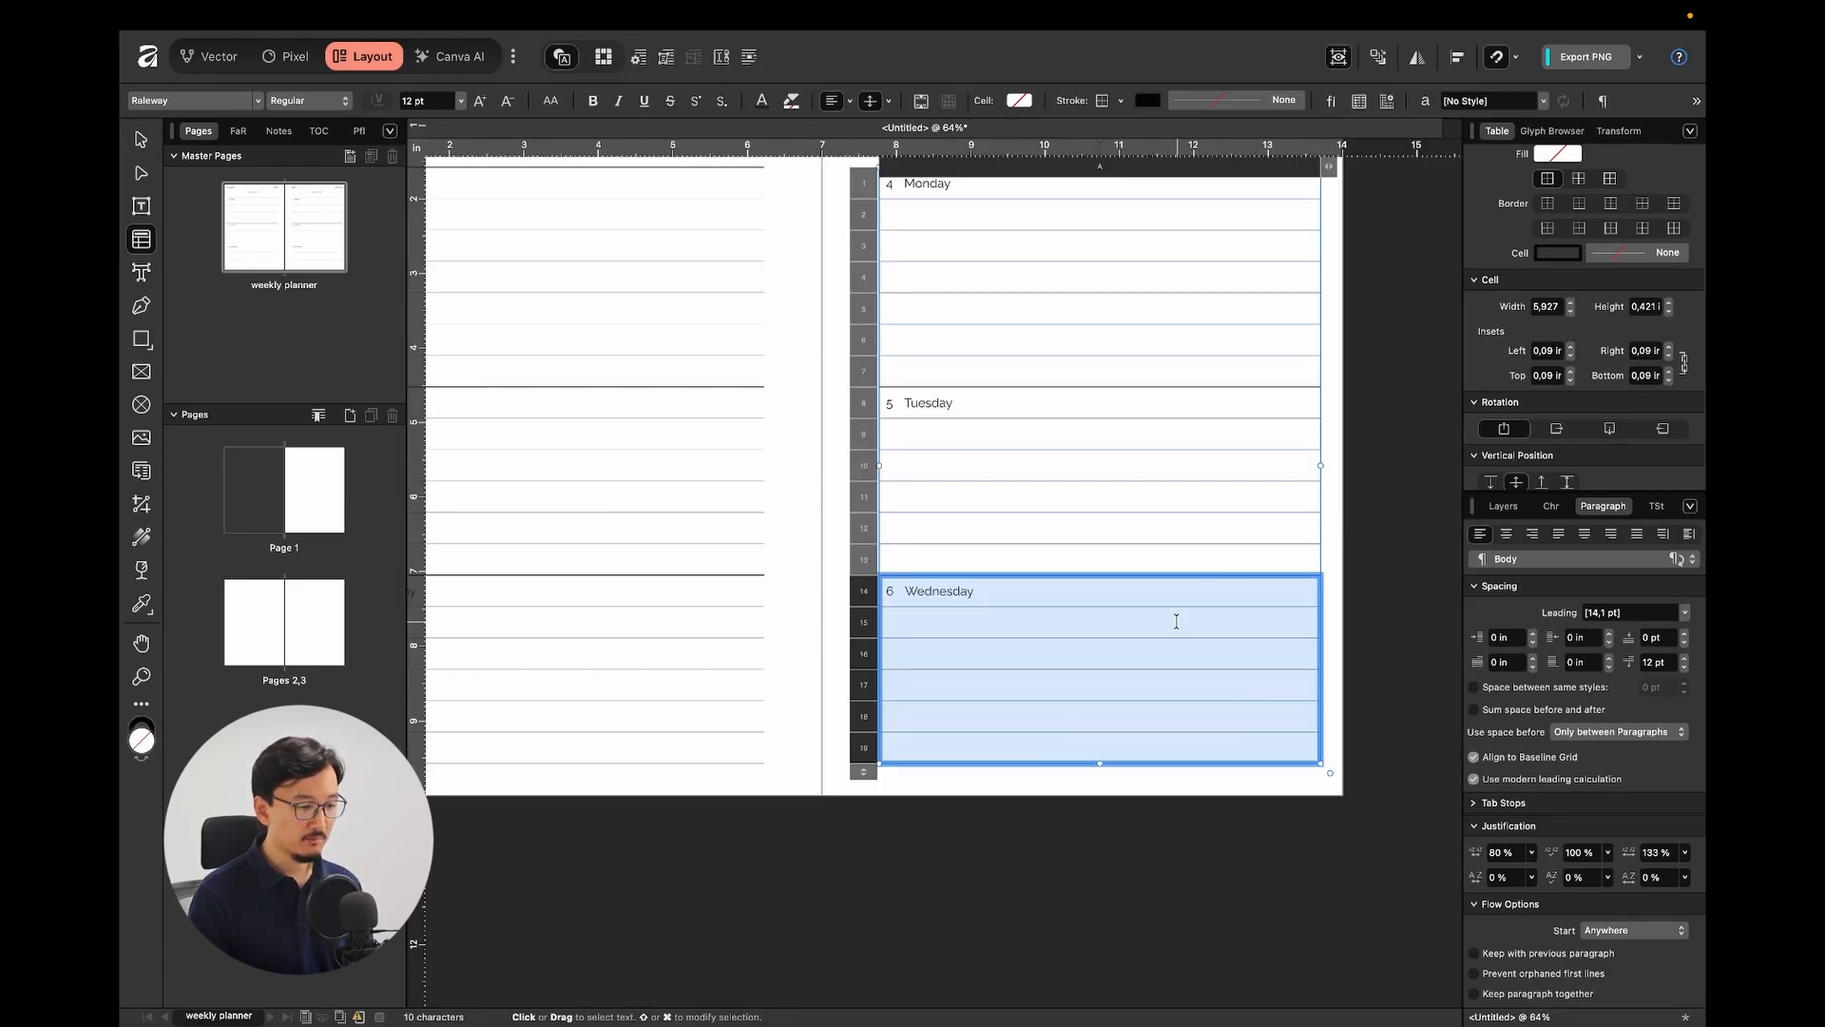
pyautogui.click(1369, 587)
# Replace the right-hand table's Monday, Tuesday and Wednesday labels with Thursday, Friday and Saturday.
pyautogui.scroll(2, 1111, 613)
pyautogui.hscroll(-2, 1111, 612)
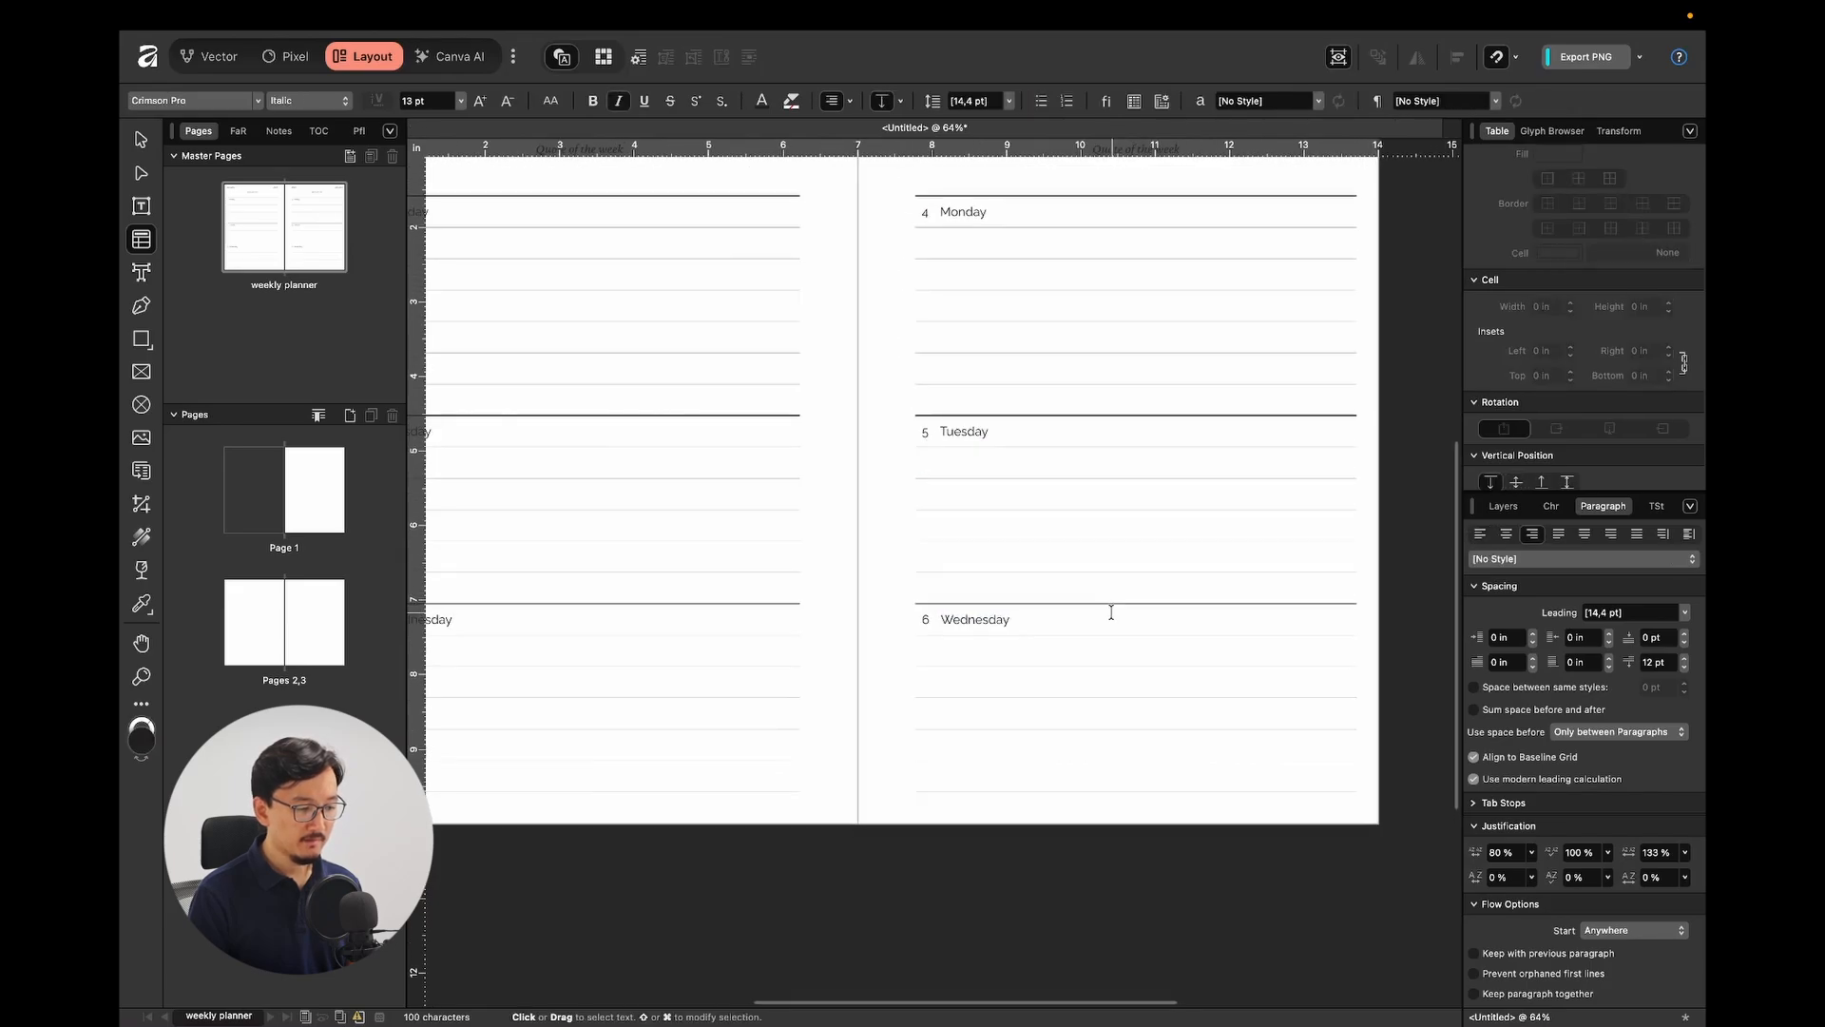
pyautogui.scroll(2, 1259, 646)
pyautogui.hscroll(-2, 1259, 646)
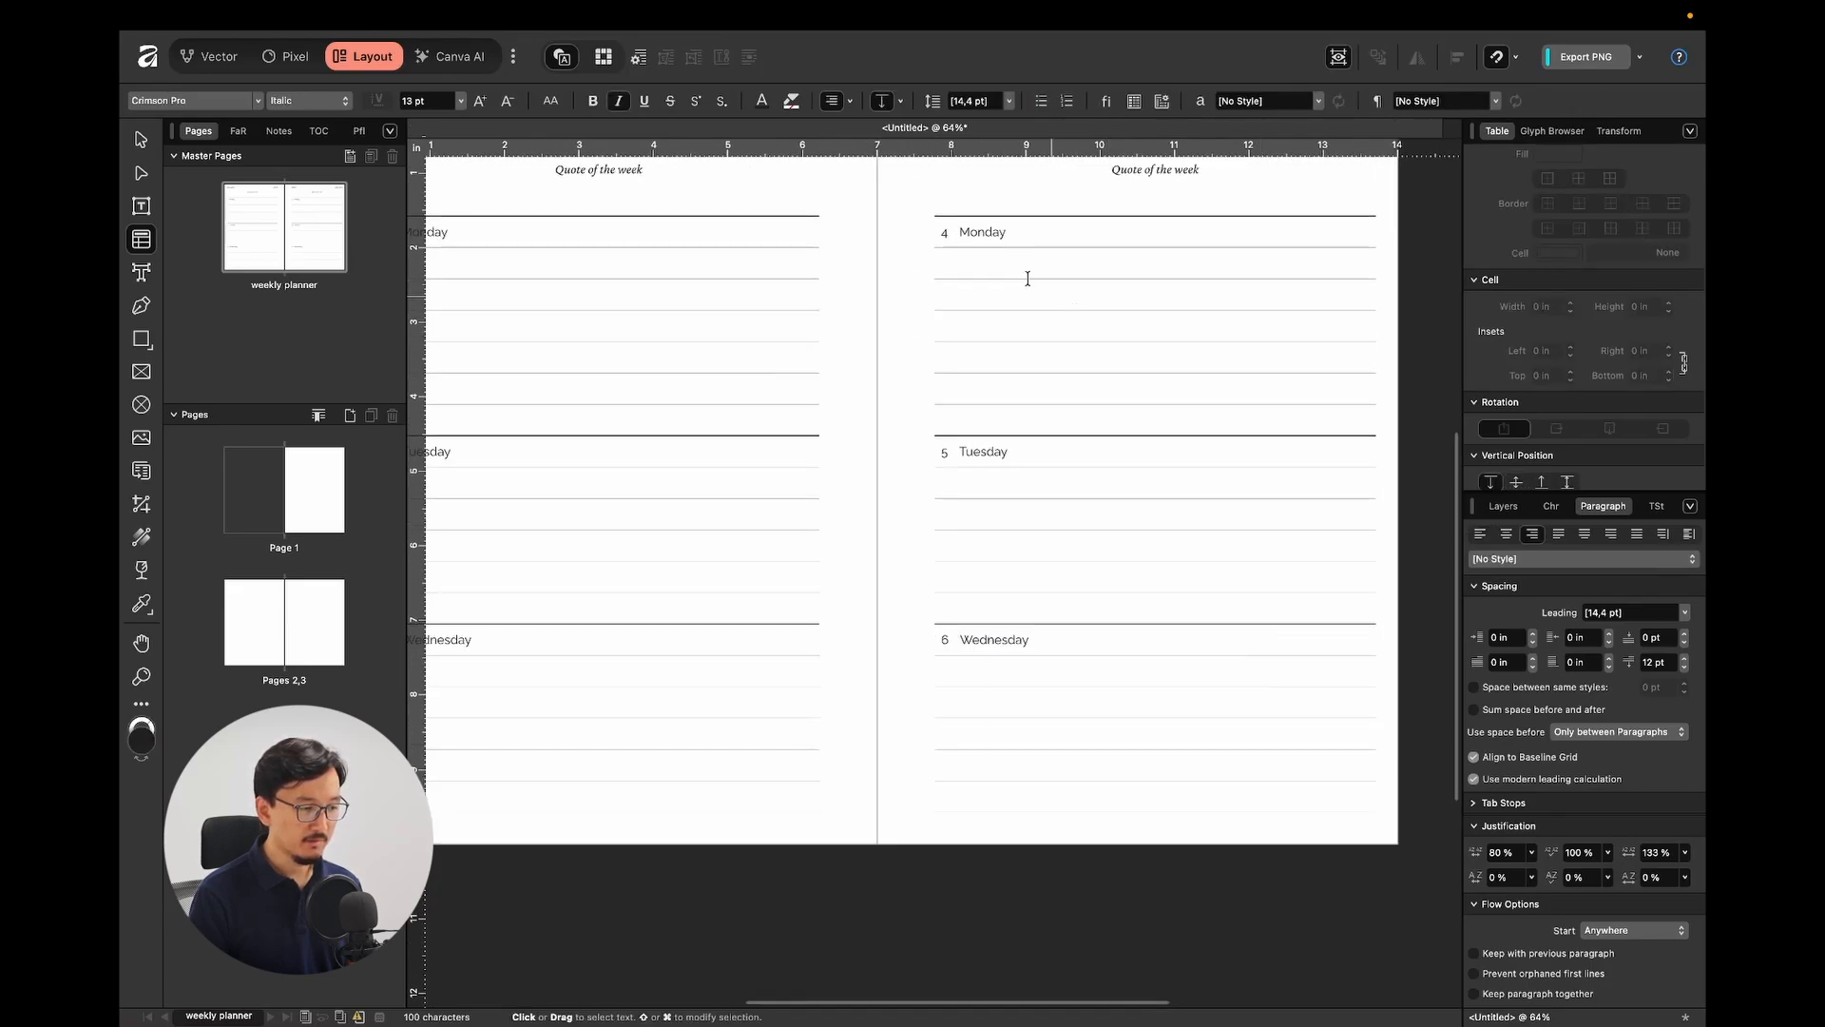
pyautogui.click(976, 243)
pyautogui.doubleClick(980, 230)
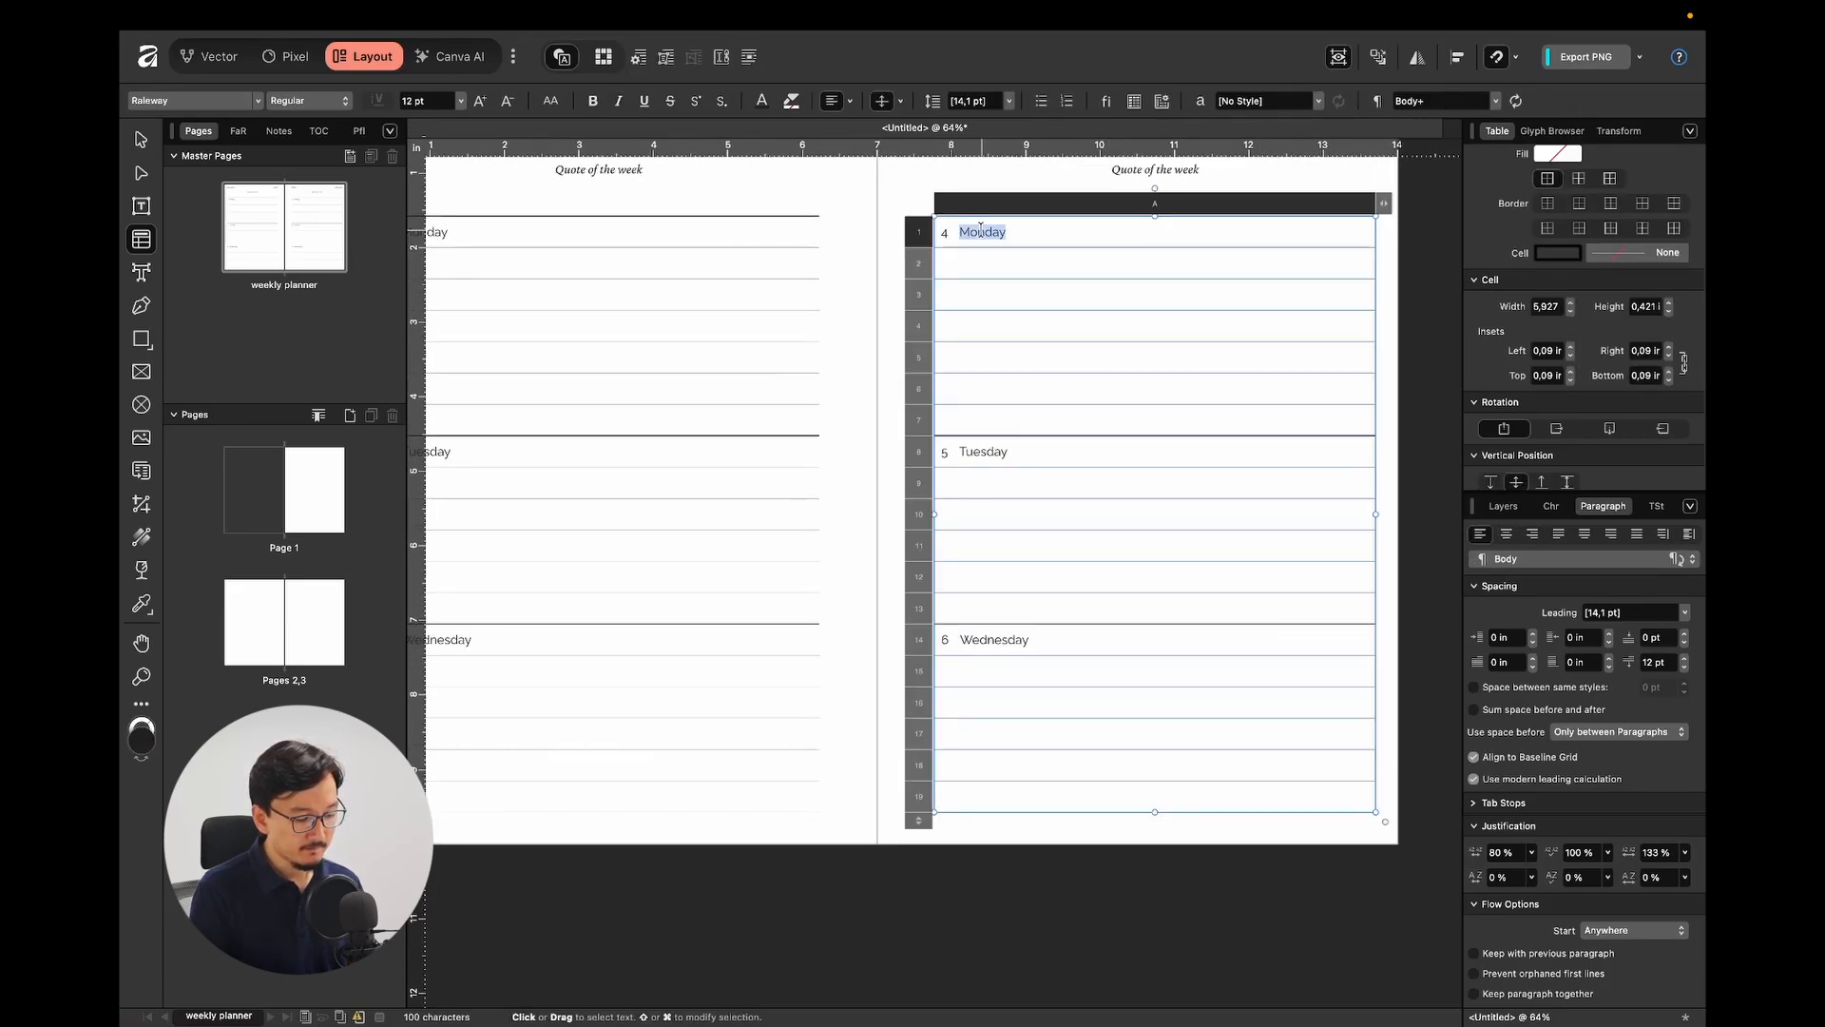
pyautogui.write('TH')
pyautogui.press('Escape')
pyautogui.doubleClick(986, 452)
pyautogui.write('Fri')
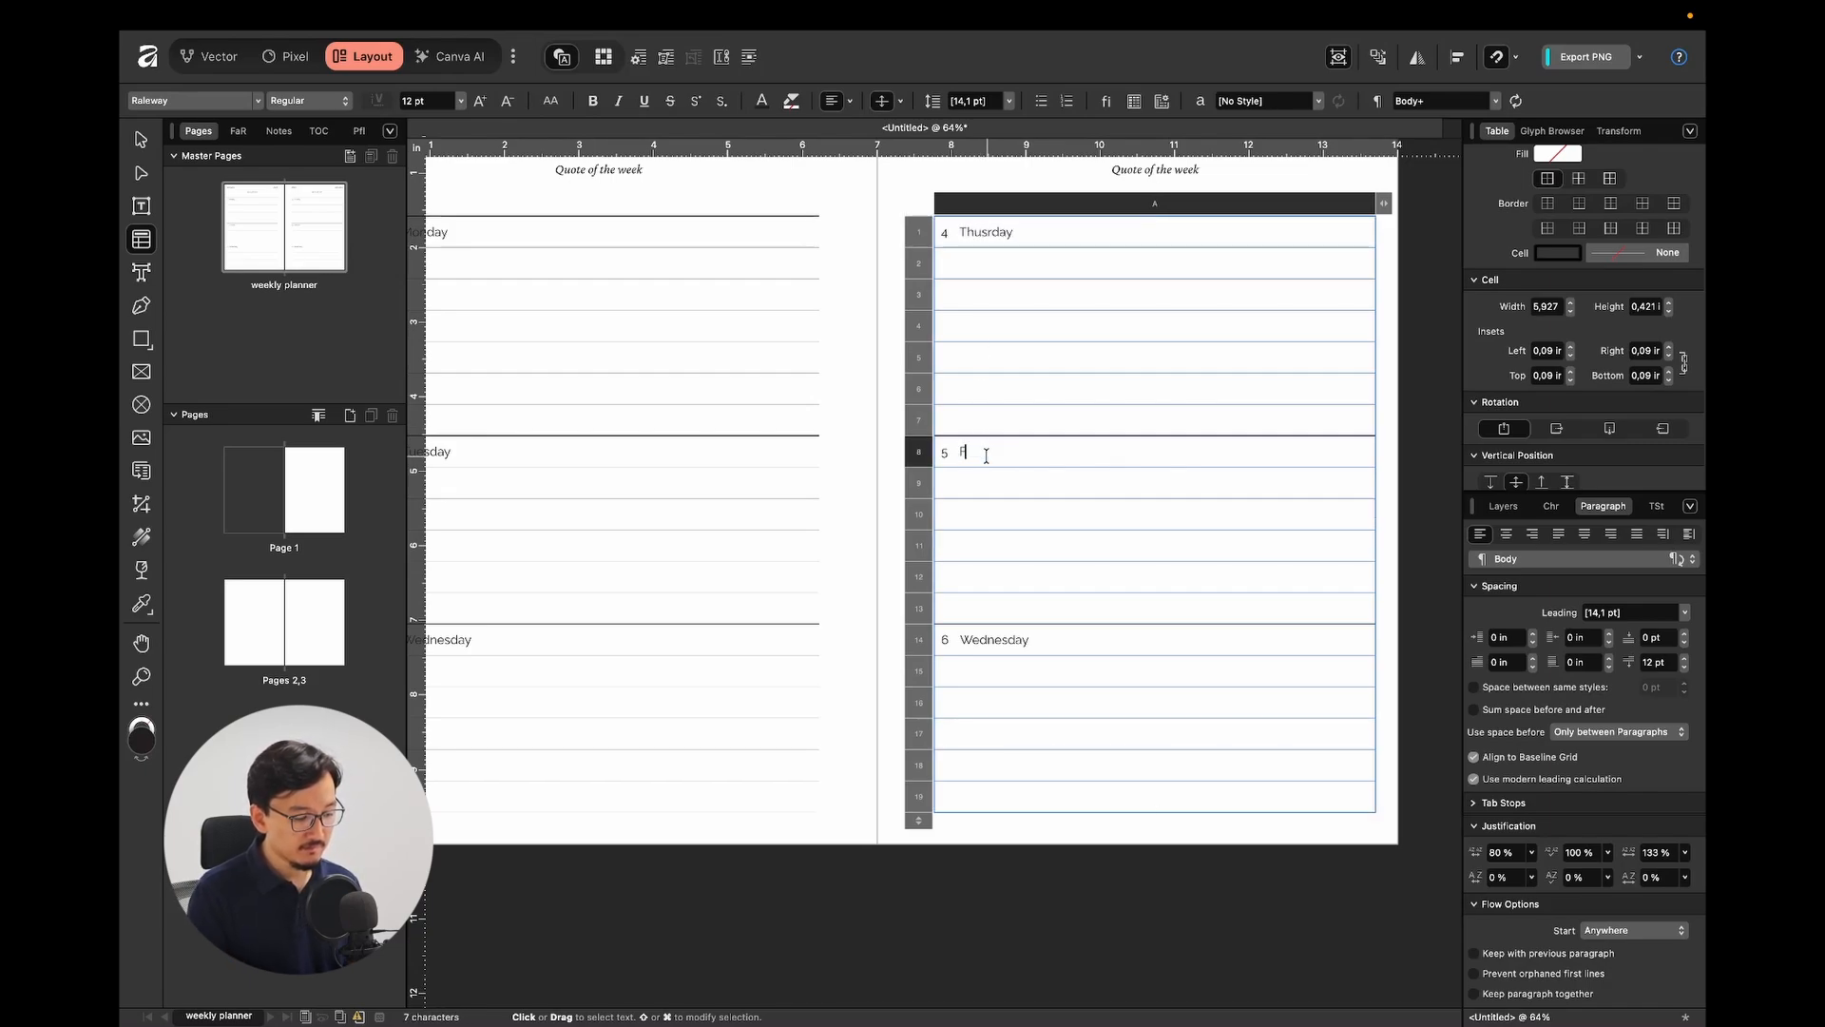
pyautogui.doubleClick(993, 639)
pyautogui.write('Satur')
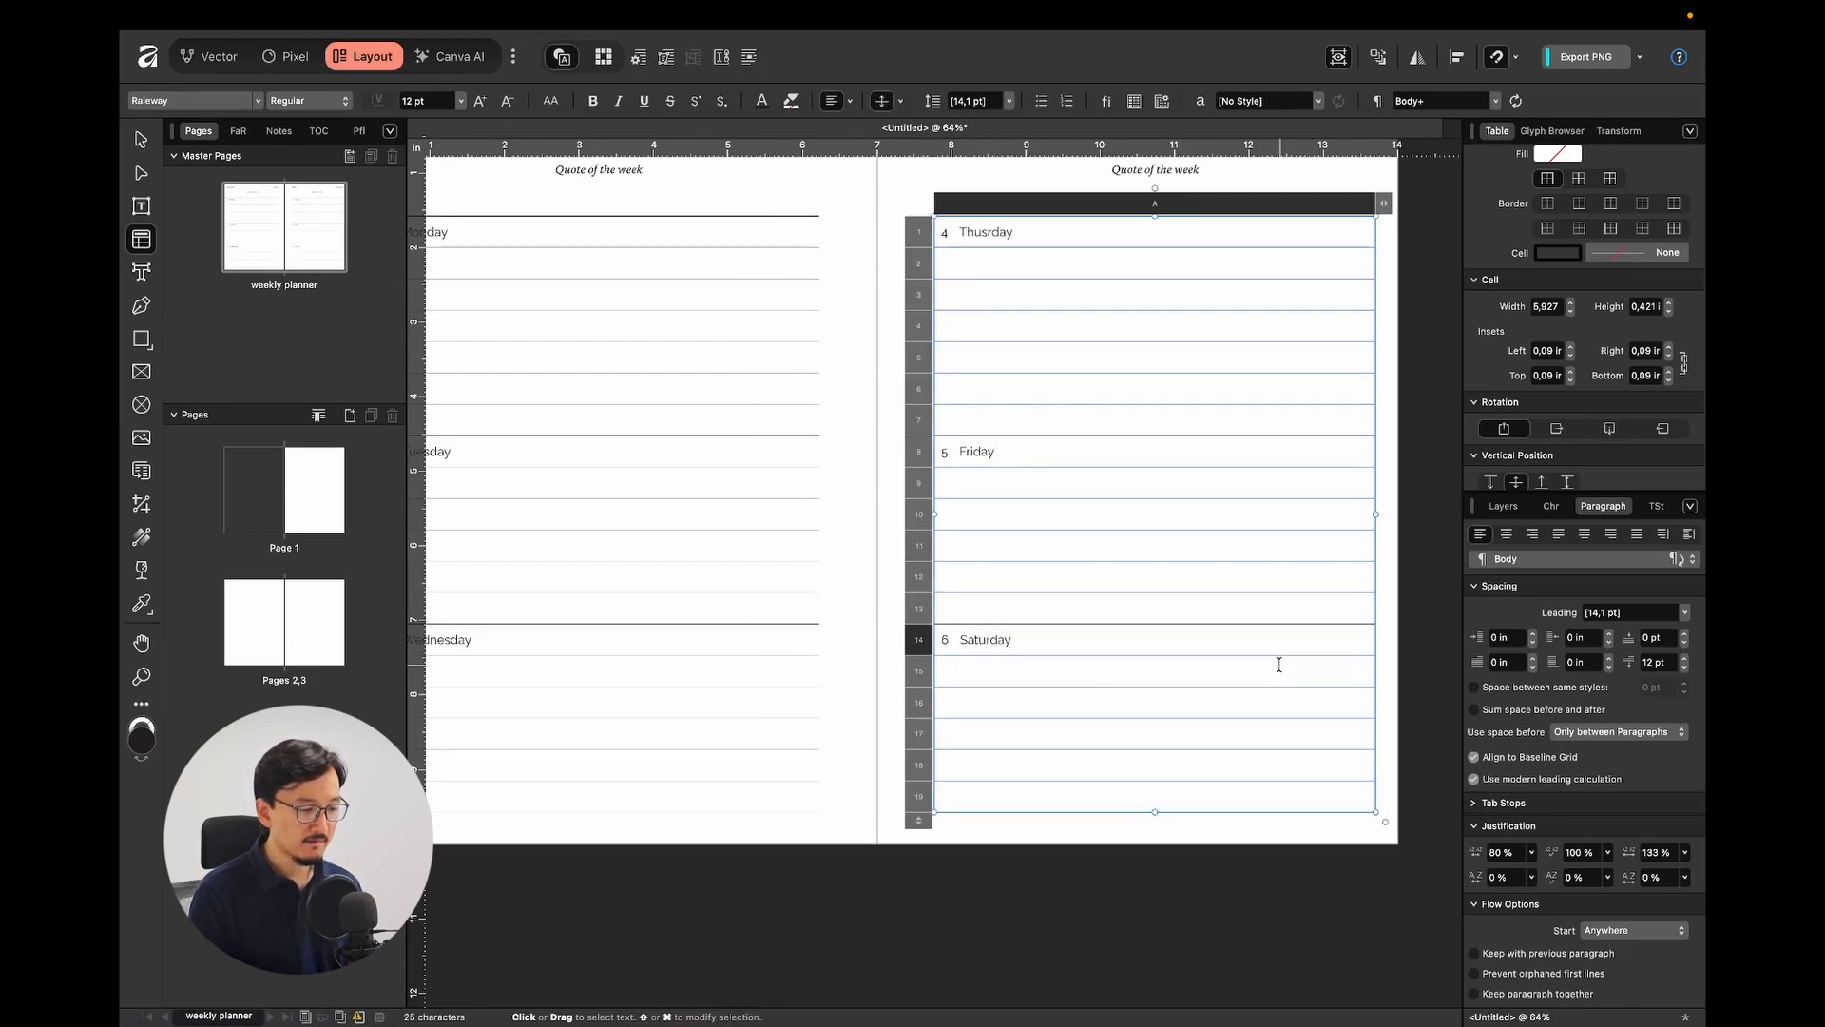
# Check the reference planner spread in the browser, and correct the spelling of "Thursday" in the right-hand table.
pyautogui.hotkey('ctrl', 'Right')
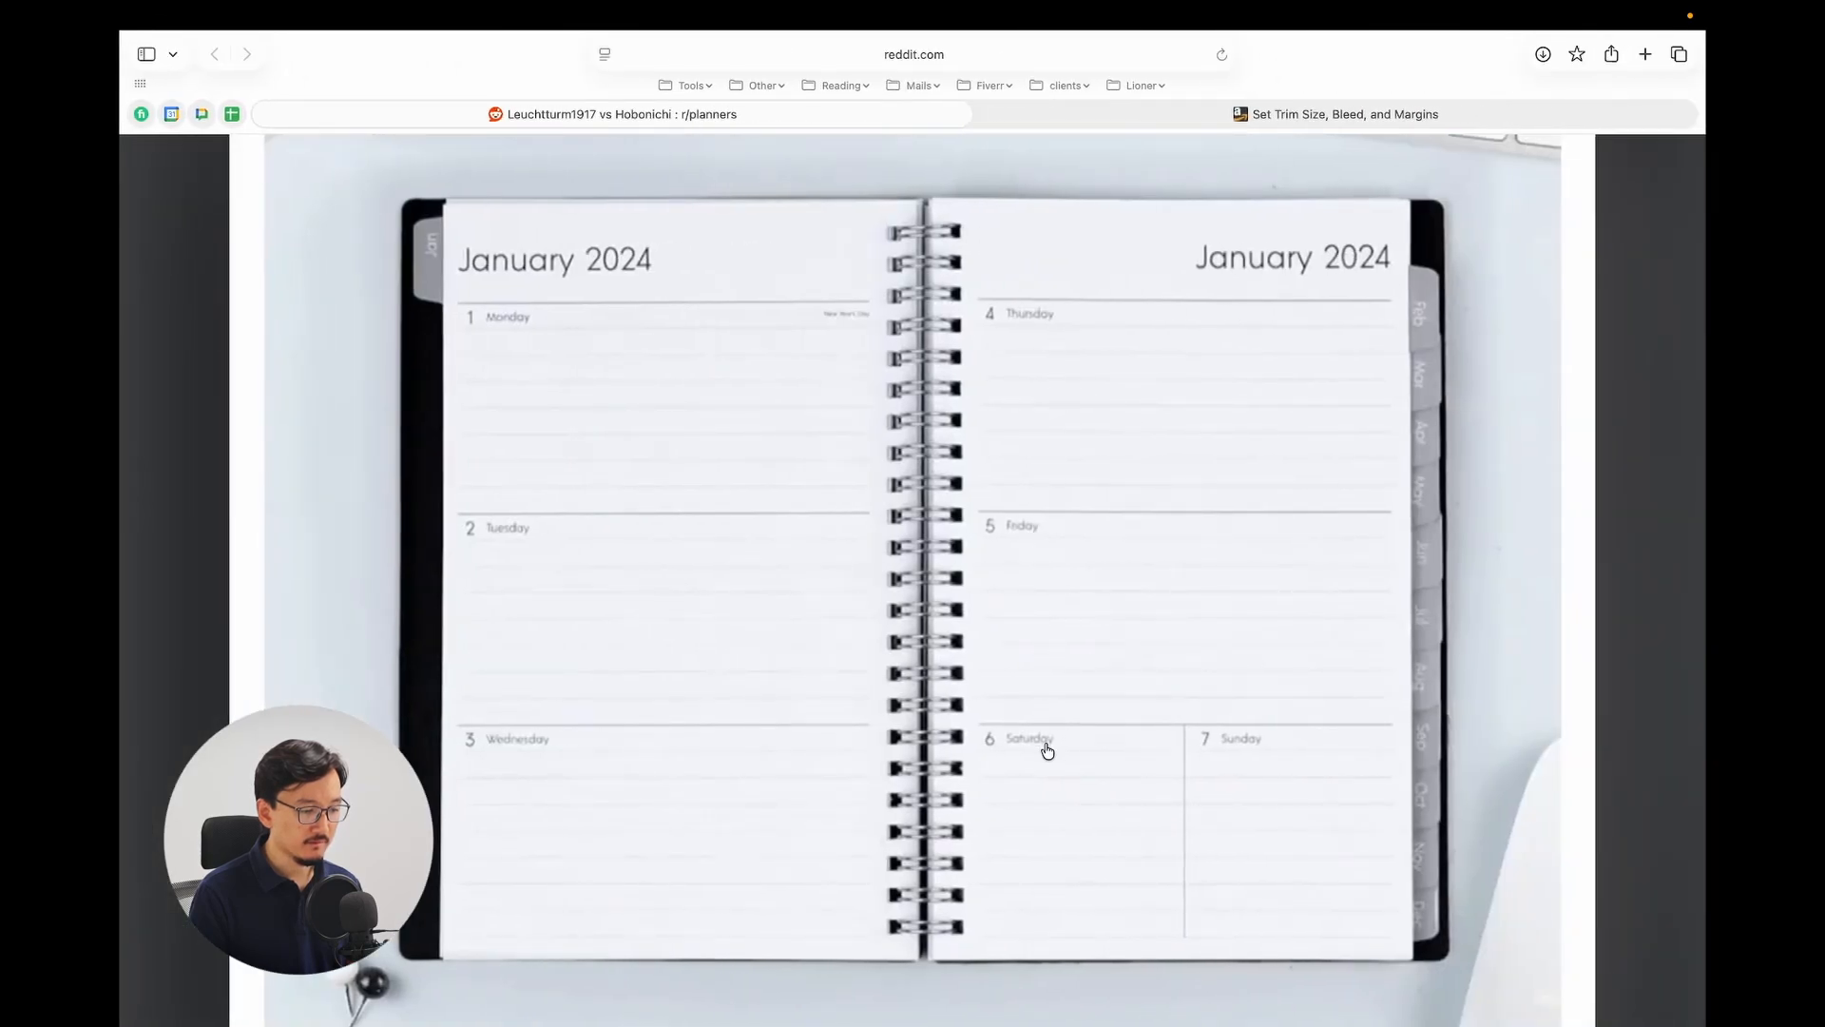
pyautogui.hotkey('ctrl', 'Left')
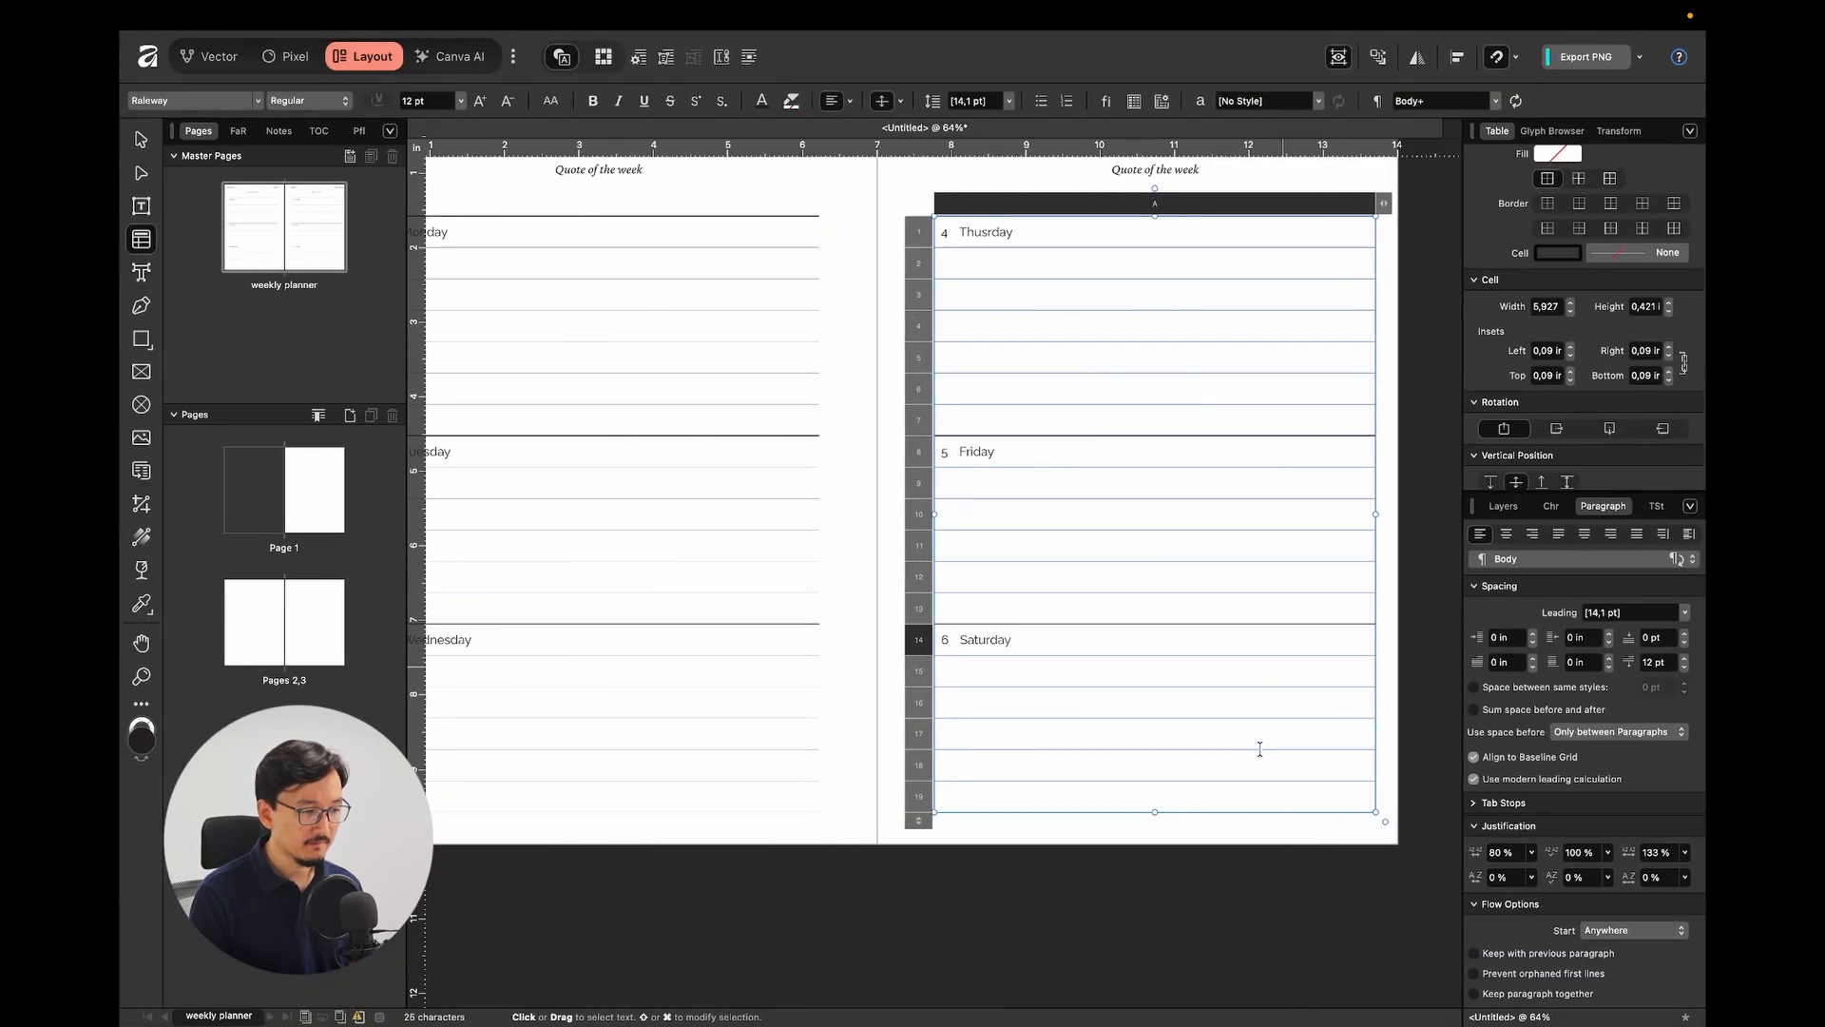
pyautogui.click(988, 234)
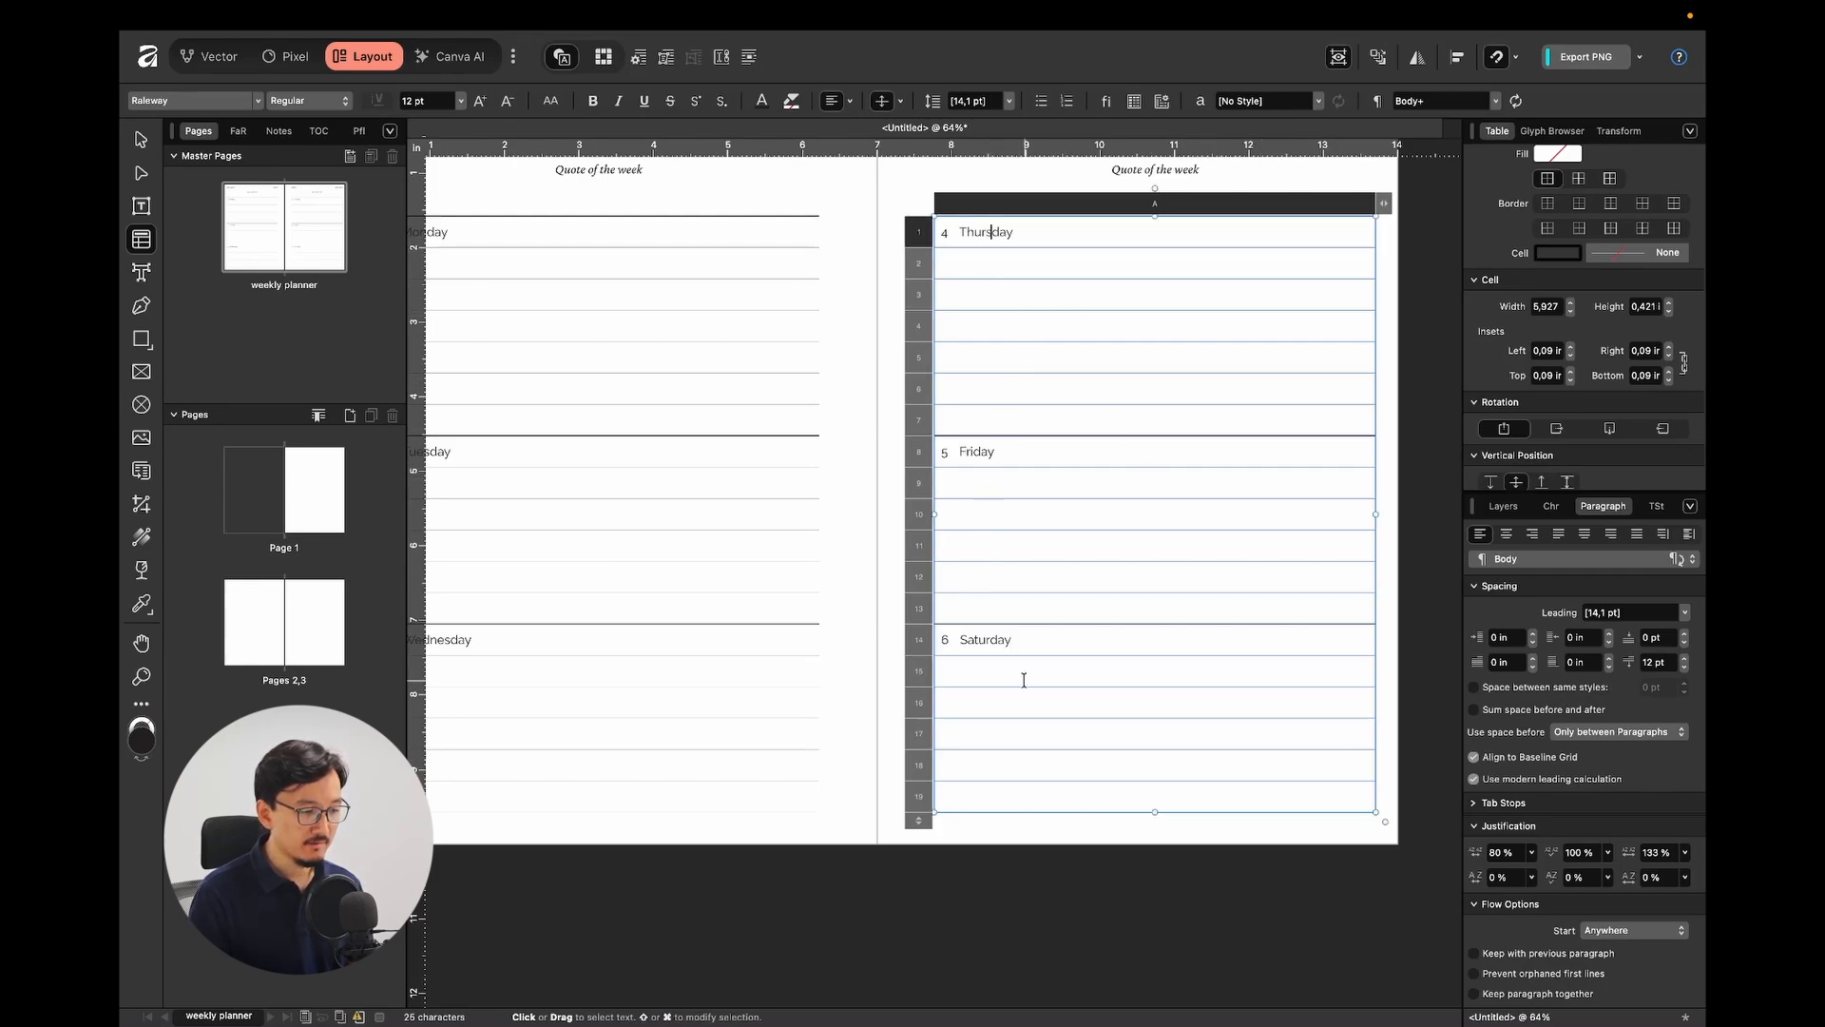
pyautogui.click(1417, 632)
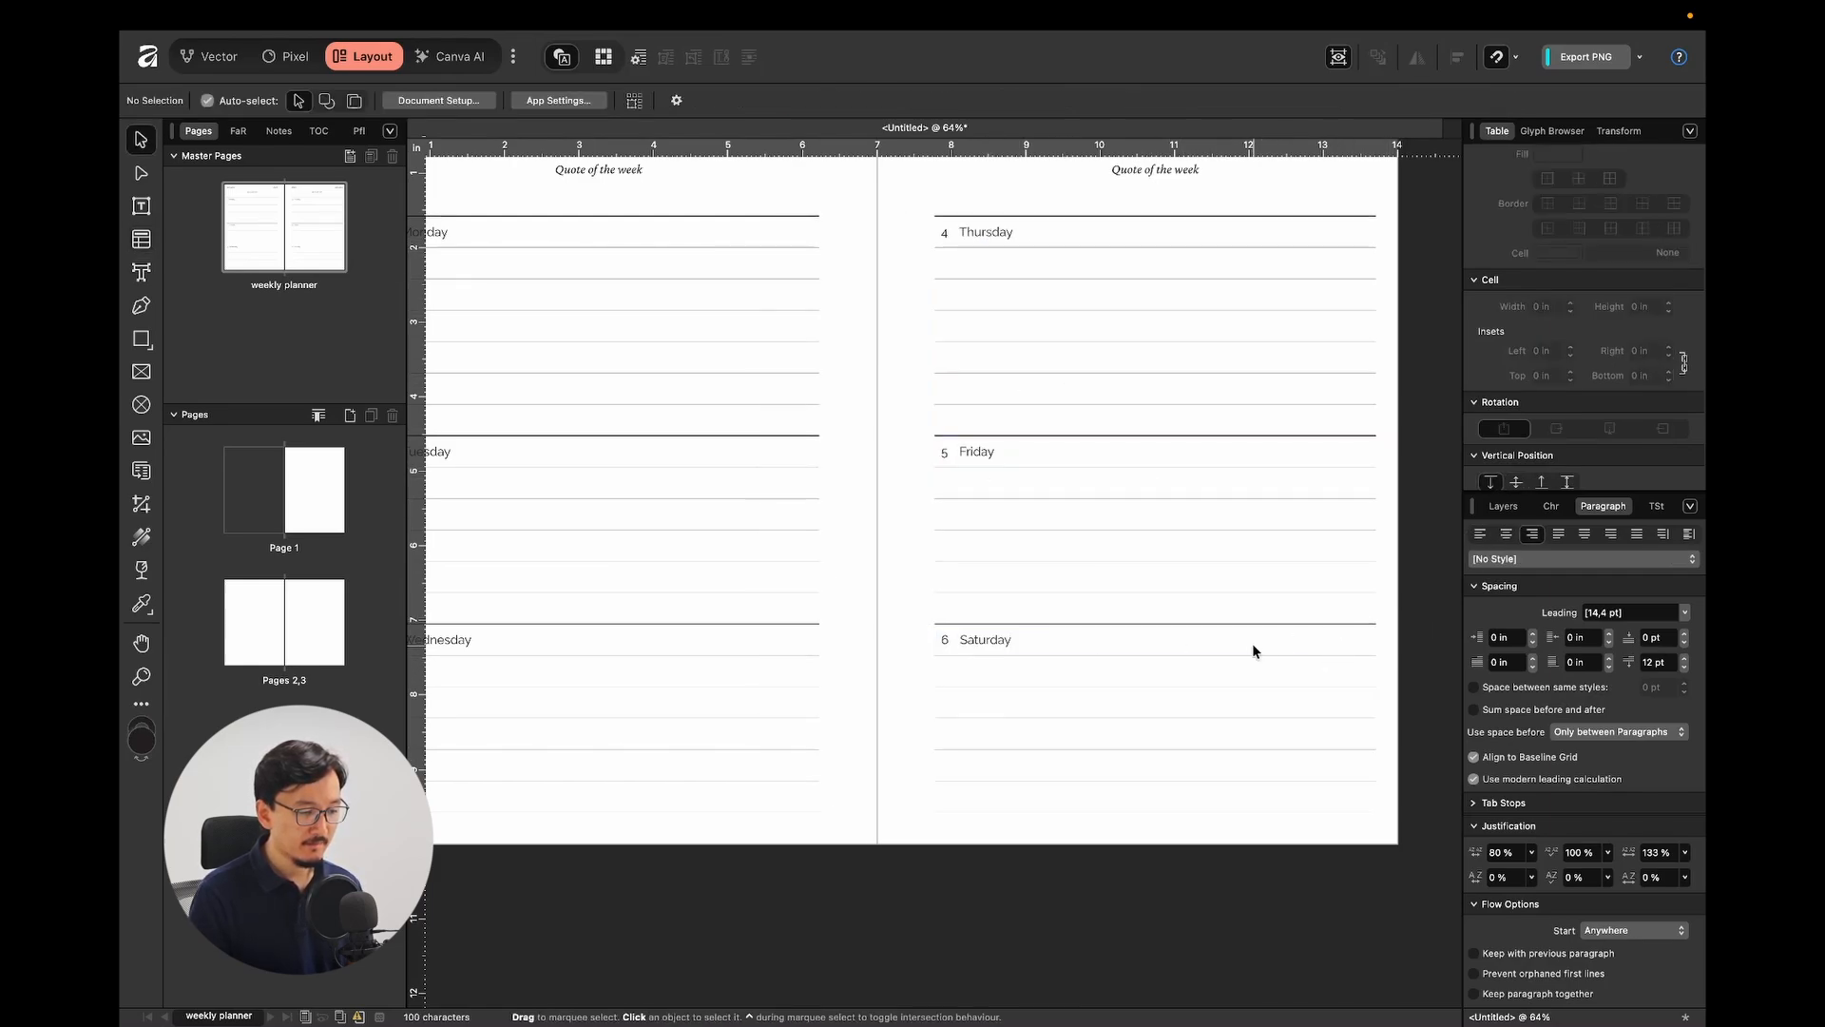
# Add a second column to the right-hand page's table, and shrink the table's width back to the page's original text margins.
pyautogui.scroll(1, 1255, 652)
pyautogui.hscroll(2, 1255, 653)
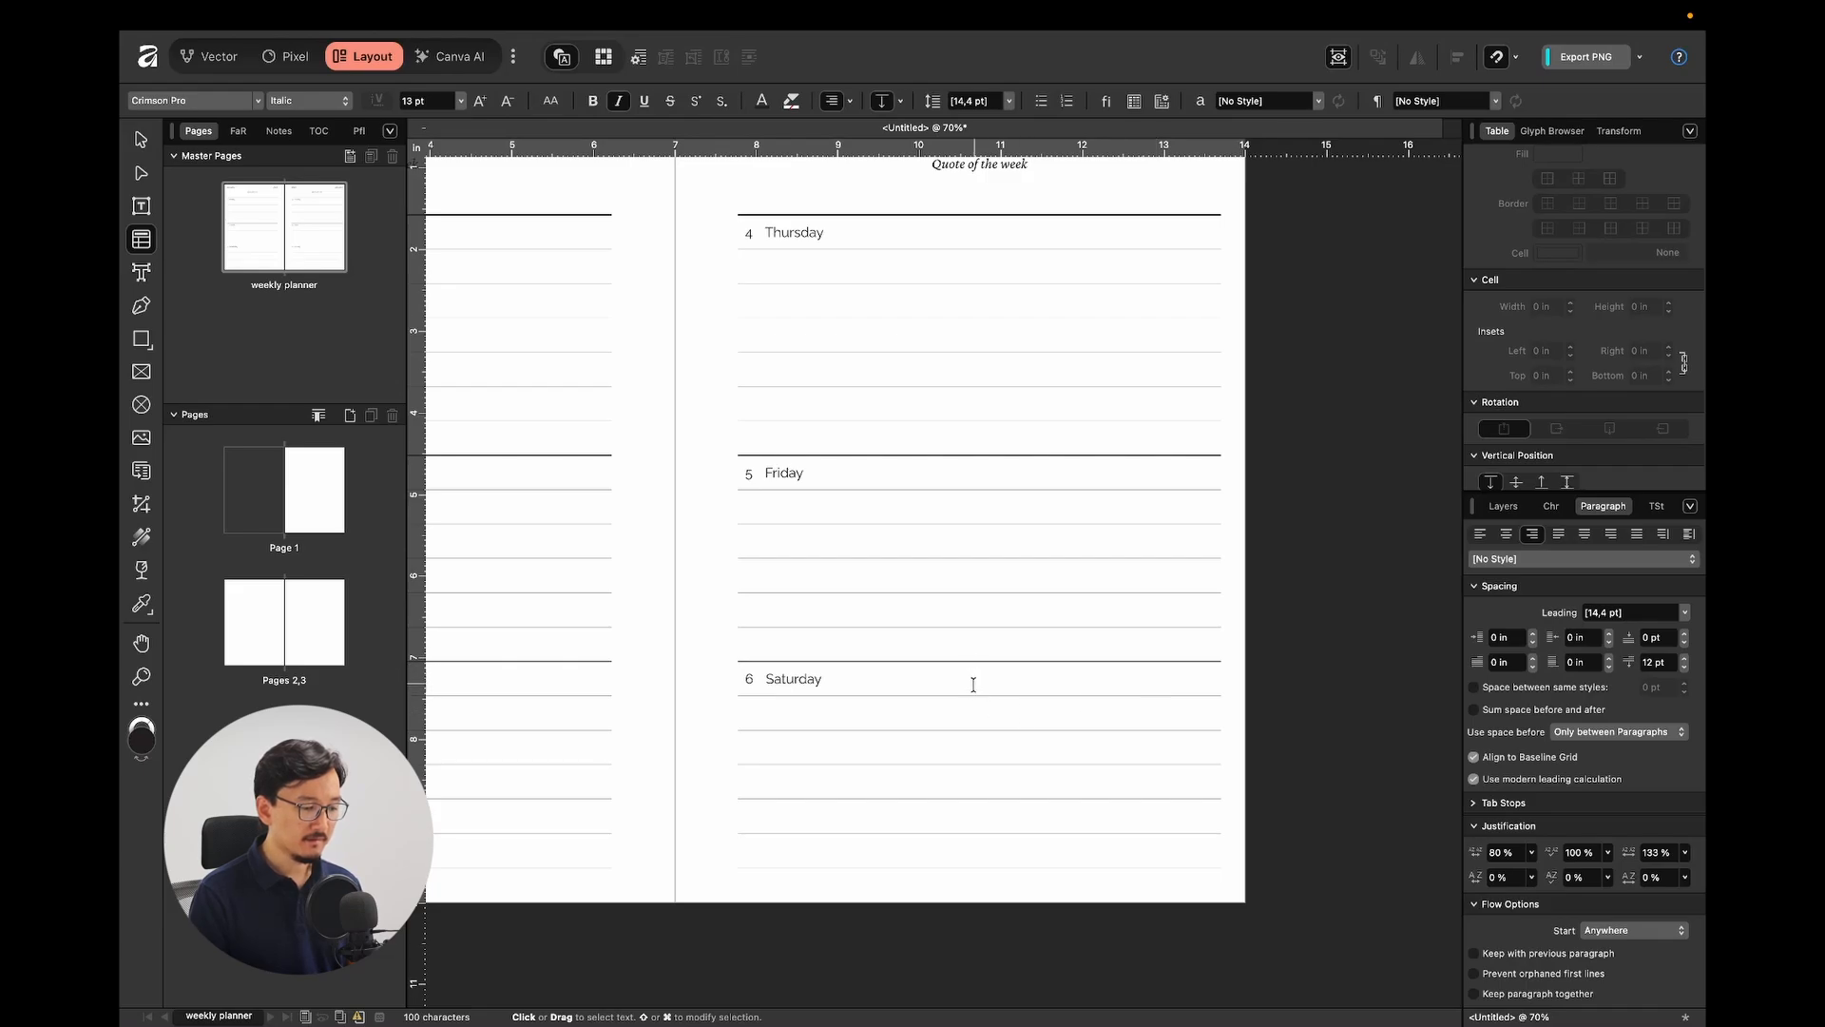
pyautogui.scroll(-3, 986, 744)
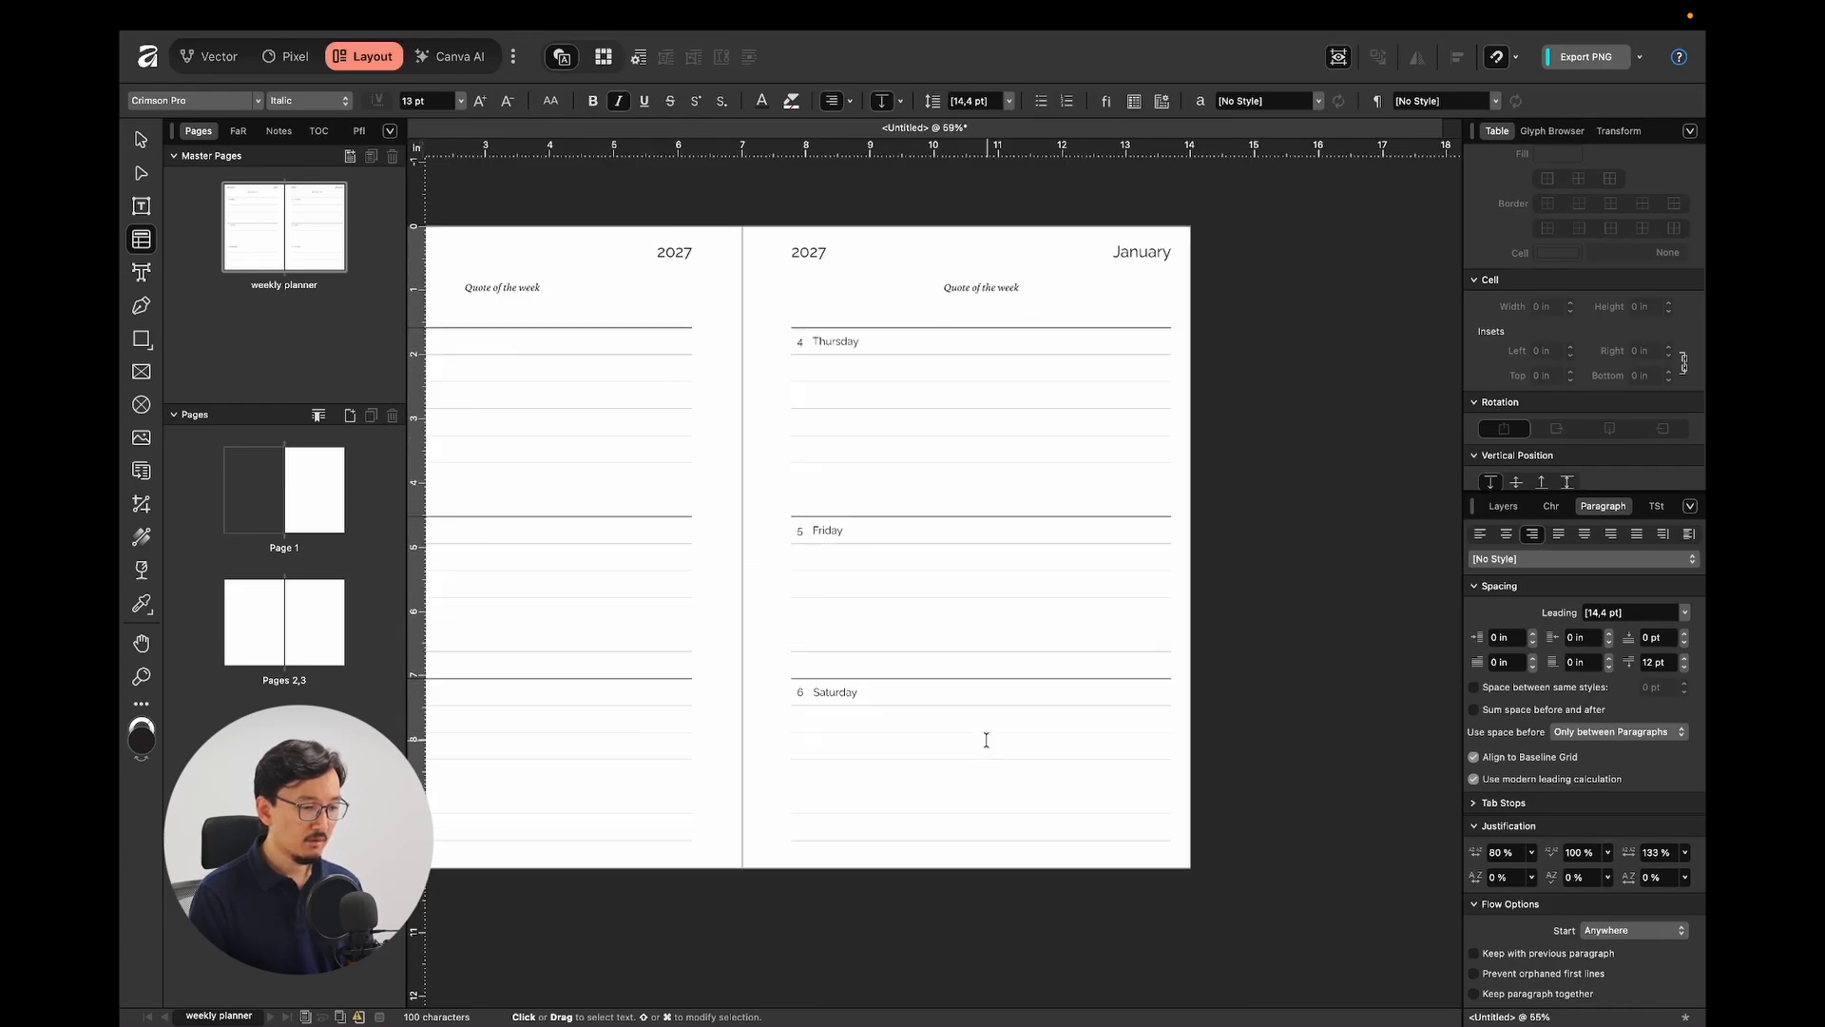
pyautogui.click(1022, 570)
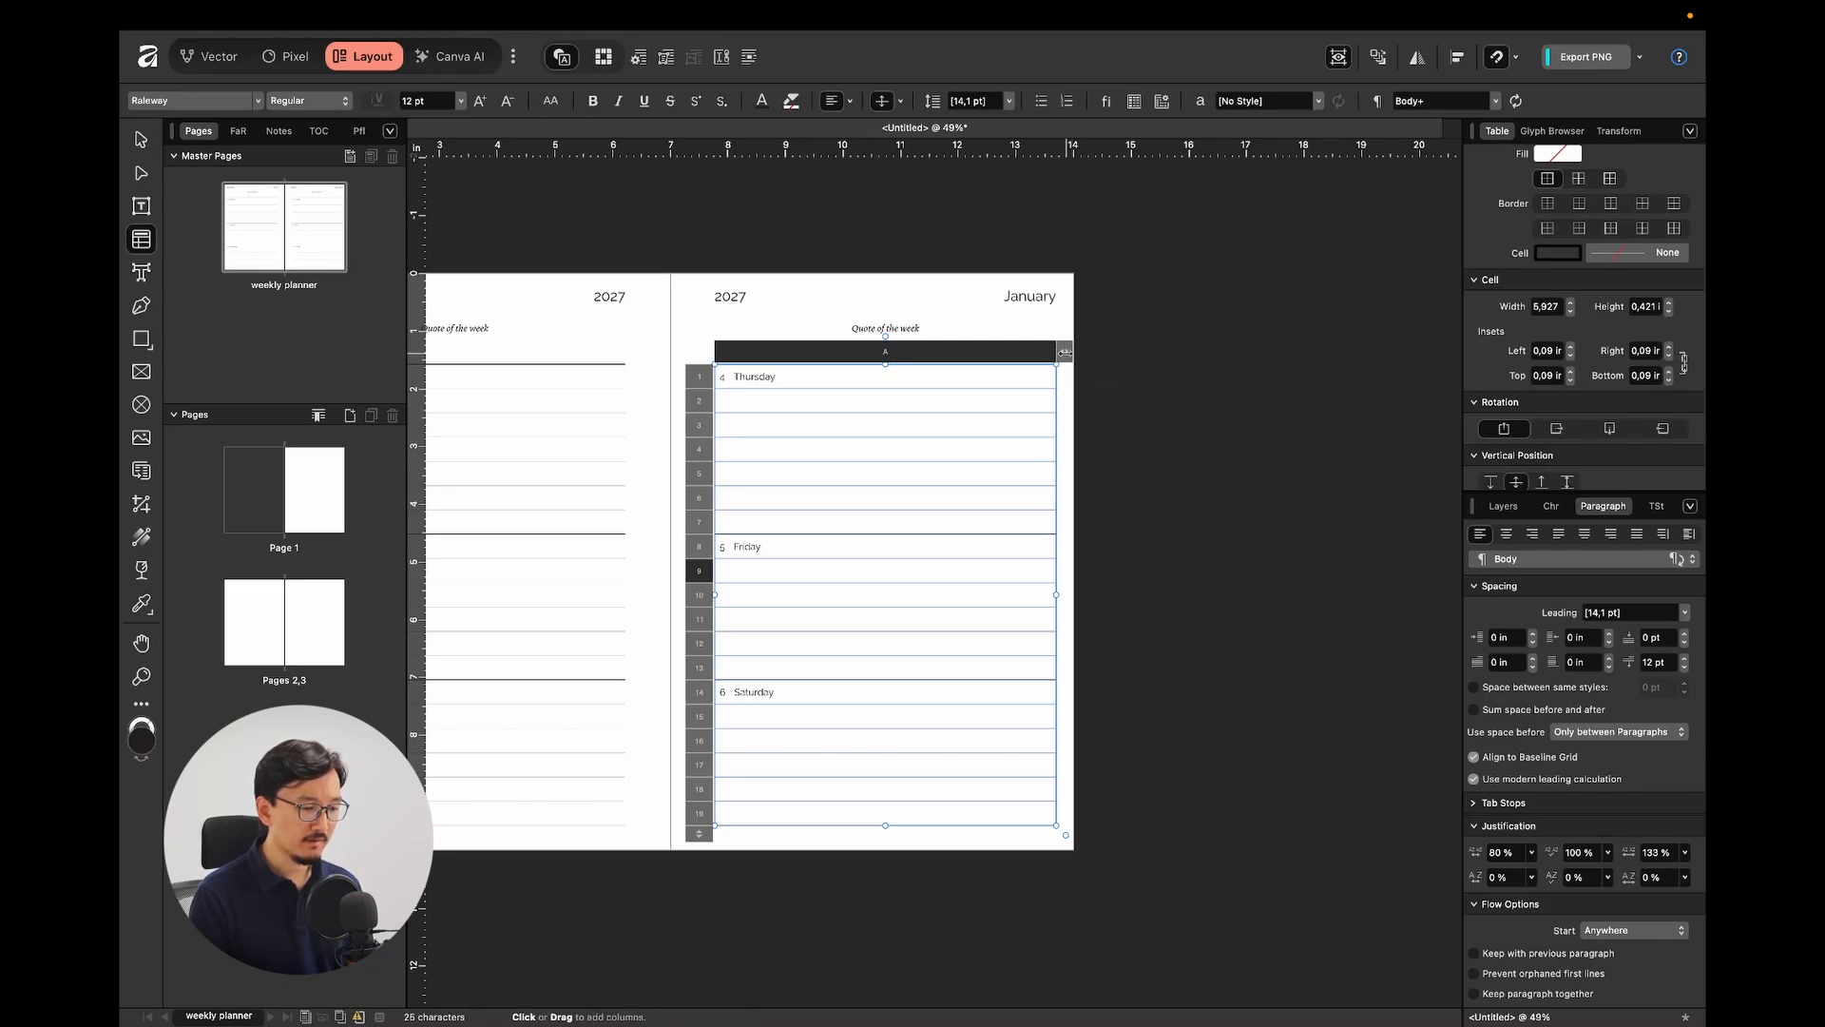
pyautogui.moveTo(1200, 353); pyautogui.dragTo(1393, 355)
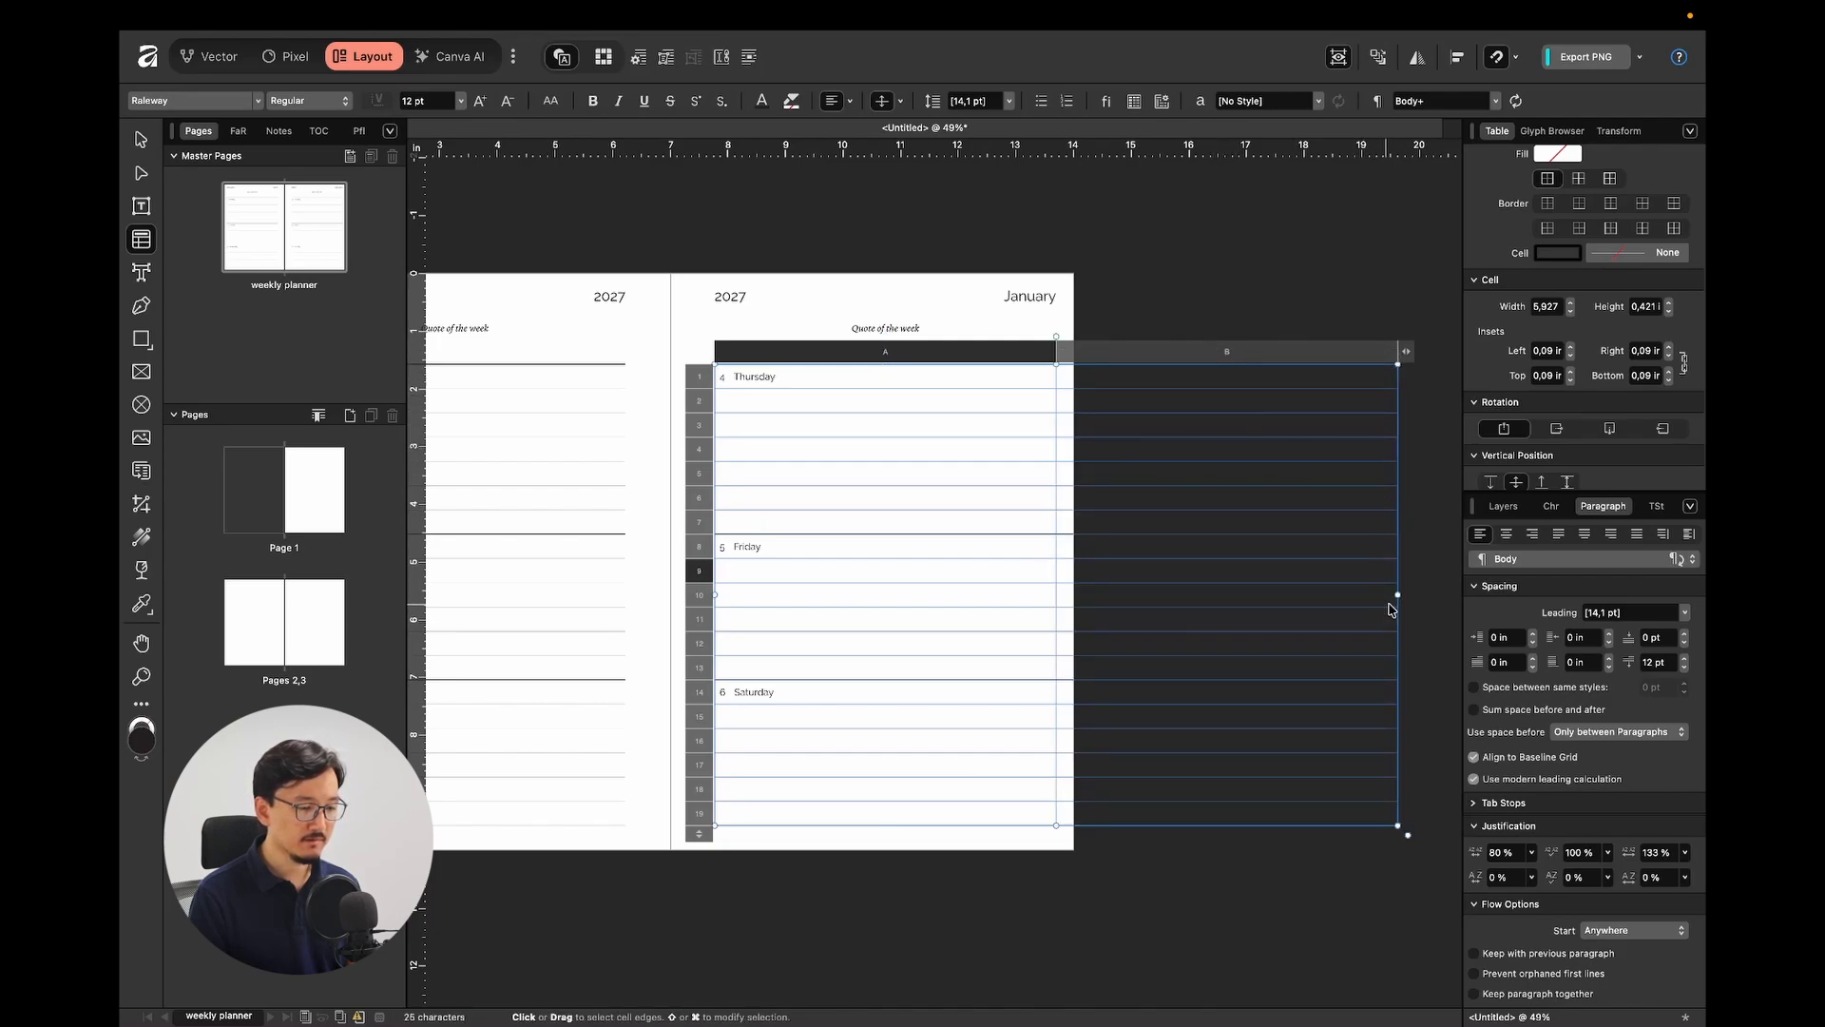
pyautogui.moveTo(1401, 593); pyautogui.dragTo(1056, 592)
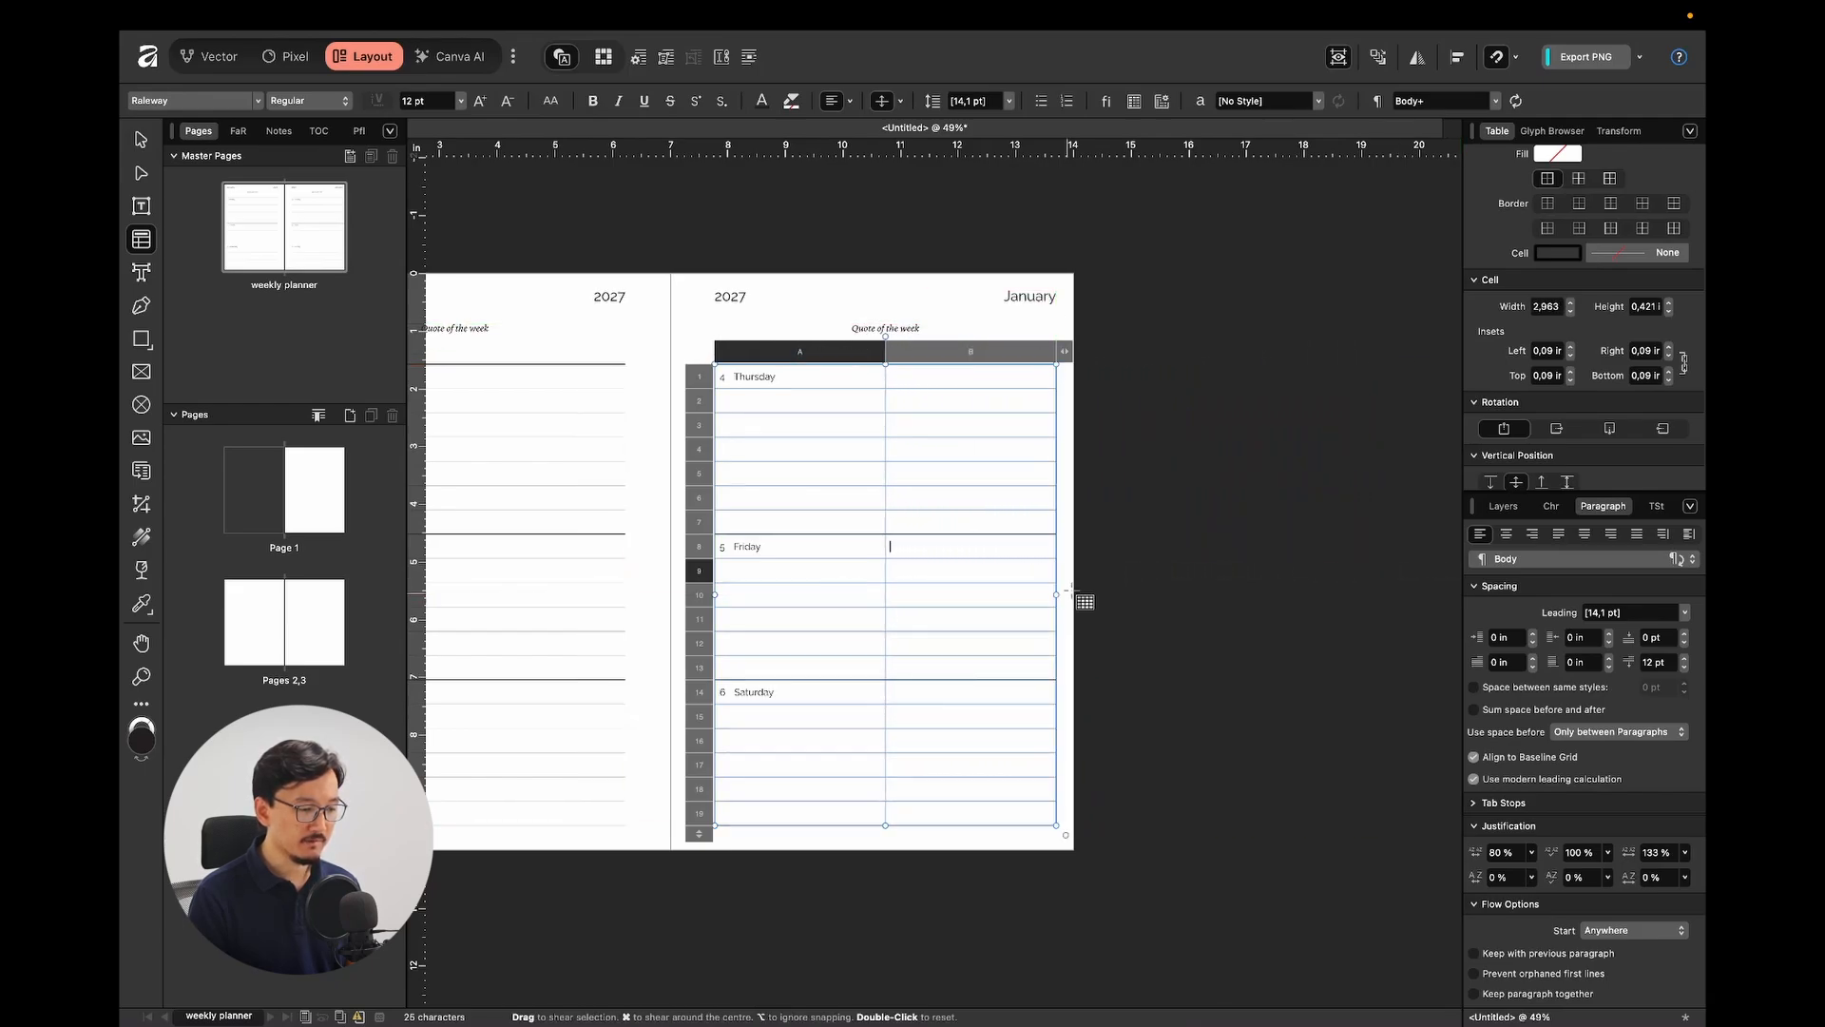
pyautogui.click(1097, 590)
pyautogui.scroll(2, 946, 549)
pyautogui.scroll(2, 946, 548)
pyautogui.scroll(-1, 946, 548)
pyautogui.hscroll(-4, 908, 376)
pyautogui.scroll(-2, 909, 376)
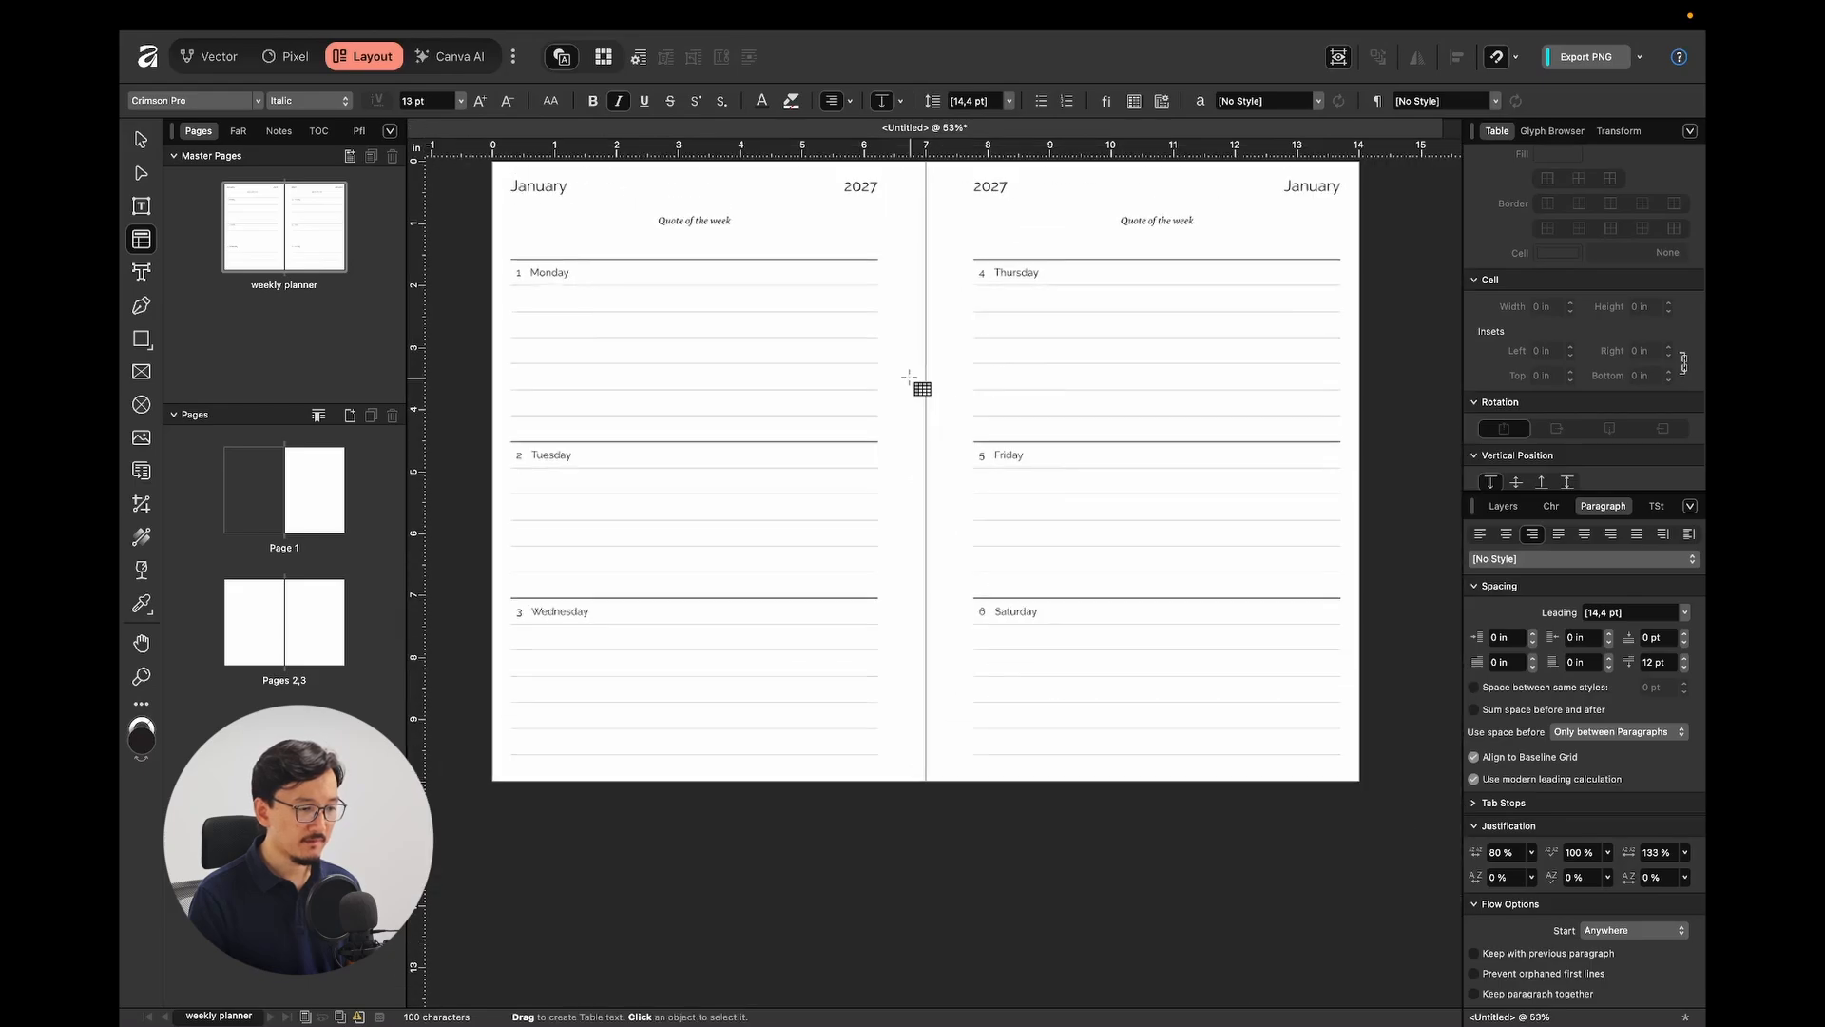
# Copy the Saturday heading into the adjacent cell of the right-hand table's second column.
pyautogui.click(1189, 327)
pyautogui.click(706, 371)
pyautogui.click(1222, 374)
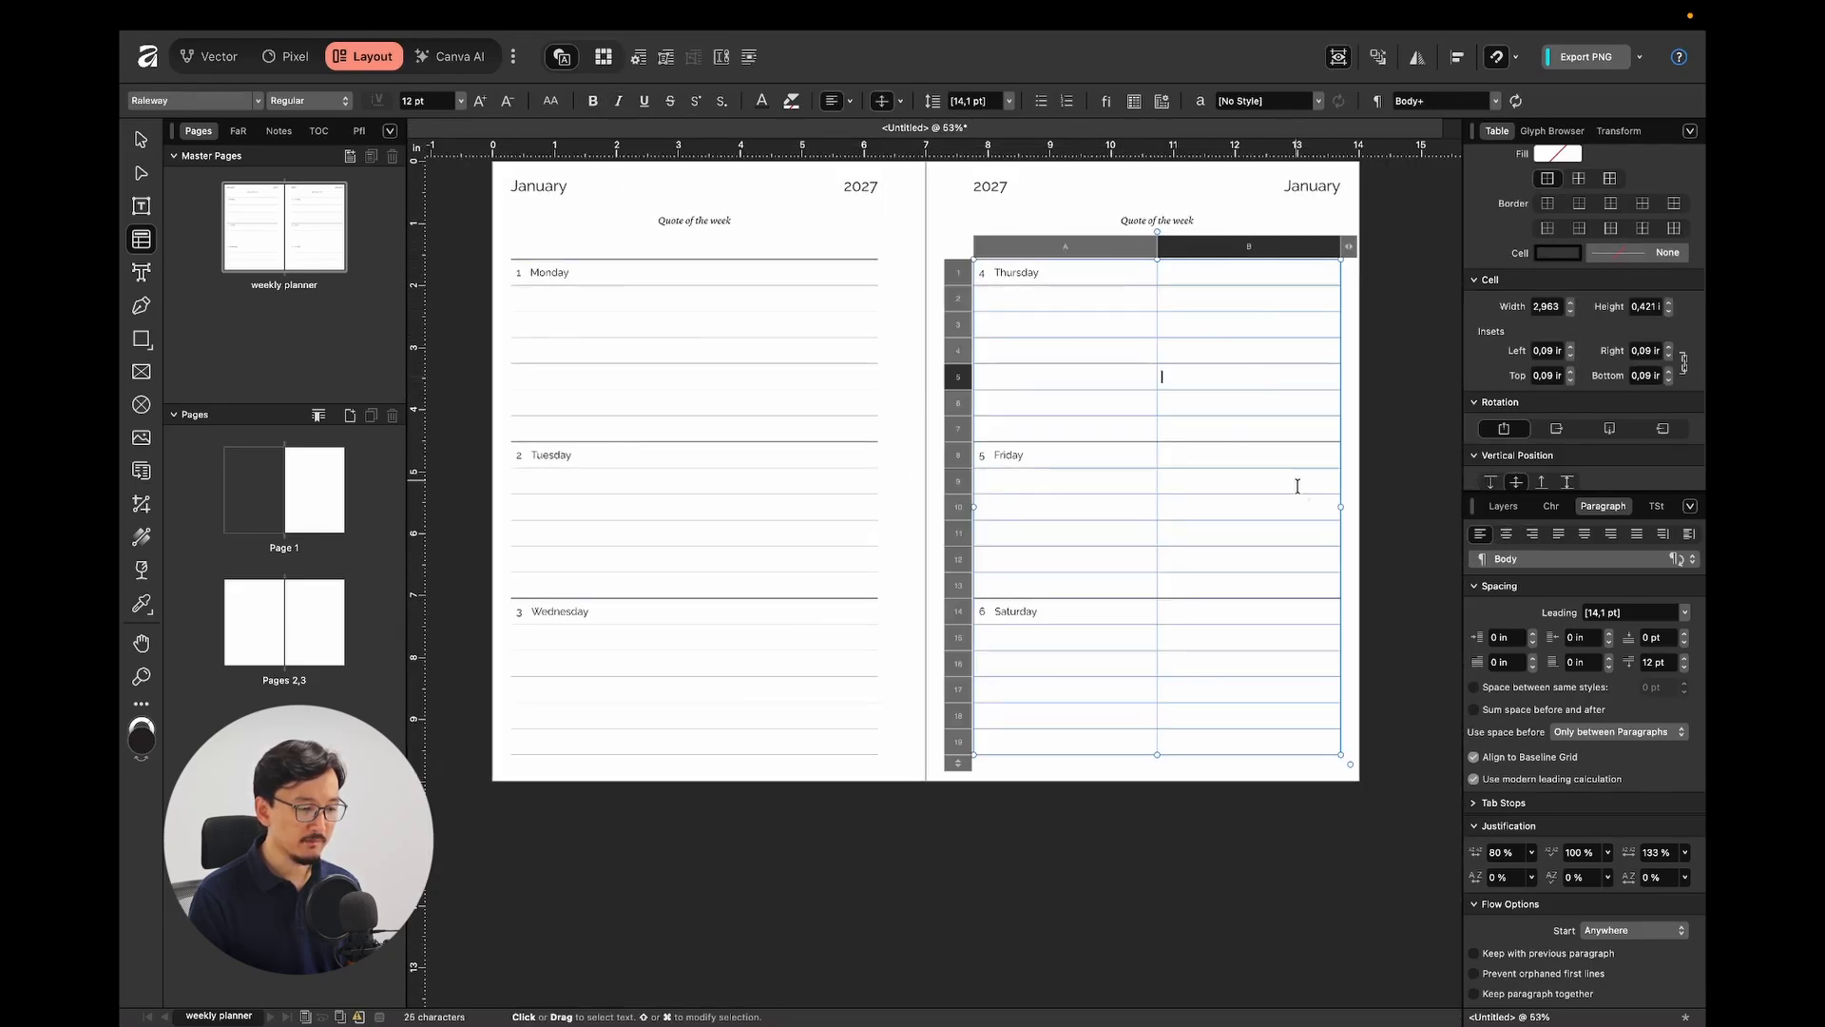
pyautogui.scroll(2, 1215, 606)
pyautogui.tripleClick(1090, 612)
pyautogui.hotkey('ctrl', 'c')
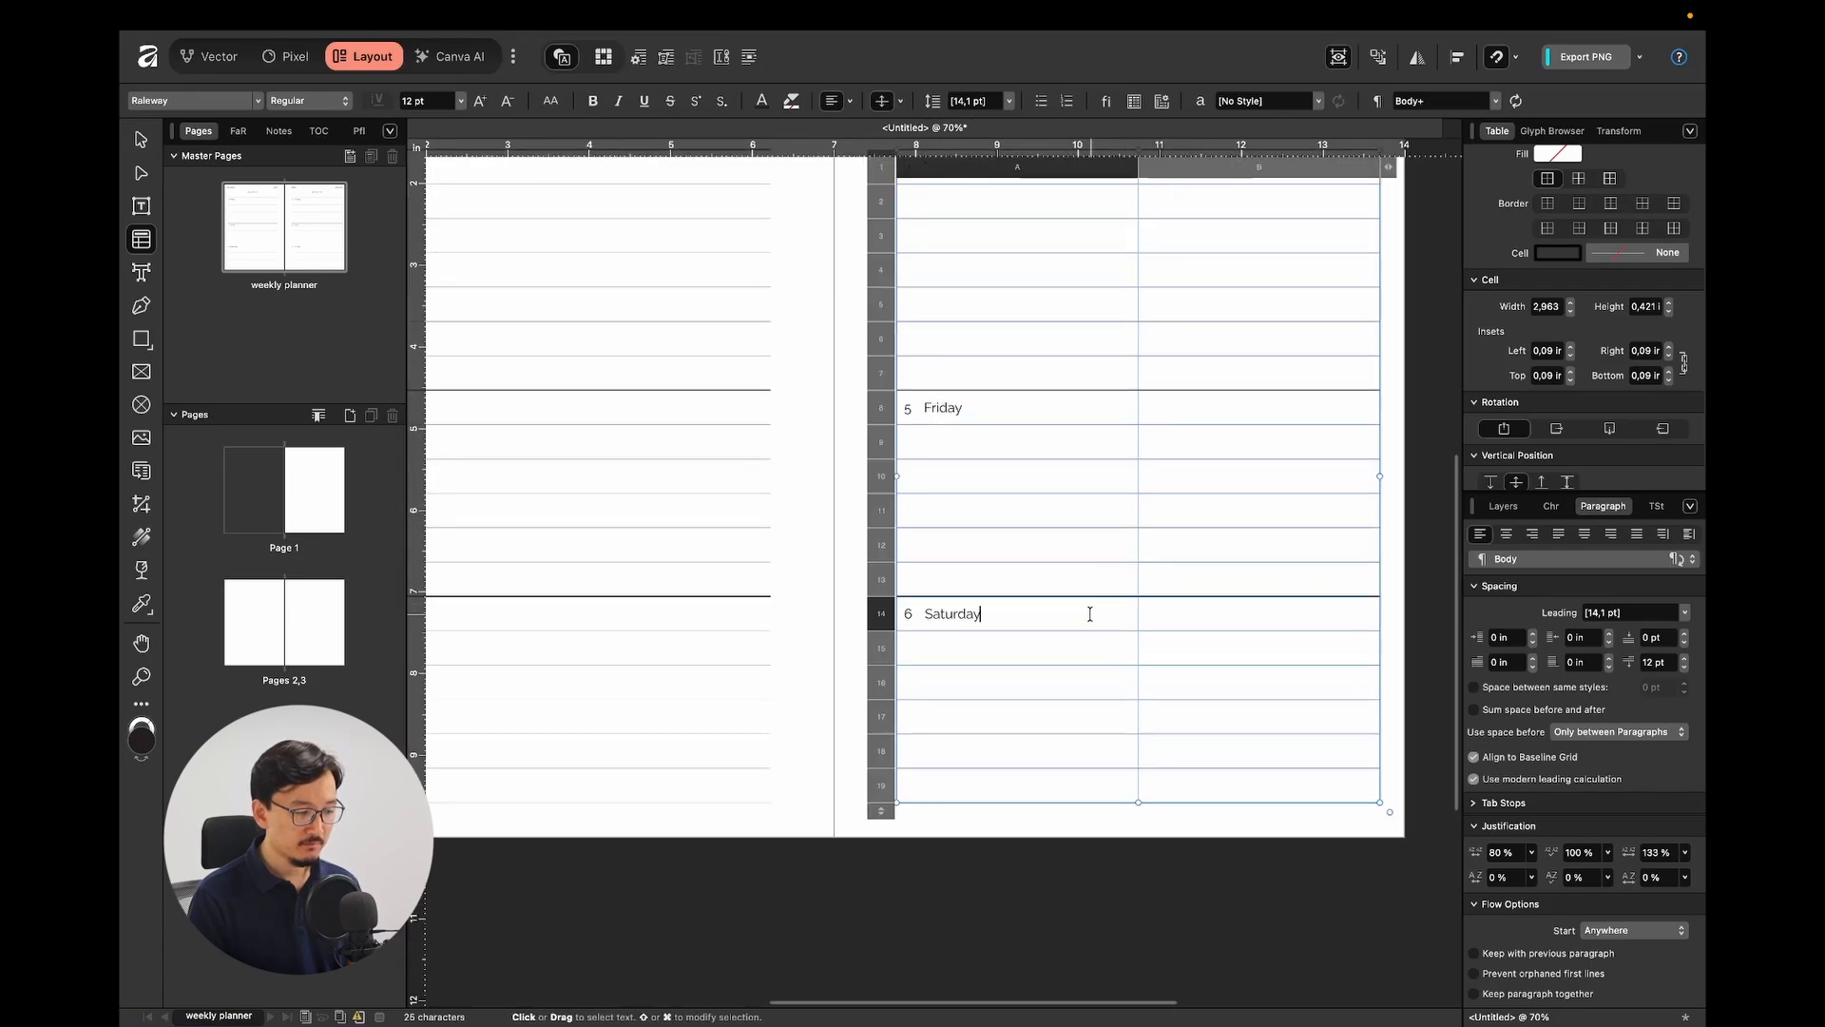
pyautogui.click(1179, 619)
pyautogui.hotkey('ctrl', 'v')
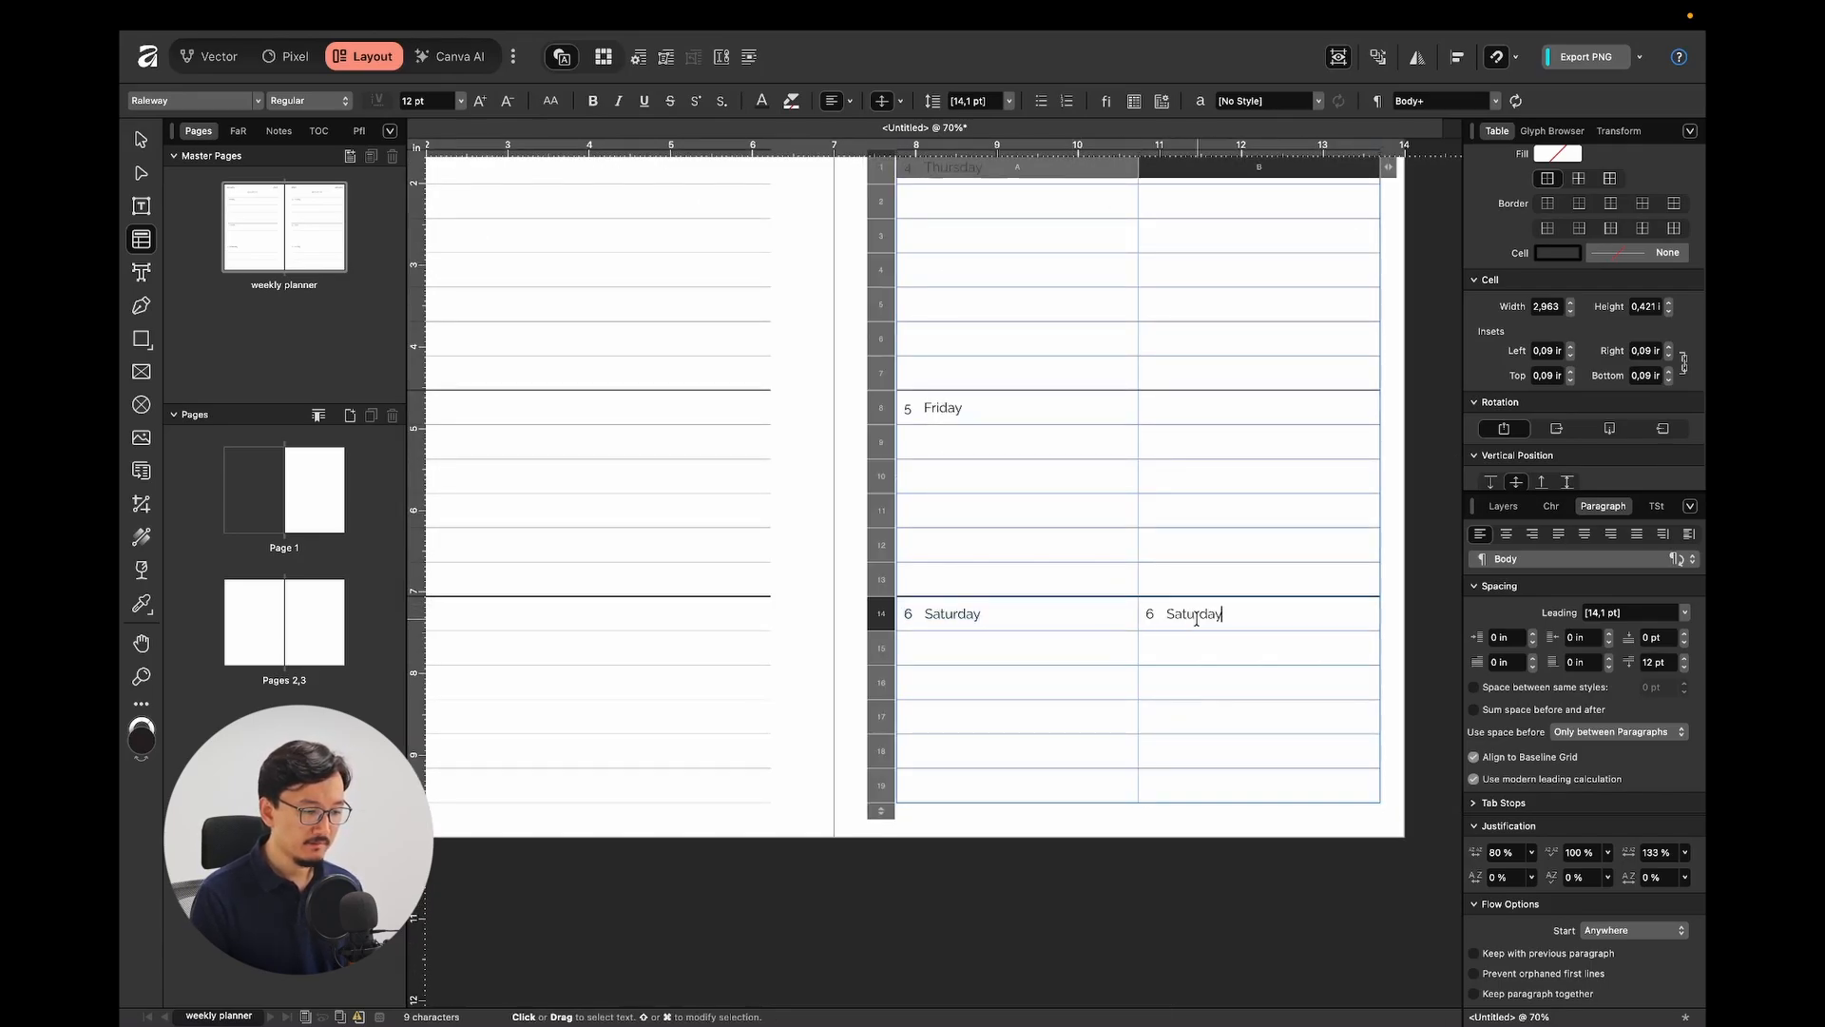
# Change the copied heading in the second column to day 7, Sunday.
pyautogui.doubleClick(1195, 614)
pyautogui.write('Sunday')
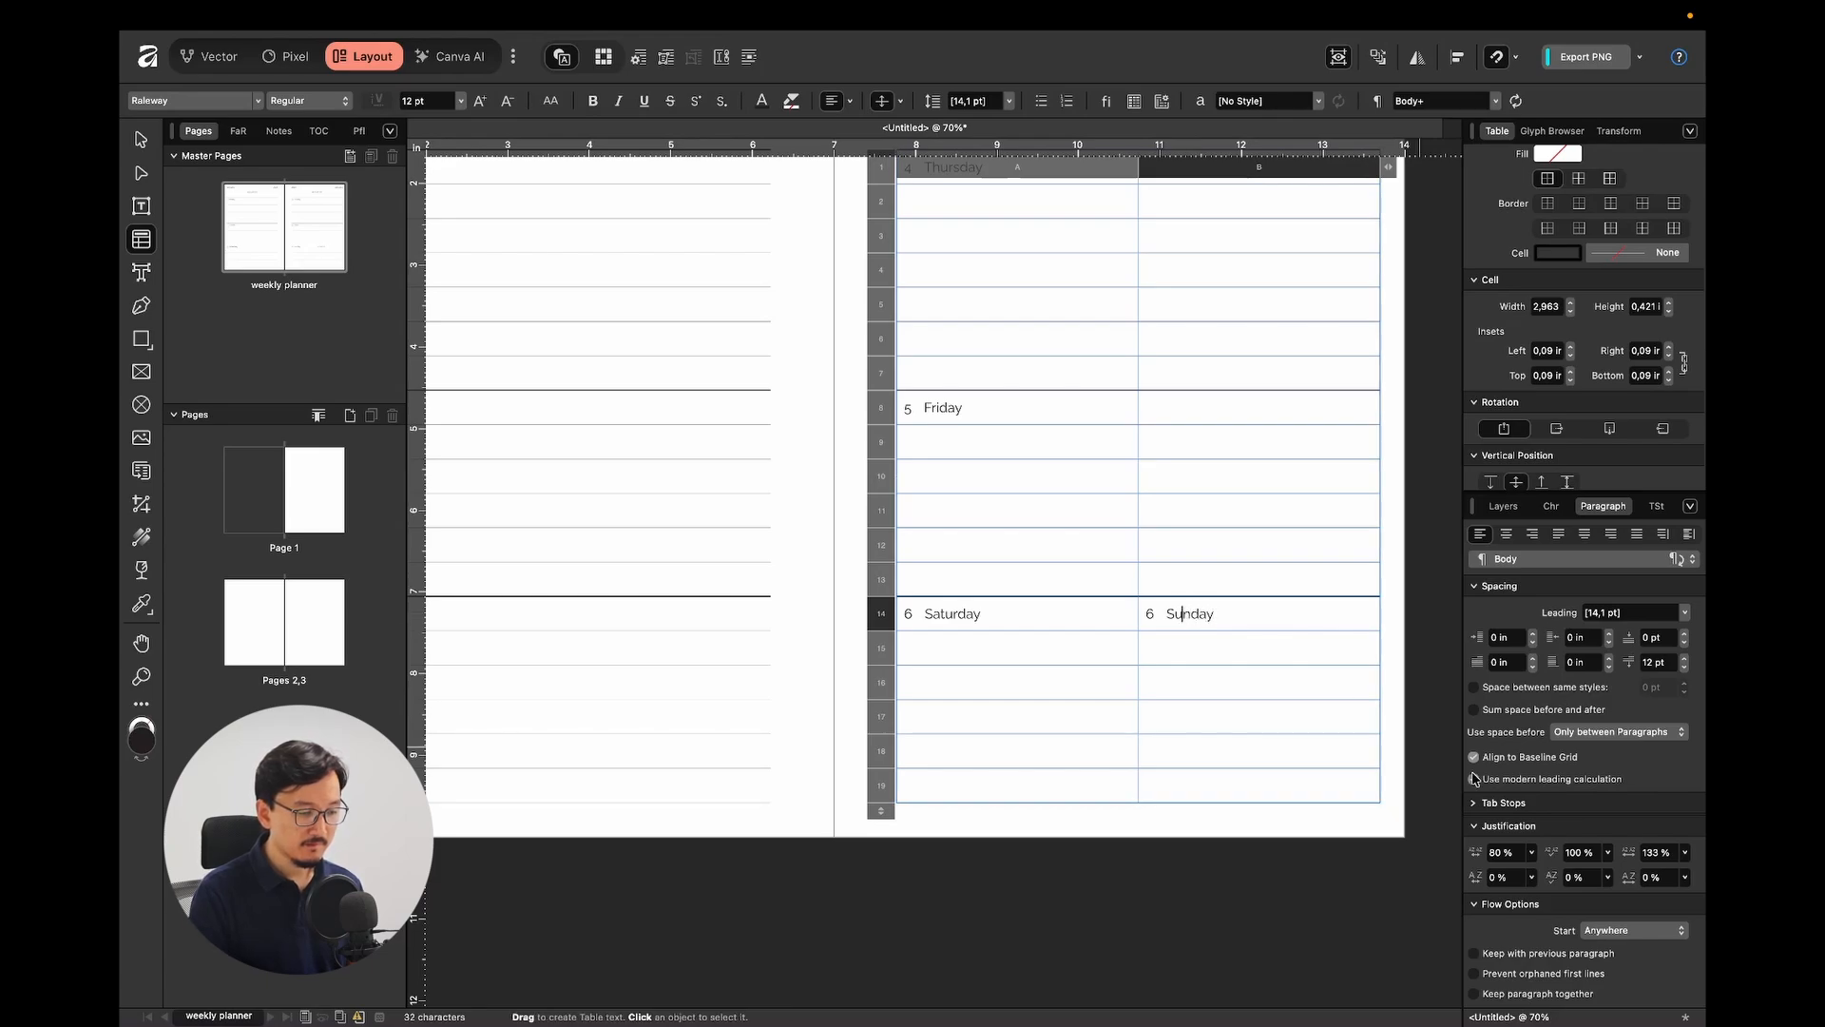
pyautogui.write('7')
pyautogui.click(1474, 777)
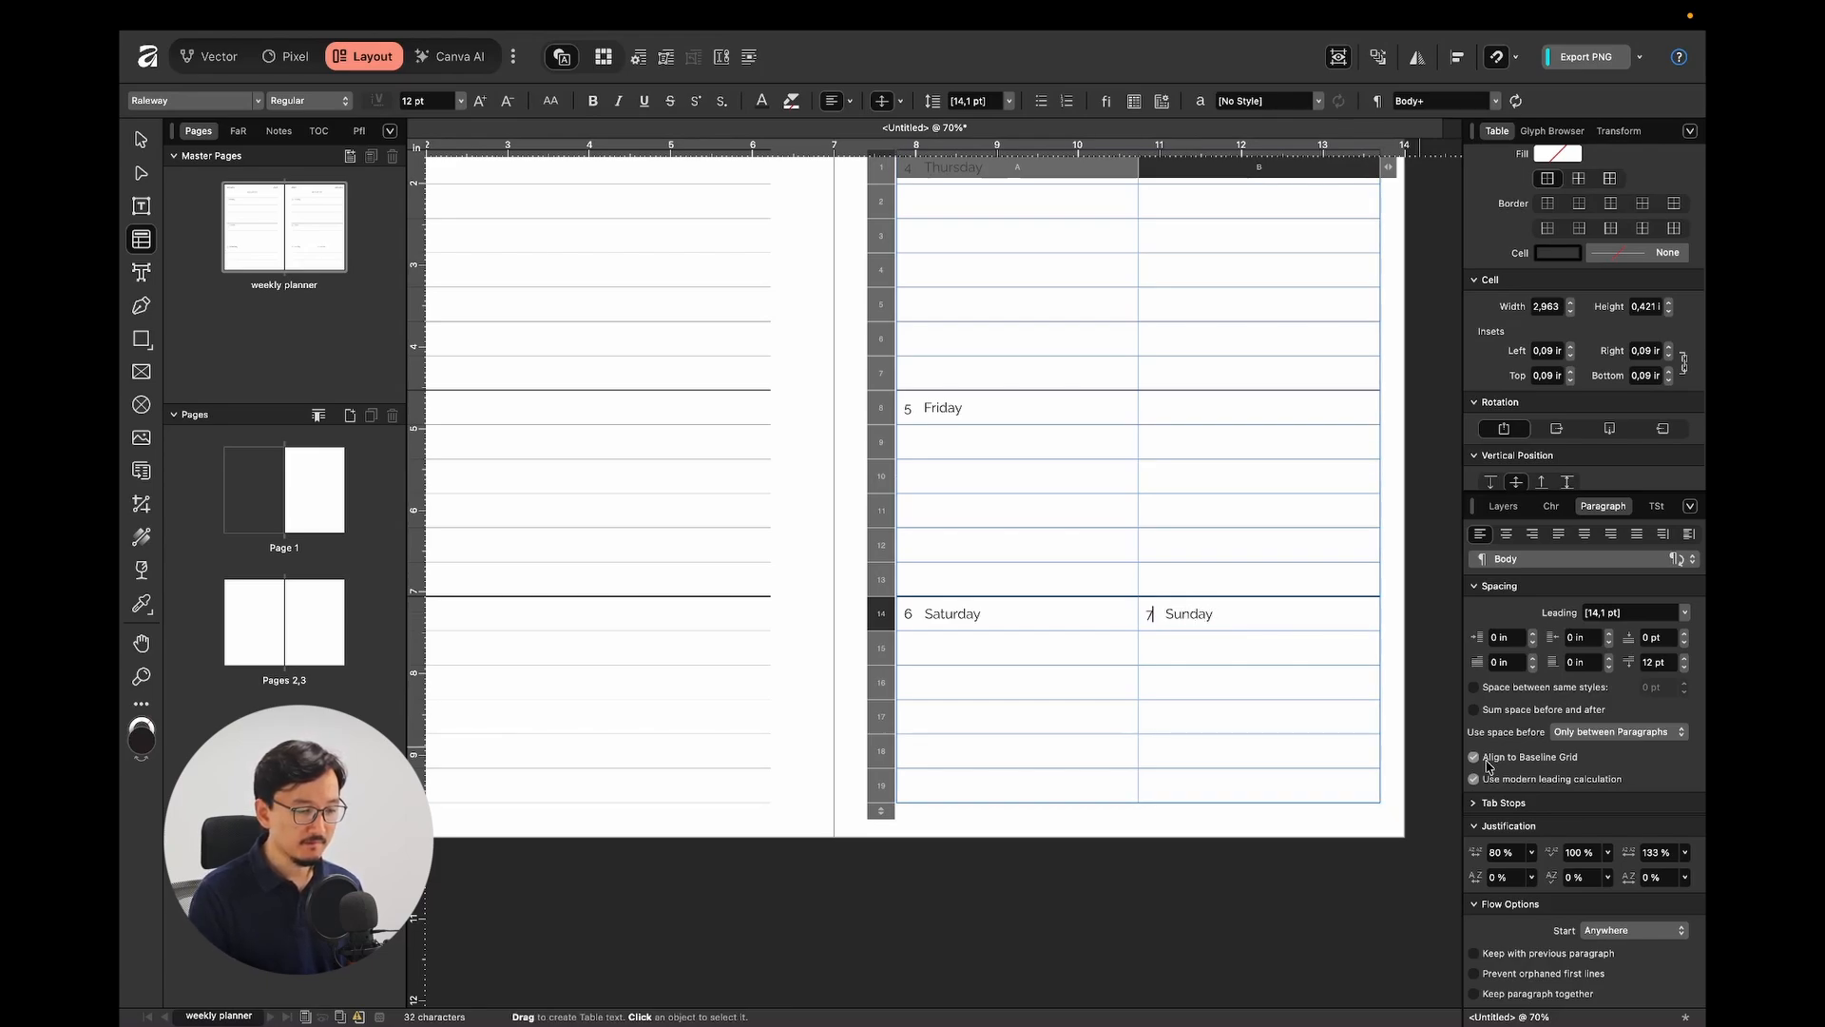
pyautogui.press('Escape')
pyautogui.click(1399, 622)
# Add a 1 pt vertical border along the left edge of the Sunday cells to separate them from Saturday.
pyautogui.scroll(3, 1400, 624)
pyautogui.scroll(-5, 1401, 624)
pyautogui.click(1198, 582)
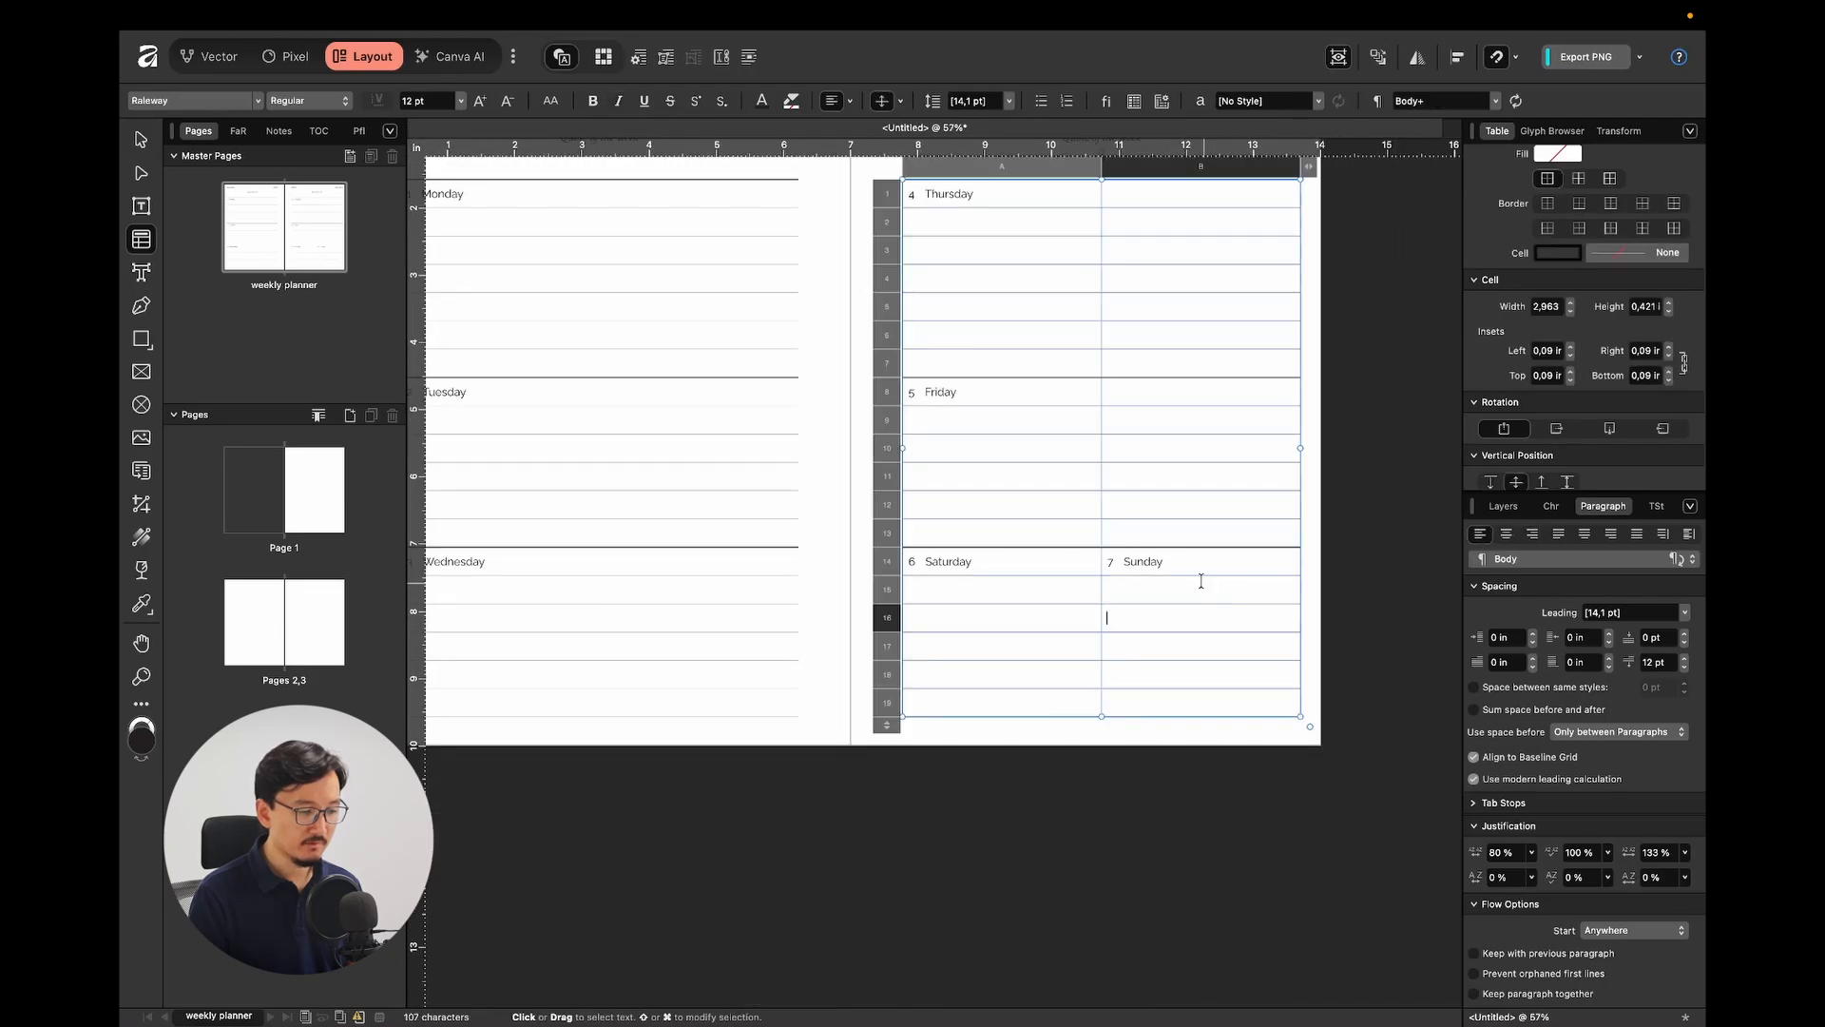
pyautogui.moveTo(1199, 569); pyautogui.dragTo(1199, 709)
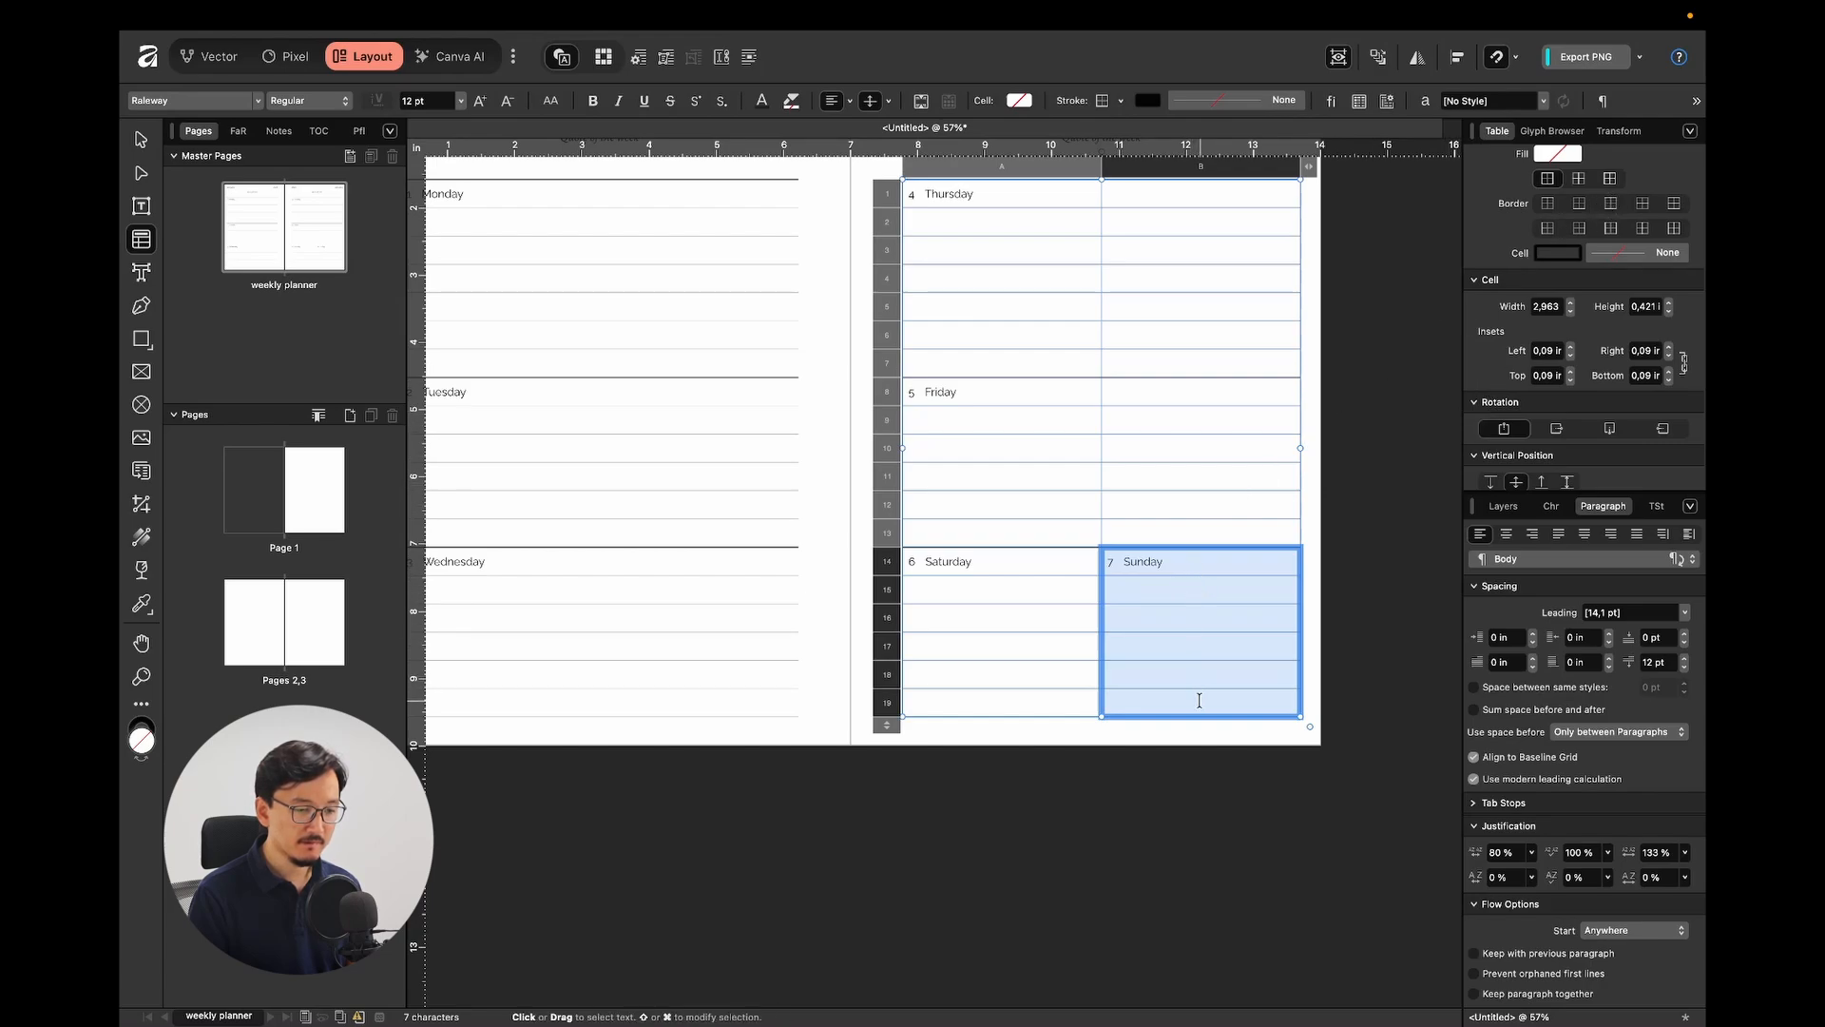
pyautogui.click(1547, 231)
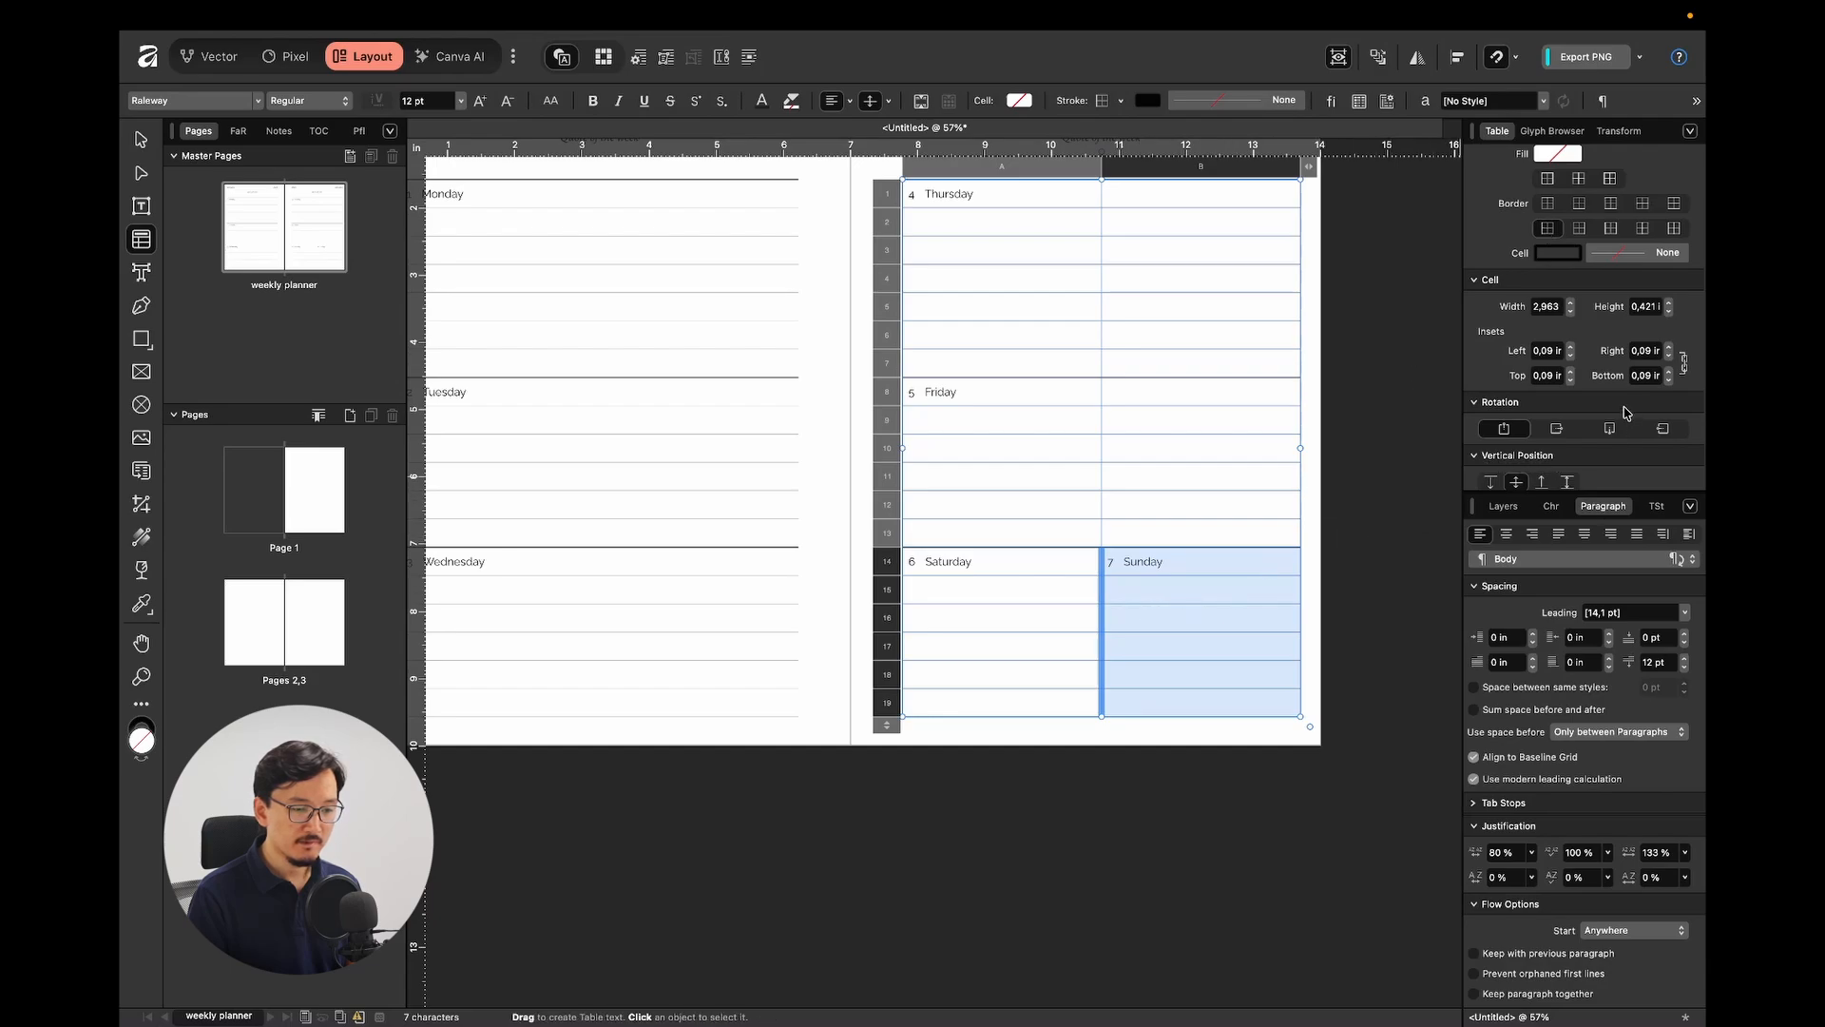
pyautogui.click(1636, 255)
pyautogui.click(1659, 315)
pyautogui.write('1')
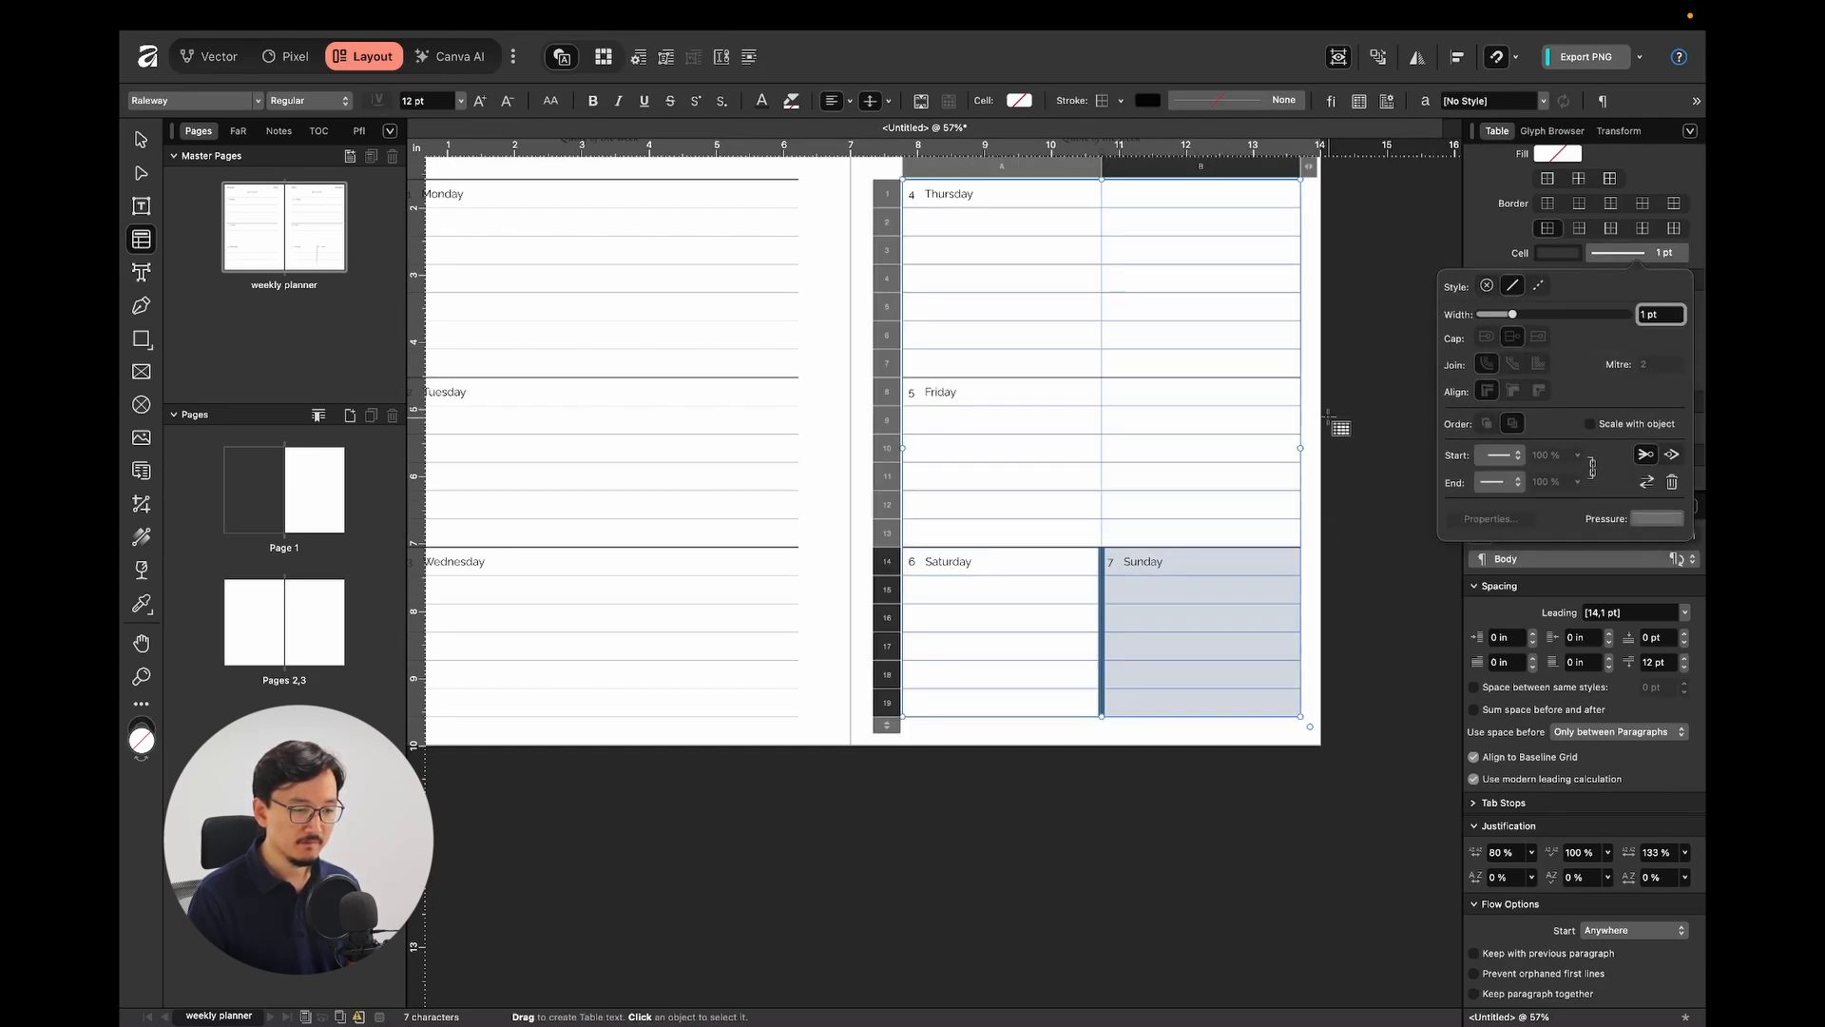
pyautogui.click(1161, 588)
pyautogui.scroll(5, 1161, 588)
pyautogui.press('Escape')
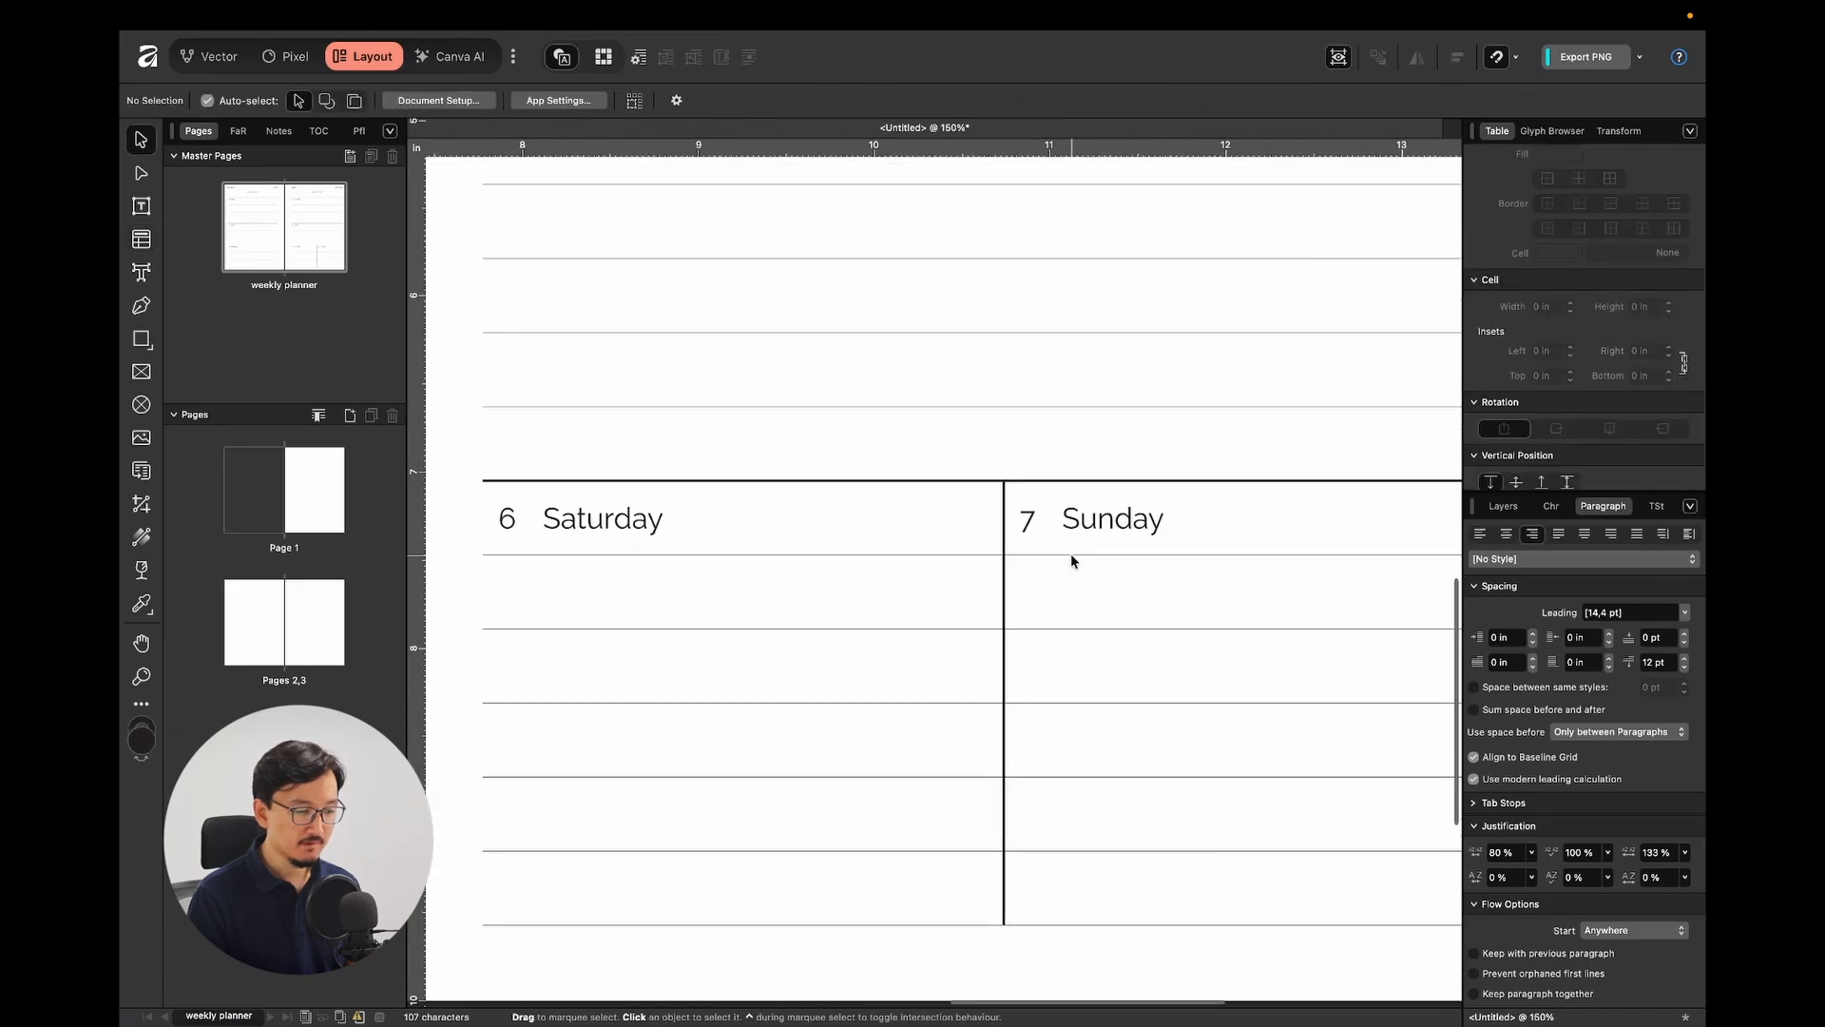
pyautogui.scroll(-2, 1071, 558)
pyautogui.press('super+0')
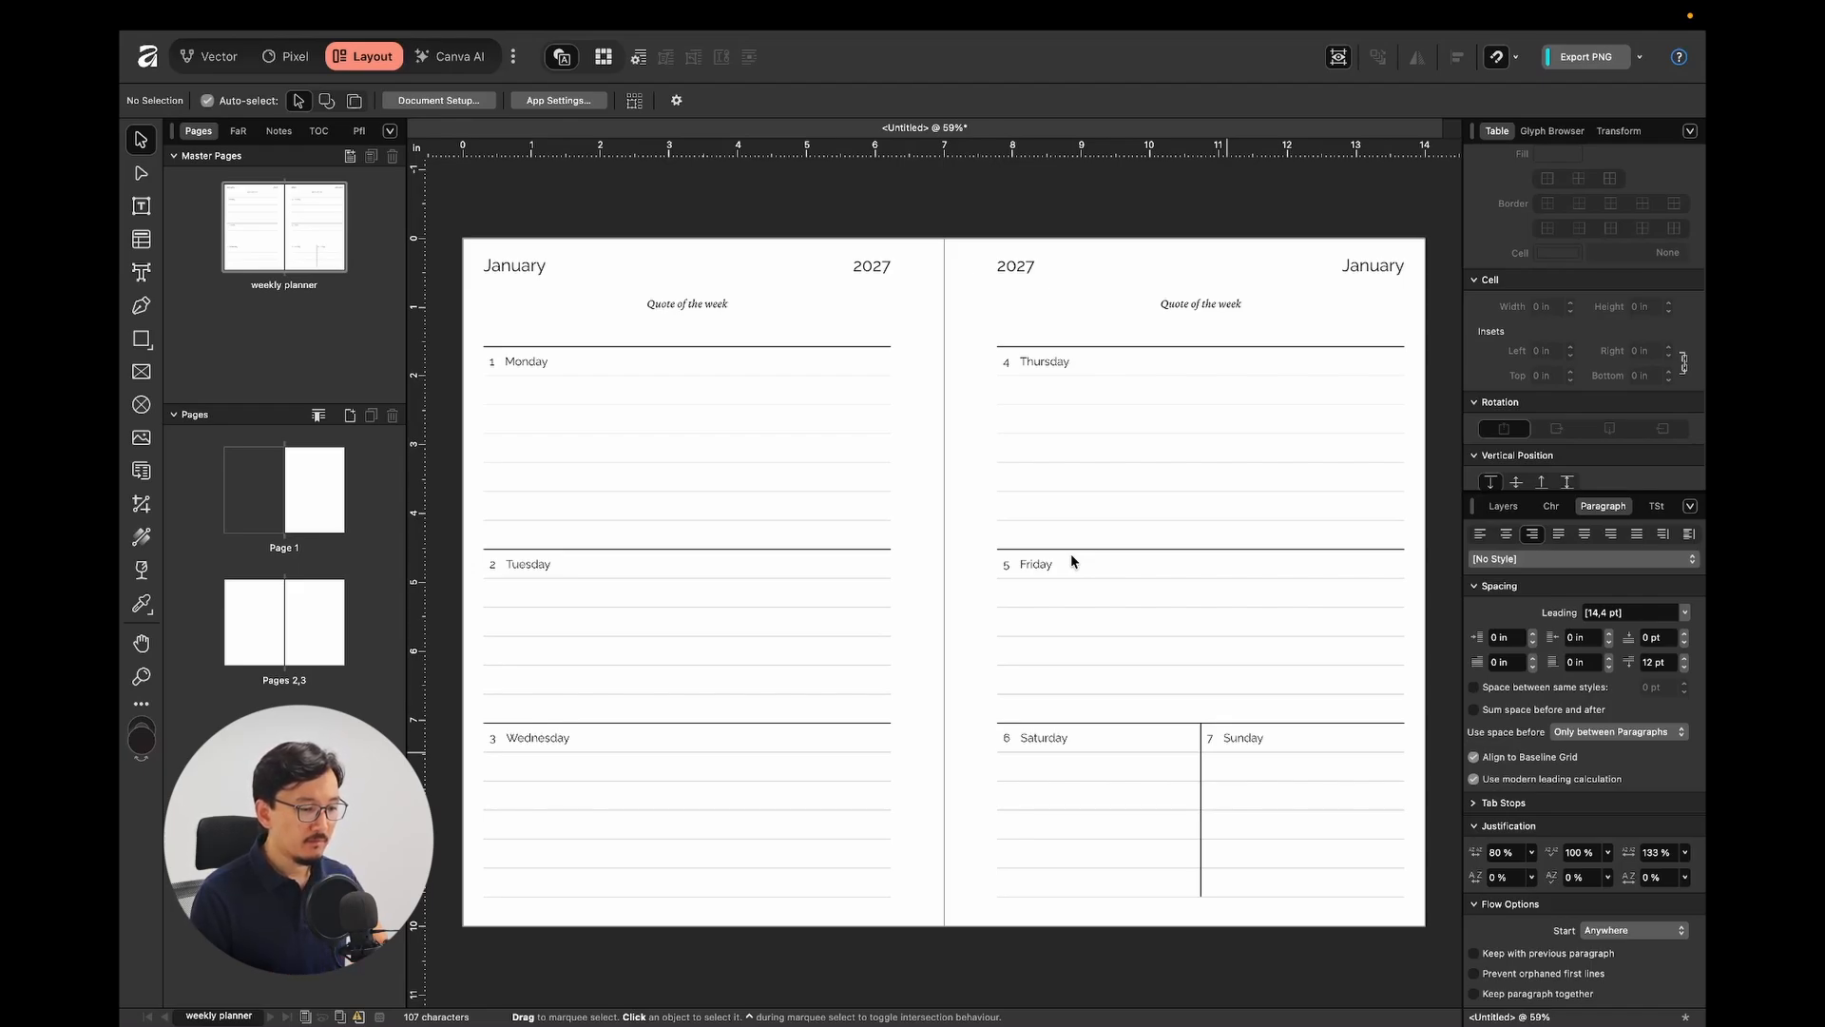
# Apply a dashed line style to the horizontal borders of the writing rows under Thursday, rows 2 to 6 across both columns.
pyautogui.scroll(4, 1202, 428)
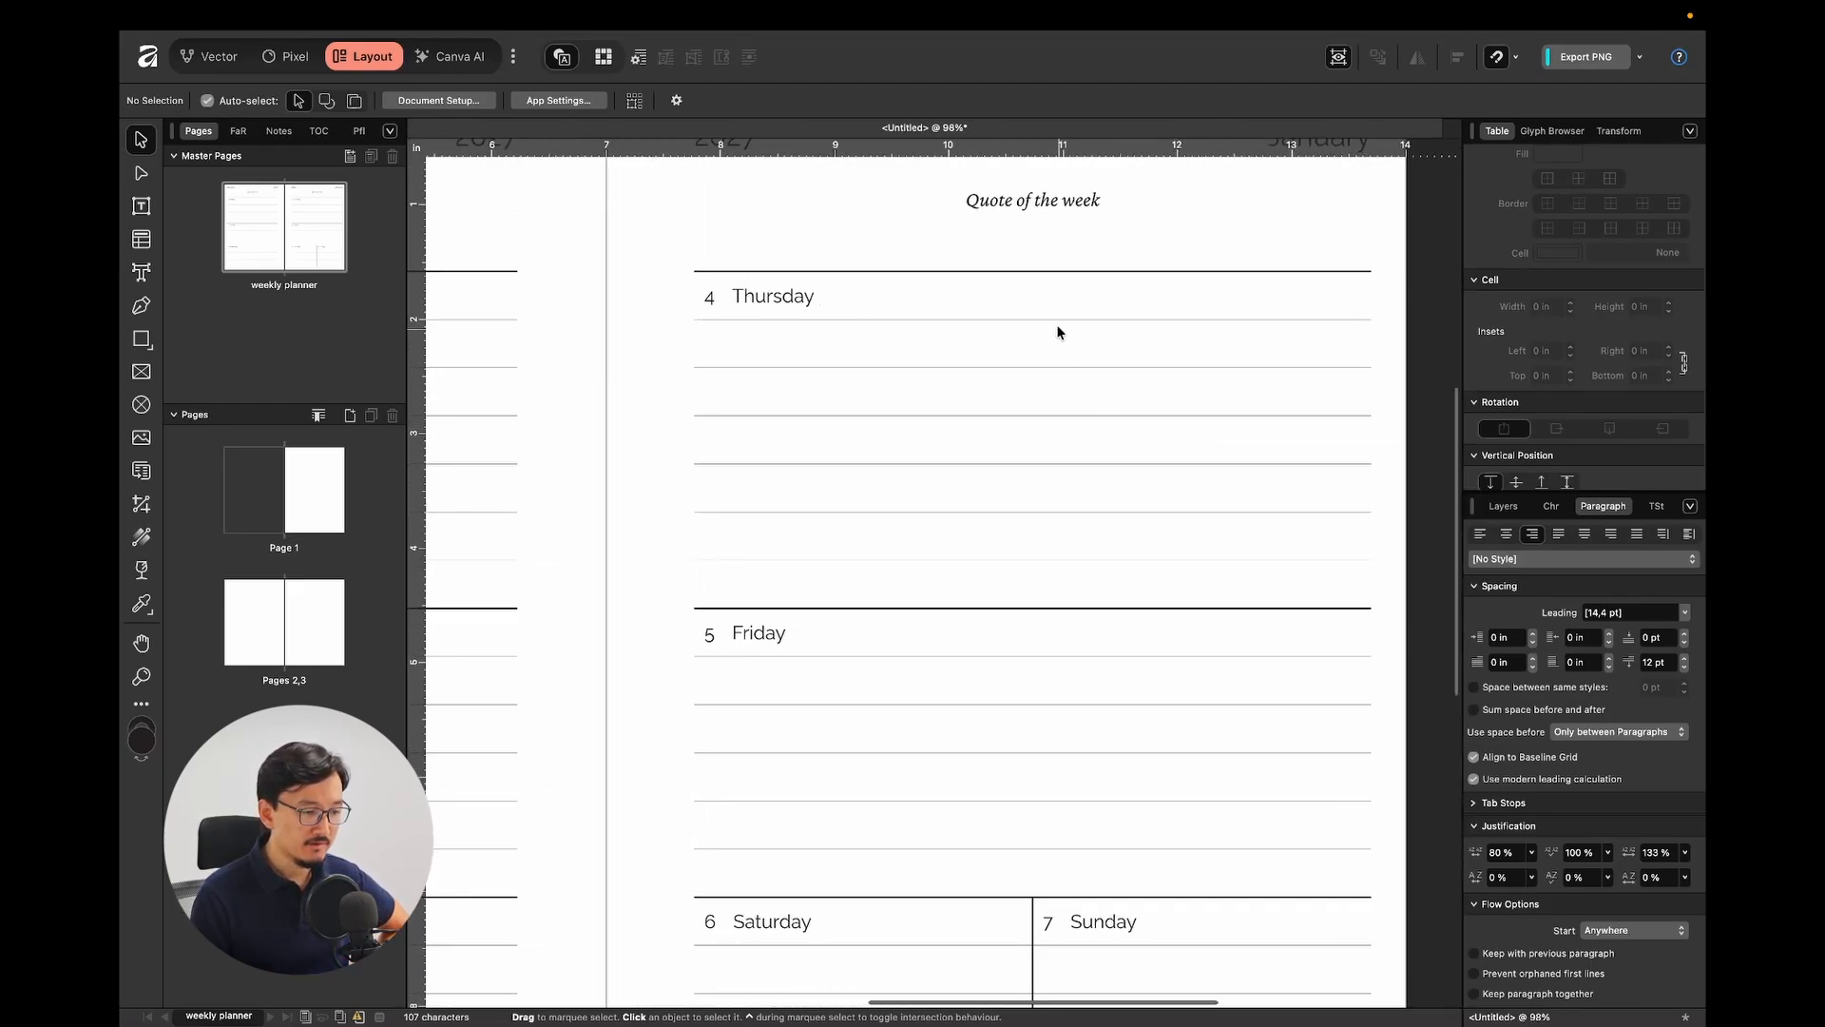
pyautogui.doubleClick(1161, 350)
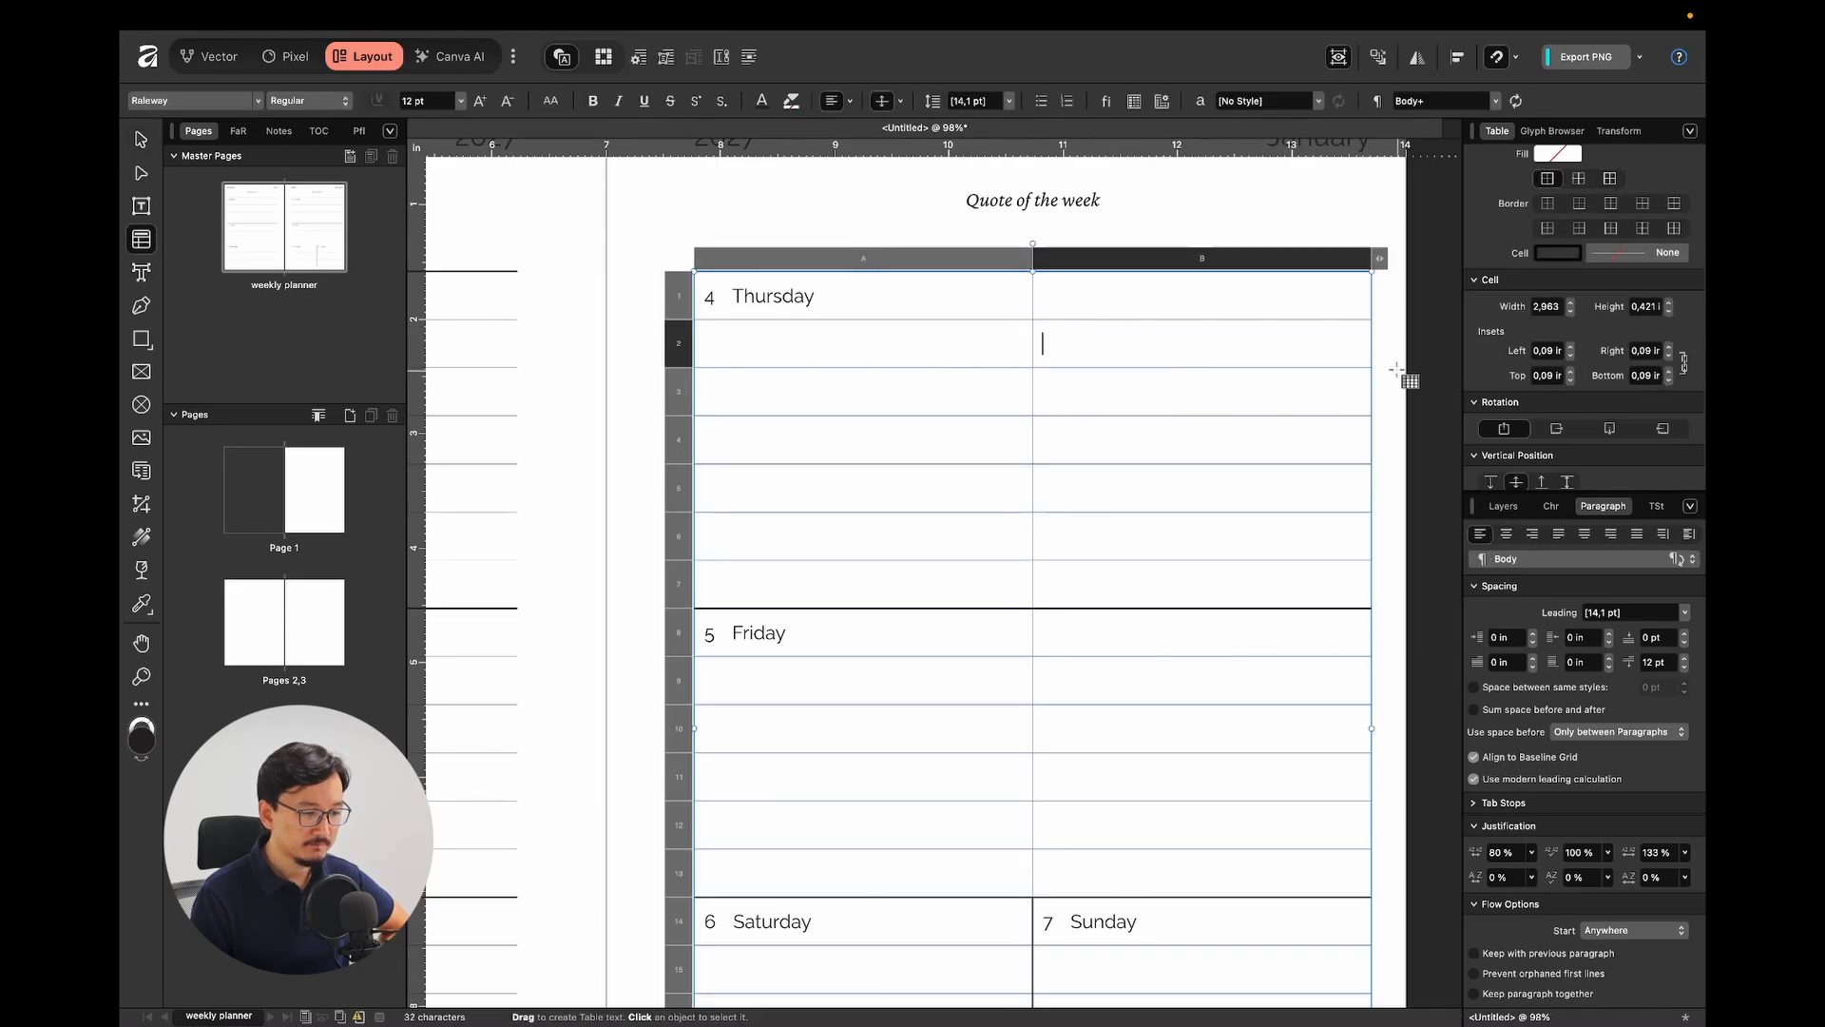
pyautogui.press('Escape')
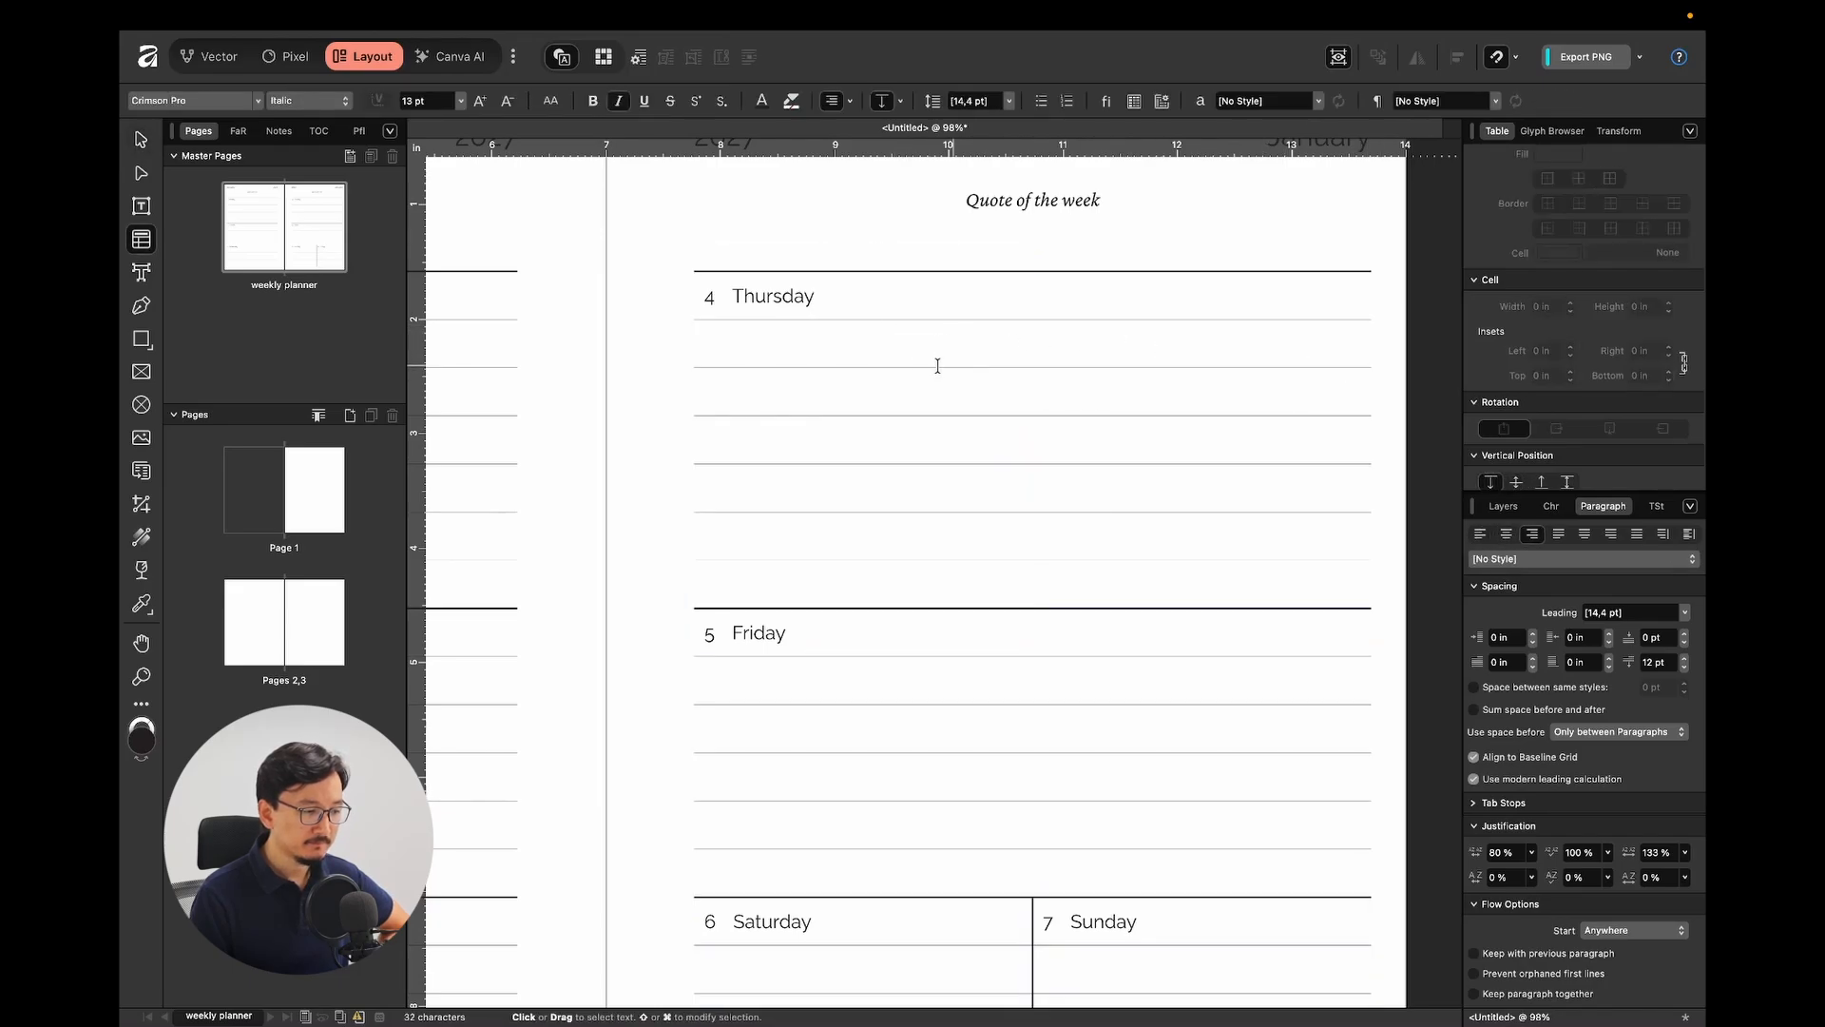
pyautogui.doubleClick(808, 342)
pyautogui.moveTo(738, 342); pyautogui.dragTo(1111, 530)
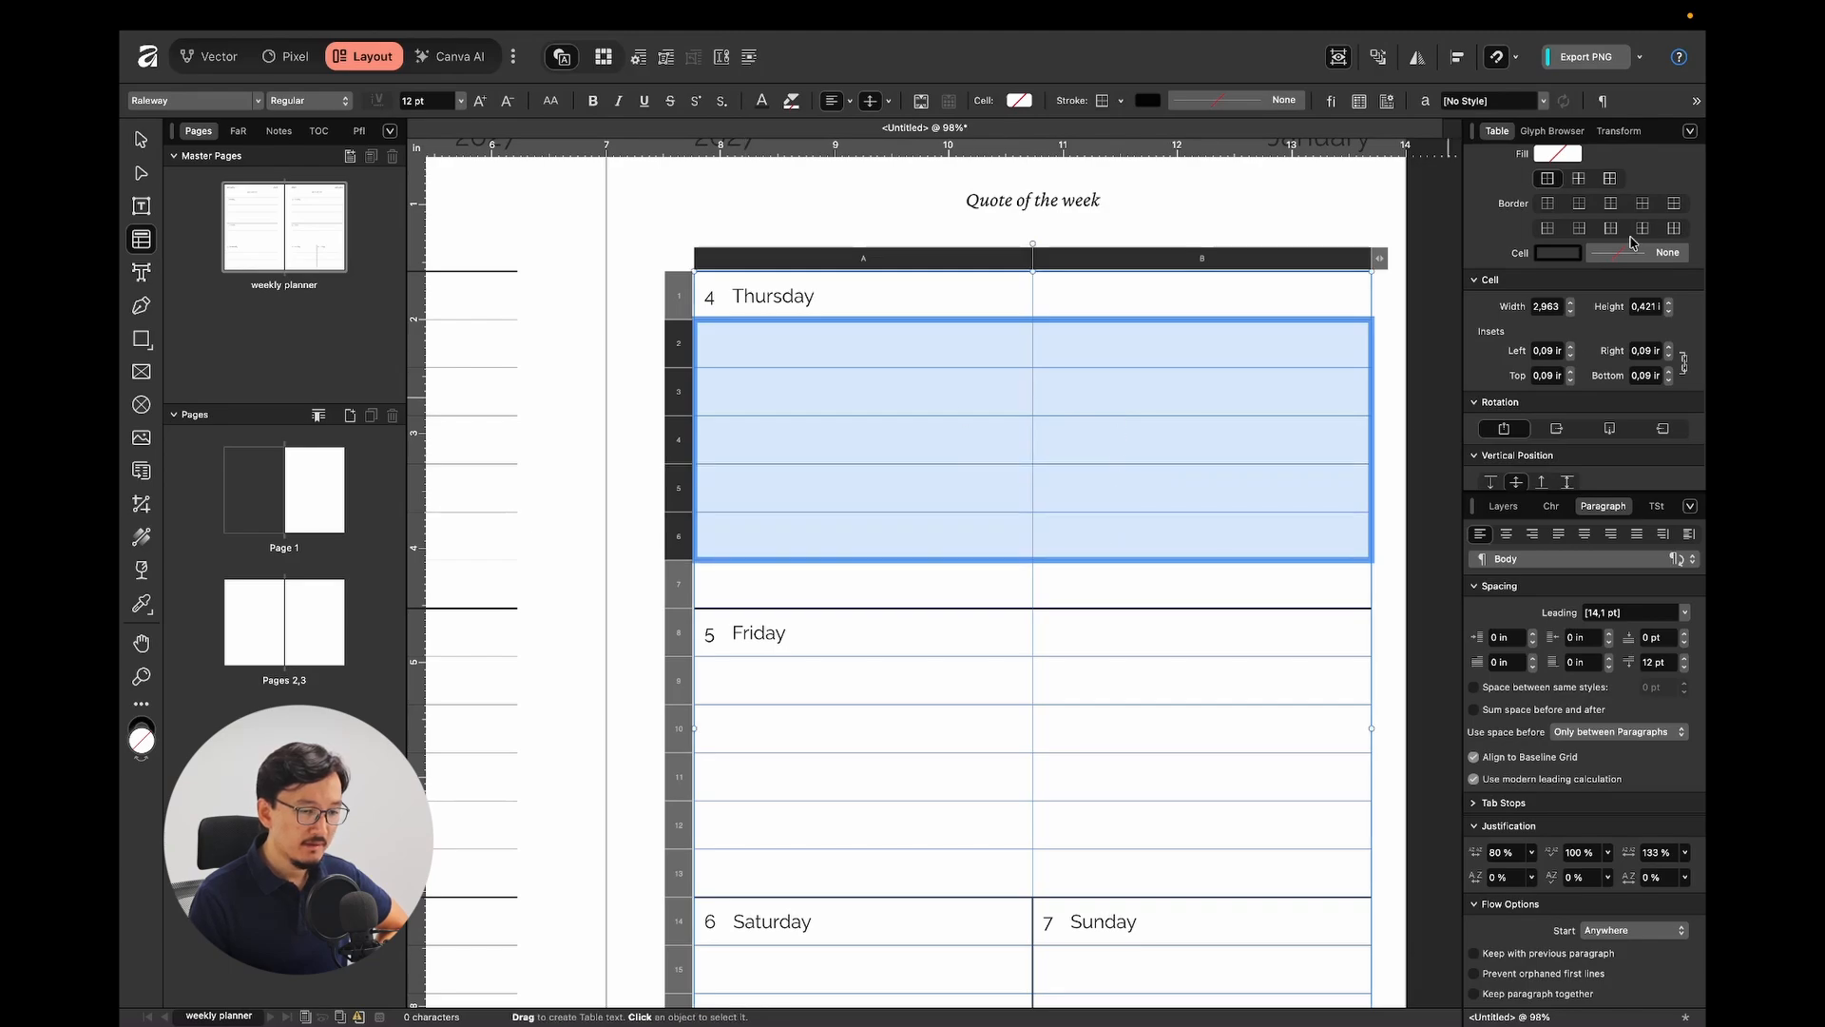
pyautogui.click(1612, 180)
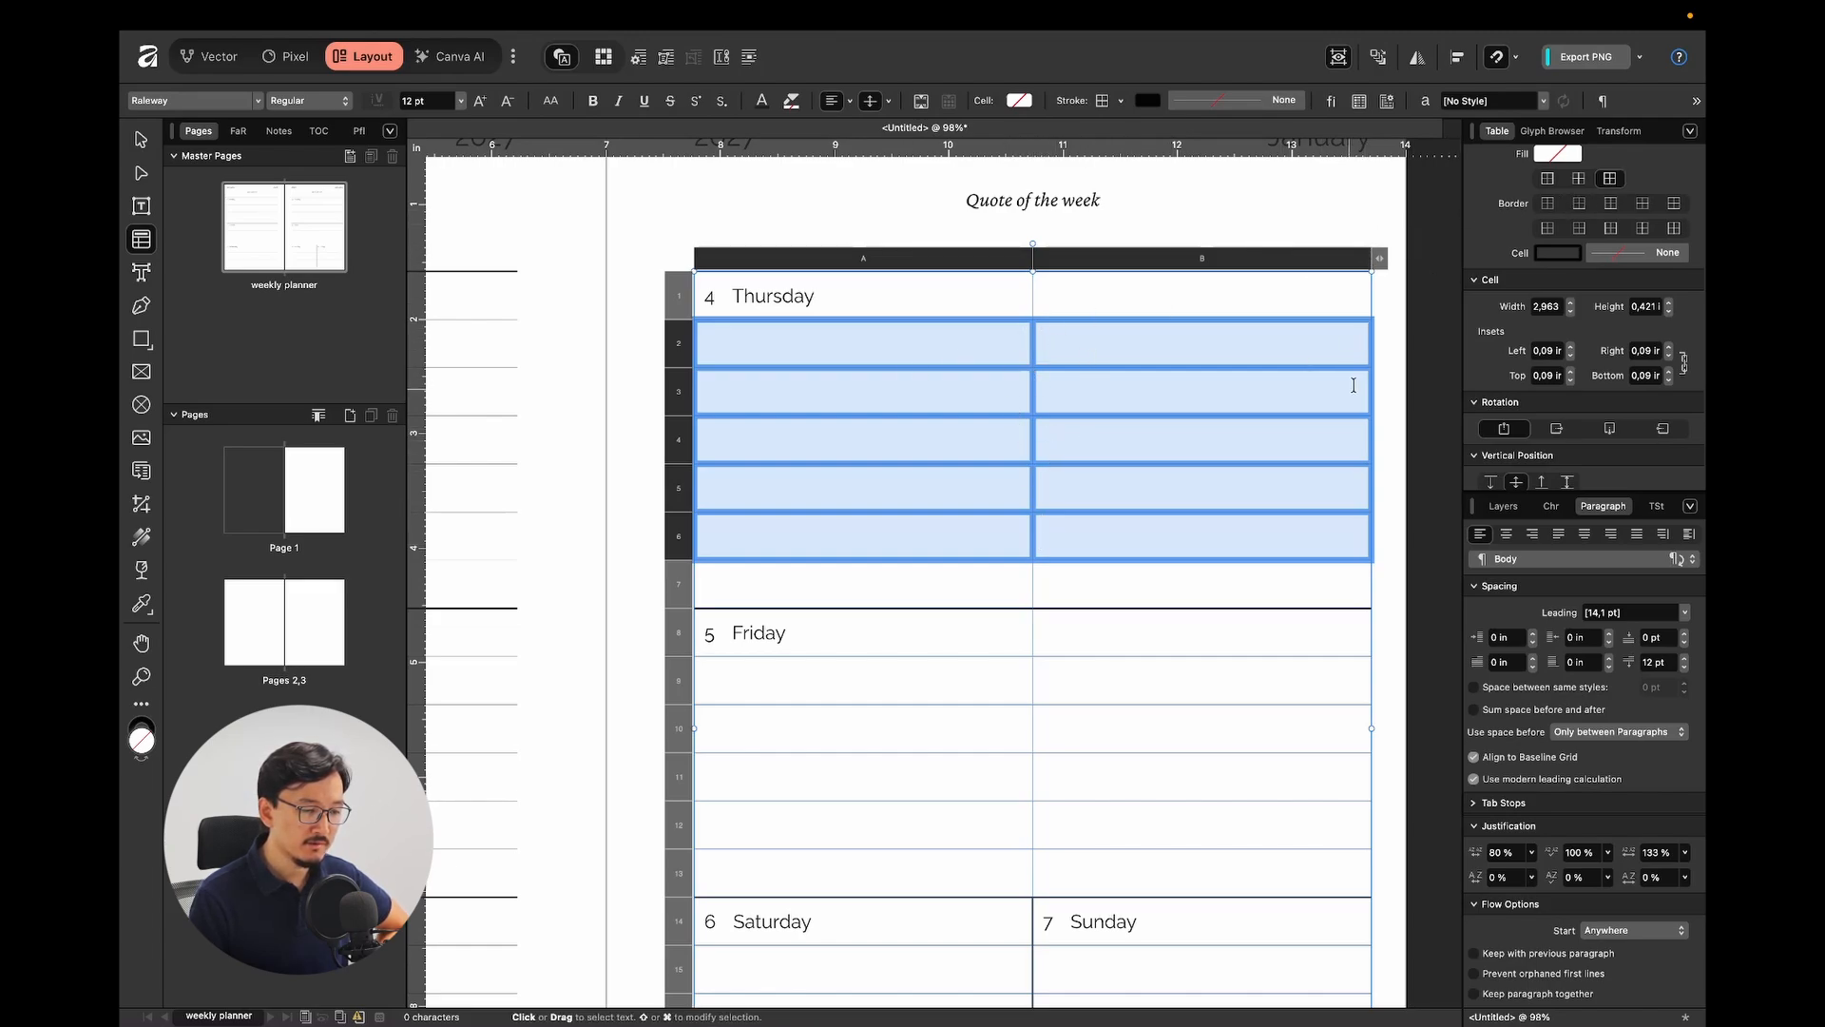
pyautogui.click(1675, 204)
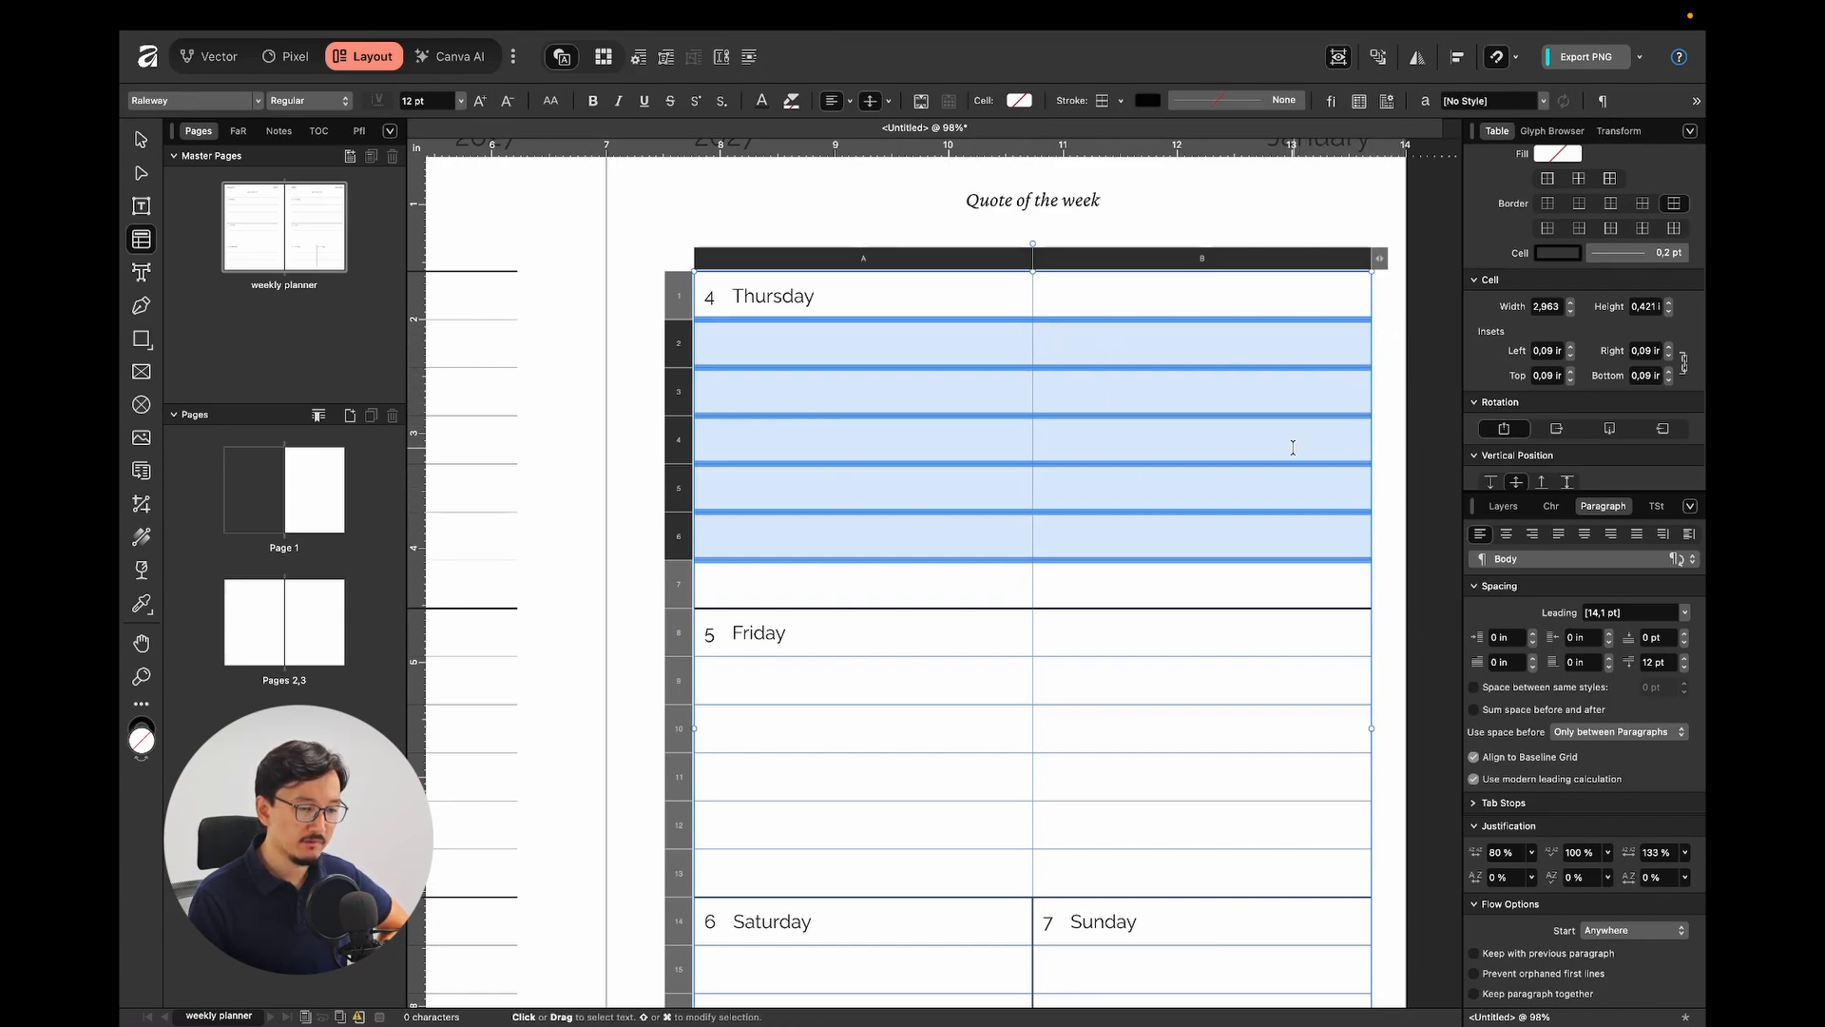
pyautogui.click(1636, 252)
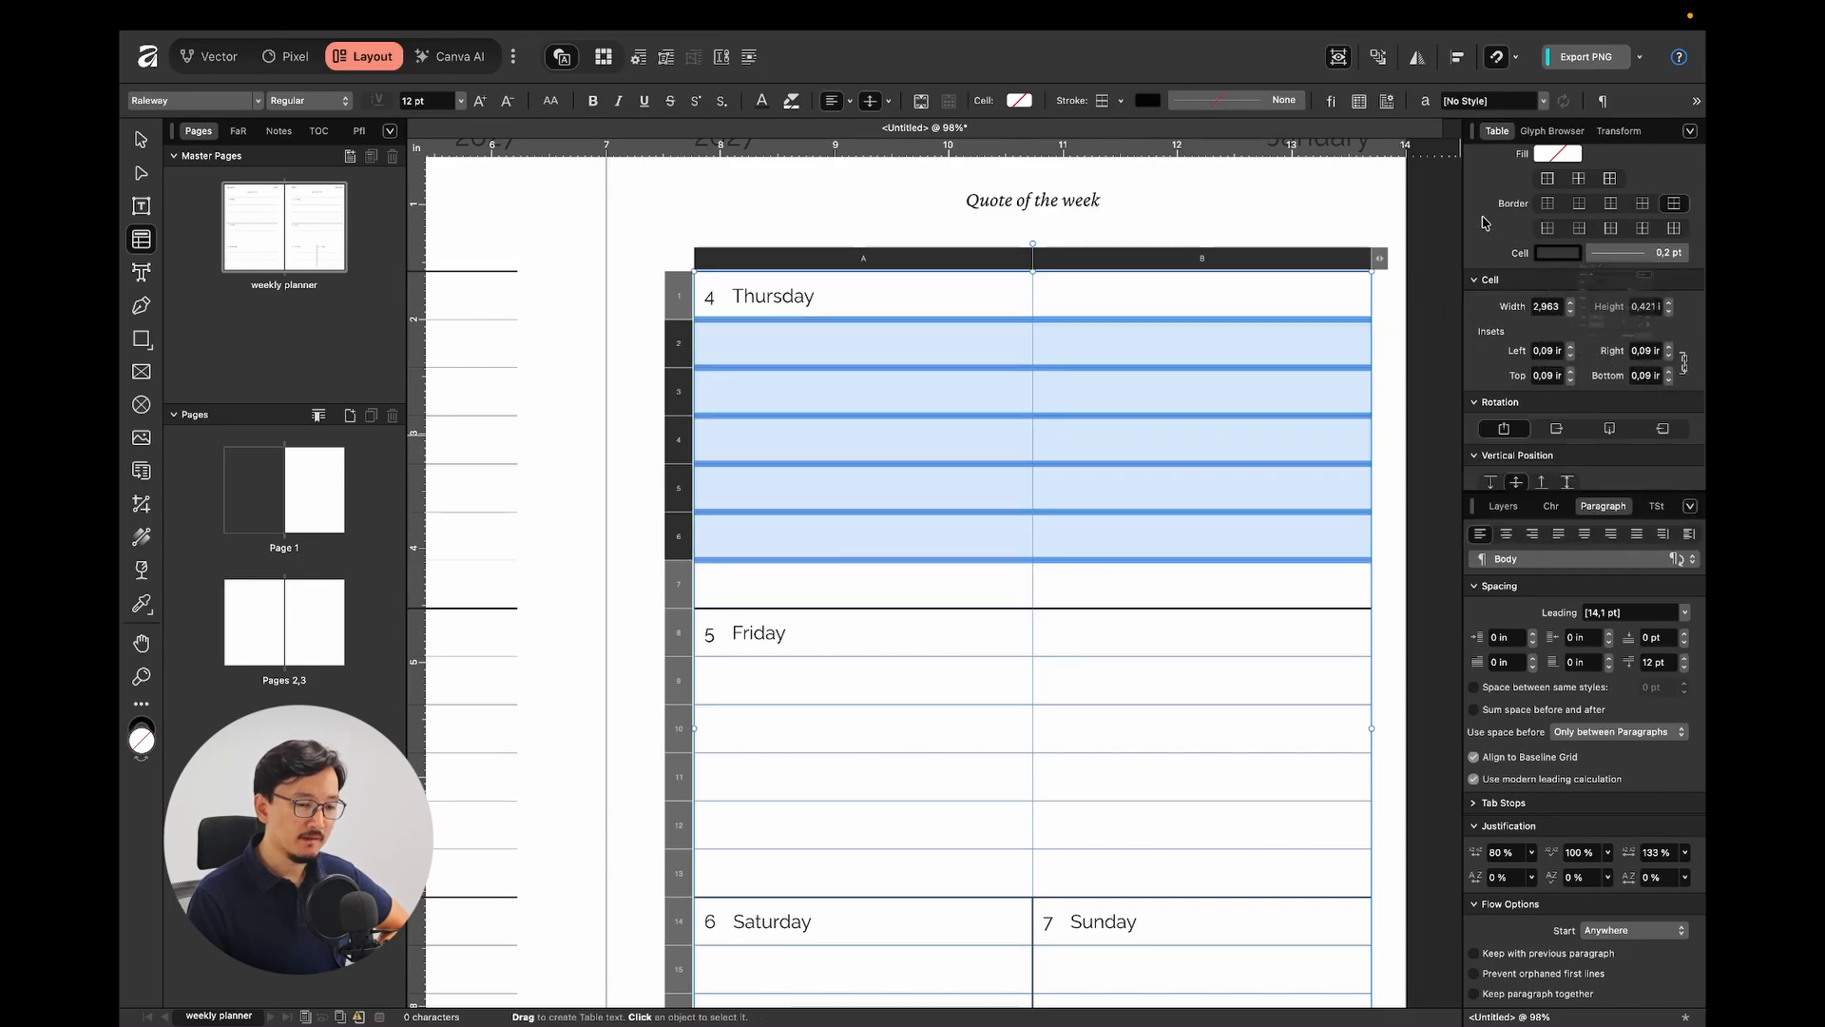
pyautogui.click(1625, 253)
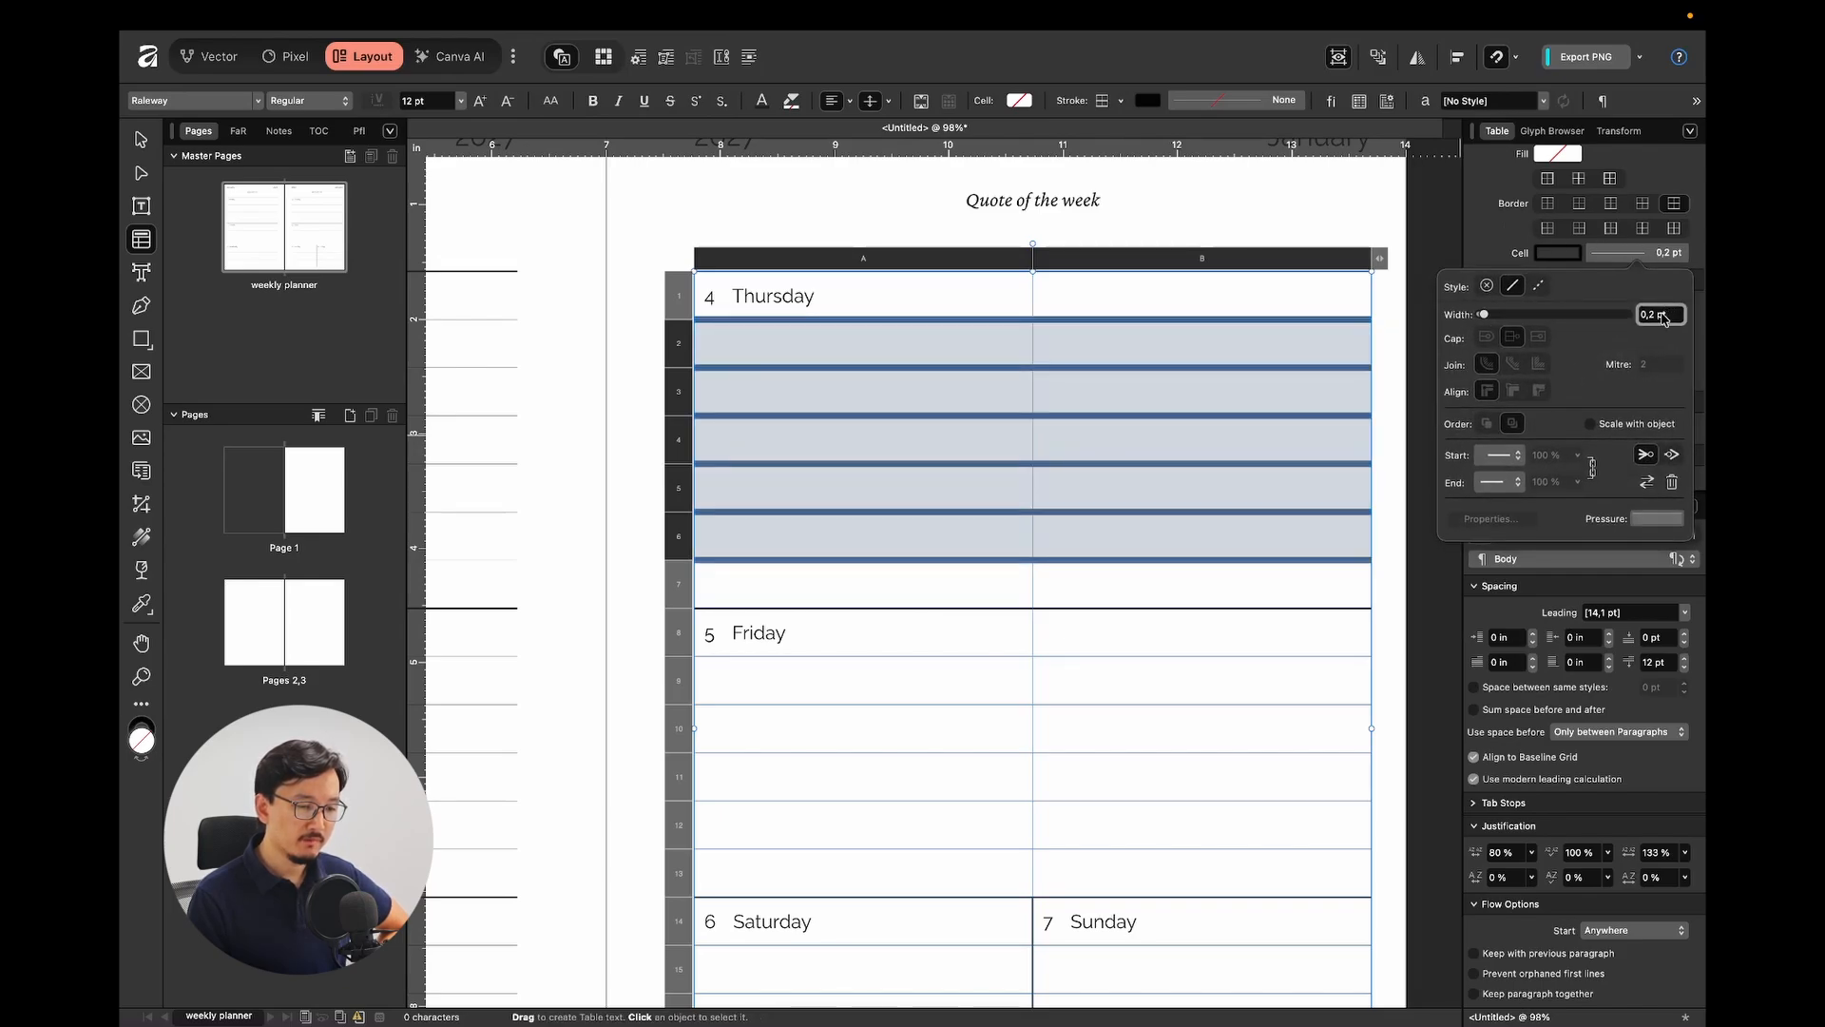
pyautogui.click(1539, 286)
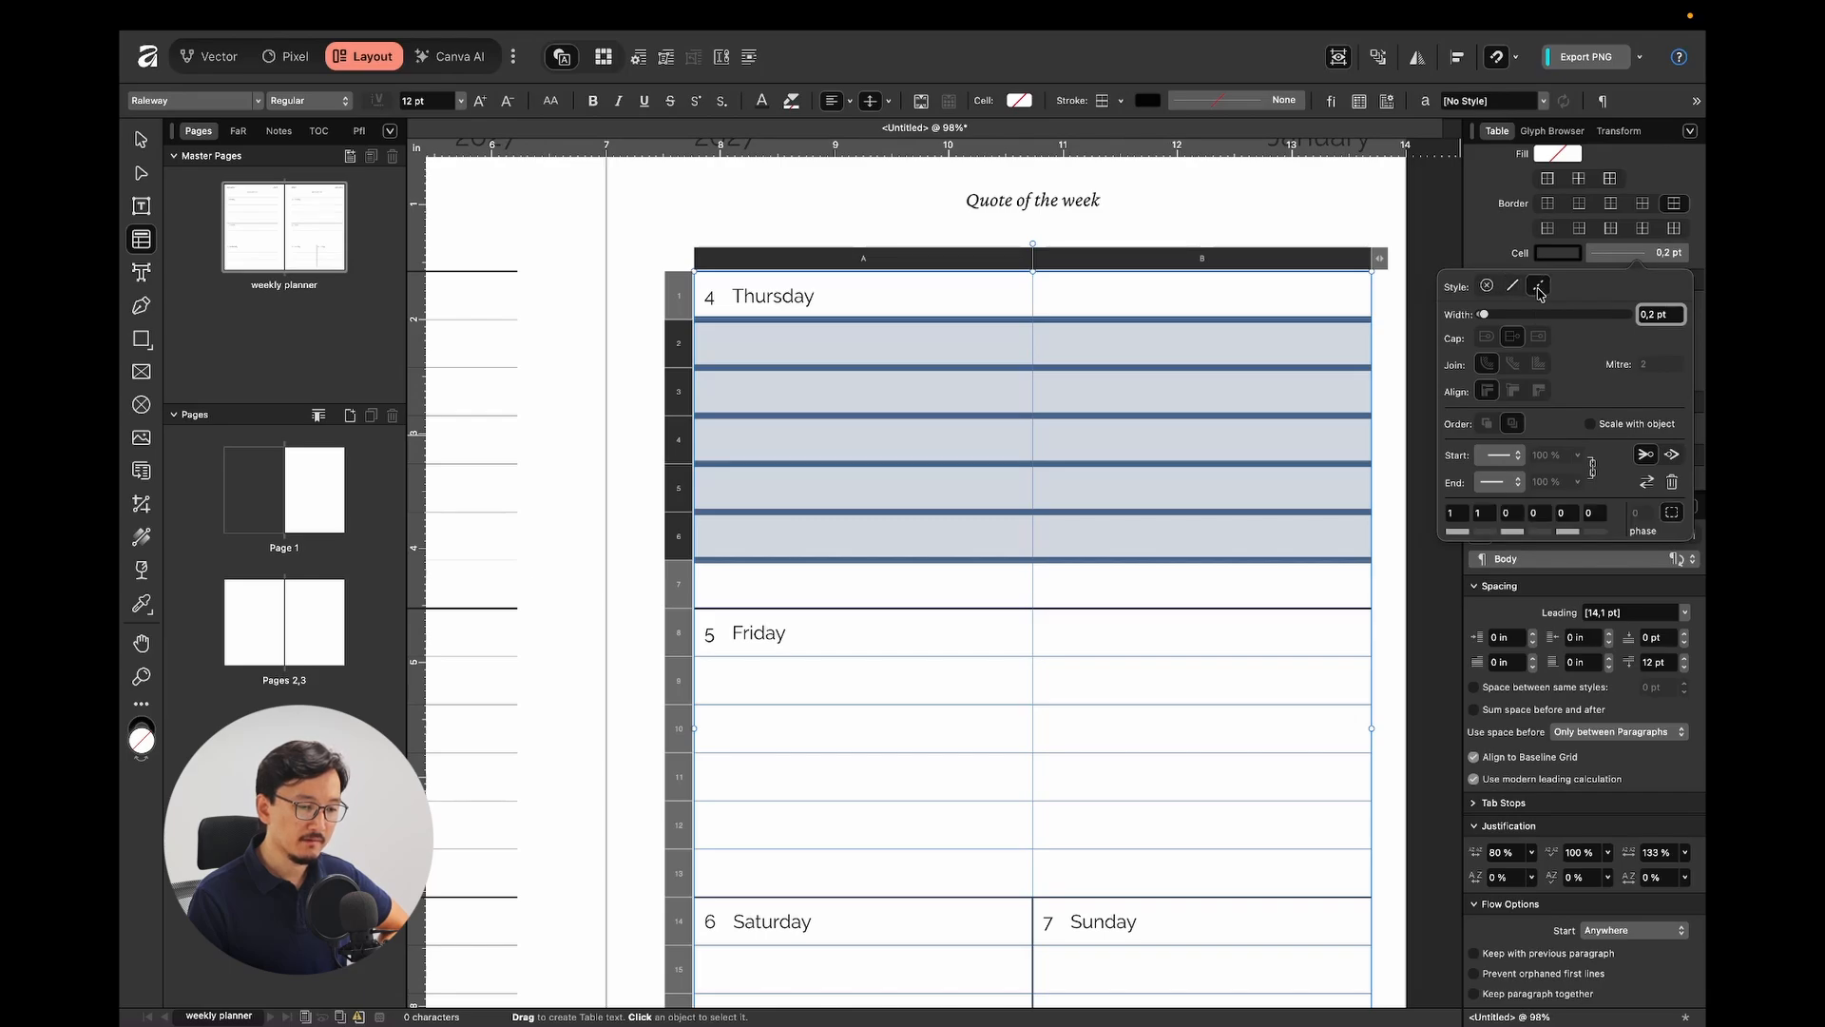
pyautogui.click(1433, 253)
pyautogui.scroll(4, 1129, 369)
pyautogui.scroll(5, 1130, 369)
pyautogui.scroll(-7, 1114, 315)
# Widen the gap in the dash pattern of the horizontal borders in Thursday's rows 2 to 6, and inspect the dotted lines.
pyautogui.click(1118, 319)
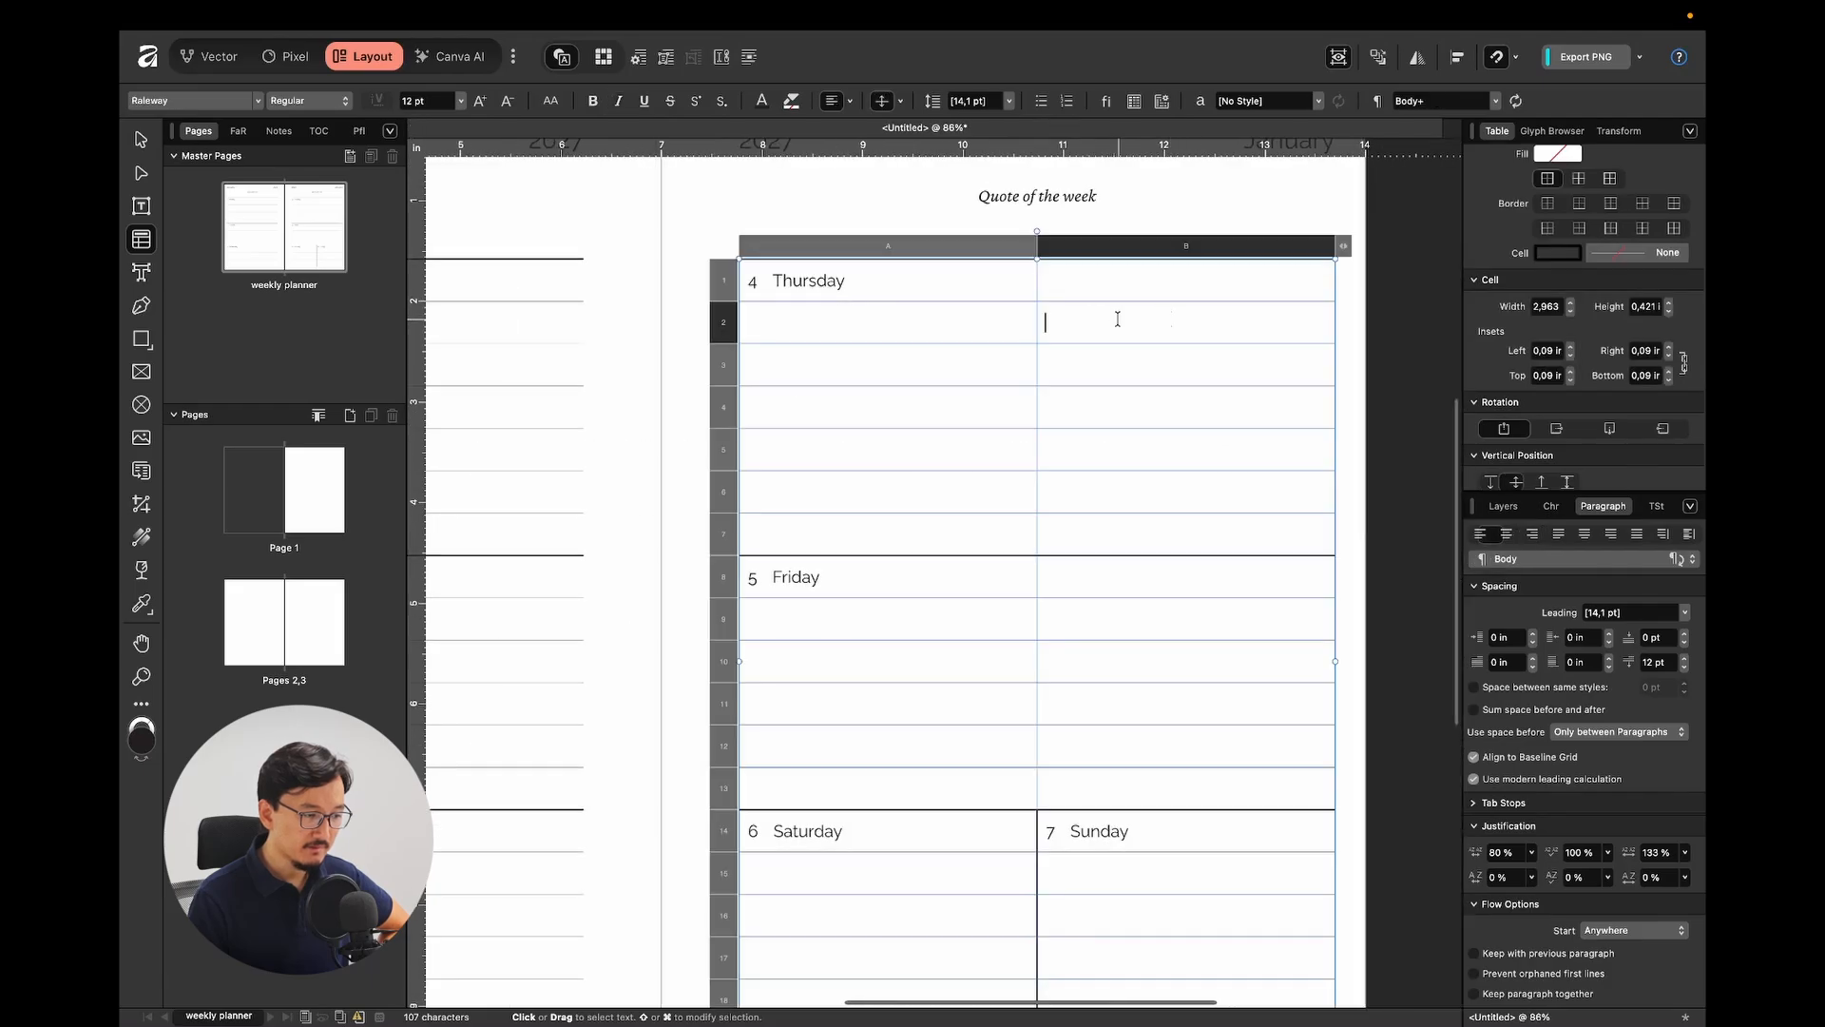
pyautogui.press('Escape')
pyautogui.click(931, 351)
pyautogui.click(859, 318)
pyautogui.moveTo(859, 318); pyautogui.dragTo(1099, 489)
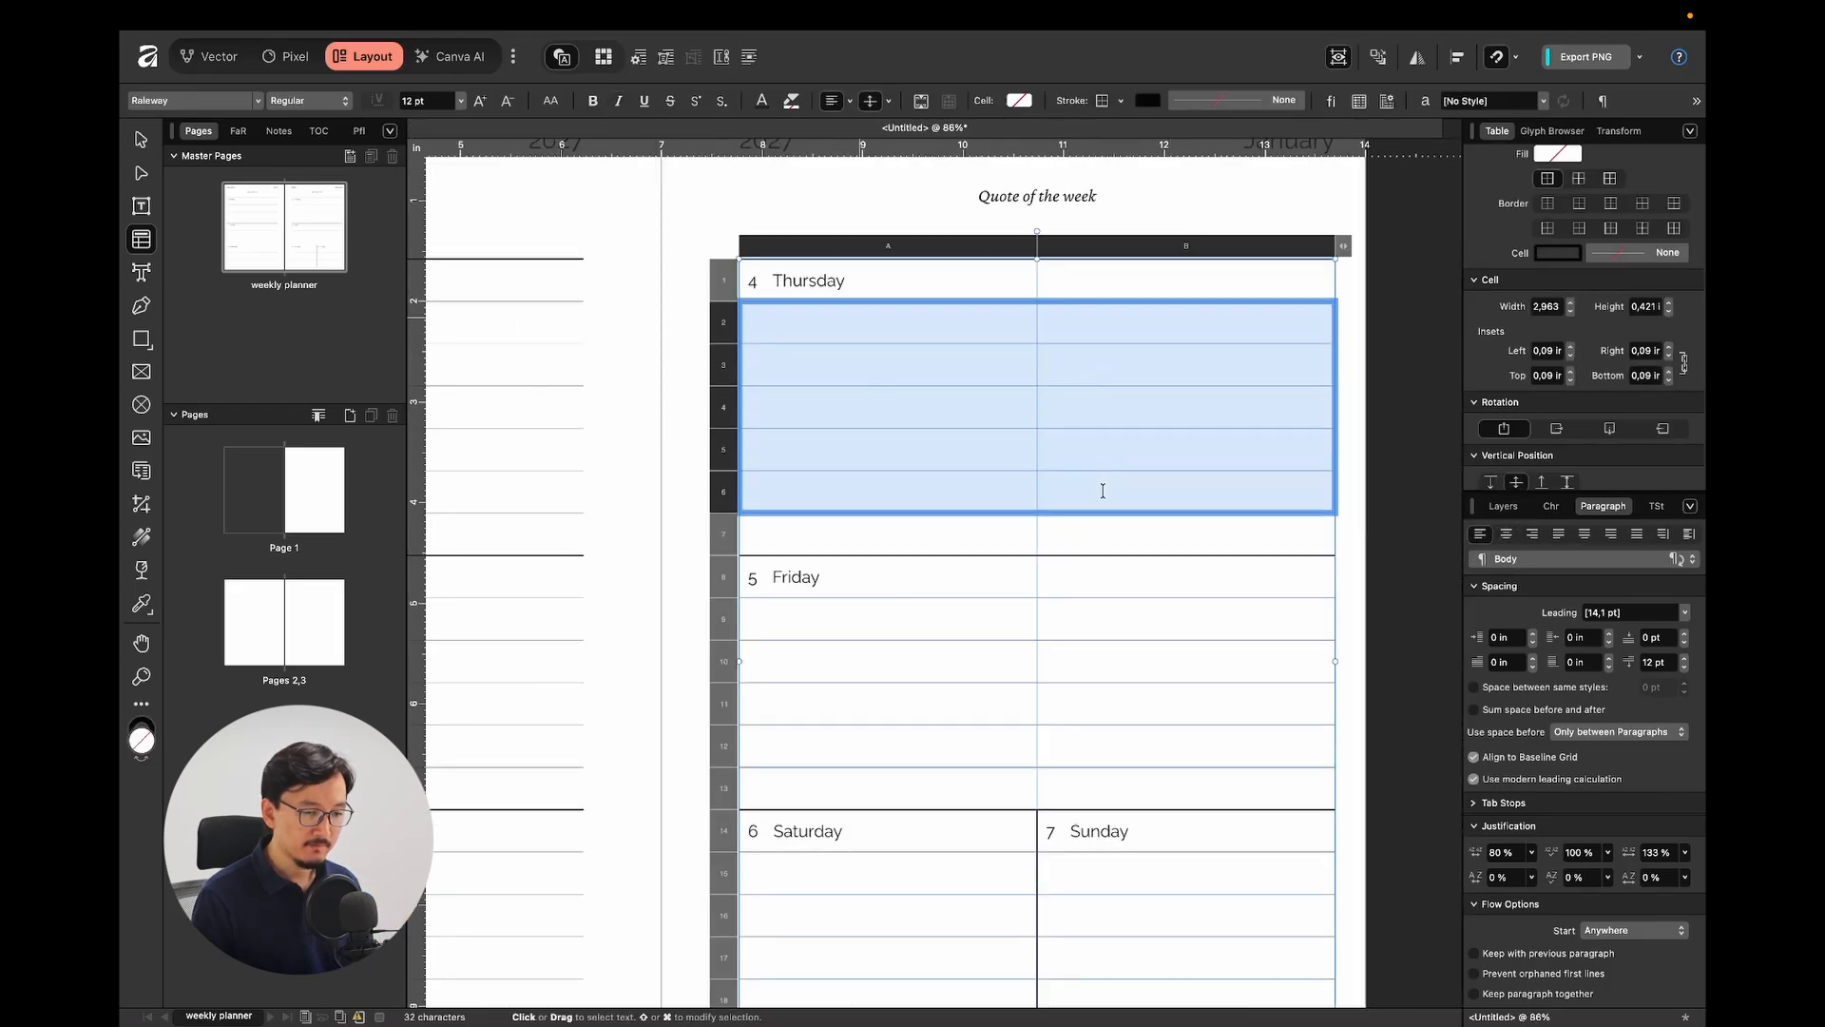
pyautogui.click(1675, 204)
pyautogui.click(1623, 257)
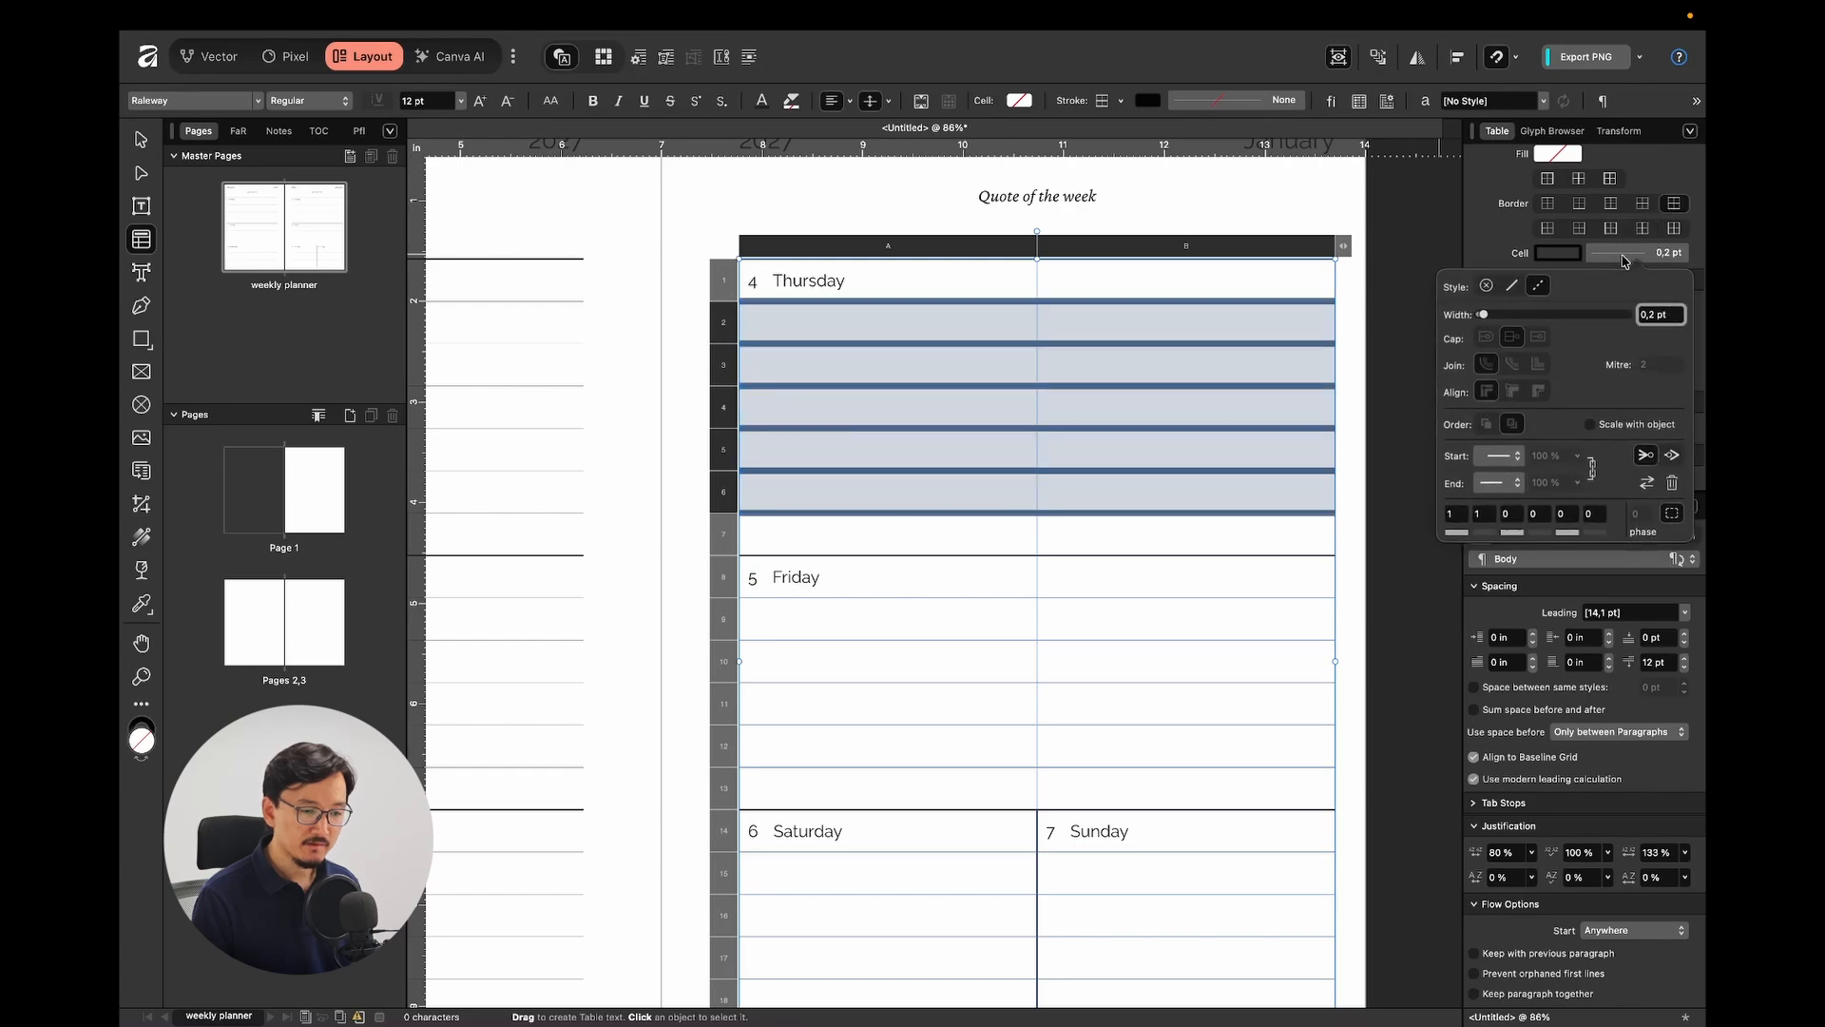
pyautogui.click(1540, 287)
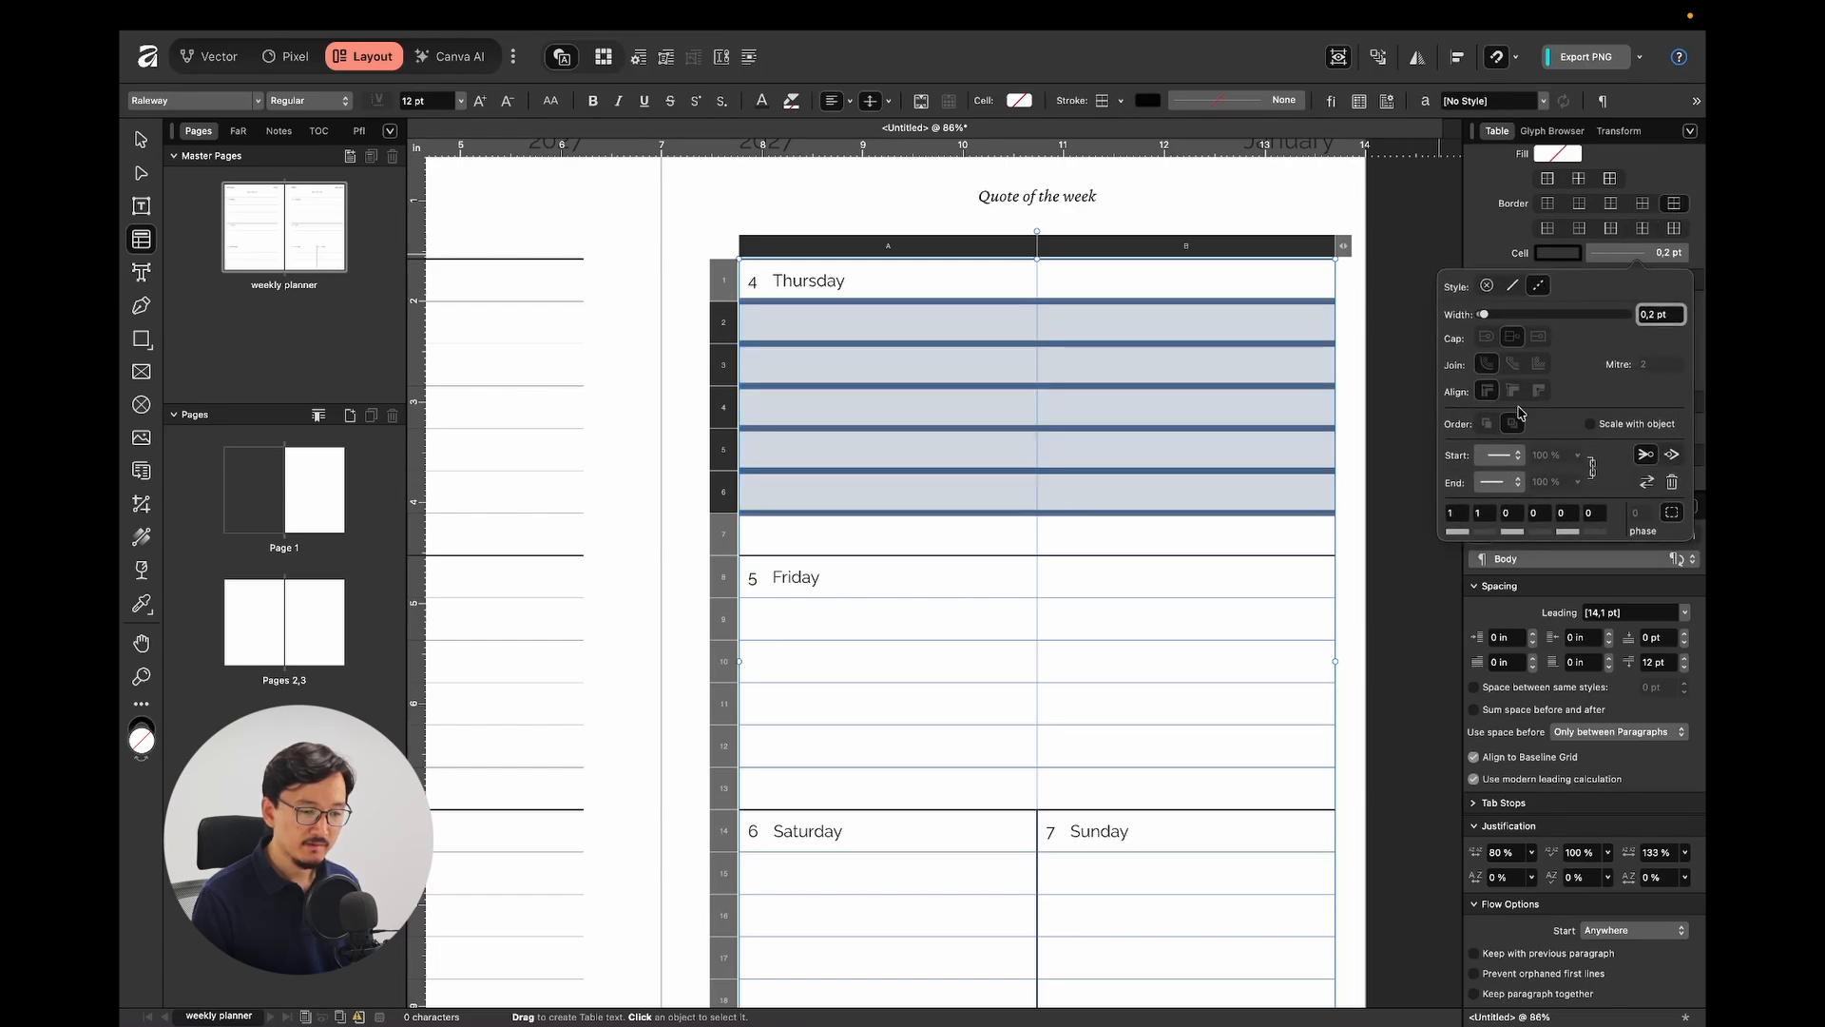
pyautogui.click(1487, 514)
pyautogui.write('4')
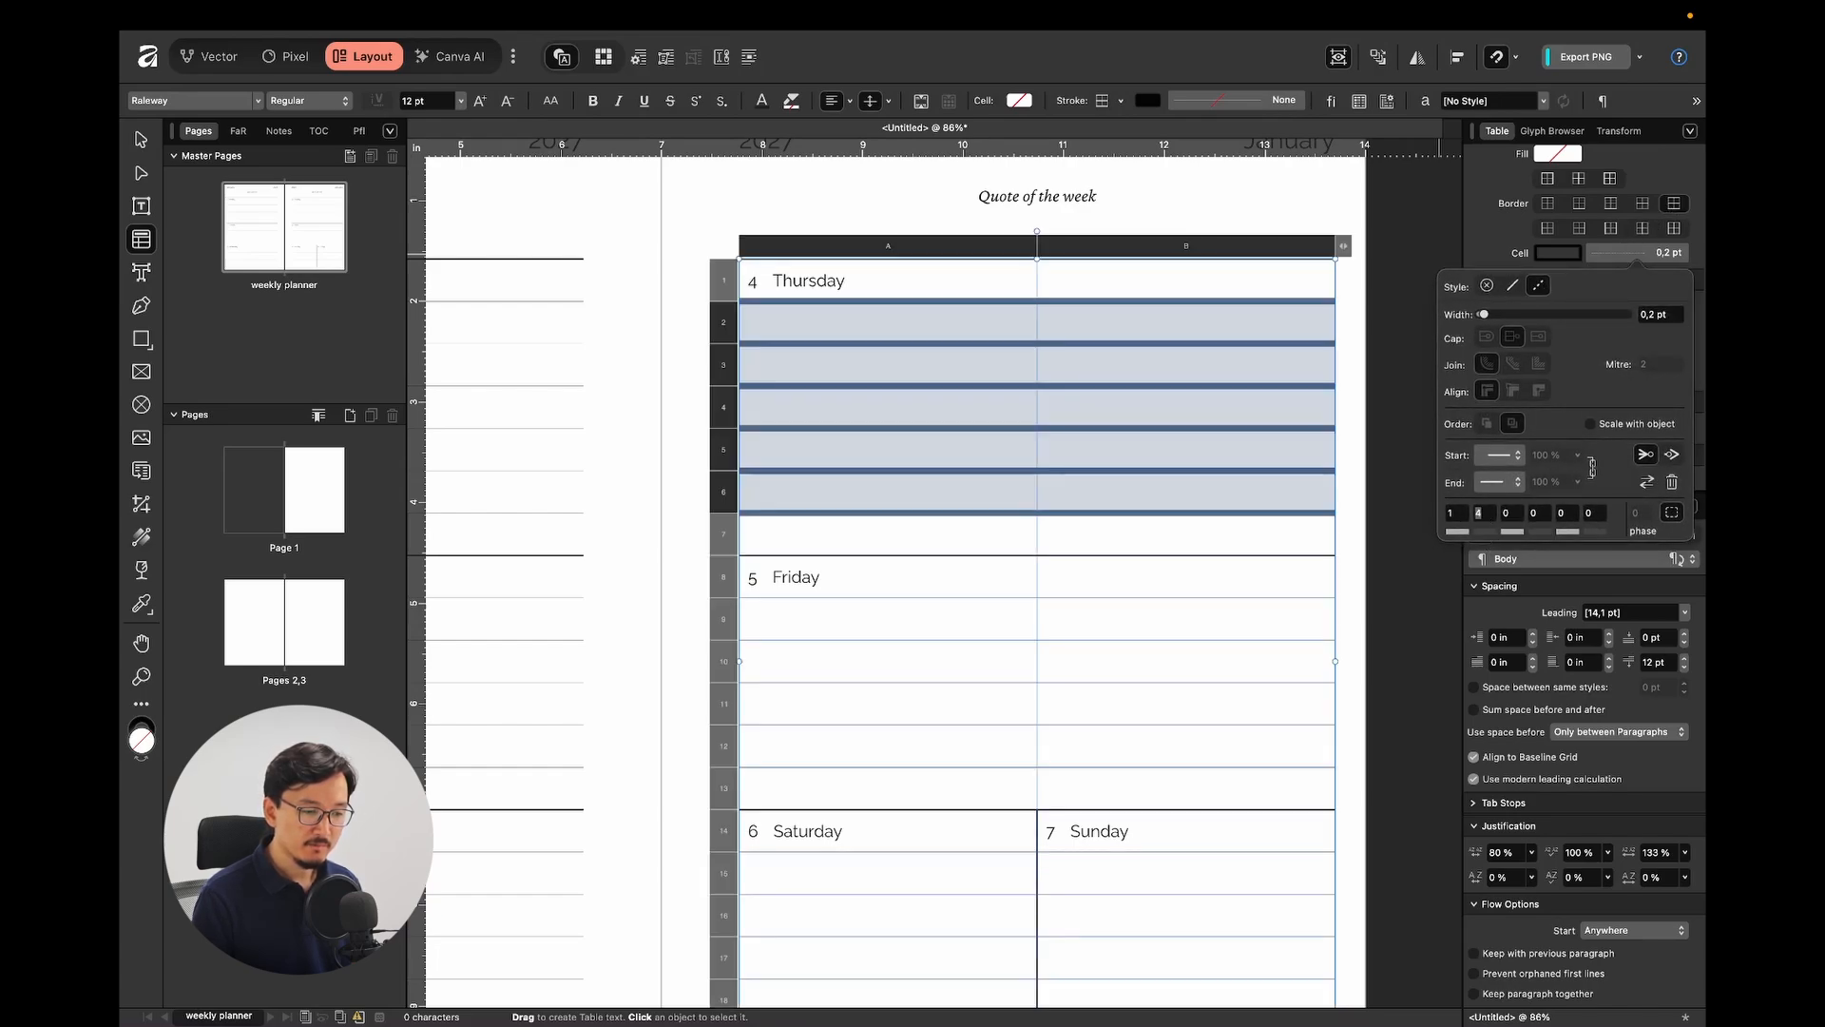
pyautogui.press('Up')
pyautogui.press('Up')
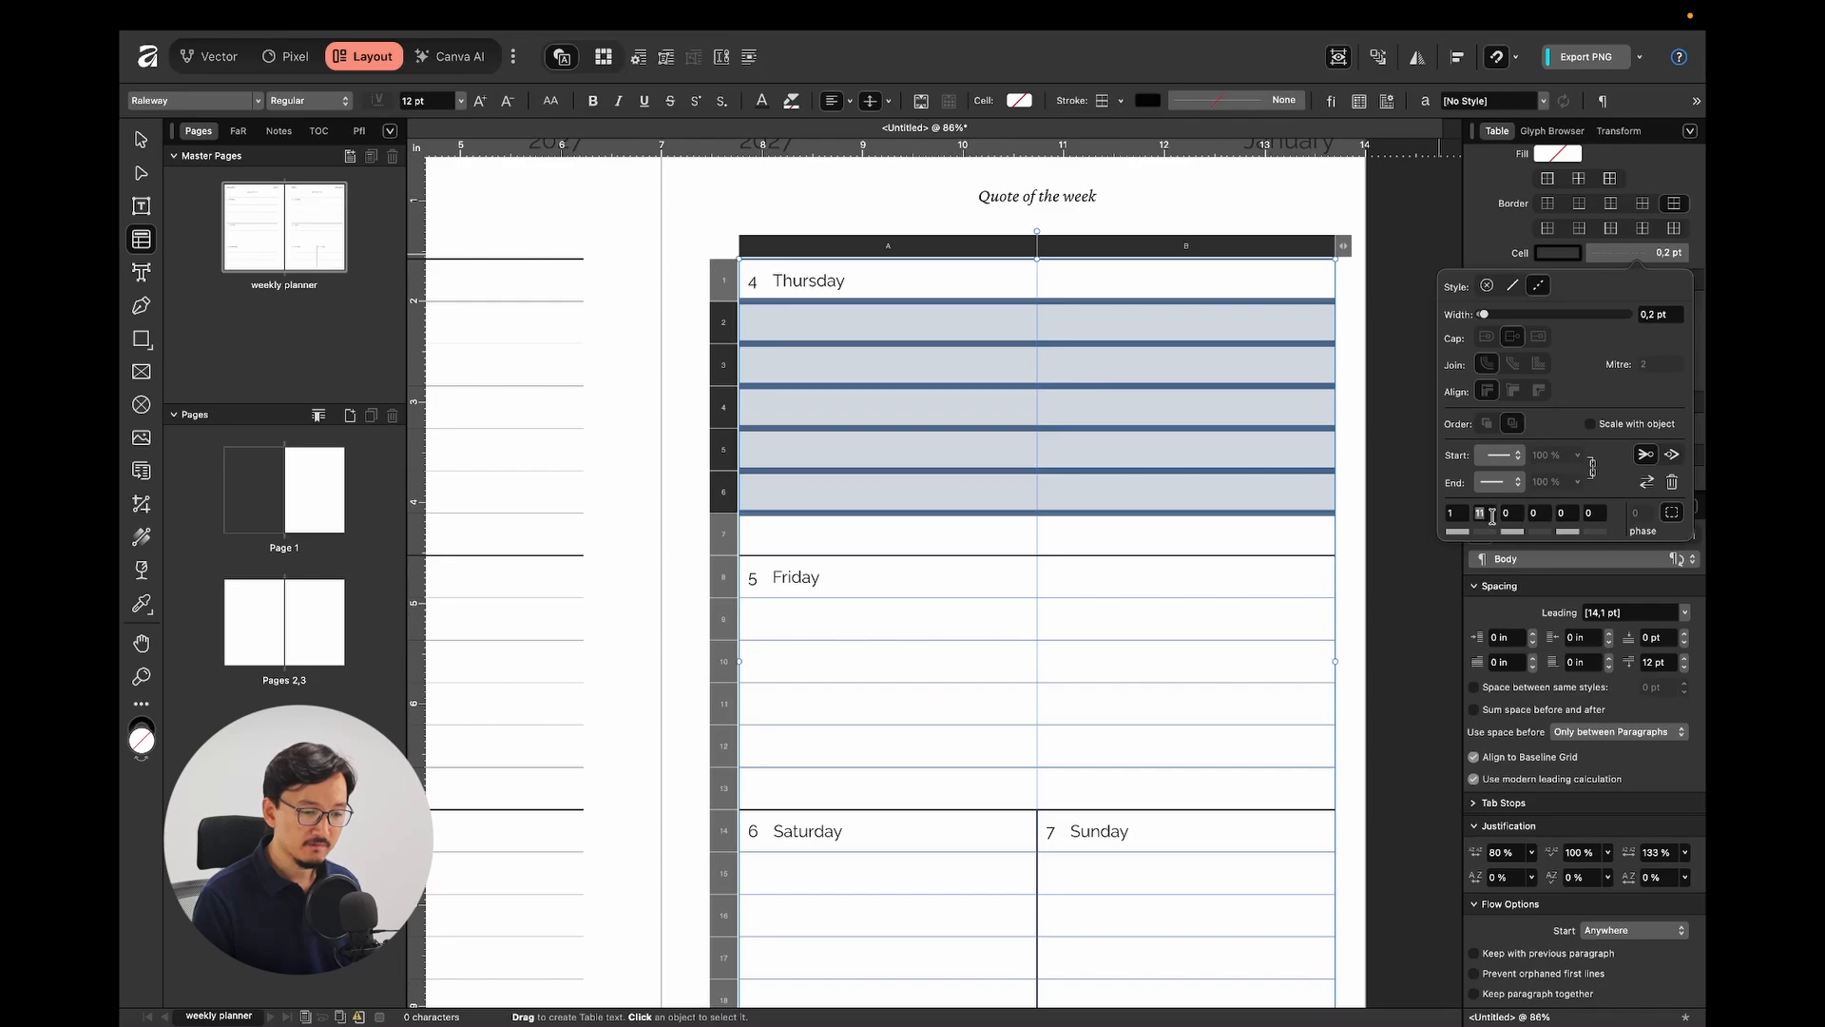
pyautogui.click(1306, 351)
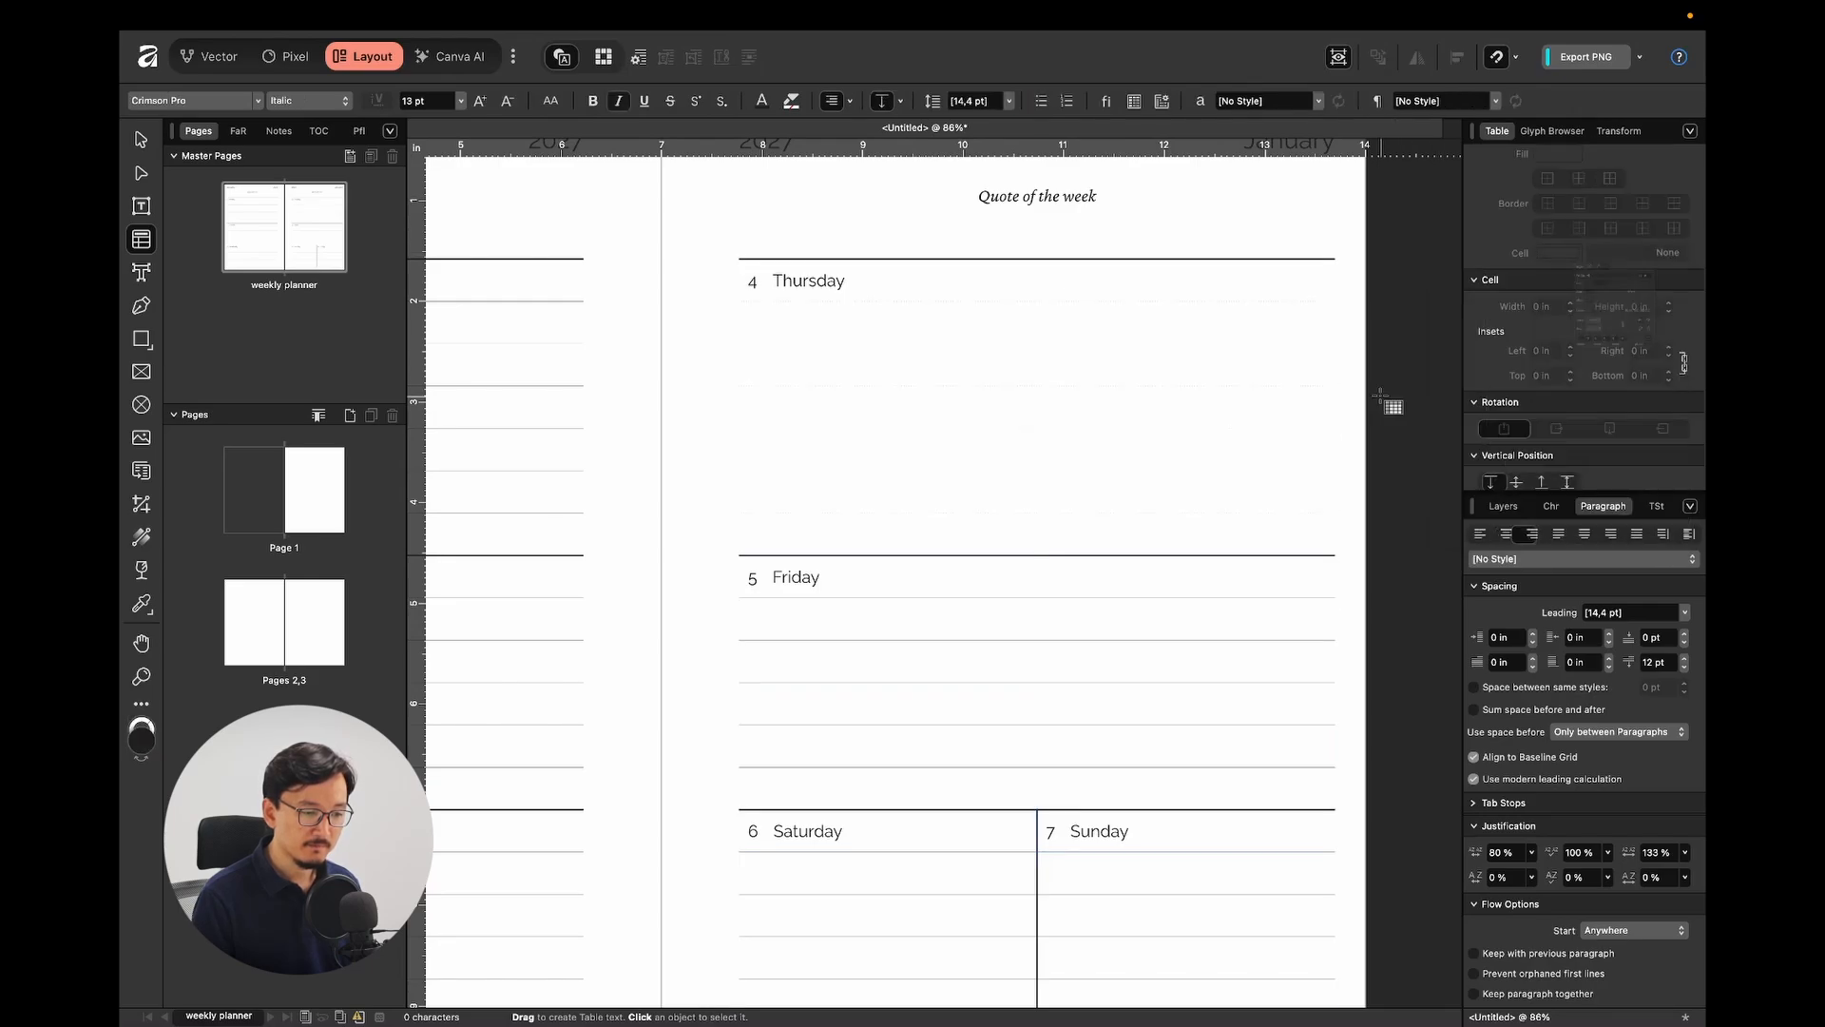
pyautogui.scroll(5, 1306, 351)
pyautogui.scroll(-3, 1270, 341)
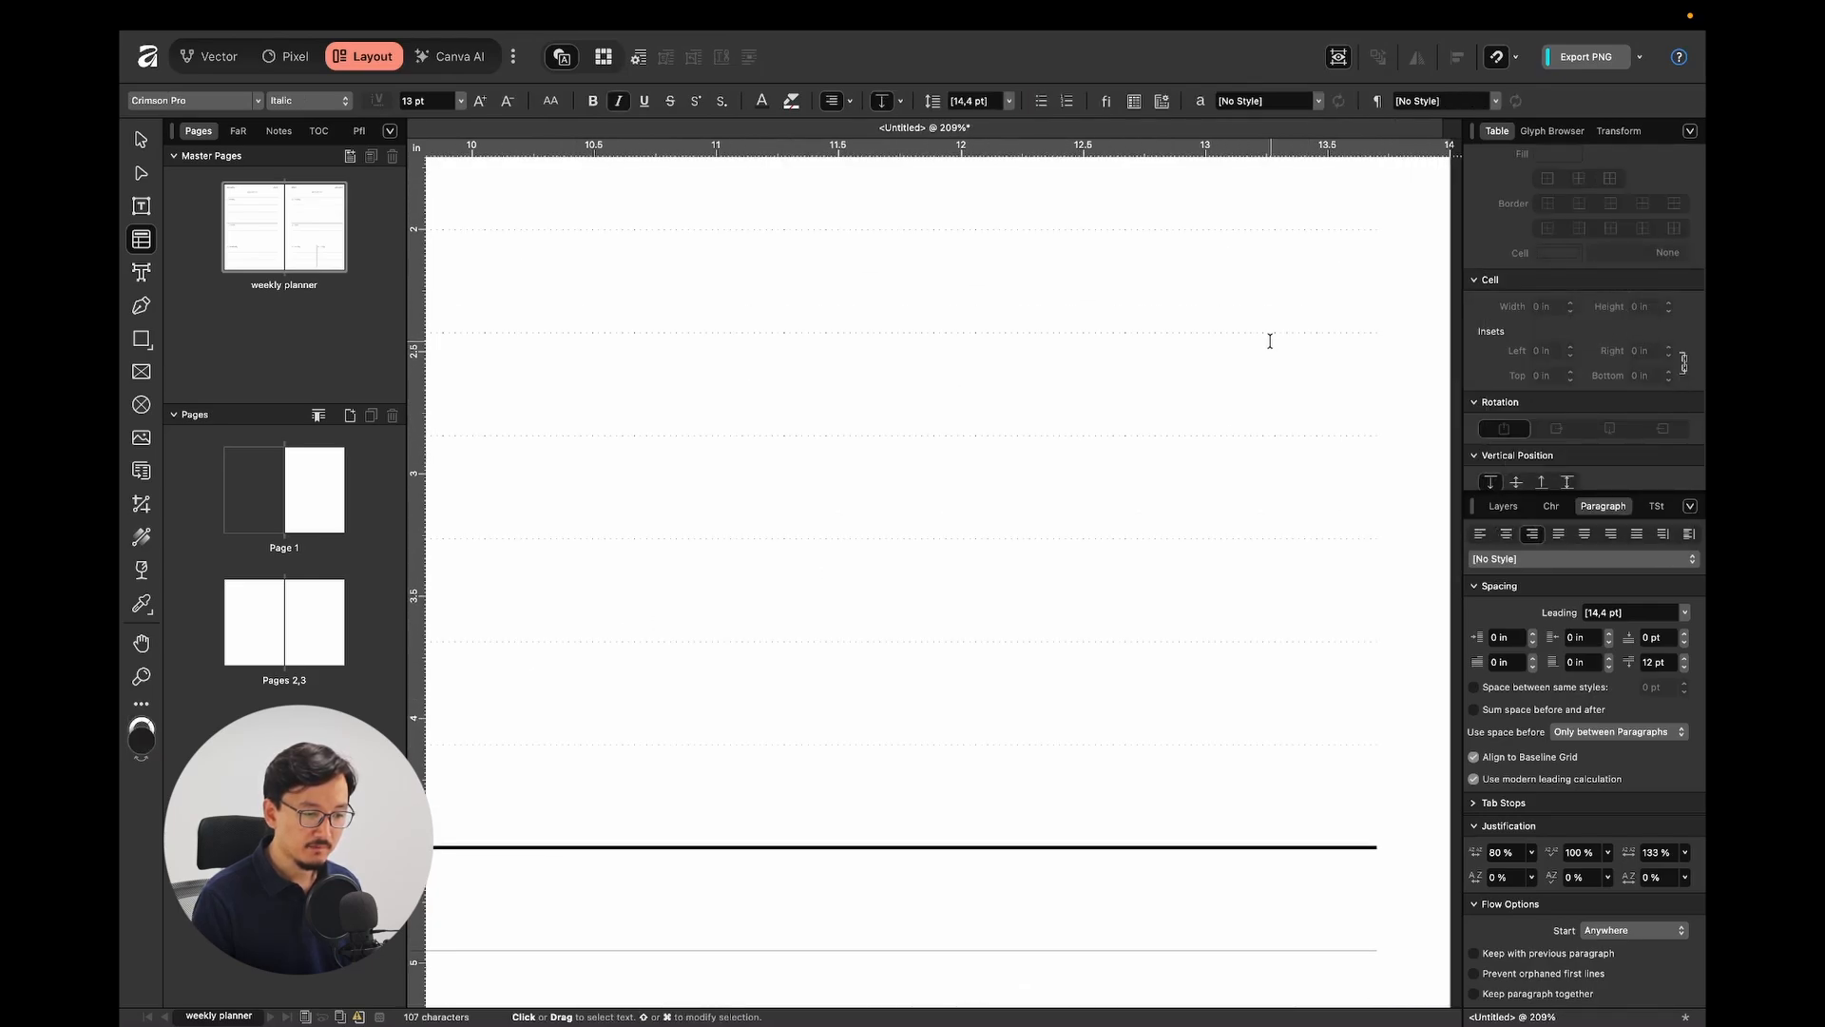
pyautogui.scroll(-2, 1270, 340)
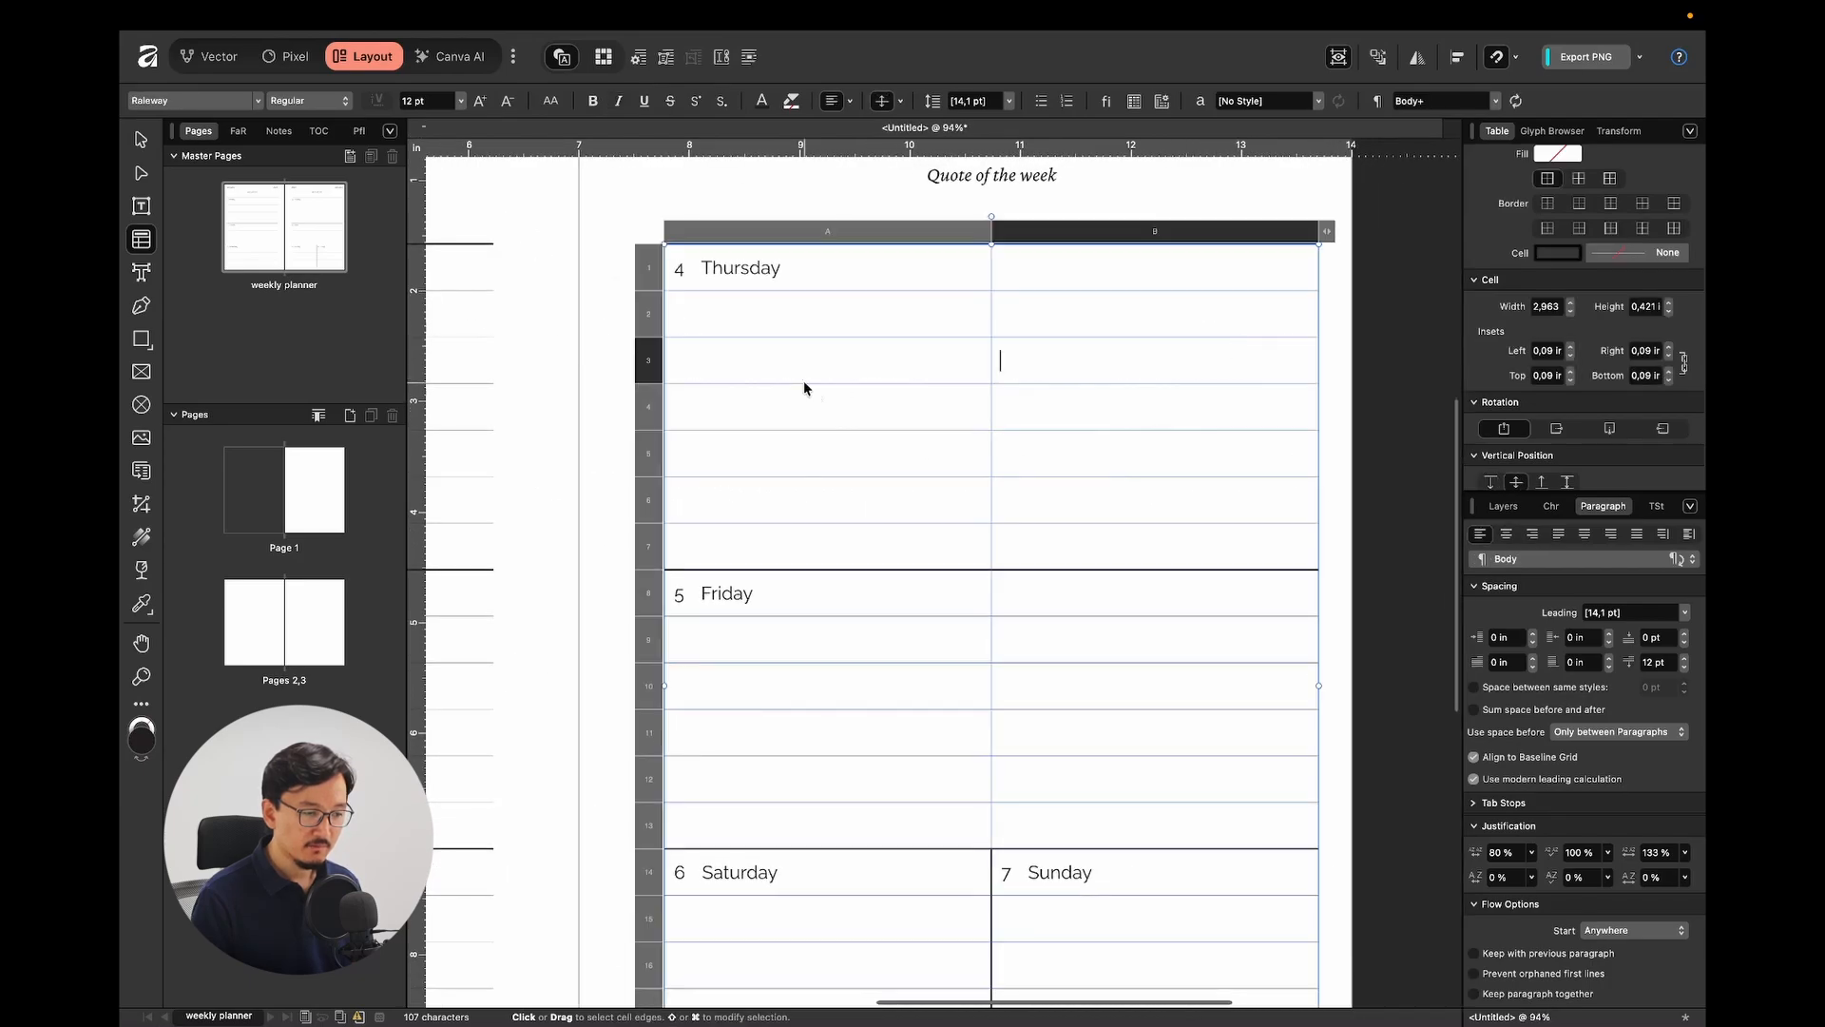
# Set the width of the dotted horizontal borders in Thursday's rows 2 to 6 to 0.5 pt and inspect the lines.
pyautogui.moveTo(808, 313); pyautogui.dragTo(1137, 485)
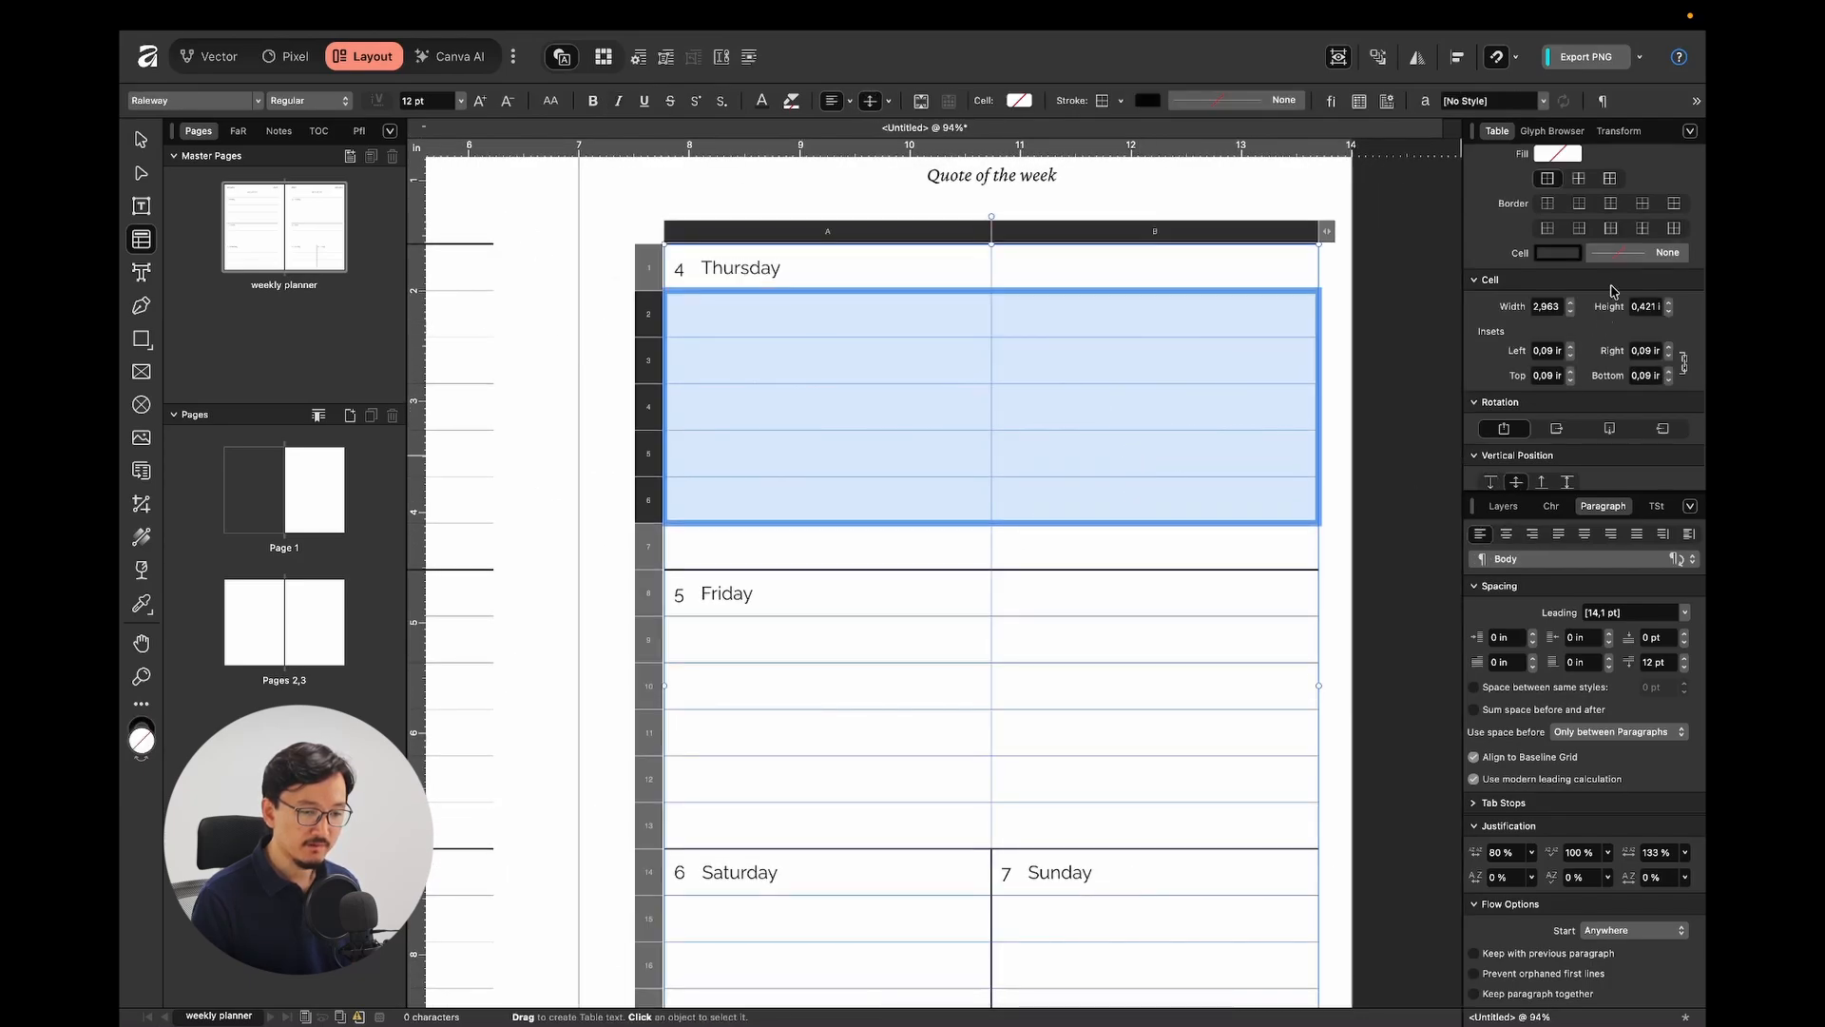
pyautogui.click(1675, 204)
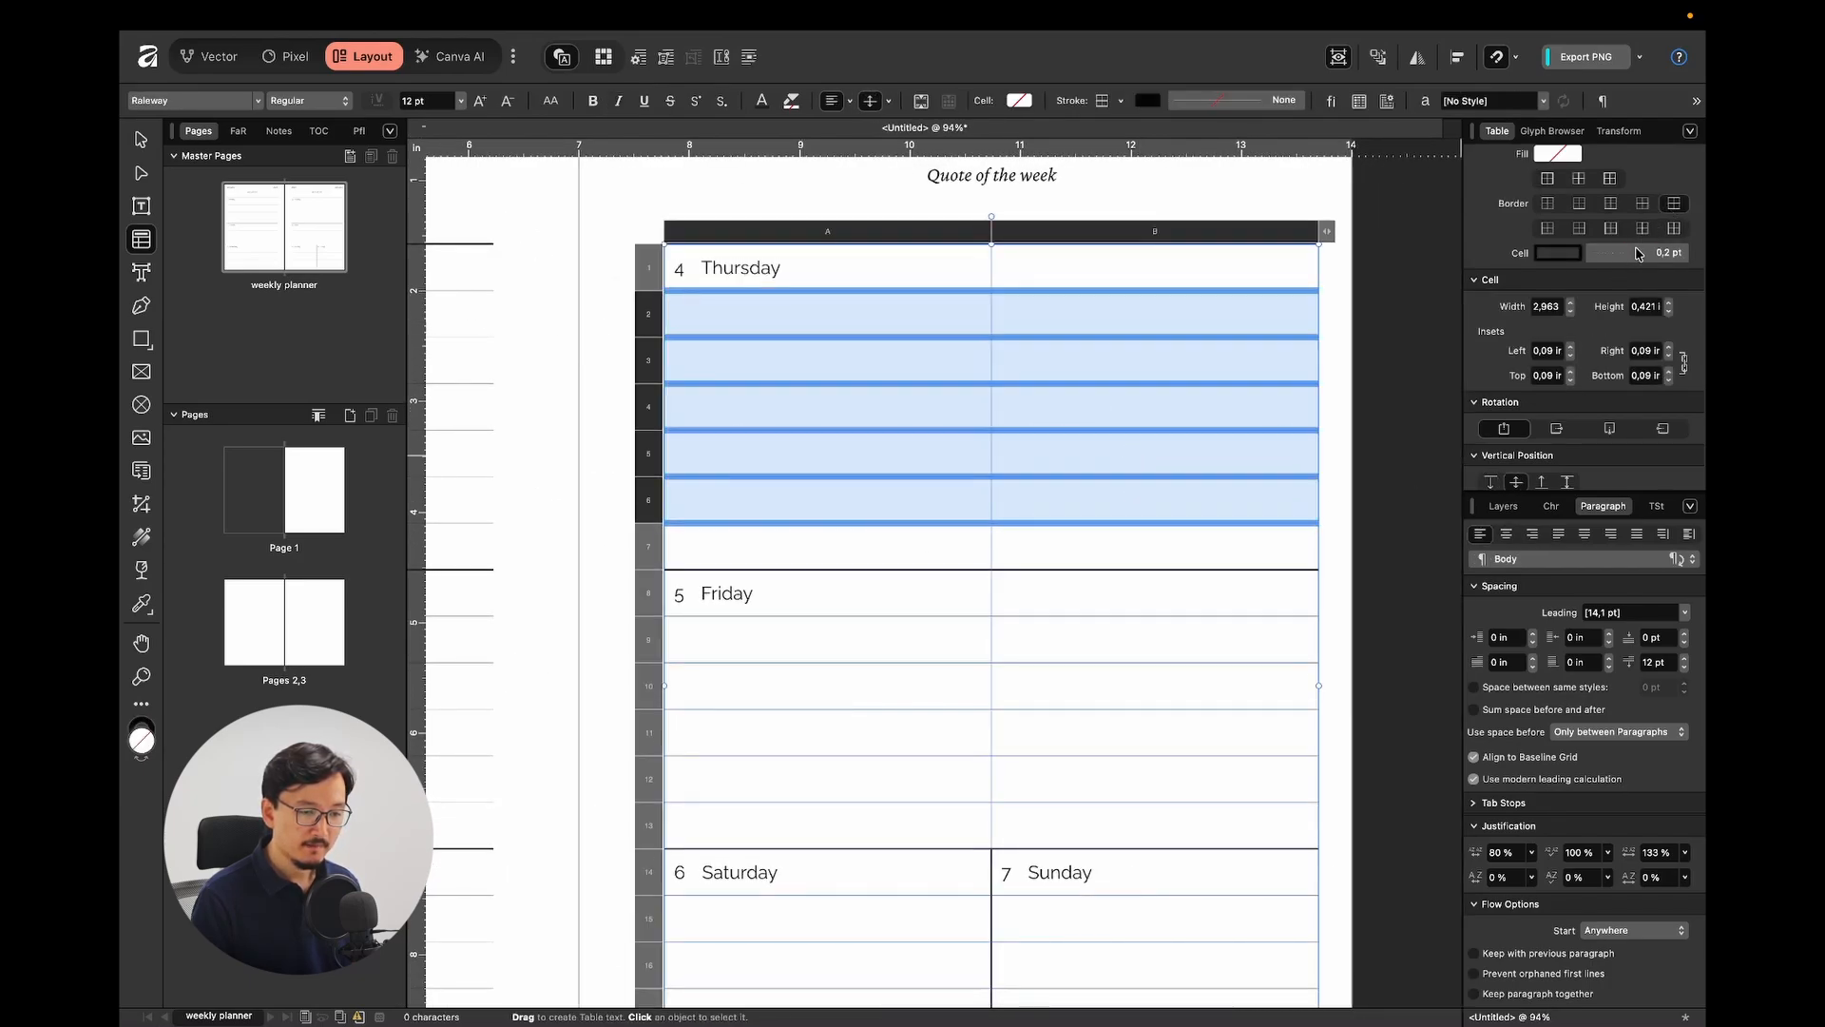
pyautogui.click(1640, 253)
pyautogui.click(1670, 313)
pyautogui.write(',5')
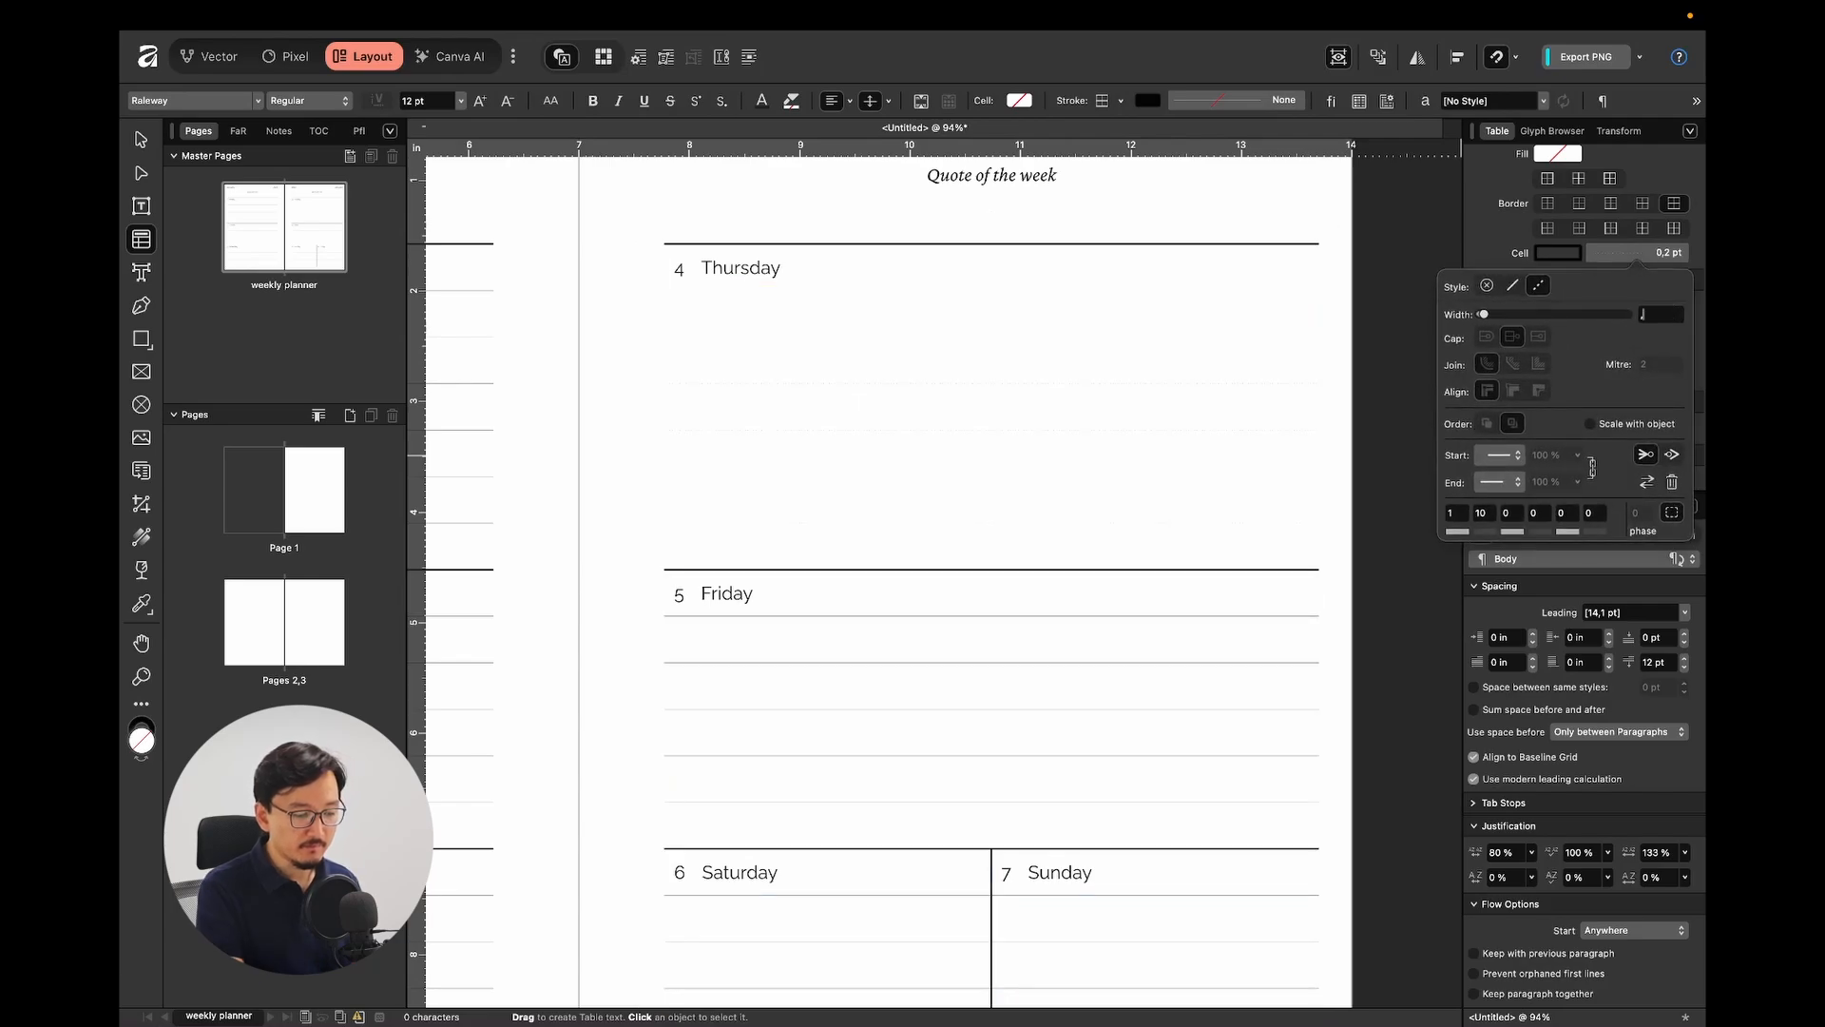
pyautogui.press('Return')
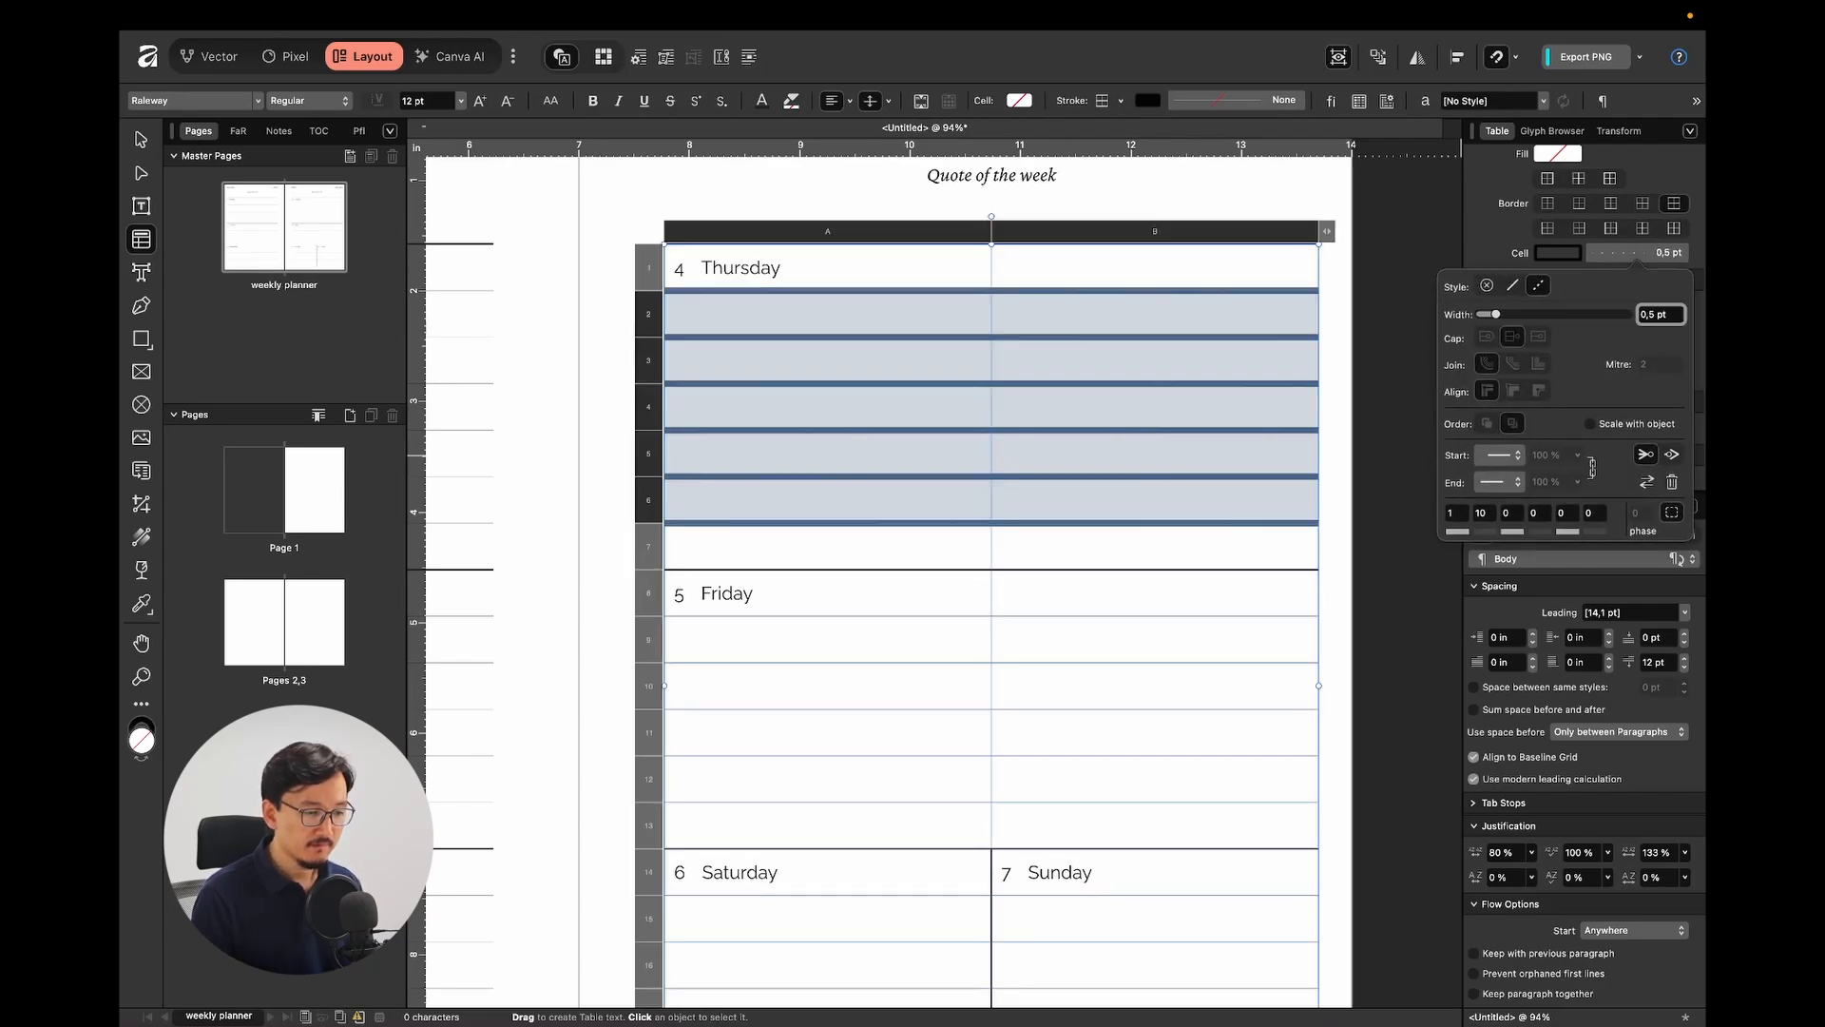
pyautogui.click(1344, 357)
pyautogui.scroll(2, 1105, 350)
pyautogui.scroll(-3, 1105, 349)
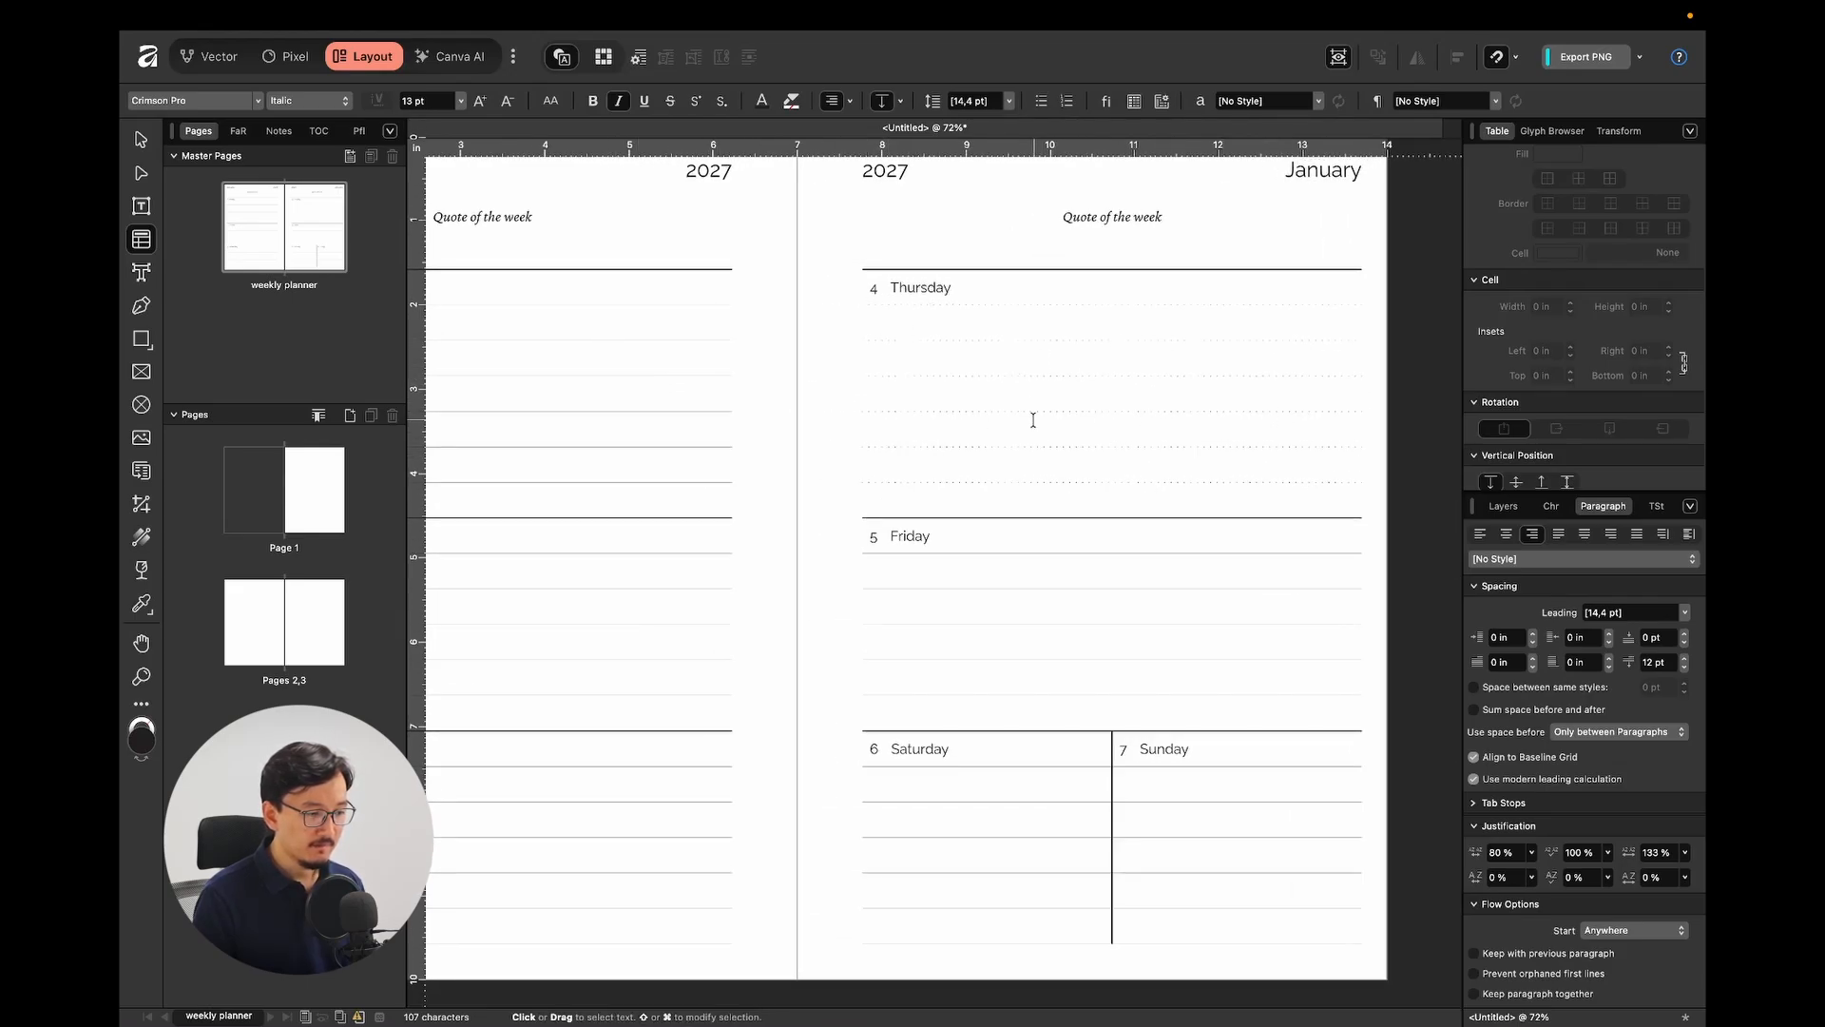
# Undo the dotted border changes in Thursday's writing rows back to solid lines, and view the whole master spread.
pyautogui.hscroll(-2, 1034, 420)
pyautogui.press('super+z')
pyautogui.press('super+z')
pyautogui.press('super+z')
pyautogui.press('super+z')
pyautogui.press('super+z')
pyautogui.press('super+z')
pyautogui.press('super+z')
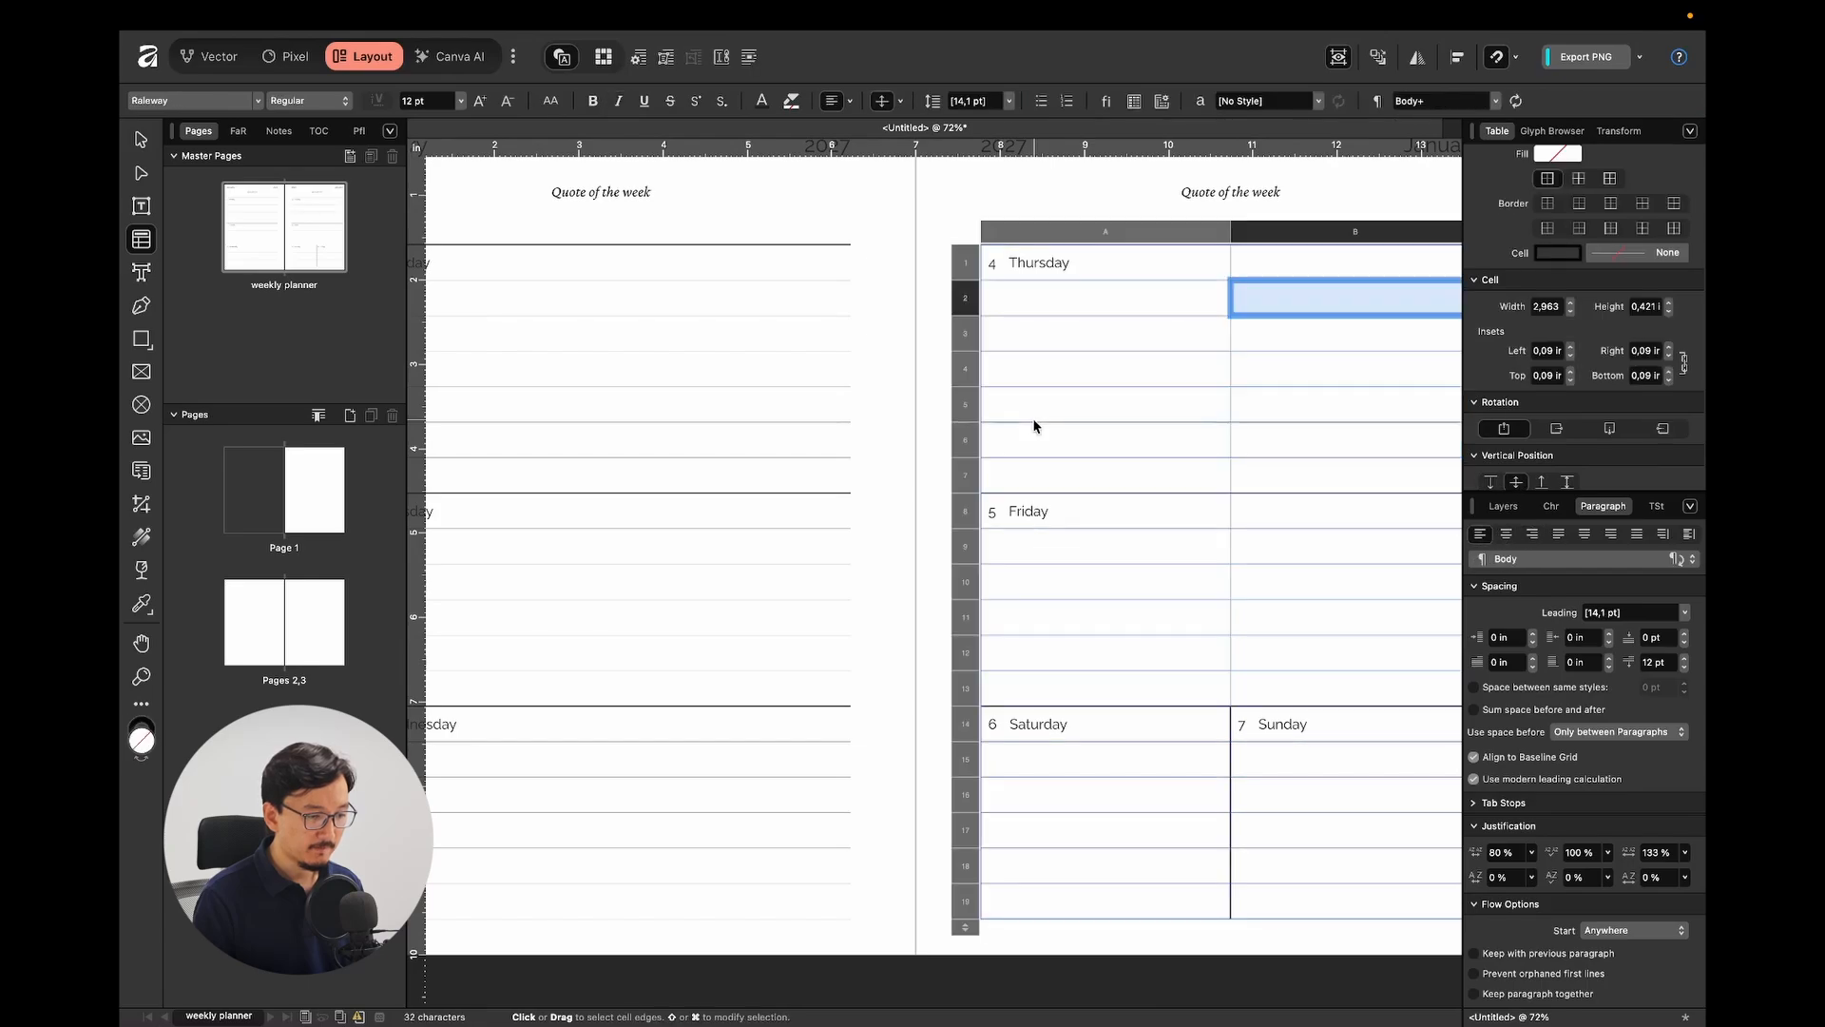
pyautogui.click(882, 292)
pyautogui.hscroll(-2, 1289, 378)
pyautogui.scroll(-3, 1289, 379)
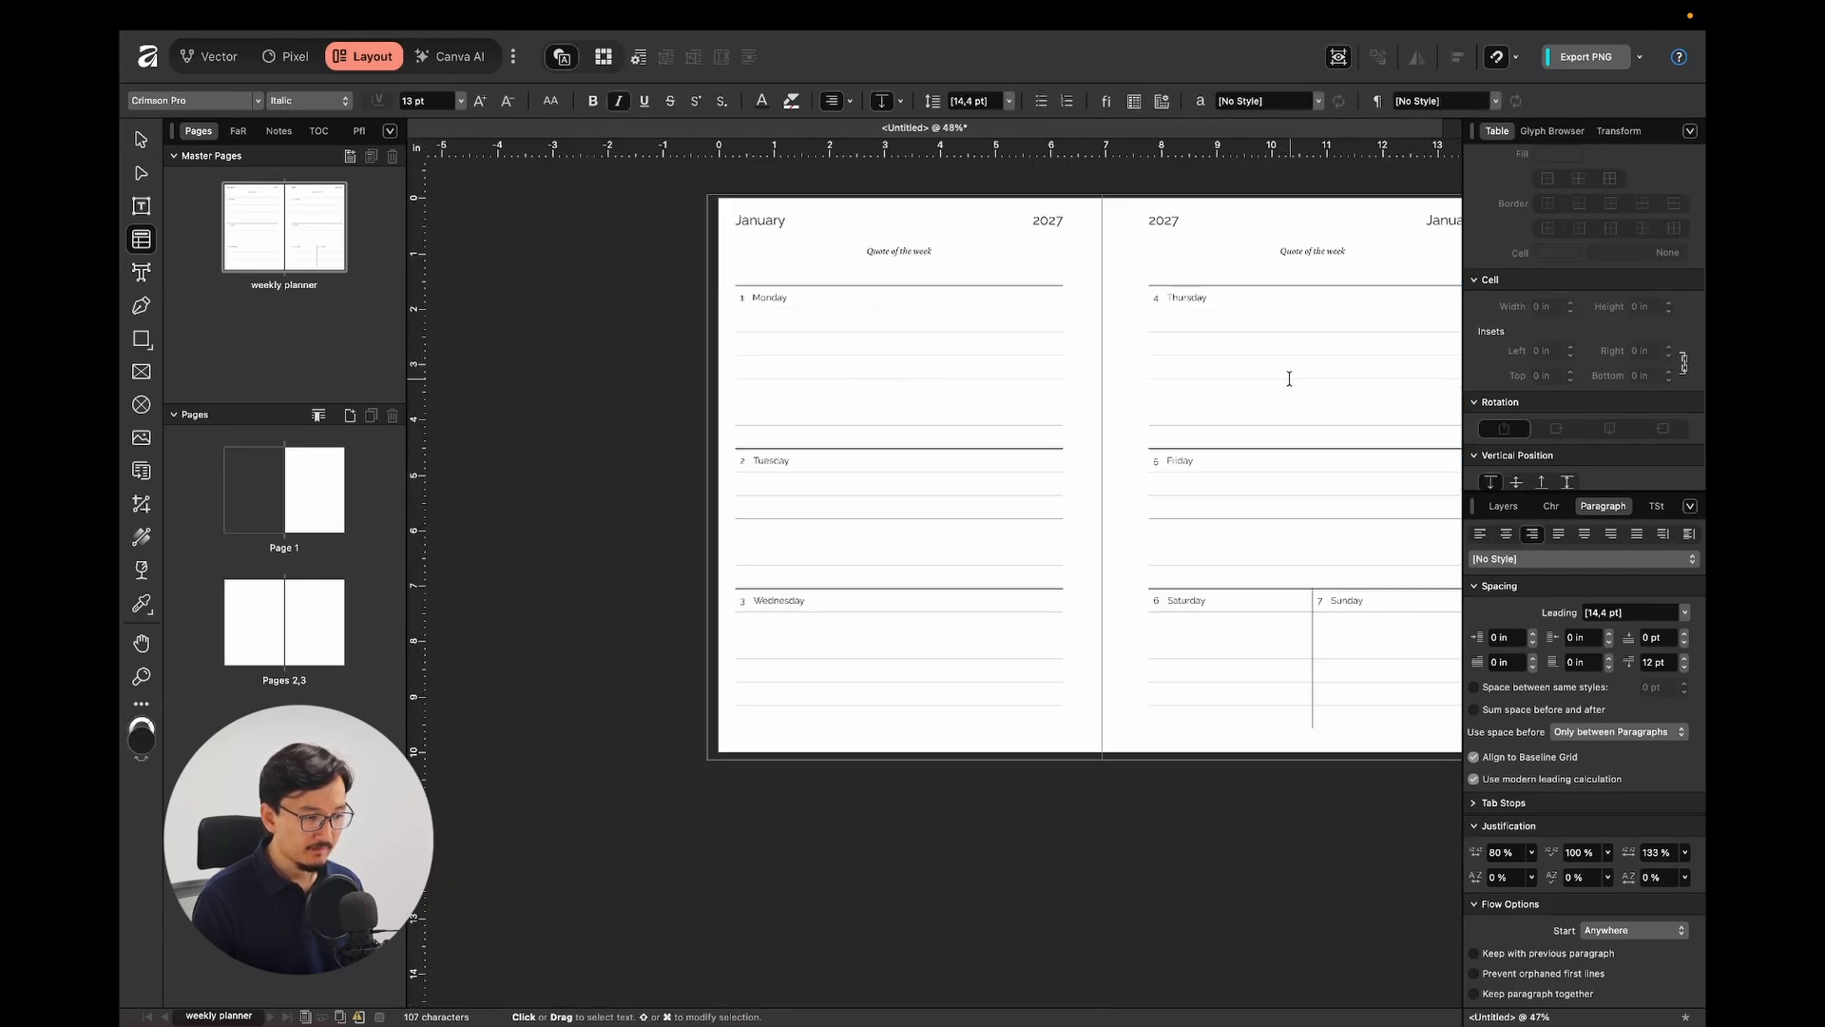
pyautogui.press('super+0')
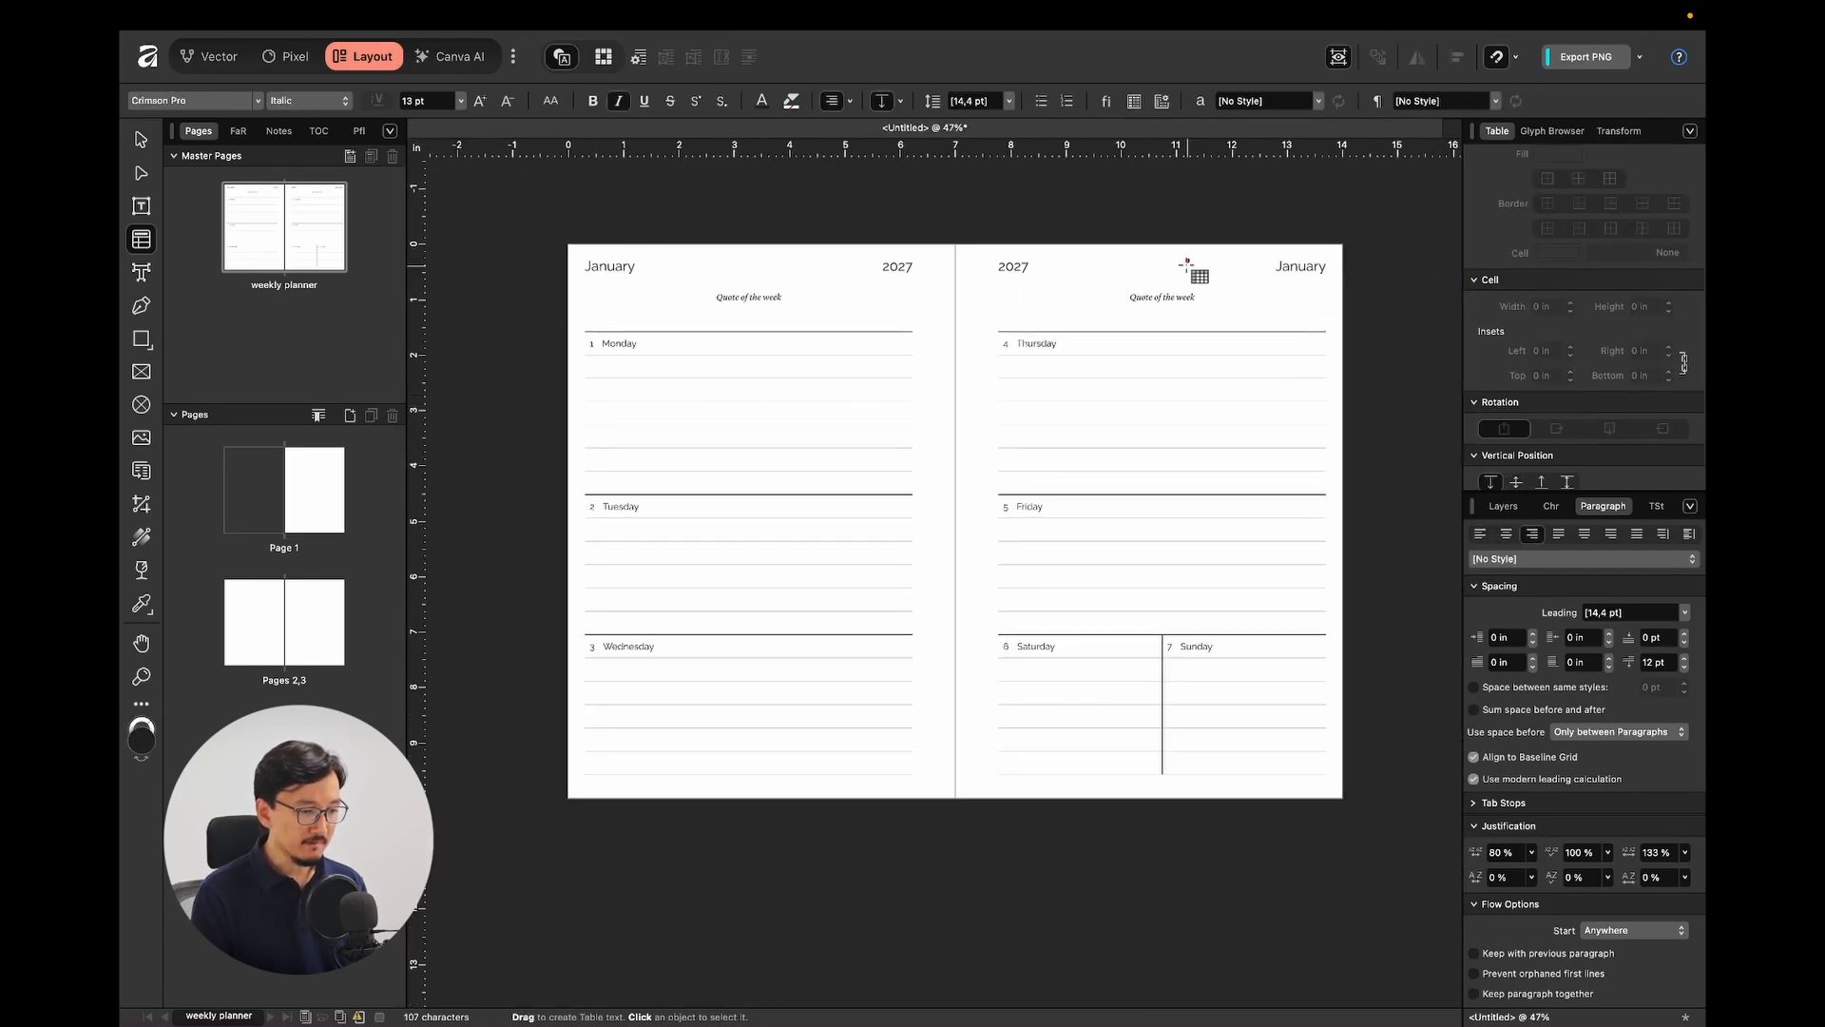
# Apply the weekly planner master to the spread of pages 2 and 3.
pyautogui.doubleClick(309, 506)
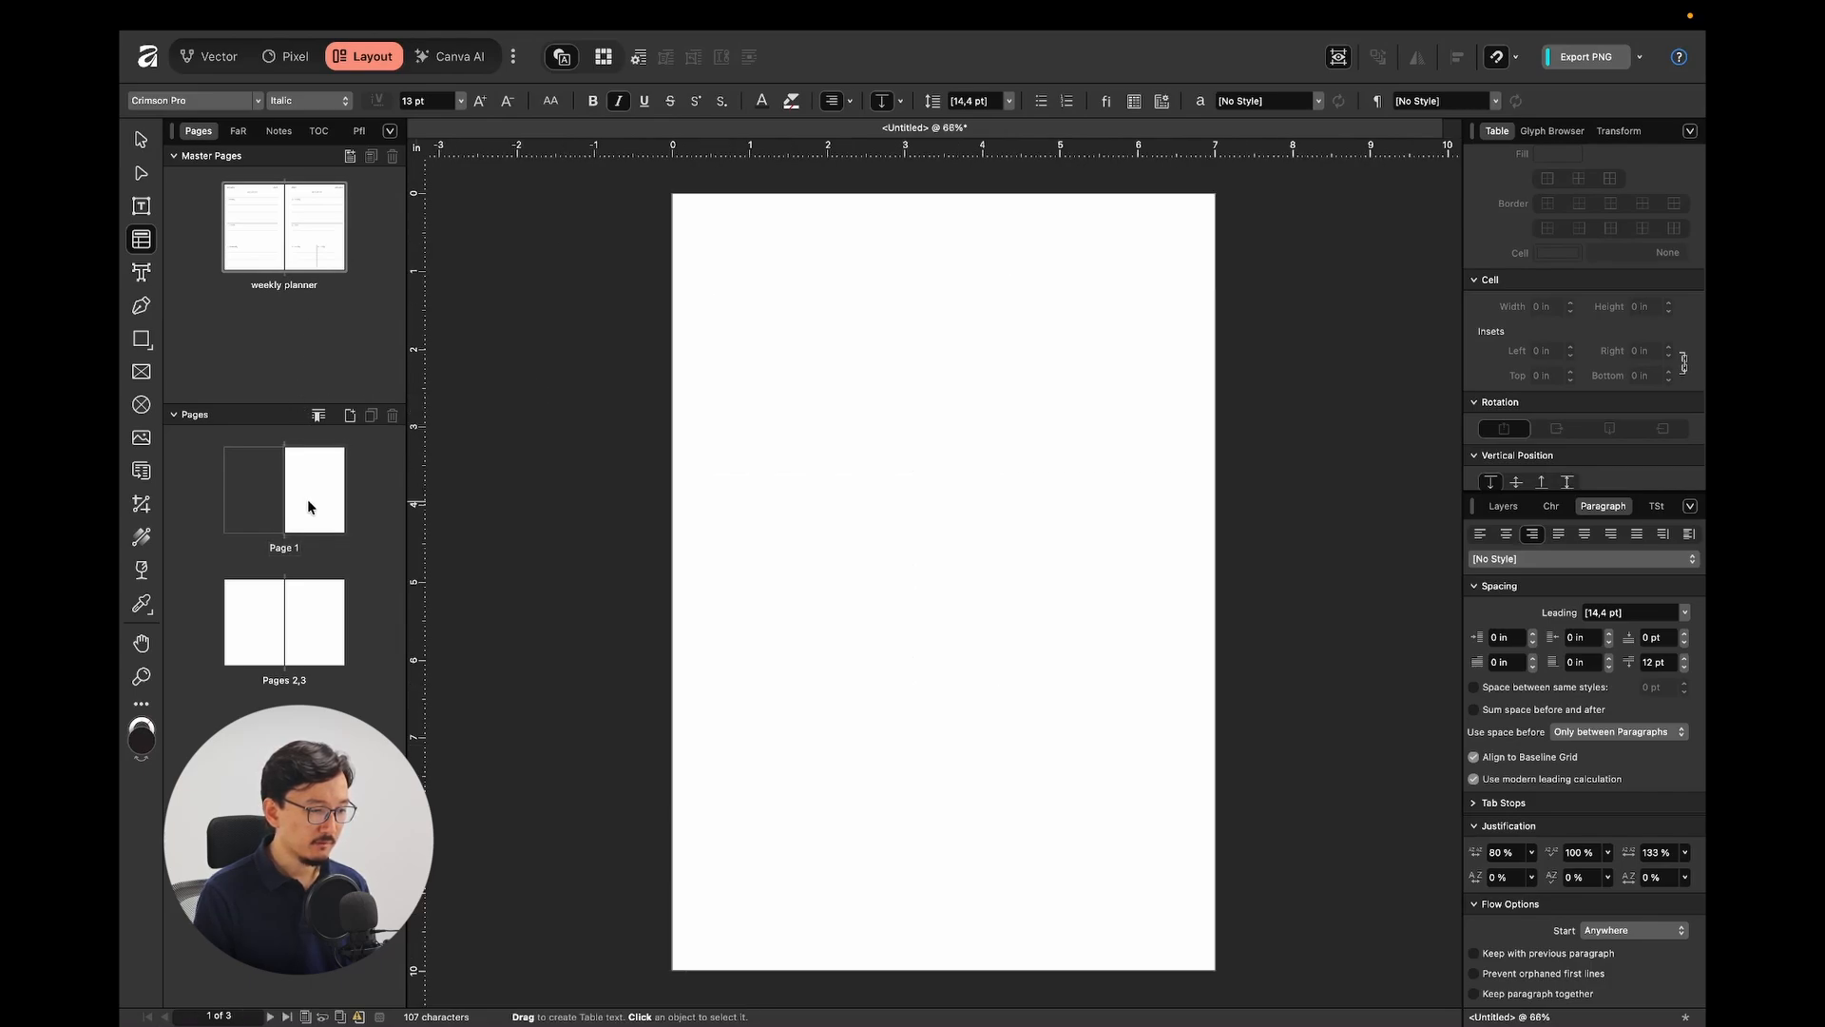
pyautogui.scroll(-1, 1132, 378)
pyautogui.press('v')
pyautogui.scroll(-6, 1222, 402)
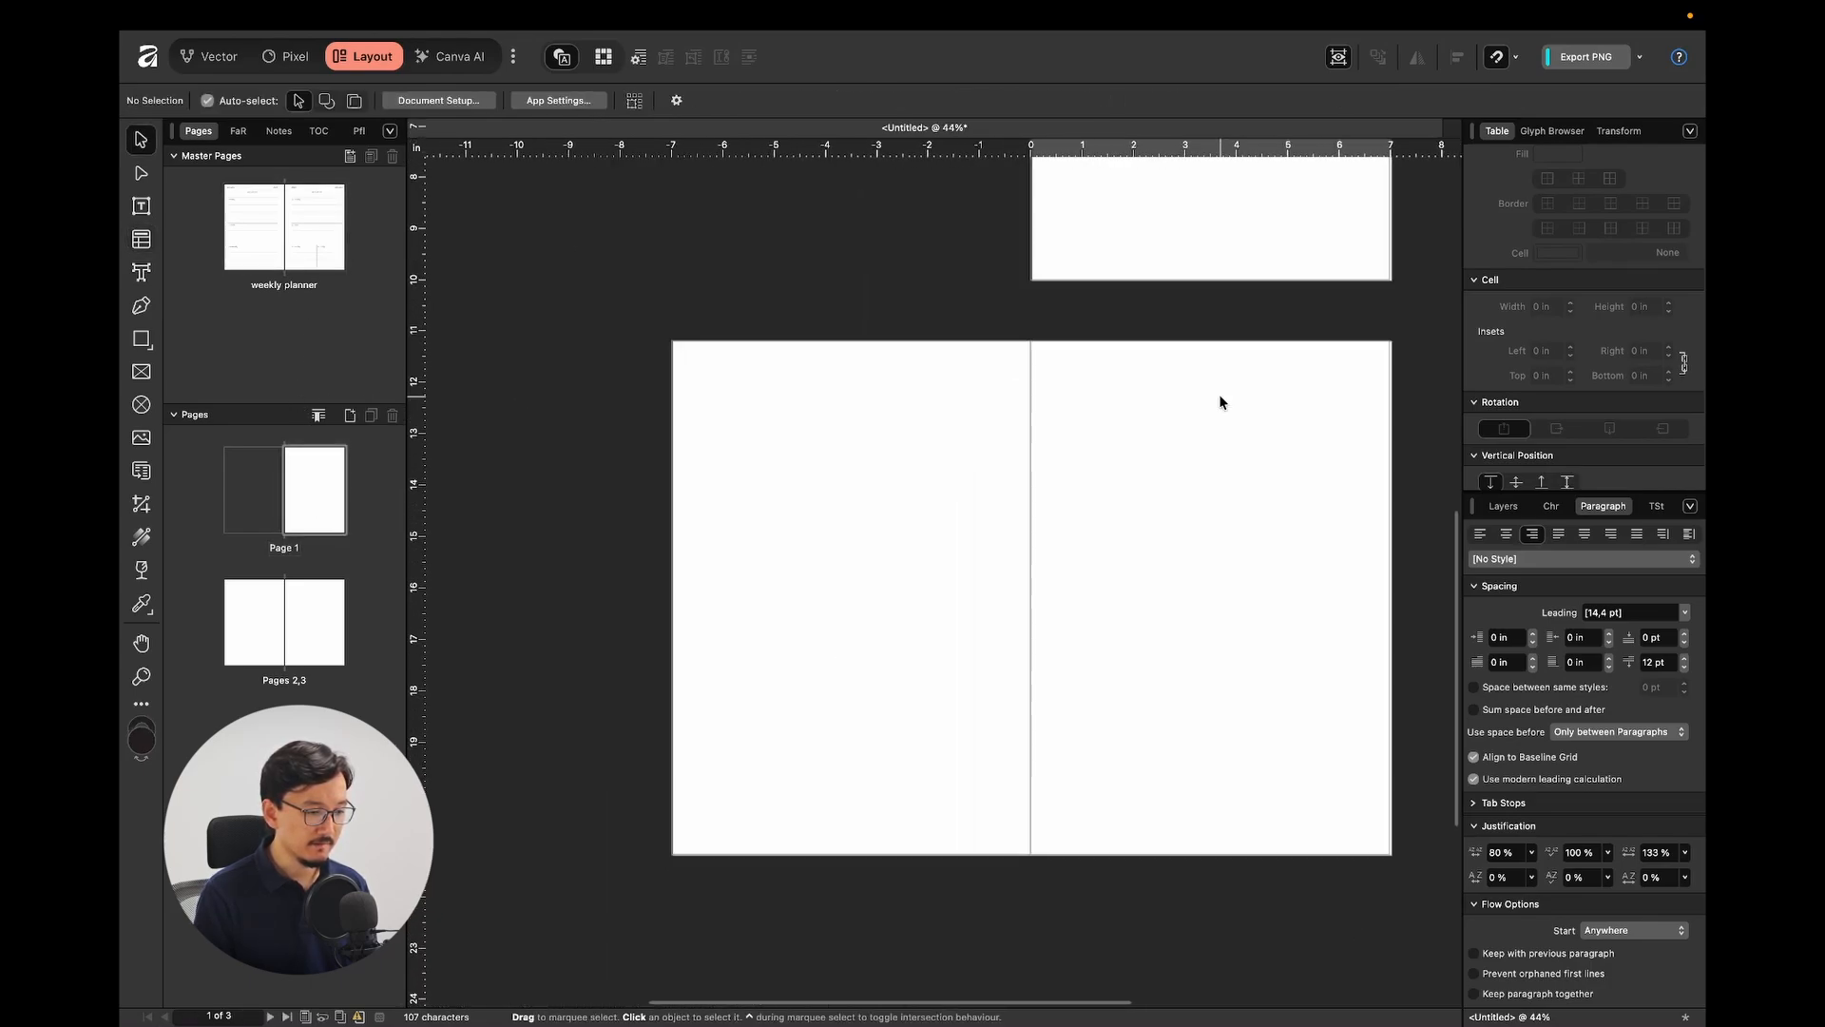
pyautogui.moveTo(309, 238); pyautogui.dragTo(910, 384)
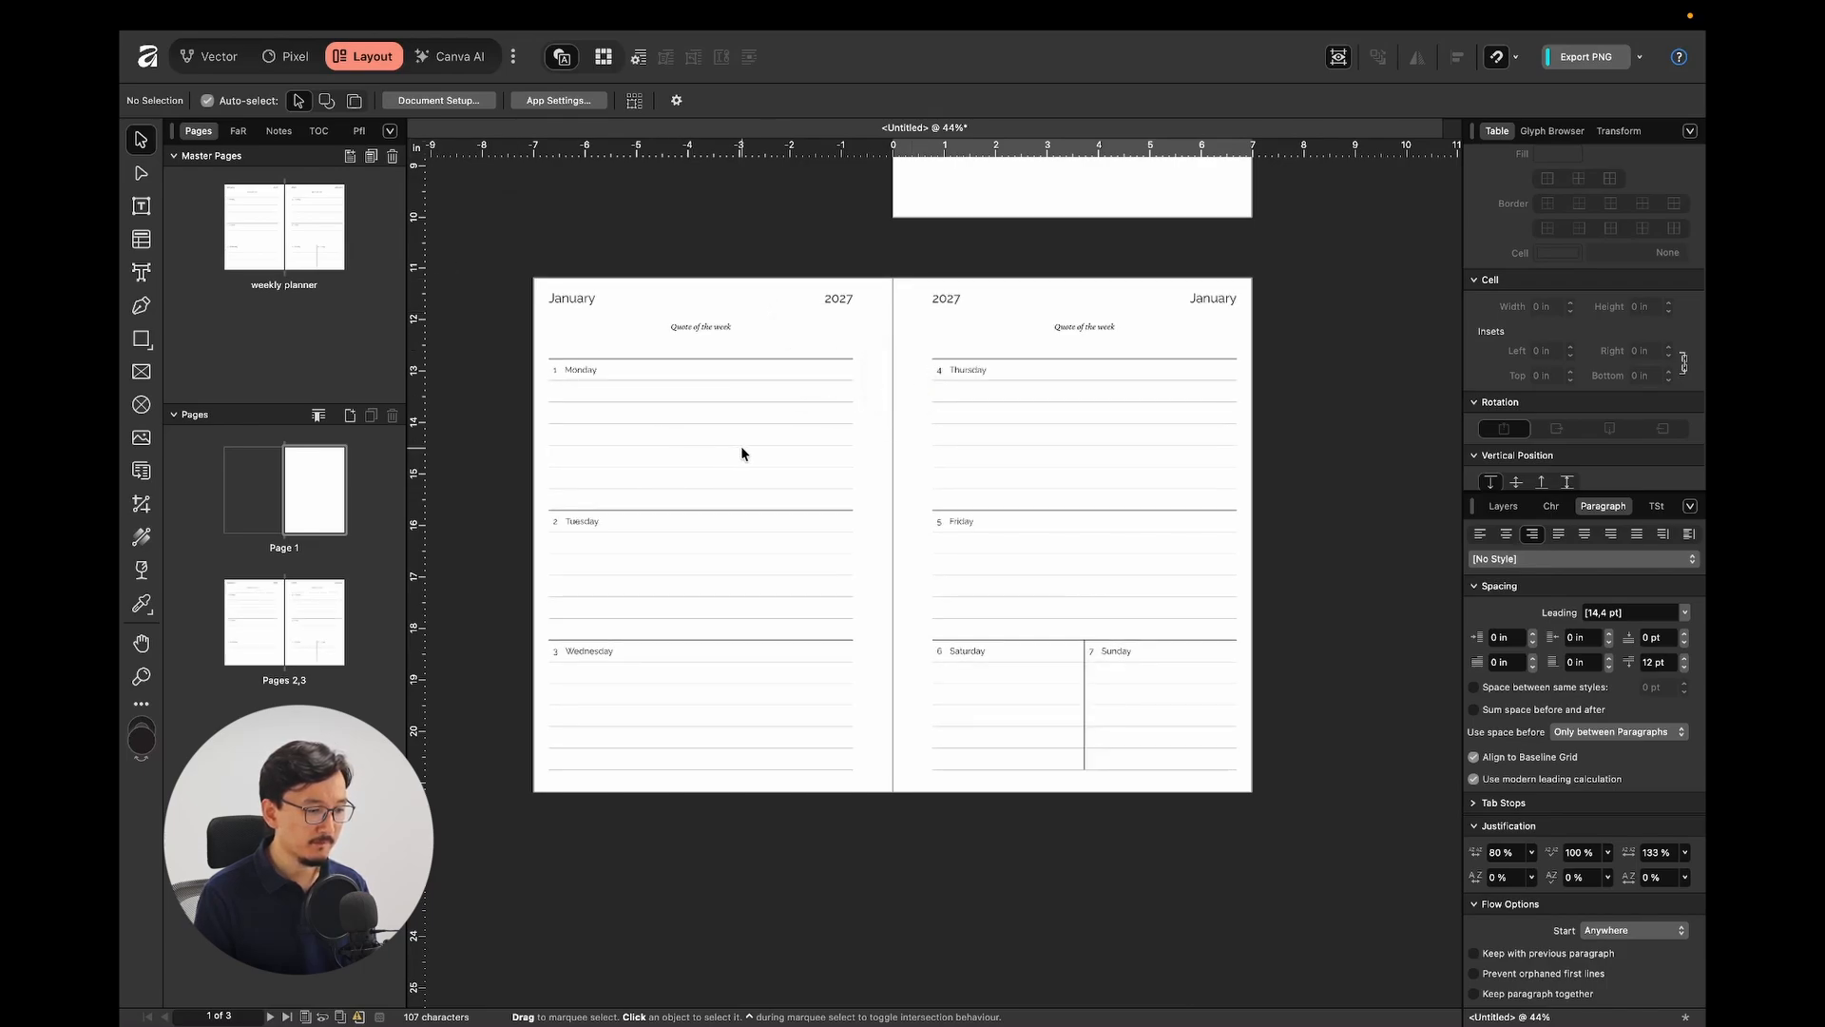
# Add 104 pages after page 3 using the weekly planner master, with spread wrapping set to Flow Pages.
pyautogui.click(1349, 407)
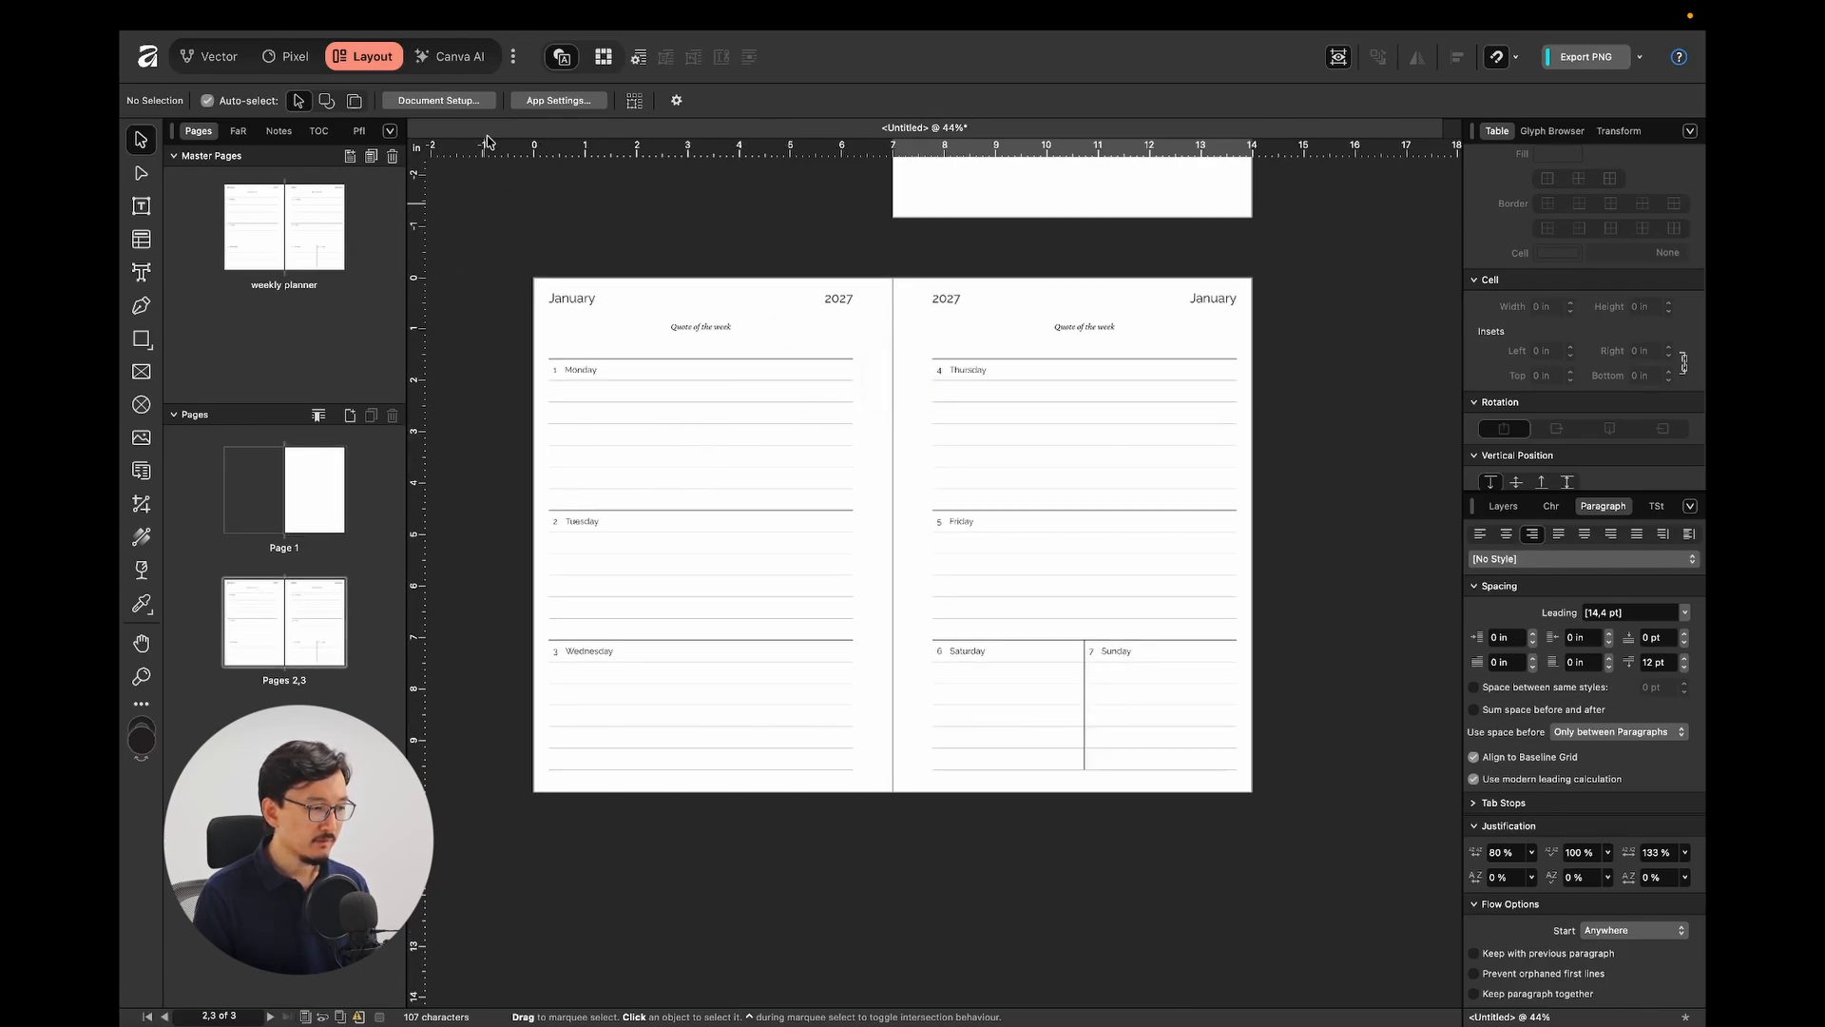
pyautogui.click(344, 15)
pyautogui.moveTo(353, 48)
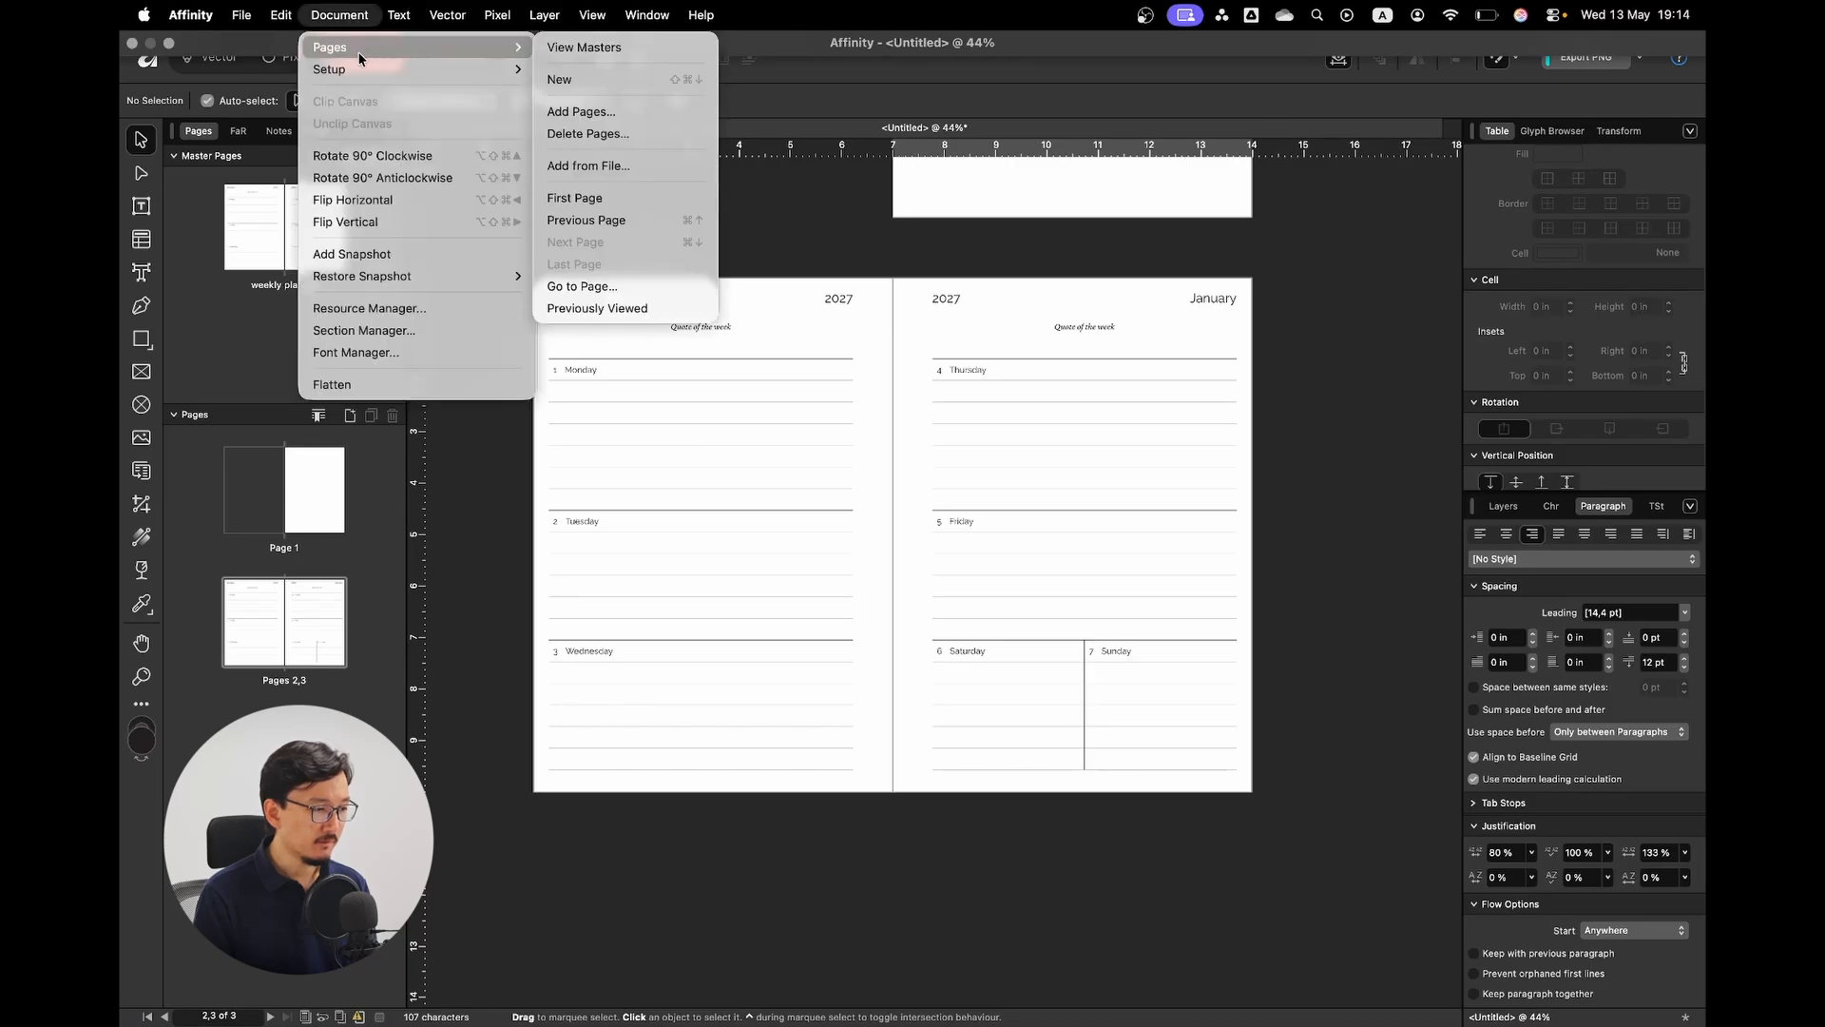
pyautogui.click(629, 116)
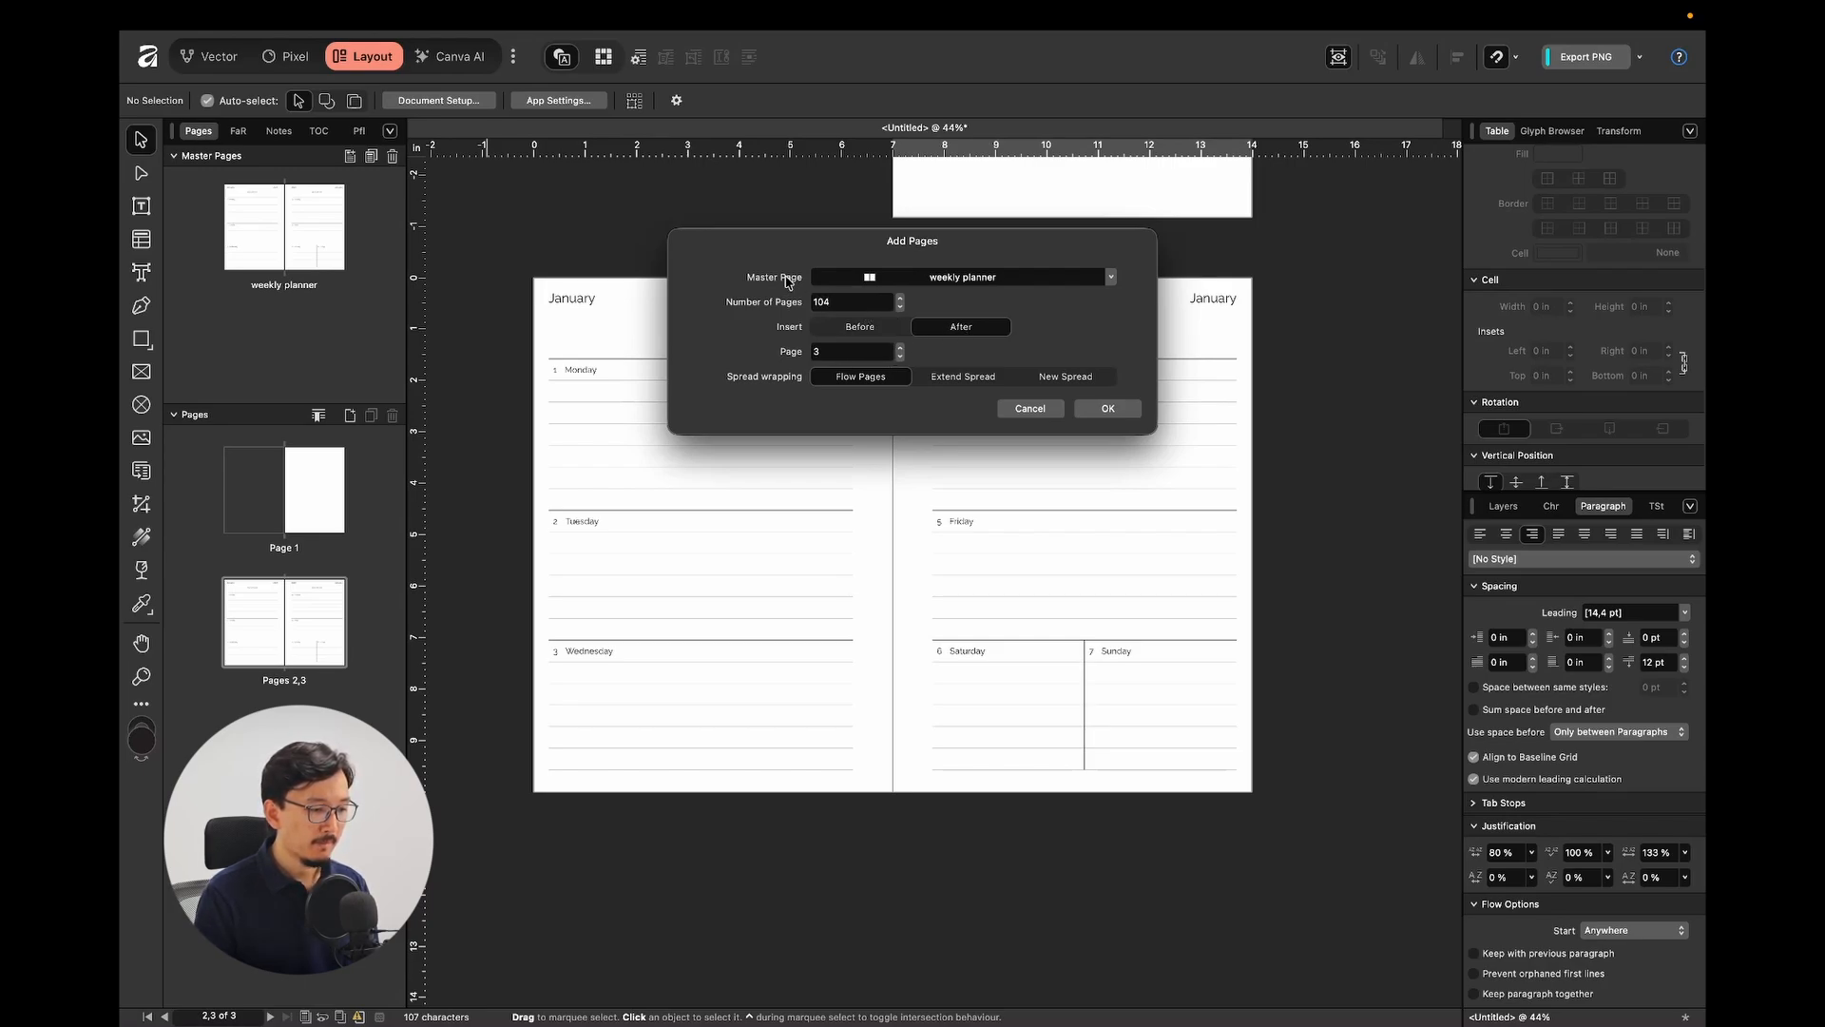
pyautogui.click(901, 278)
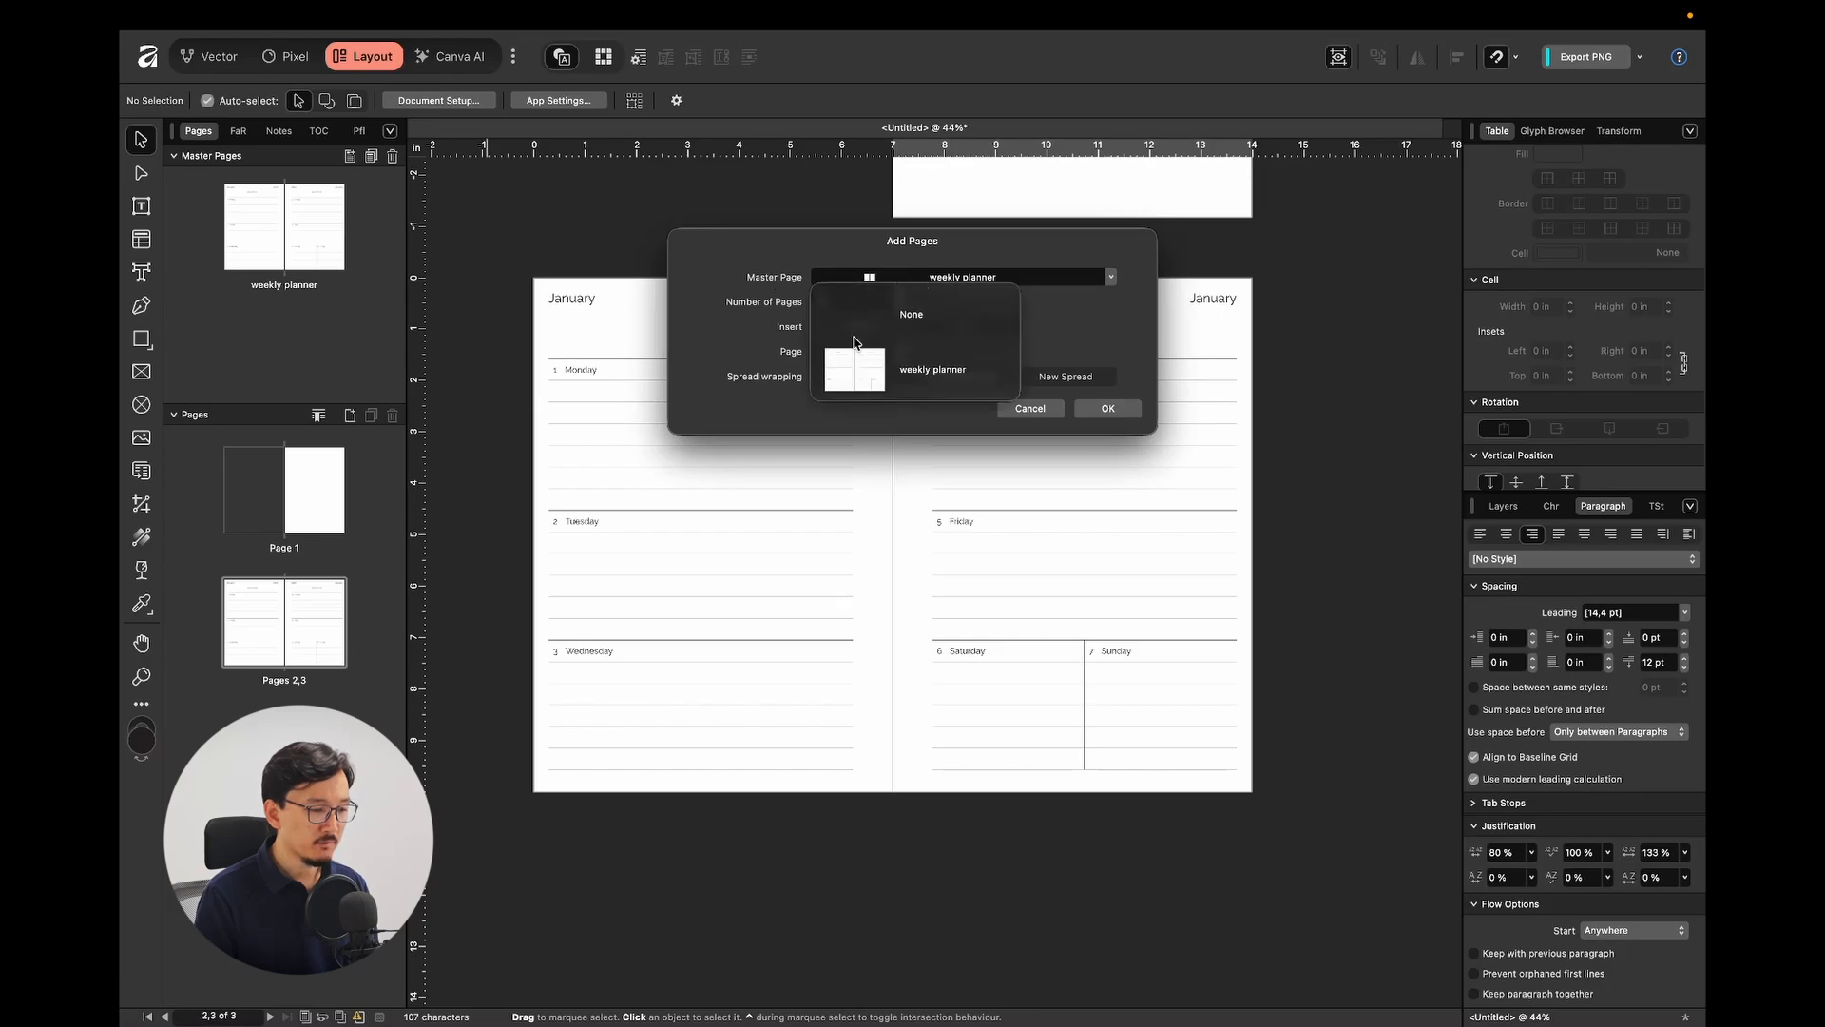
pyautogui.click(861, 377)
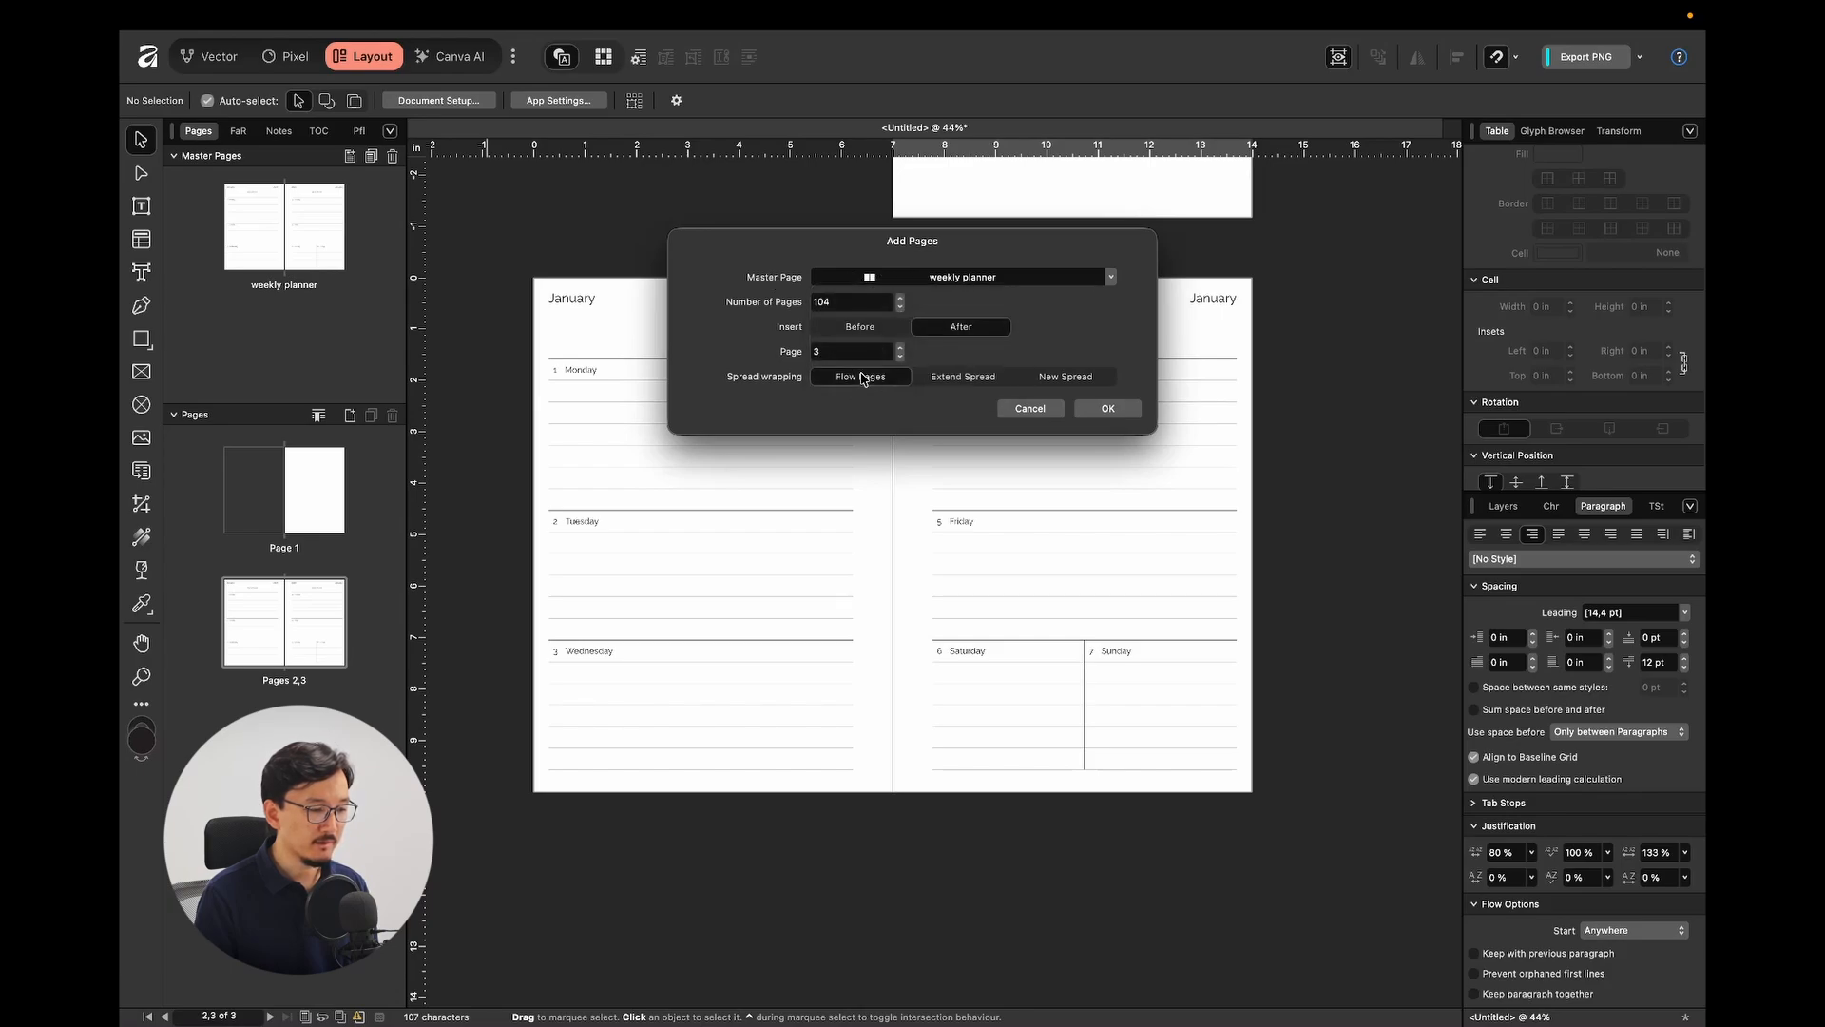
pyautogui.click(1108, 409)
# Look through the added spreads to check that the weekly planner layout is on them.
pyautogui.scroll(-10, 1112, 421)
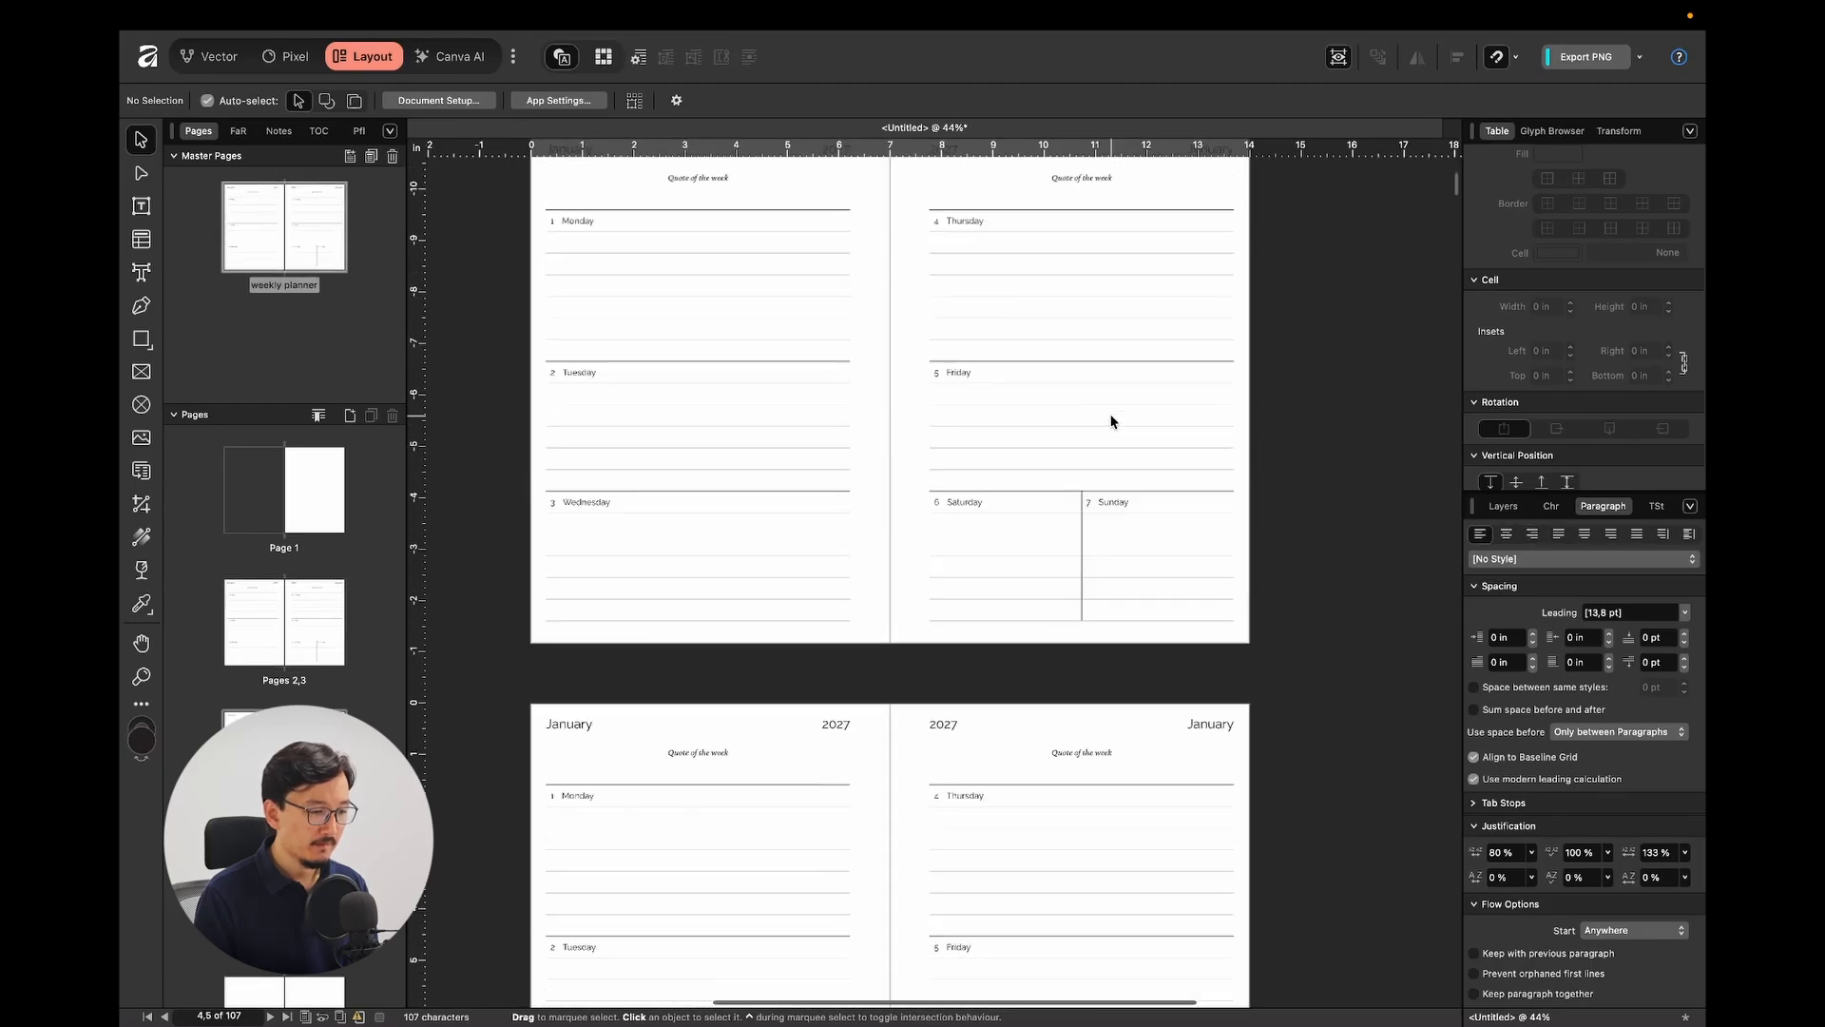
pyautogui.scroll(-15, 1112, 421)
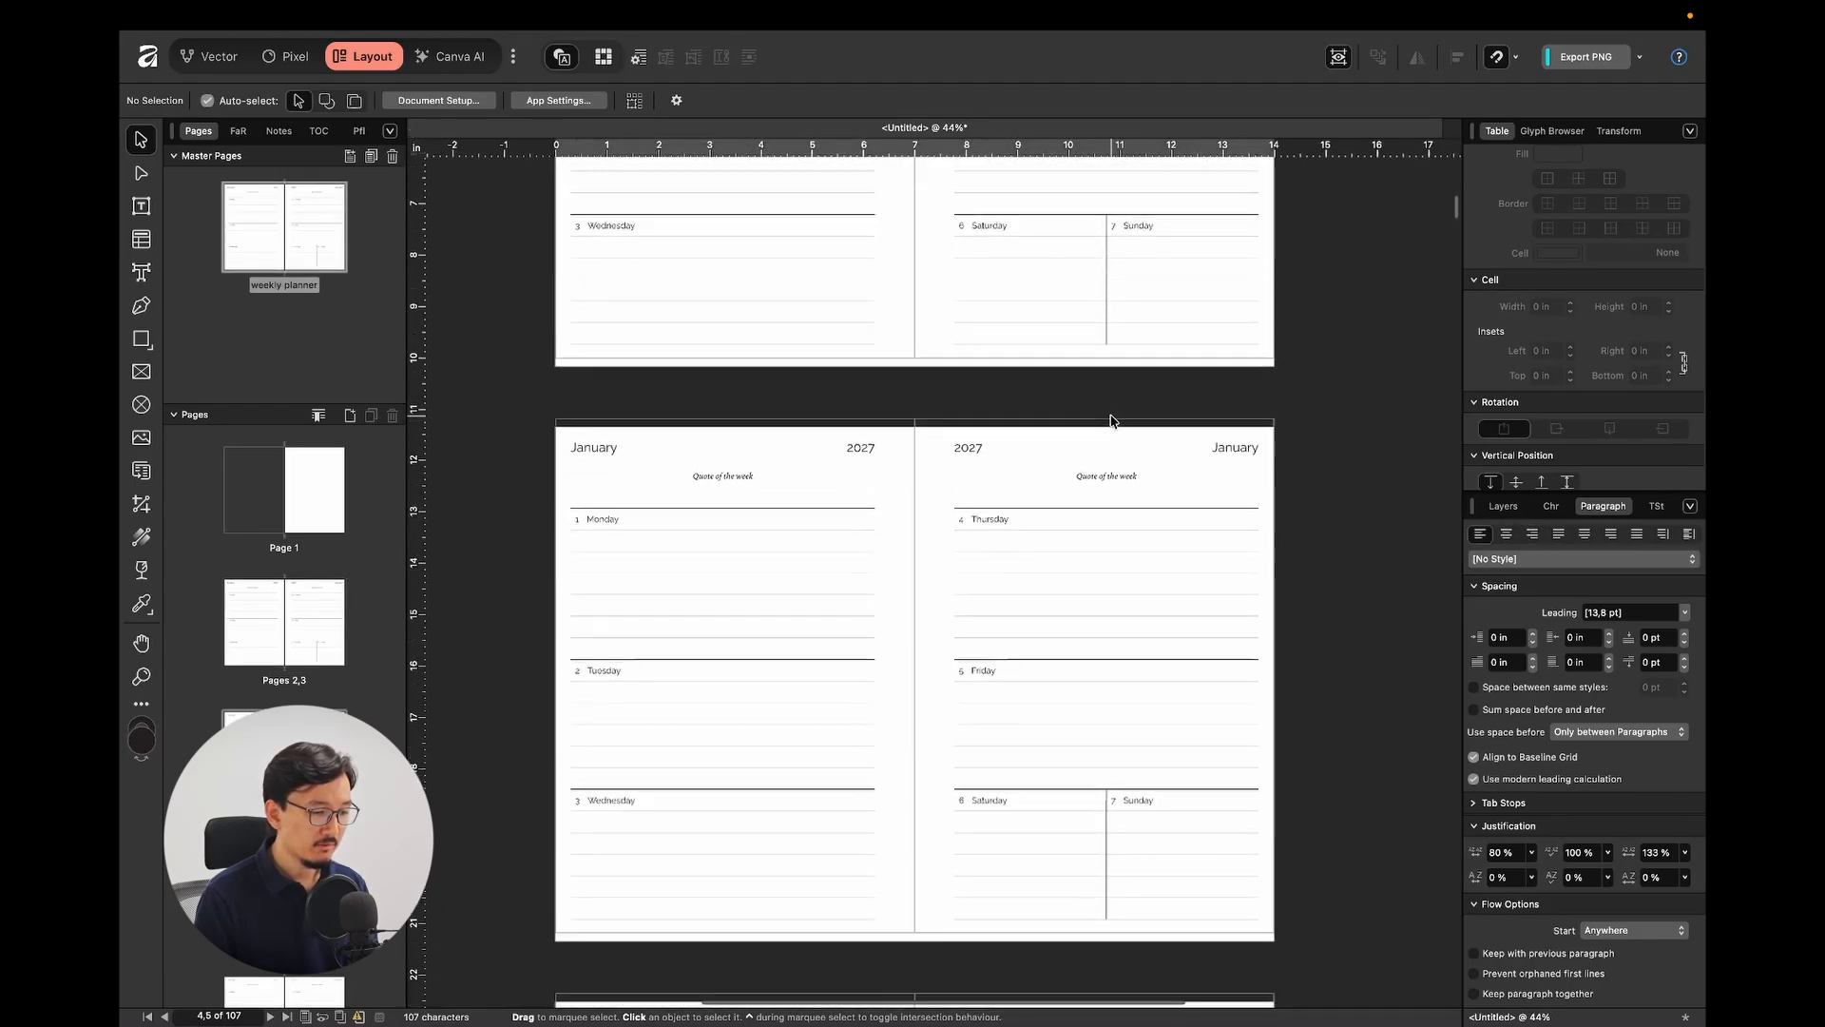
pyautogui.scroll(-20, 1112, 422)
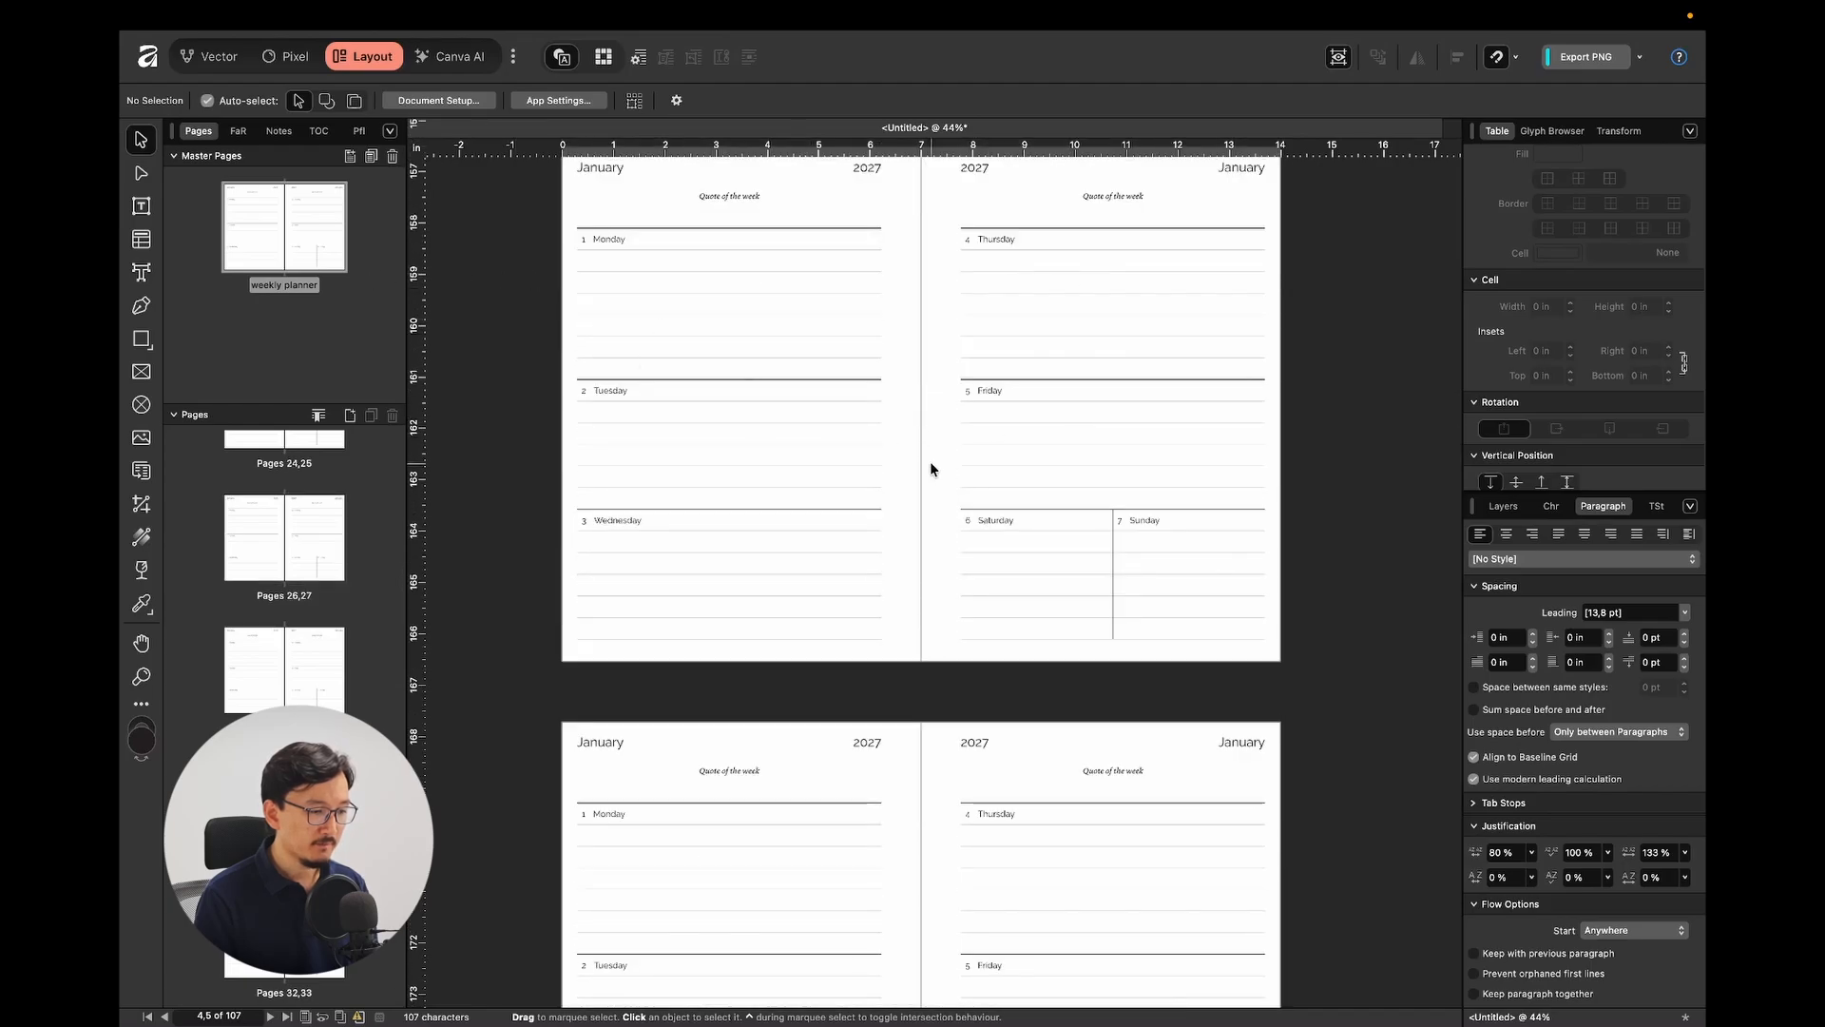
pyautogui.scroll(-12, 931, 466)
pyautogui.scroll(-10, 932, 468)
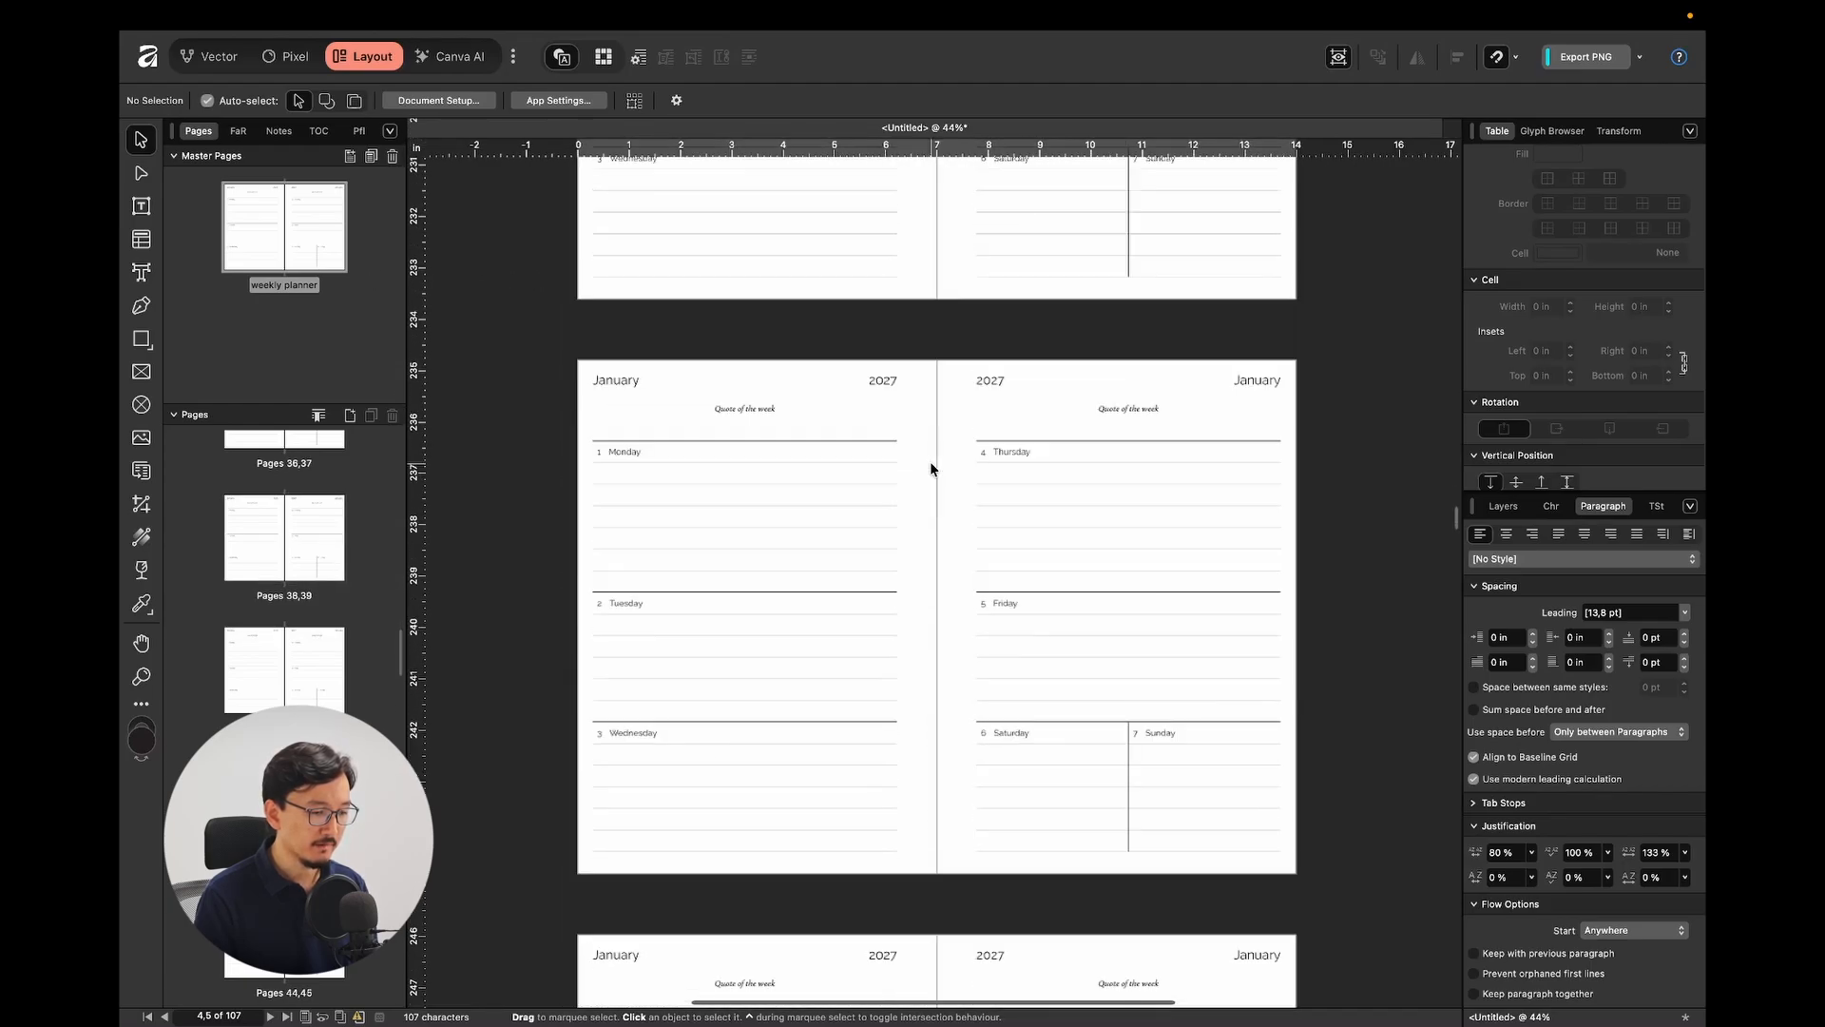
pyautogui.scroll(20, 932, 467)
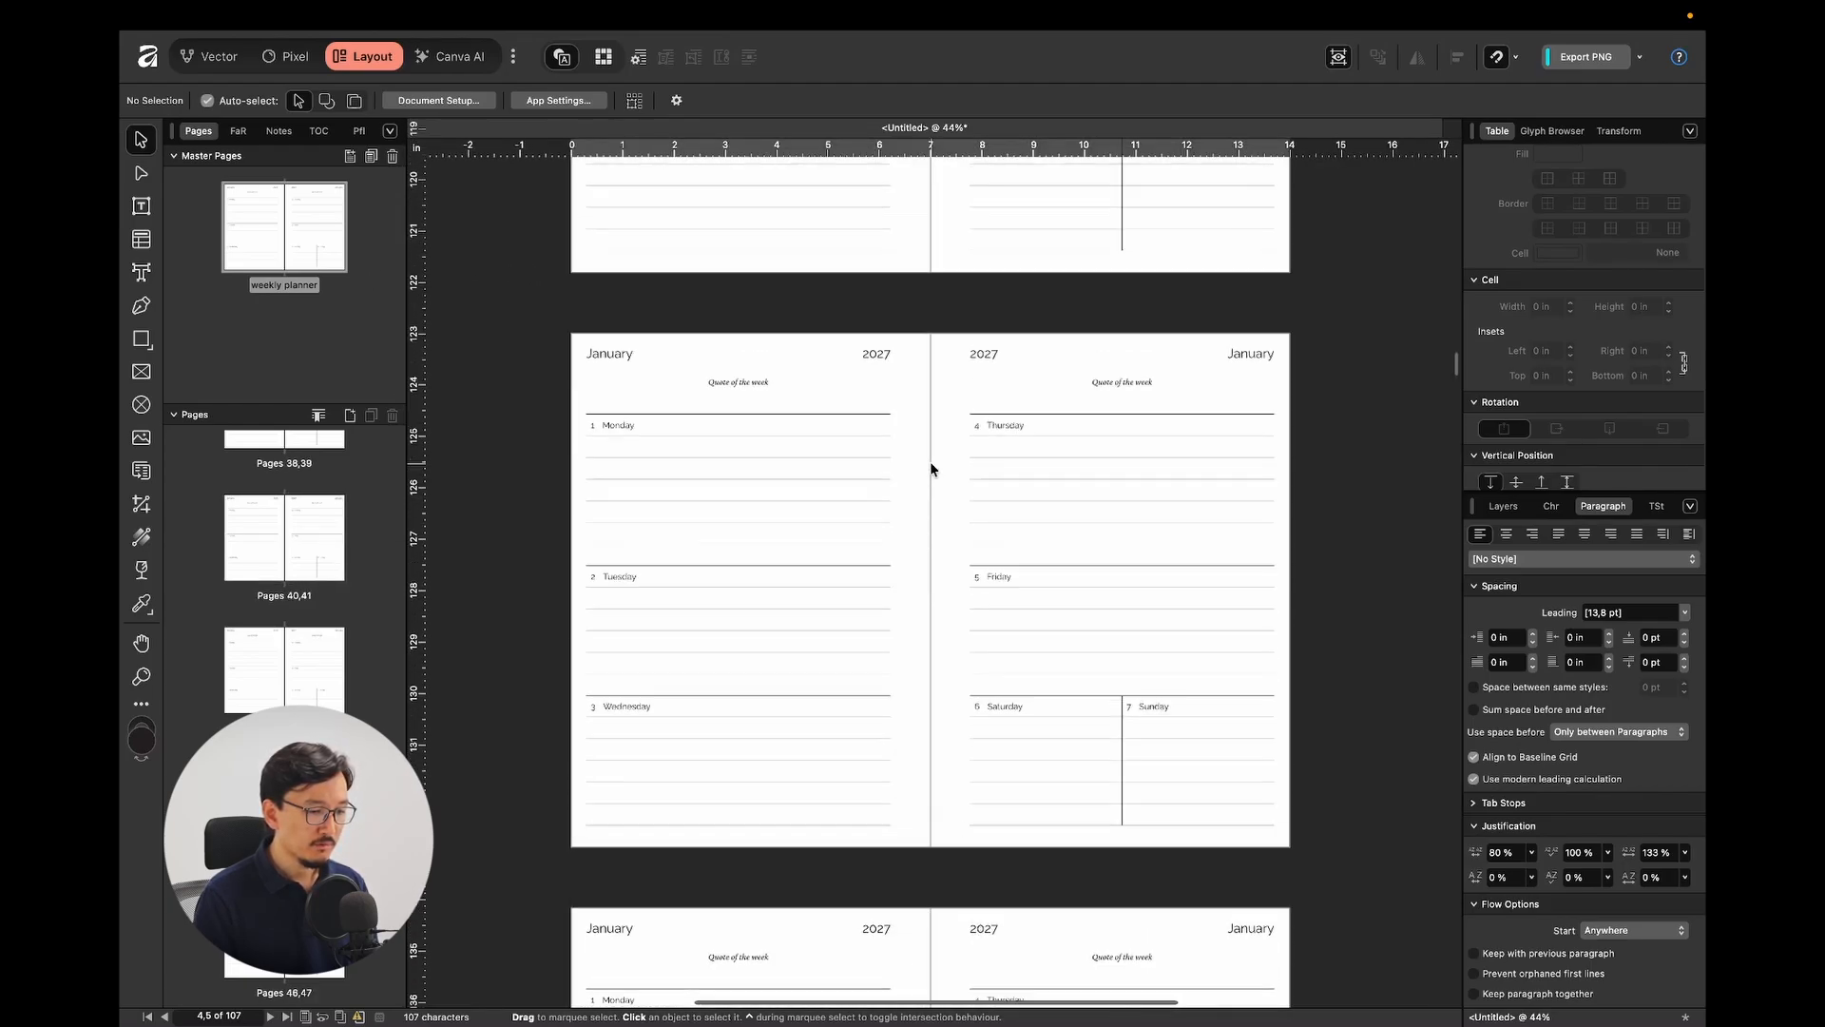
pyautogui.scroll(15, 931, 467)
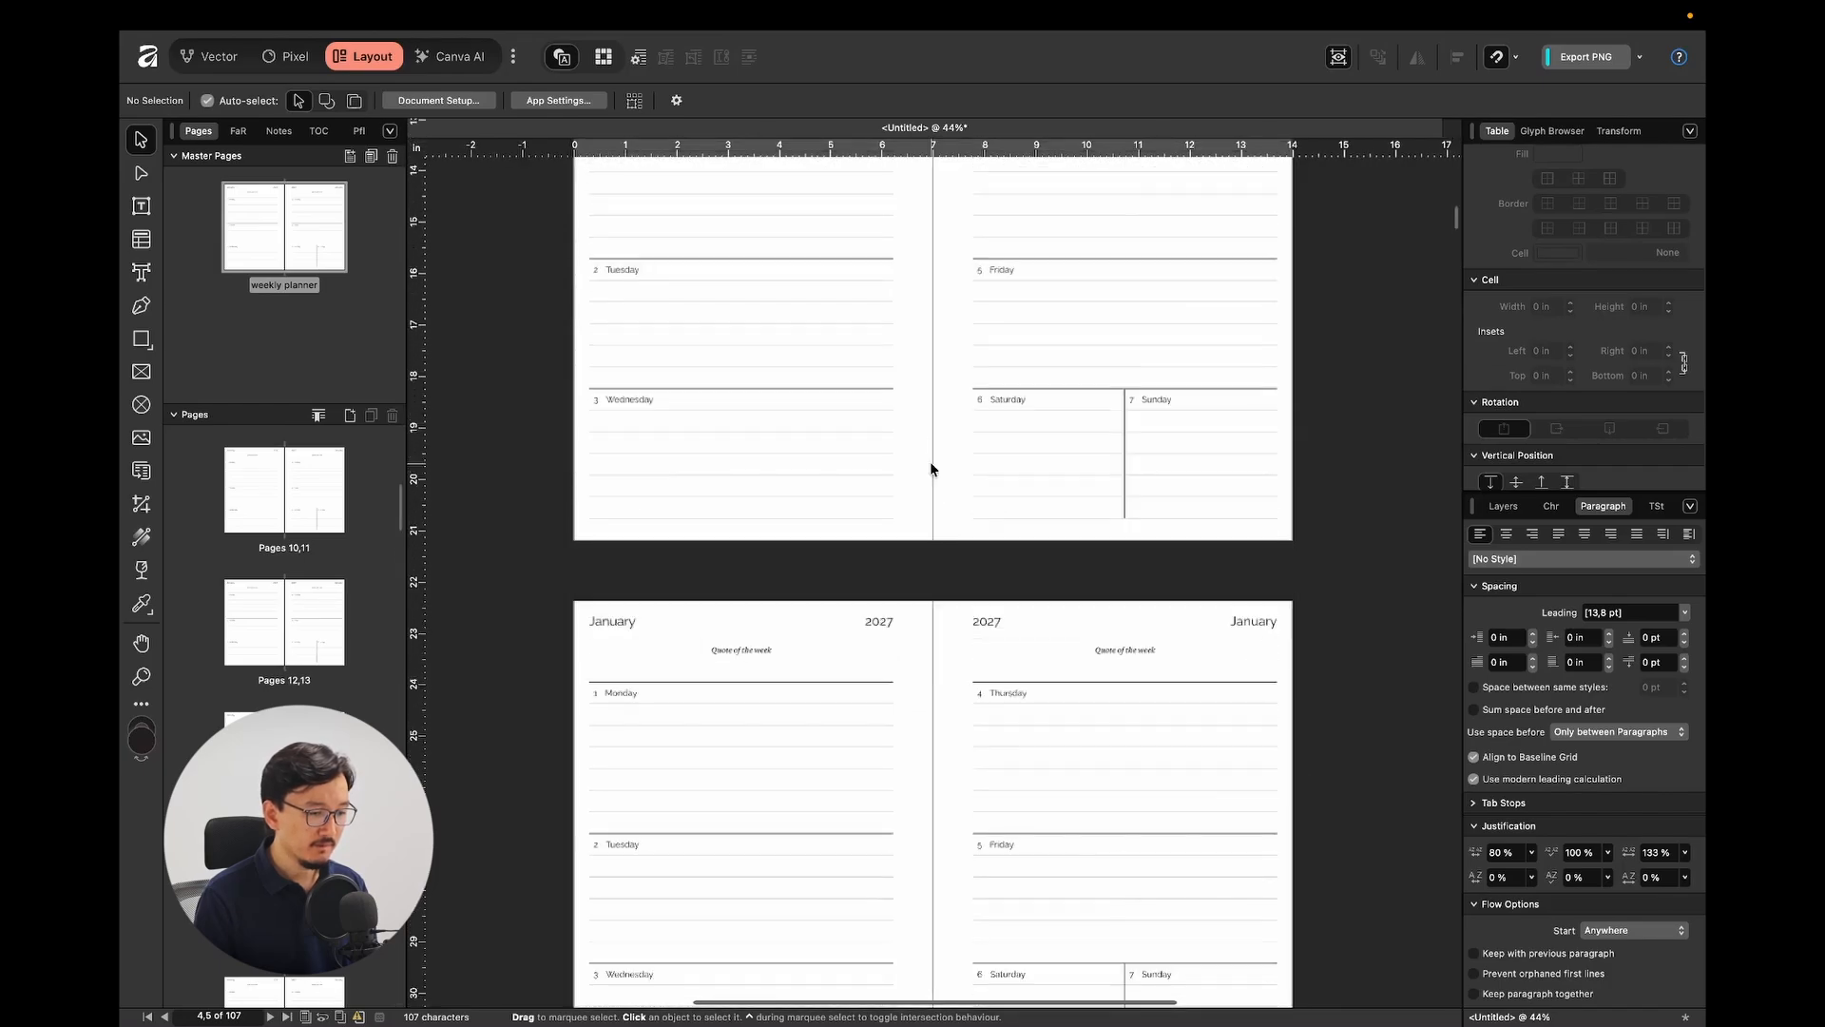
pyautogui.scroll(-5, 1109, 739)
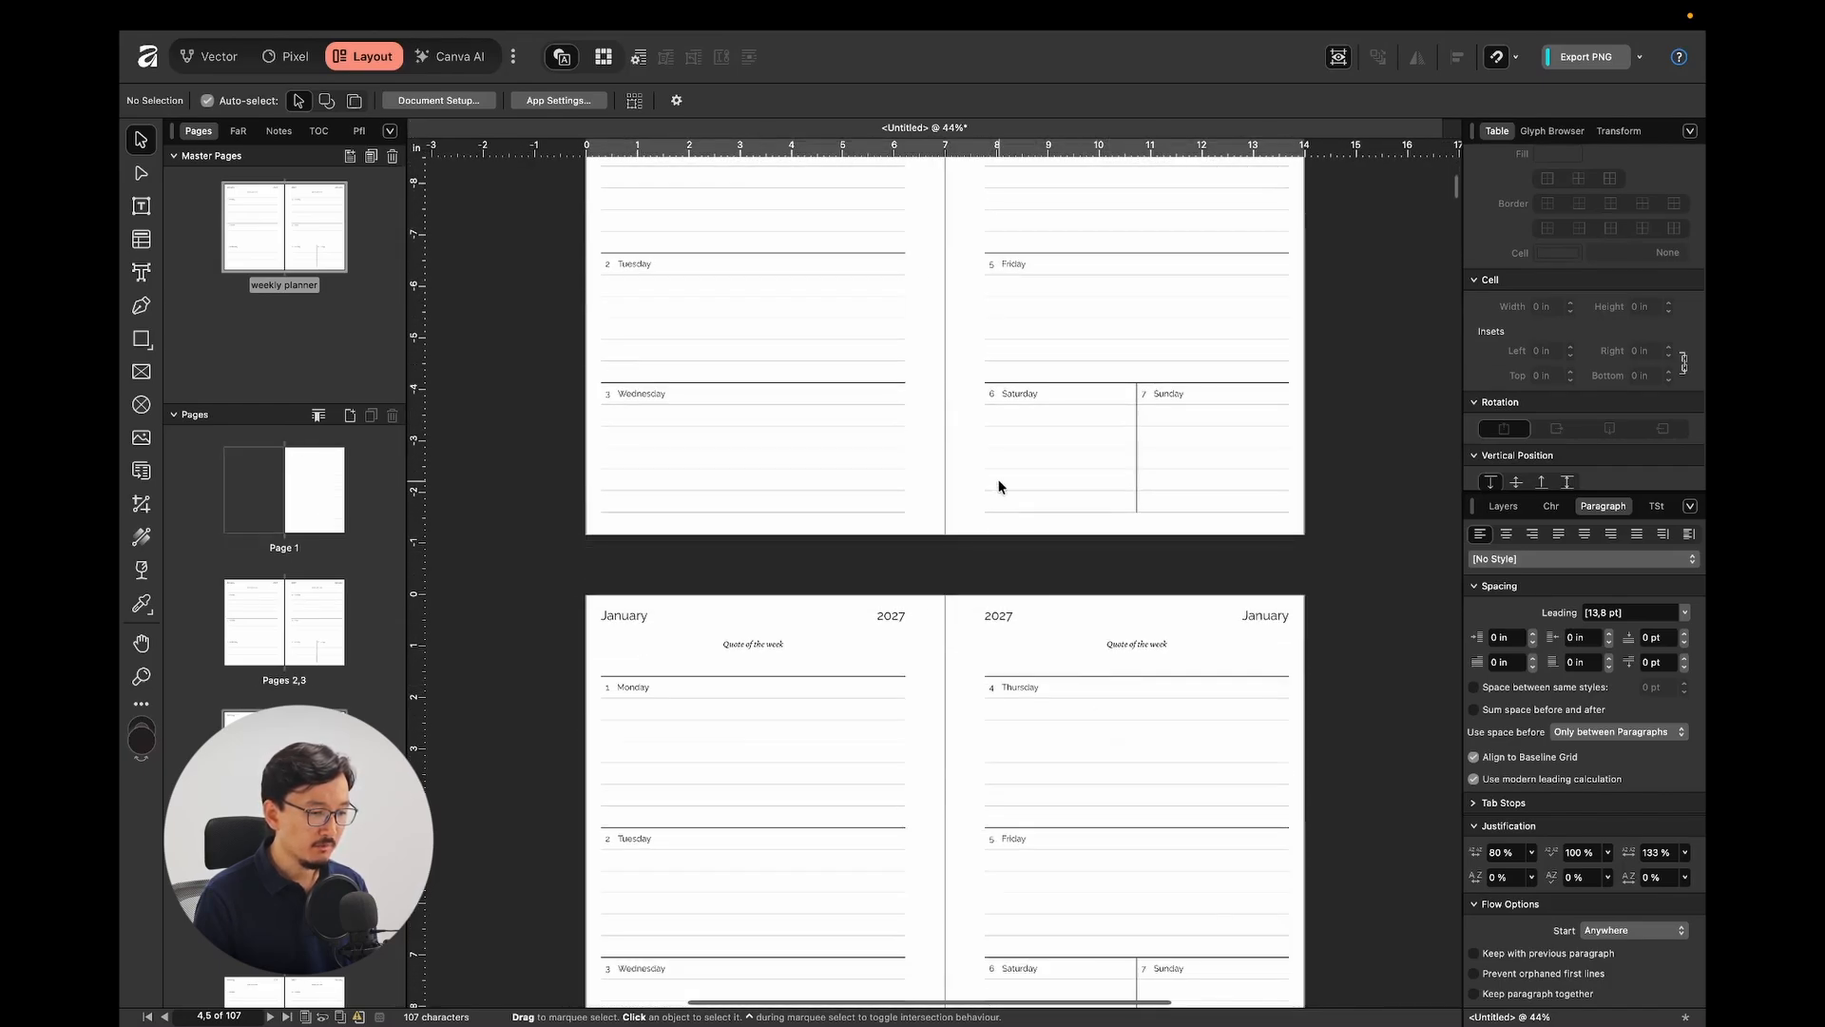
pyautogui.scroll(3, 999, 489)
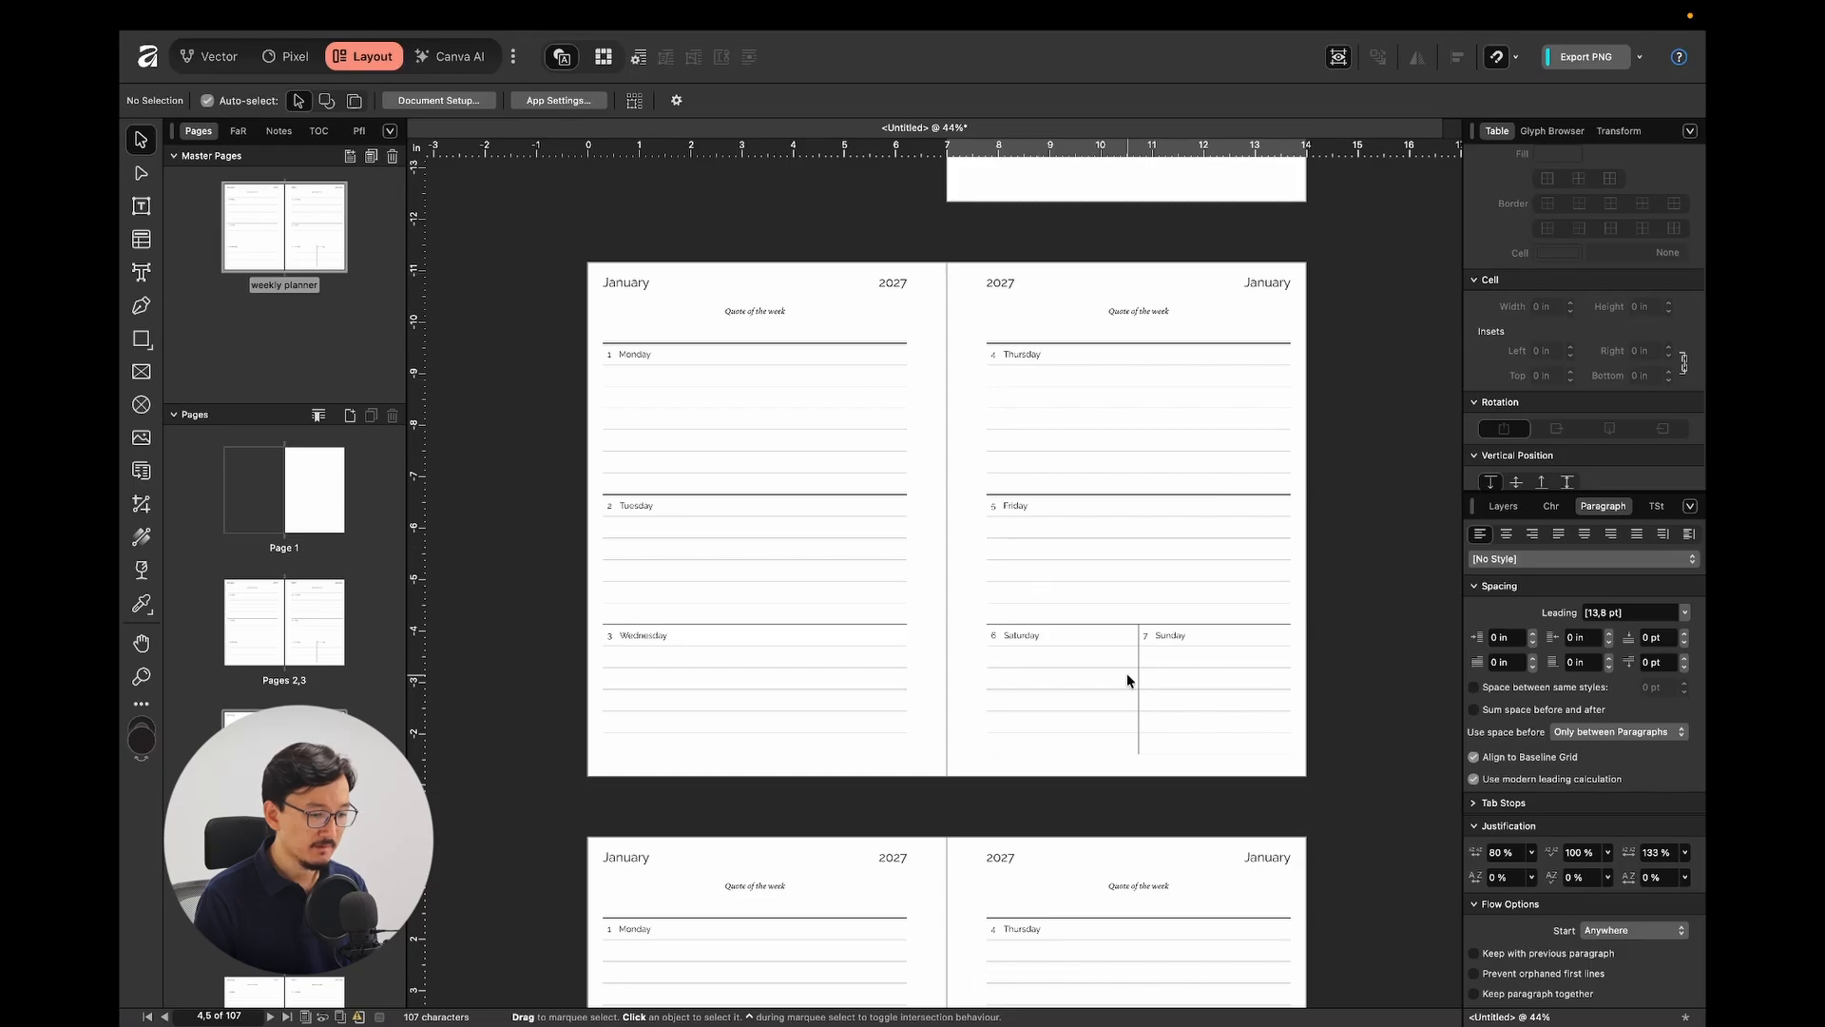
# Change Monday's day number on pages 4 and 5 to 8, checking it against the previous week's Sunday.
pyautogui.scroll(-6, 1126, 673)
pyautogui.scroll(2, 888, 352)
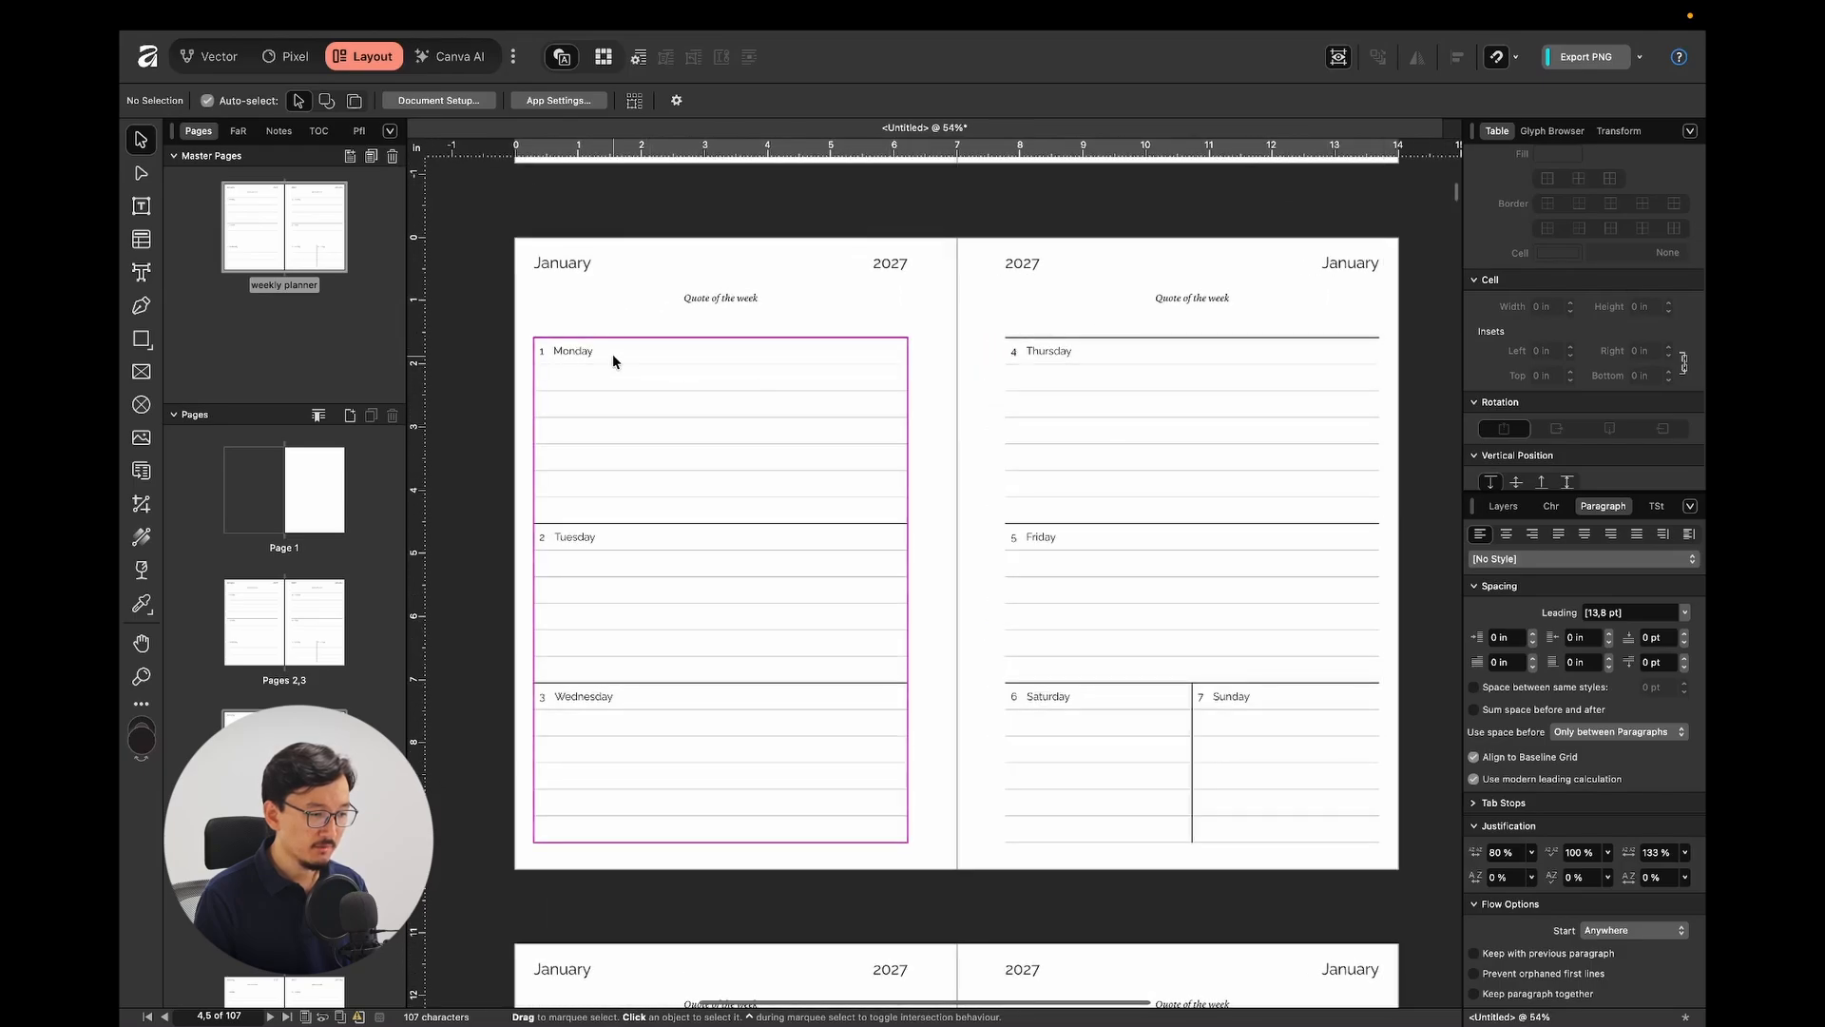
pyautogui.doubleClick(539, 357)
pyautogui.click(546, 351)
pyautogui.press('BackSpace')
pyautogui.write('8')
pyautogui.scroll(2, 640, 419)
pyautogui.scroll(3, 639, 419)
pyautogui.scroll(2, 1093, 366)
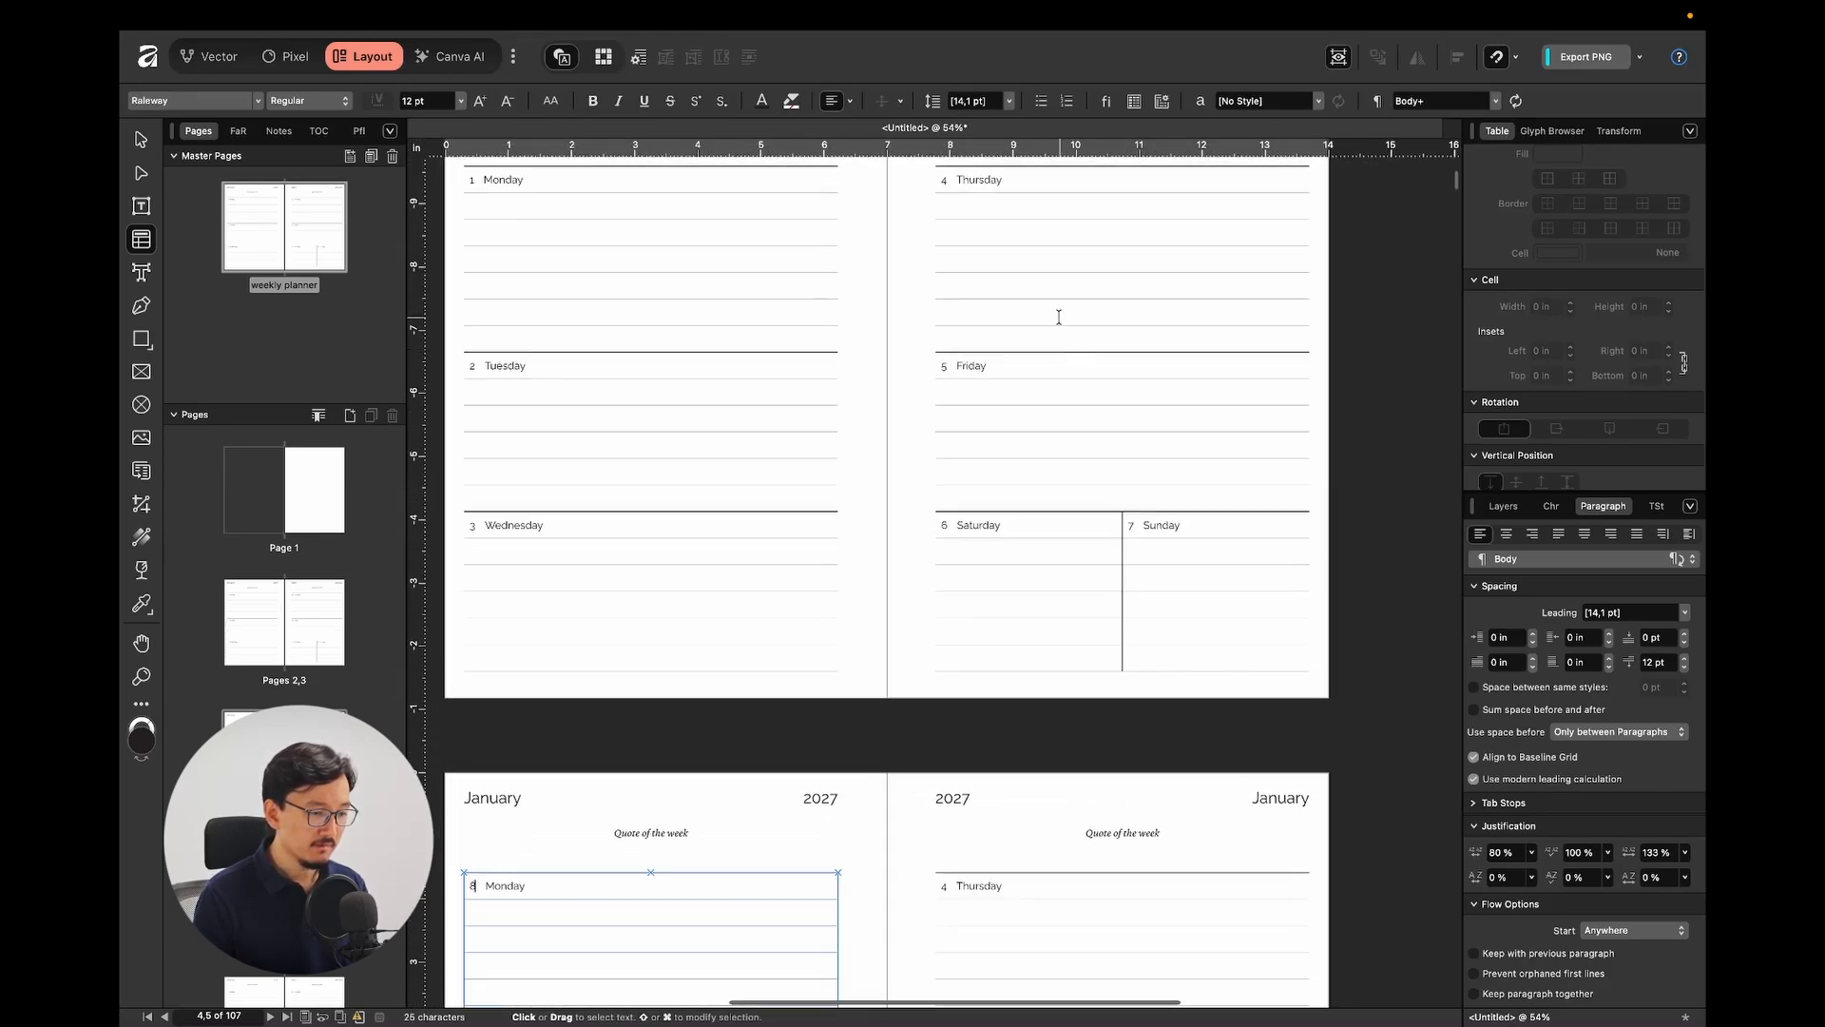
pyautogui.scroll(1, 1046, 400)
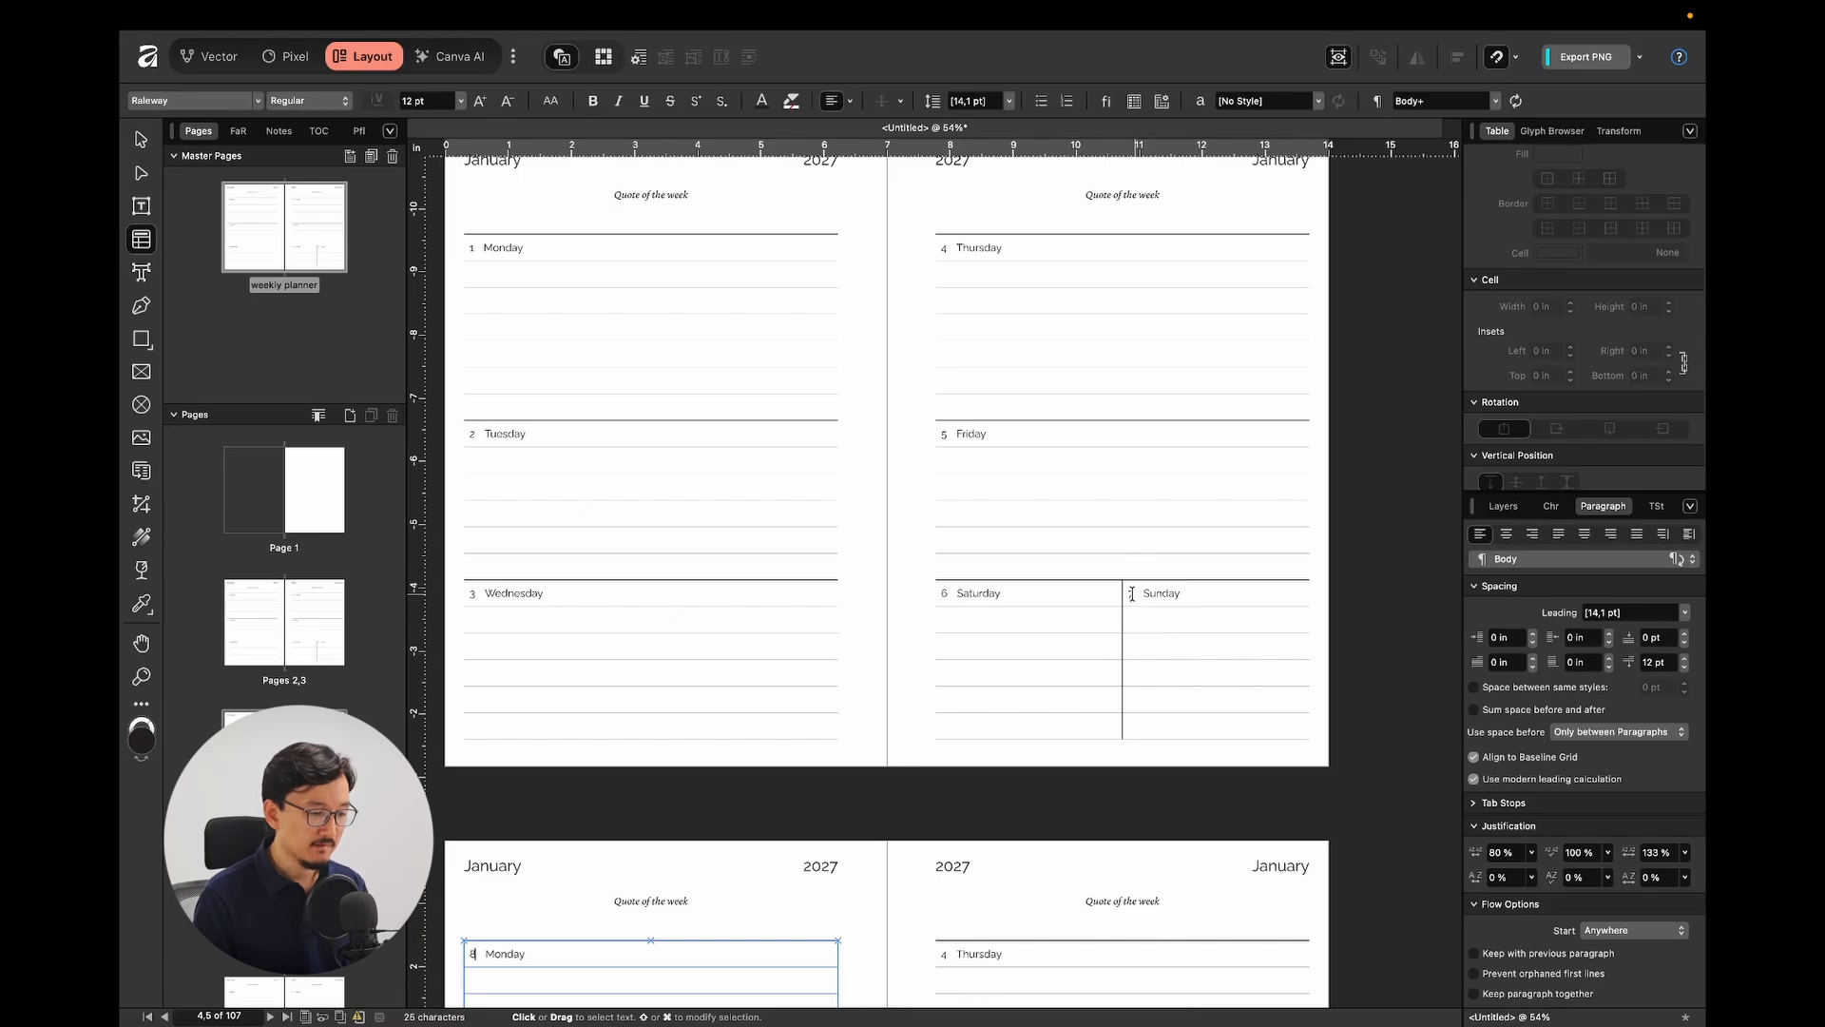
pyautogui.scroll(-4, 1151, 428)
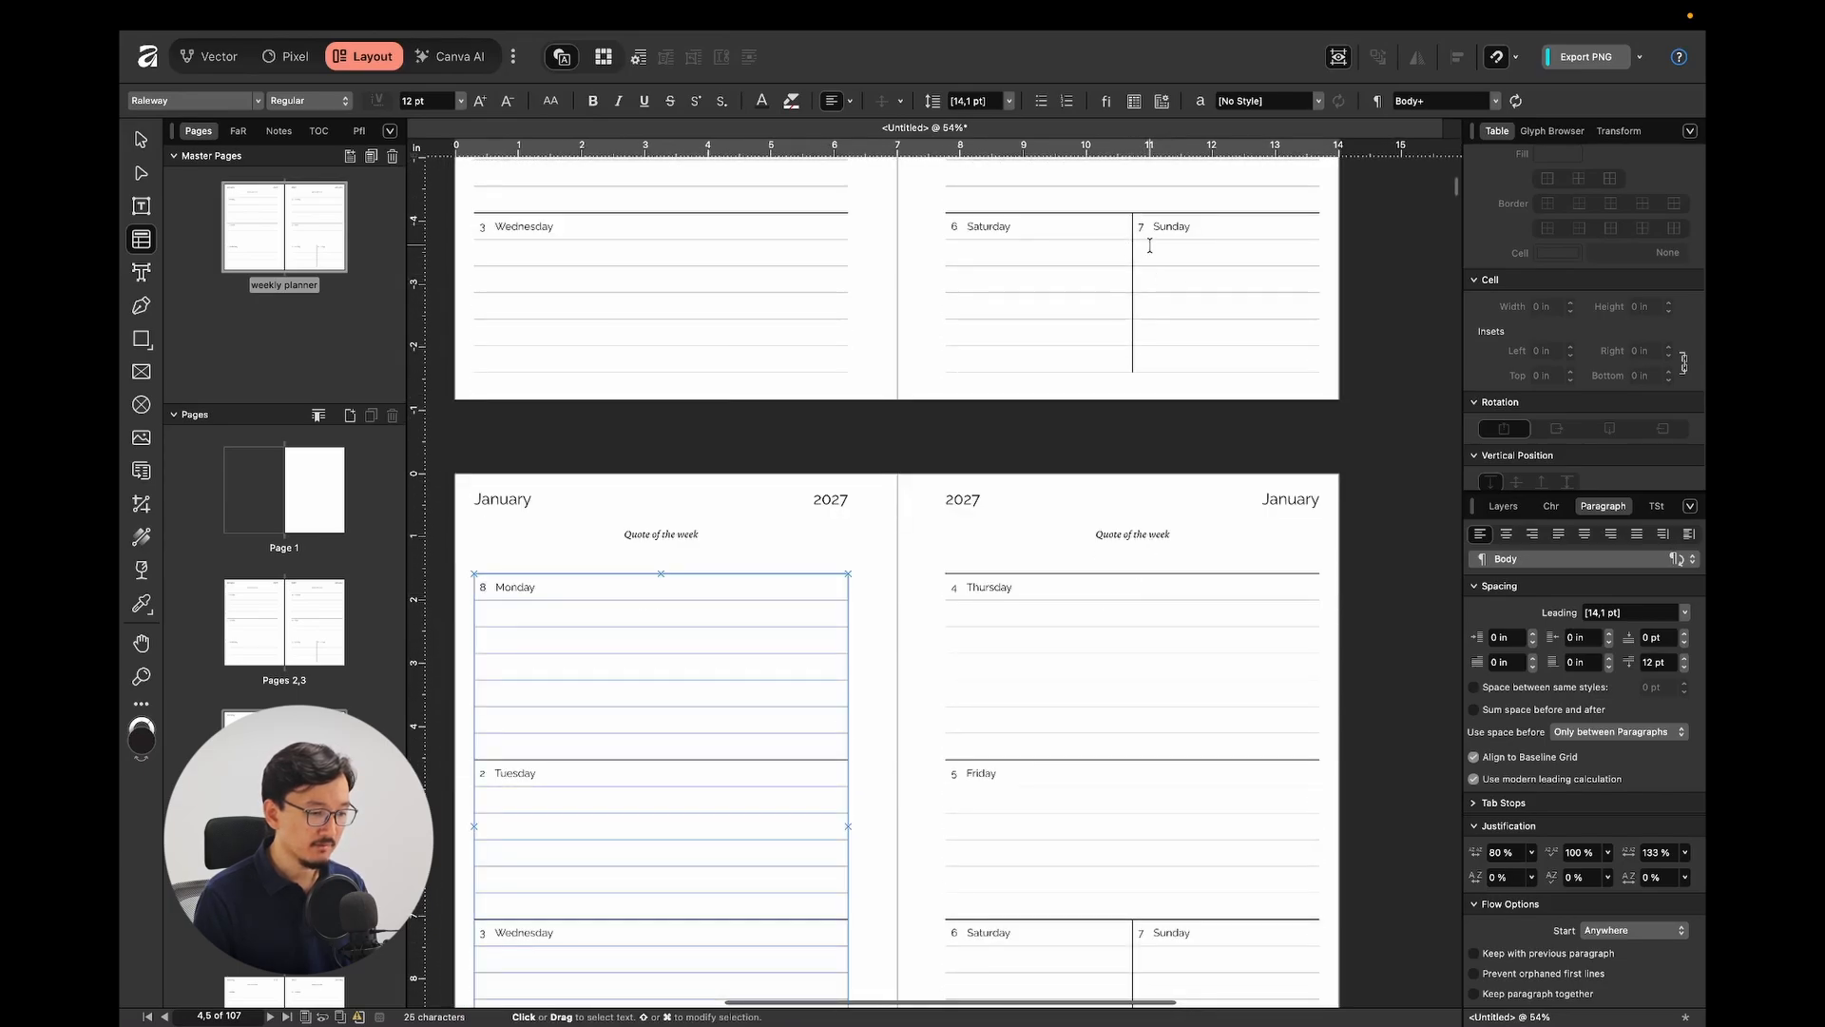
pyautogui.scroll(-3, 1068, 310)
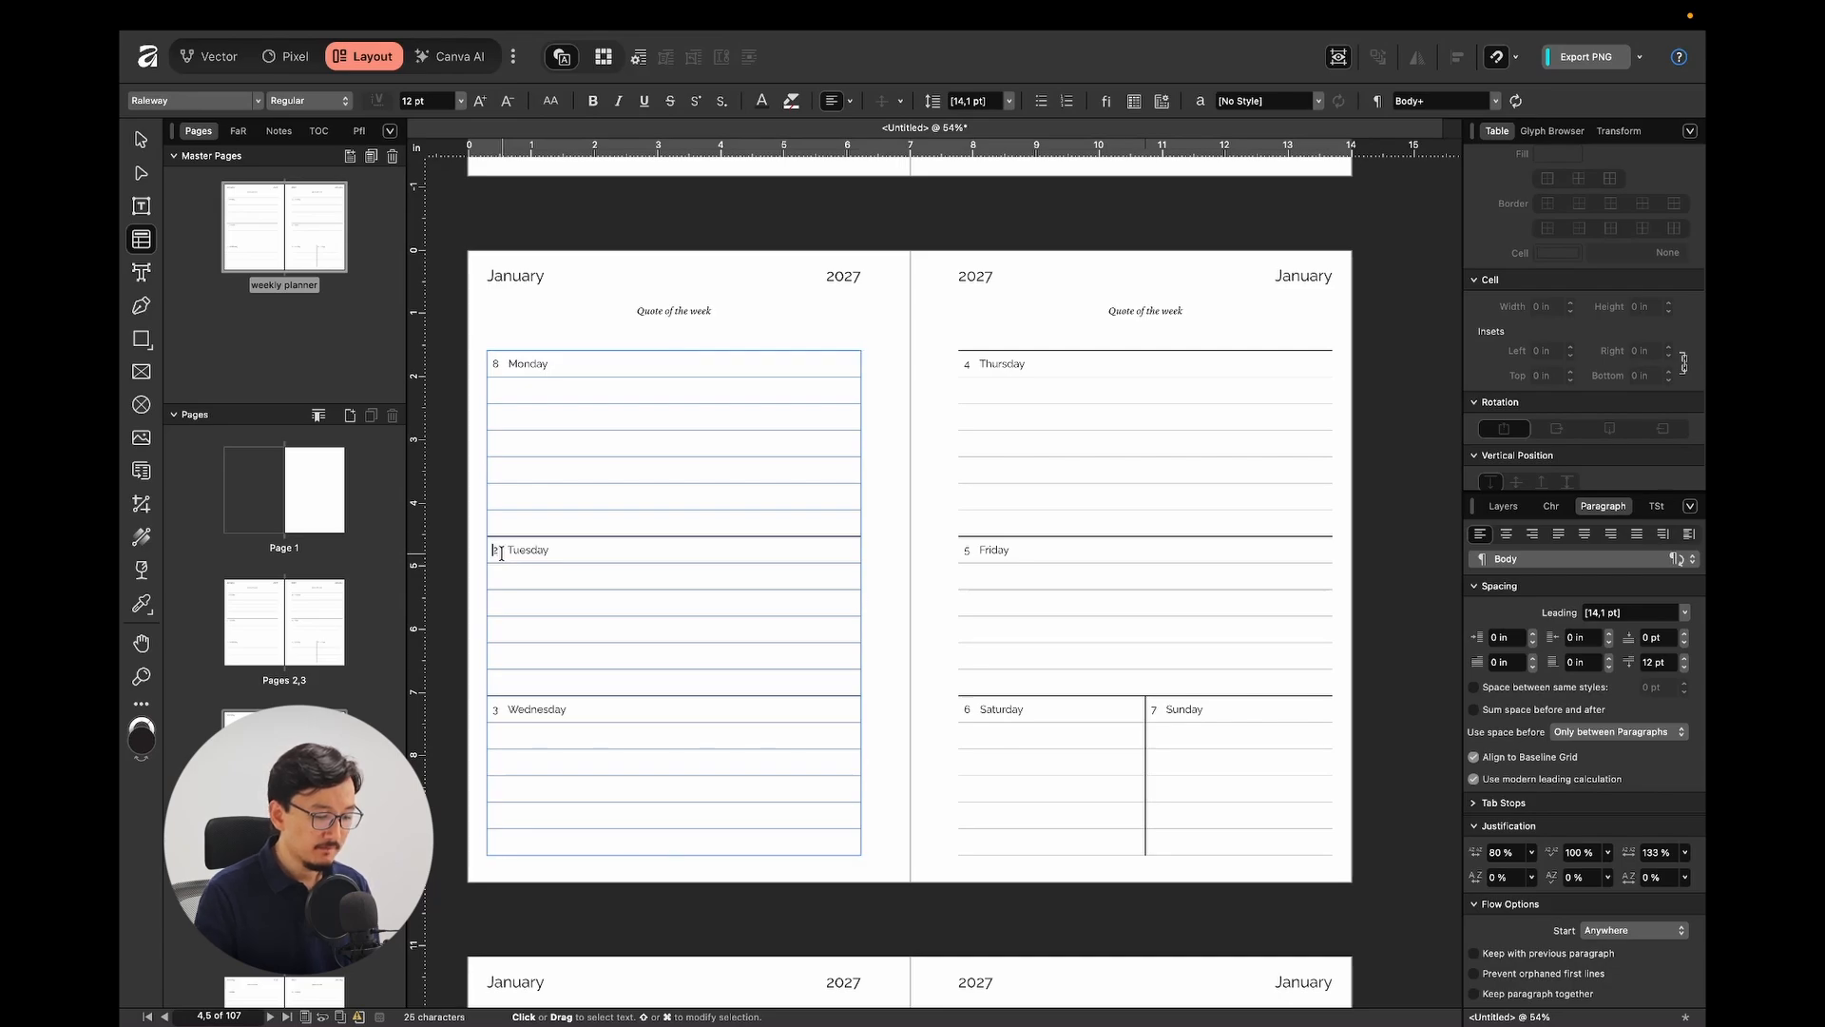
# Renumber the following days on pages 4 and 5: Tuesday 9, Wednesday 10, Thursday 11, Friday 12 and Saturday 13.
pyautogui.click(500, 552)
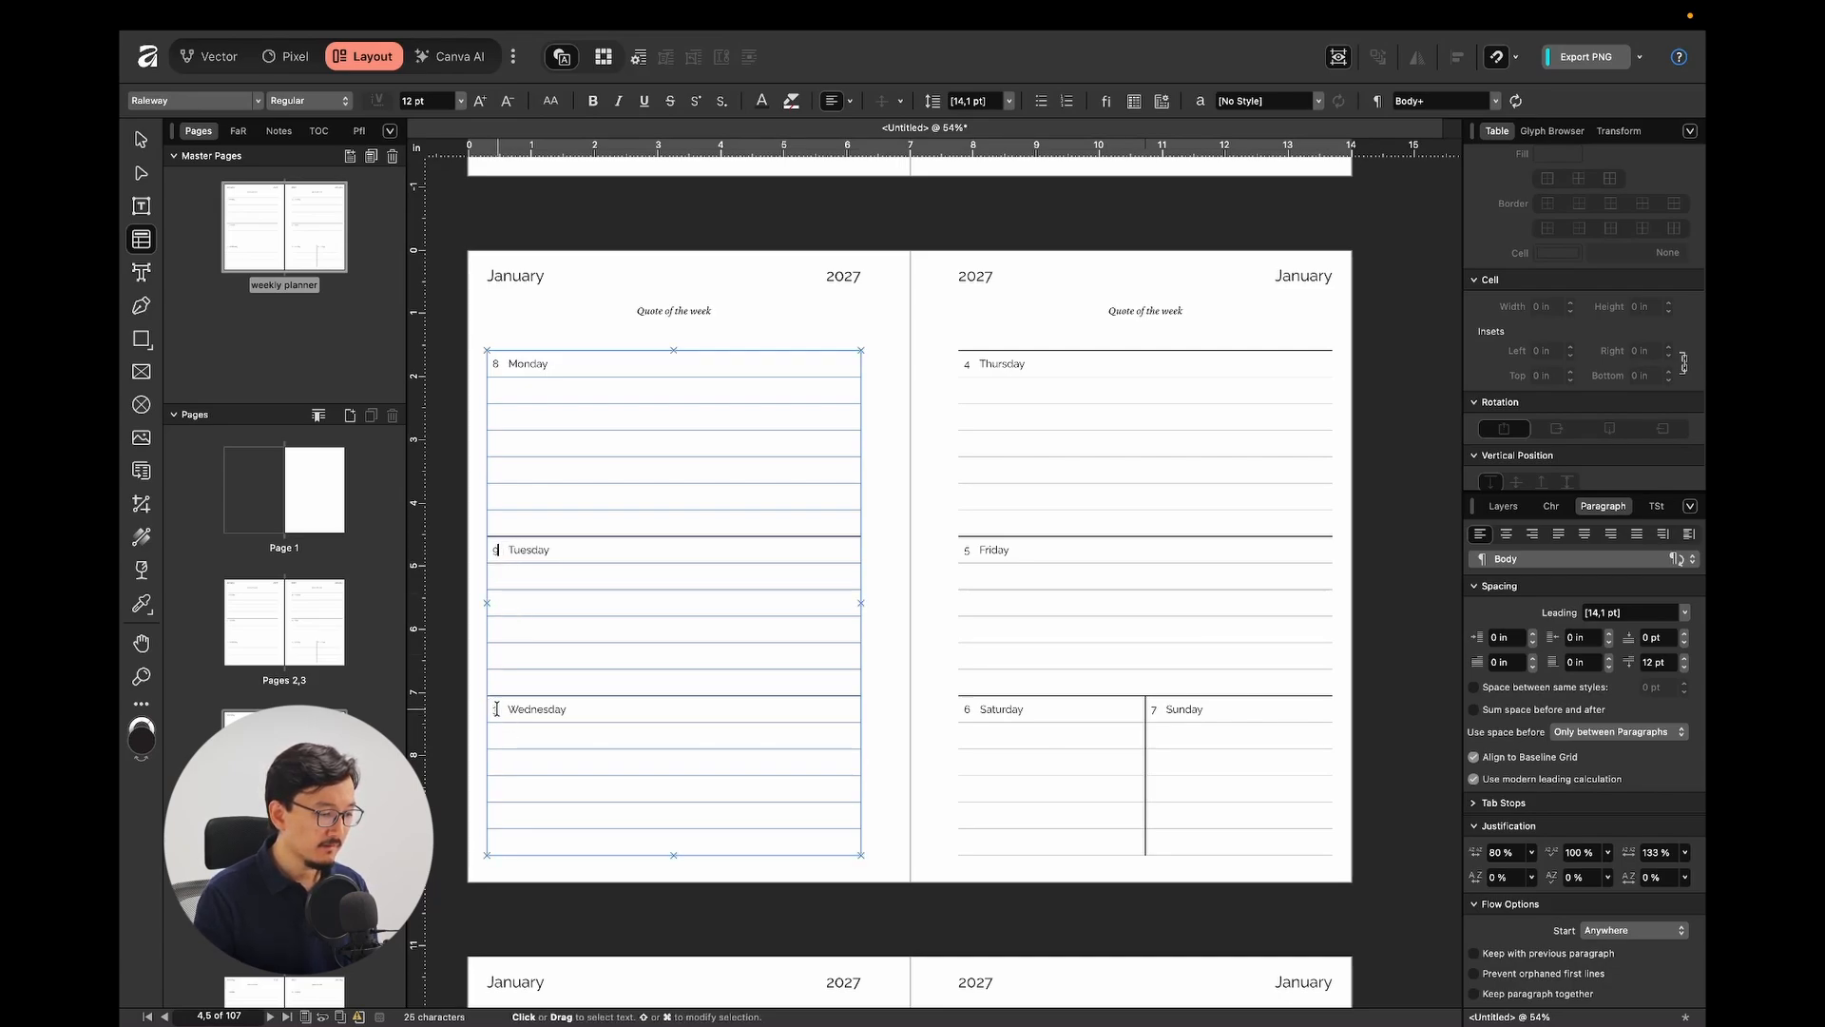
pyautogui.click(496, 709)
pyautogui.write('10')
pyautogui.click(970, 363)
pyautogui.write('11')
pyautogui.click(970, 552)
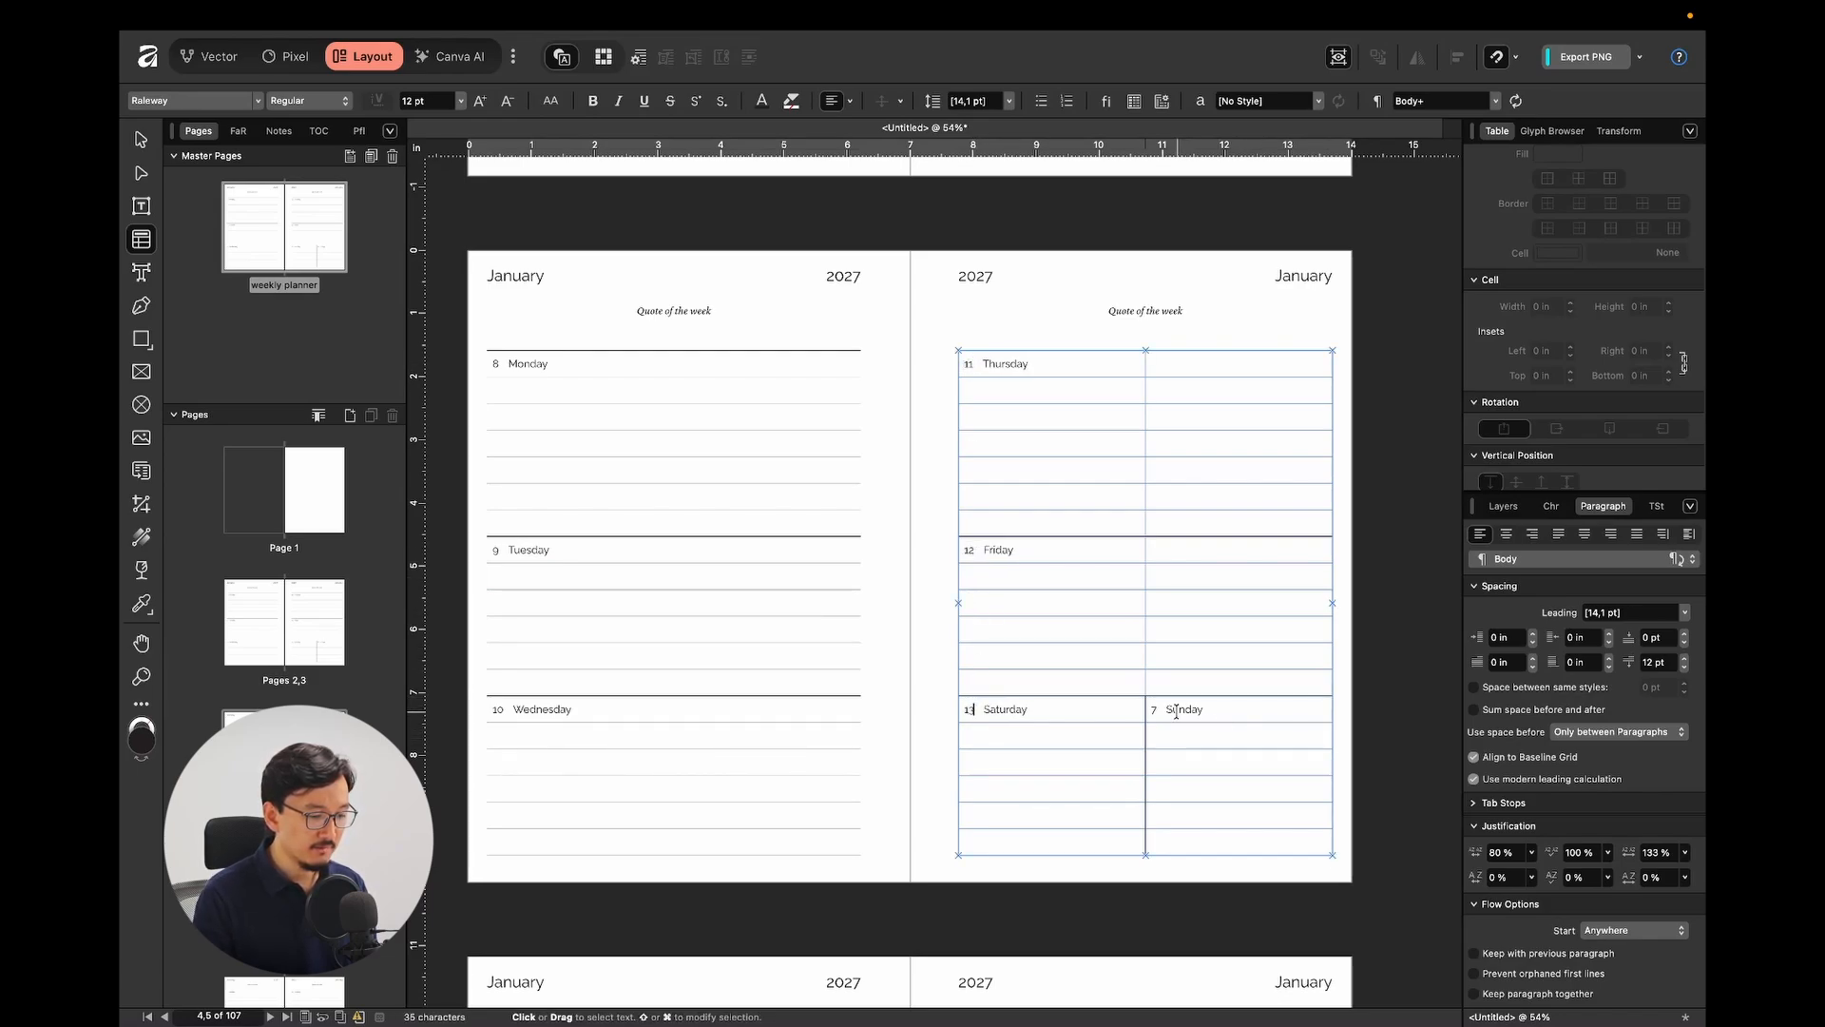
pyautogui.click(1356, 631)
# Change the month heading on page 6 to February.
pyautogui.scroll(-5, 1369, 571)
pyautogui.scroll(-4, 1370, 463)
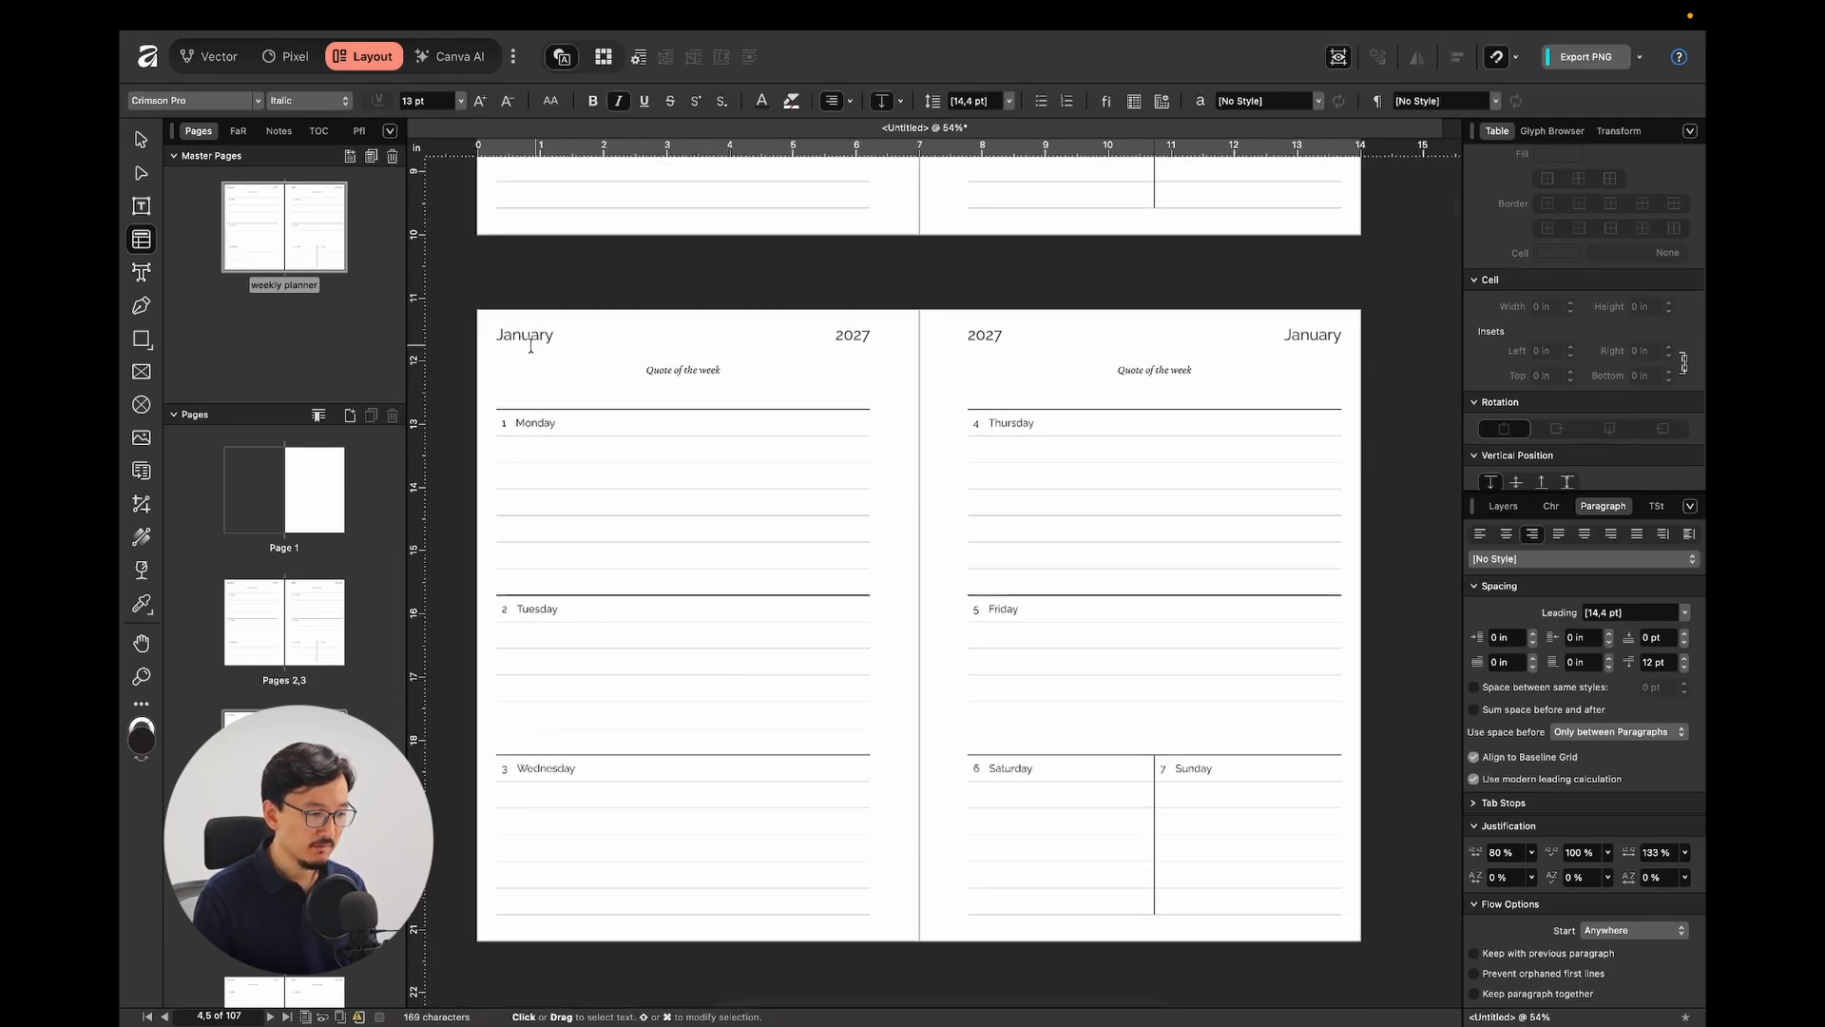
pyautogui.click(520, 337)
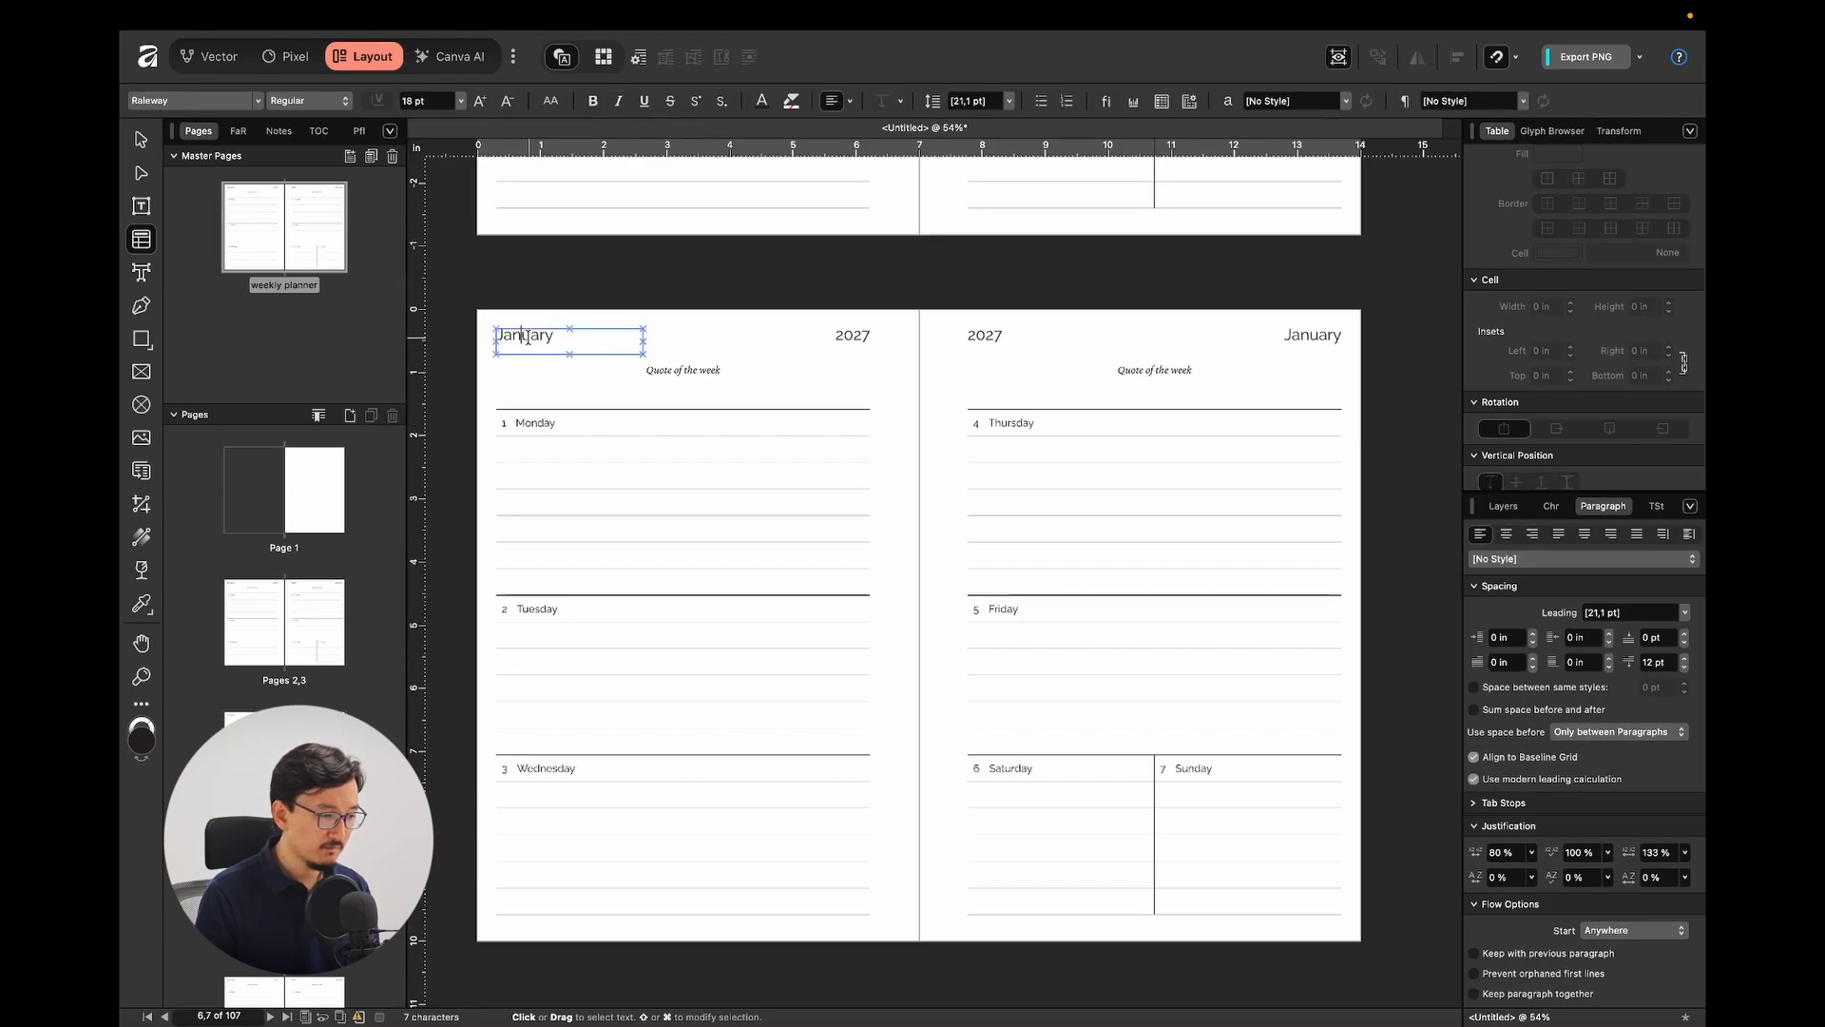
pyautogui.doubleClick(528, 337)
pyautogui.write('Febr')
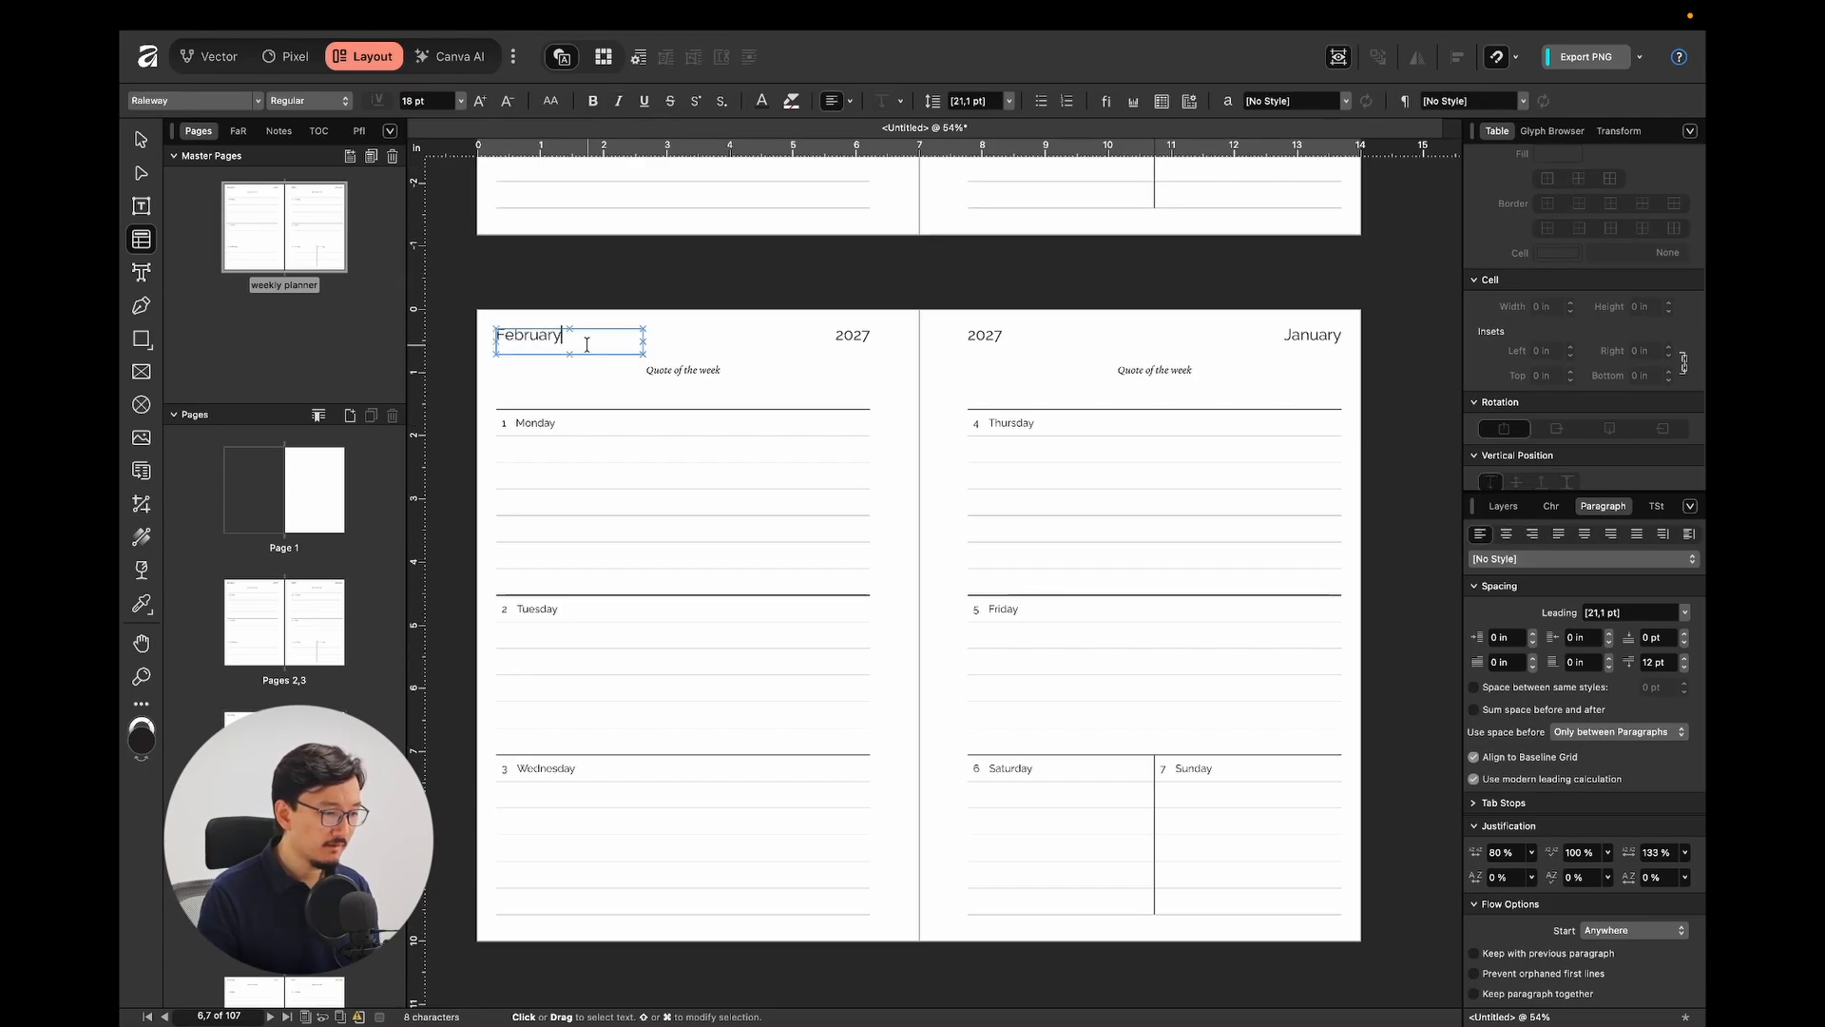
pyautogui.click(911, 354)
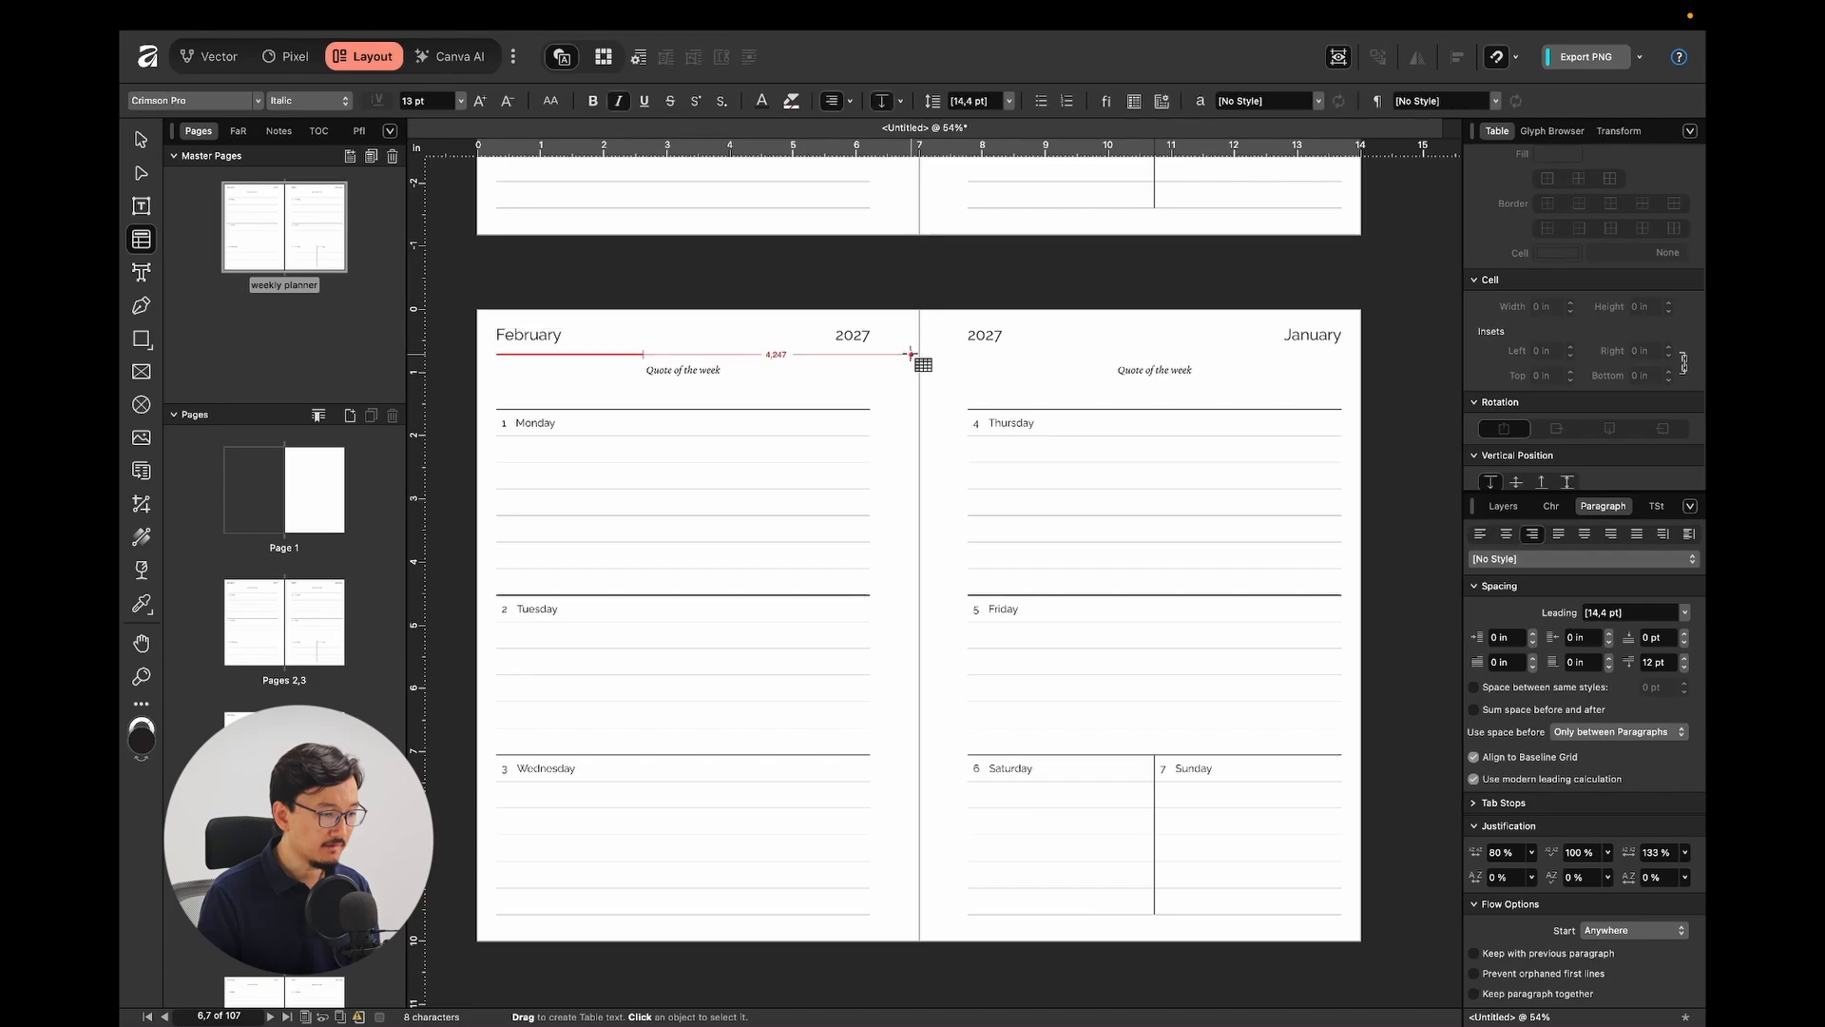
# Change the month heading on page 7 to February, correcting the spelling.
pyautogui.click(569, 348)
pyautogui.doubleClick(1306, 338)
pyautogui.write('Febraury')
pyautogui.press('Left')
pyautogui.press('Left')
pyautogui.press('Left')
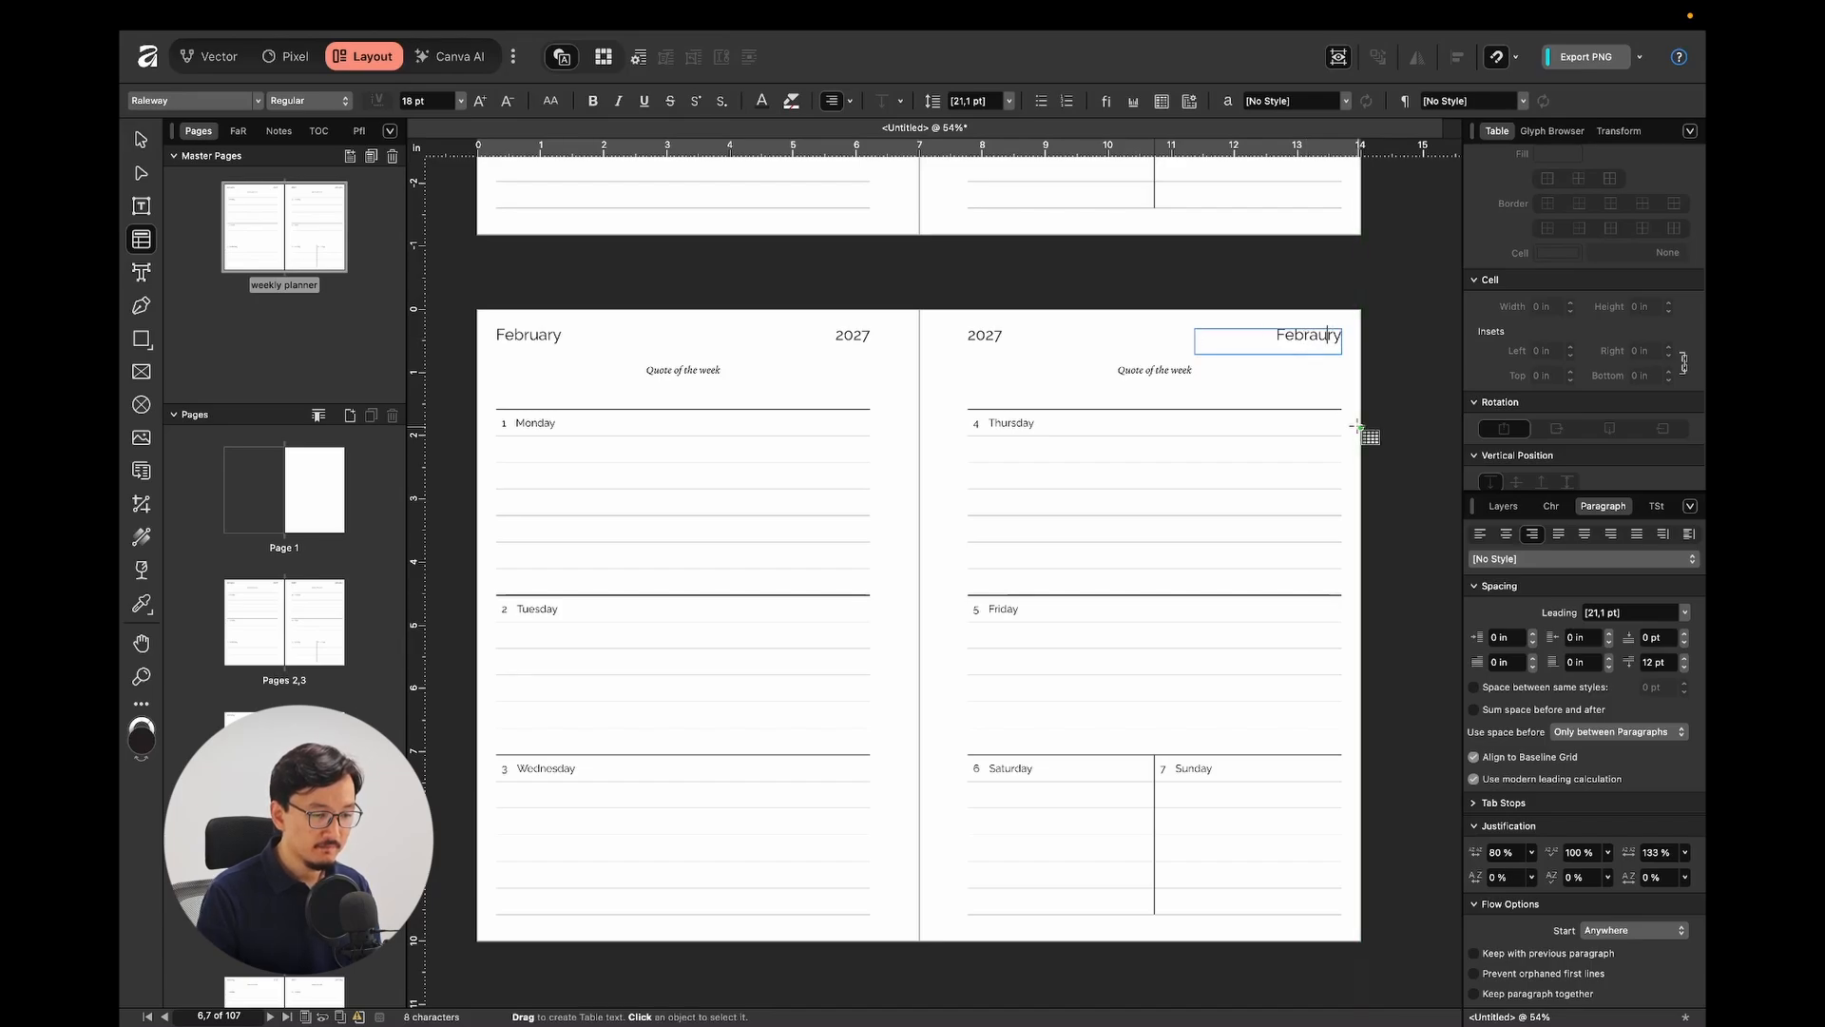
pyautogui.press('BackSpace')
pyautogui.press('Right')
pyautogui.write('a')
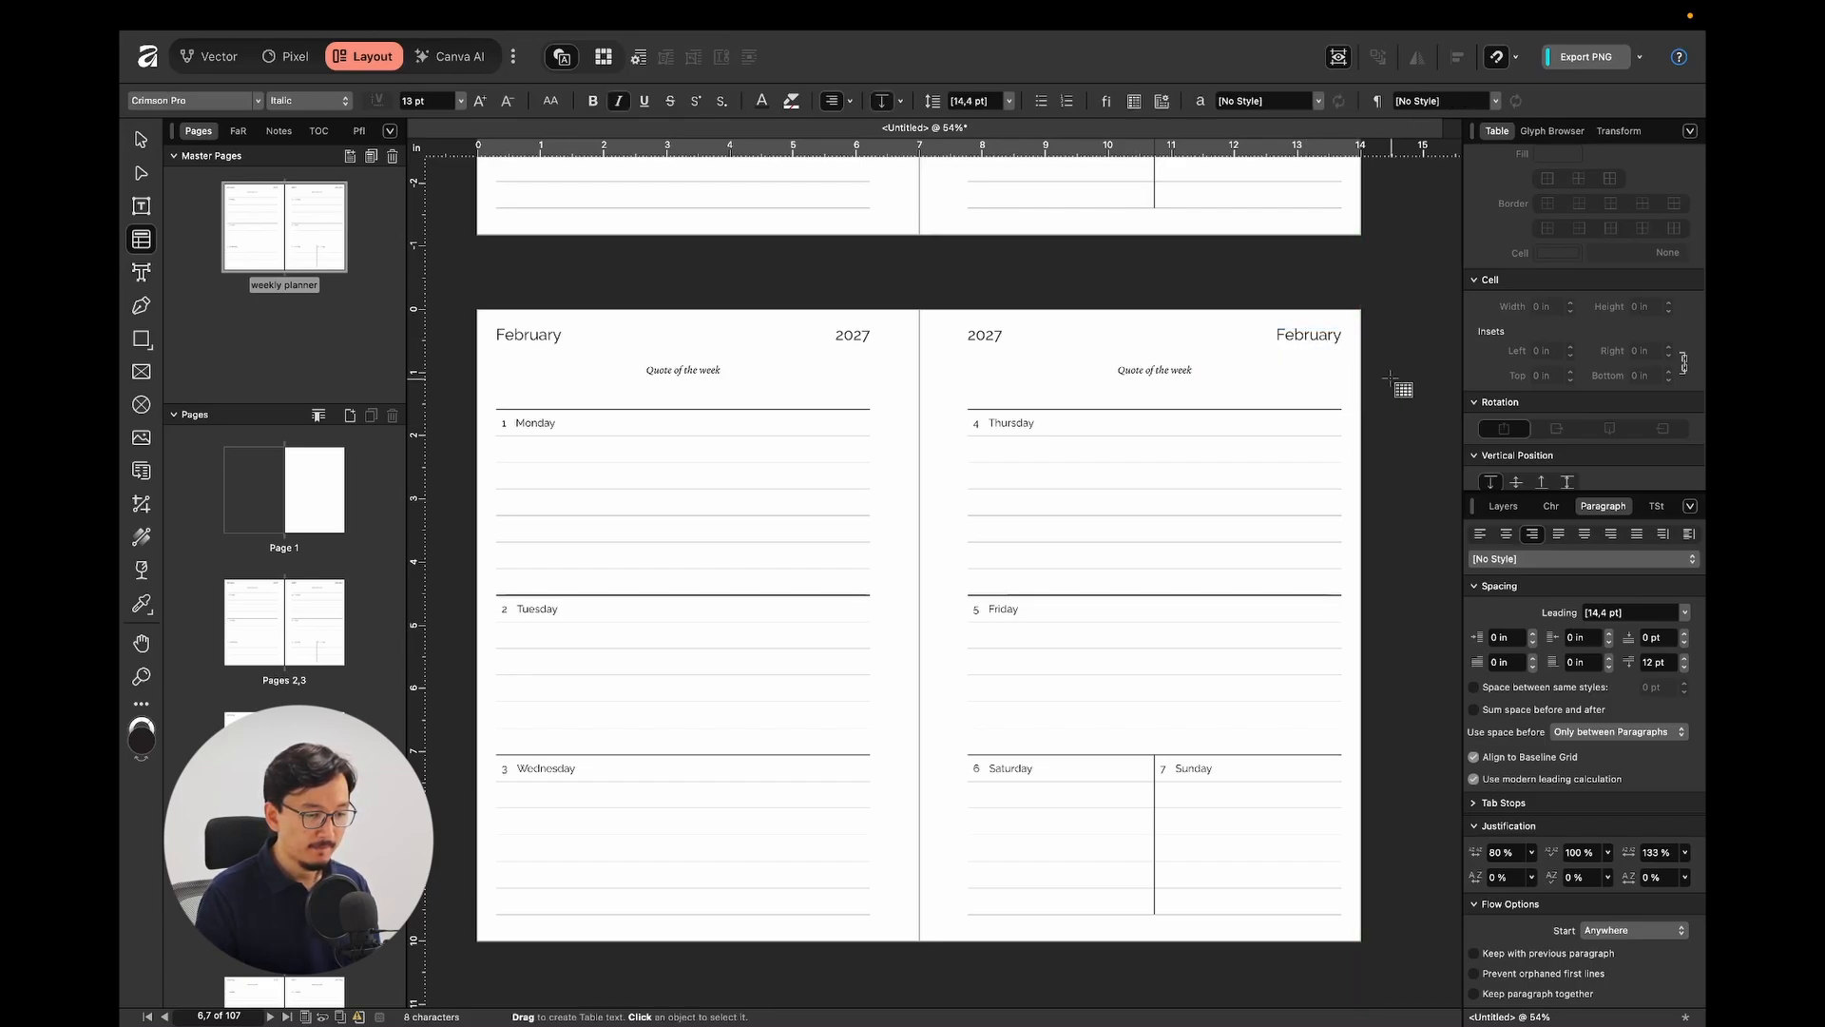
# Replace the month heading on page 9 with February and fix its misspelled letters.
pyautogui.scroll(-5, 1295, 402)
pyautogui.scroll(-3, 681, 652)
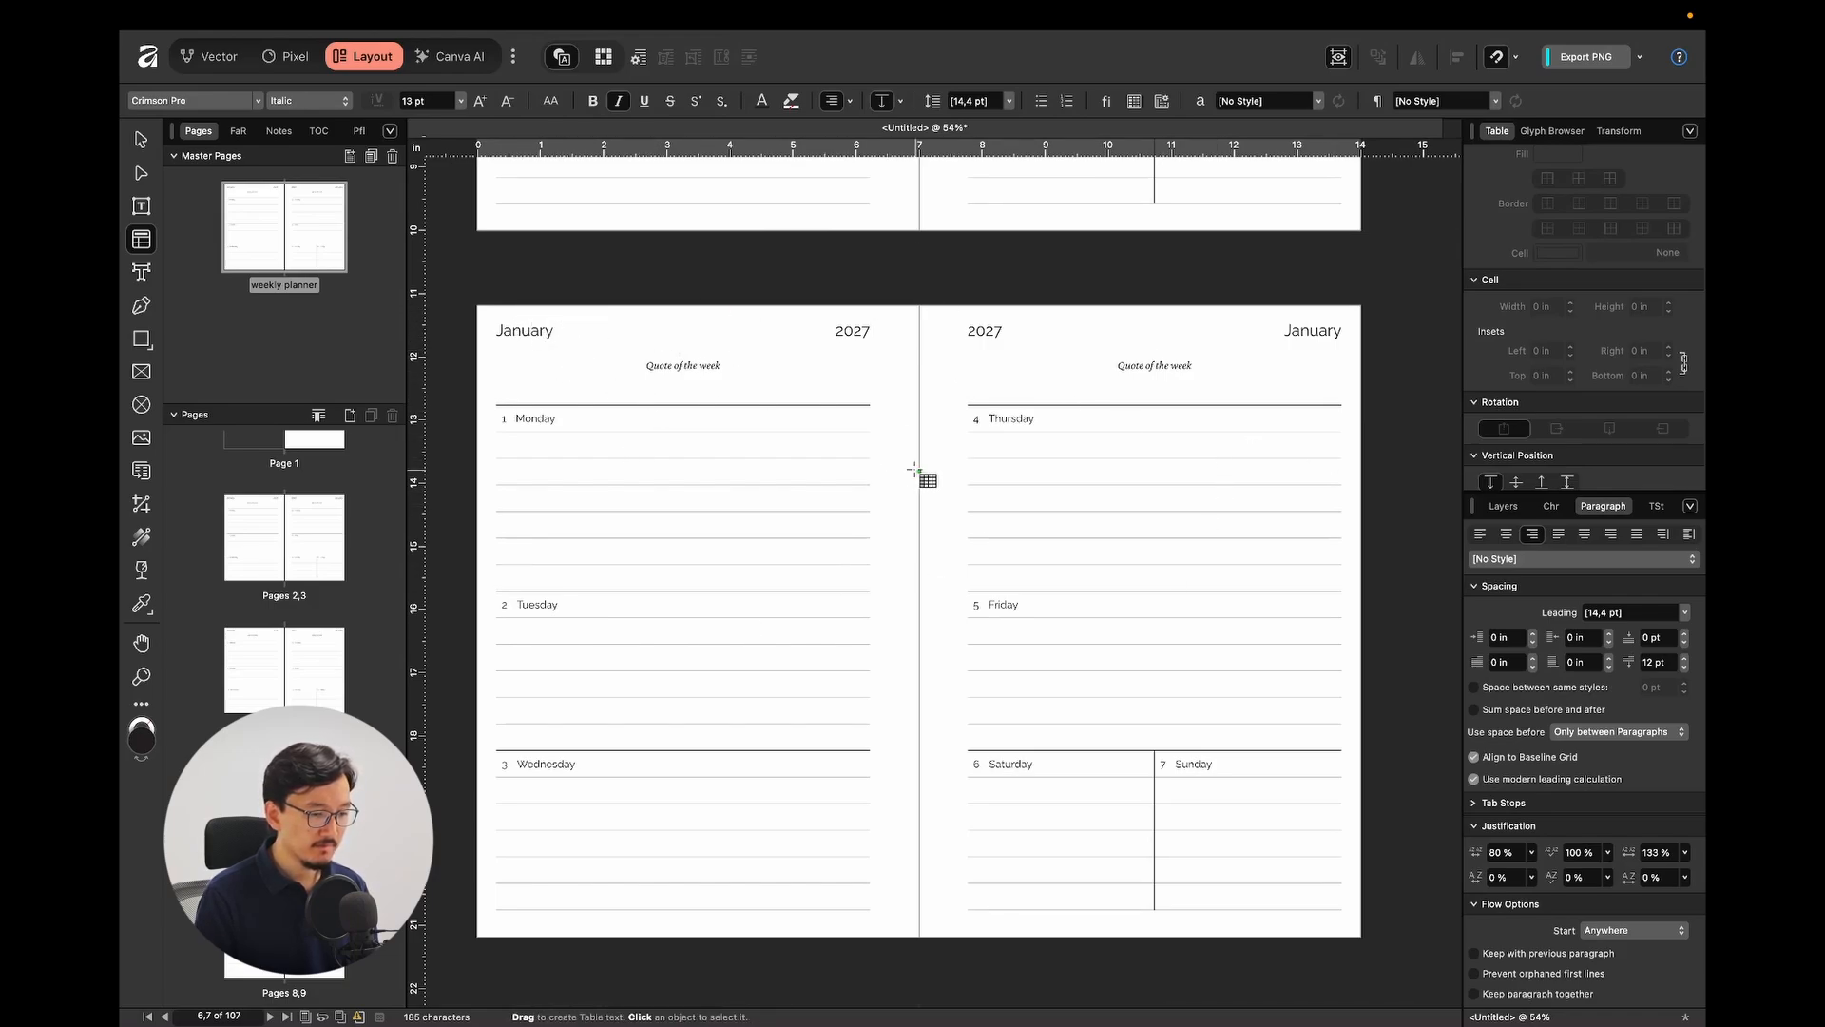
pyautogui.doubleClick(1309, 330)
pyautogui.write('Feburart')
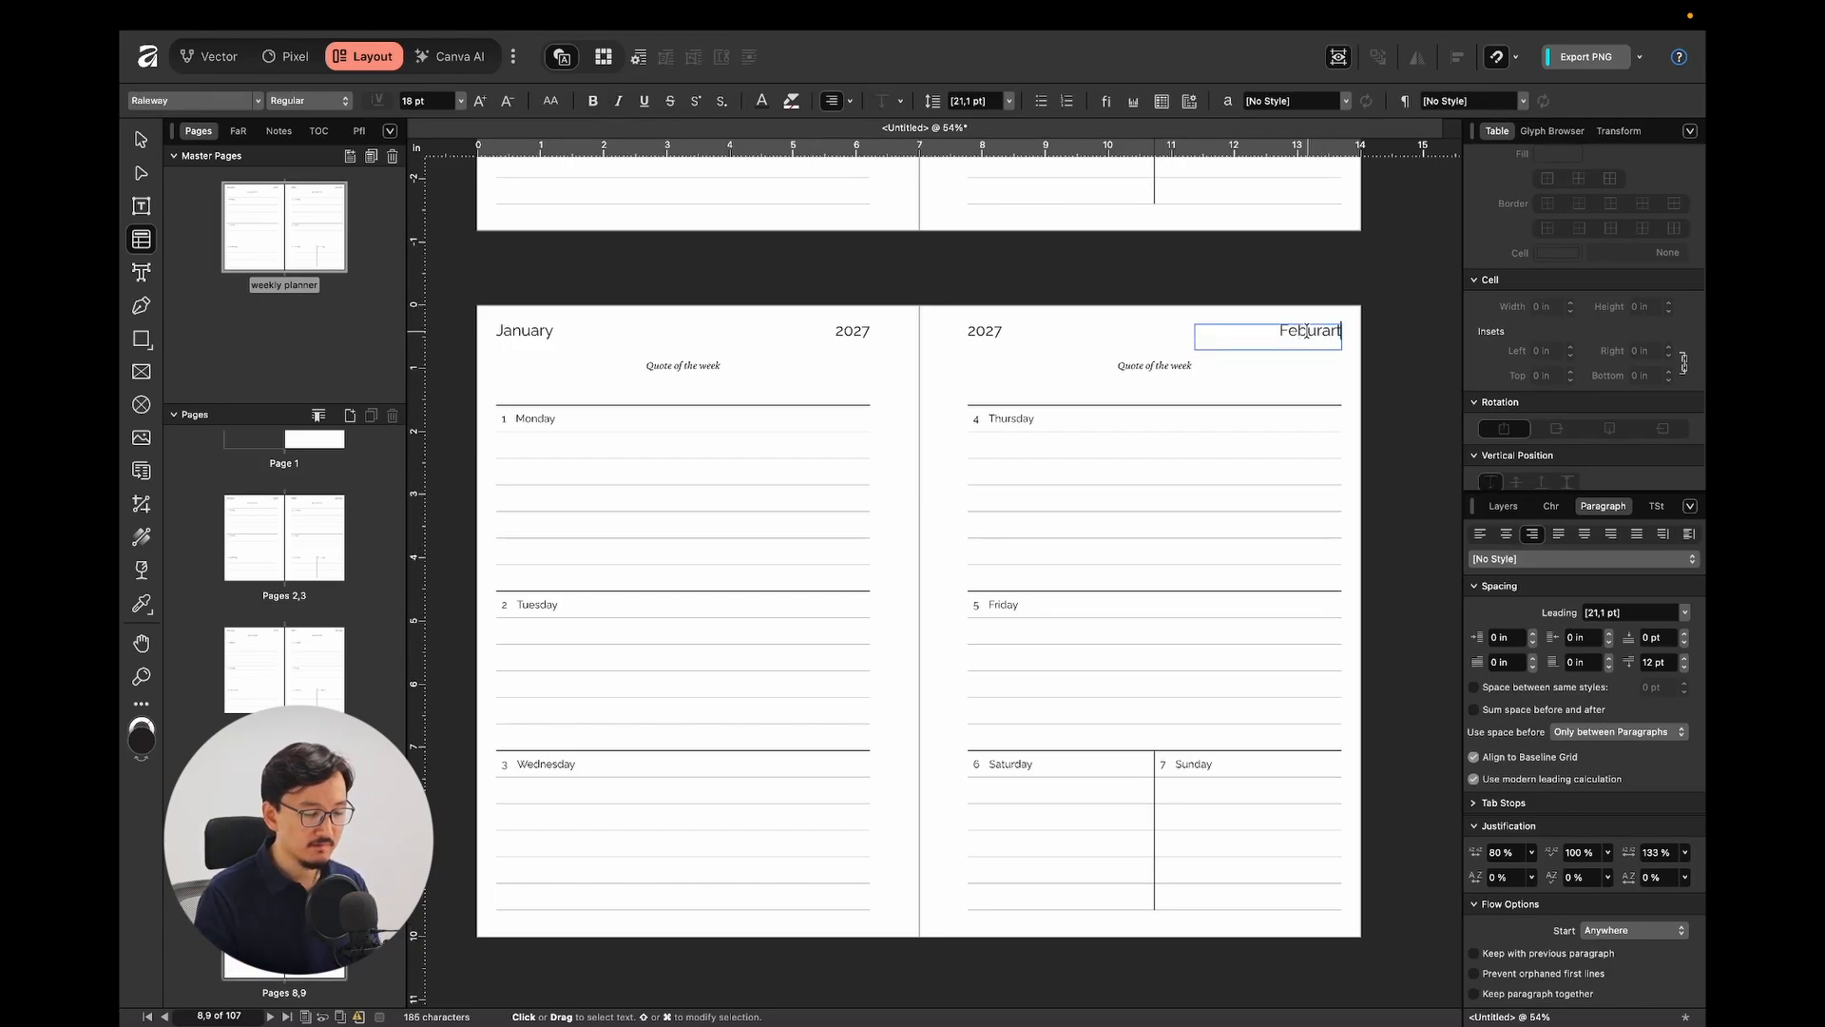
pyautogui.write('y')
pyautogui.press('Left')
pyautogui.press('Left')
pyautogui.press('Left')
pyautogui.press('BackSpace')
pyautogui.press('BackSpace')
pyautogui.write('ru')
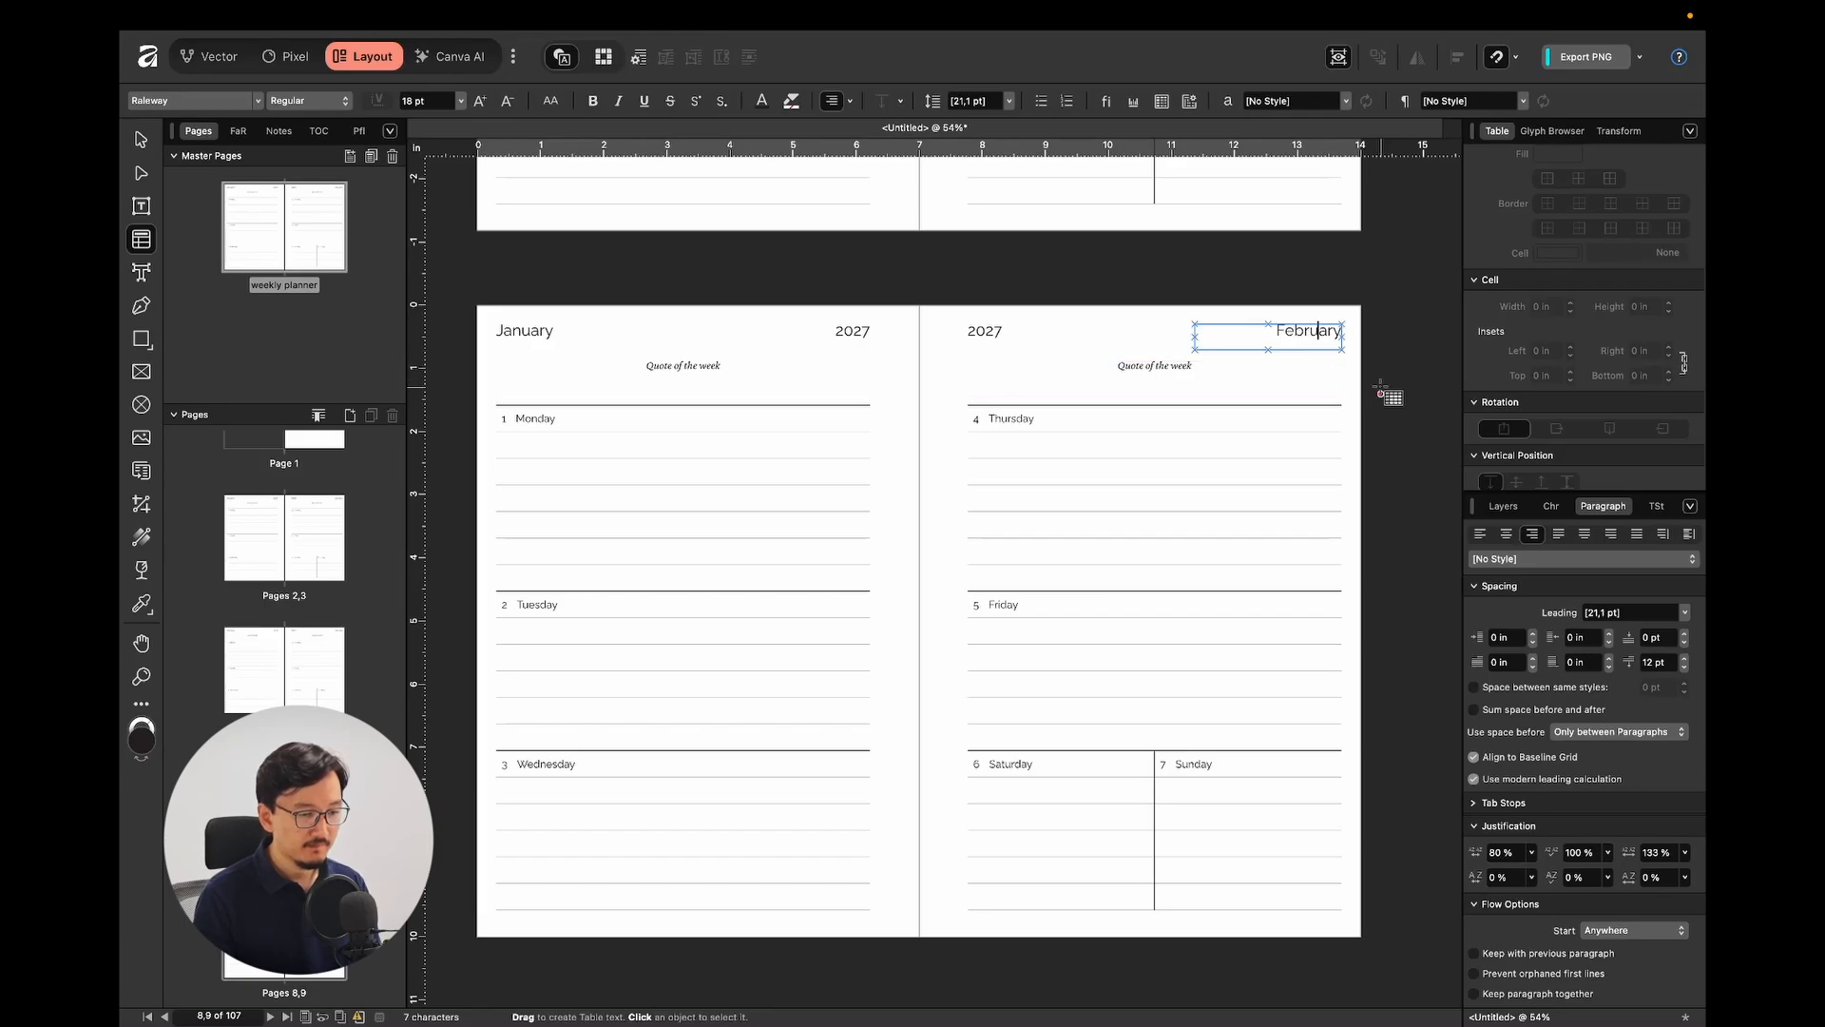